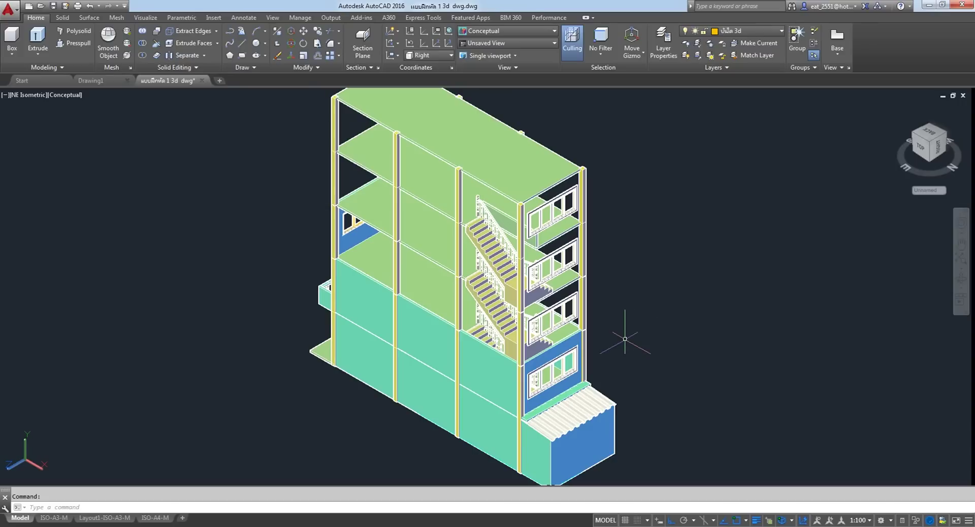
Zoom around the house model, then bring up the NE Isometric preset views list.
{"action": "scroll", "coordinate": [567, 374], "scroll_direction": "up", "scroll_amount": 3}
{"action": "scroll", "coordinate": [522, 274], "scroll_direction": "up", "scroll_amount": 2}
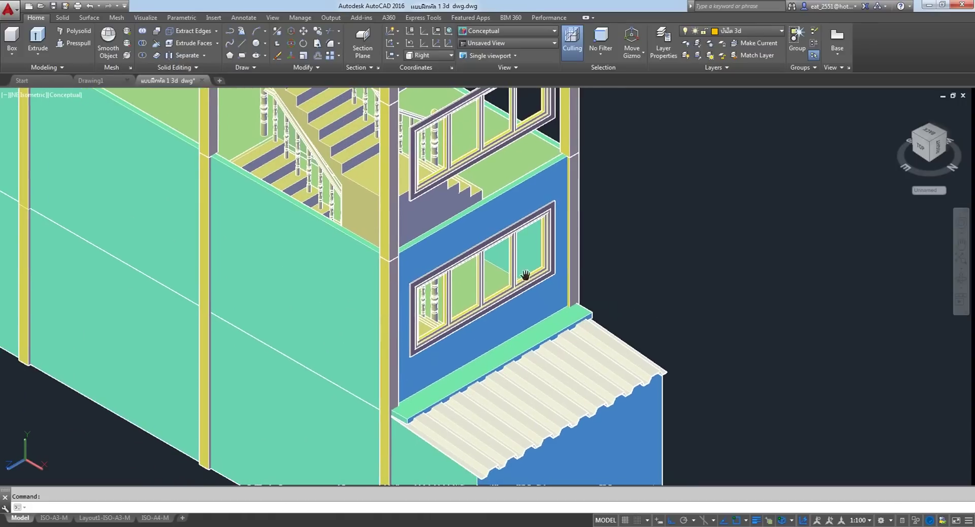
{"action": "scroll", "coordinate": [520, 271], "scroll_direction": "down", "scroll_amount": 5}
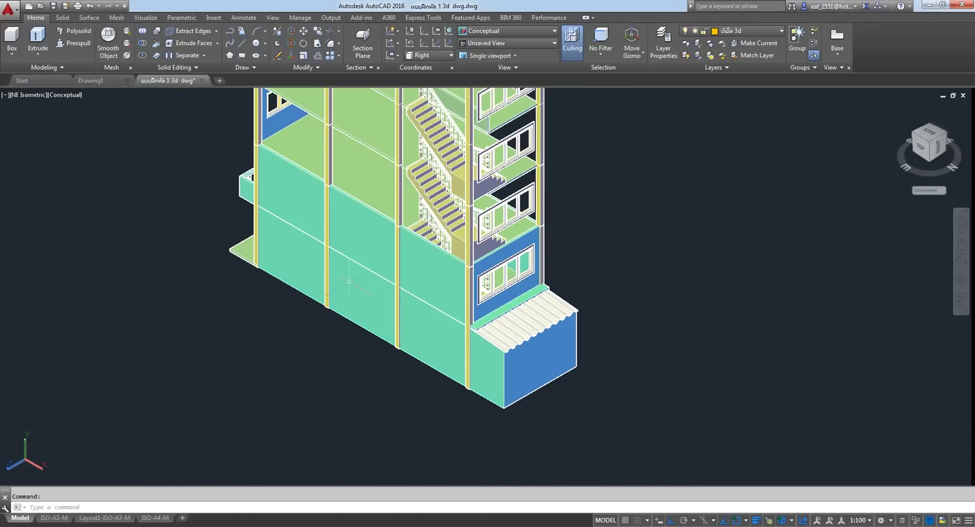
{"action": "scroll", "coordinate": [345, 319], "scroll_direction": "up", "scroll_amount": 1}
{"action": "scroll", "coordinate": [346, 319], "scroll_direction": "down", "scroll_amount": 1}
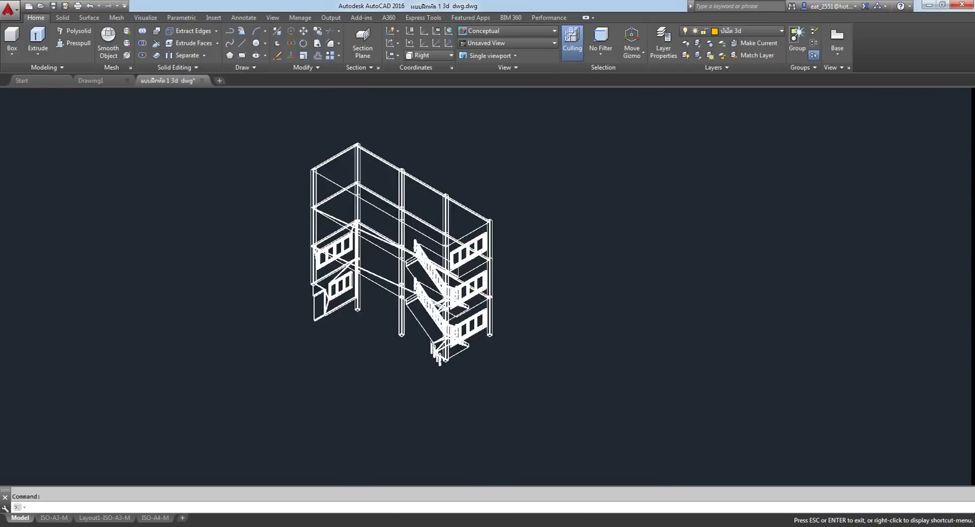
{"action": "scroll", "coordinate": [319, 313], "scroll_direction": "up", "scroll_amount": 3}
{"action": "scroll", "coordinate": [528, 295], "scroll_direction": "down", "scroll_amount": 2}
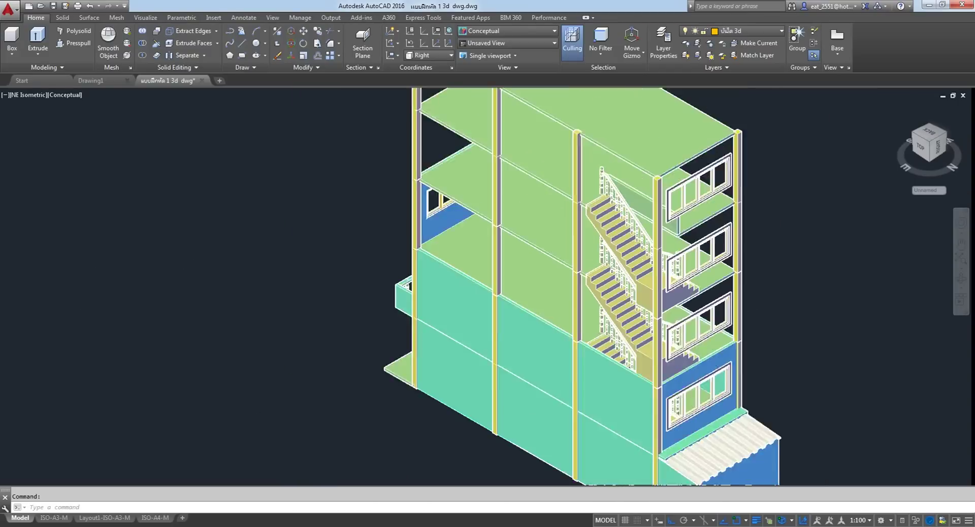
{"action": "scroll", "coordinate": [676, 345], "scroll_direction": "down", "scroll_amount": 1}
{"action": "scroll", "coordinate": [676, 345], "scroll_direction": "up", "scroll_amount": 3}
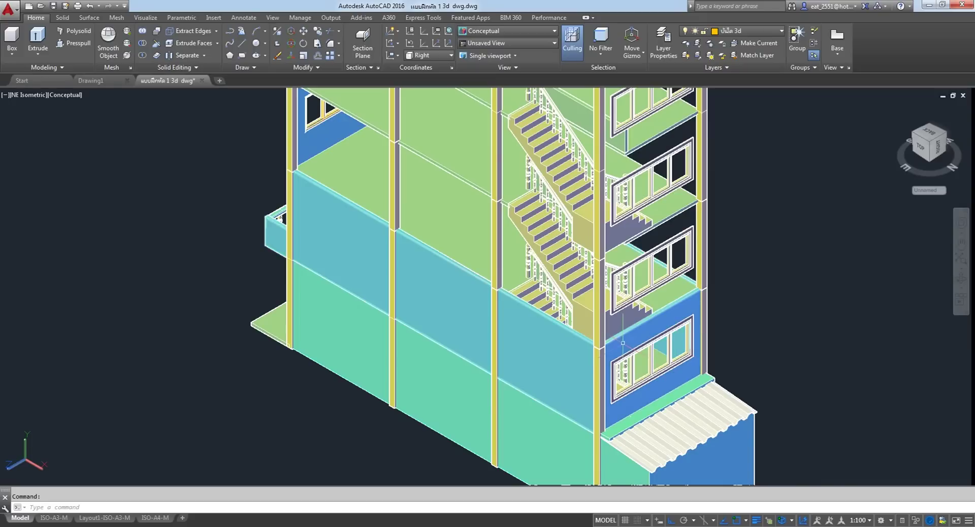
{"action": "left_click", "coordinate": [442, 182]}
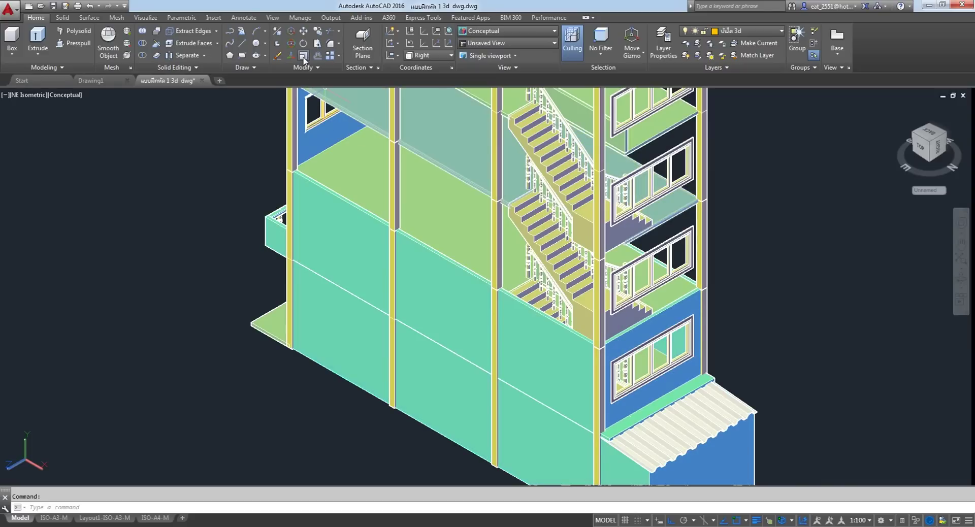
{"action": "left_click", "coordinate": [41, 95]}
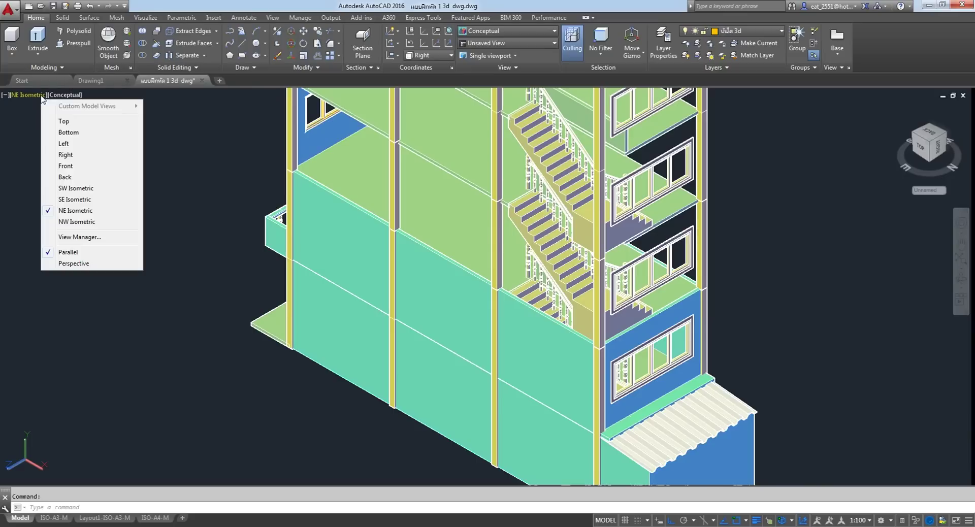
Switch to SE Isometric view and shift the building left and down.
{"action": "left_click", "coordinate": [89, 202]}
{"action": "scroll", "coordinate": [403, 398], "scroll_direction": "up", "scroll_amount": 5}
{"action": "scroll", "coordinate": [813, 294], "scroll_direction": "up", "scroll_amount": 3}
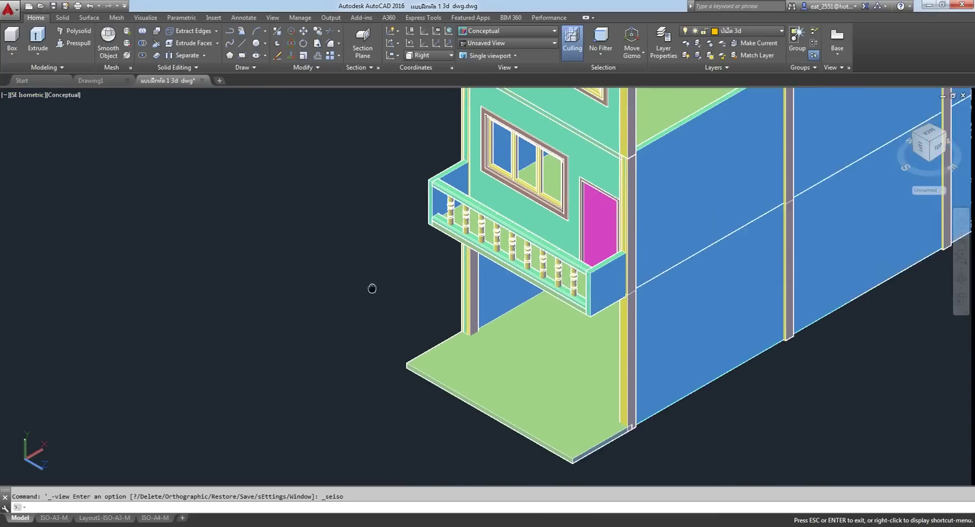
{"action": "left_click_drag", "start_coordinate": [371, 289], "coordinate": [168, 284]}
{"action": "key", "text": "Escape"}
{"action": "middle_click_drag", "start_coordinate": [365, 147], "coordinate": [420, 325]}
Pan and zoom in on the green front wall above the baluster balcony.
{"action": "scroll", "coordinate": [397, 266], "scroll_direction": "up", "scroll_amount": 3}
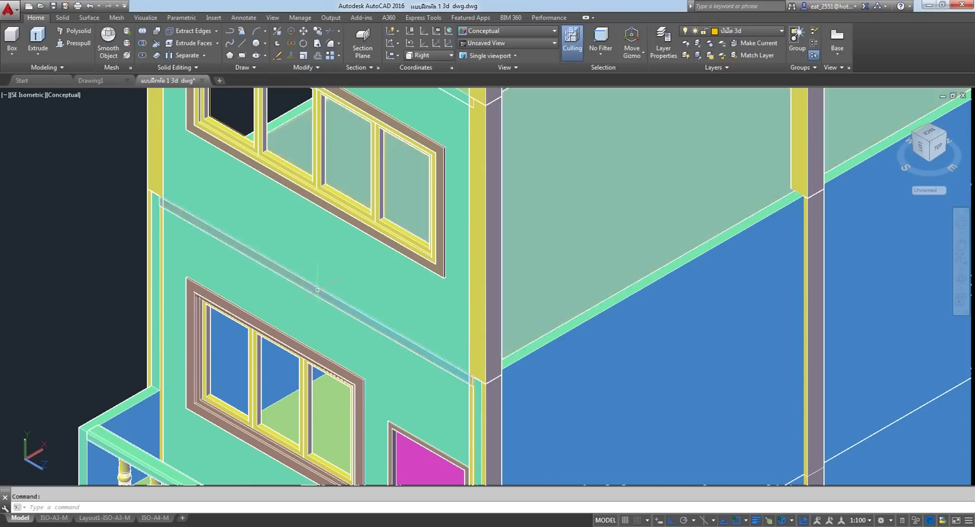
{"action": "scroll", "coordinate": [317, 290], "scroll_direction": "down", "scroll_amount": 2}
{"action": "mouse_move", "coordinate": [316, 289]}
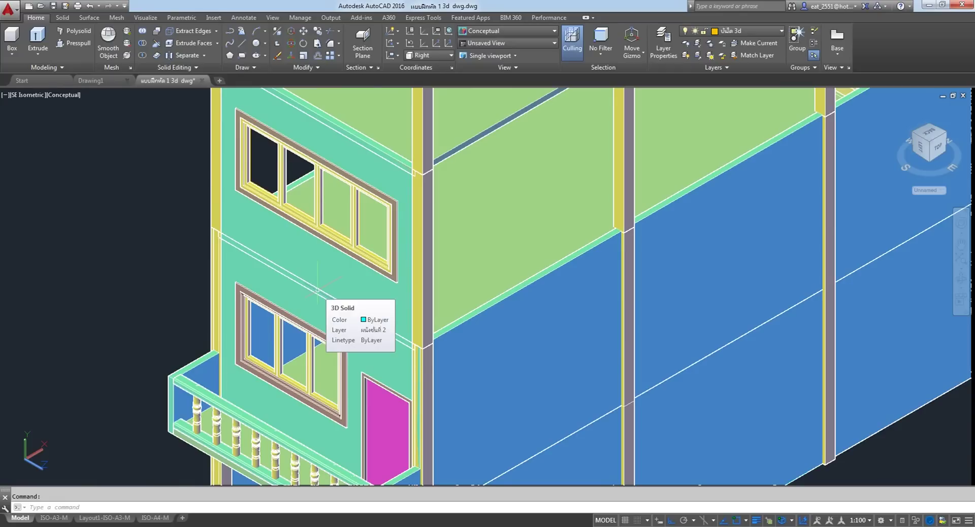
{"action": "middle_click_drag", "start_coordinate": [317, 289], "coordinate": [329, 181]}
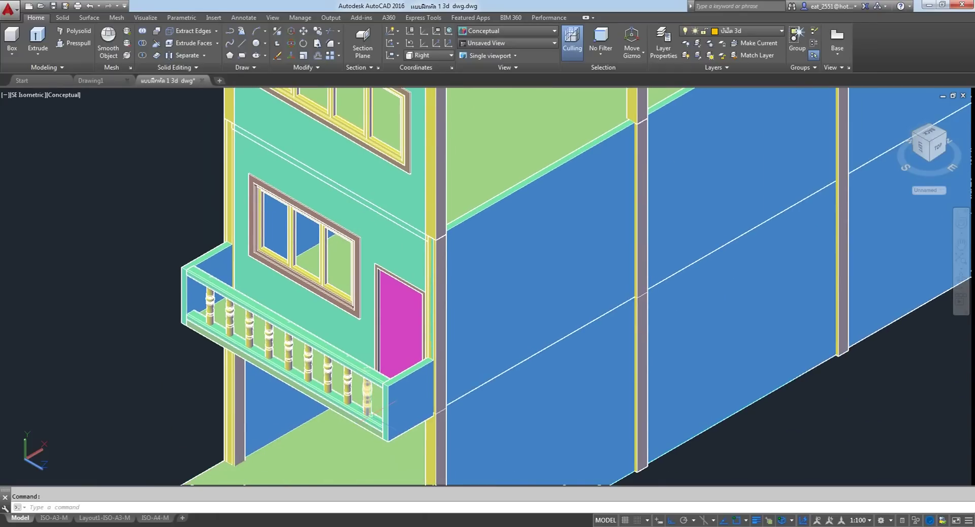
{"action": "middle_click_drag", "start_coordinate": [327, 391], "coordinate": [343, 474]}
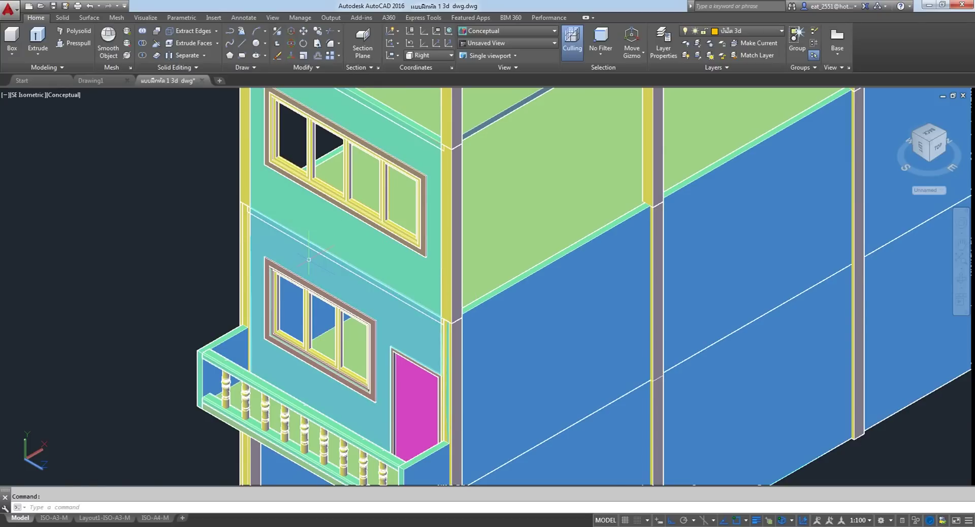
{"action": "middle_click", "coordinate": [304, 244]}
{"action": "left_click_drag", "start_coordinate": [304, 244], "coordinate": [307, 311]}
{"action": "key", "text": "Escape"}
{"action": "scroll", "coordinate": [310, 312], "scroll_direction": "up", "scroll_amount": 3}
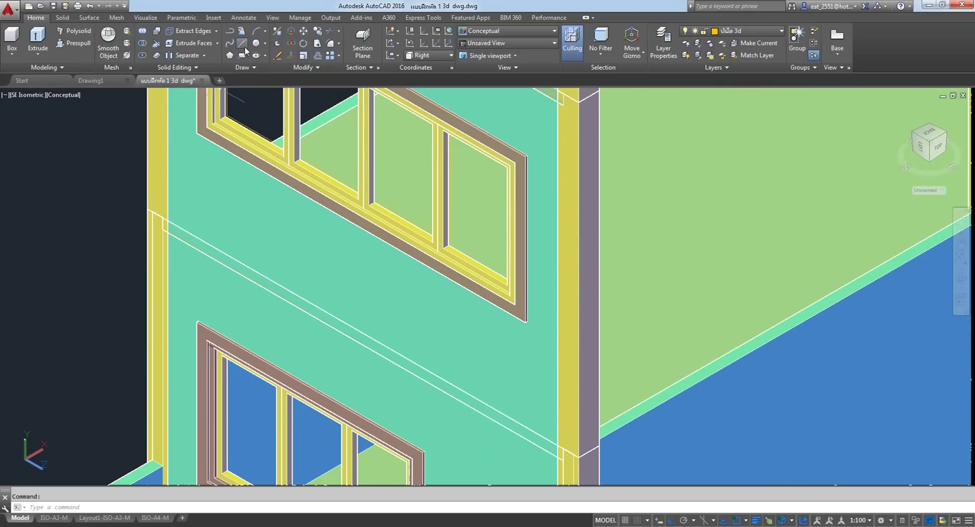
{"action": "left_click", "coordinate": [243, 44]}
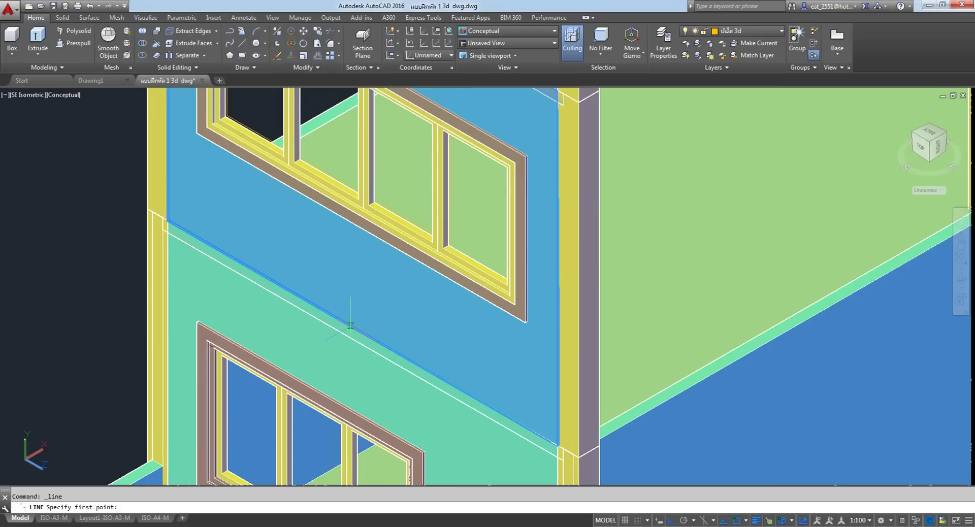
Draw a line of length 1 starting from the wall edge.
{"action": "left_click", "coordinate": [363, 333]}
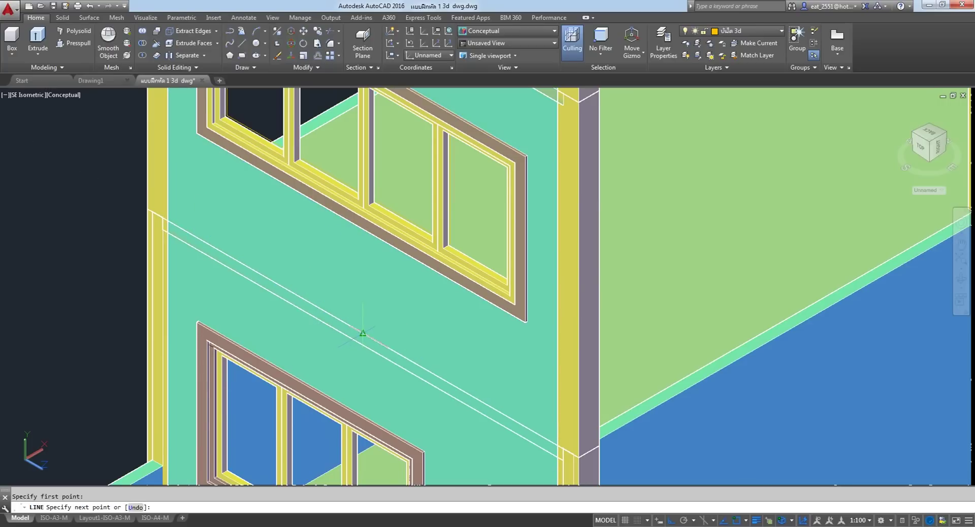
{"action": "scroll", "coordinate": [163, 401], "scroll_direction": "down", "scroll_amount": 5}
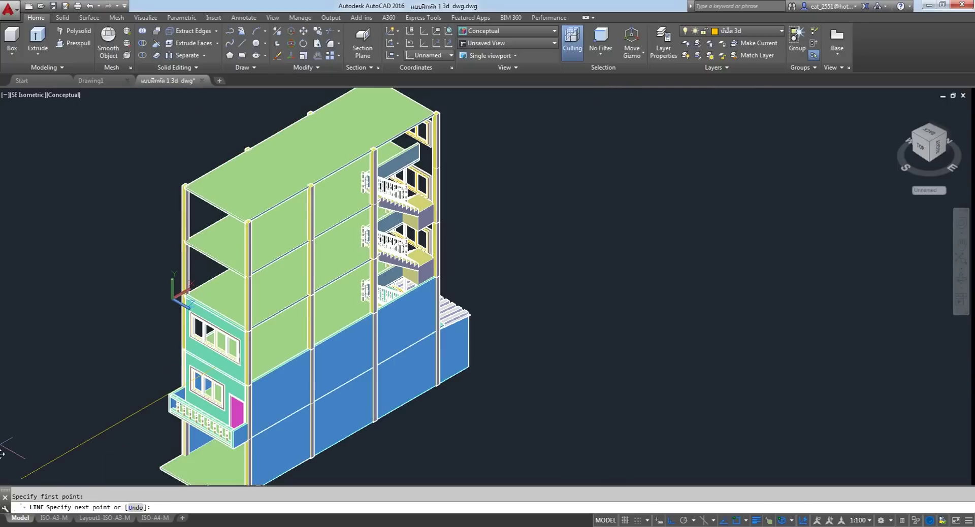
{"action": "middle_click_drag", "start_coordinate": [107, 426], "coordinate": [220, 382]}
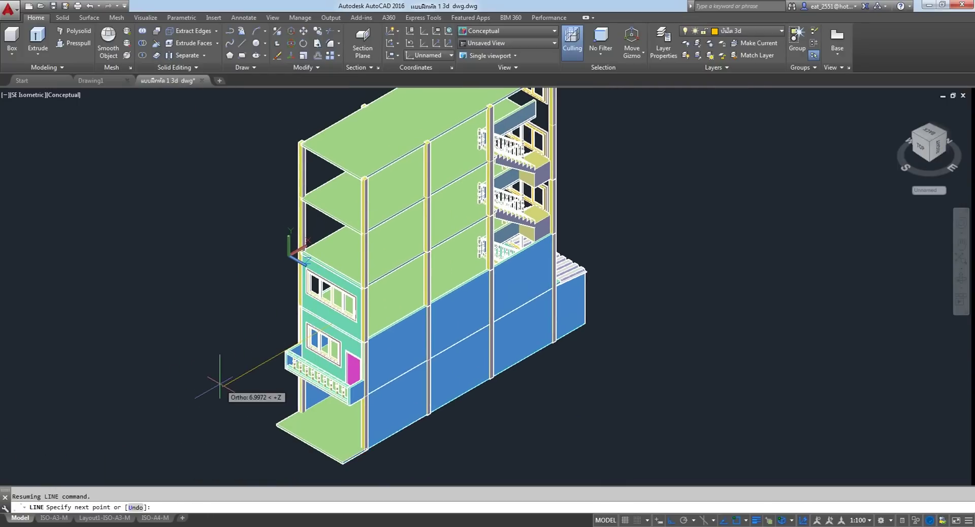
{"action": "type", "text": "1"}
{"action": "key", "text": "Return"}
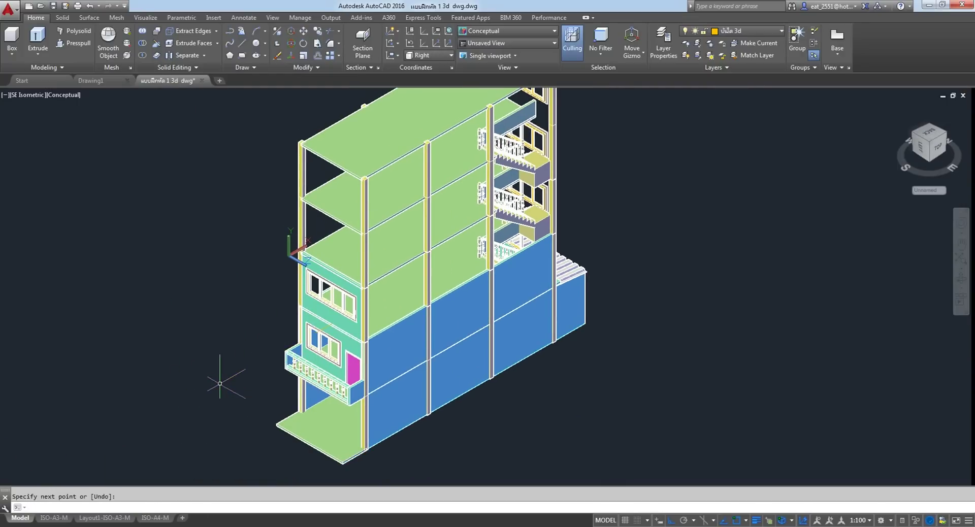
{"action": "scroll", "coordinate": [315, 327], "scroll_direction": "up", "scroll_amount": 5}
{"action": "key", "text": "Return"}
Move the new line off into empty space beside the building.
{"action": "left_click", "coordinate": [329, 336]}
{"action": "left_click", "coordinate": [304, 32]}
{"action": "left_click", "coordinate": [175, 236]}
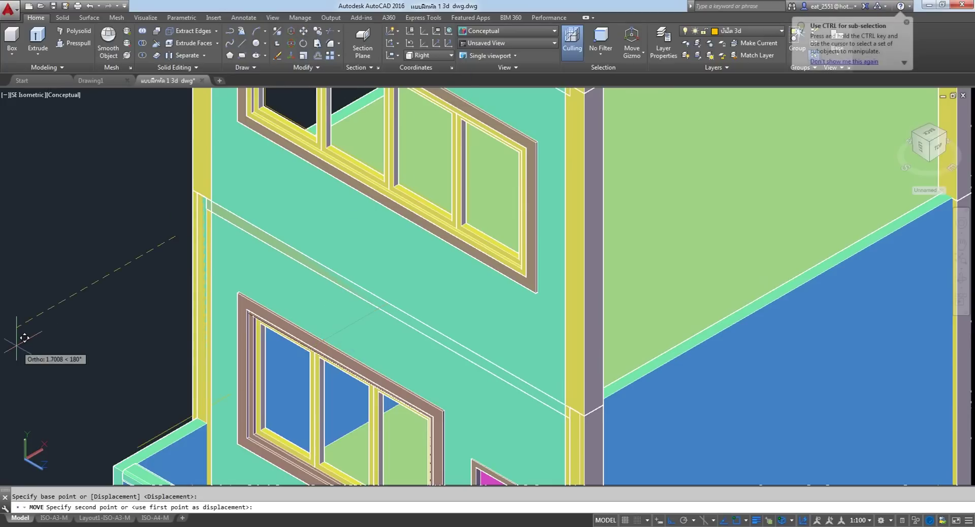
{"action": "left_click", "coordinate": [95, 329]}
{"action": "key", "text": "Return"}
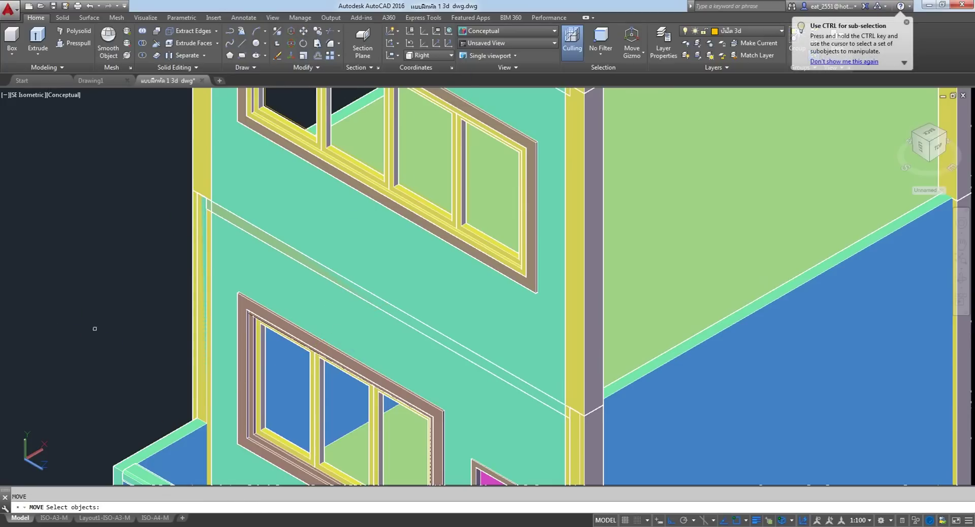
{"action": "scroll", "coordinate": [94, 332], "scroll_direction": "down", "scroll_amount": 10}
{"action": "middle_click_drag", "start_coordinate": [93, 333], "coordinate": [301, 279]}
{"action": "key", "text": "Escape"}
{"action": "scroll", "coordinate": [229, 316], "scroll_direction": "up", "scroll_amount": 4}
{"action": "scroll", "coordinate": [333, 284], "scroll_direction": "up", "scroll_amount": 2}
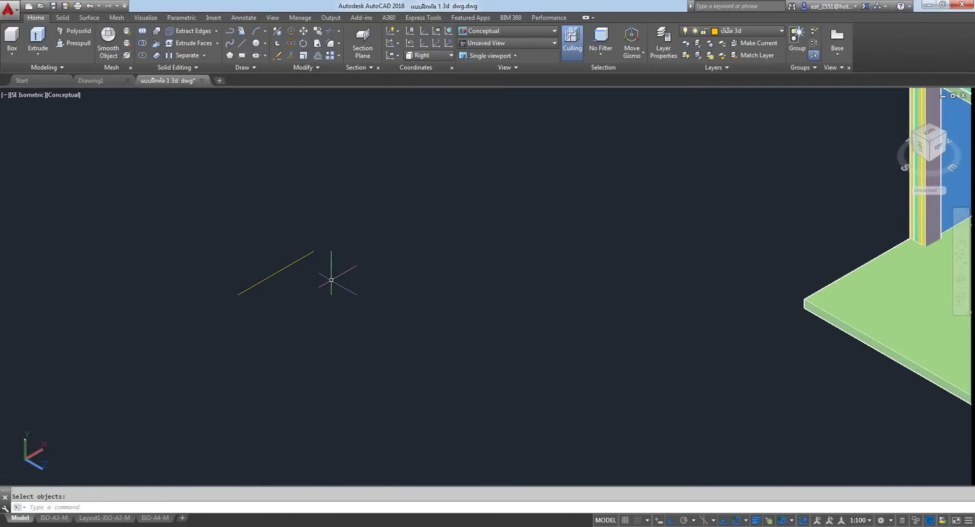
{"action": "middle_click_drag", "start_coordinate": [319, 251], "coordinate": [316, 312]}
{"action": "key", "text": "Escape"}
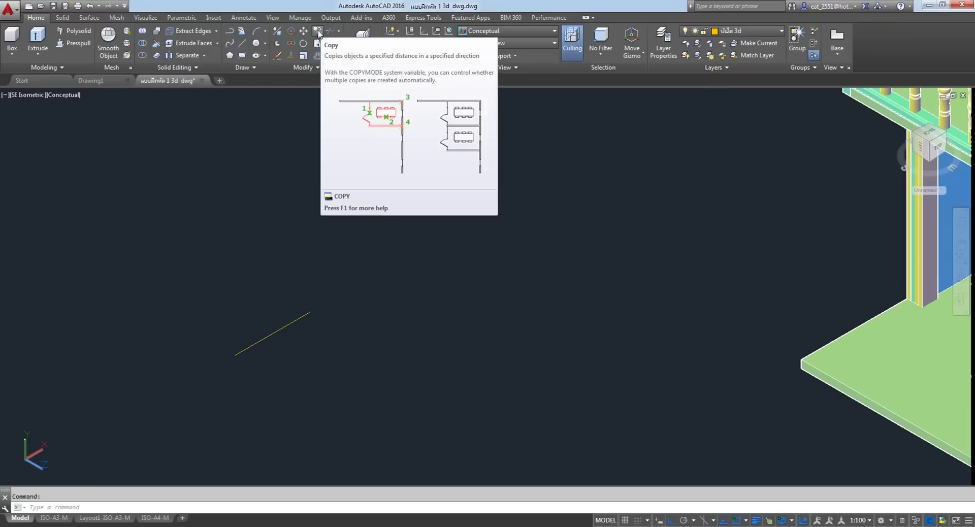
Copy the short line twice, each copy 1 unit further along.
{"action": "left_click", "coordinate": [318, 33]}
{"action": "left_click", "coordinate": [282, 323]}
{"action": "key", "text": "Return"}
{"action": "left_click", "coordinate": [392, 307]}
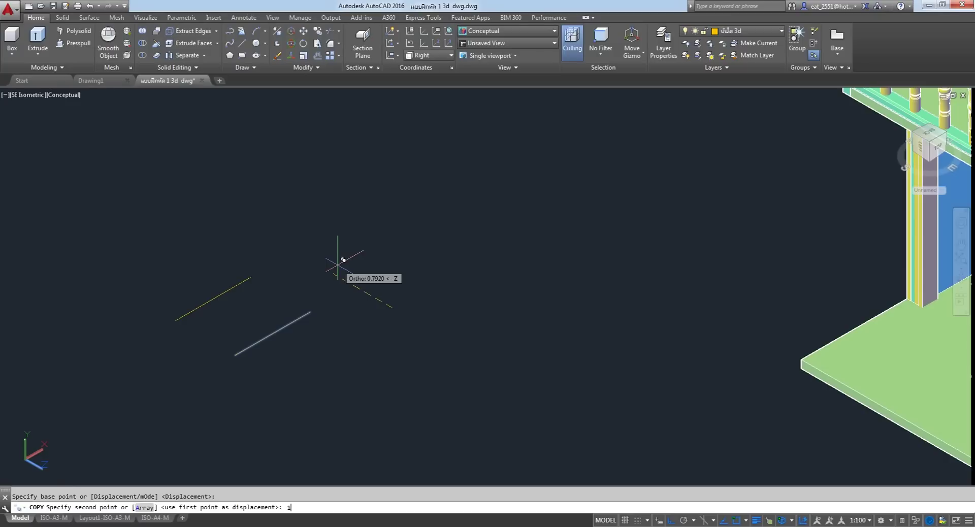
{"action": "key", "text": "Return"}
{"action": "right_click", "coordinate": [336, 267]}
{"action": "left_click", "coordinate": [361, 273]}
{"action": "left_click", "coordinate": [309, 314]}
{"action": "key", "text": "Return"}
{"action": "left_click", "coordinate": [368, 291]}
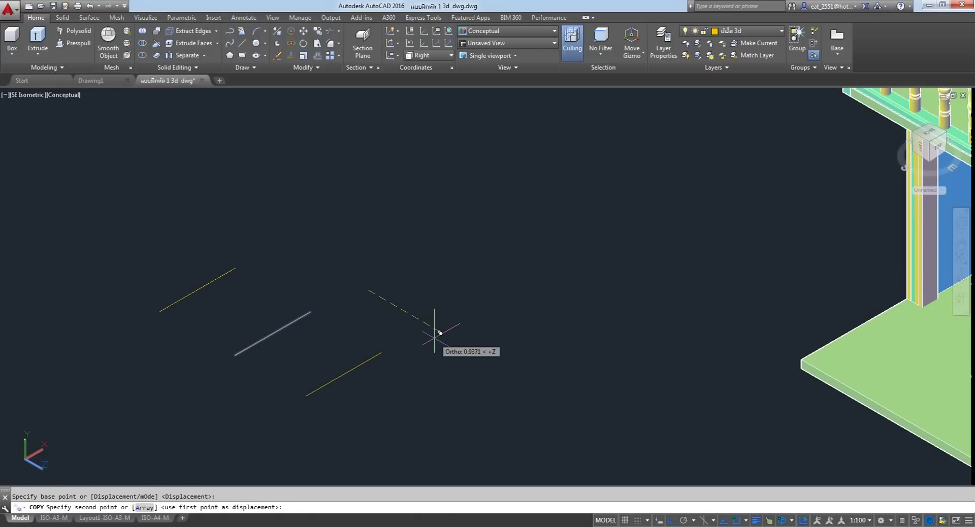
{"action": "type", "text": "1"}
{"action": "key", "text": "Return"}
{"action": "key", "text": "Return"}
Delete the middle line and start a new line at the left line's endpoint.
{"action": "left_click_drag", "start_coordinate": [330, 301], "coordinate": [291, 337]}
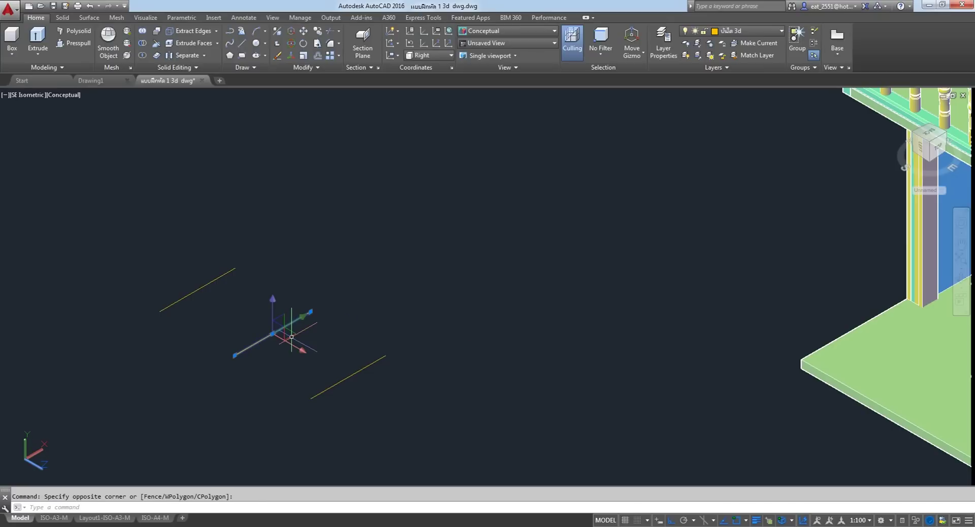
{"action": "key", "text": "Delete"}
{"action": "left_click", "coordinate": [243, 43]}
{"action": "left_click", "coordinate": [160, 311]}
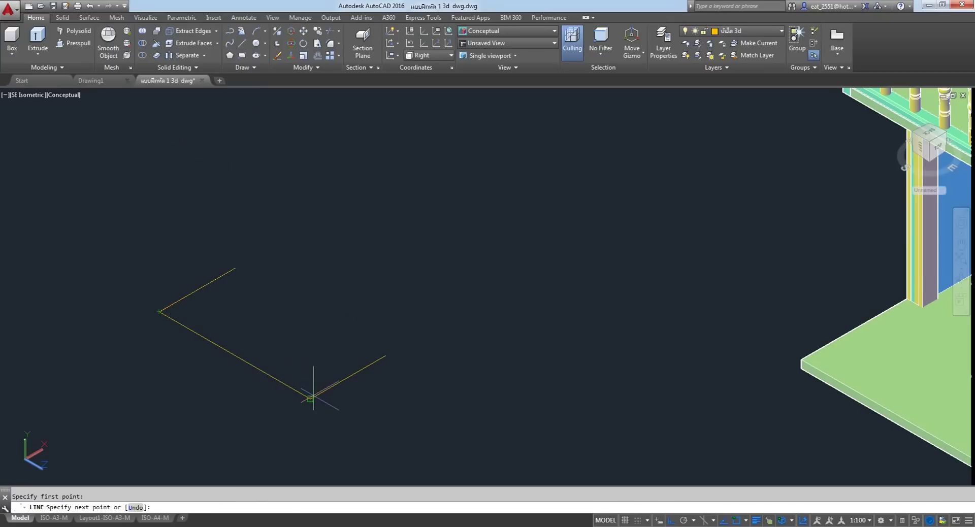
End the connecting line at the lower line to form a three-segment path.
{"action": "left_click", "coordinate": [310, 398]}
{"action": "right_click", "coordinate": [310, 399]}
{"action": "left_click", "coordinate": [327, 288]}
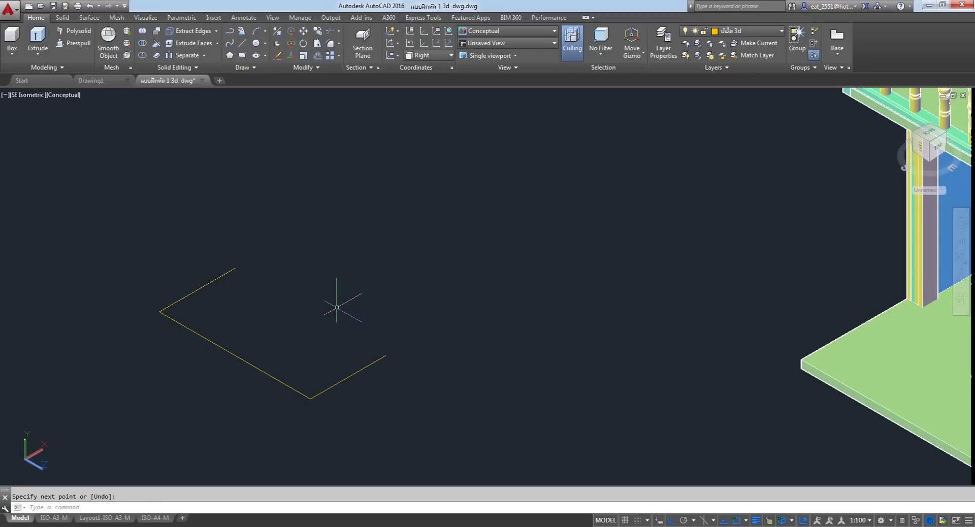
Run FILLET and set its radius to 0.5.
{"action": "left_click", "coordinate": [330, 42]}
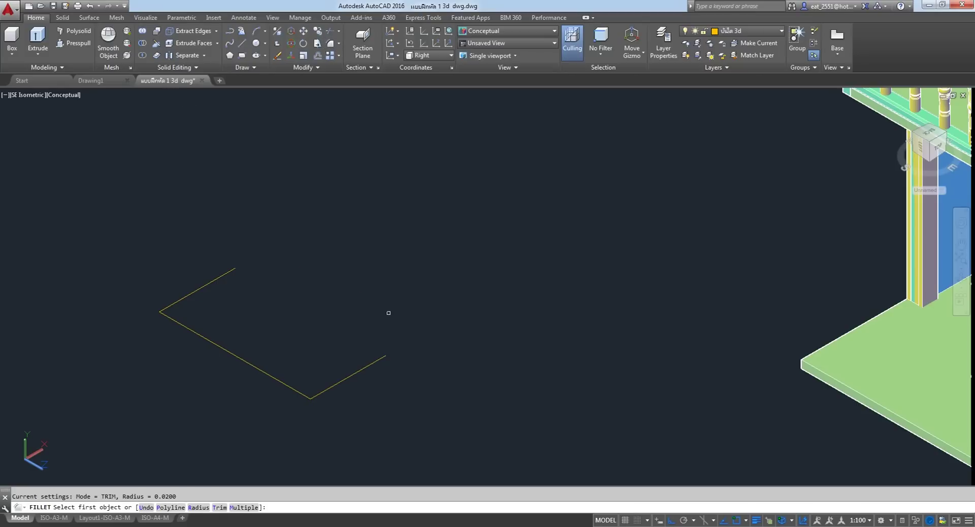
{"action": "type", "text": ".5"}
{"action": "key", "text": "Return"}
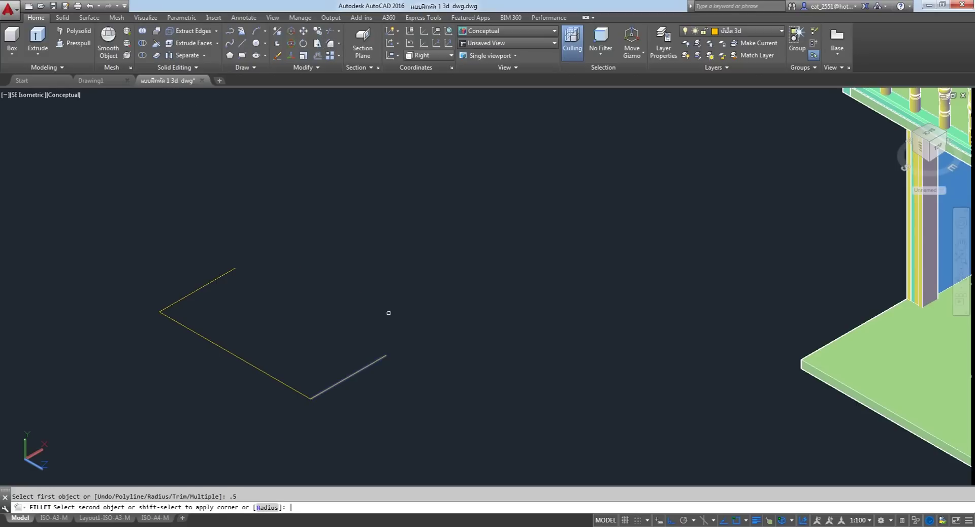
{"action": "left_click", "coordinate": [268, 507]}
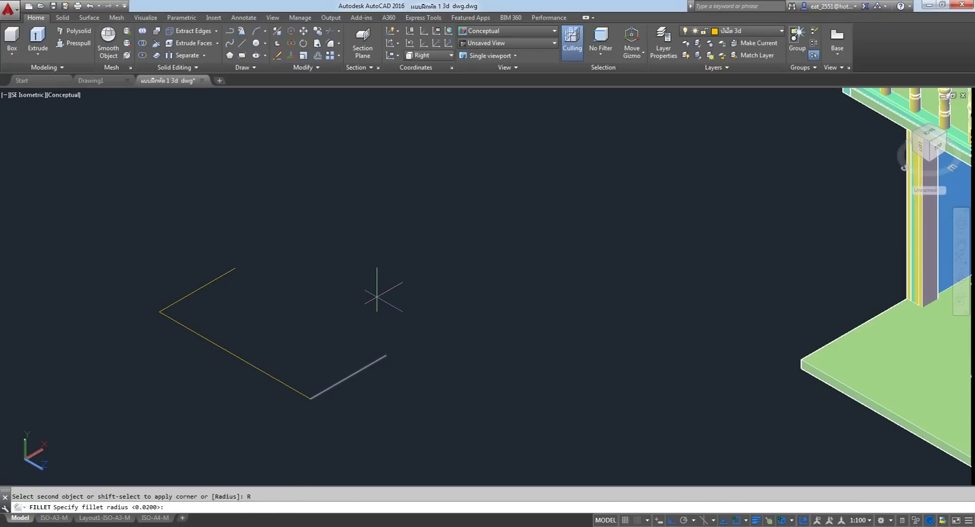
{"action": "type", "text": ".5"}
{"action": "key", "text": "Return"}
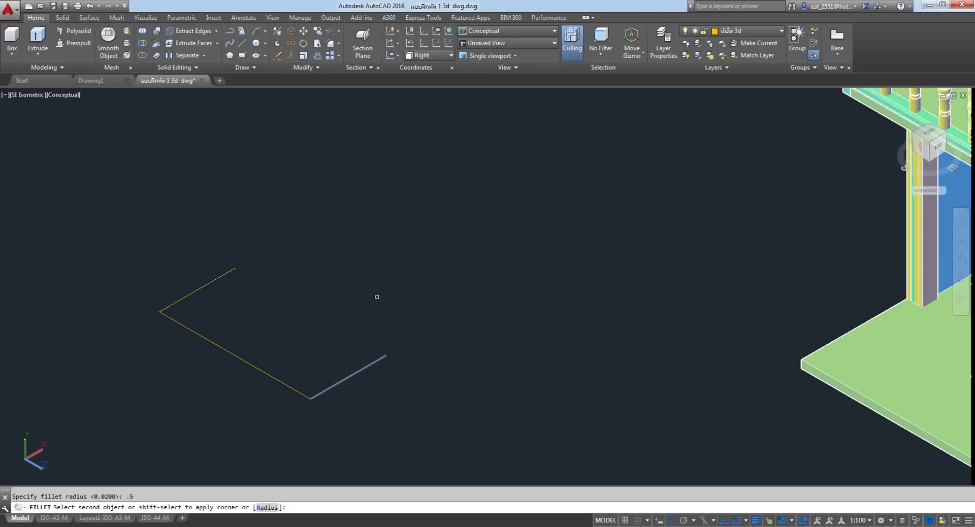
{"action": "key", "text": "Escape"}
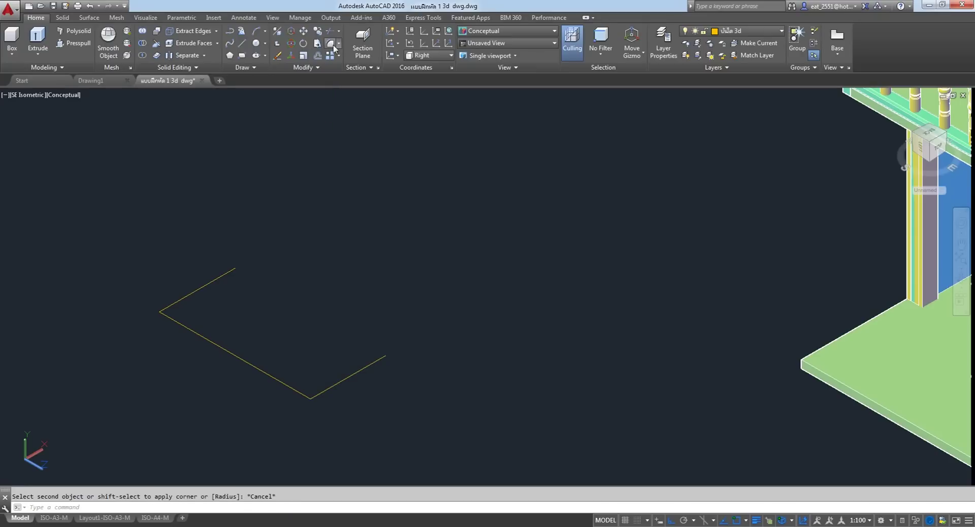
{"action": "key", "text": "space"}
{"action": "left_click", "coordinate": [198, 507]}
{"action": "type", "text": "R"}
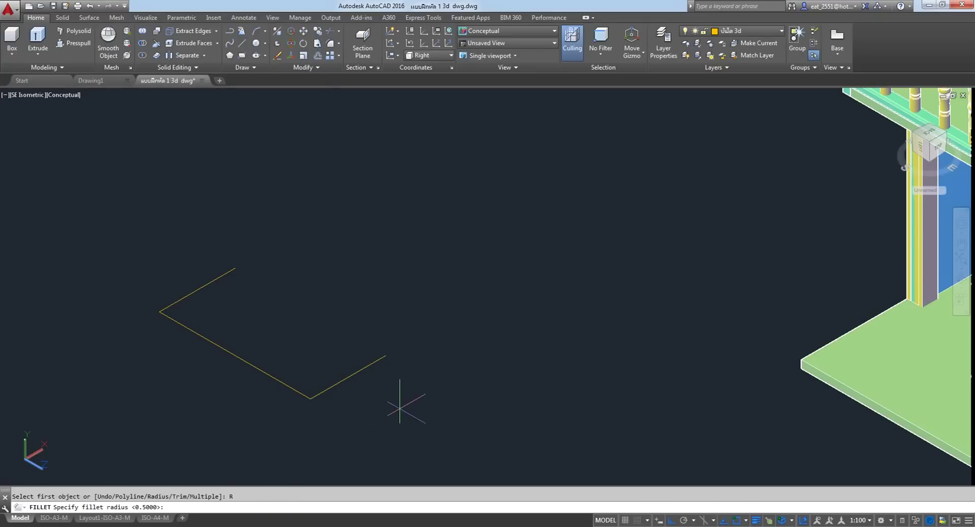
{"action": "type", "text": ".5"}
{"action": "key", "text": "Return"}
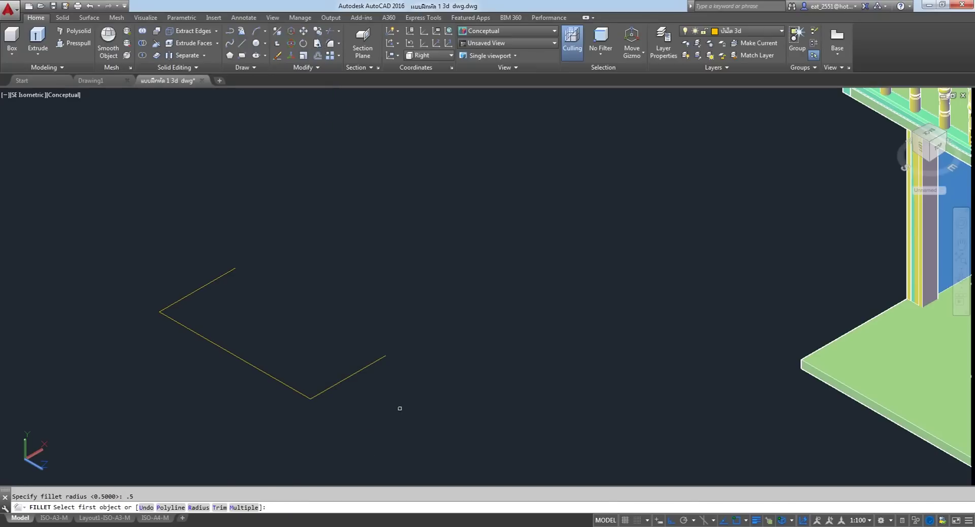
Fillet both corners of the path in Multiple mode.
{"action": "left_click", "coordinate": [244, 507]}
{"action": "left_click", "coordinate": [177, 307]}
{"action": "left_click", "coordinate": [176, 320]}
{"action": "left_click", "coordinate": [299, 392]}
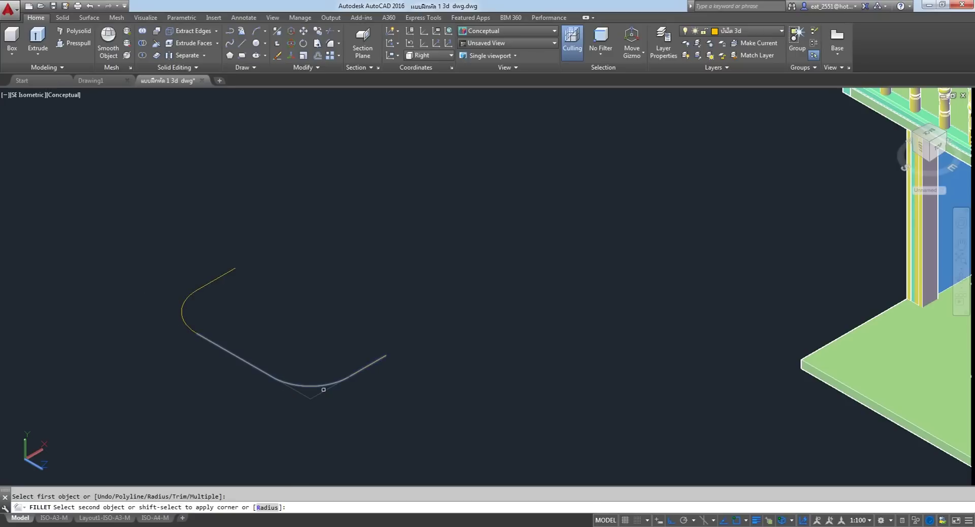
{"action": "left_click", "coordinate": [320, 388]}
{"action": "right_click", "coordinate": [415, 252]}
{"action": "left_click", "coordinate": [436, 258]}
{"action": "scroll", "coordinate": [438, 259], "scroll_direction": "down", "scroll_amount": 5}
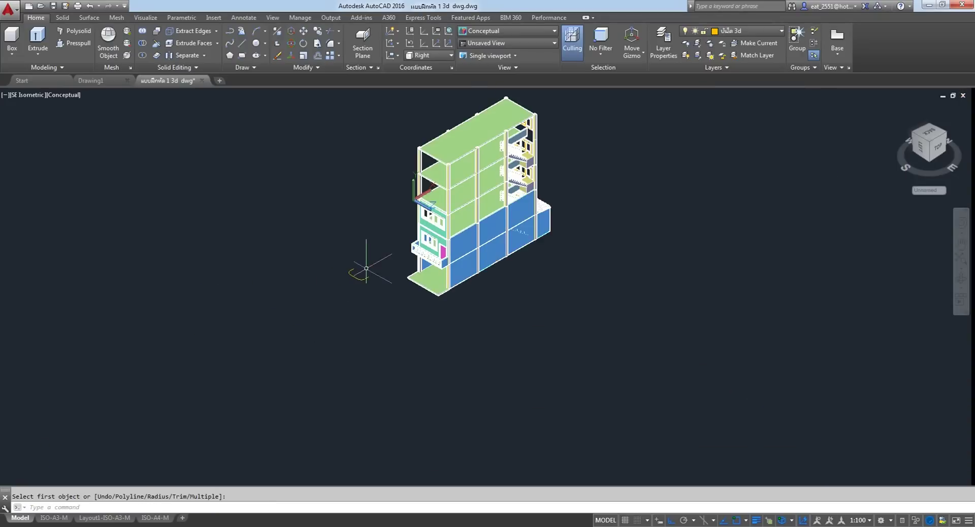
Use Join from the expanded Modify panel to merge all five path pieces into one spline.
{"action": "scroll", "coordinate": [366, 279], "scroll_direction": "up", "scroll_amount": 4}
{"action": "scroll", "coordinate": [366, 268], "scroll_direction": "up", "scroll_amount": 3}
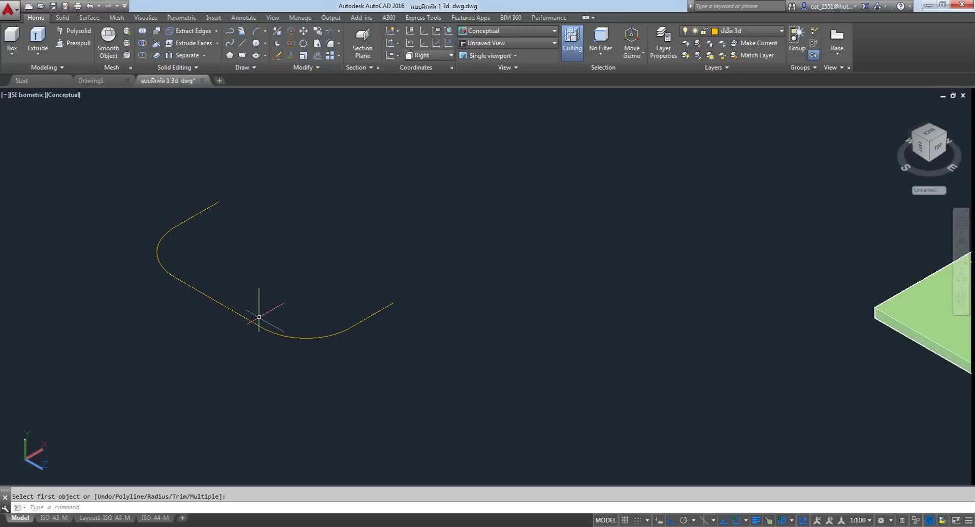
{"action": "left_click", "coordinate": [316, 67]}
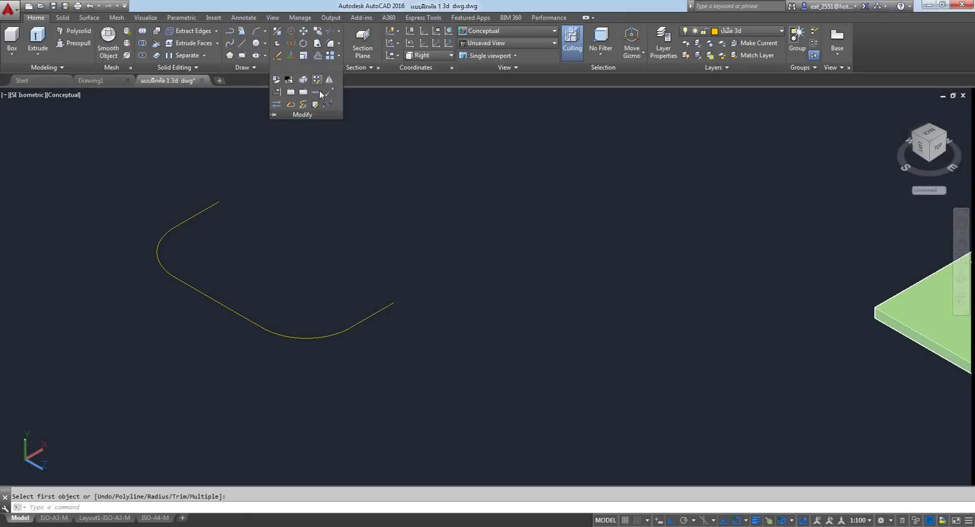
{"action": "left_click", "coordinate": [318, 81]}
{"action": "left_click", "coordinate": [429, 165]}
{"action": "left_click", "coordinate": [112, 416]}
{"action": "key", "text": "Return"}
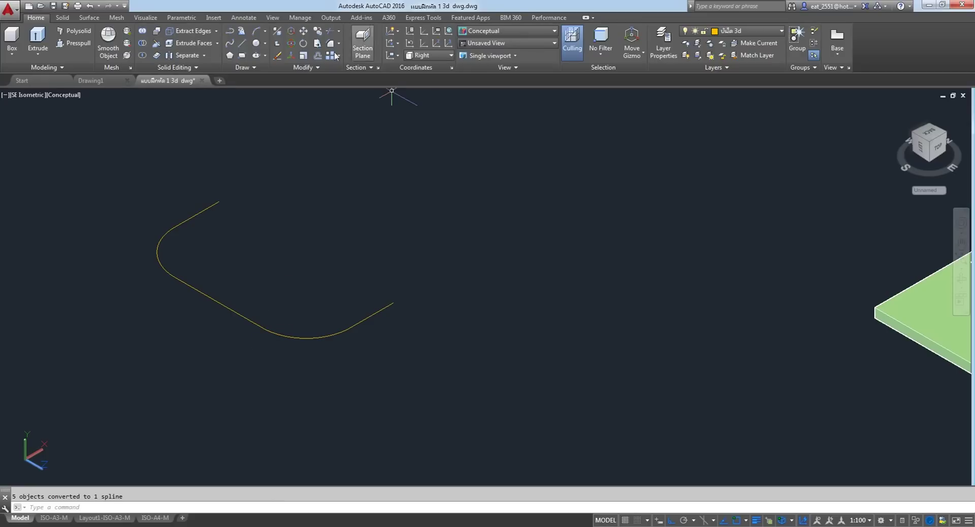
Offset the joined spline by 0.1 toward its inner side.
{"action": "left_click", "coordinate": [318, 55]}
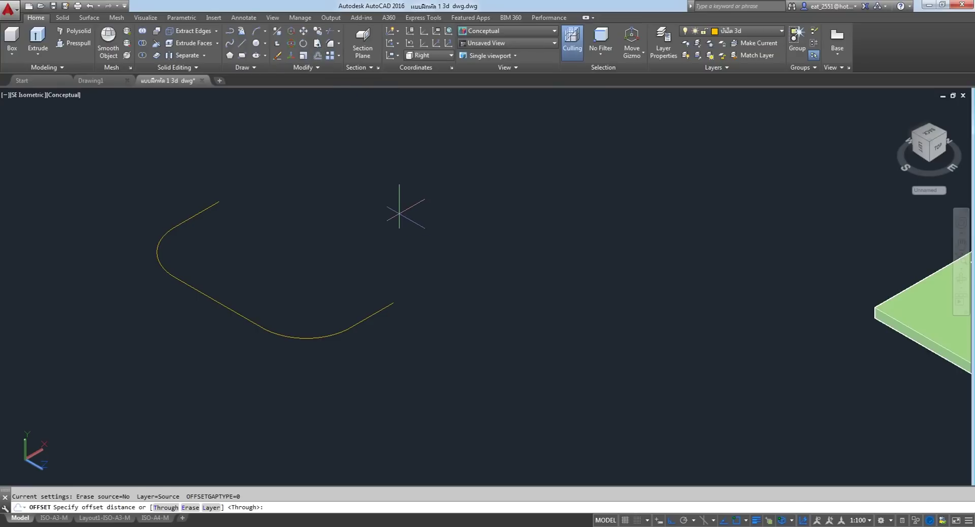
{"action": "type", "text": "1"}
{"action": "key", "text": "Return"}
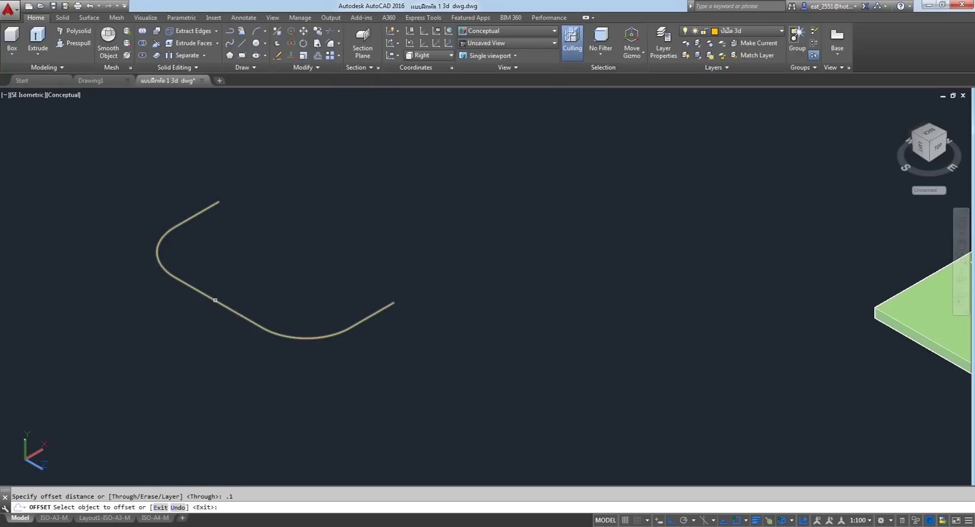
{"action": "left_click", "coordinate": [355, 322]}
{"action": "left_click", "coordinate": [331, 213]}
{"action": "right_click", "coordinate": [329, 188]}
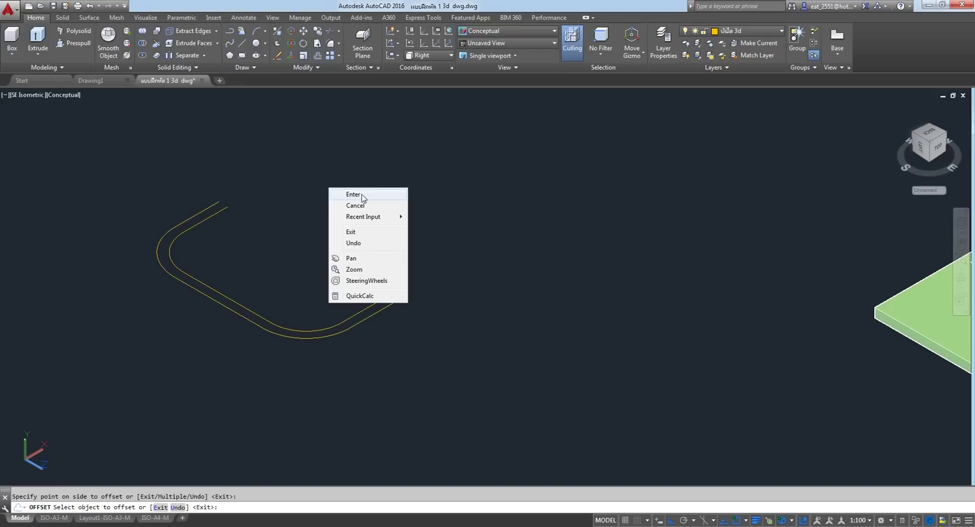
{"action": "left_click", "coordinate": [362, 195]}
{"action": "scroll", "coordinate": [202, 212], "scroll_direction": "up", "scroll_amount": 3}
{"action": "scroll", "coordinate": [202, 212], "scroll_direction": "down", "scroll_amount": 2}
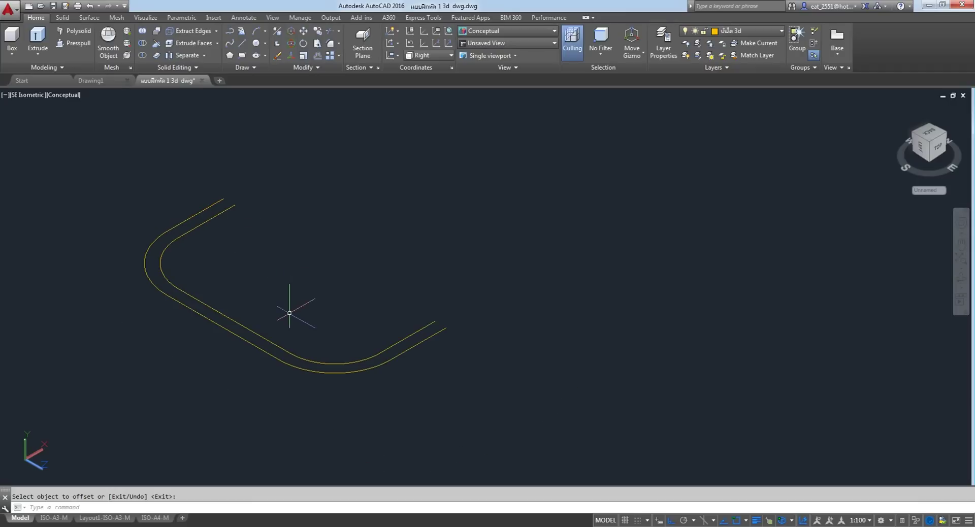
{"action": "left_click", "coordinate": [431, 322]}
Select a balcony baluster, then cancel the move started on it.
{"action": "scroll", "coordinate": [361, 273], "scroll_direction": "down", "scroll_amount": 5}
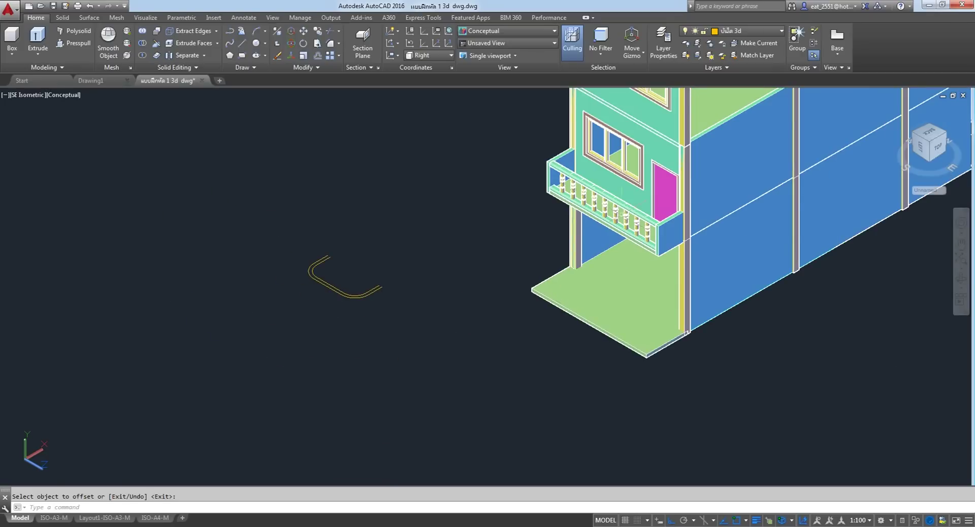
{"action": "scroll", "coordinate": [628, 232], "scroll_direction": "up", "scroll_amount": 5}
{"action": "key", "text": "Escape"}
{"action": "left_click", "coordinate": [629, 233]}
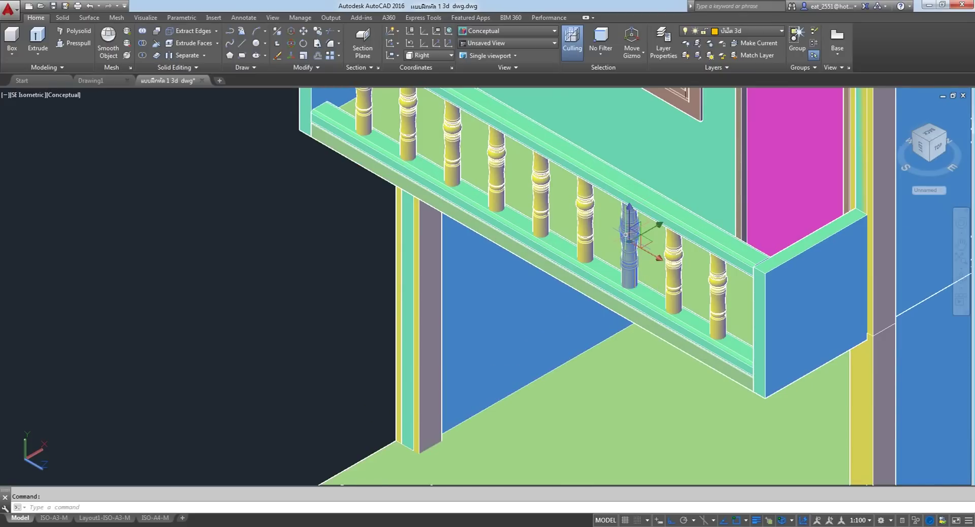
{"action": "left_click", "coordinate": [304, 31]}
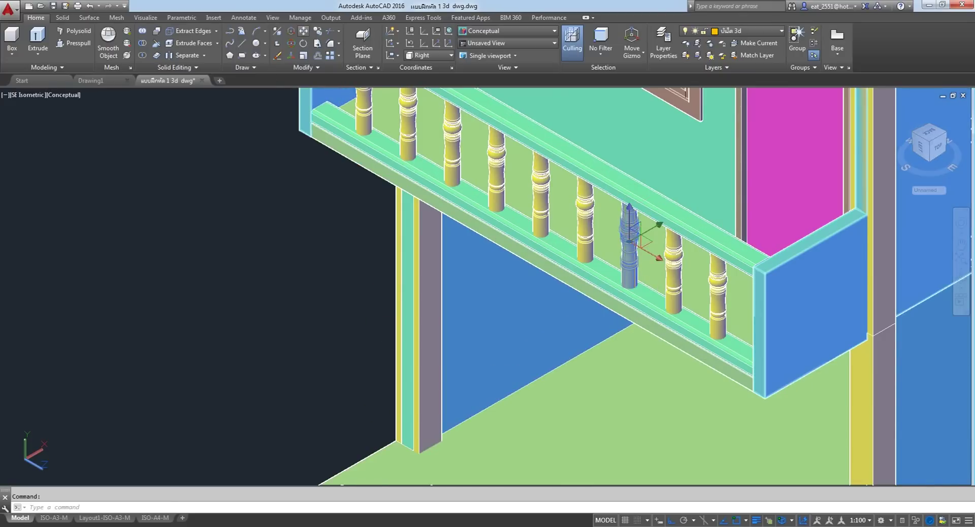
{"action": "left_click", "coordinate": [366, 269]}
{"action": "scroll", "coordinate": [300, 276], "scroll_direction": "down", "scroll_amount": 5}
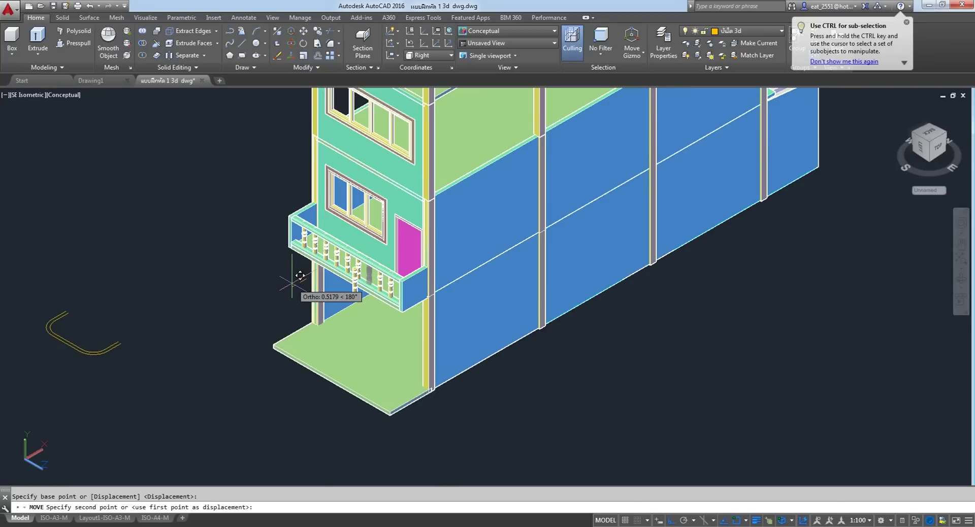
{"action": "key", "text": "Escape"}
Copy a turned baluster from the balcony railing to a spot near the path.
{"action": "left_click", "coordinate": [307, 57]}
{"action": "scroll", "coordinate": [440, 317], "scroll_direction": "up", "scroll_amount": 5}
{"action": "left_click", "coordinate": [449, 327]}
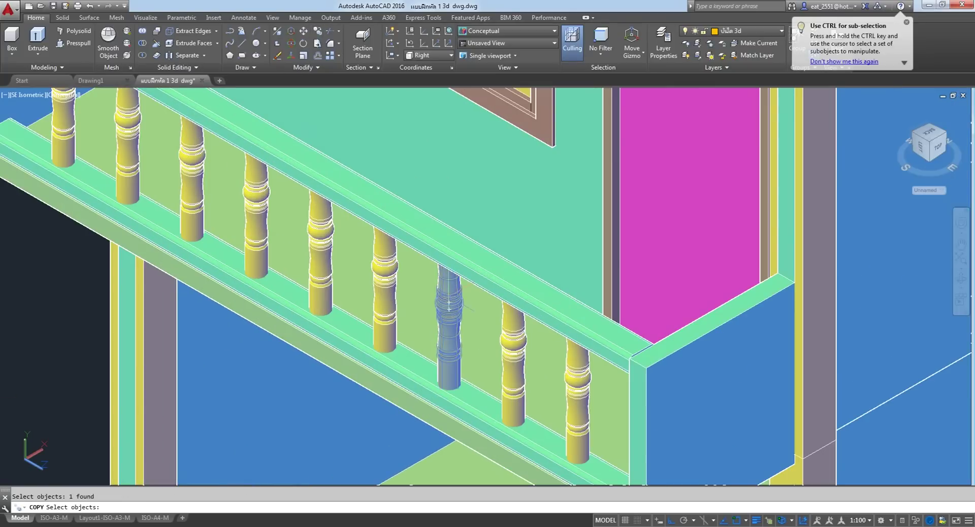
{"action": "key", "text": "Return"}
{"action": "left_click", "coordinate": [448, 386]}
{"action": "scroll", "coordinate": [320, 325], "scroll_direction": "down", "scroll_amount": 6}
{"action": "scroll", "coordinate": [109, 358], "scroll_direction": "up", "scroll_amount": 3}
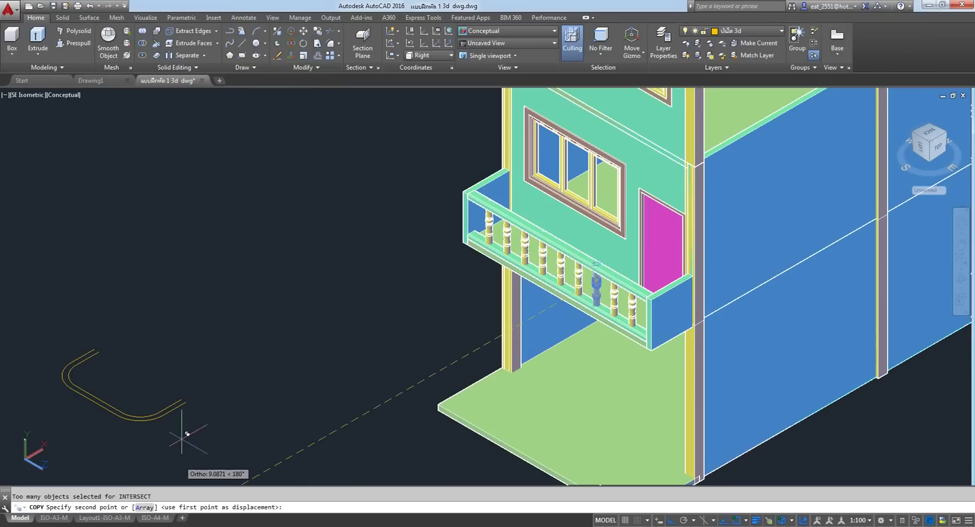
{"action": "left_click", "coordinate": [251, 386]}
{"action": "right_click", "coordinate": [251, 343]}
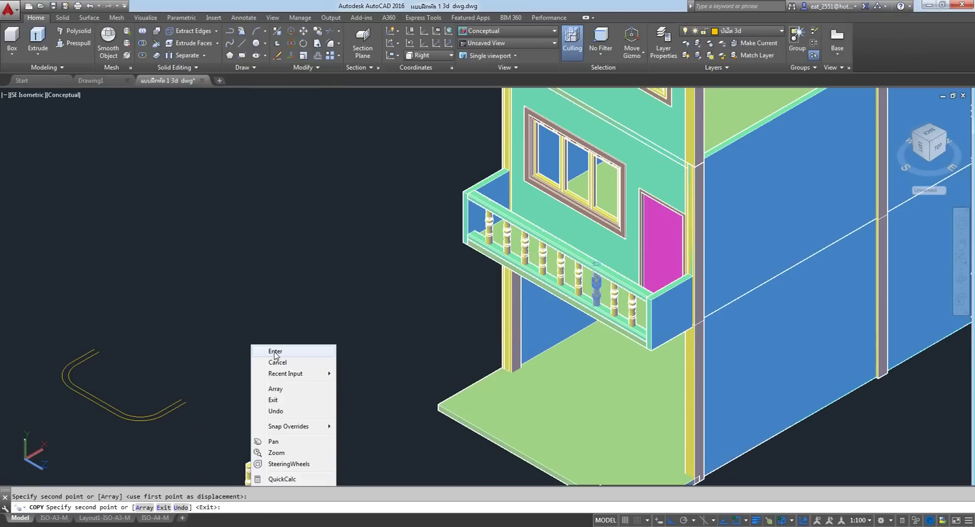
{"action": "left_click", "coordinate": [259, 349]}
{"action": "scroll", "coordinate": [304, 244], "scroll_direction": "up", "scroll_amount": 3}
{"action": "scroll", "coordinate": [304, 244], "scroll_direction": "up", "scroll_amount": 2}
{"action": "scroll", "coordinate": [305, 244], "scroll_direction": "down", "scroll_amount": 5}
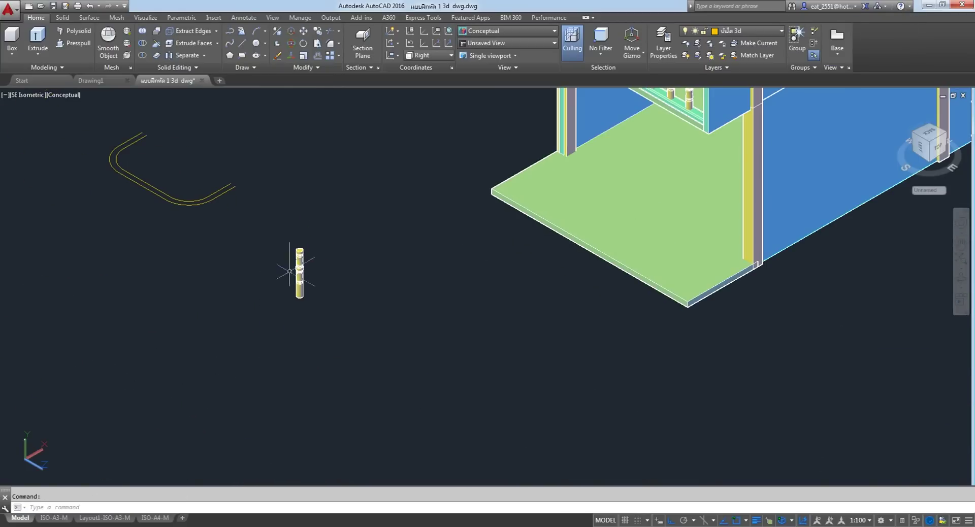
{"action": "scroll", "coordinate": [264, 214], "scroll_direction": "up", "scroll_amount": 3}
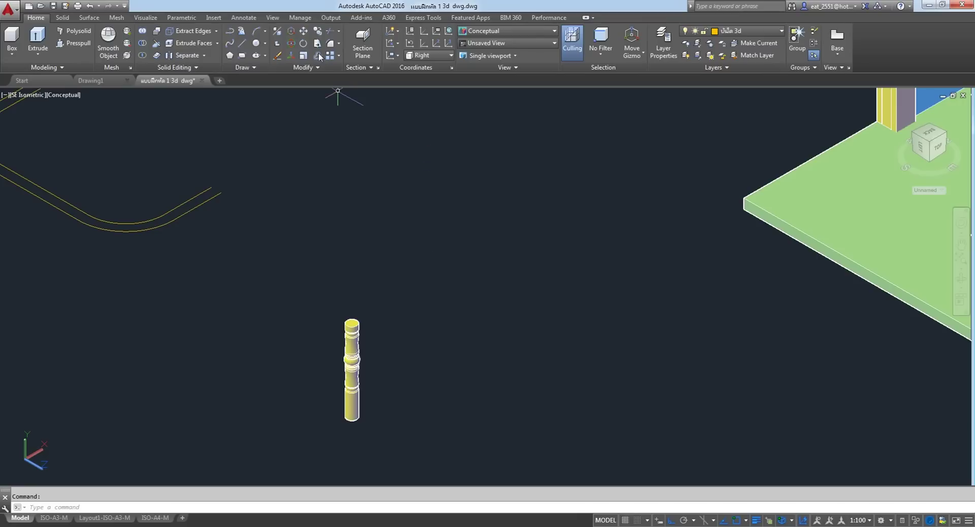
Move the copied baluster from its base onto the end of the double path.
{"action": "left_click", "coordinate": [305, 33]}
{"action": "left_click", "coordinate": [413, 282]}
{"action": "left_click", "coordinate": [314, 428]}
{"action": "key", "text": "Return"}
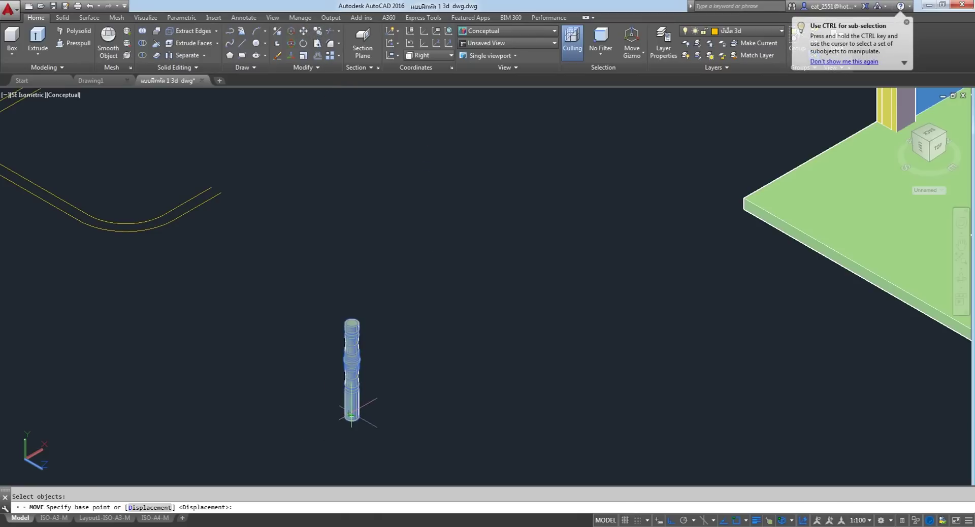
{"action": "scroll", "coordinate": [351, 417], "scroll_direction": "up", "scroll_amount": 5}
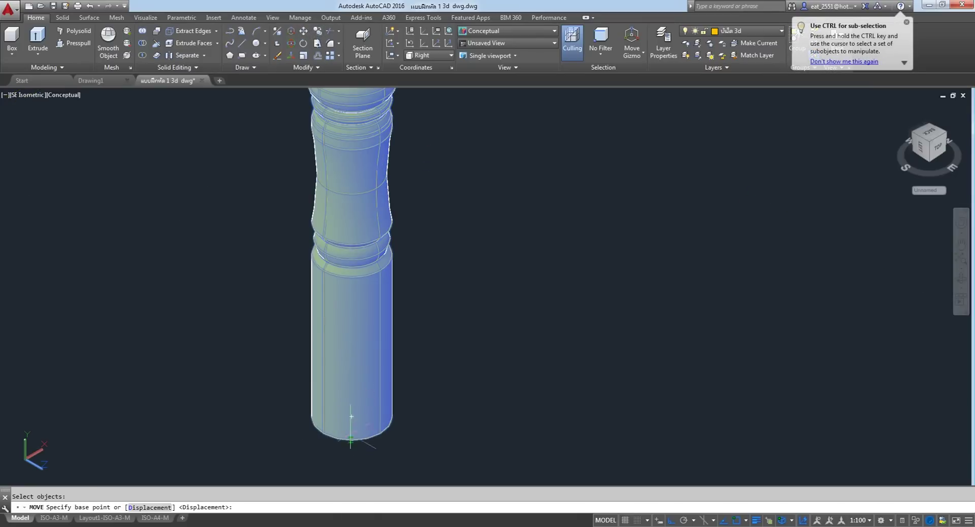
{"action": "left_click", "coordinate": [353, 419]}
{"action": "scroll", "coordinate": [570, 394], "scroll_direction": "down", "scroll_amount": 5}
{"action": "middle_click_drag", "start_coordinate": [447, 356], "coordinate": [483, 328]}
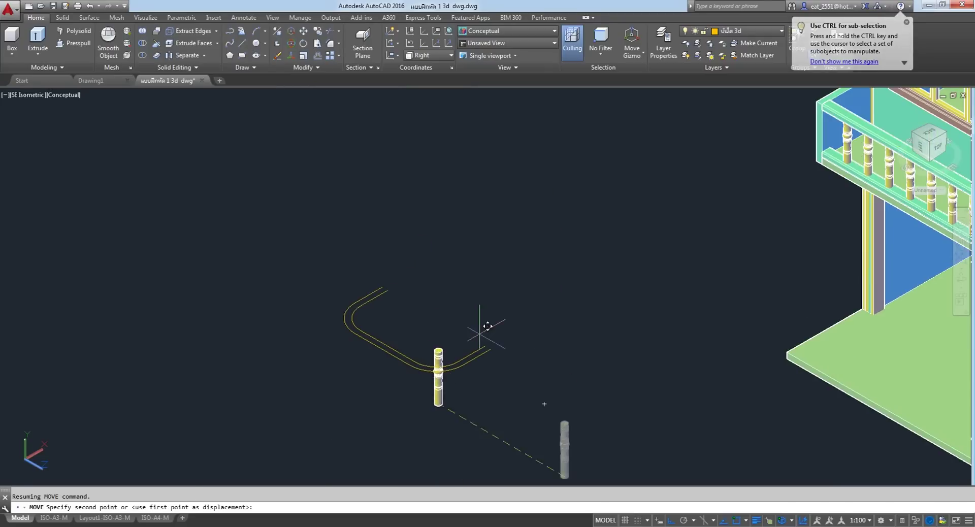
{"action": "scroll", "coordinate": [500, 413], "scroll_direction": "up", "scroll_amount": 5}
{"action": "left_click", "coordinate": [497, 414]}
{"action": "scroll", "coordinate": [580, 273], "scroll_direction": "down", "scroll_amount": 5}
Dismiss the stray popup menu and repeat the Move command.
{"action": "right_click", "coordinate": [628, 226]}
{"action": "key", "text": "Escape"}
{"action": "key", "text": "Return"}
{"action": "scroll", "coordinate": [607, 209], "scroll_direction": "up", "scroll_amount": 3}
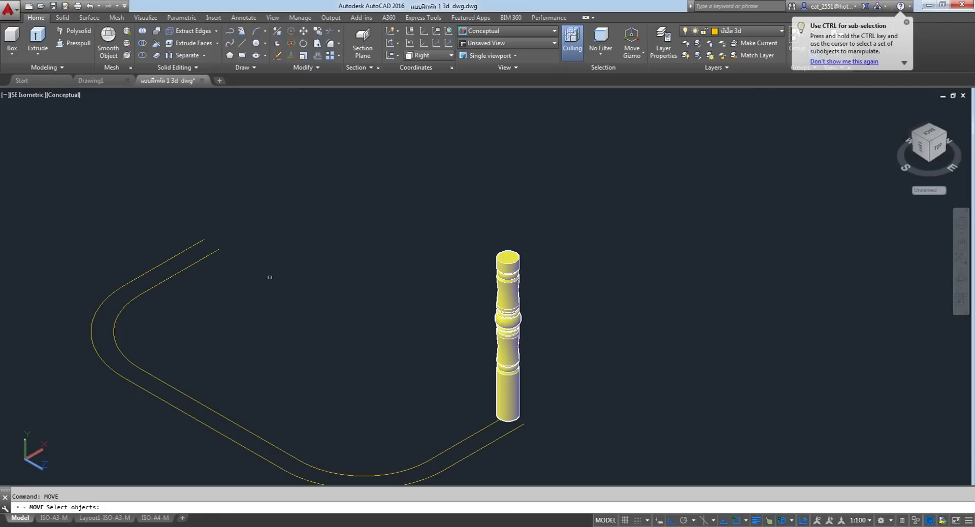
{"action": "left_click", "coordinate": [318, 57]}
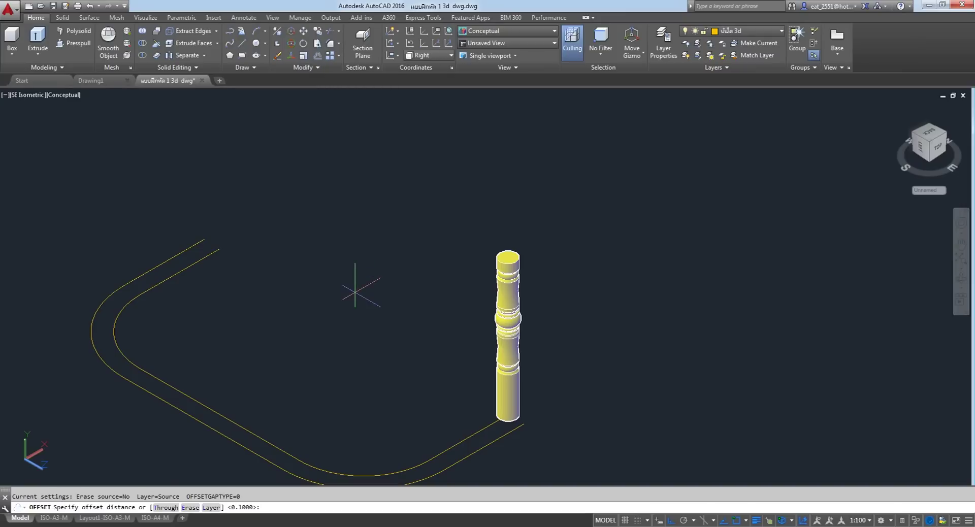
{"action": "type", "text": ".2"}
Offset the outer path 0.2 outward to form a double outline.
{"action": "key", "text": "Return"}
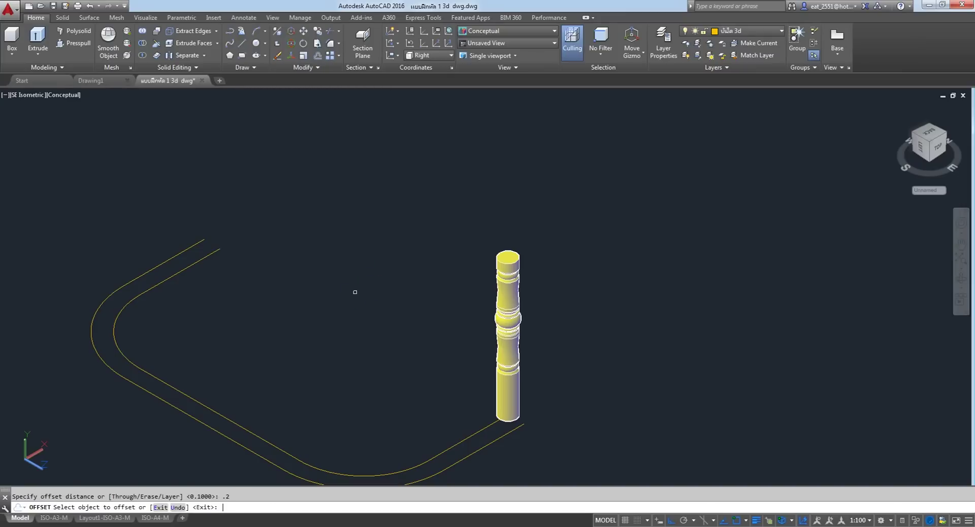
{"action": "left_click", "coordinate": [213, 426]}
{"action": "left_click", "coordinate": [320, 385]}
{"action": "right_click", "coordinate": [314, 250]}
{"action": "left_click", "coordinate": [336, 255]}
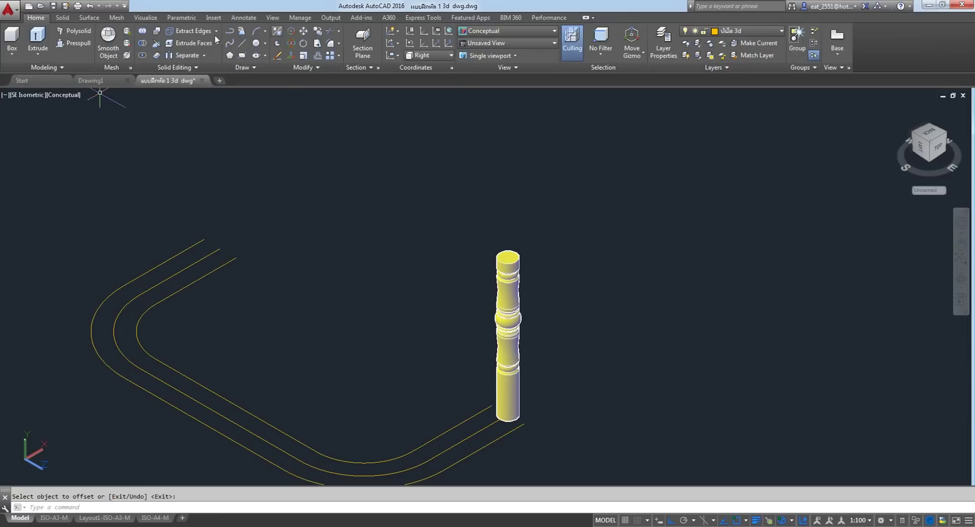
Draw short lines joining the open ends of the two outline curves.
{"action": "left_click", "coordinate": [243, 47]}
{"action": "left_click", "coordinate": [203, 239]}
{"action": "left_click", "coordinate": [235, 257]}
{"action": "right_click", "coordinate": [269, 239]}
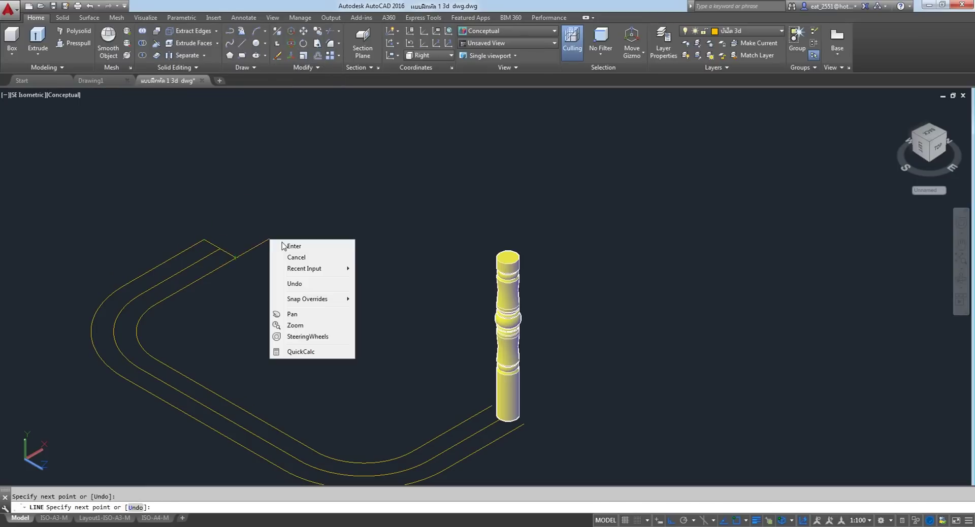
{"action": "left_click", "coordinate": [292, 249]}
{"action": "right_click", "coordinate": [300, 218]}
{"action": "left_click", "coordinate": [322, 227]}
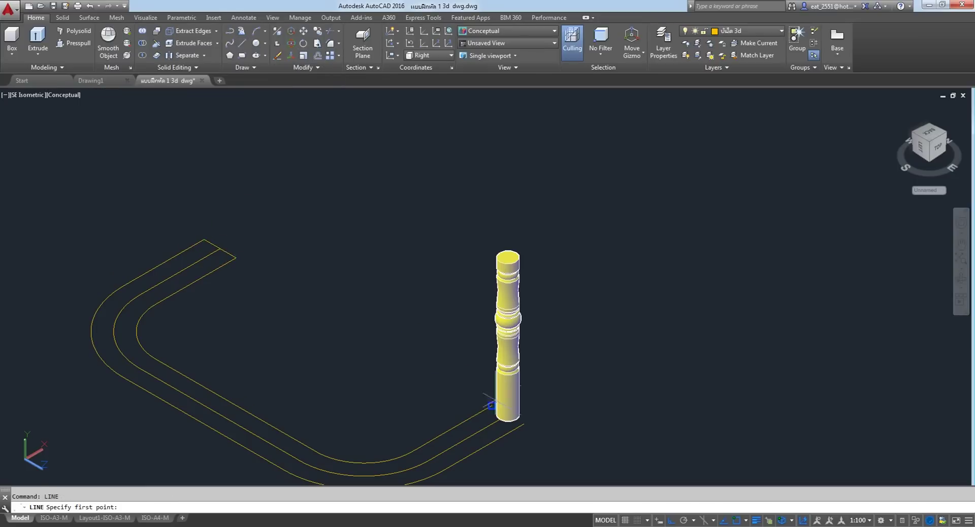
{"action": "left_click", "coordinate": [523, 424]}
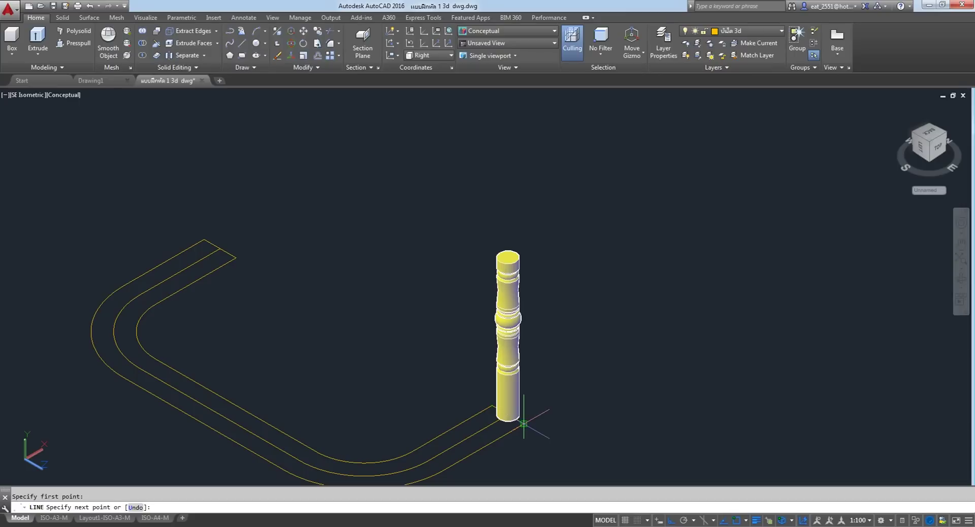
{"action": "right_click", "coordinate": [579, 342]}
{"action": "left_click", "coordinate": [598, 348]}
Move the outer outline and its closing line 1 unit with Ortho on.
{"action": "scroll", "coordinate": [396, 187], "scroll_direction": "down", "scroll_amount": 2}
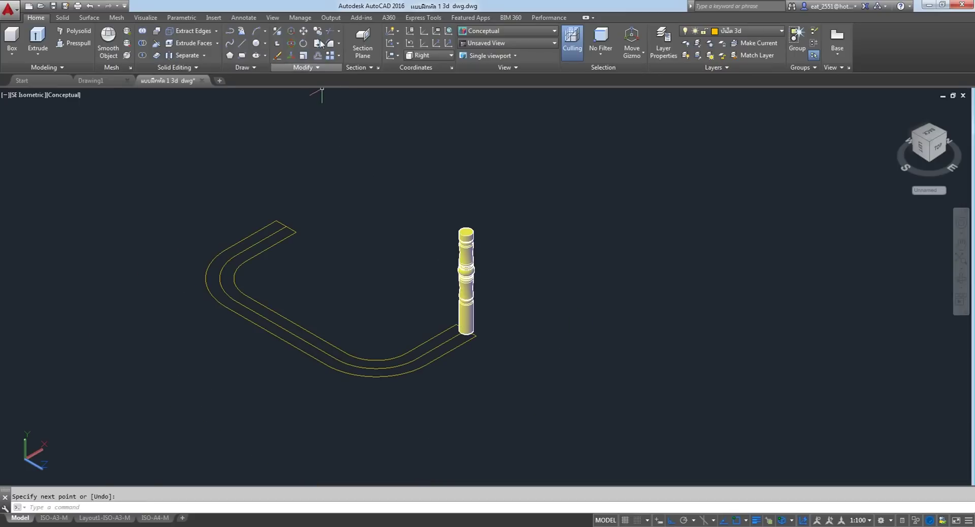
{"action": "left_click", "coordinate": [303, 31]}
{"action": "scroll", "coordinate": [292, 199], "scroll_direction": "up", "scroll_amount": 4}
{"action": "scroll", "coordinate": [292, 199], "scroll_direction": "up", "scroll_amount": 2}
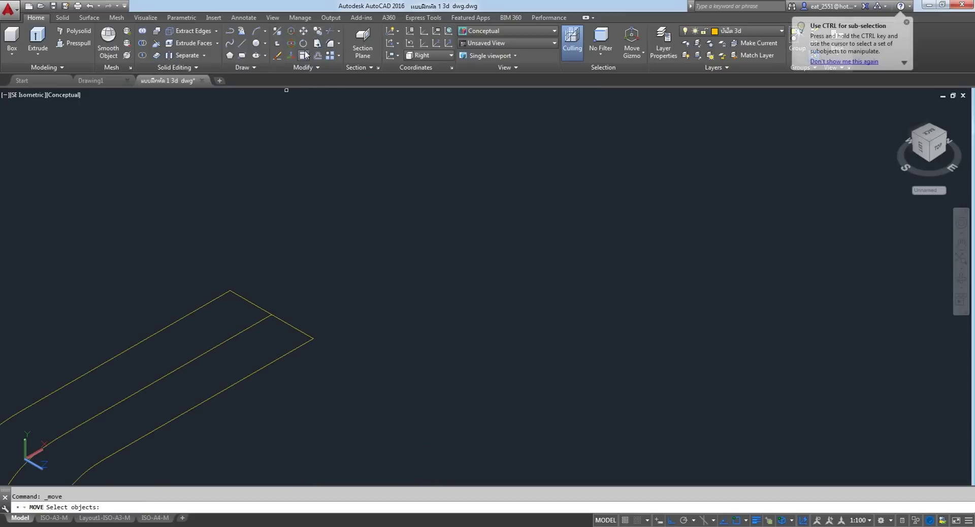
{"action": "left_click", "coordinate": [313, 339]}
{"action": "left_click", "coordinate": [240, 247]}
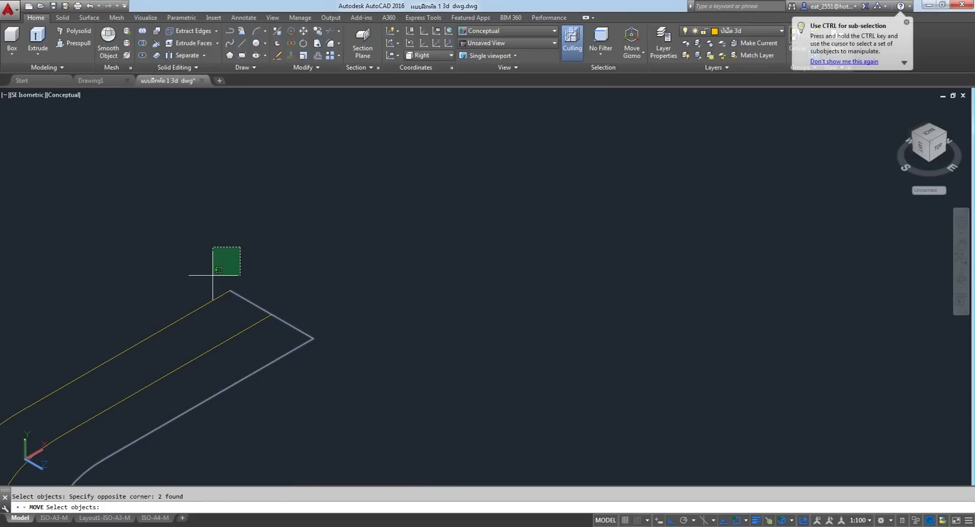
{"action": "left_click", "coordinate": [186, 297]}
{"action": "scroll", "coordinate": [272, 302], "scroll_direction": "down", "scroll_amount": 3}
{"action": "scroll", "coordinate": [304, 327], "scroll_direction": "up", "scroll_amount": 3}
{"action": "scroll", "coordinate": [422, 309], "scroll_direction": "up", "scroll_amount": 2}
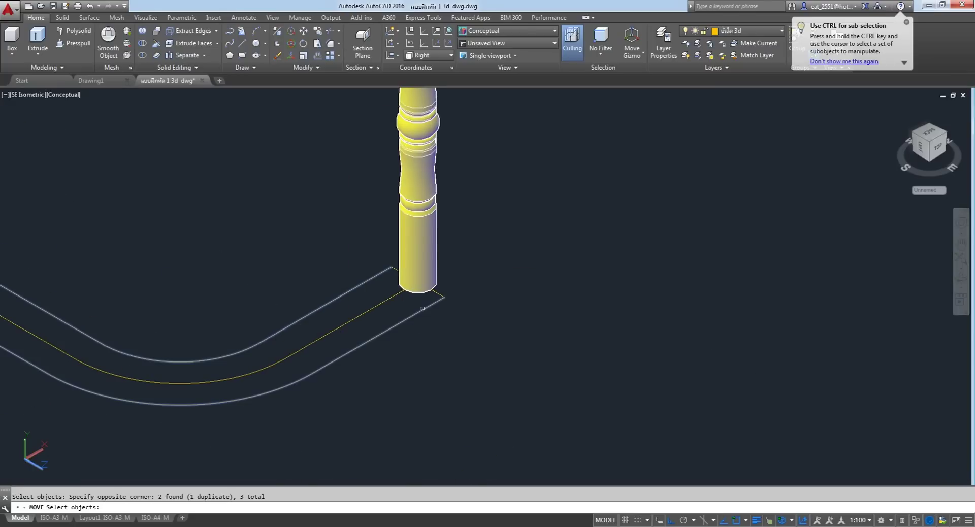
{"action": "key", "text": "Return"}
{"action": "left_click", "coordinate": [523, 272]}
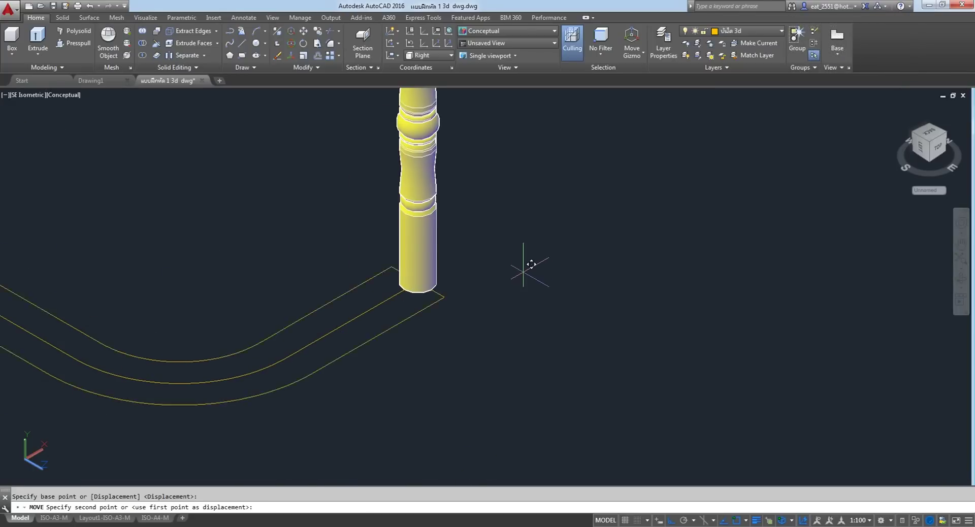
{"action": "scroll", "coordinate": [544, 369], "scroll_direction": "down", "scroll_amount": 3}
{"action": "type", "text": "1"}
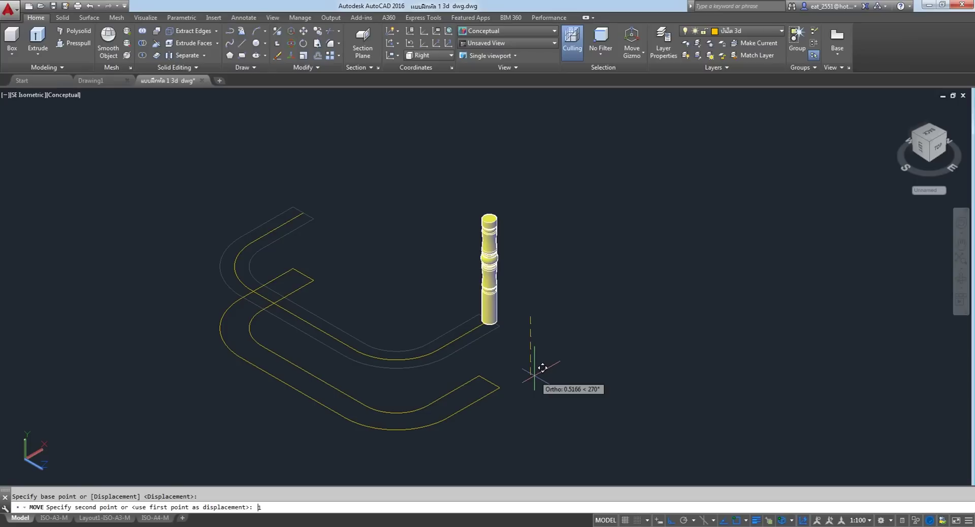
{"action": "key", "text": "Return"}
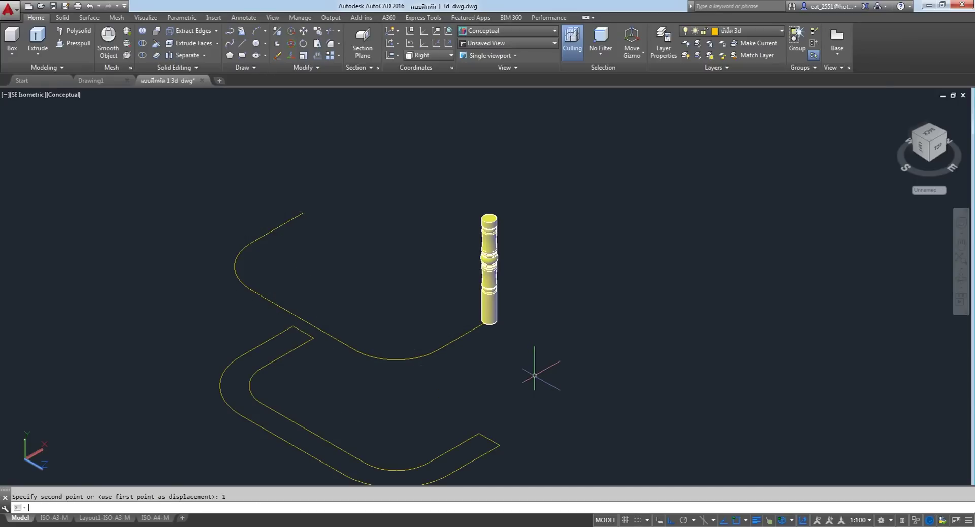
{"action": "scroll", "coordinate": [534, 376], "scroll_direction": "down", "scroll_amount": 2}
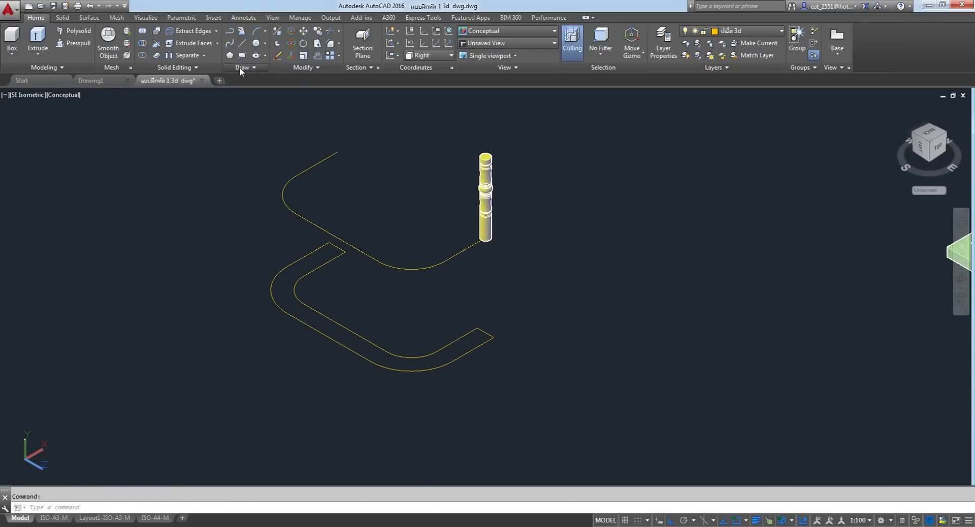
Make a Region from the window-selected closed double outline.
{"action": "left_click", "coordinate": [239, 67]}
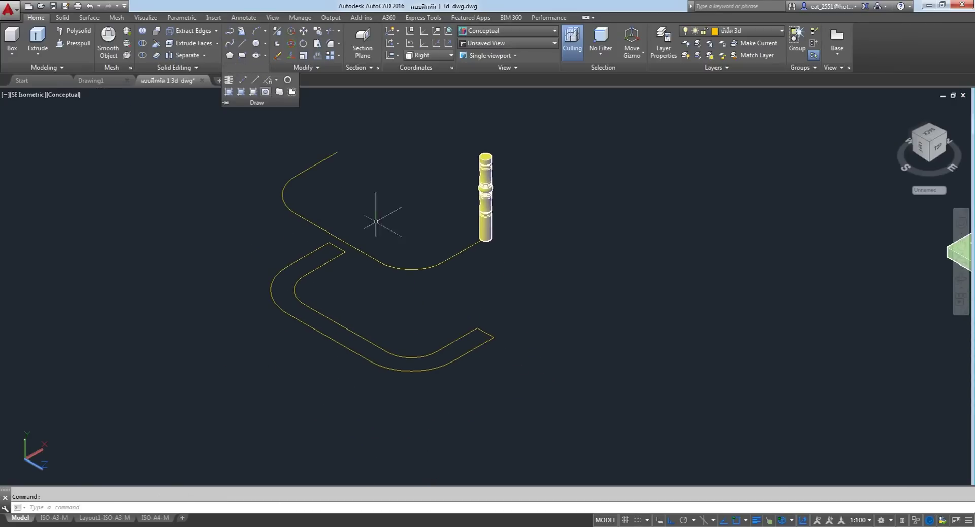
{"action": "left_click", "coordinate": [265, 92]}
{"action": "left_click", "coordinate": [561, 225]}
{"action": "left_click", "coordinate": [208, 398]}
{"action": "key", "text": "Return"}
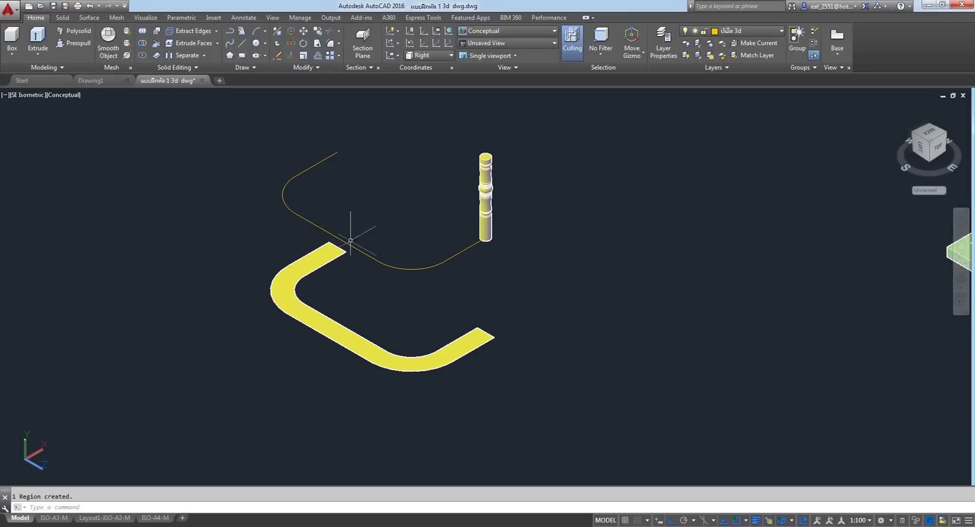
{"action": "middle_click_drag", "start_coordinate": [338, 205], "coordinate": [337, 218]}
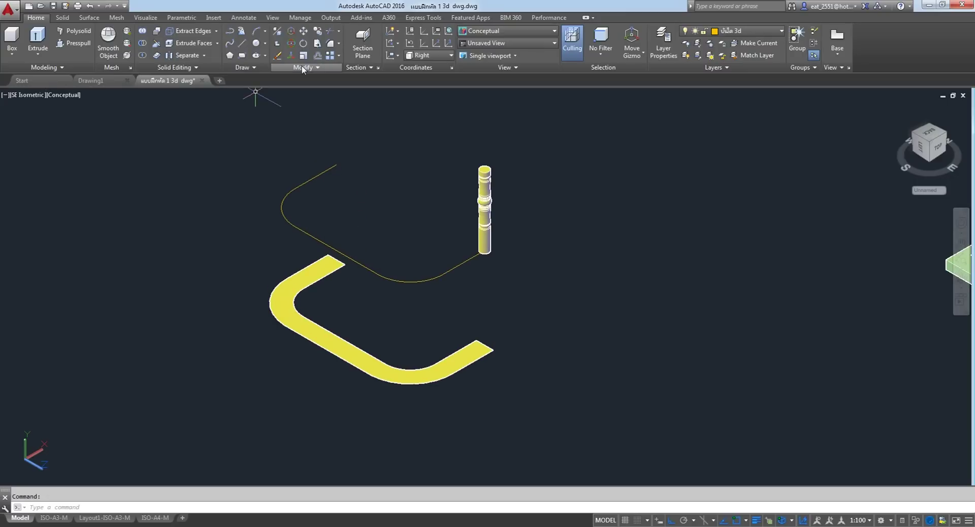
Start a Path Array of the turned post along the centre curve.
{"action": "left_click", "coordinate": [318, 68]}
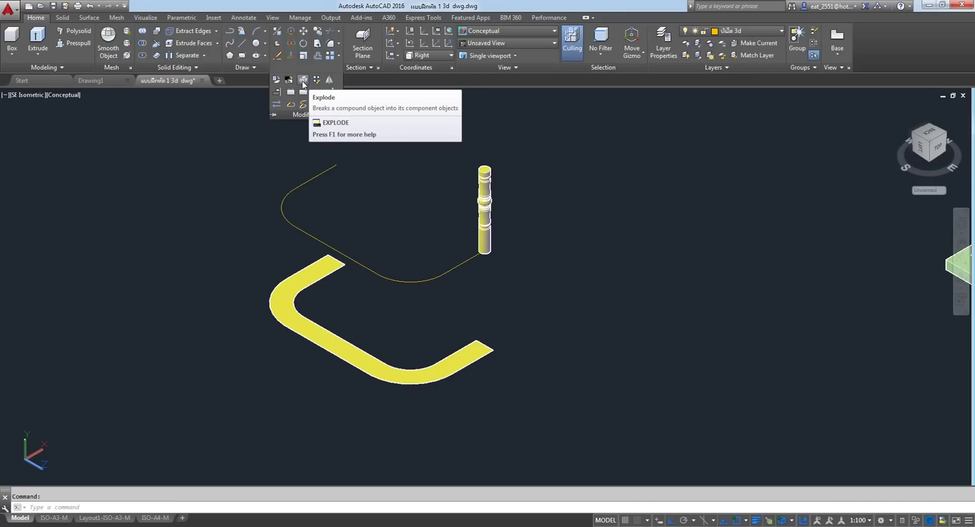
{"action": "left_click", "coordinate": [339, 57]}
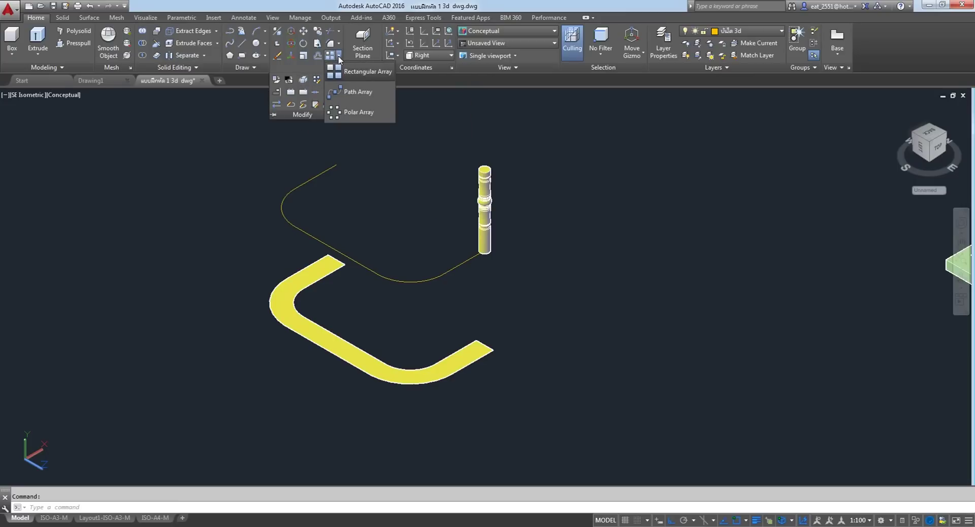
{"action": "left_click", "coordinate": [352, 89]}
{"action": "left_click", "coordinate": [485, 208]}
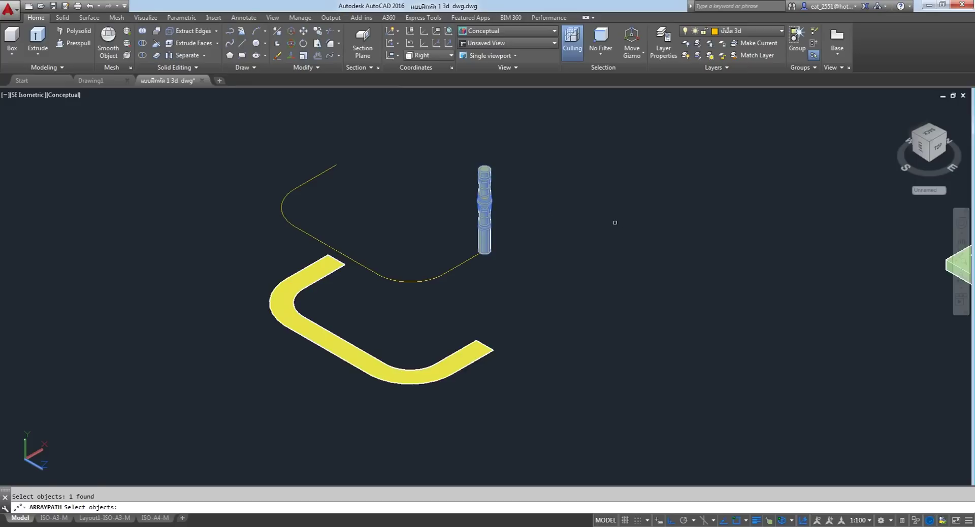
{"action": "key", "text": "Return"}
{"action": "left_click", "coordinate": [460, 263]}
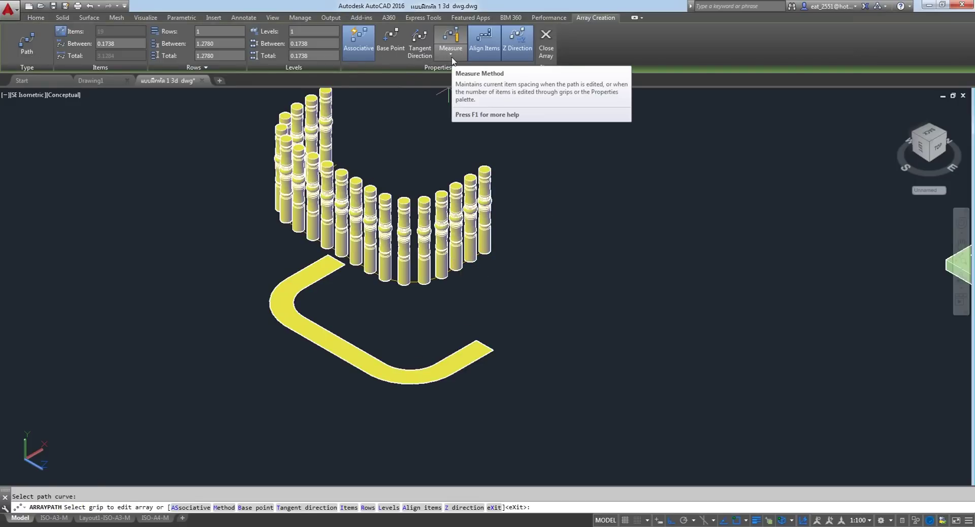
Set the array base point at the post, switch to Divide with 10 items, and finish.
{"action": "left_click", "coordinate": [390, 40]}
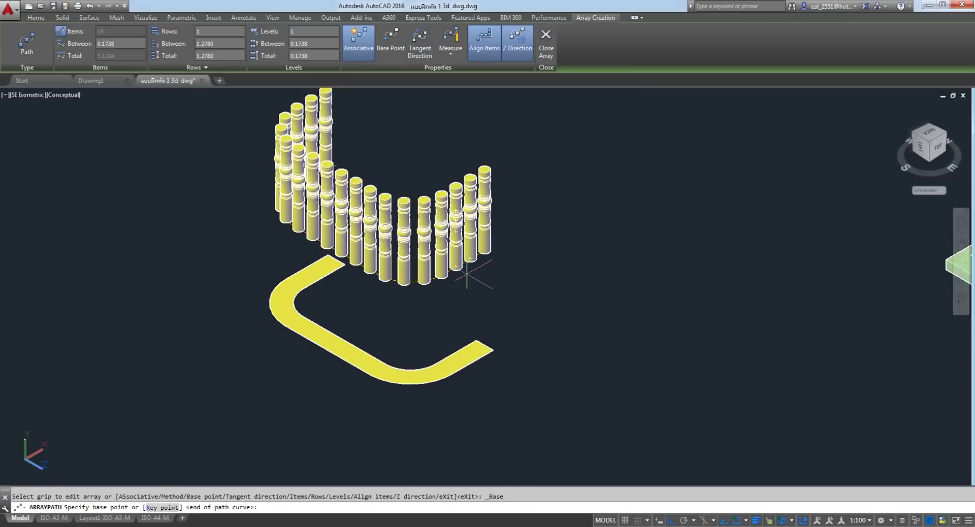
{"action": "scroll", "coordinate": [470, 262], "scroll_direction": "up", "scroll_amount": 5}
{"action": "scroll", "coordinate": [470, 263], "scroll_direction": "up", "scroll_amount": 2}
{"action": "left_click", "coordinate": [529, 212]}
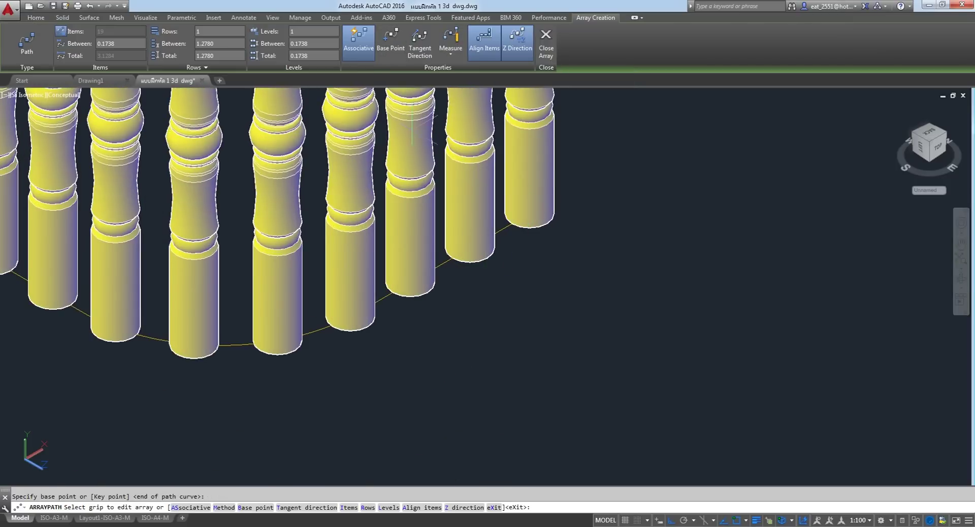
{"action": "scroll", "coordinate": [411, 127], "scroll_direction": "down", "scroll_amount": 4}
{"action": "middle_click_drag", "start_coordinate": [411, 127], "coordinate": [384, 274]}
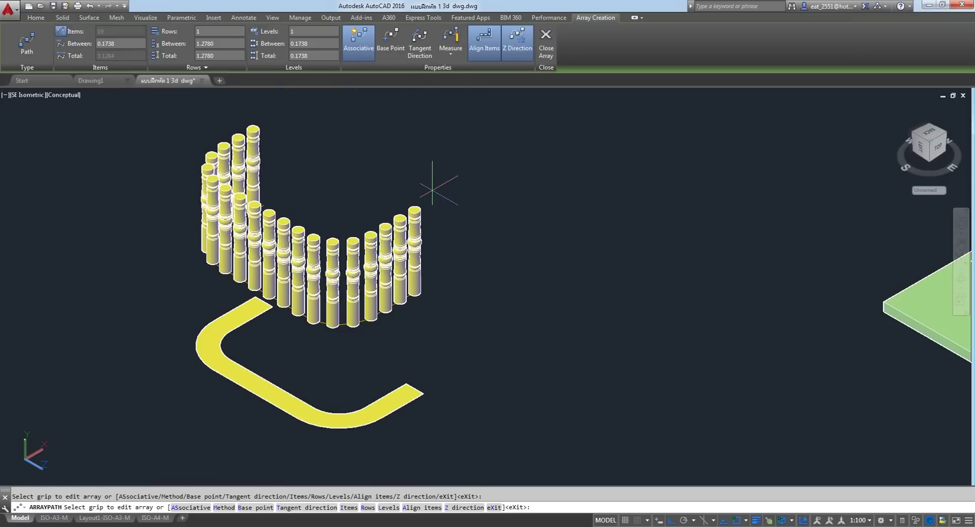
{"action": "left_click", "coordinate": [449, 50]}
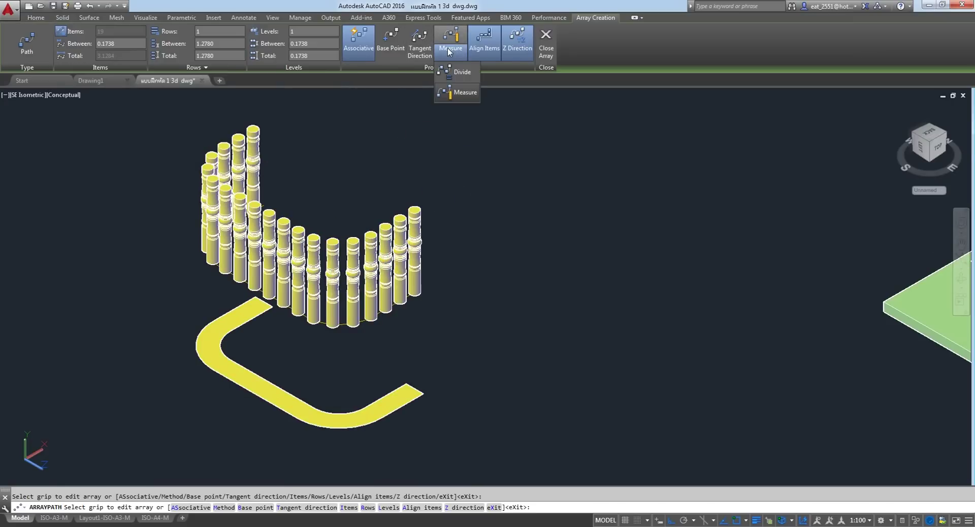
{"action": "left_click", "coordinate": [463, 72]}
{"action": "left_click", "coordinate": [143, 33]}
{"action": "type", "text": "10"}
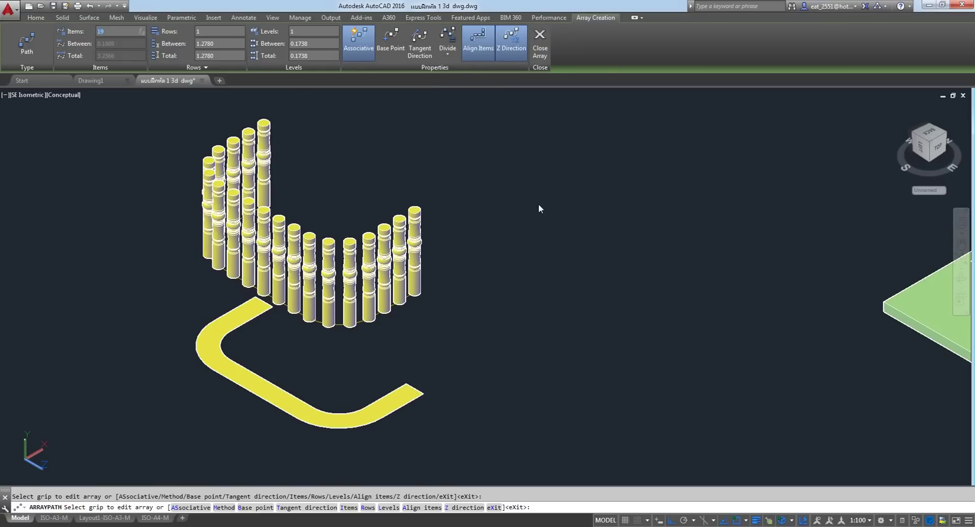
{"action": "key", "text": "Return"}
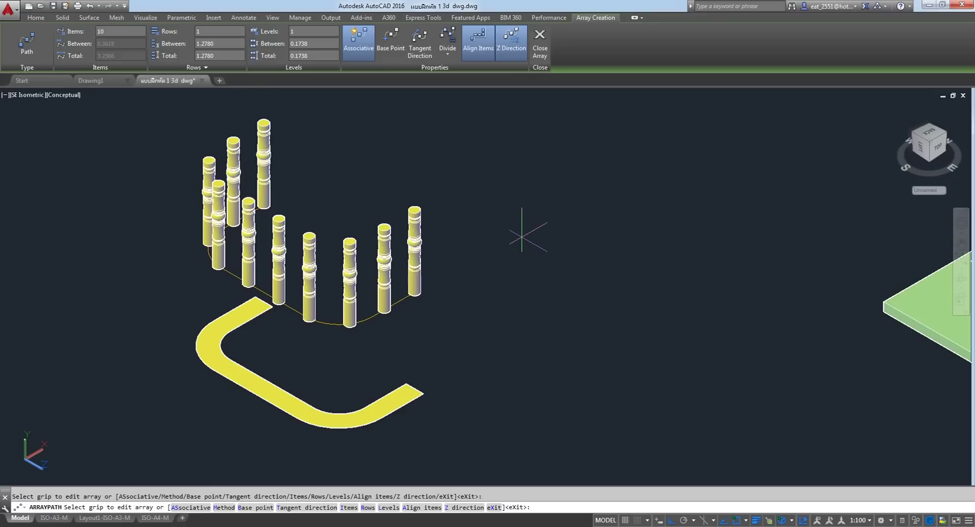
{"action": "key", "text": "Return"}
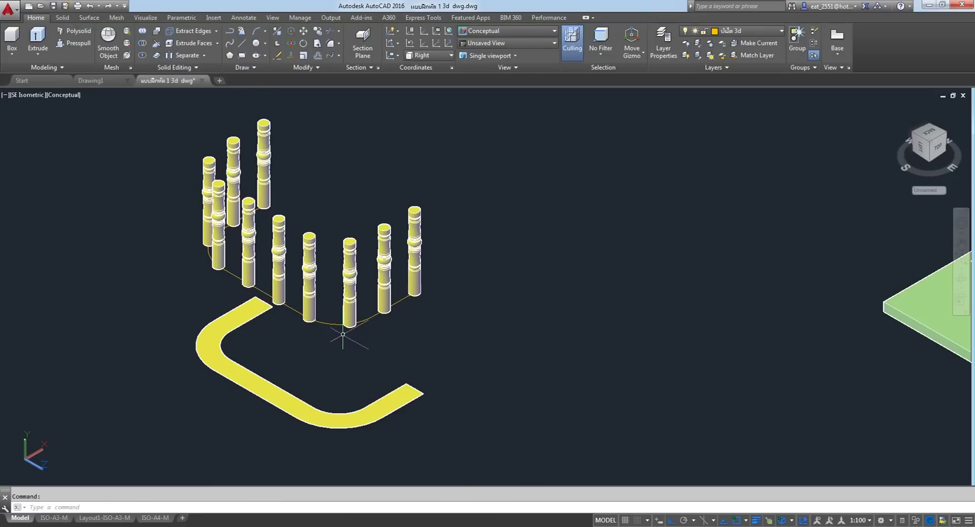
Undo the zoom change and the ten-baluster array.
{"action": "scroll", "coordinate": [342, 332], "scroll_direction": "up", "scroll_amount": 3}
{"action": "scroll", "coordinate": [356, 333], "scroll_direction": "down", "scroll_amount": 4}
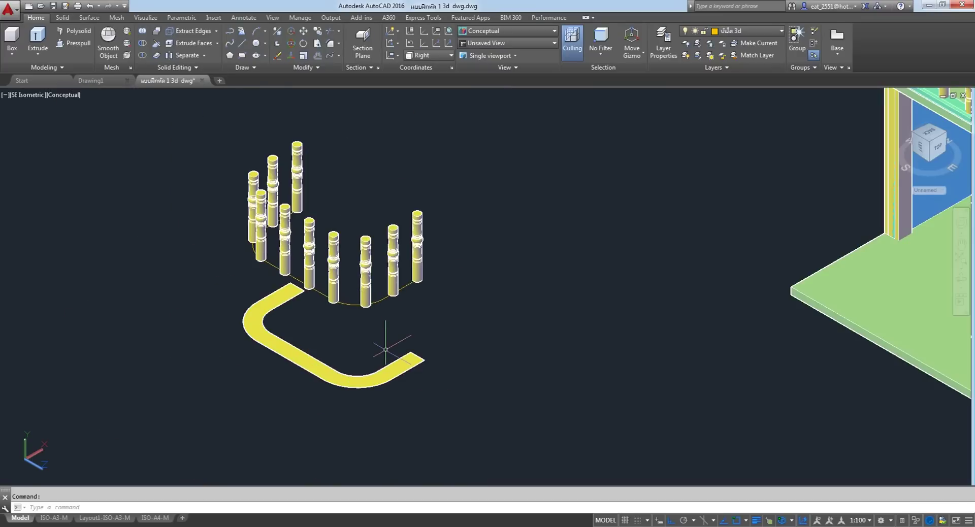
{"action": "left_click", "coordinate": [90, 6]}
{"action": "left_click", "coordinate": [90, 6]}
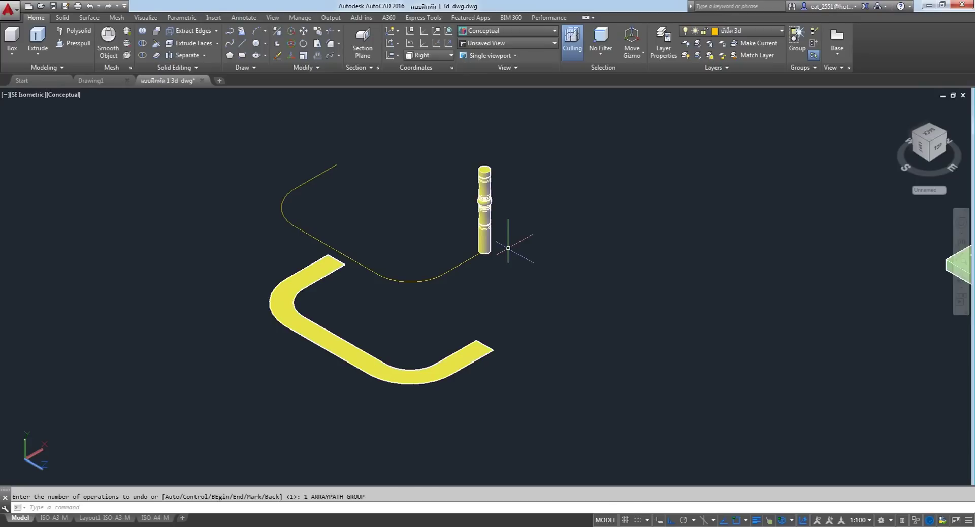
{"action": "middle_click_drag", "start_coordinate": [379, 153], "coordinate": [359, 174]}
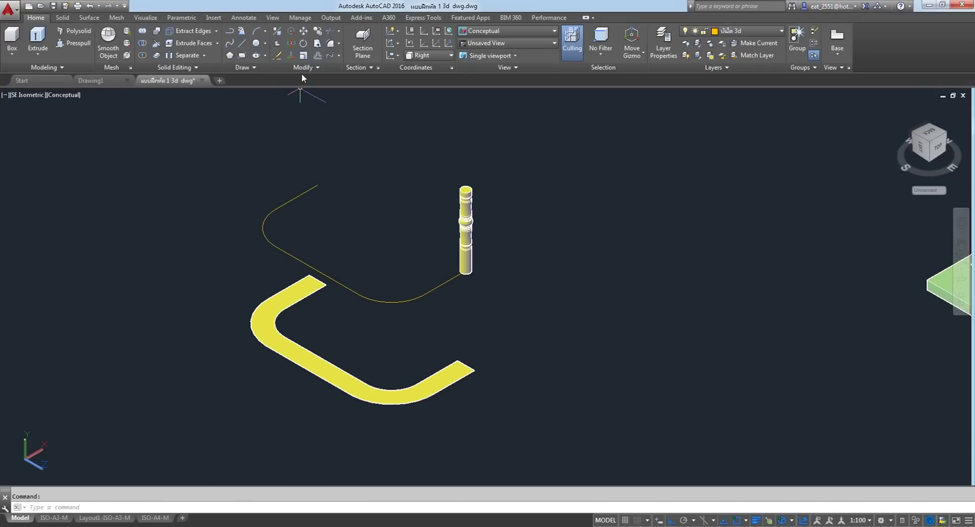
Start a new Path Array with the turned post selected.
{"action": "left_click", "coordinate": [317, 57]}
{"action": "left_click", "coordinate": [467, 224]}
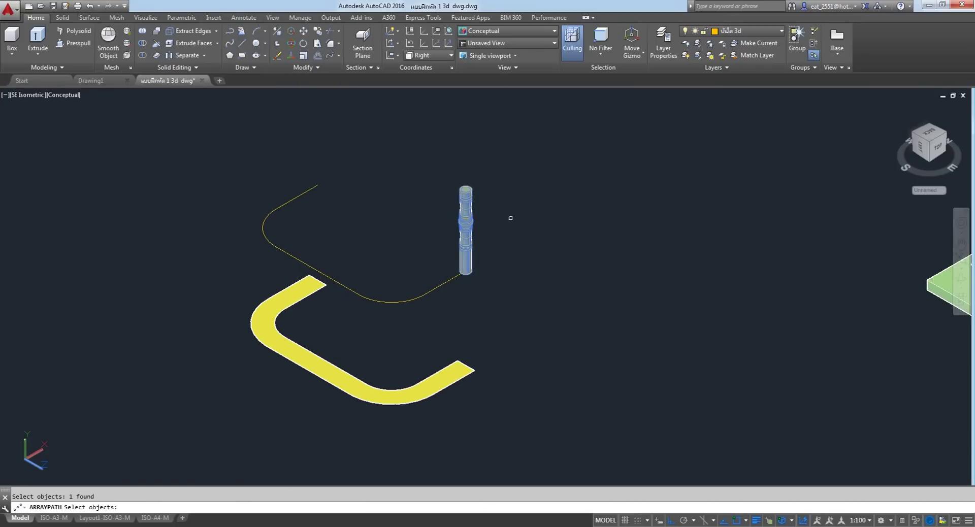
{"action": "key", "text": "Return"}
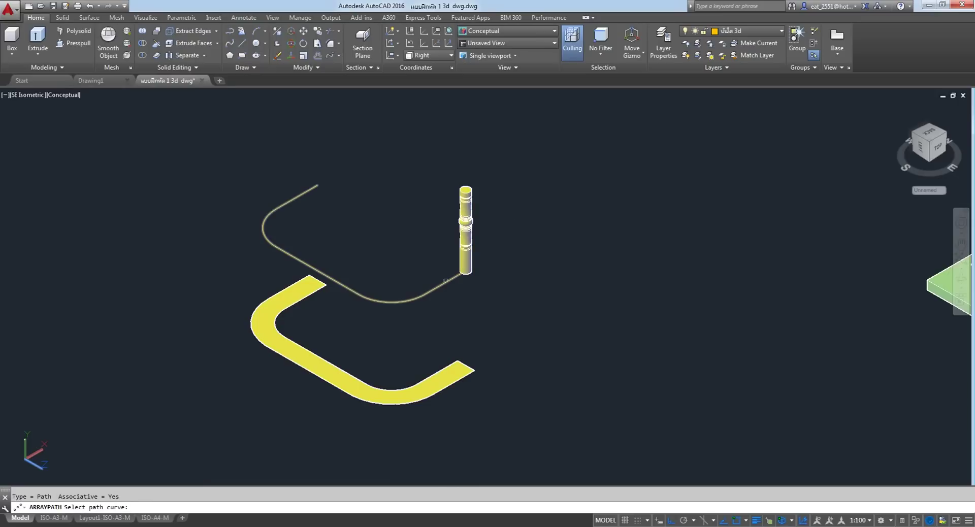
Use the centre curve as path, switch to Divide, set 10 items, and finish the array.
{"action": "left_click", "coordinate": [443, 285]}
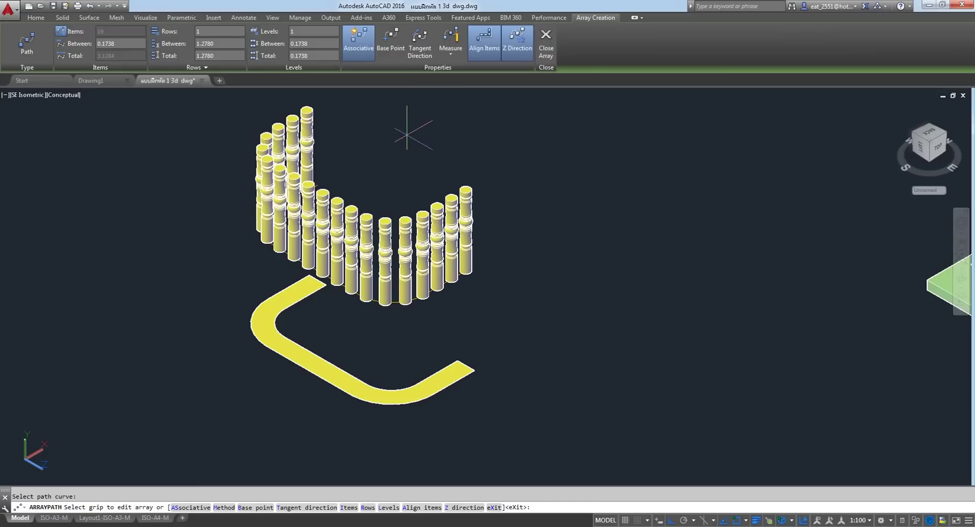
{"action": "left_click", "coordinate": [454, 58]}
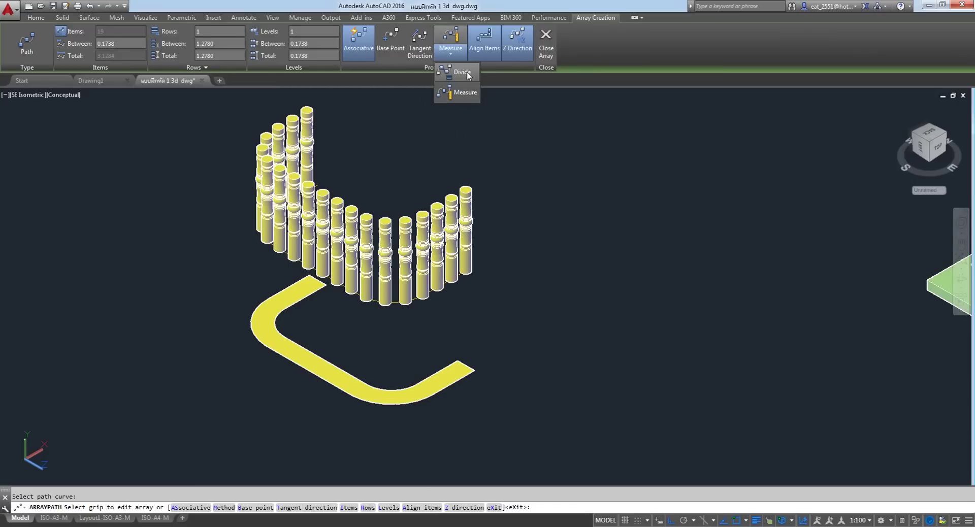
{"action": "left_click", "coordinate": [466, 70]}
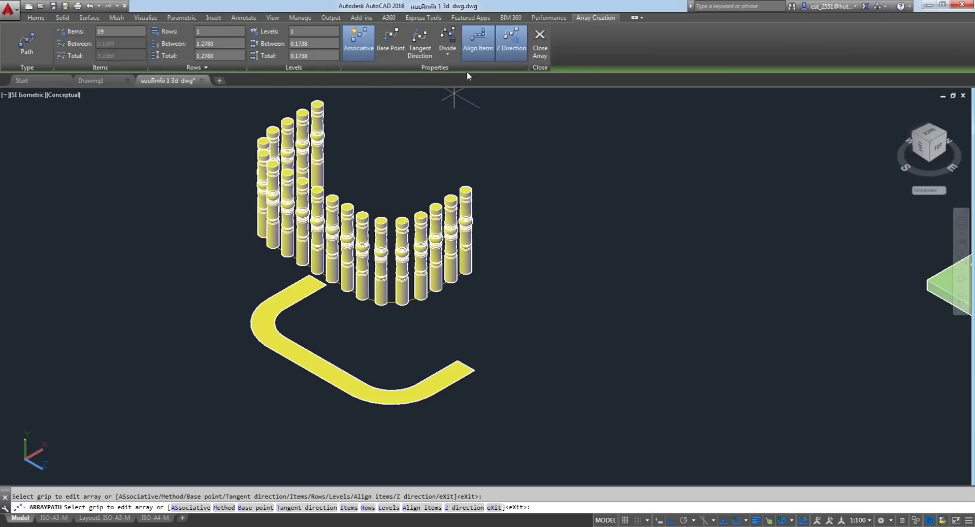
{"action": "scroll", "coordinate": [495, 274], "scroll_direction": "up", "scroll_amount": 3}
{"action": "scroll", "coordinate": [497, 277], "scroll_direction": "up", "scroll_amount": 4}
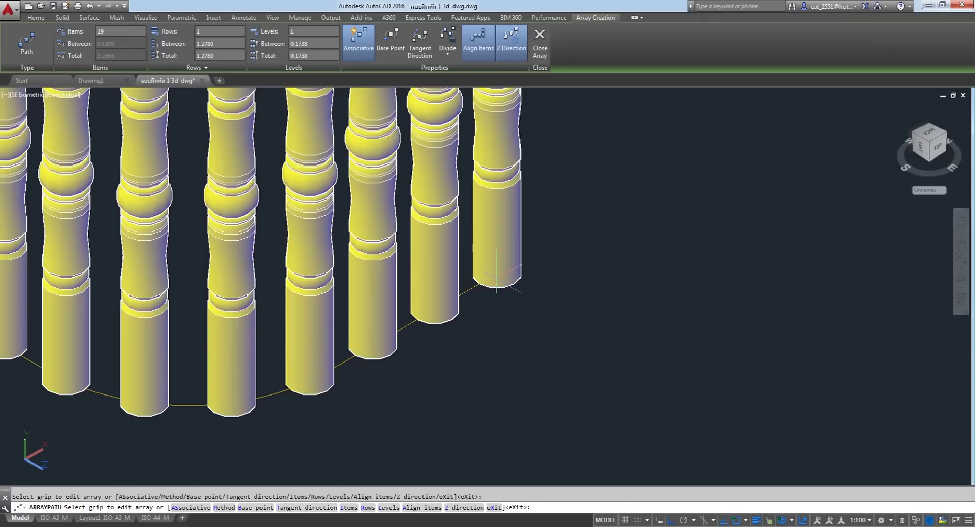
{"action": "scroll", "coordinate": [496, 276], "scroll_direction": "down", "scroll_amount": 5}
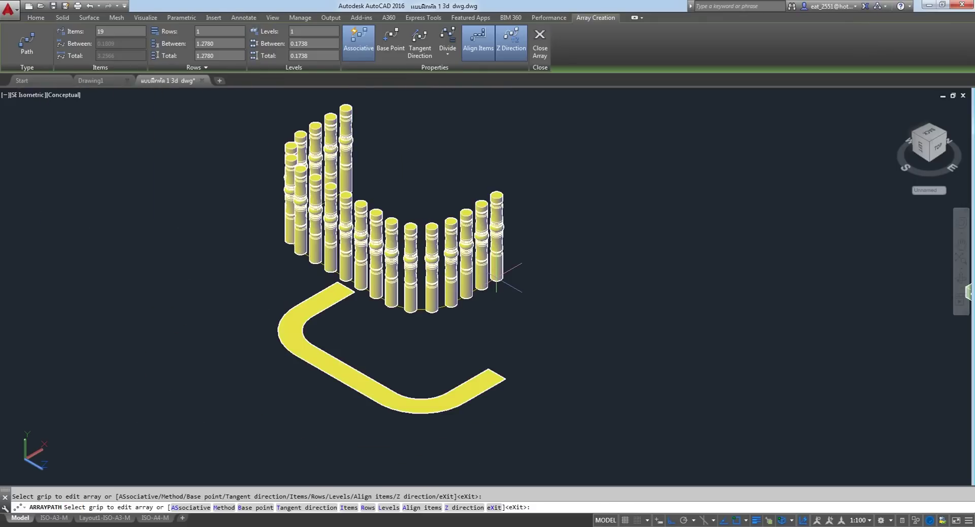
{"action": "left_click", "coordinate": [116, 34]}
{"action": "type", "text": "0"}
{"action": "key", "text": "Return"}
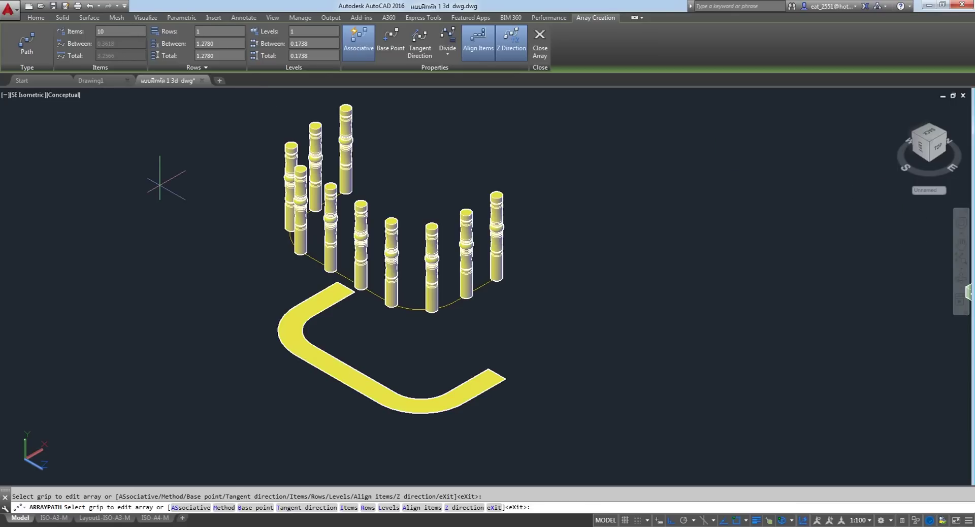
{"action": "key", "text": "Return"}
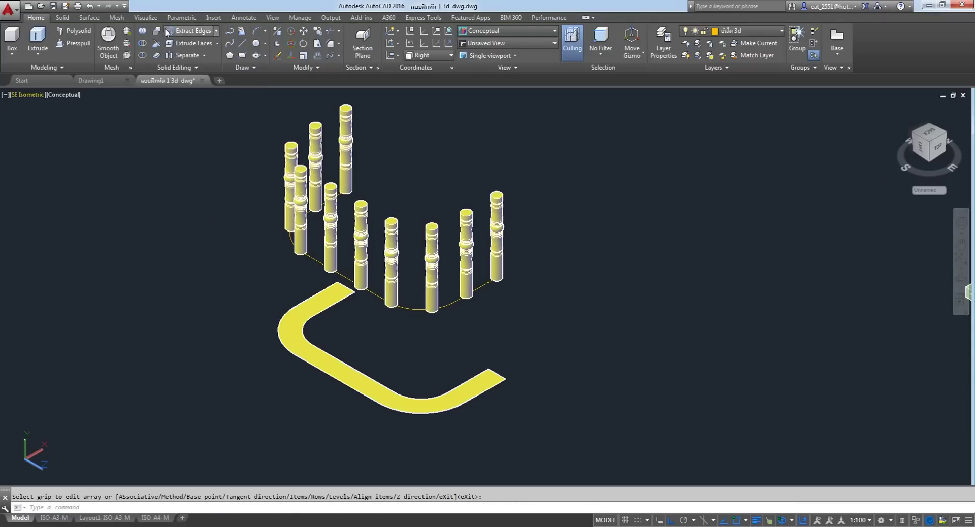
Extrude the yellow U-shaped profile 0.1 units into a thin solid.
{"action": "left_click", "coordinate": [498, 385]}
{"action": "right_click", "coordinate": [538, 340]}
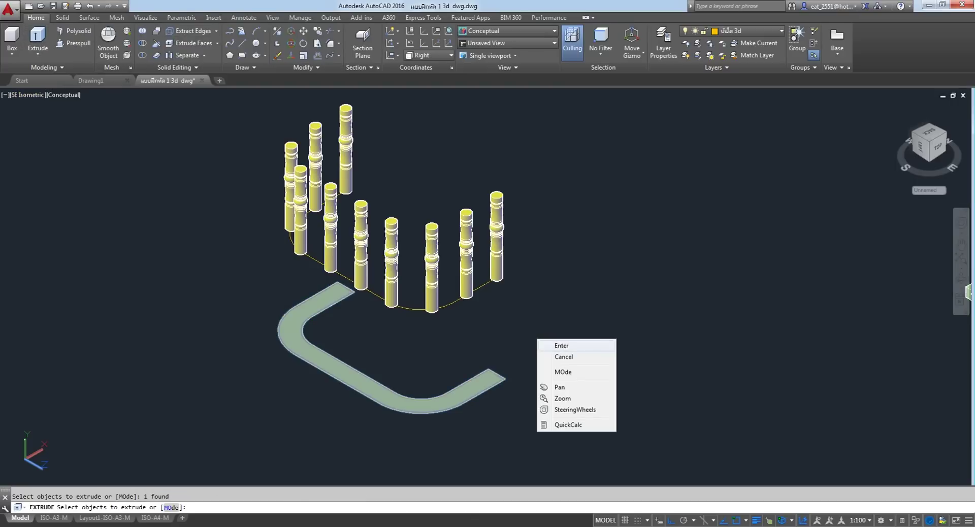
{"action": "left_click", "coordinate": [559, 345]}
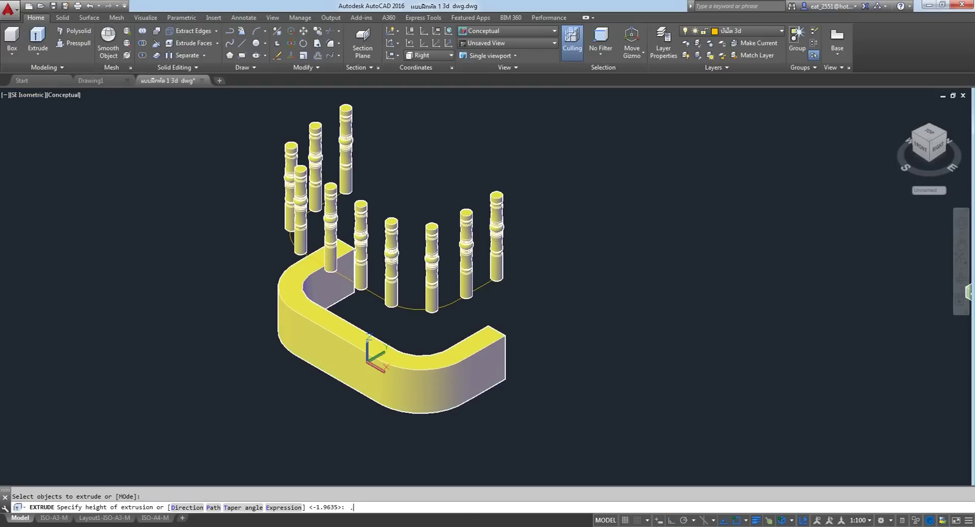
{"action": "type", "text": "1"}
{"action": "key", "text": "Return"}
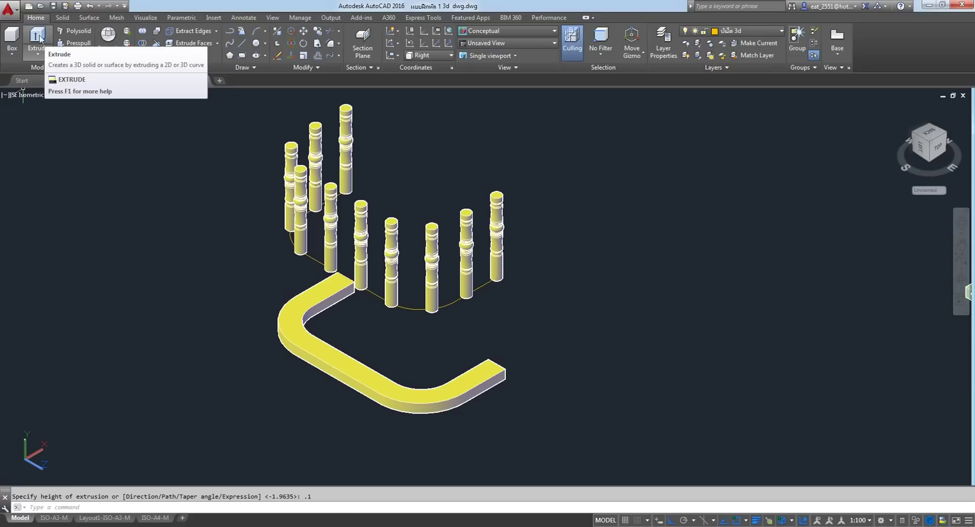
{"action": "left_click", "coordinate": [73, 43]}
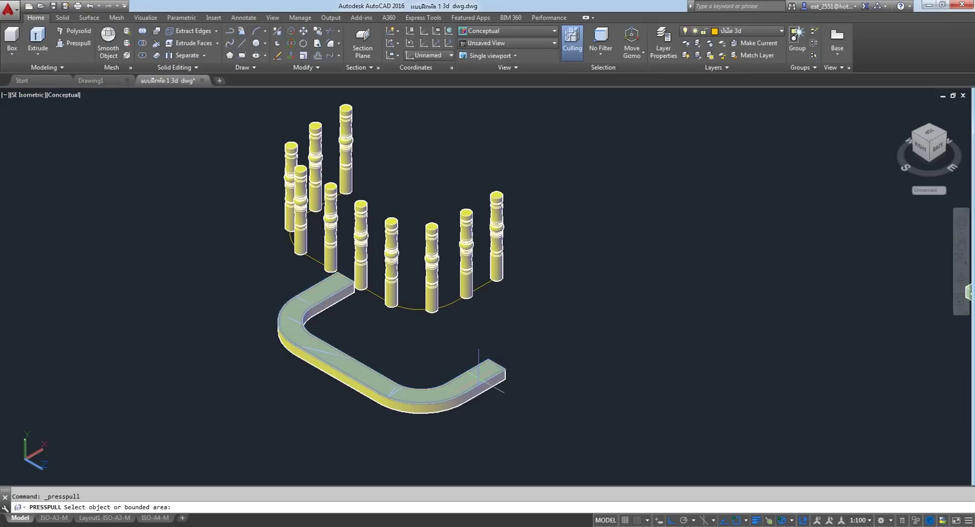
Presspull the top face of the U-shaped solid up another 0.1.
{"action": "left_click", "coordinate": [479, 374]}
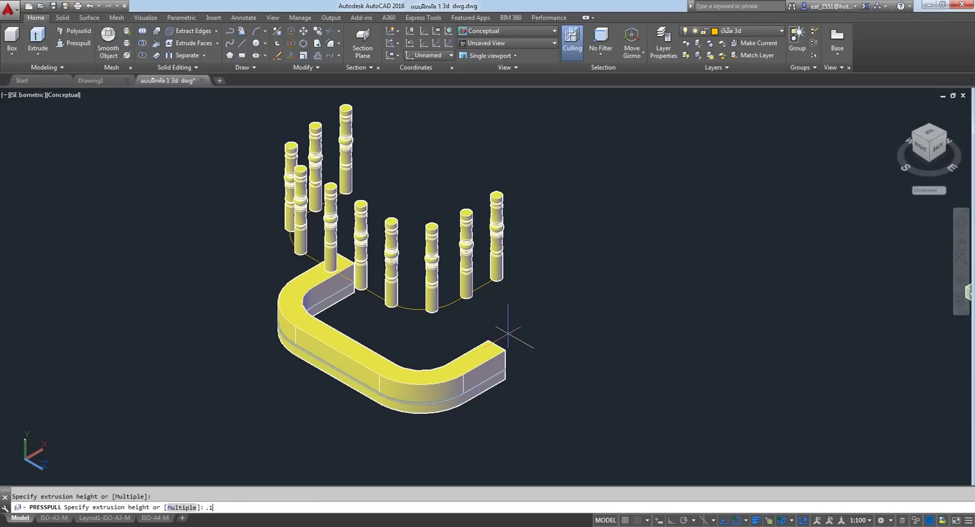
{"action": "key", "text": "Return"}
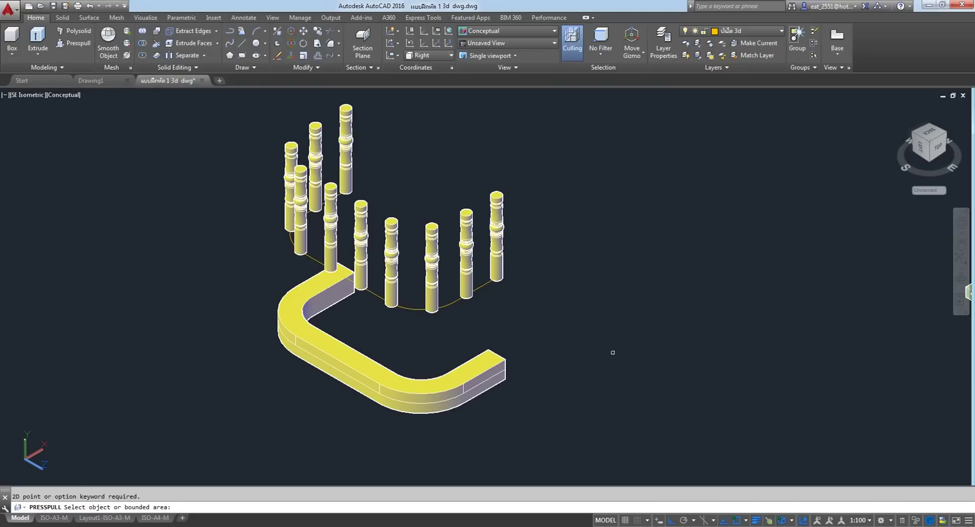
{"action": "key", "text": "Escape"}
Attempt a Union on the U-shaped solid, cancel it, and undo.
{"action": "left_click_drag", "start_coordinate": [535, 347], "coordinate": [447, 356]}
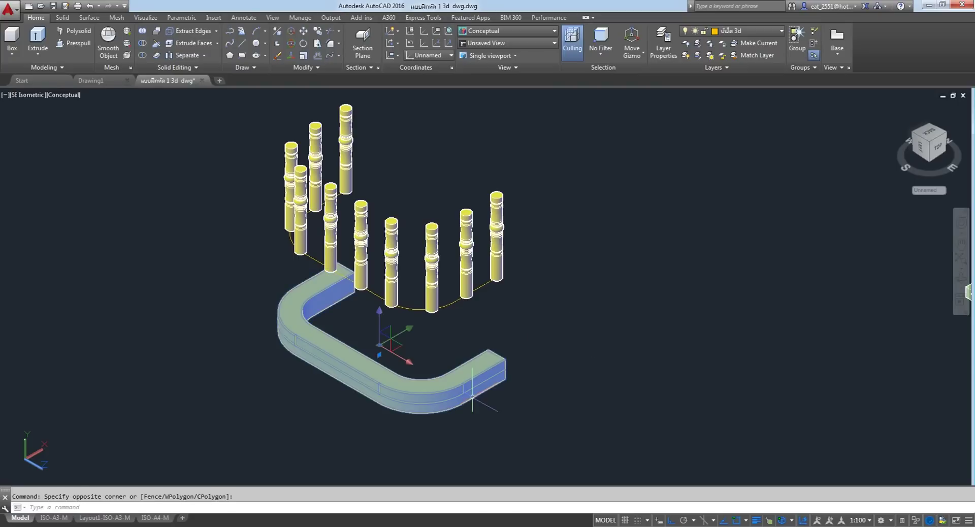
{"action": "left_click", "coordinate": [143, 31]}
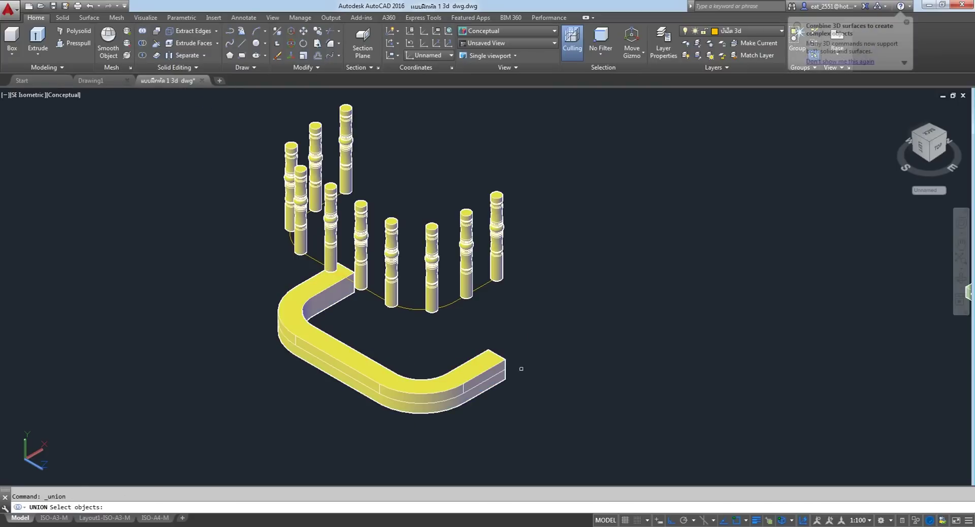
{"action": "key", "text": "Escape"}
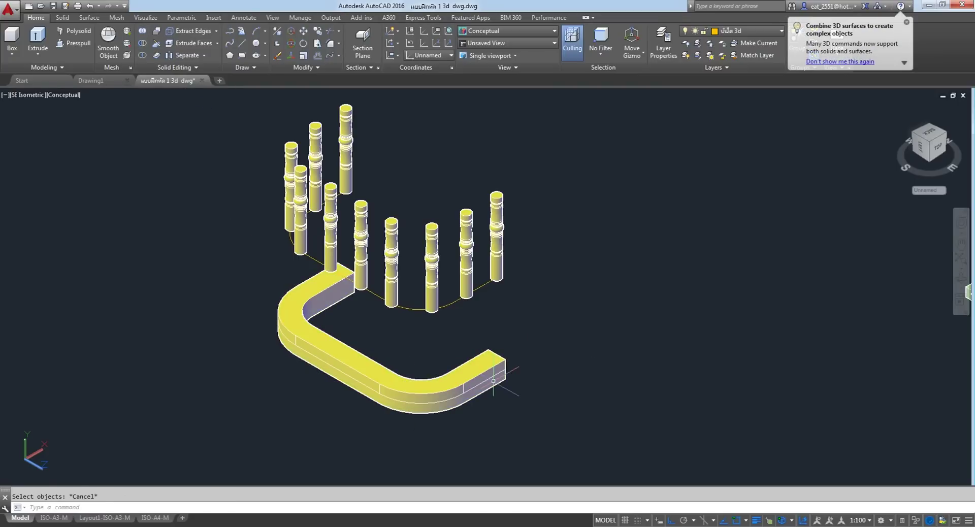
{"action": "left_click", "coordinate": [490, 376]}
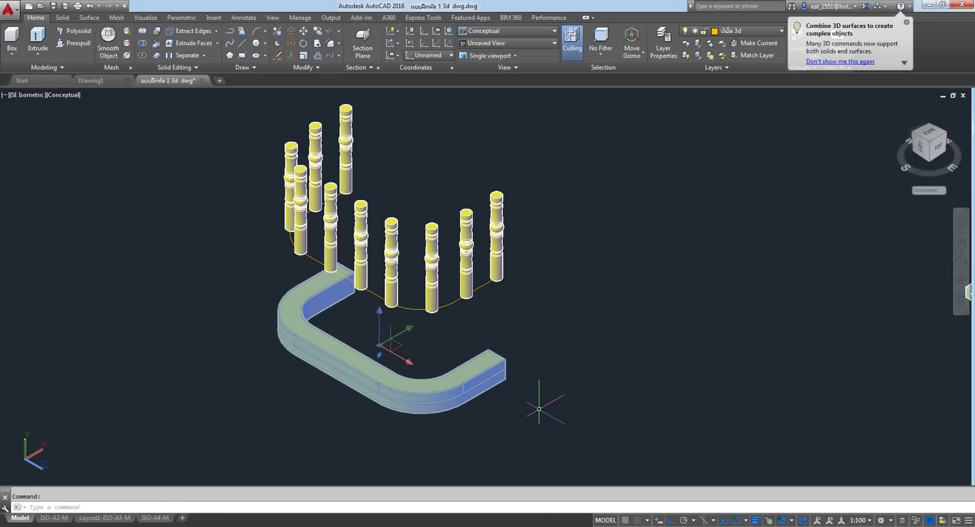
{"action": "key", "text": "Escape"}
{"action": "scroll", "coordinate": [292, 340], "scroll_direction": "up", "scroll_amount": 6}
{"action": "scroll", "coordinate": [326, 314], "scroll_direction": "down", "scroll_amount": 6}
{"action": "scroll", "coordinate": [441, 376], "scroll_direction": "up", "scroll_amount": 2}
{"action": "scroll", "coordinate": [441, 376], "scroll_direction": "up", "scroll_amount": 1}
{"action": "mouse_move", "coordinate": [457, 335]}
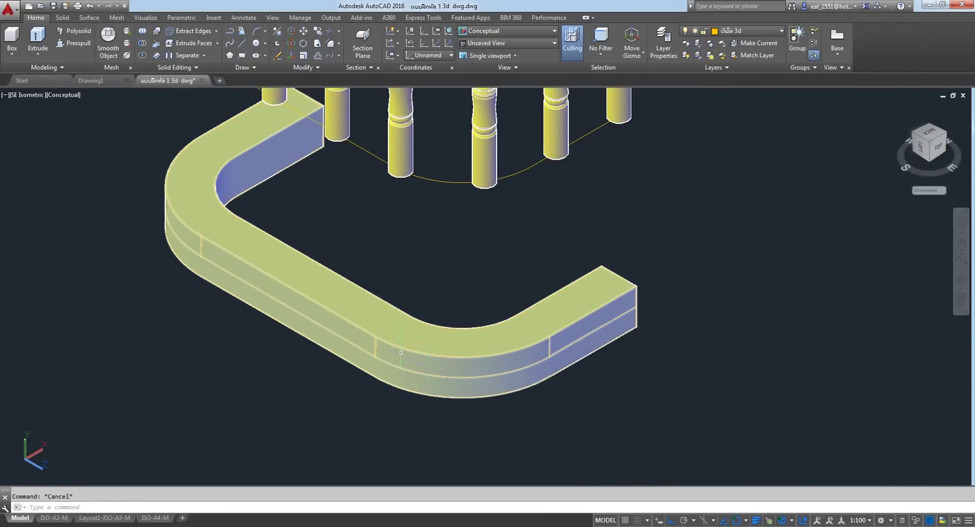
{"action": "scroll", "coordinate": [400, 352], "scroll_direction": "down", "scroll_amount": 4}
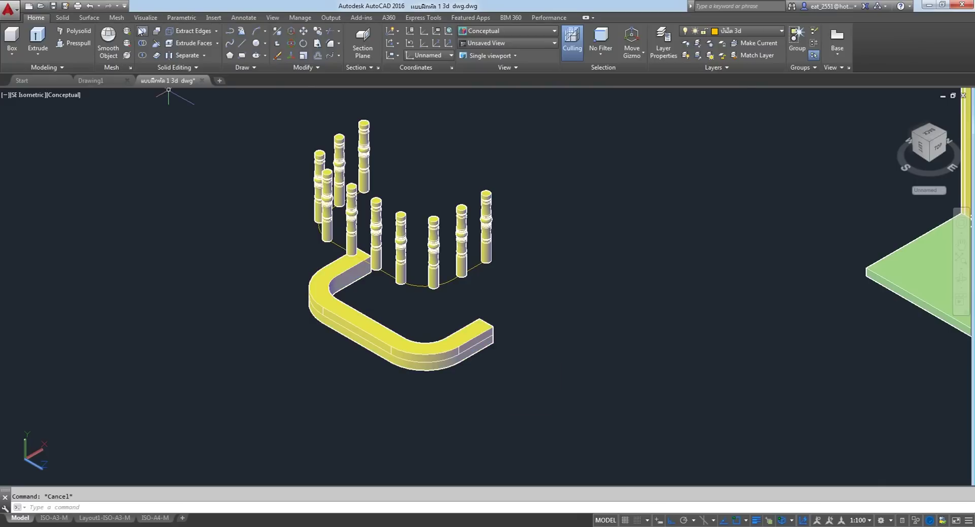
{"action": "left_click", "coordinate": [89, 7]}
Undo the union attempt, face pull and first extrusion back to the flat profile.
{"action": "left_click", "coordinate": [89, 7]}
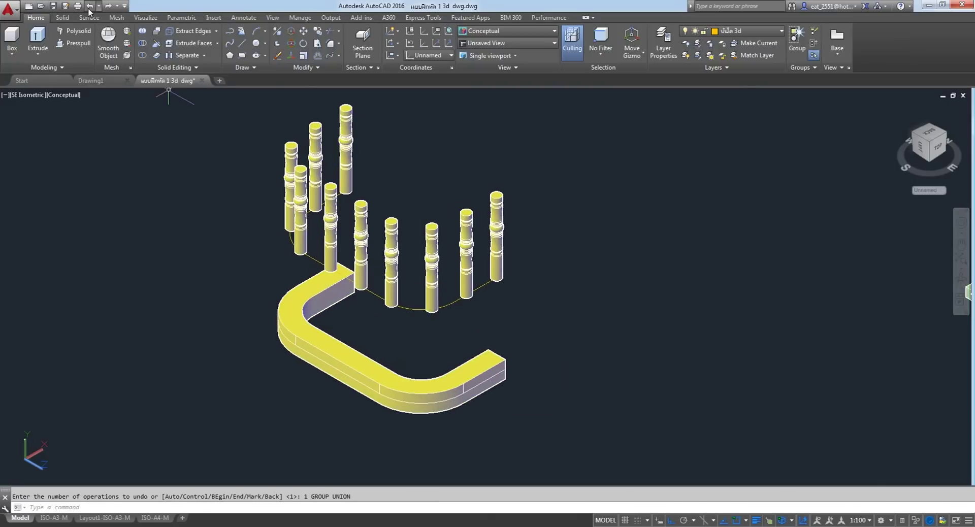
{"action": "left_click", "coordinate": [89, 7]}
{"action": "left_click", "coordinate": [89, 7]}
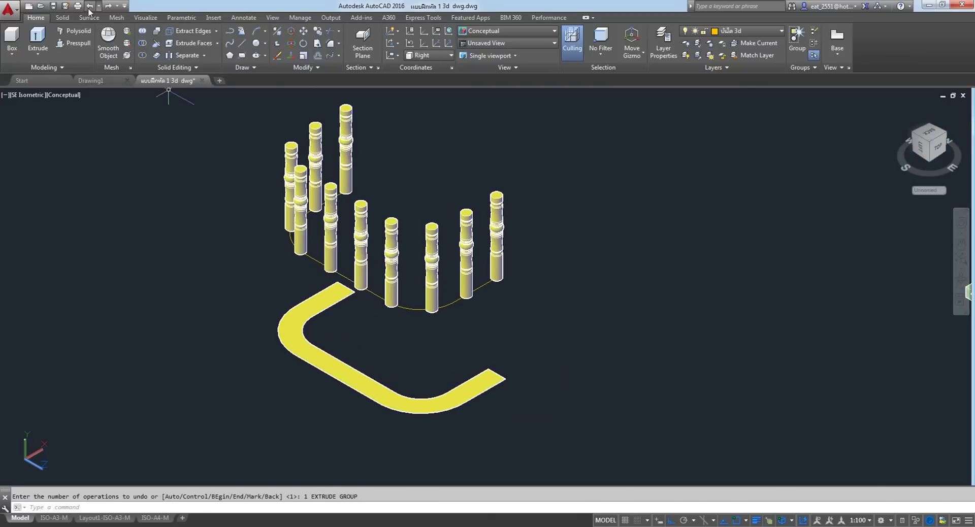
Extrude the U-shaped profile 0.2 units as a single solid.
{"action": "left_click", "coordinate": [38, 38]}
{"action": "left_click", "coordinate": [480, 392]}
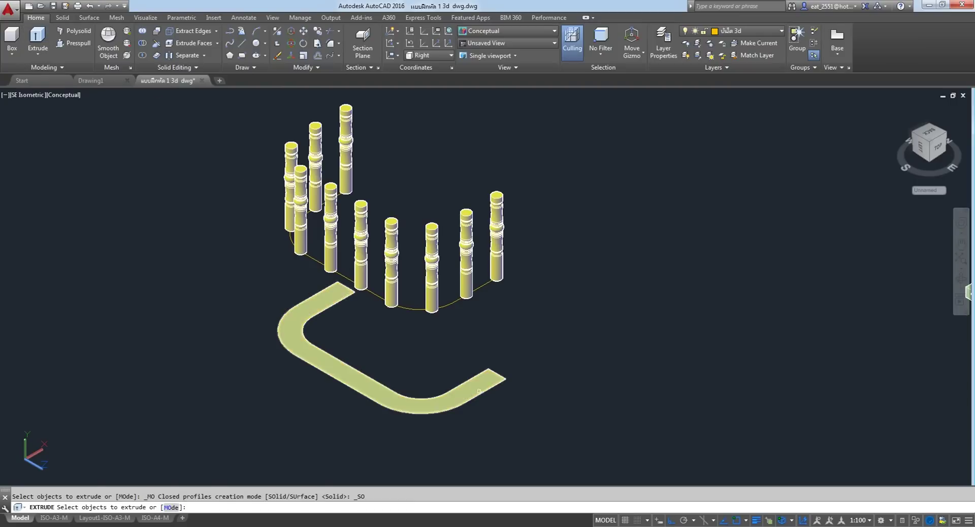
{"action": "right_click", "coordinate": [595, 359]}
{"action": "left_click", "coordinate": [607, 363]}
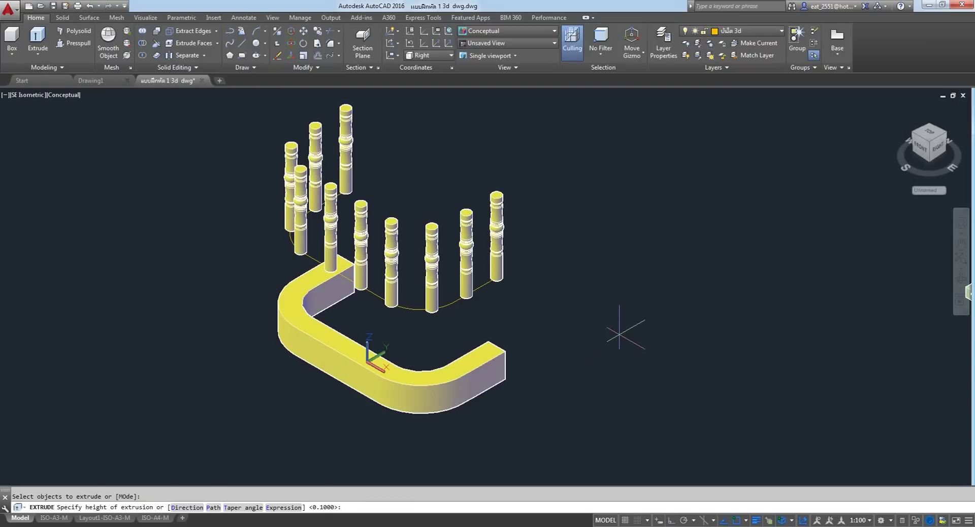
{"action": "type", "text": ".2"}
{"action": "key", "text": "Return"}
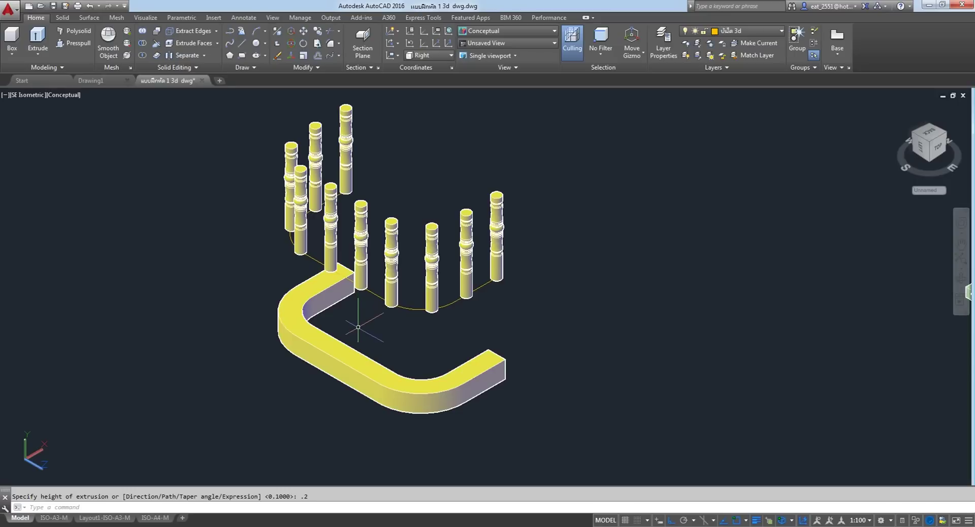
{"action": "scroll", "coordinate": [331, 320], "scroll_direction": "down", "scroll_amount": 2}
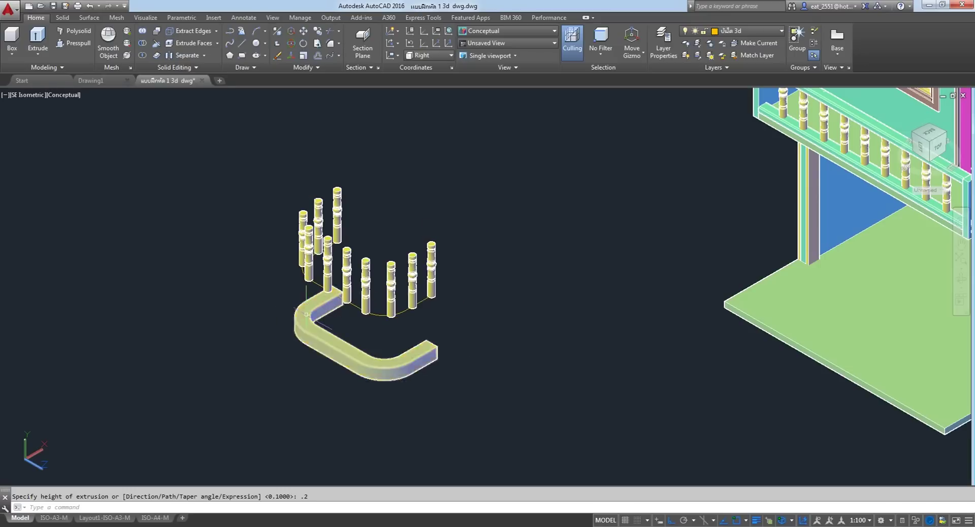
{"action": "scroll", "coordinate": [307, 315], "scroll_direction": "up", "scroll_amount": 3}
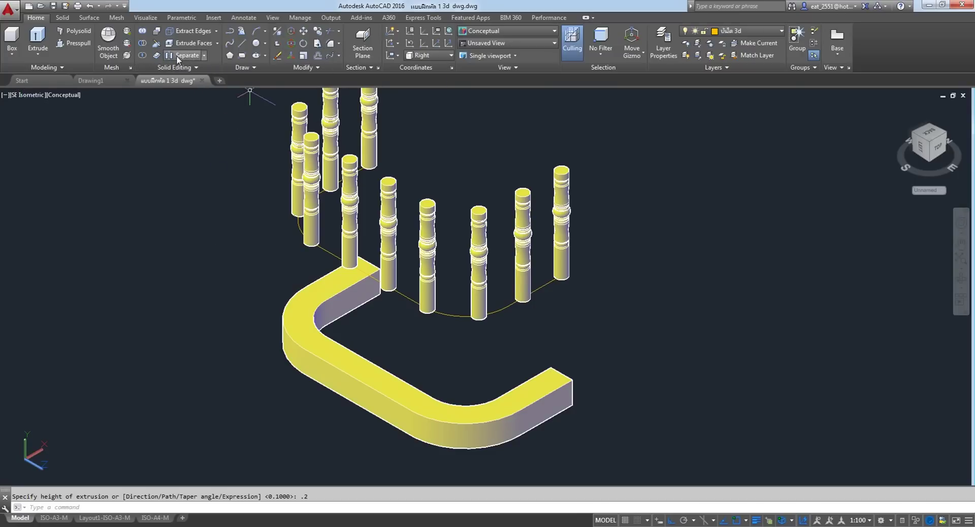
{"action": "left_click", "coordinate": [217, 43]}
{"action": "left_click", "coordinate": [62, 17]}
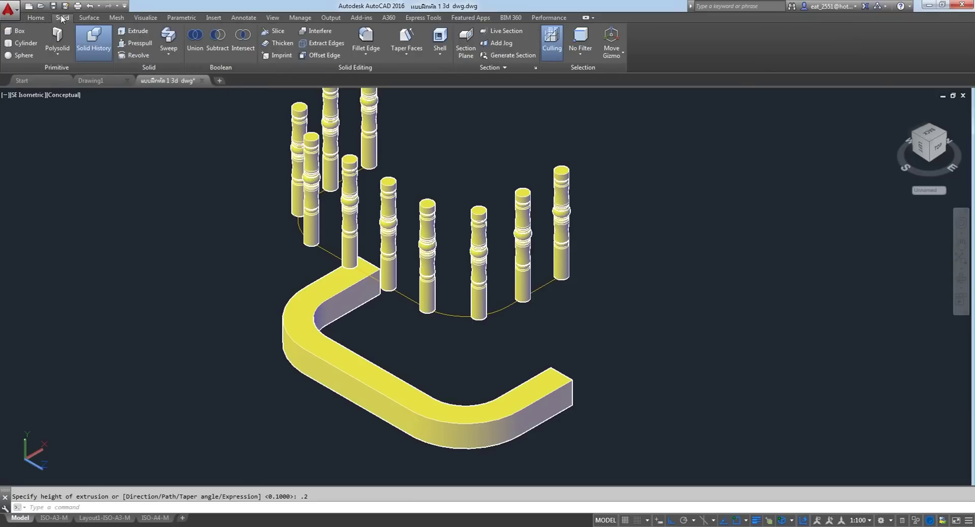
Fillet the U-shaped base's edges with a 0.05 radius.
{"action": "left_click", "coordinate": [370, 41]}
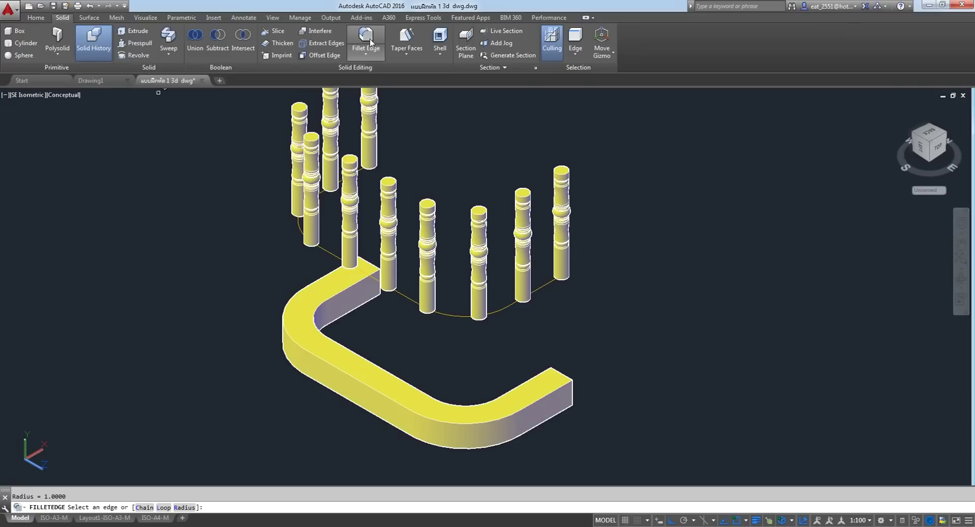
{"action": "left_click", "coordinate": [184, 507]}
{"action": "type", "text": ".05"}
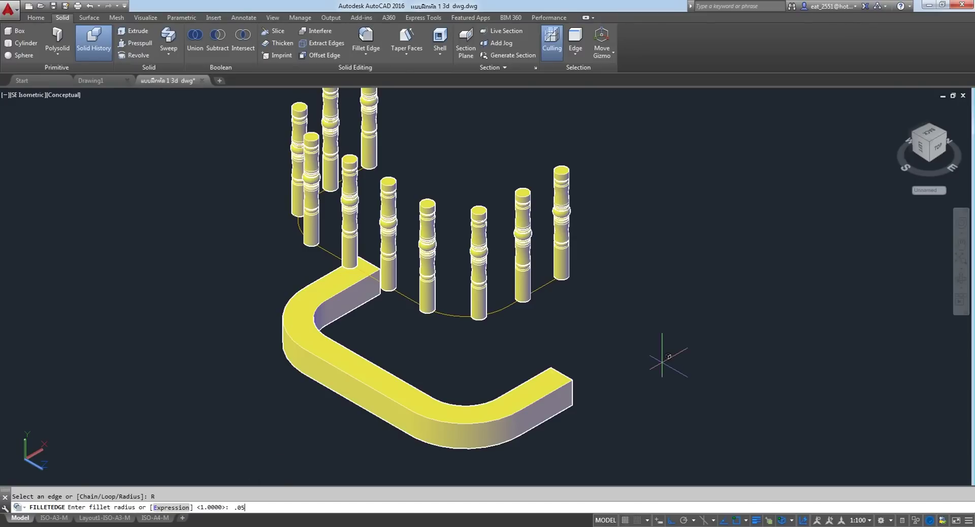
{"action": "key", "text": "Return"}
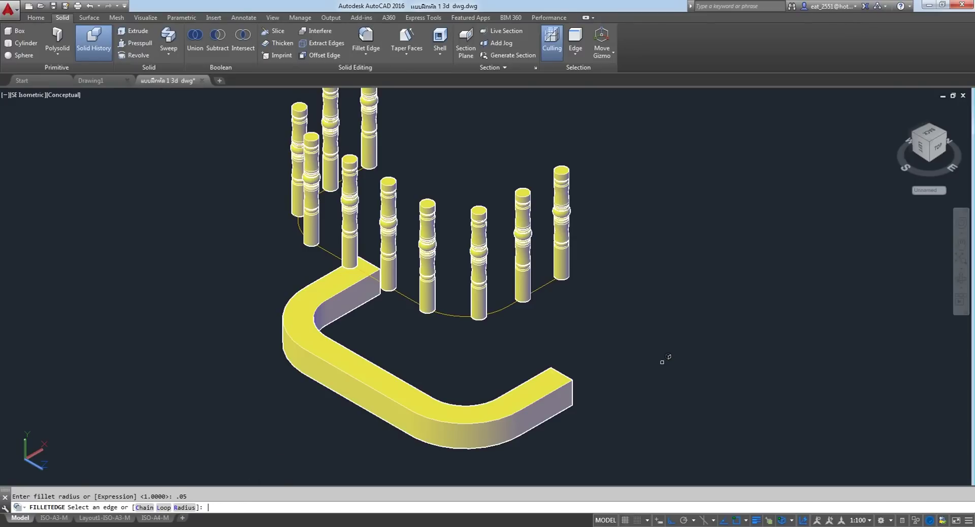
{"action": "left_click", "coordinate": [551, 391]}
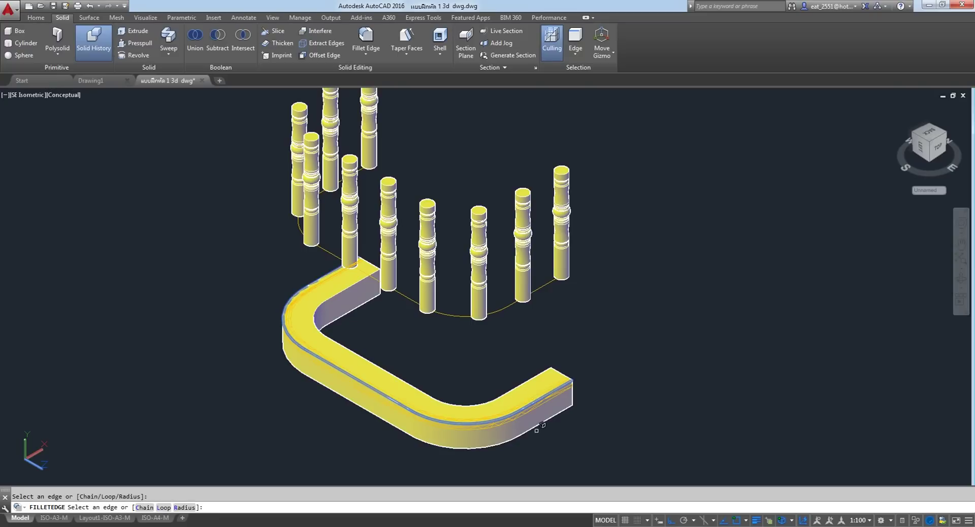
{"action": "left_click", "coordinate": [535, 426]}
{"action": "right_click", "coordinate": [657, 300]}
{"action": "left_click", "coordinate": [665, 305]}
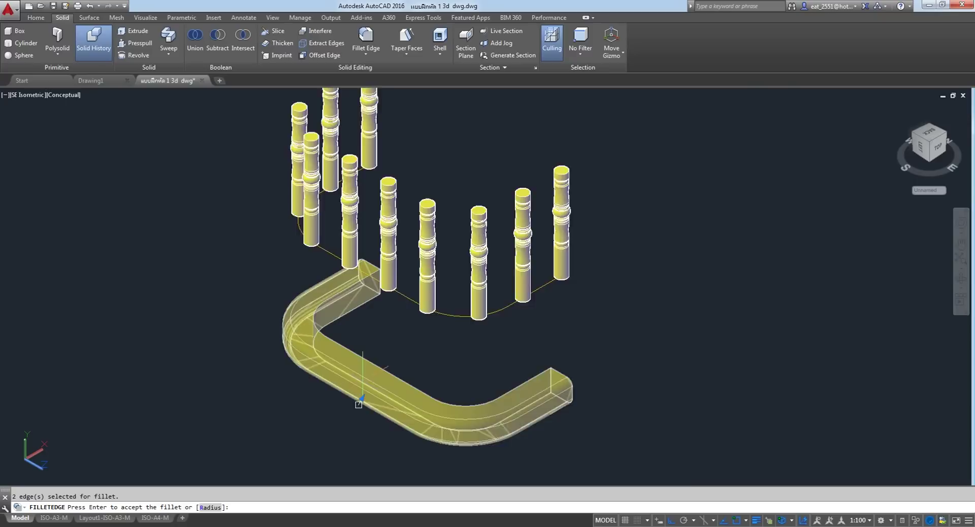
{"action": "scroll", "coordinate": [512, 452], "scroll_direction": "up", "scroll_amount": 3}
{"action": "scroll", "coordinate": [121, 370], "scroll_direction": "down", "scroll_amount": 4}
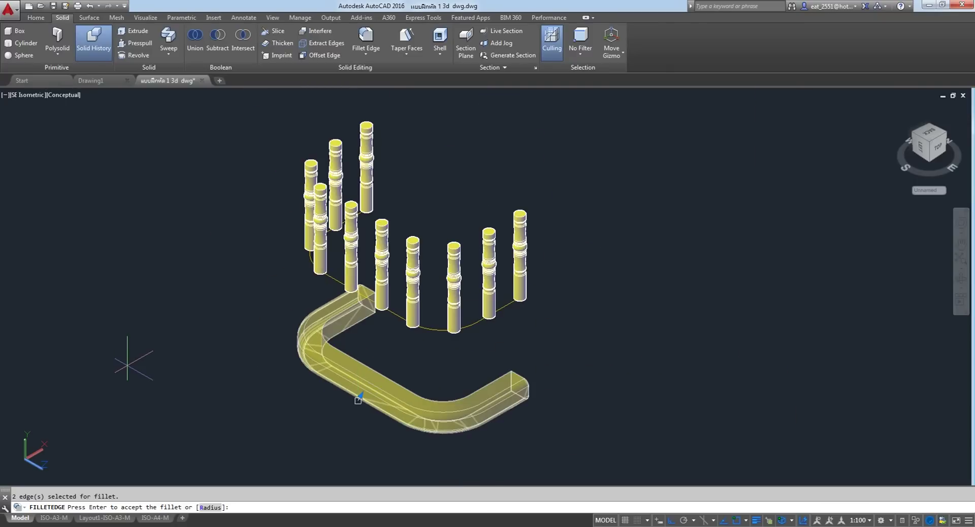
{"action": "key", "text": "Return"}
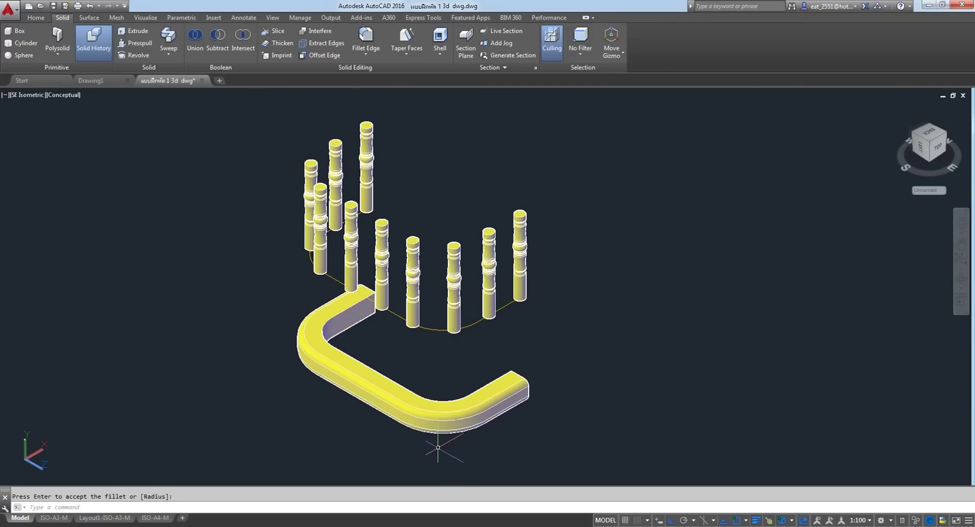
{"action": "scroll", "coordinate": [450, 436], "scroll_direction": "up", "scroll_amount": 3}
{"action": "scroll", "coordinate": [460, 424], "scroll_direction": "down", "scroll_amount": 3}
{"action": "scroll", "coordinate": [460, 424], "scroll_direction": "up", "scroll_amount": 5}
{"action": "scroll", "coordinate": [284, 355], "scroll_direction": "down", "scroll_amount": 4}
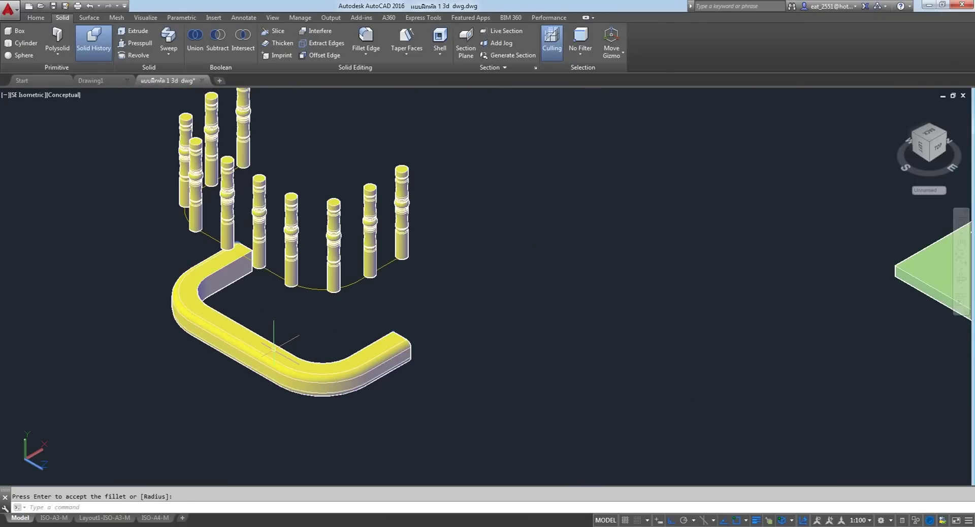
{"action": "scroll", "coordinate": [252, 341], "scroll_direction": "up", "scroll_amount": 2}
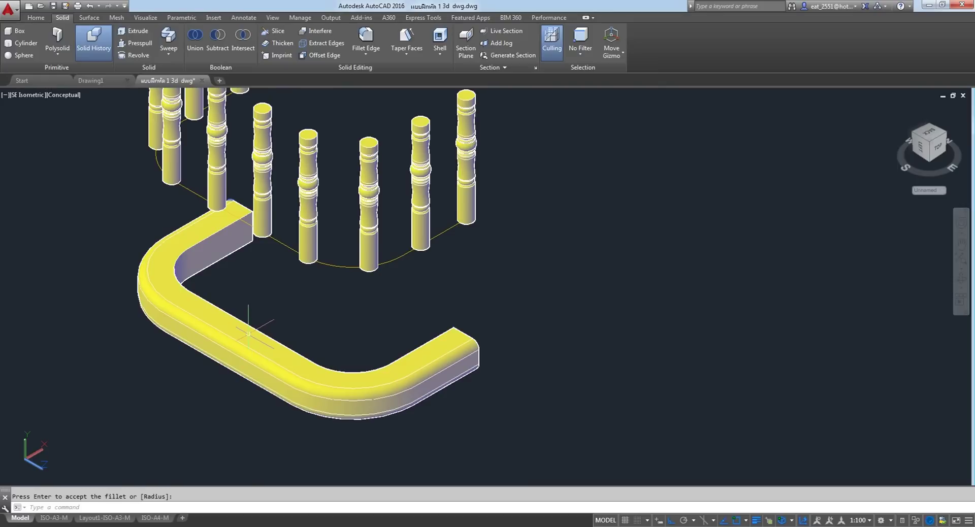
Delete the curved guide path running through the post bases.
{"action": "left_click", "coordinate": [305, 133]}
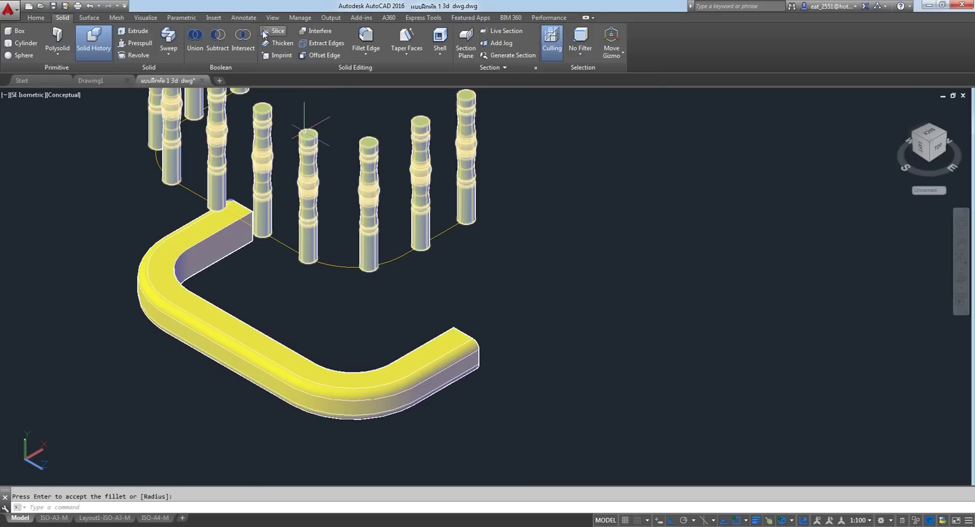
{"action": "left_click", "coordinate": [31, 20]}
{"action": "scroll", "coordinate": [343, 354], "scroll_direction": "down", "scroll_amount": 2}
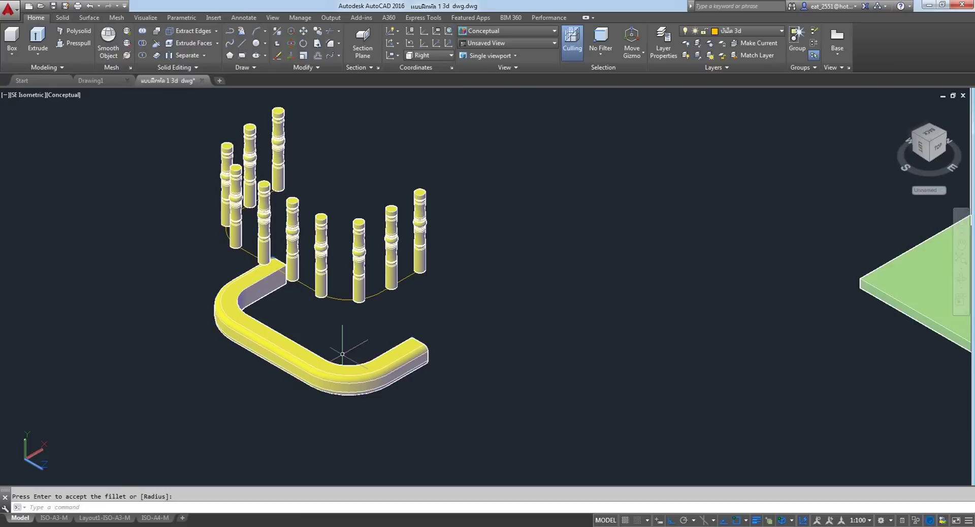
{"action": "middle_click_drag", "start_coordinate": [343, 354], "coordinate": [365, 366]}
{"action": "key", "text": "Return"}
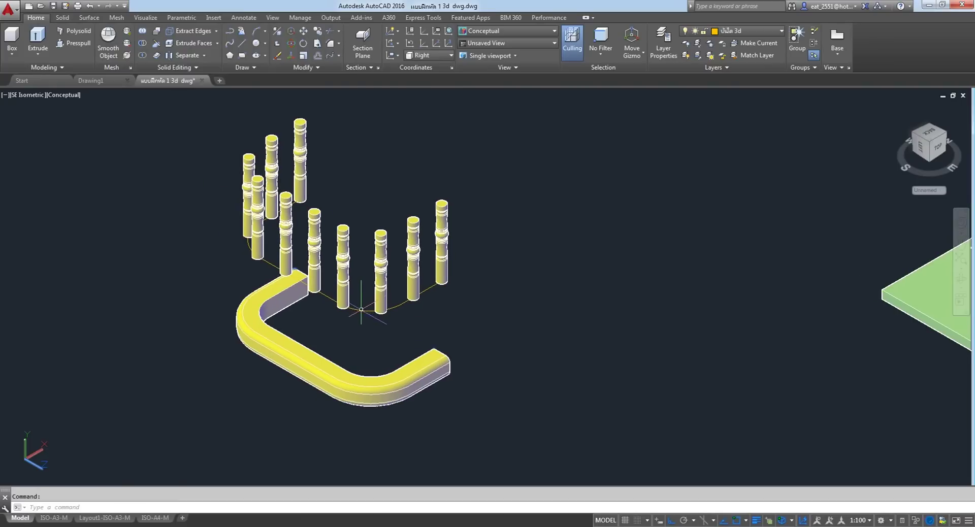
{"action": "left_click", "coordinate": [361, 308]}
{"action": "key", "text": "Delete"}
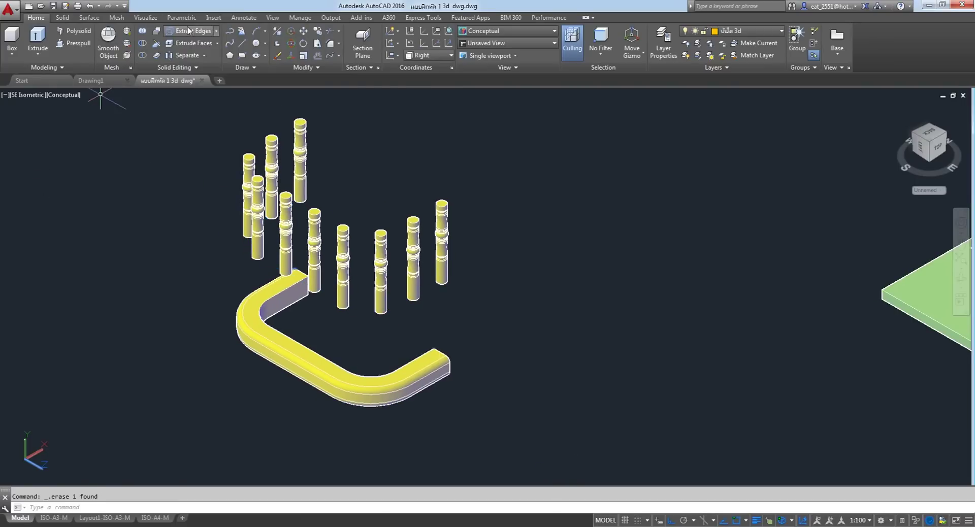
Move the U-shaped base 1 unit upward so the turned posts stand on it.
{"action": "left_click", "coordinate": [303, 31]}
{"action": "left_click", "coordinate": [452, 359]}
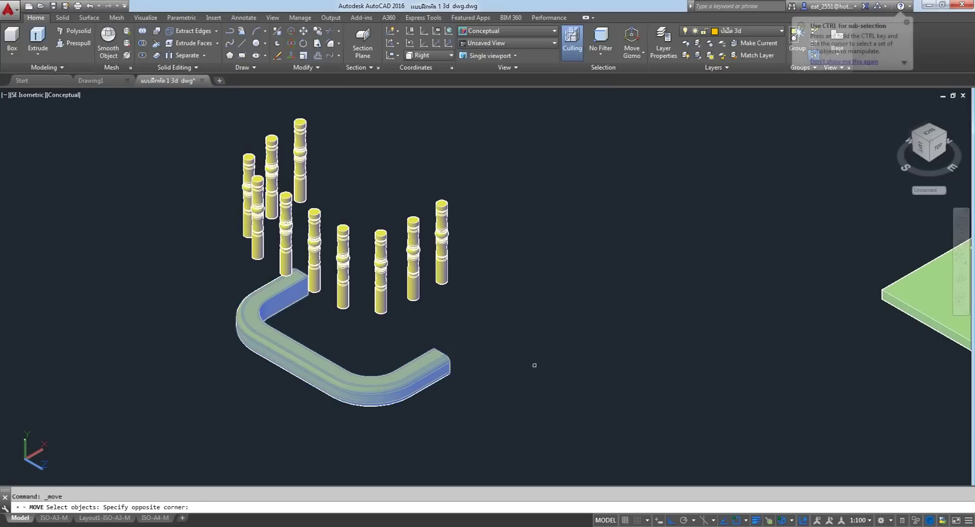
{"action": "left_click", "coordinate": [415, 408]}
{"action": "key", "text": "Return"}
{"action": "left_click", "coordinate": [554, 371]}
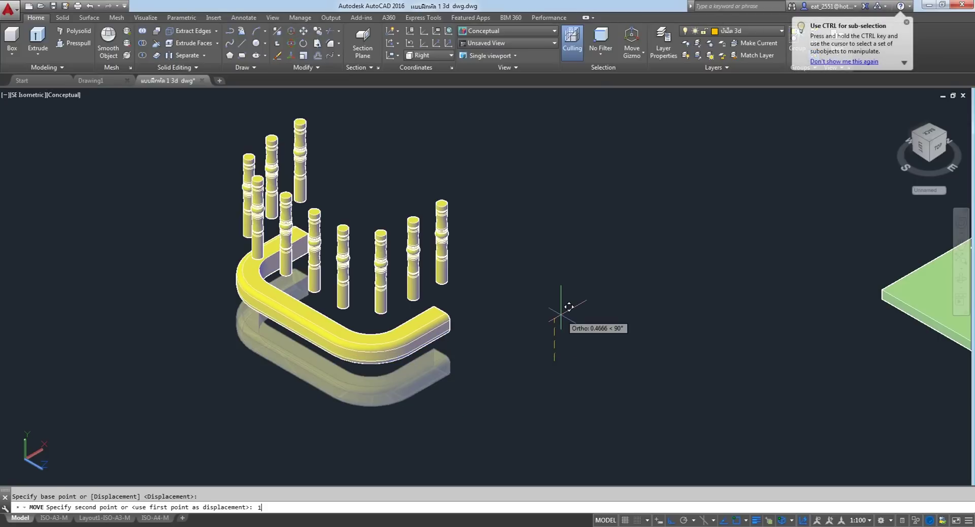
{"action": "key", "text": "Return"}
{"action": "scroll", "coordinate": [457, 249], "scroll_direction": "up", "scroll_amount": 5}
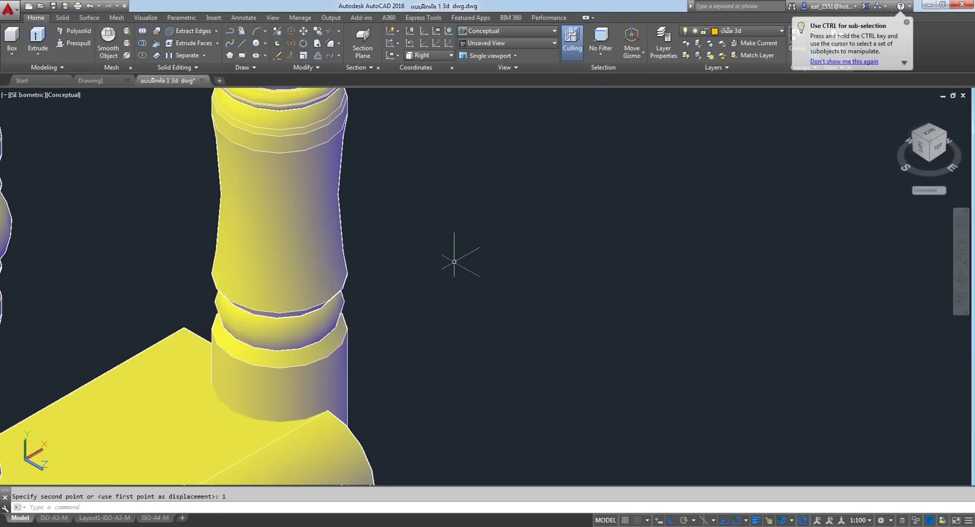
{"action": "scroll", "coordinate": [429, 282], "scroll_direction": "down", "scroll_amount": 3}
{"action": "scroll", "coordinate": [431, 286], "scroll_direction": "up", "scroll_amount": 4}
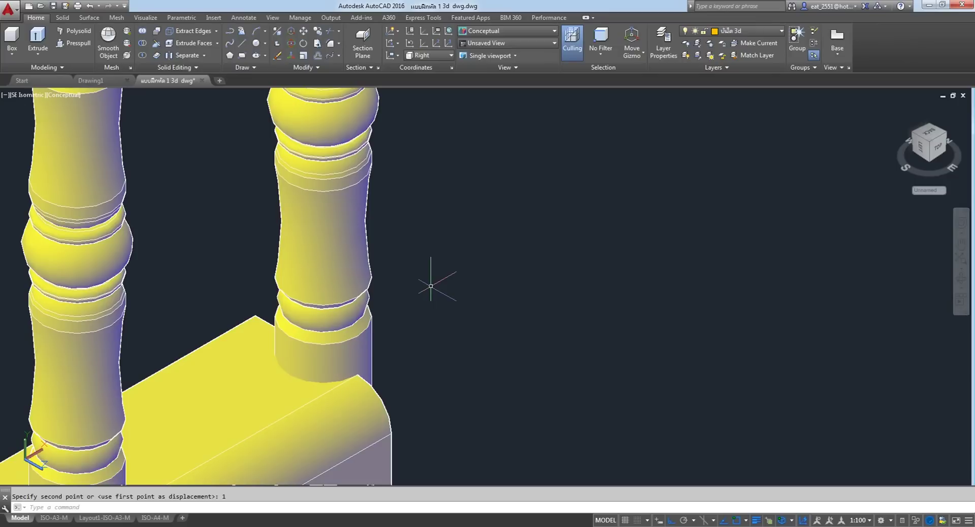
{"action": "scroll", "coordinate": [430, 286], "scroll_direction": "down", "scroll_amount": 4}
{"action": "middle_click_drag", "start_coordinate": [431, 285], "coordinate": [508, 332]}
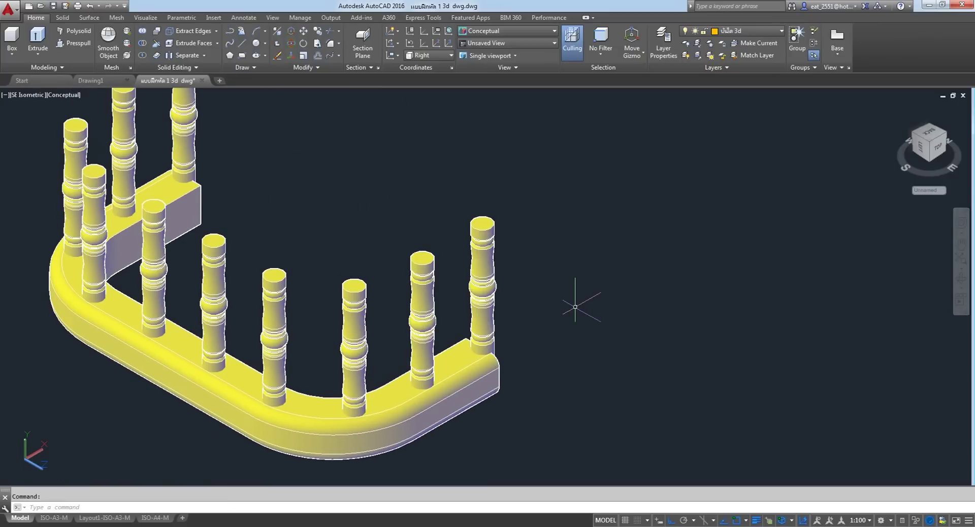
Shift two posts, including the rightmost one, 0.1 units sideways.
{"action": "left_click", "coordinate": [311, 68]}
{"action": "left_click", "coordinate": [303, 80]}
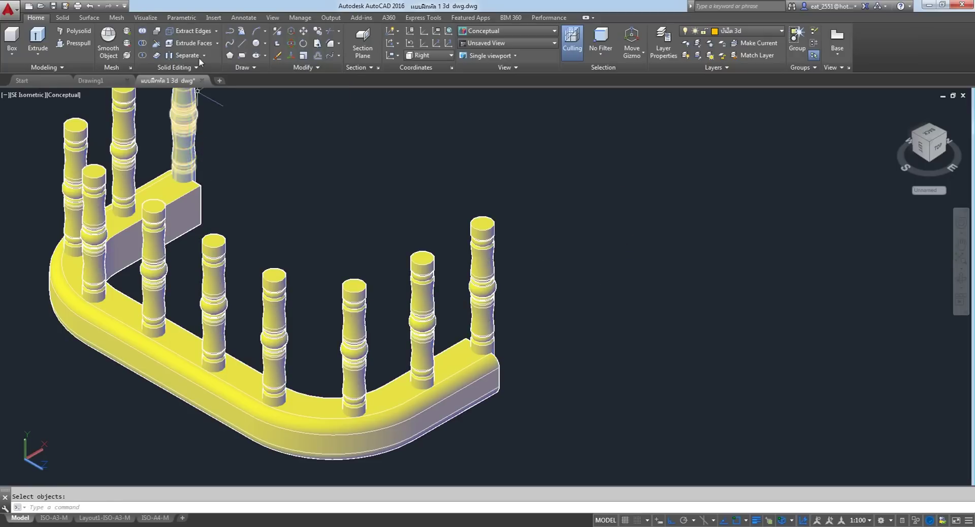
{"action": "left_click", "coordinate": [184, 133]}
{"action": "key", "text": "Return"}
{"action": "left_click", "coordinate": [337, 142]}
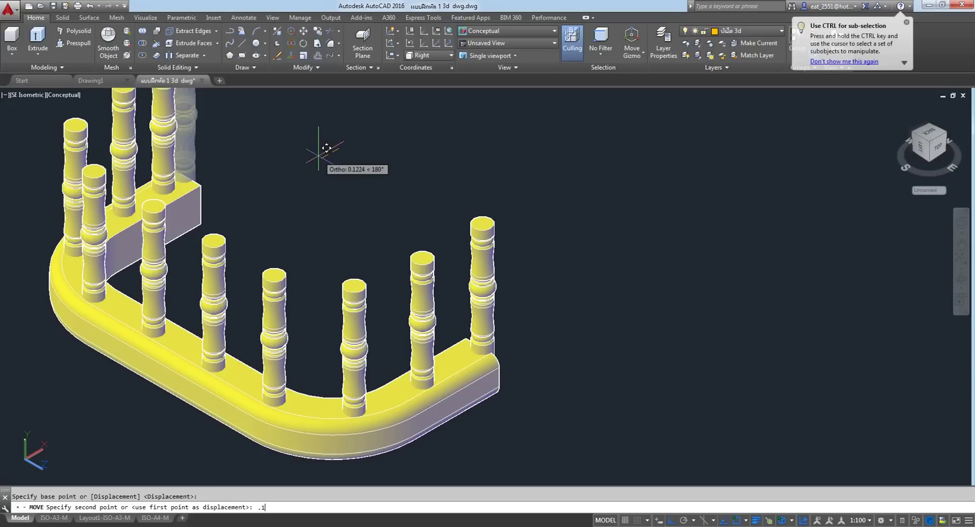
{"action": "key", "text": "Return"}
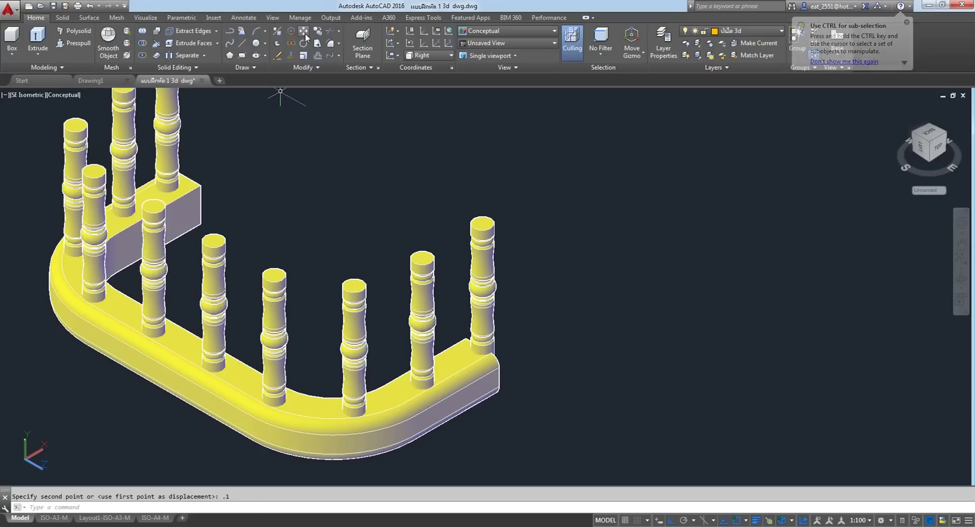
{"action": "left_click", "coordinate": [307, 36]}
{"action": "left_click", "coordinate": [482, 284]}
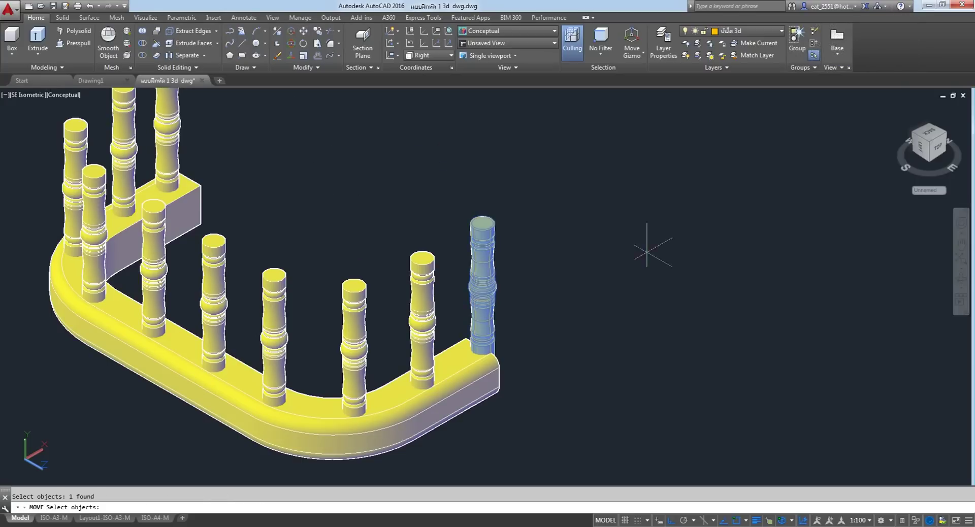
{"action": "key", "text": "Return"}
{"action": "left_click", "coordinate": [647, 251]}
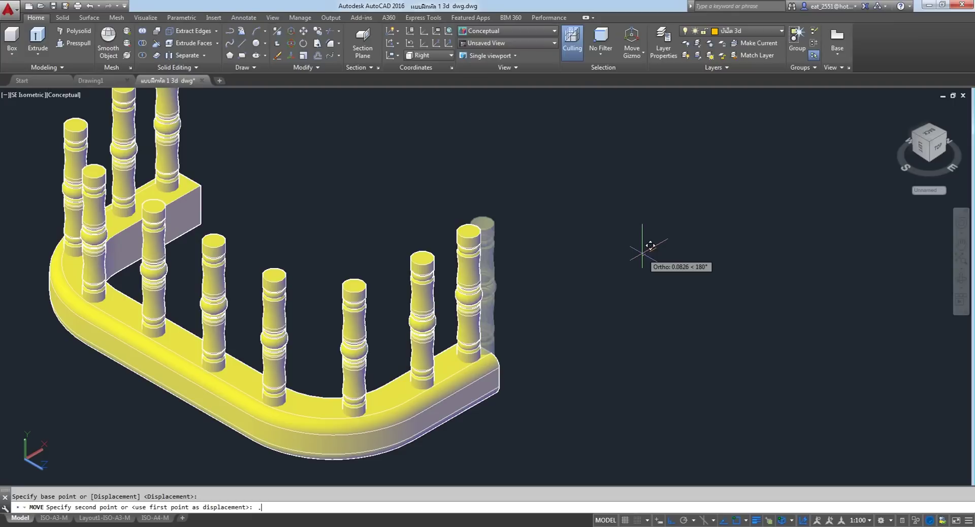
{"action": "type", "text": "1"}
{"action": "key", "text": "Return"}
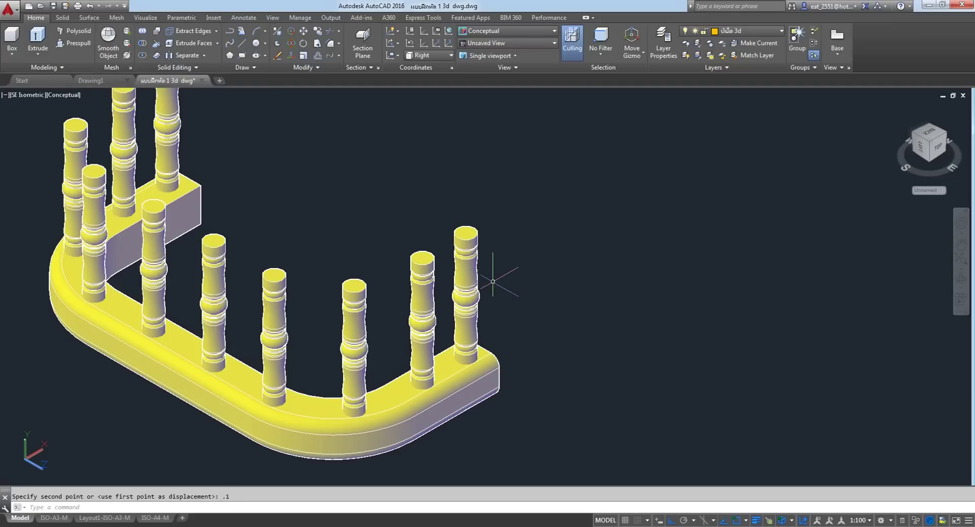
Try raising the railing 1 unit, then undo that move.
{"action": "scroll", "coordinate": [279, 214], "scroll_direction": "down", "scroll_amount": 4}
{"action": "left_click", "coordinate": [305, 33]}
{"action": "left_click", "coordinate": [325, 316]}
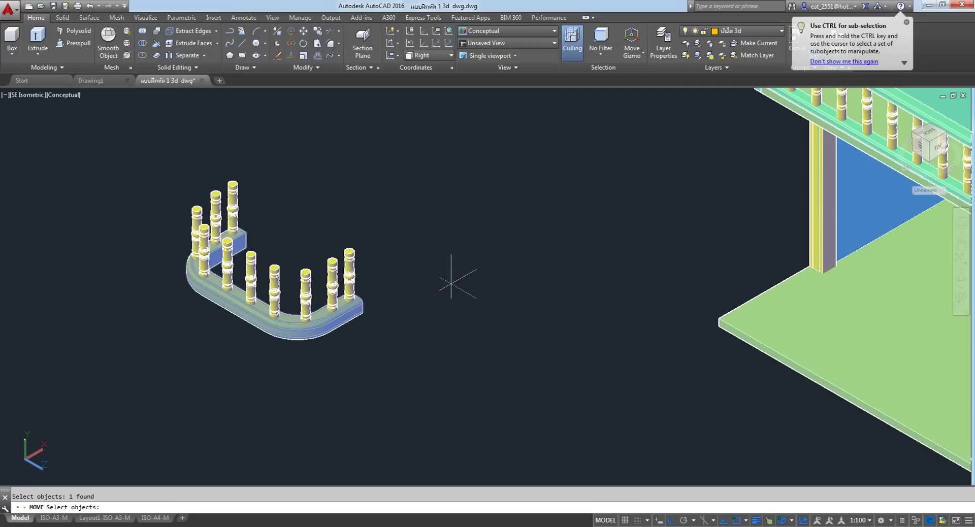
{"action": "key", "text": "Return"}
{"action": "left_click", "coordinate": [457, 307]}
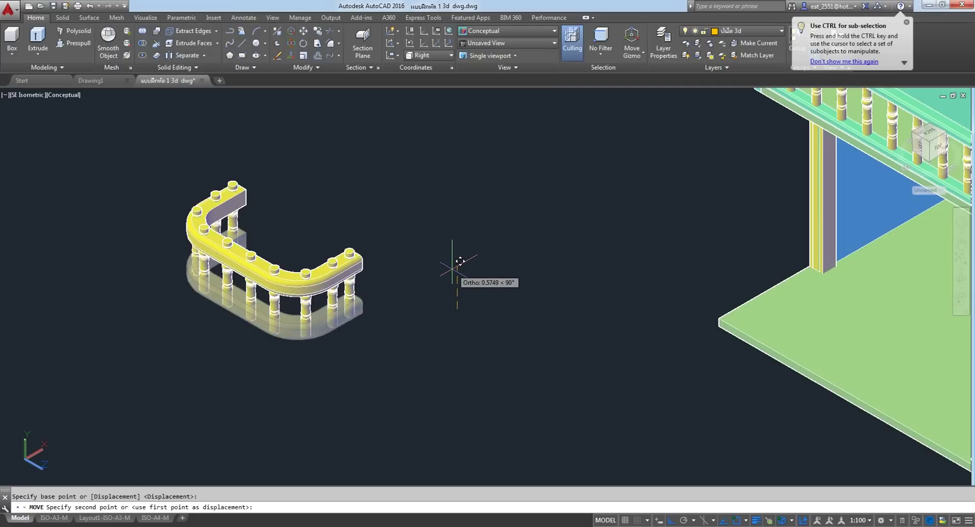
{"action": "type", "text": "1"}
{"action": "key", "text": "Return"}
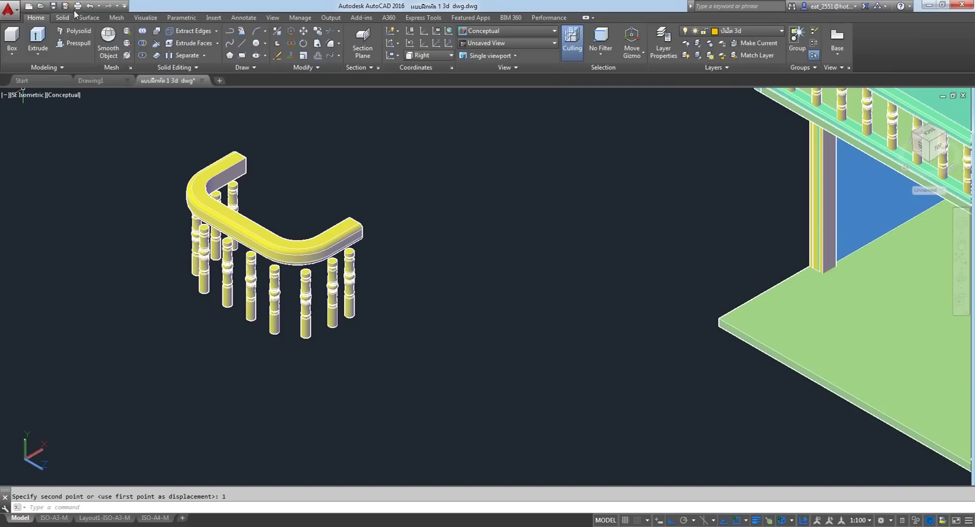
{"action": "left_click", "coordinate": [90, 6]}
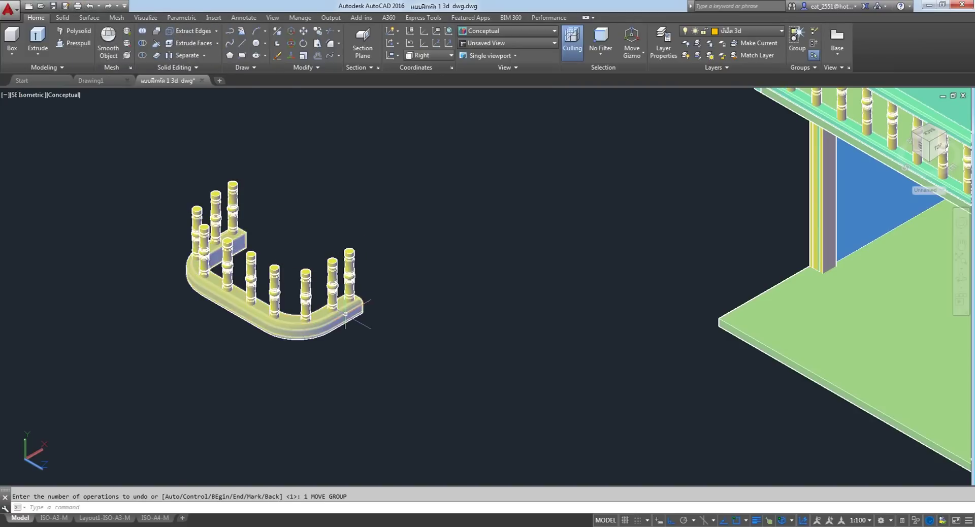
{"action": "scroll", "coordinate": [233, 218], "scroll_direction": "up", "scroll_amount": 2}
Press-pull the top face of the tallest post to extend it upward.
{"action": "scroll", "coordinate": [247, 228], "scroll_direction": "up", "scroll_amount": 1}
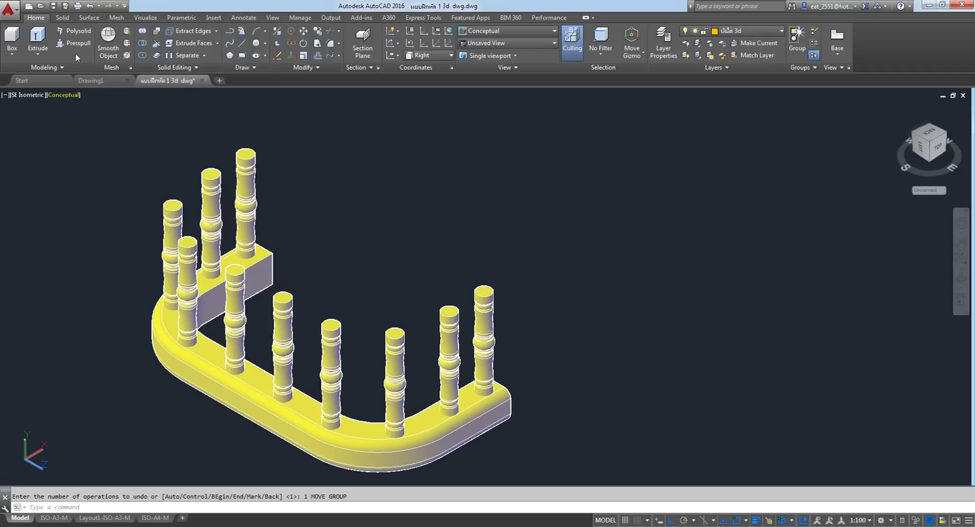
{"action": "left_click", "coordinate": [73, 43]}
{"action": "left_click", "coordinate": [246, 153]}
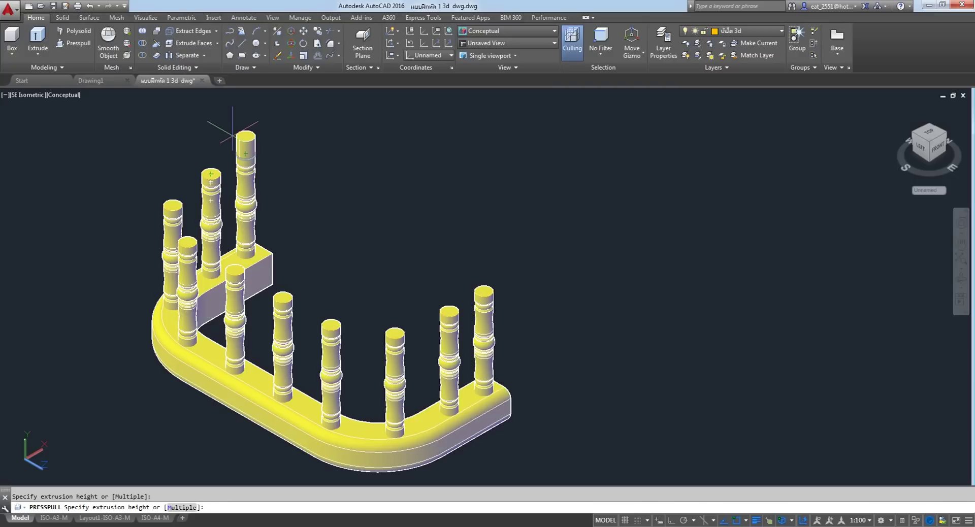
{"action": "left_click", "coordinate": [232, 135]}
{"action": "key", "text": "Return"}
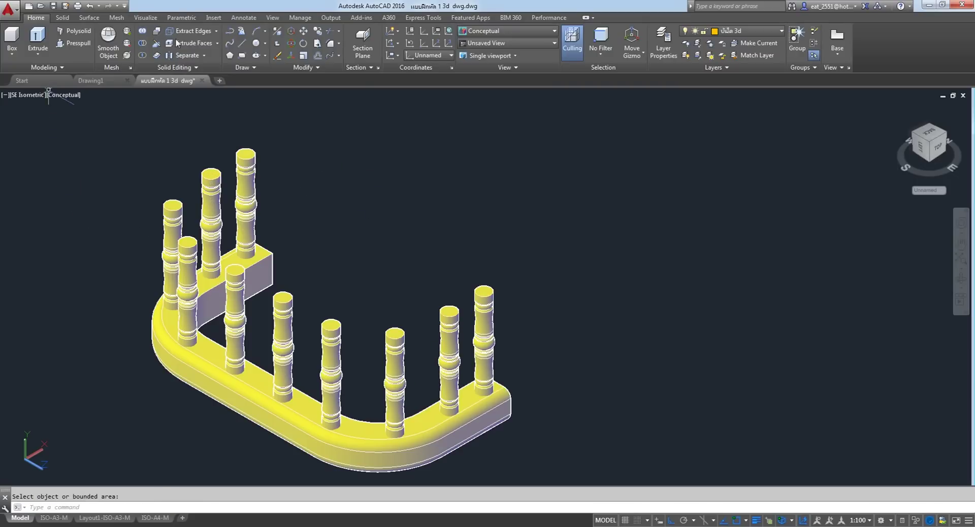
Copy the base with its posts 1 unit upward as a top handrail, then switch to Right view.
{"action": "left_click", "coordinate": [303, 31]}
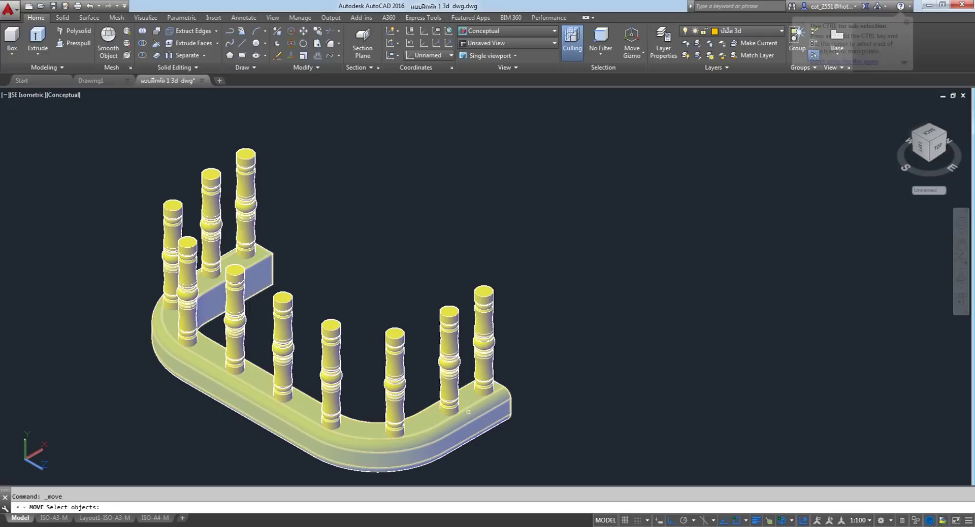
{"action": "left_click", "coordinate": [317, 31]}
{"action": "left_click", "coordinate": [450, 419]}
{"action": "key", "text": "Return"}
{"action": "left_click", "coordinate": [603, 288]}
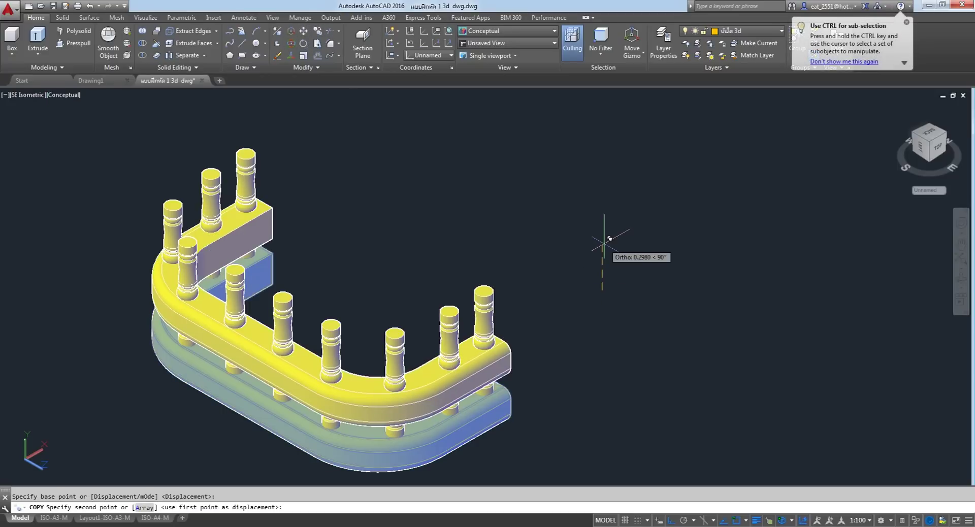
{"action": "type", "text": "1"}
{"action": "key", "text": "Return"}
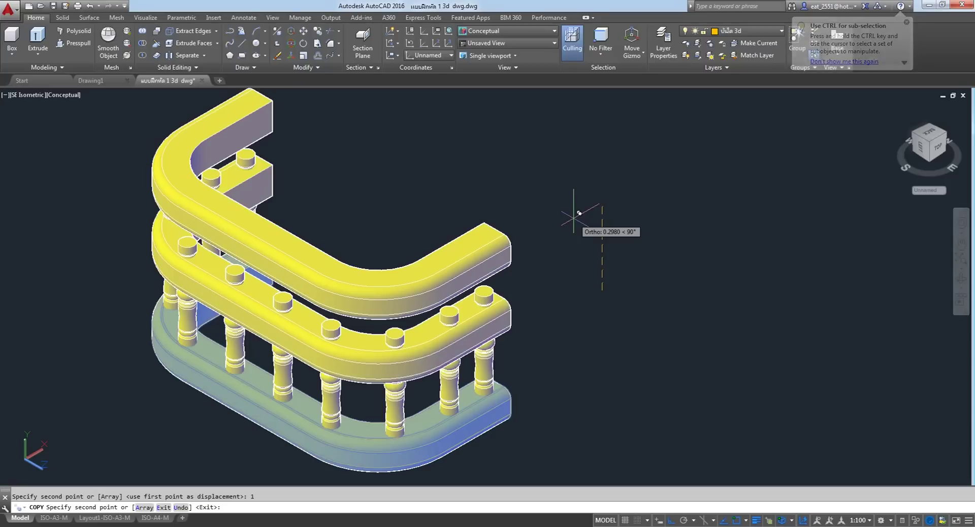
{"action": "key", "text": "Escape"}
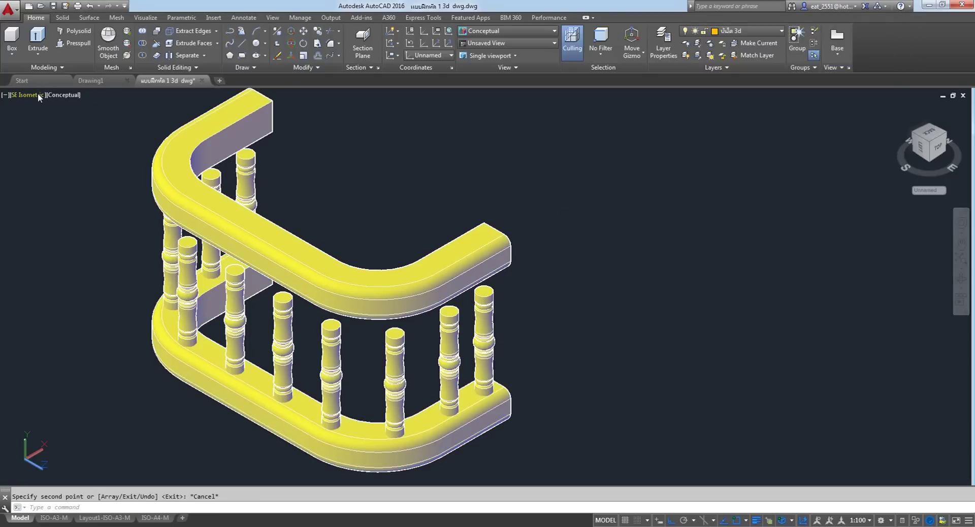
{"action": "left_click", "coordinate": [37, 93]}
{"action": "left_click", "coordinate": [65, 147]}
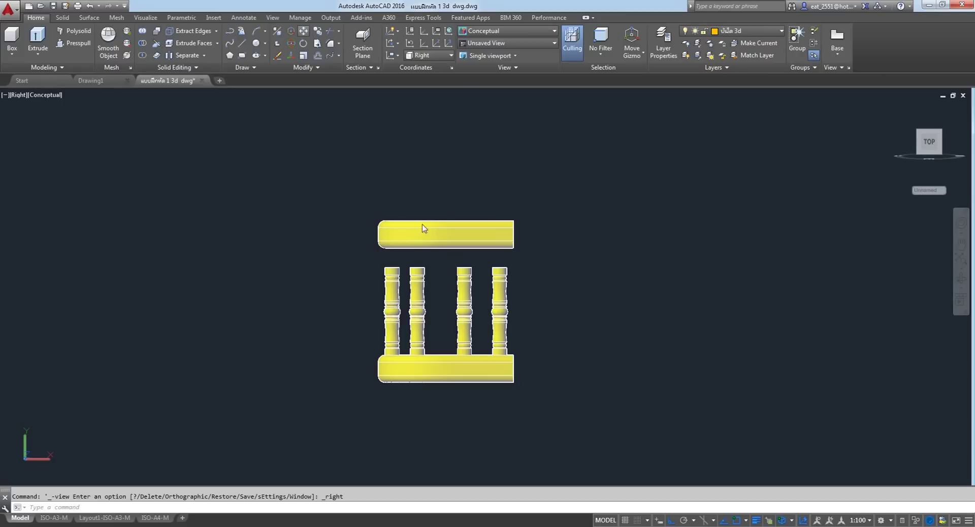
Move the four selected balusters up 0.1 units.
{"action": "left_click", "coordinate": [572, 290]}
{"action": "left_click", "coordinate": [220, 344]}
{"action": "key", "text": "Return"}
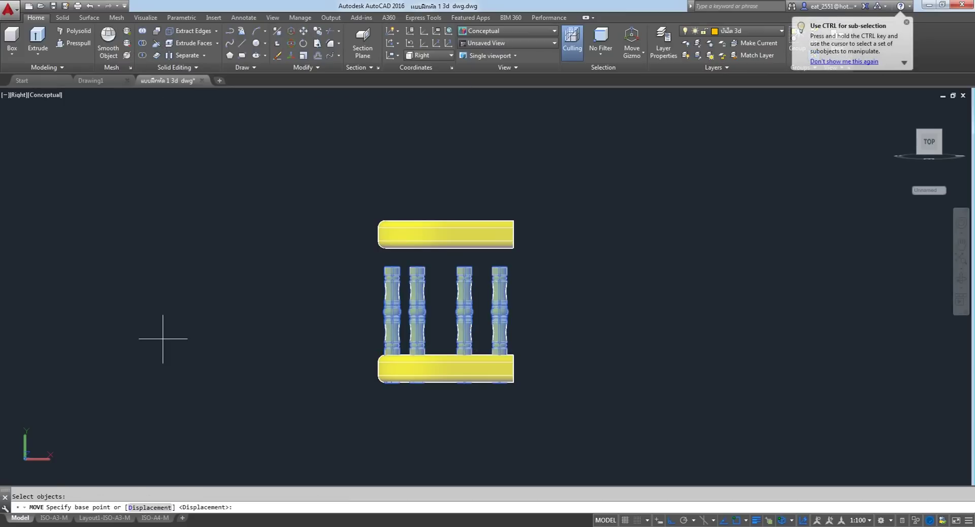
{"action": "left_click", "coordinate": [163, 338]}
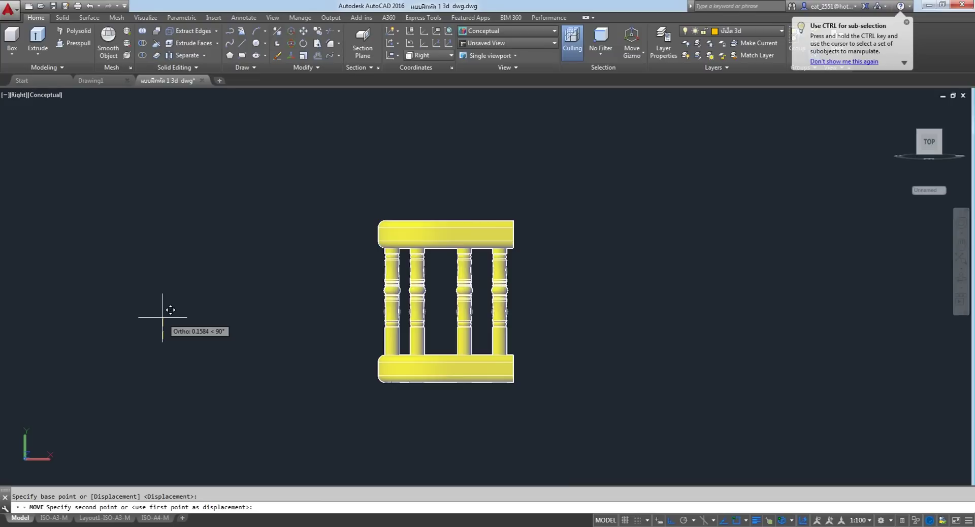
{"action": "type", "text": ".1"}
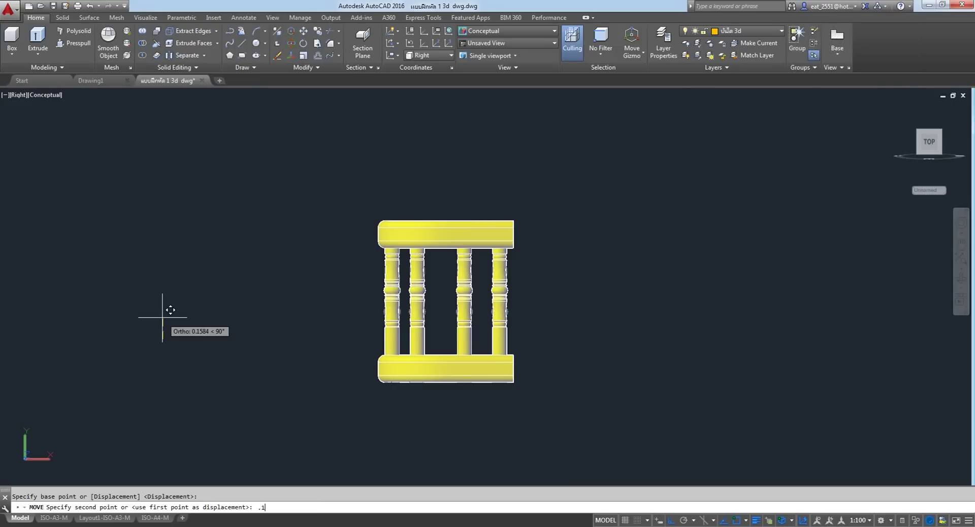
{"action": "key", "text": "Return"}
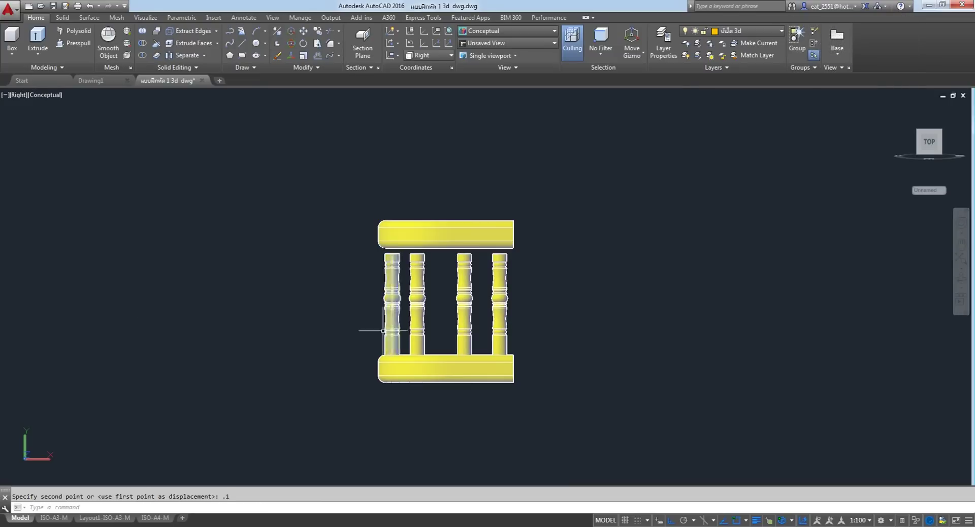
Raise the balusters another 0.1 units and return to the SE Isometric view.
{"action": "left_click", "coordinate": [564, 302]}
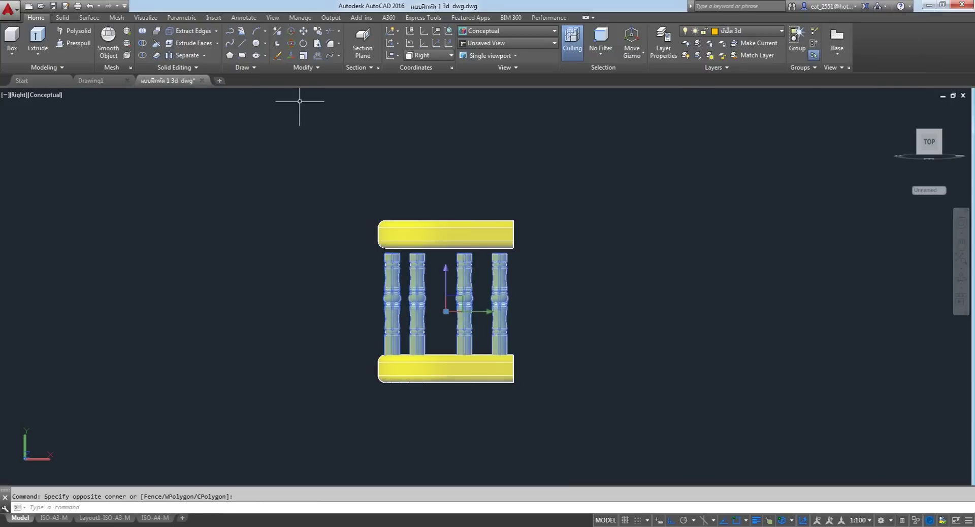
{"action": "scroll", "coordinate": [478, 259], "scroll_direction": "up", "scroll_amount": 1}
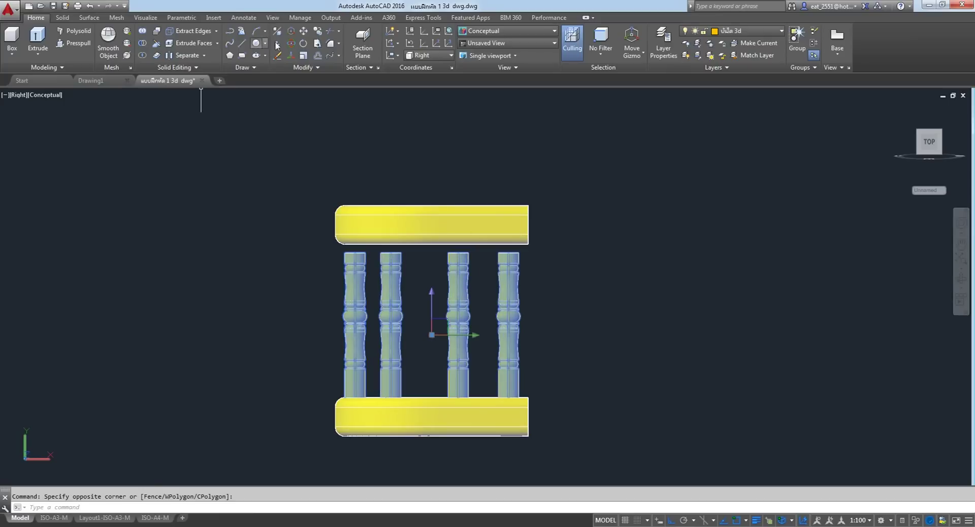
{"action": "type", "text": "m"}
{"action": "key", "text": "Return"}
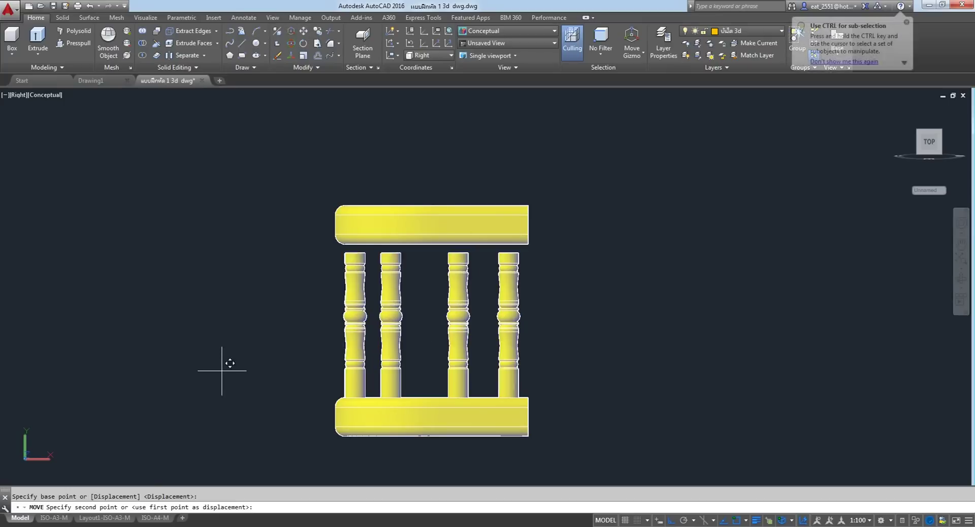
{"action": "left_click", "coordinate": [219, 365]}
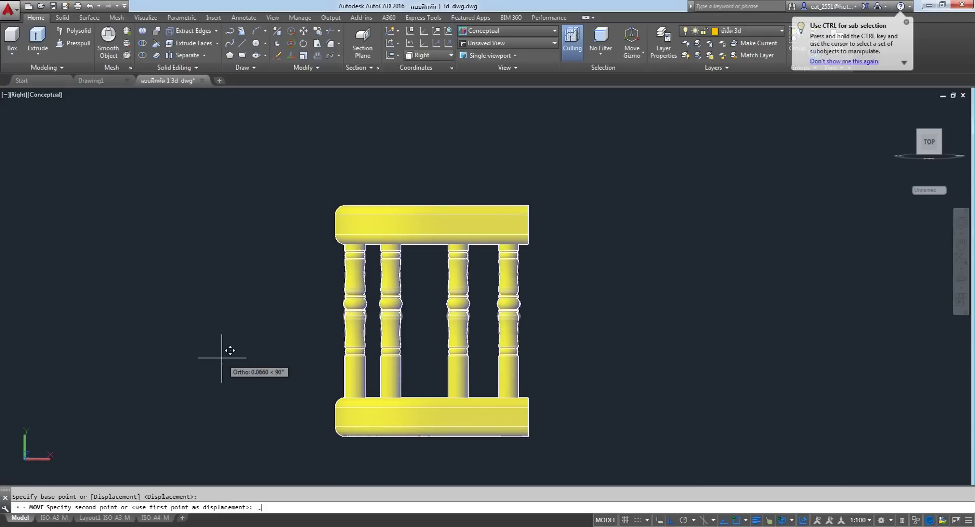
{"action": "type", "text": "1"}
{"action": "key", "text": "Return"}
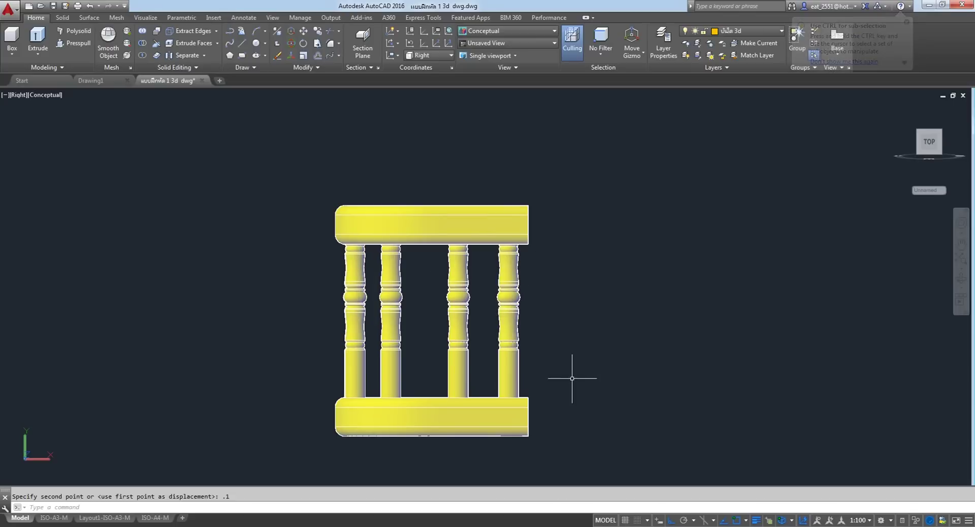
{"action": "left_click", "coordinate": [21, 94]}
{"action": "left_click", "coordinate": [54, 200]}
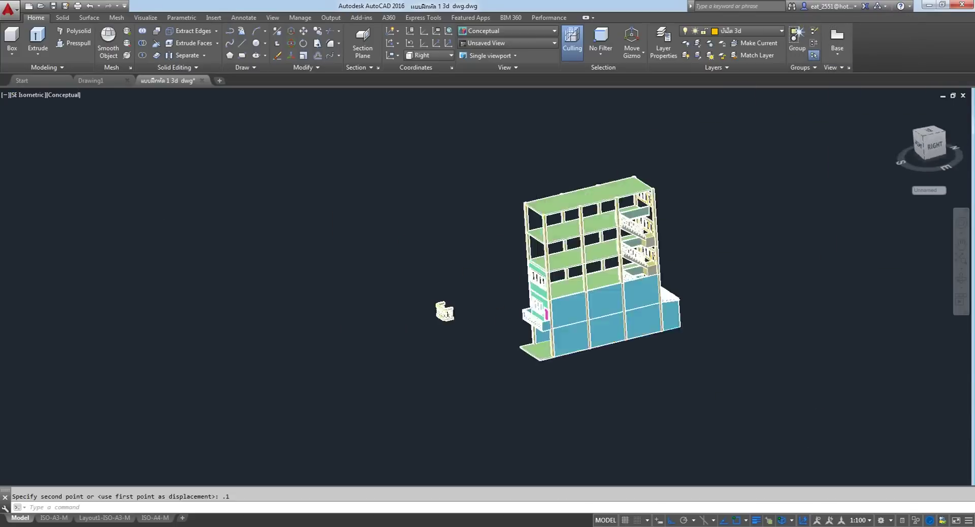
Assign the curved balcony railing to the cyan wall layer.
{"action": "scroll", "coordinate": [339, 368], "scroll_direction": "up", "scroll_amount": 4}
{"action": "scroll", "coordinate": [339, 368], "scroll_direction": "up", "scroll_amount": 2}
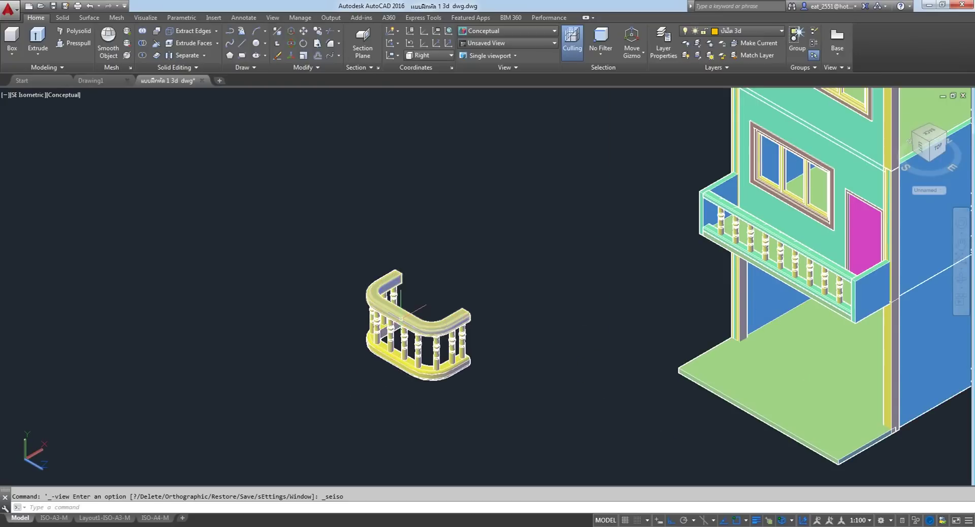
{"action": "left_click", "coordinate": [410, 371]}
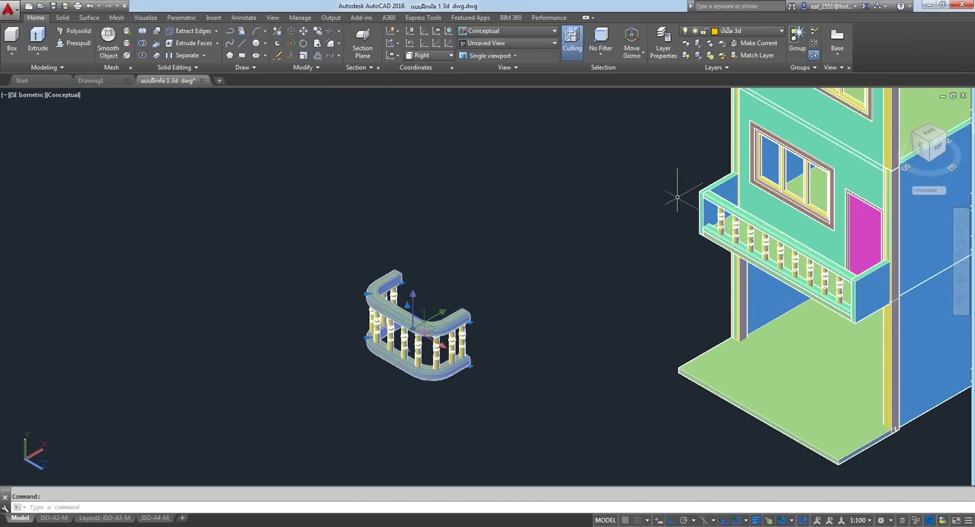
{"action": "left_click", "coordinate": [781, 32]}
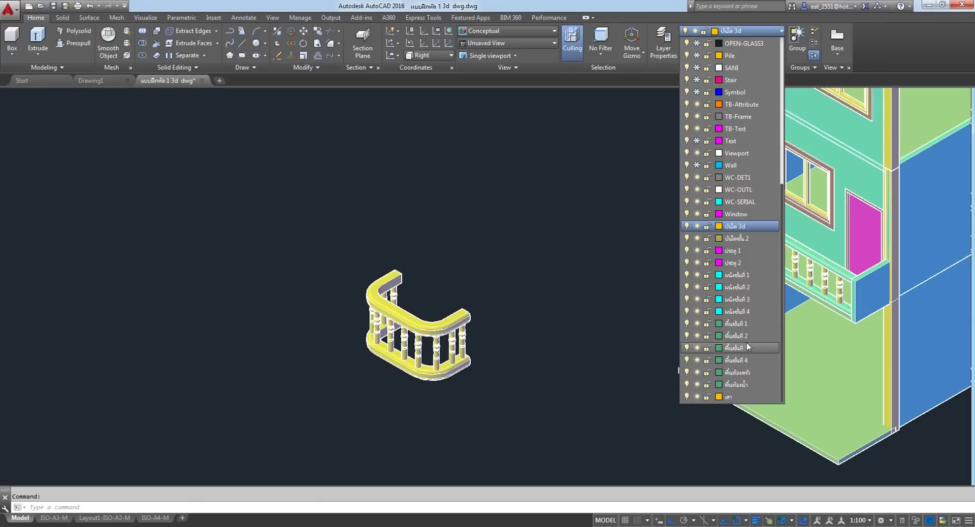
{"action": "left_click", "coordinate": [744, 334]}
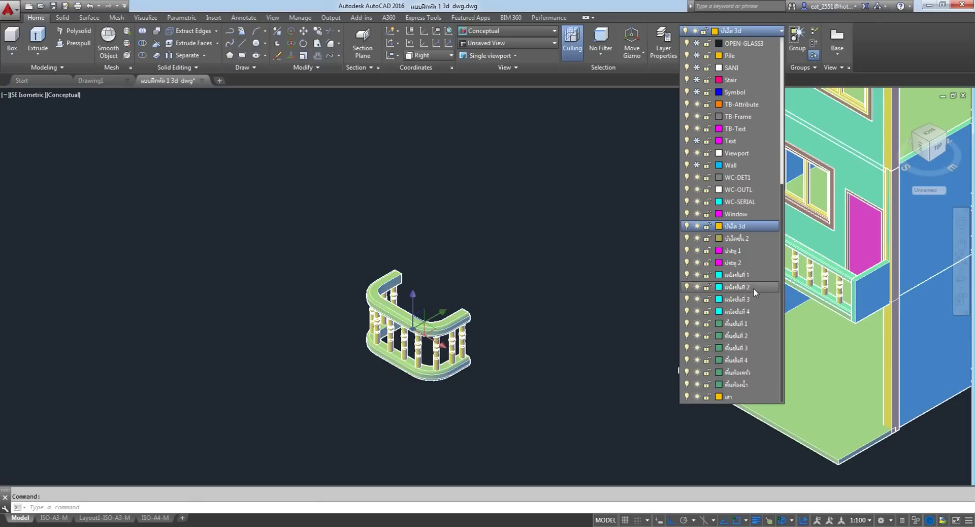
{"action": "left_click", "coordinate": [753, 297]}
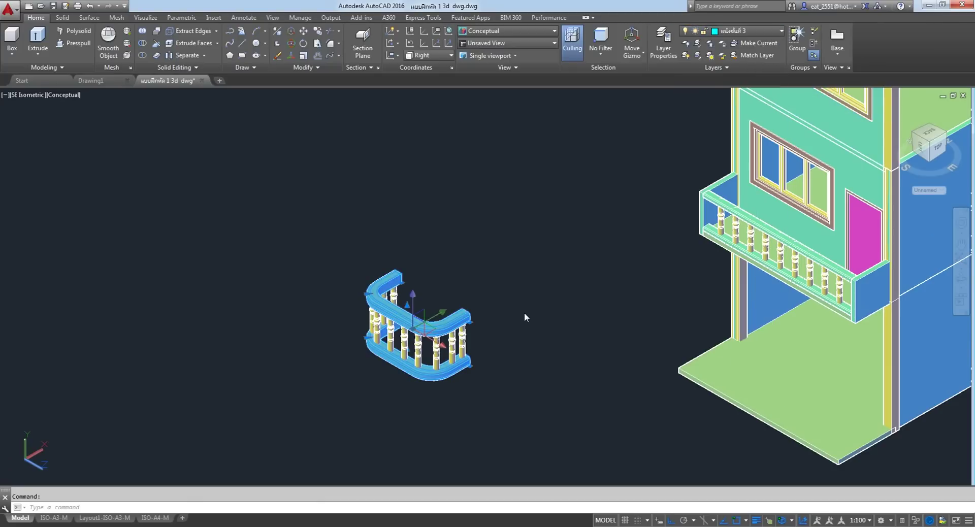
{"action": "key", "text": "Escape"}
{"action": "scroll", "coordinate": [513, 310], "scroll_direction": "down", "scroll_amount": 3}
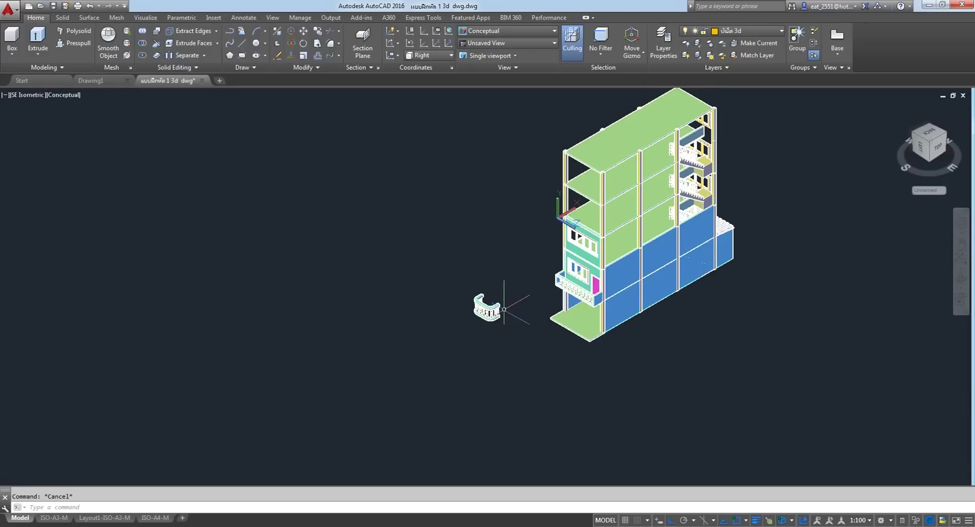
{"action": "scroll", "coordinate": [504, 309], "scroll_direction": "up", "scroll_amount": 2}
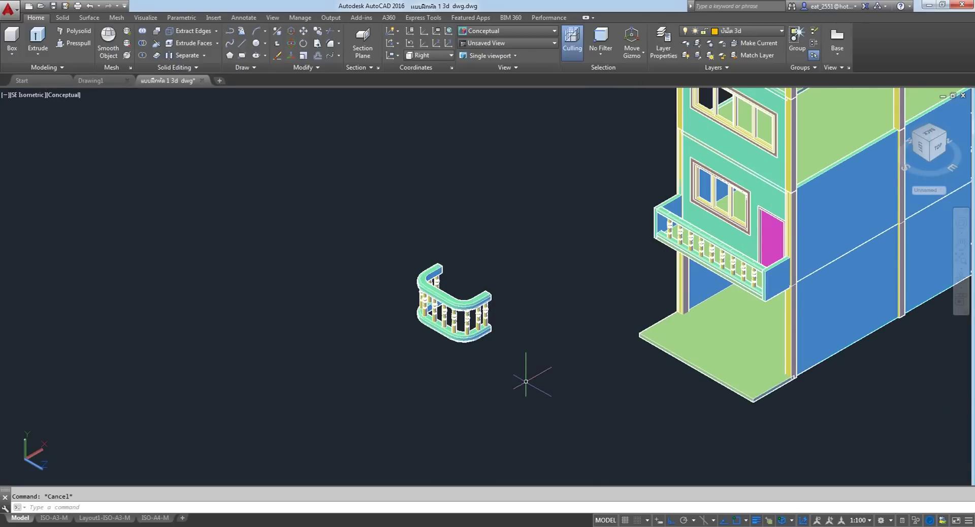
{"action": "left_click", "coordinate": [320, 32]}
{"action": "left_click", "coordinate": [532, 235]}
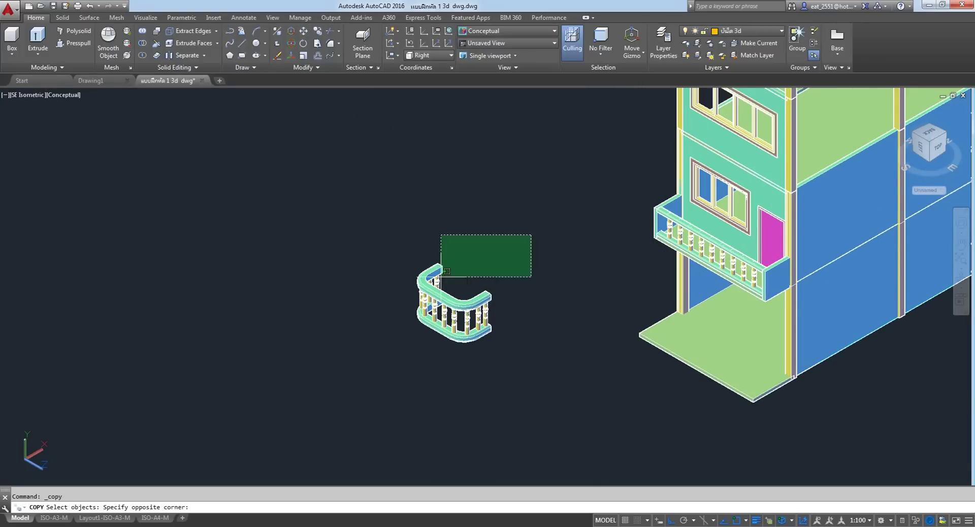
{"action": "left_click", "coordinate": [348, 381]}
{"action": "key", "text": "Return"}
{"action": "left_click", "coordinate": [154, 269]}
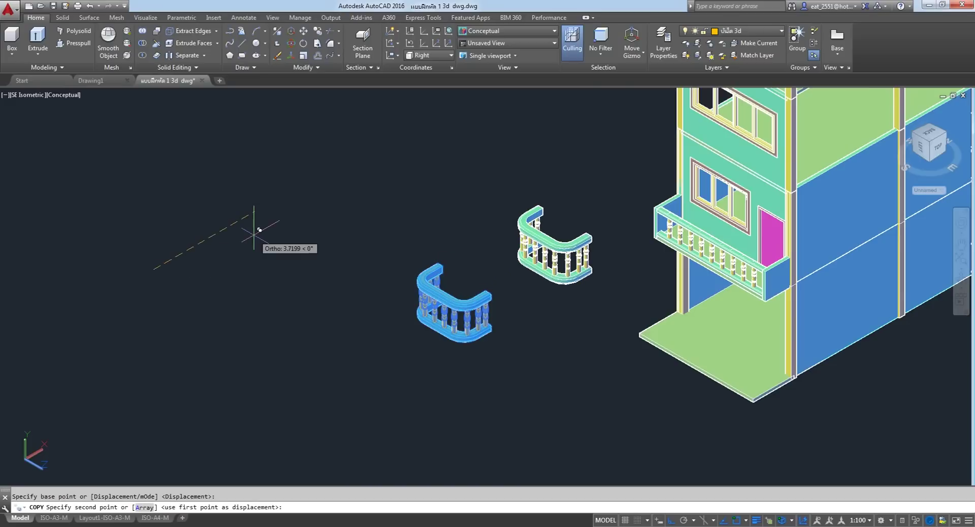
{"action": "type", "text": "5"}
{"action": "key", "text": "Return"}
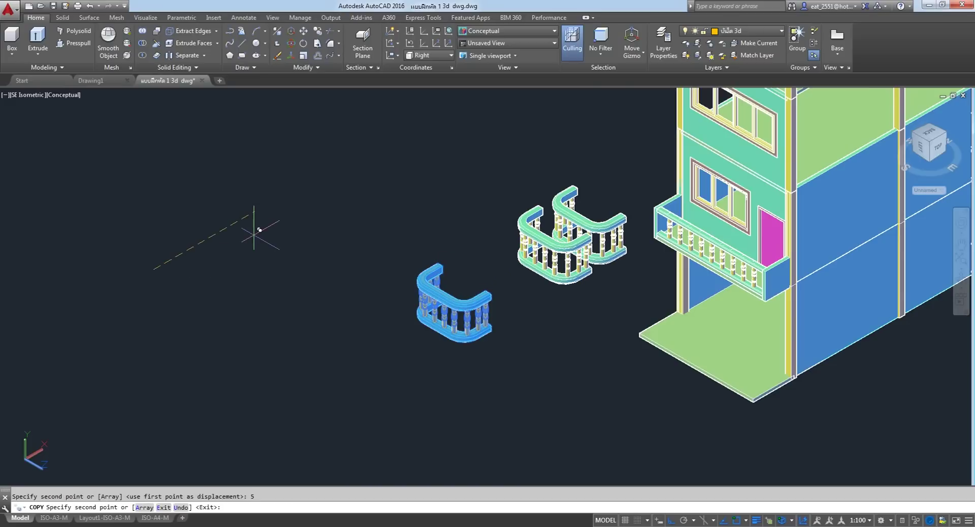
{"action": "key", "text": "Escape"}
{"action": "scroll", "coordinate": [201, 273], "scroll_direction": "down", "scroll_amount": 1}
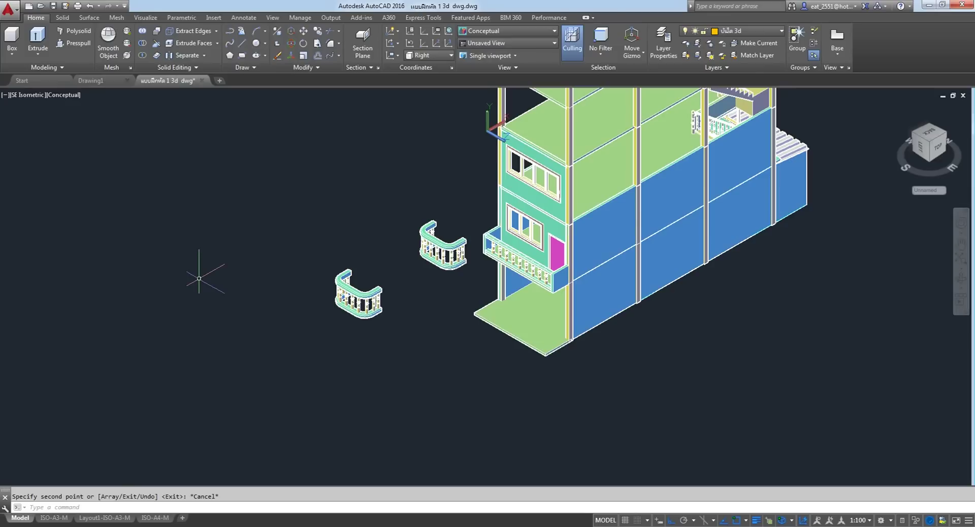
{"action": "left_click", "coordinate": [87, 7]}
{"action": "left_click", "coordinate": [86, 6]}
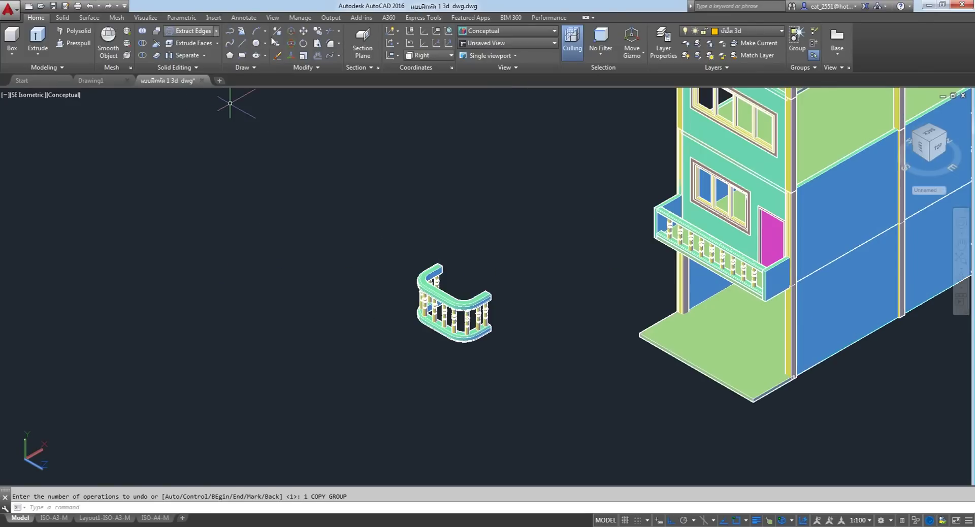
Copy the balcony railing 10 units up to the upper-floor window.
{"action": "left_click", "coordinate": [319, 32]}
{"action": "left_click", "coordinate": [564, 216]}
{"action": "left_click", "coordinate": [311, 426]}
{"action": "key", "text": "Return"}
{"action": "left_click", "coordinate": [203, 263]}
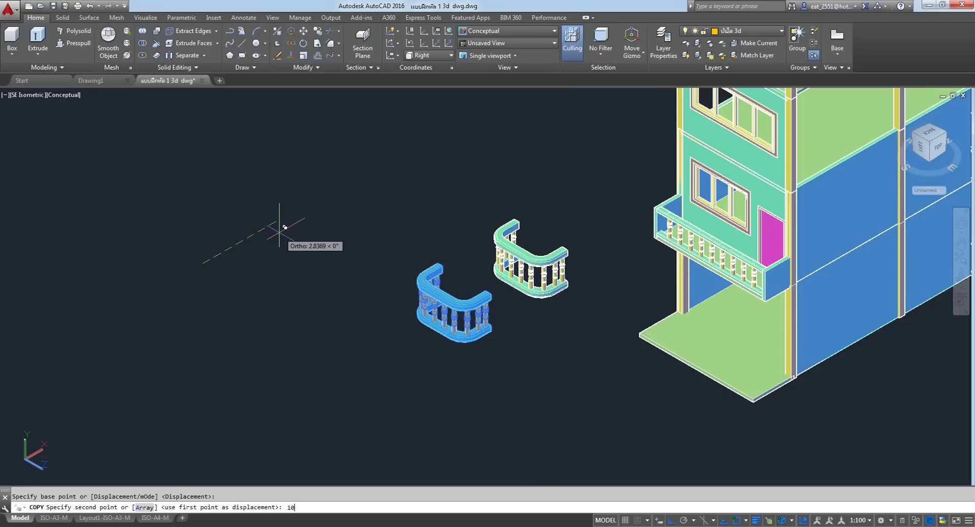
{"action": "key", "text": "Return"}
{"action": "key", "text": "Return"}
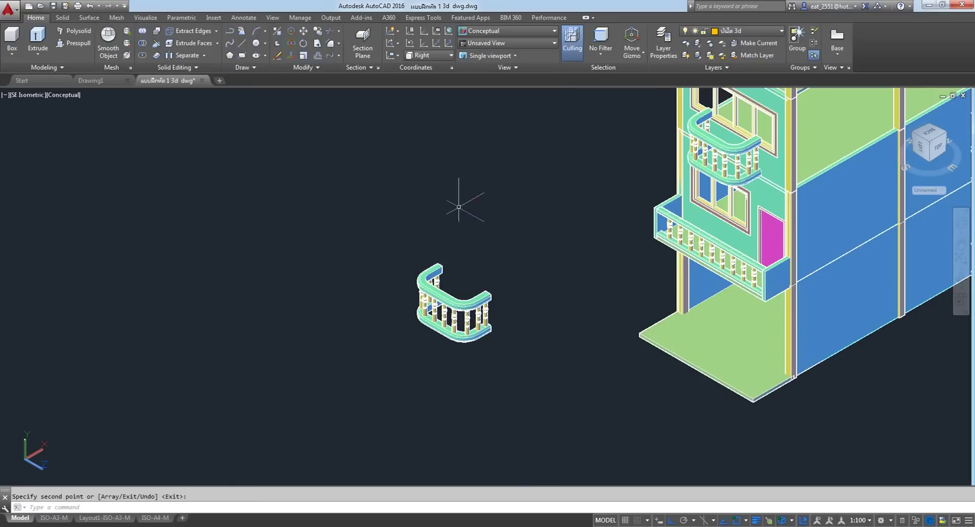
{"action": "scroll", "coordinate": [770, 159], "scroll_direction": "up", "scroll_amount": 4}
{"action": "scroll", "coordinate": [770, 160], "scroll_direction": "up", "scroll_amount": 2}
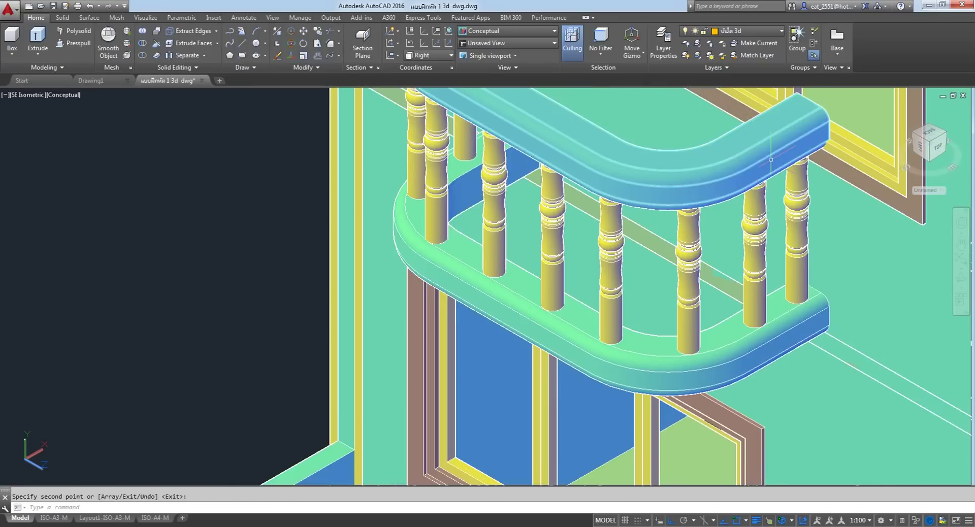
{"action": "scroll", "coordinate": [770, 159], "scroll_direction": "down", "scroll_amount": 3}
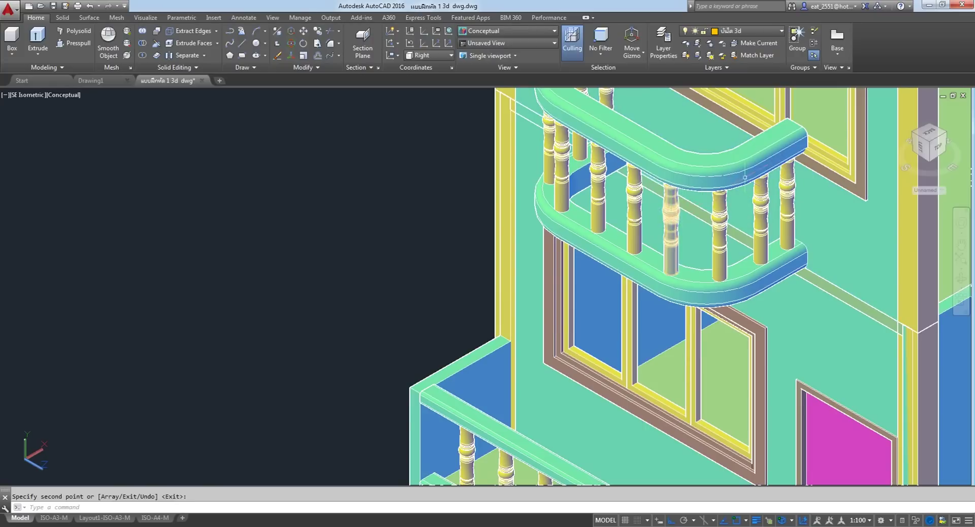
{"action": "middle_click_drag", "start_coordinate": [744, 178], "coordinate": [666, 240]}
{"action": "key", "text": "Return"}
{"action": "scroll", "coordinate": [623, 240], "scroll_direction": "down", "scroll_amount": 2}
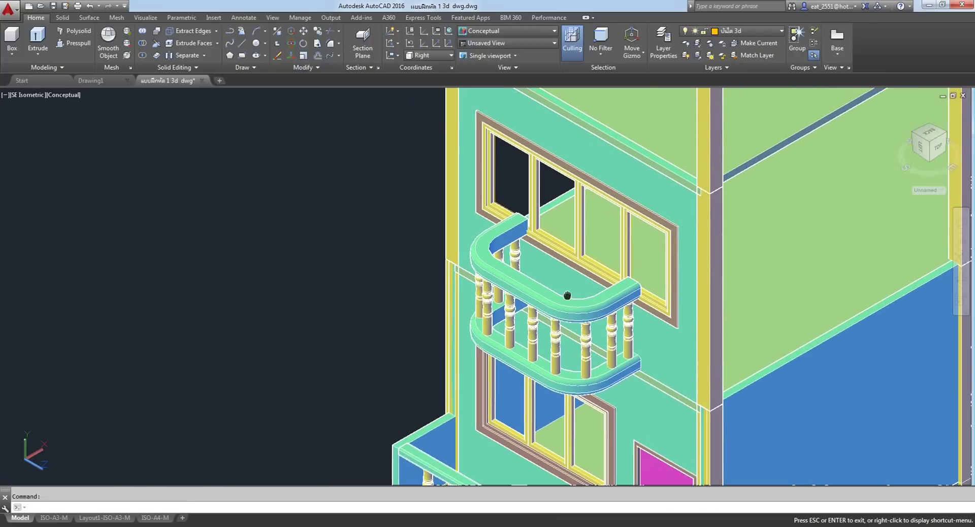
{"action": "scroll", "coordinate": [568, 294], "scroll_direction": "up", "scroll_amount": 1}
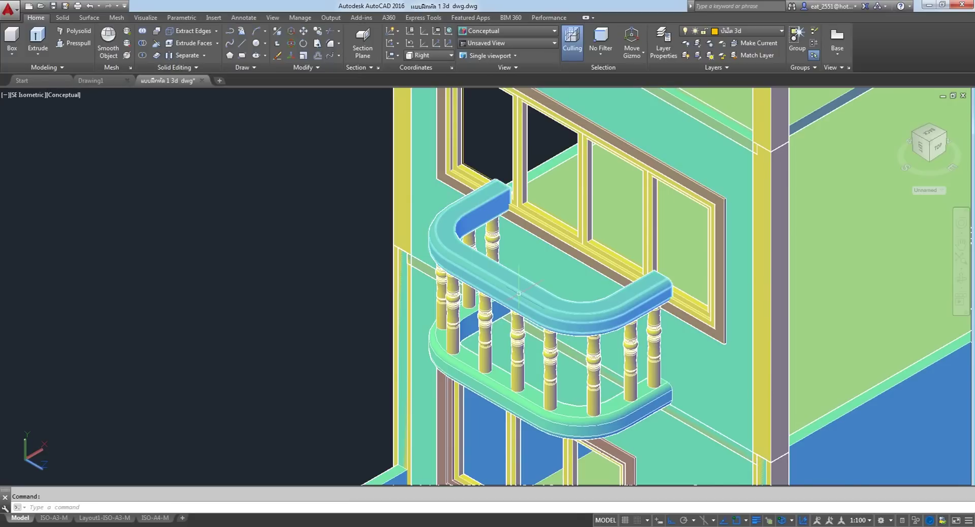
{"action": "scroll", "coordinate": [670, 336], "scroll_direction": "up", "scroll_amount": 4}
{"action": "scroll", "coordinate": [643, 224], "scroll_direction": "up", "scroll_amount": 2}
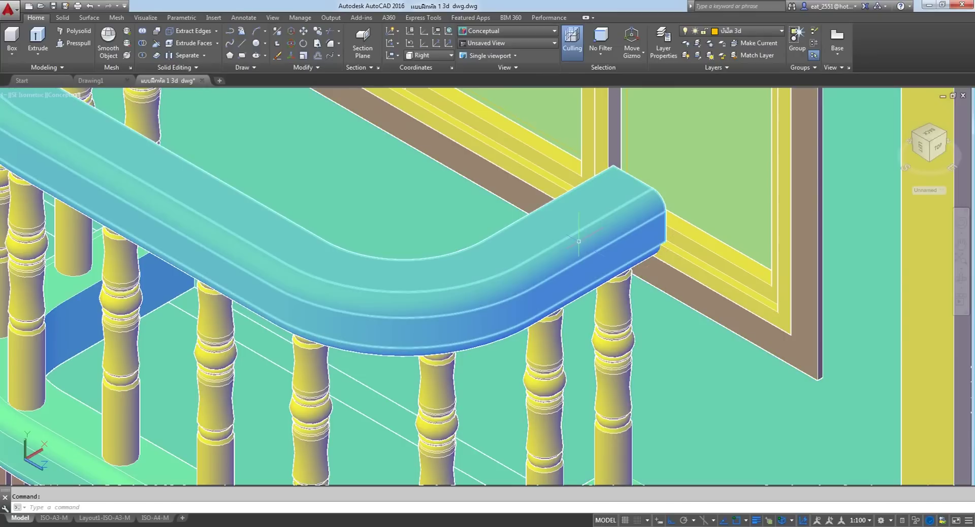
{"action": "scroll", "coordinate": [539, 239], "scroll_direction": "down", "scroll_amount": 6}
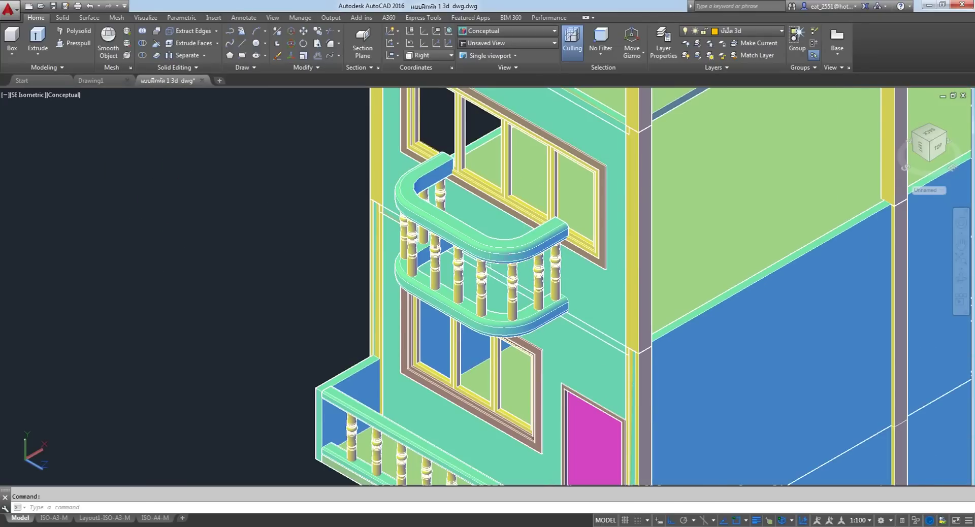
{"action": "scroll", "coordinate": [559, 239], "scroll_direction": "up", "scroll_amount": 3}
{"action": "scroll", "coordinate": [604, 231], "scroll_direction": "up", "scroll_amount": 2}
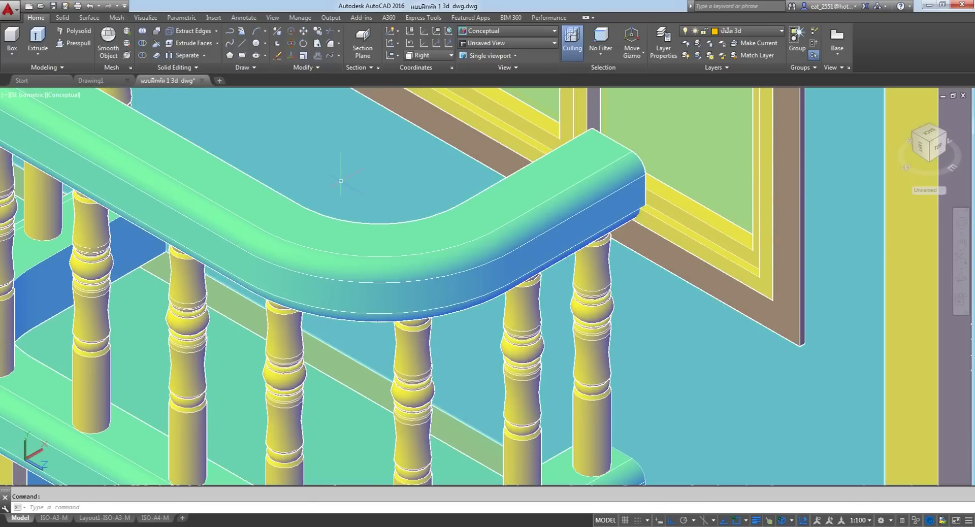
{"action": "scroll", "coordinate": [354, 198], "scroll_direction": "down", "scroll_amount": 5}
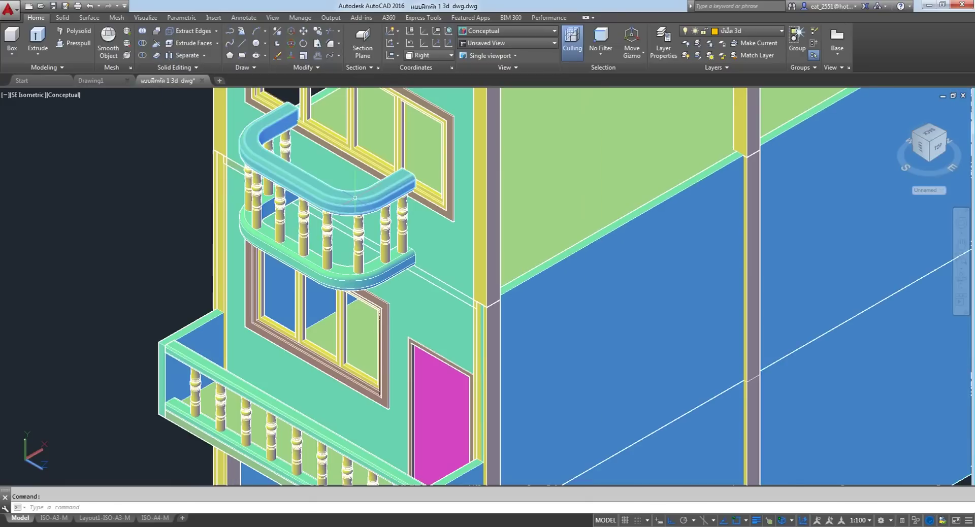
Undo the view changes and the upper-floor railing copy.
{"action": "left_click", "coordinate": [92, 7]}
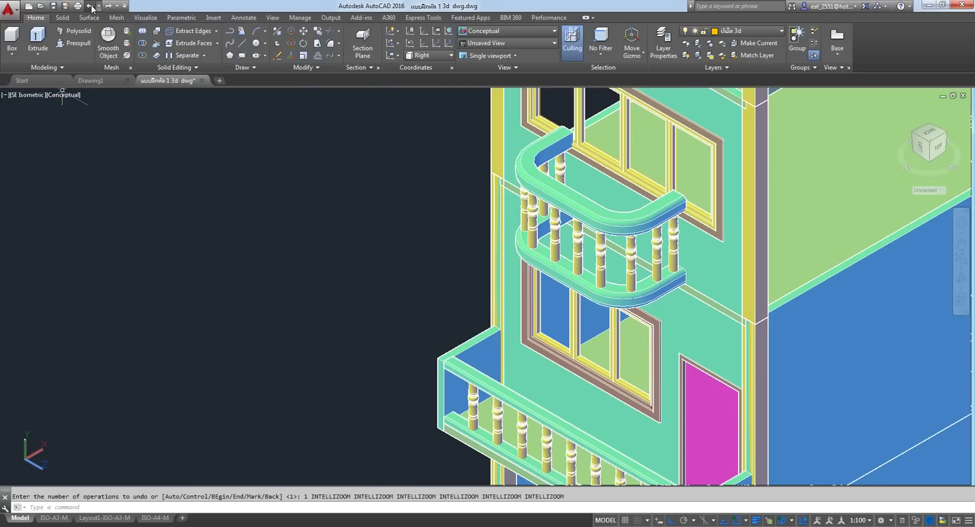
{"action": "left_click", "coordinate": [91, 7]}
{"action": "left_click", "coordinate": [92, 7]}
{"action": "left_click", "coordinate": [91, 7]}
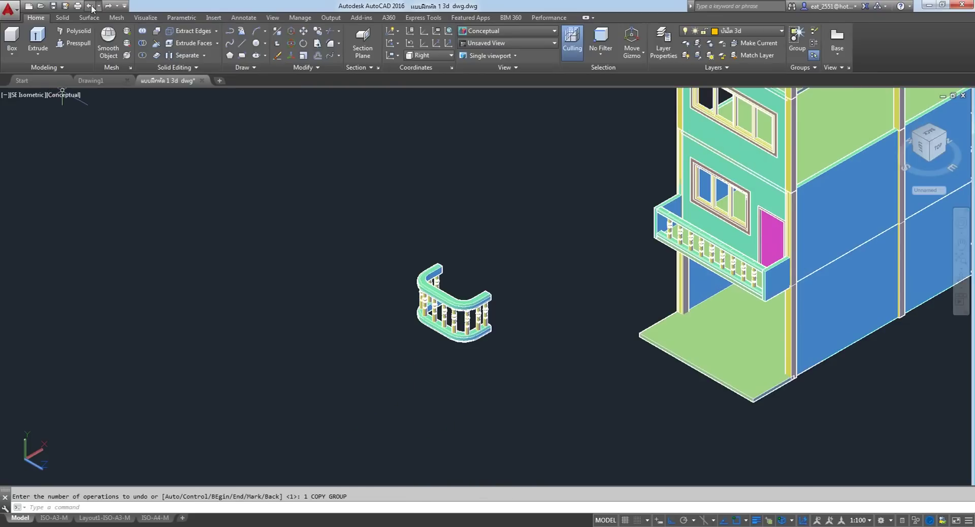
In the Right view, move the top rail 0.1 units downward.
{"action": "left_click", "coordinate": [25, 95]}
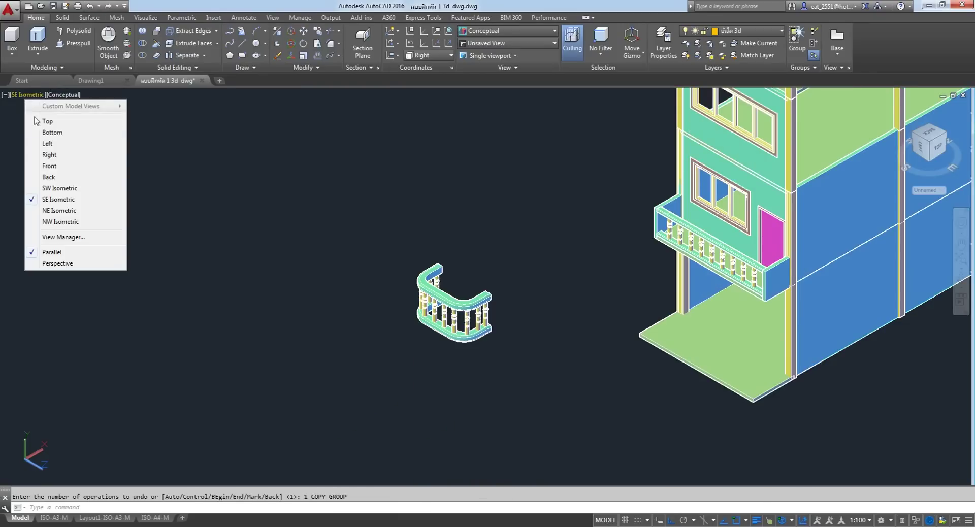
{"action": "left_click", "coordinate": [40, 198]}
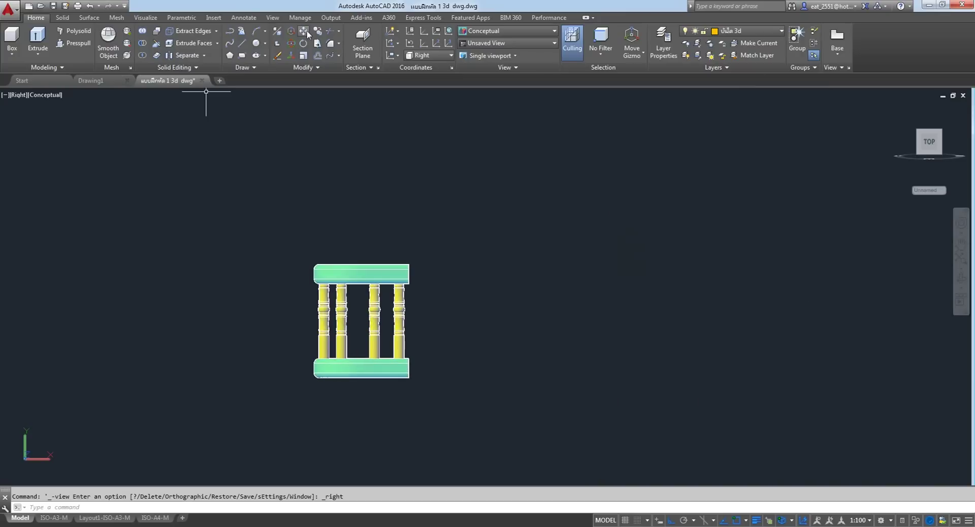
{"action": "left_click", "coordinate": [473, 225]}
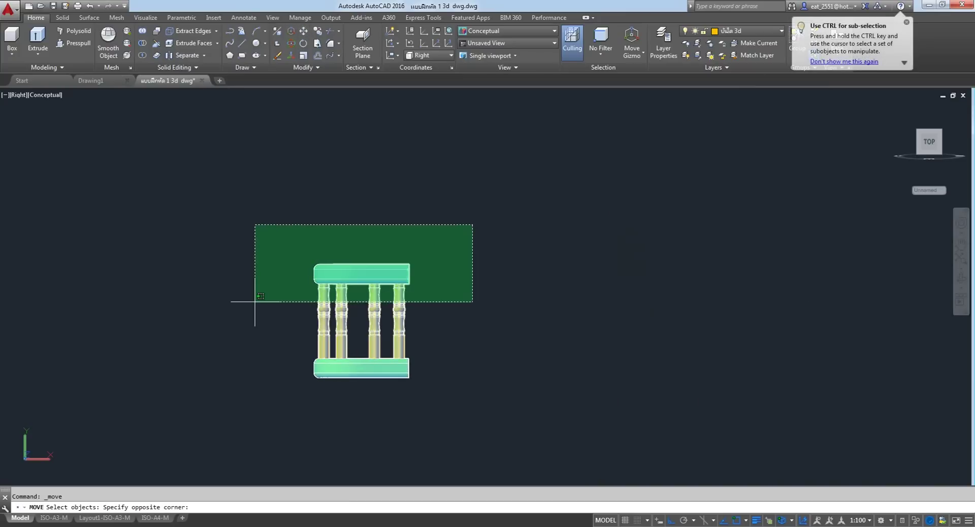
{"action": "left_click", "coordinate": [275, 277]}
{"action": "key", "text": "Return"}
{"action": "left_click", "coordinate": [621, 242]}
{"action": "type", "text": ".1"}
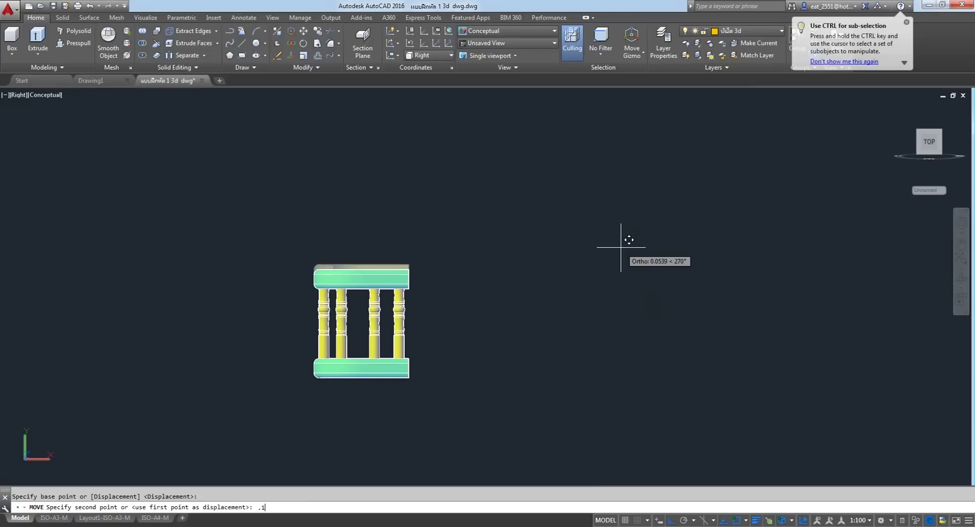
{"action": "key", "text": "Return"}
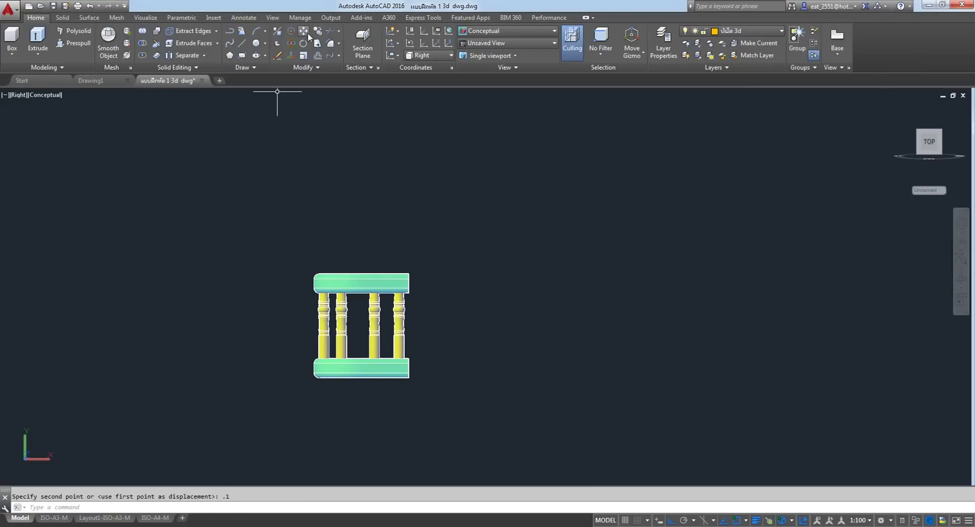
Move the top rail together with the balusters 0.1 units downward.
{"action": "left_click", "coordinate": [308, 32]}
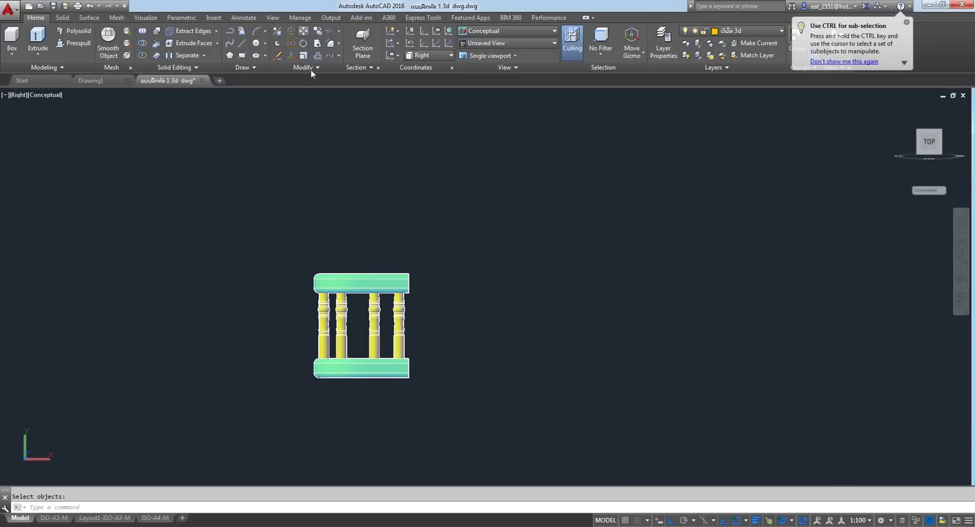
{"action": "left_click", "coordinate": [472, 257]}
{"action": "left_click", "coordinate": [196, 315]}
{"action": "key", "text": "Return"}
{"action": "left_click", "coordinate": [173, 231]}
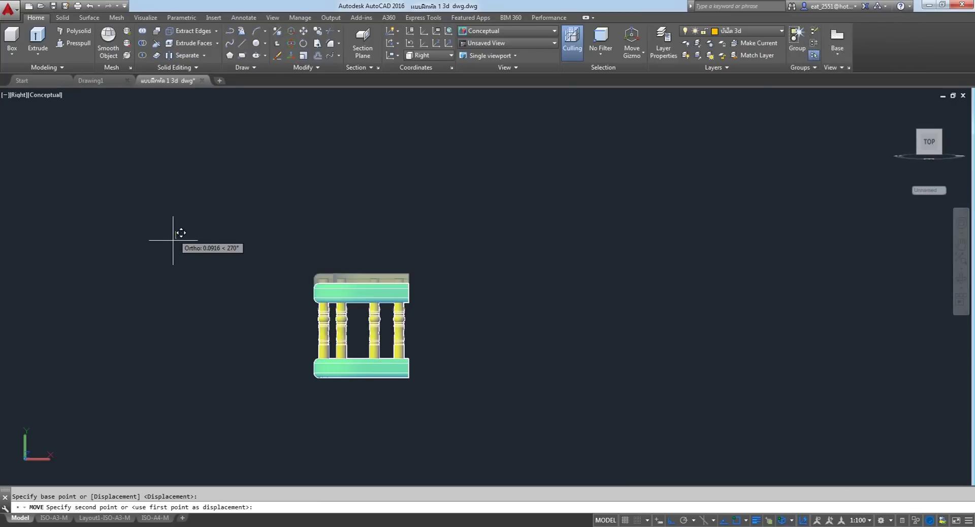
{"action": "type", "text": ".1"}
{"action": "key", "text": "Return"}
{"action": "scroll", "coordinate": [383, 323], "scroll_direction": "up", "scroll_amount": 3}
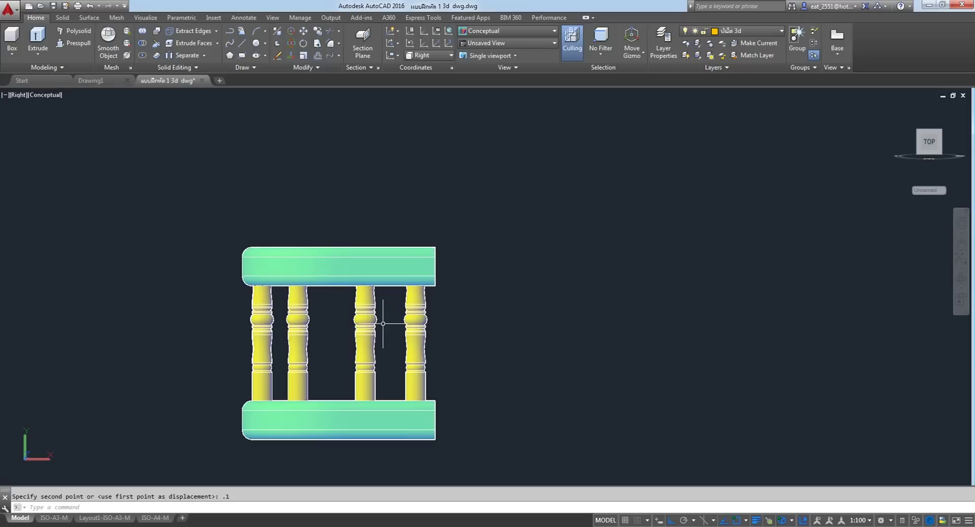
{"action": "scroll", "coordinate": [327, 103], "scroll_direction": "down", "scroll_amount": 2}
{"action": "scroll", "coordinate": [326, 102], "scroll_direction": "down", "scroll_amount": 2}
{"action": "middle_click_drag", "start_coordinate": [327, 102], "coordinate": [281, 236]}
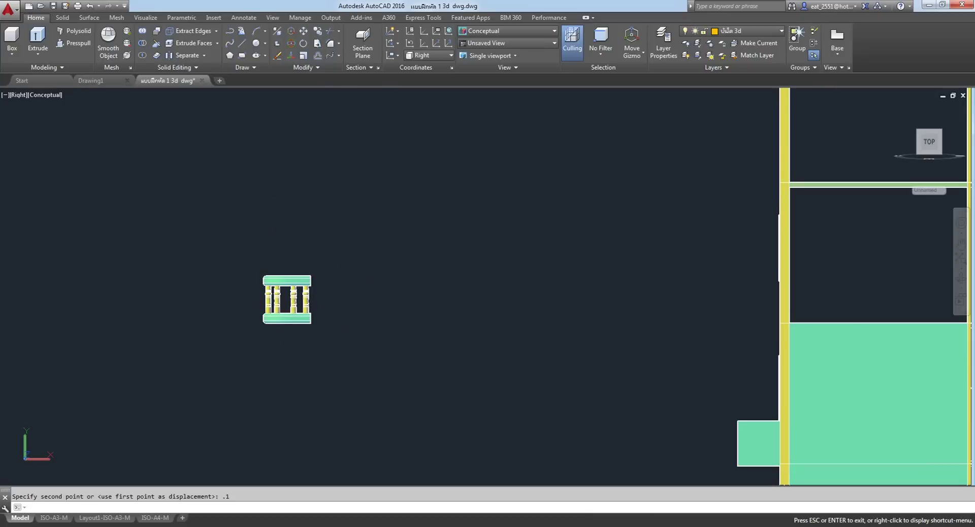
Select the balcony railing parts to copy, then cancel that first attempt.
{"action": "left_click", "coordinate": [316, 31]}
{"action": "left_click", "coordinate": [392, 274]}
{"action": "left_click", "coordinate": [174, 378]}
{"action": "left_click", "coordinate": [380, 233]}
{"action": "left_click", "coordinate": [196, 411]}
{"action": "key", "text": "Return"}
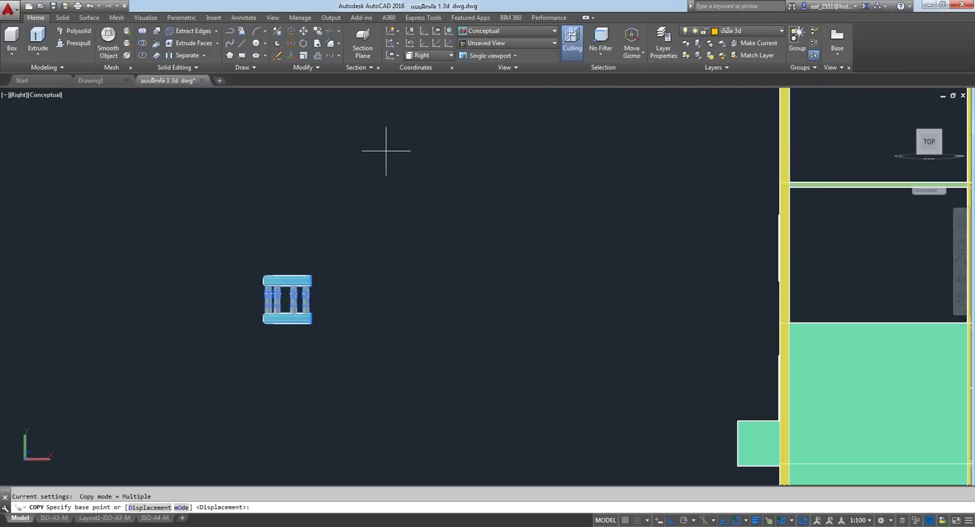
{"action": "key", "text": "Escape"}
Copy the railing 3 and 6 units upward to stack three railings.
{"action": "key", "text": "Return"}
{"action": "left_click", "coordinate": [399, 220]}
{"action": "left_click", "coordinate": [202, 400]}
{"action": "key", "text": "Return"}
{"action": "left_click", "coordinate": [410, 357]}
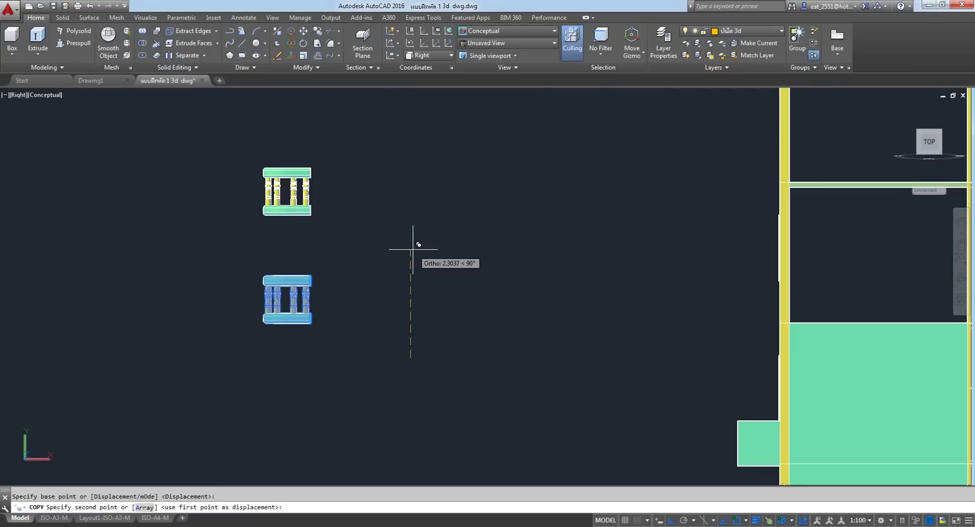
{"action": "type", "text": "3"}
{"action": "key", "text": "Return"}
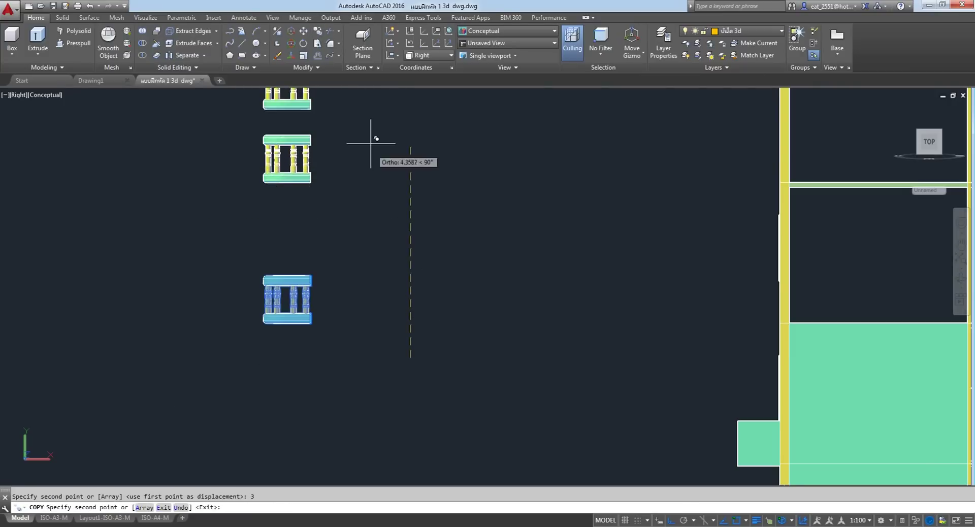
{"action": "middle_click_drag", "start_coordinate": [377, 137], "coordinate": [362, 283]}
{"action": "type", "text": "6"}
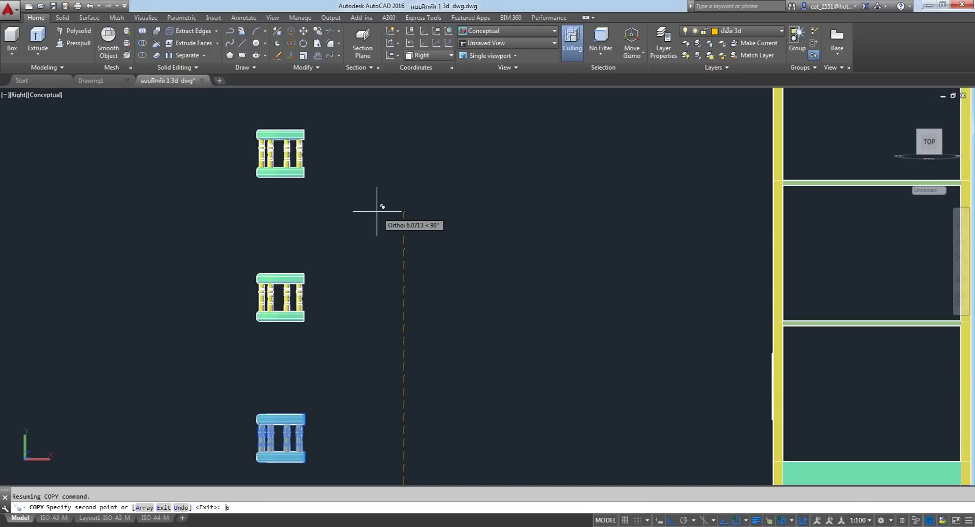
{"action": "key", "text": "Return"}
{"action": "scroll", "coordinate": [439, 272], "scroll_direction": "down", "scroll_amount": 4}
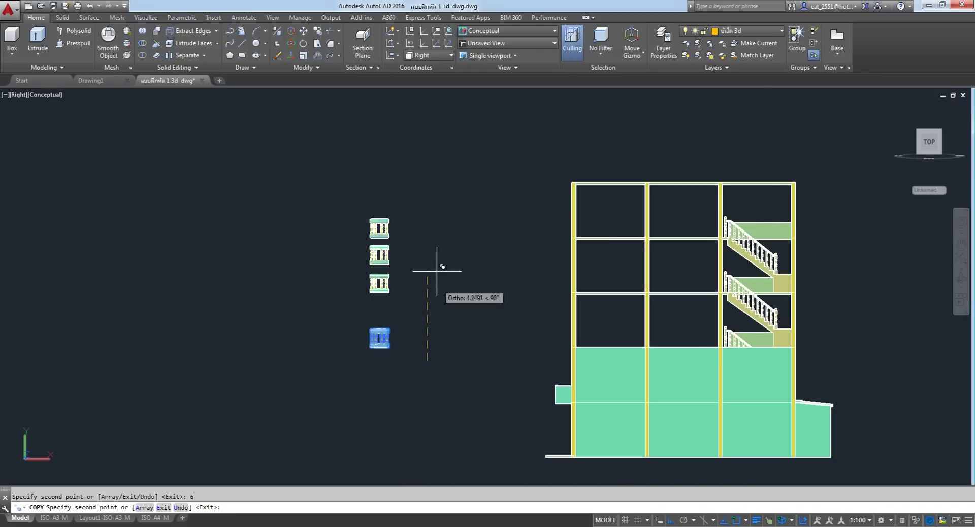
{"action": "right_click", "coordinate": [434, 220]}
{"action": "left_click", "coordinate": [457, 284]}
{"action": "key", "text": "Escape"}
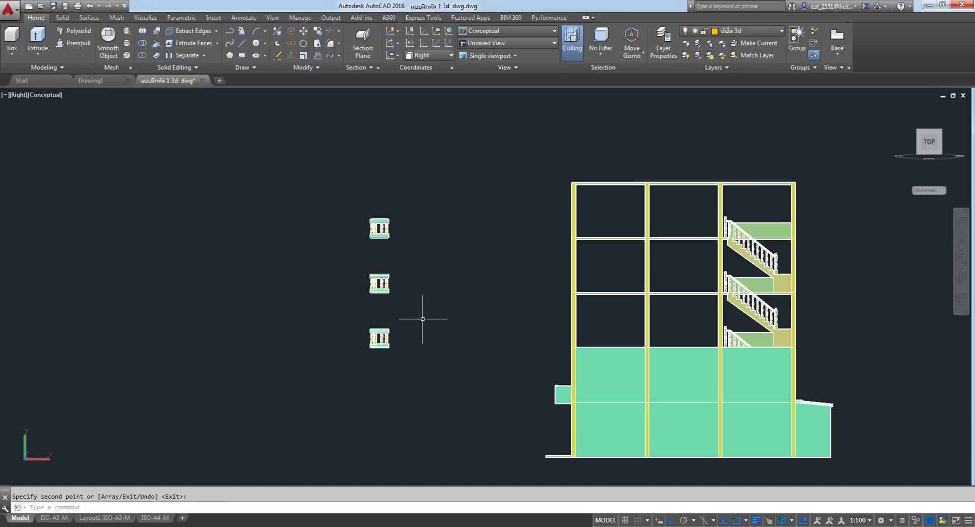
Move the three stacked railings 10 units onto the building's upper floors.
{"action": "left_click", "coordinate": [307, 34]}
{"action": "left_click", "coordinate": [446, 170]}
{"action": "left_click", "coordinate": [275, 412]}
{"action": "key", "text": "Return"}
{"action": "left_click", "coordinate": [115, 253]}
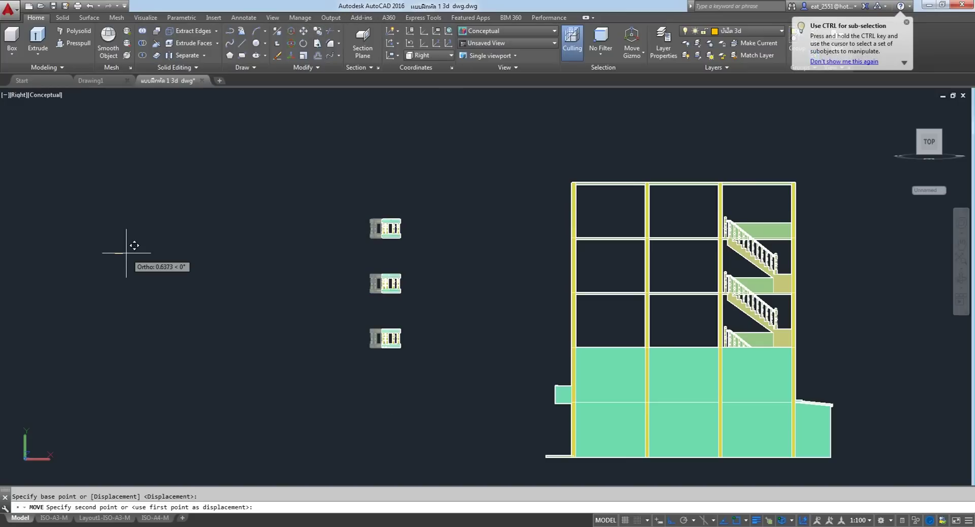
{"action": "type", "text": "10"}
{"action": "key", "text": "Return"}
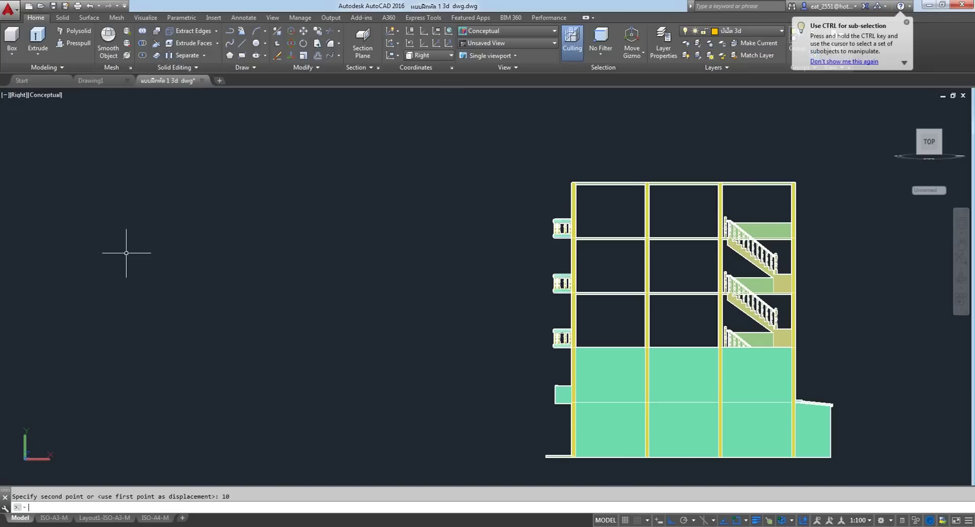
{"action": "scroll", "coordinate": [563, 320], "scroll_direction": "up", "scroll_amount": 3}
{"action": "scroll", "coordinate": [563, 320], "scroll_direction": "up", "scroll_amount": 2}
{"action": "scroll", "coordinate": [546, 172], "scroll_direction": "up", "scroll_amount": 2}
{"action": "scroll", "coordinate": [545, 173], "scroll_direction": "down", "scroll_amount": 1}
{"action": "scroll", "coordinate": [558, 168], "scroll_direction": "down", "scroll_amount": 4}
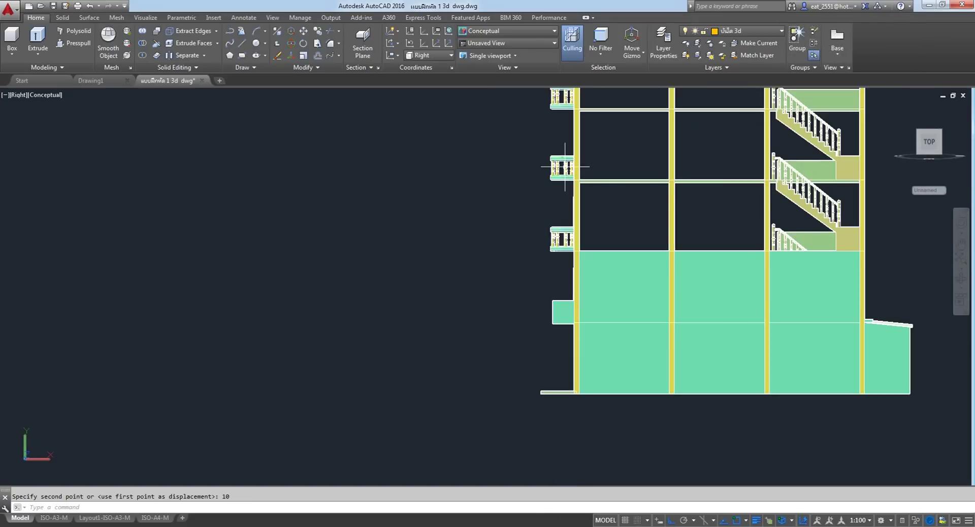
{"action": "left_click", "coordinate": [19, 96]}
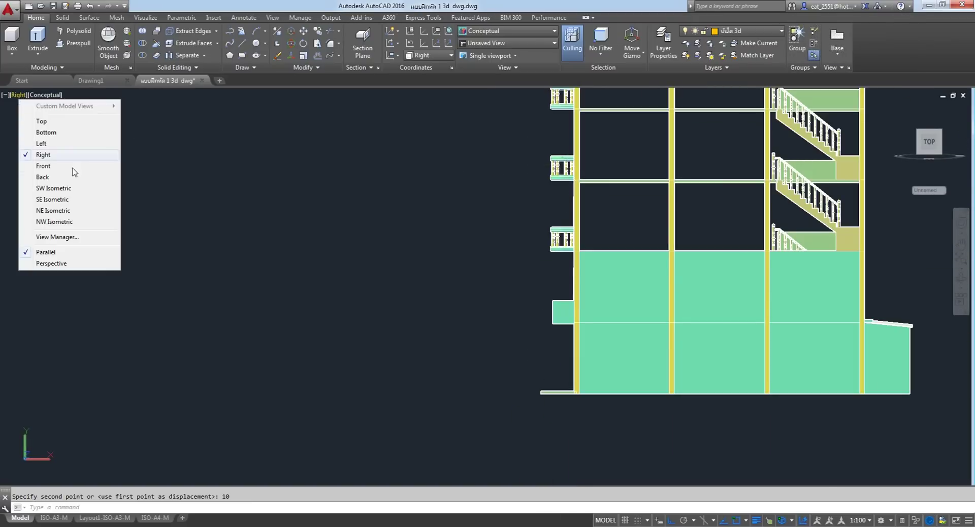
{"action": "left_click", "coordinate": [64, 200]}
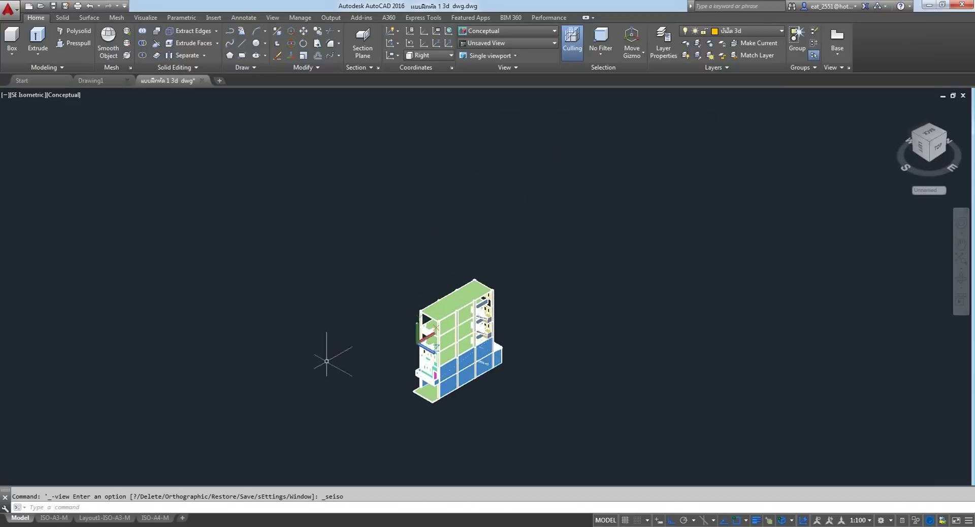
{"action": "scroll", "coordinate": [366, 381], "scroll_direction": "up", "scroll_amount": 2}
{"action": "scroll", "coordinate": [379, 379], "scroll_direction": "up", "scroll_amount": 3}
{"action": "scroll", "coordinate": [558, 249], "scroll_direction": "up", "scroll_amount": 3}
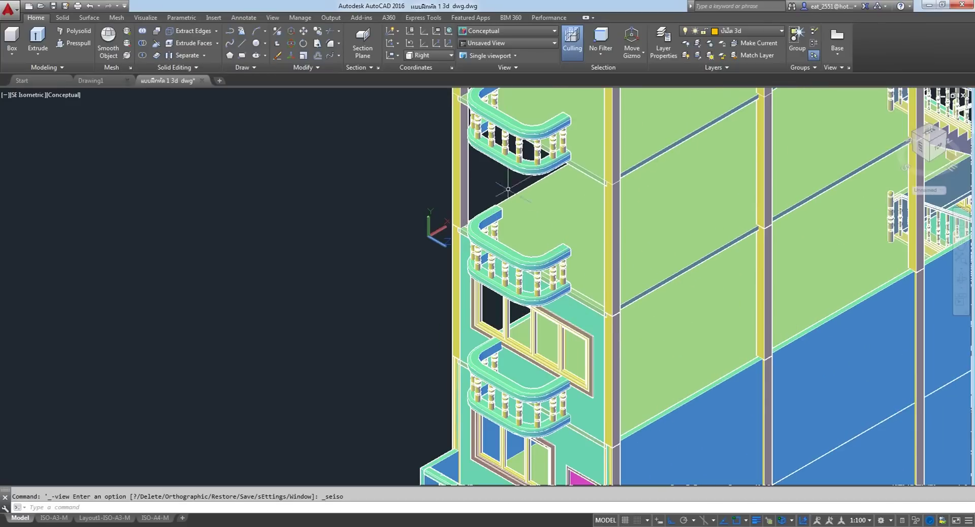
{"action": "scroll", "coordinate": [569, 375], "scroll_direction": "down", "scroll_amount": 3}
{"action": "scroll", "coordinate": [465, 316], "scroll_direction": "up", "scroll_amount": 5}
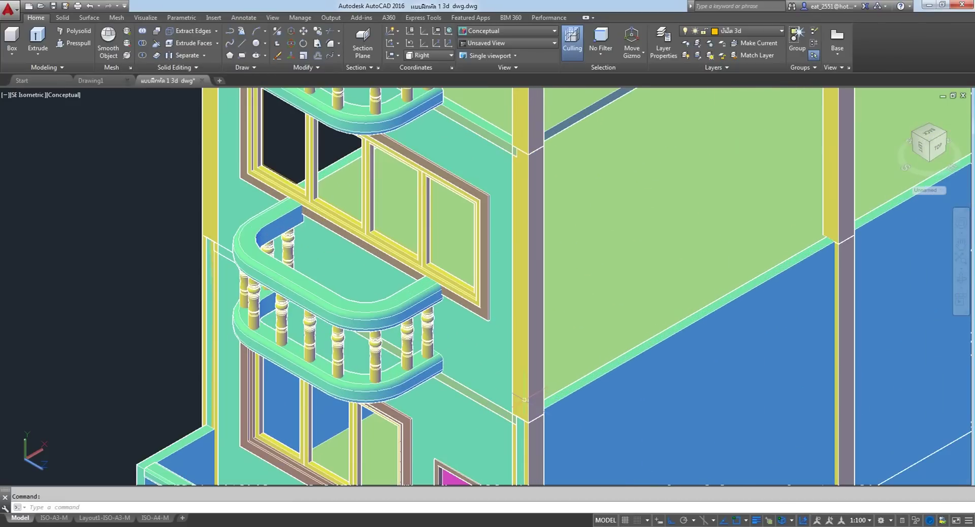
{"action": "scroll", "coordinate": [472, 311], "scroll_direction": "down", "scroll_amount": 4}
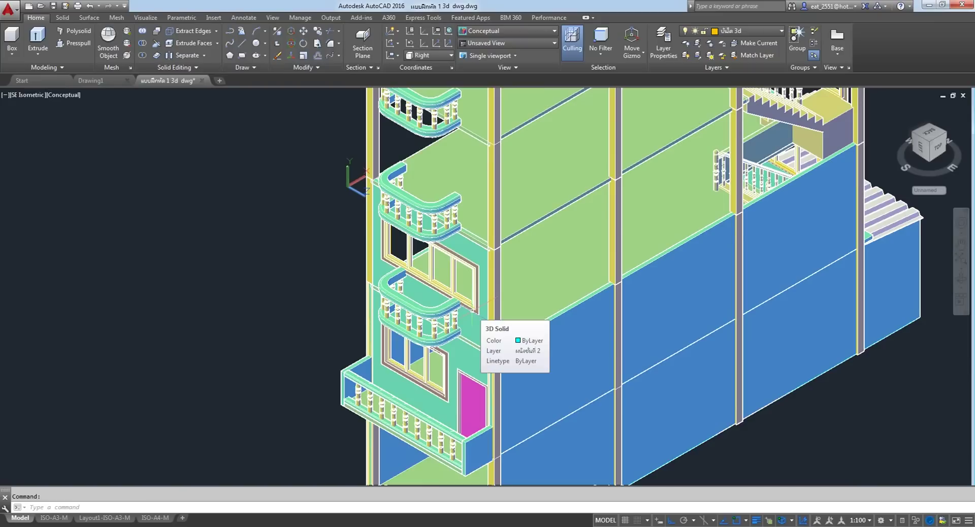
{"action": "scroll", "coordinate": [471, 314], "scroll_direction": "down", "scroll_amount": 1}
{"action": "scroll", "coordinate": [502, 333], "scroll_direction": "down", "scroll_amount": 2}
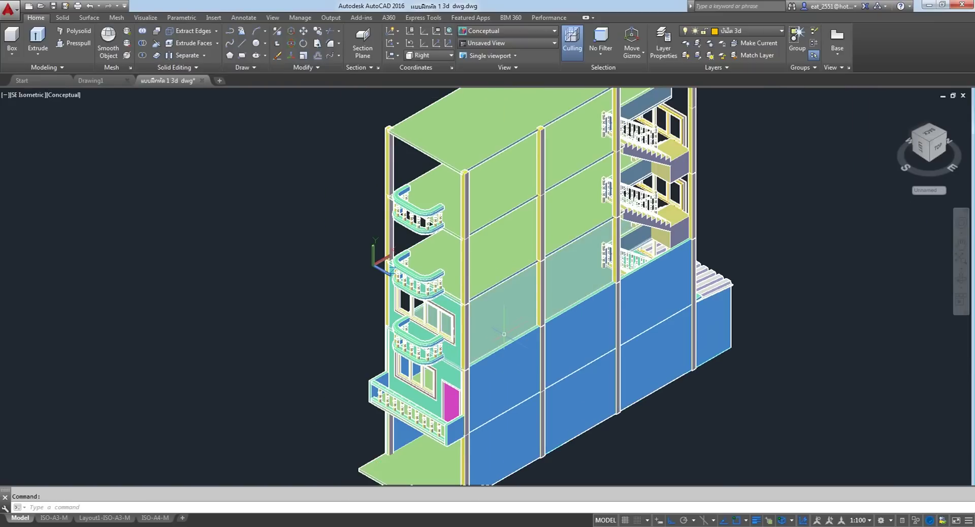
{"action": "scroll", "coordinate": [451, 351], "scroll_direction": "up", "scroll_amount": 3}
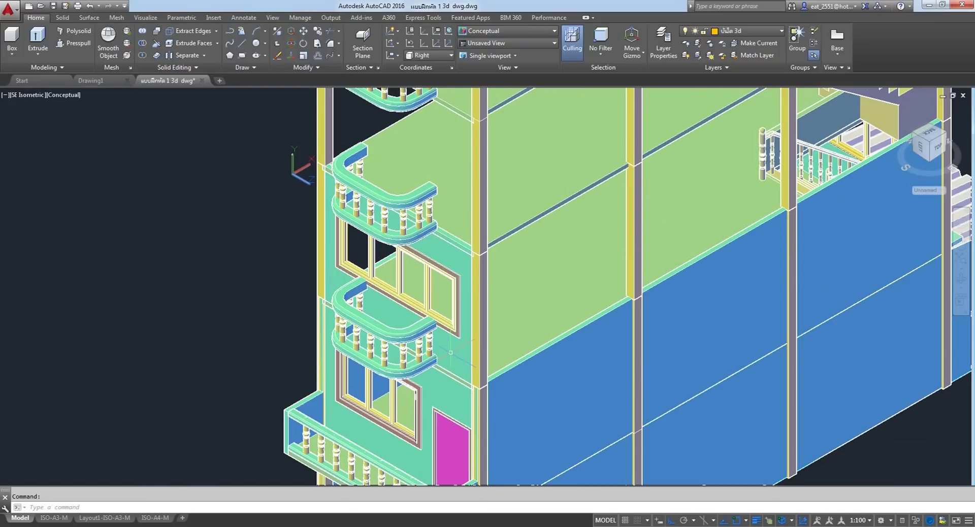
{"action": "scroll", "coordinate": [450, 352], "scroll_direction": "down", "scroll_amount": 1}
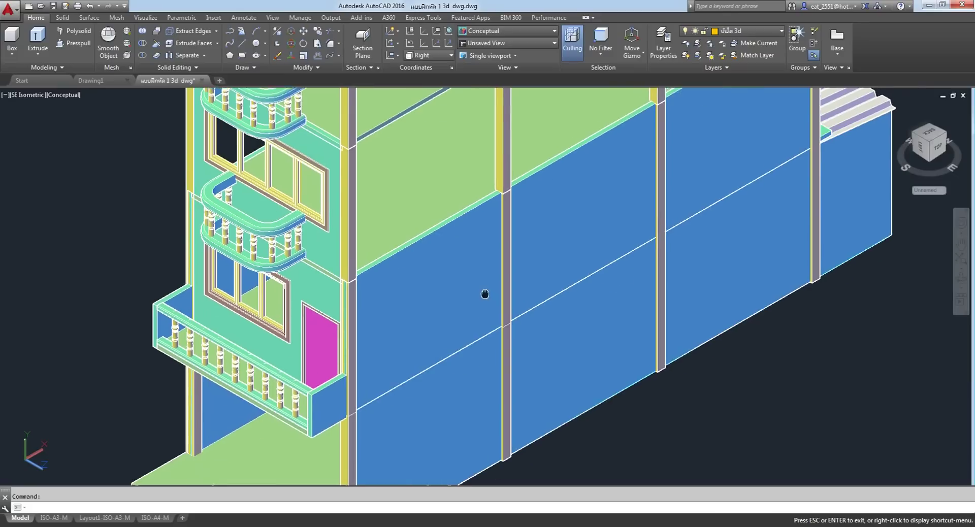
{"action": "scroll", "coordinate": [454, 269], "scroll_direction": "down", "scroll_amount": 2}
{"action": "scroll", "coordinate": [466, 263], "scroll_direction": "up", "scroll_amount": 1}
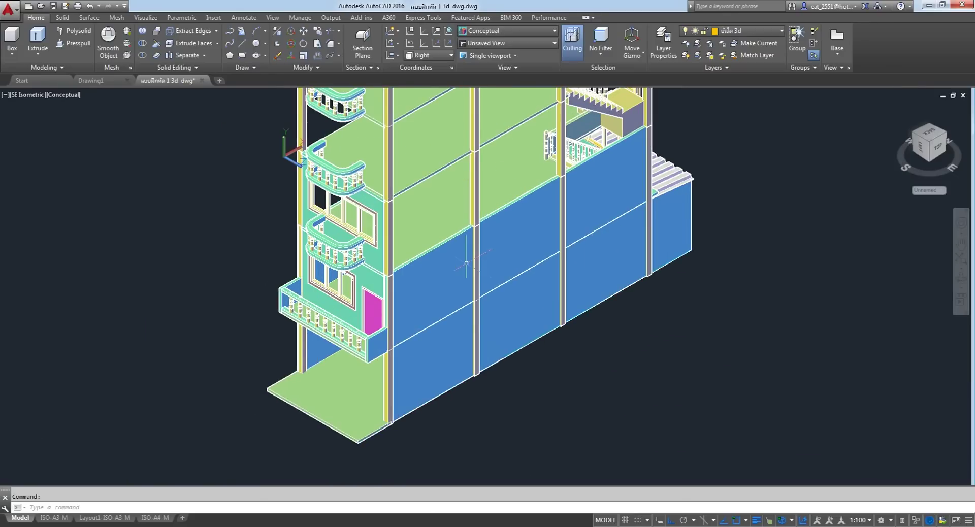
{"action": "left_click", "coordinate": [432, 297]}
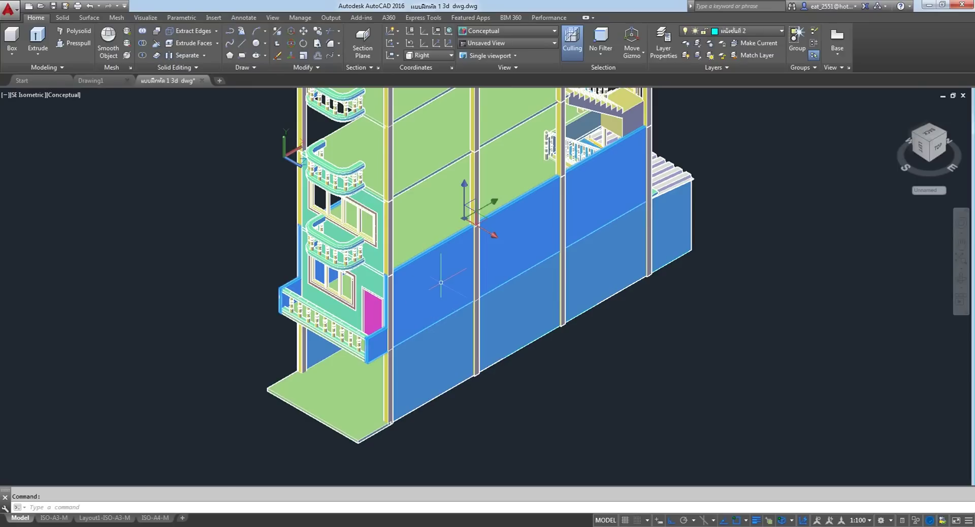
Add the upper wall panel and copy the blue U-shaped walls 20 units beside the house.
{"action": "left_click", "coordinate": [365, 163]}
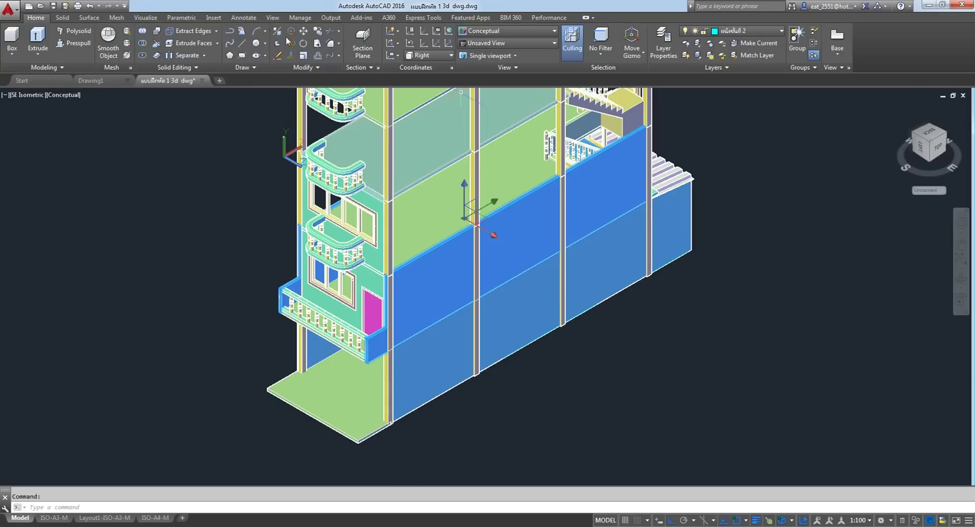
{"action": "left_click", "coordinate": [318, 34]}
{"action": "left_click", "coordinate": [796, 268]}
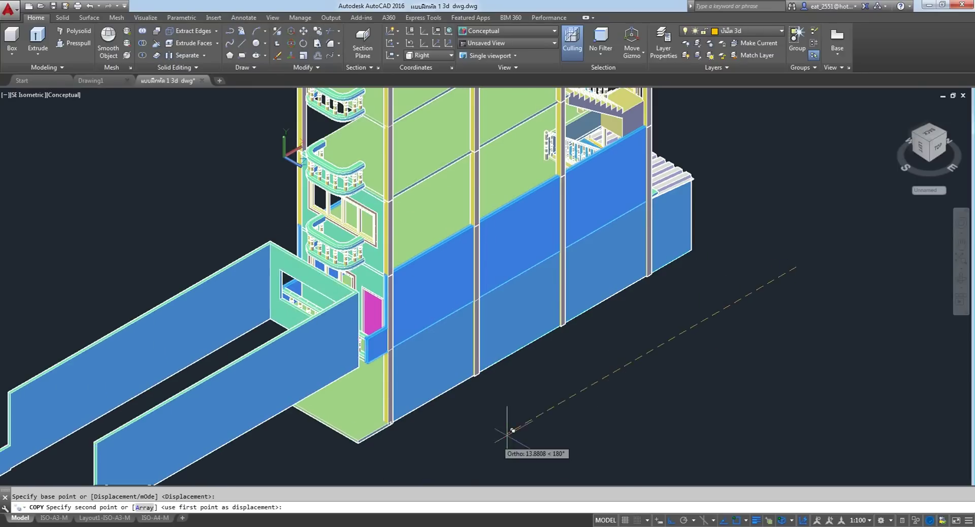
{"action": "middle_click_drag", "start_coordinate": [513, 430], "coordinate": [658, 305]}
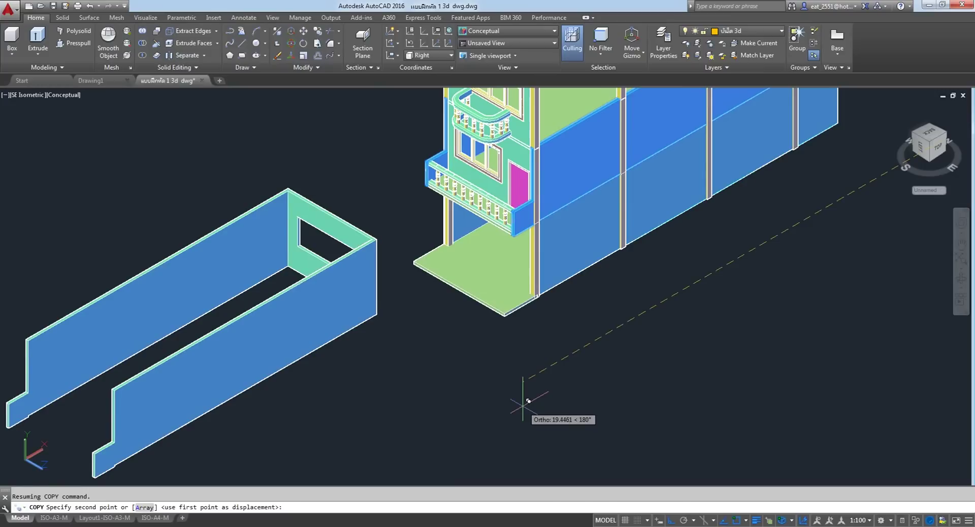
{"action": "type", "text": "20"}
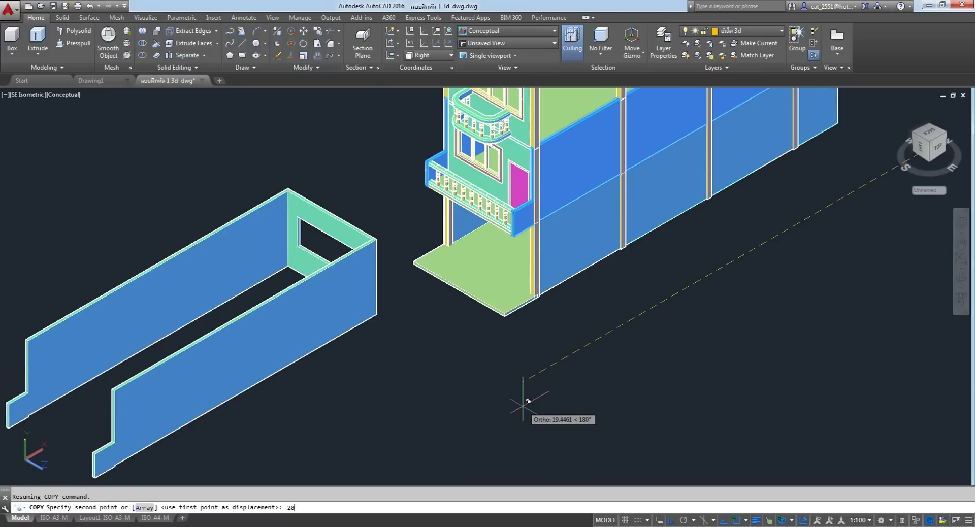
{"action": "key", "text": "Return"}
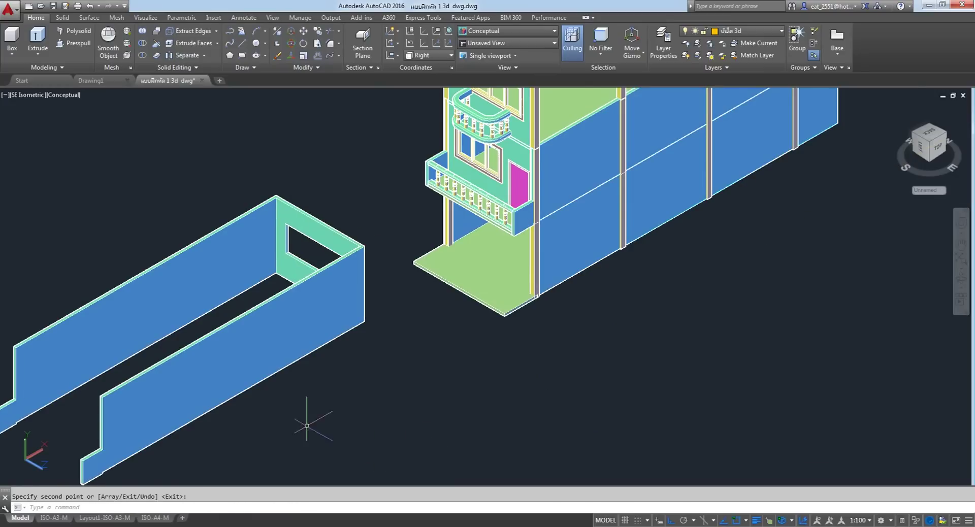
{"action": "key", "text": "Return"}
{"action": "middle_click_drag", "start_coordinate": [300, 403], "coordinate": [504, 322]}
{"action": "scroll", "coordinate": [320, 353], "scroll_direction": "up", "scroll_amount": 3}
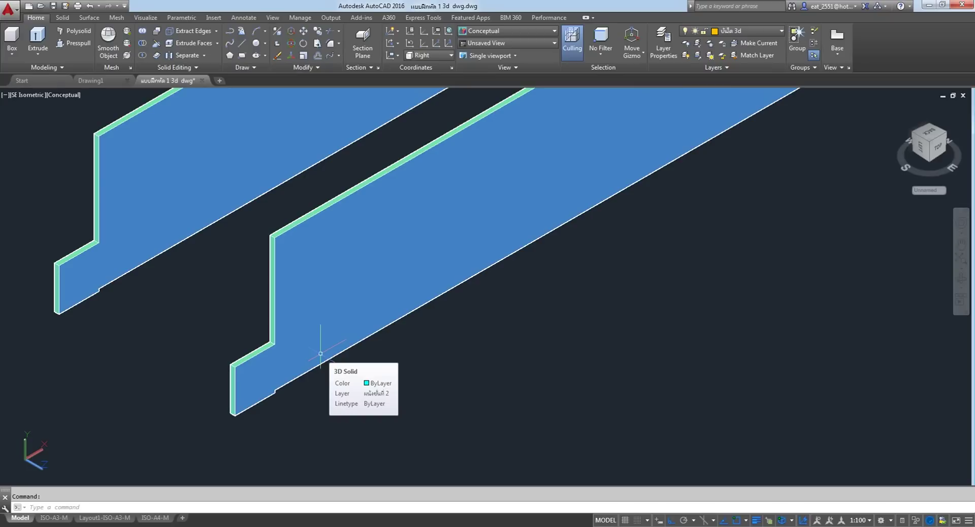
Presspull away the short end pieces of both copied side walls so they end square.
{"action": "scroll", "coordinate": [320, 354], "scroll_direction": "up", "scroll_amount": 4}
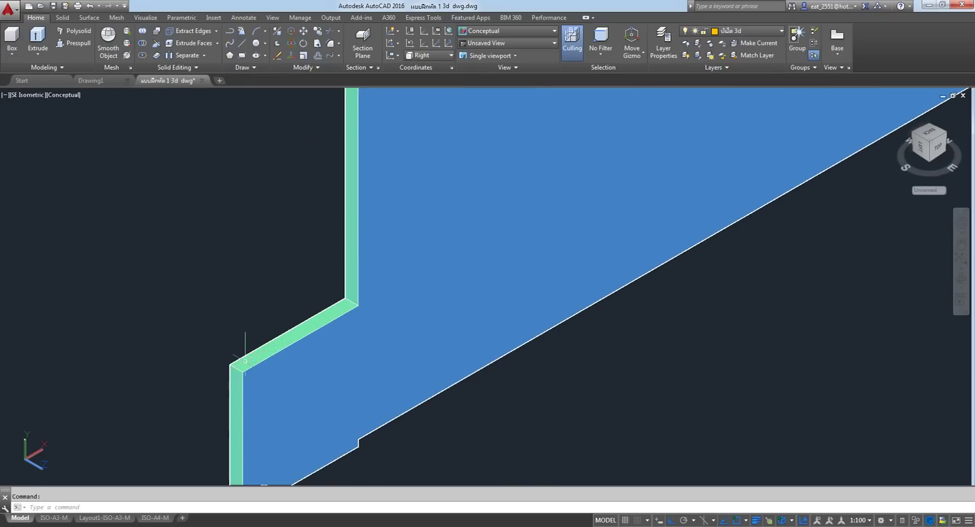
{"action": "scroll", "coordinate": [285, 375], "scroll_direction": "down", "scroll_amount": 3}
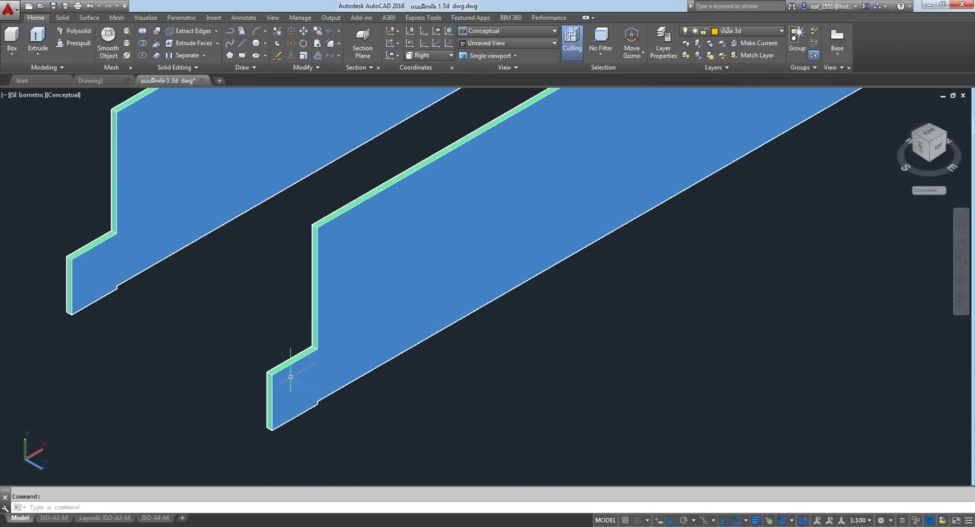
{"action": "left_click", "coordinate": [73, 43]}
{"action": "scroll", "coordinate": [297, 393], "scroll_direction": "up", "scroll_amount": 3}
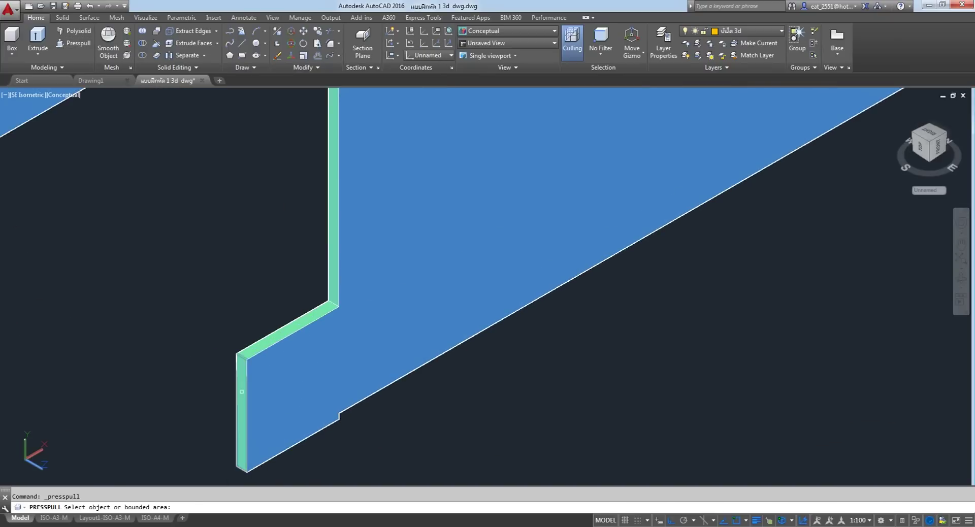
{"action": "left_click", "coordinate": [241, 406]}
{"action": "left_click", "coordinate": [339, 307]}
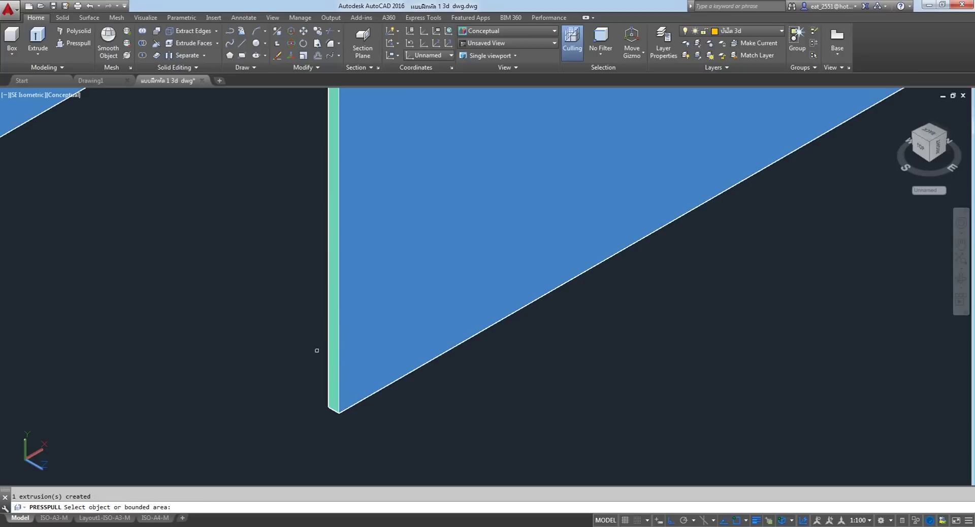
{"action": "scroll", "coordinate": [330, 307], "scroll_direction": "down", "scroll_amount": 3}
{"action": "scroll", "coordinate": [226, 310], "scroll_direction": "up", "scroll_amount": 3}
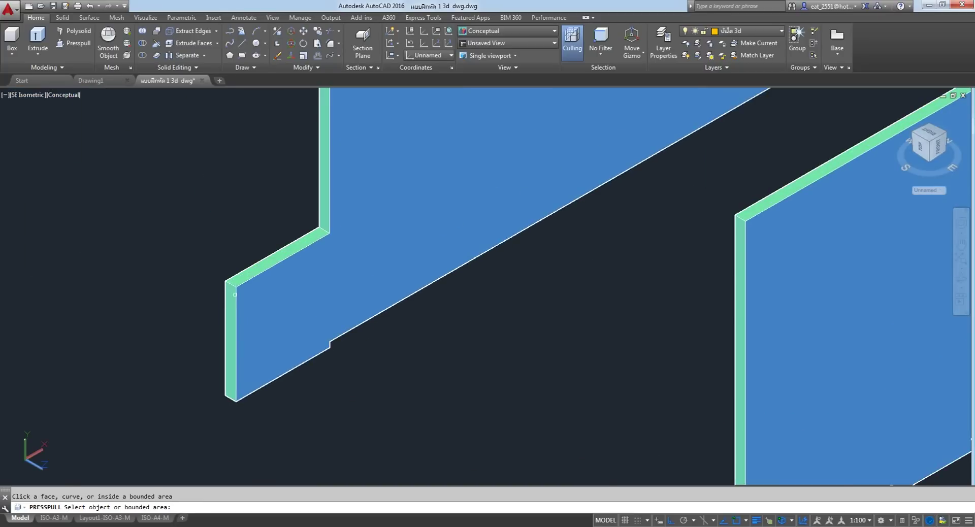
{"action": "left_click", "coordinate": [228, 312]}
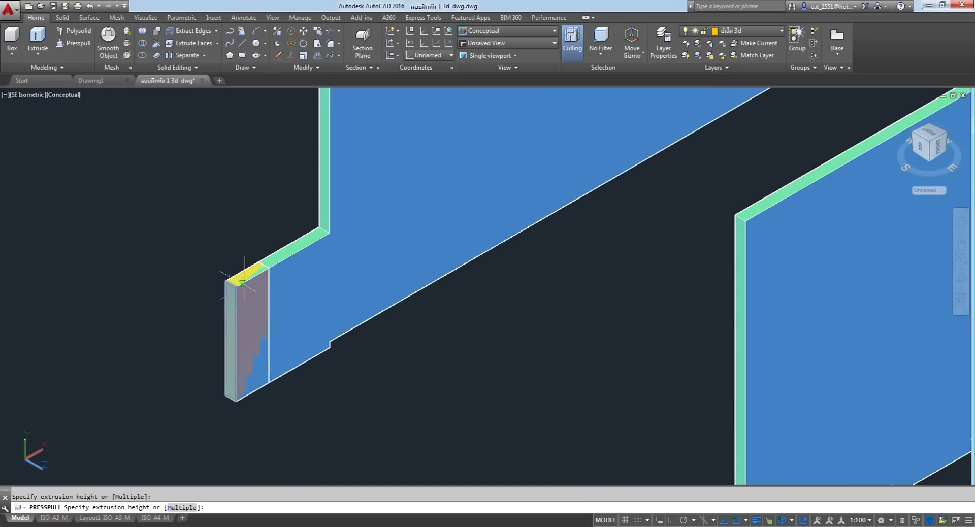
{"action": "left_click", "coordinate": [325, 230]}
{"action": "scroll", "coordinate": [229, 322], "scroll_direction": "down", "scroll_amount": 3}
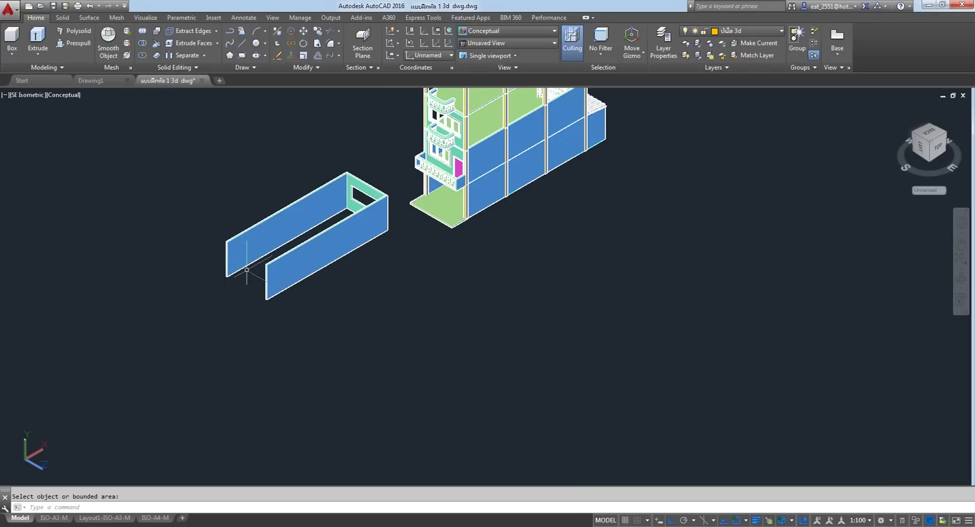
{"action": "mouse_move", "coordinate": [228, 323]}
{"action": "middle_mouse_down"}
{"action": "mouse_move", "coordinate": [282, 338]}
{"action": "mouse_move", "coordinate": [217, 400]}
{"action": "middle_mouse_up"}
{"action": "key", "text": "Escape"}
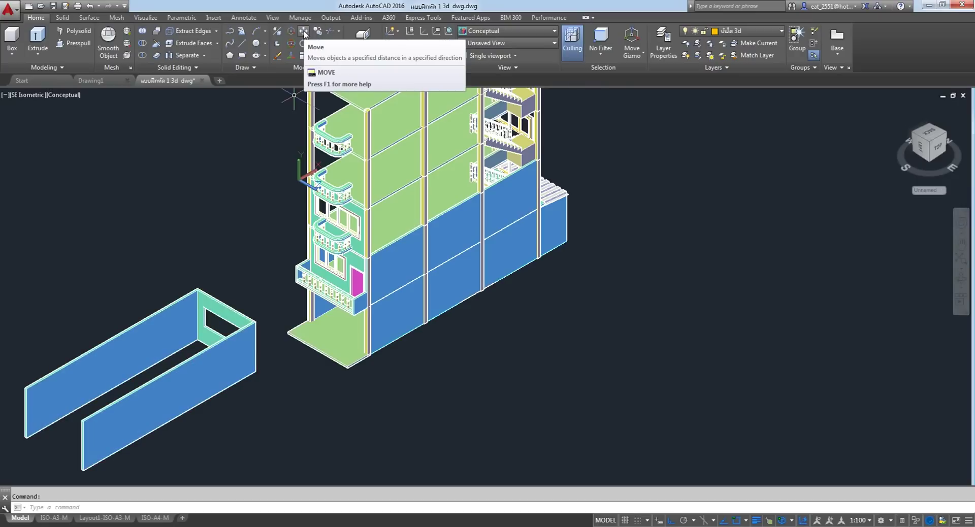
Raise the copied wall set 3 units, then view the model from the Right.
{"action": "scroll", "coordinate": [375, 304], "scroll_direction": "down", "scroll_amount": 2}
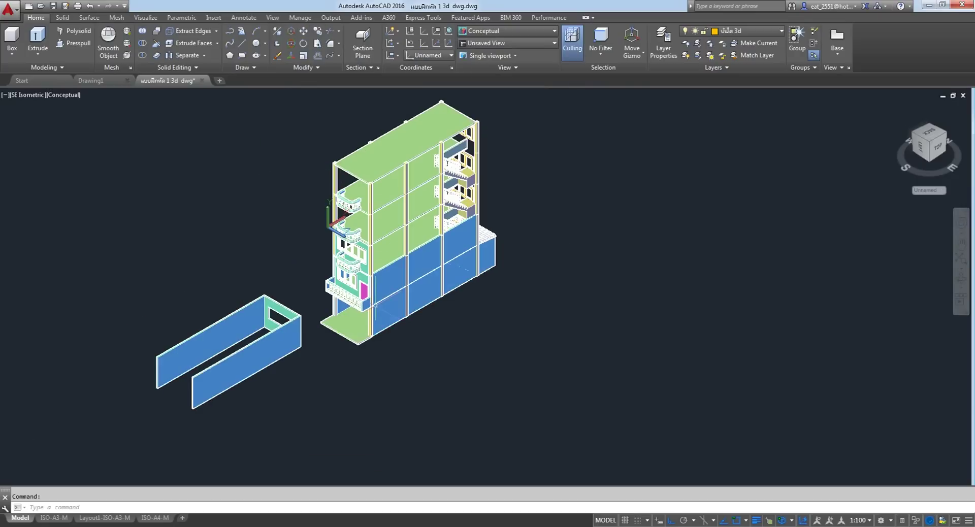
{"action": "left_click", "coordinate": [303, 33]}
{"action": "left_click", "coordinate": [300, 257]}
{"action": "left_click", "coordinate": [145, 452]}
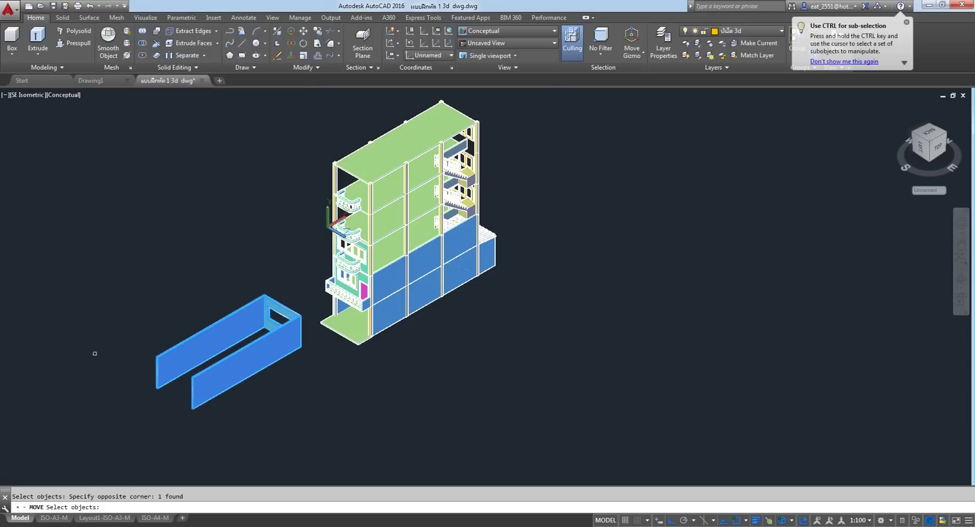
{"action": "key", "text": "Return"}
{"action": "left_click", "coordinate": [108, 373]}
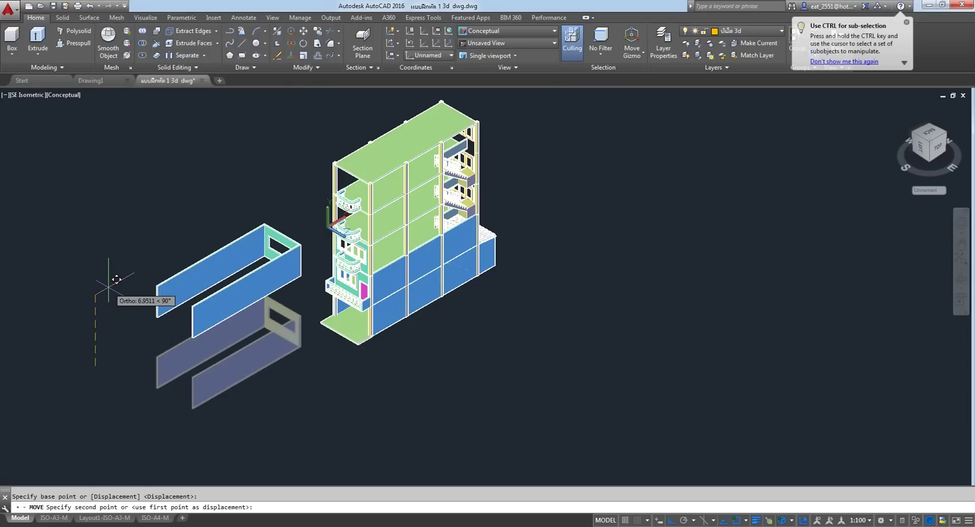
{"action": "type", "text": "3"}
{"action": "key", "text": "Return"}
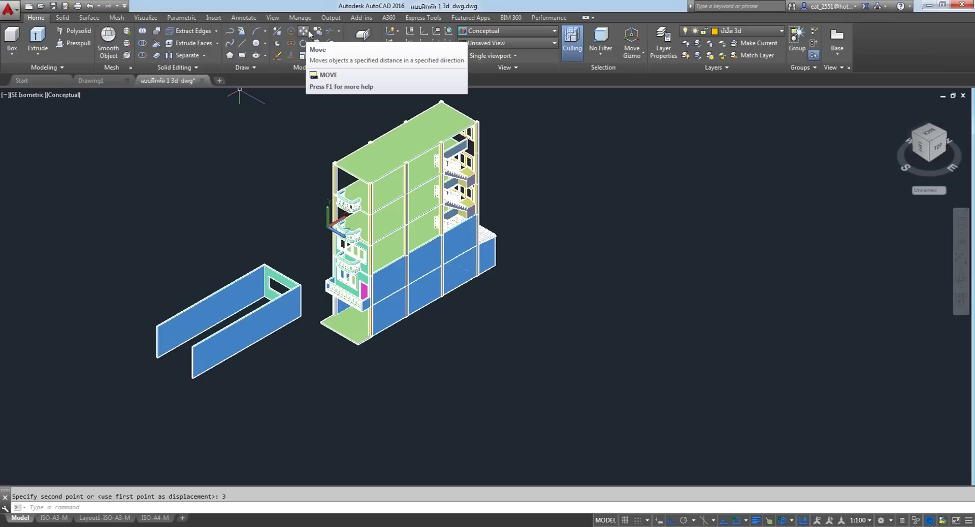
{"action": "left_click", "coordinate": [29, 94]}
{"action": "left_click", "coordinate": [53, 155]}
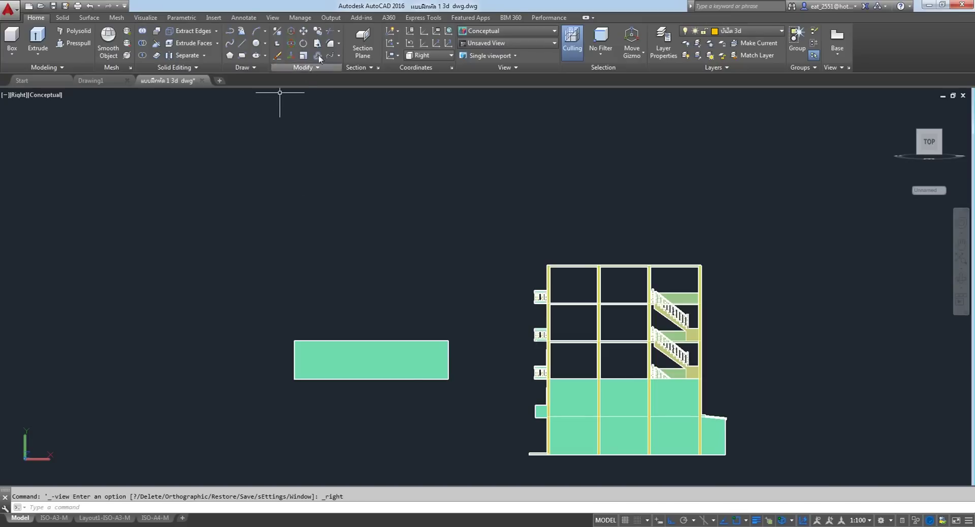
Copy the wall rectangle 3 and 6 units upward into three storeys.
{"action": "left_click", "coordinate": [322, 33]}
{"action": "left_click", "coordinate": [490, 301]}
{"action": "left_click", "coordinate": [217, 410]}
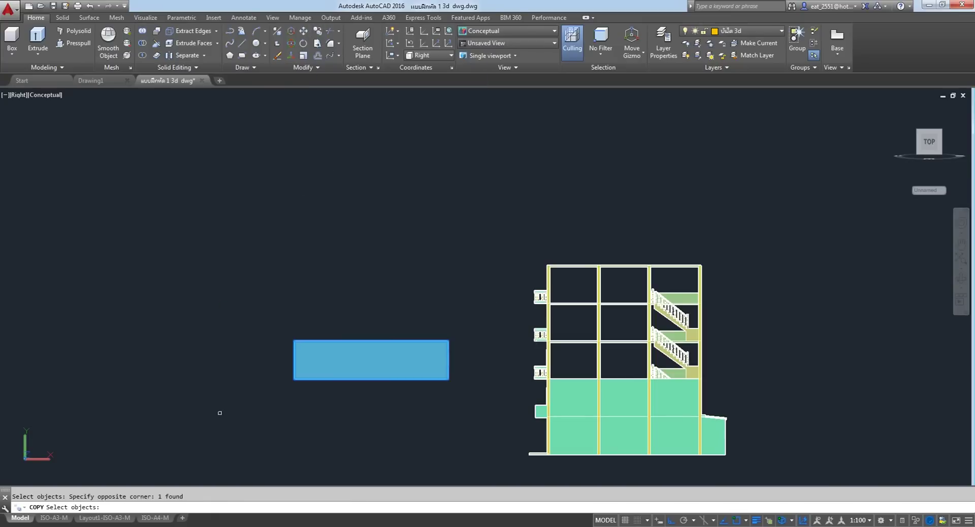
{"action": "key", "text": "Return"}
{"action": "left_click", "coordinate": [218, 403]}
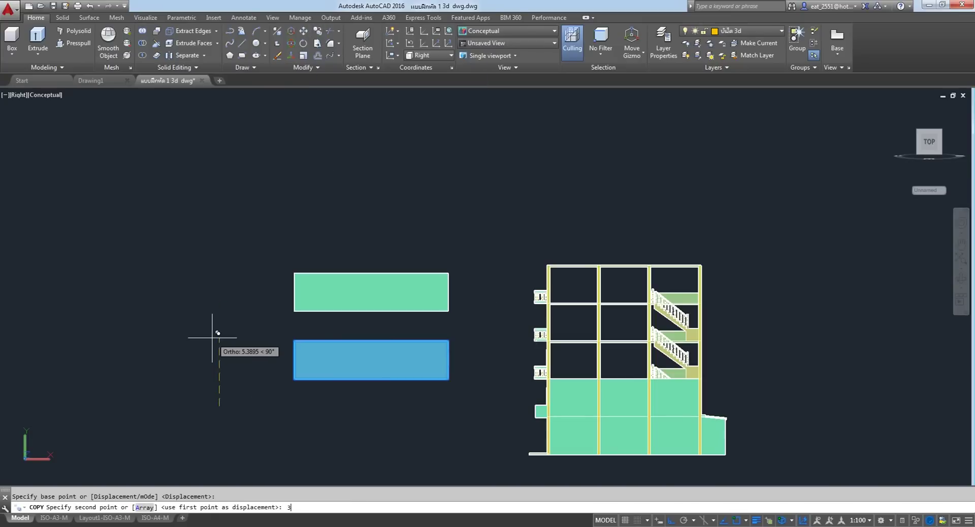
{"action": "key", "text": "Return"}
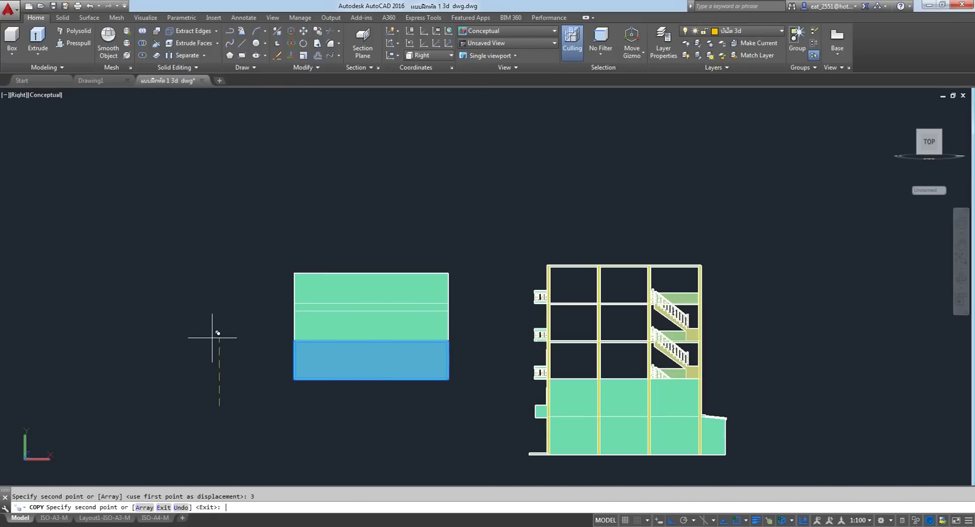
{"action": "type", "text": "6"}
{"action": "key", "text": "Return"}
{"action": "right_click", "coordinate": [213, 339]}
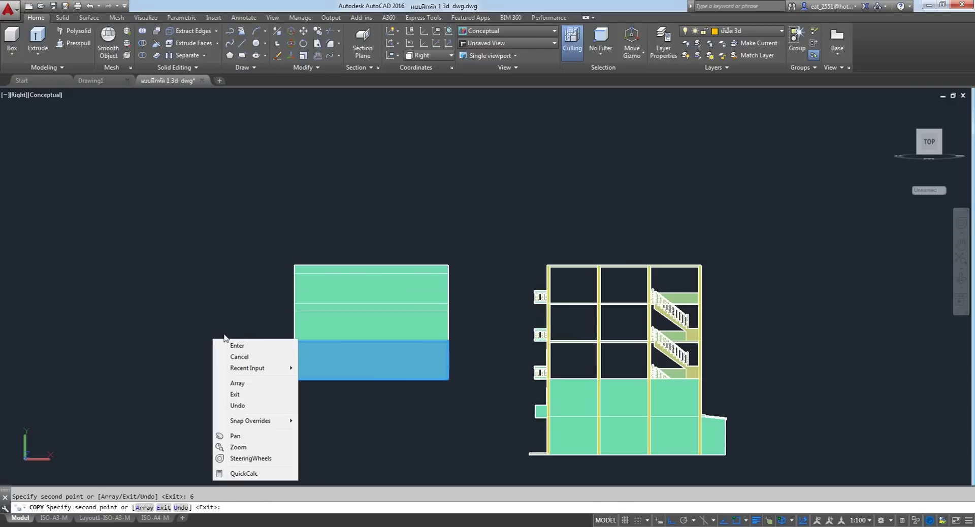
{"action": "left_click", "coordinate": [236, 346]}
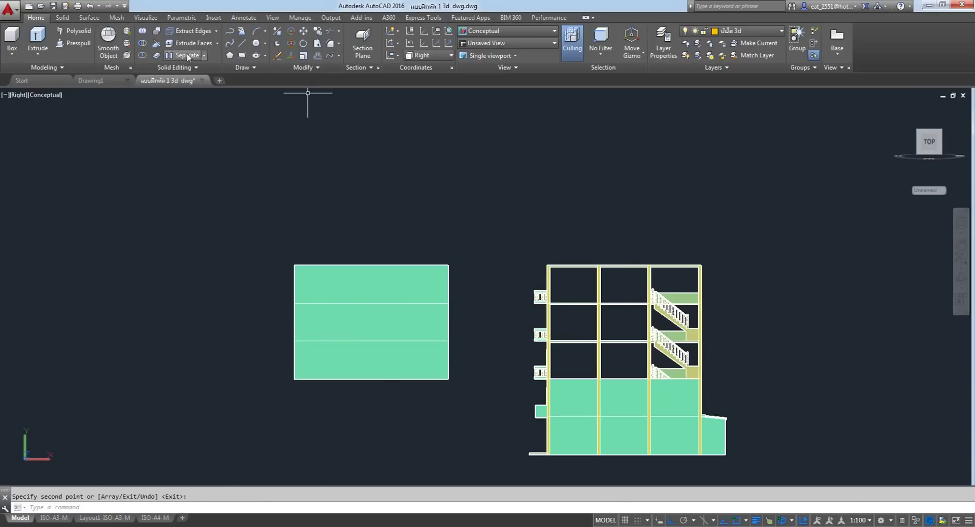
Move the stacked walls 20 units onto the building and return to SE Isometric.
{"action": "left_click", "coordinate": [304, 31]}
{"action": "left_click_drag", "start_coordinate": [503, 209], "coordinate": [224, 422]}
{"action": "key", "text": "Return"}
{"action": "left_click", "coordinate": [189, 222]}
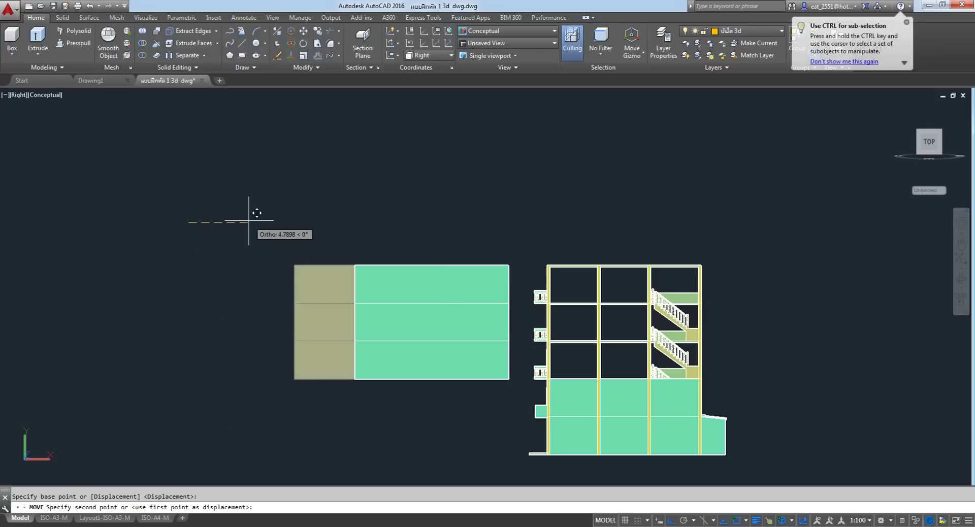
{"action": "type", "text": "20"}
{"action": "key", "text": "Return"}
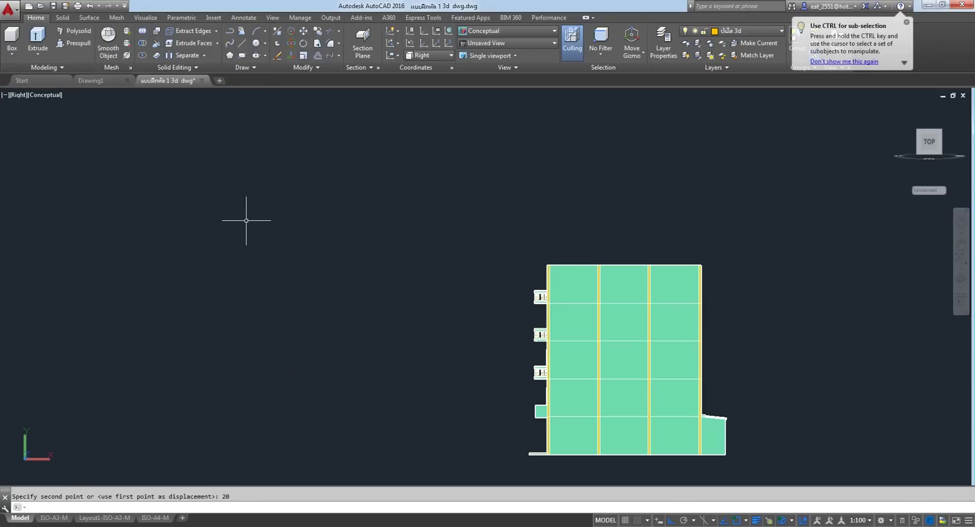
{"action": "left_click", "coordinate": [17, 97]}
{"action": "left_click", "coordinate": [51, 199]}
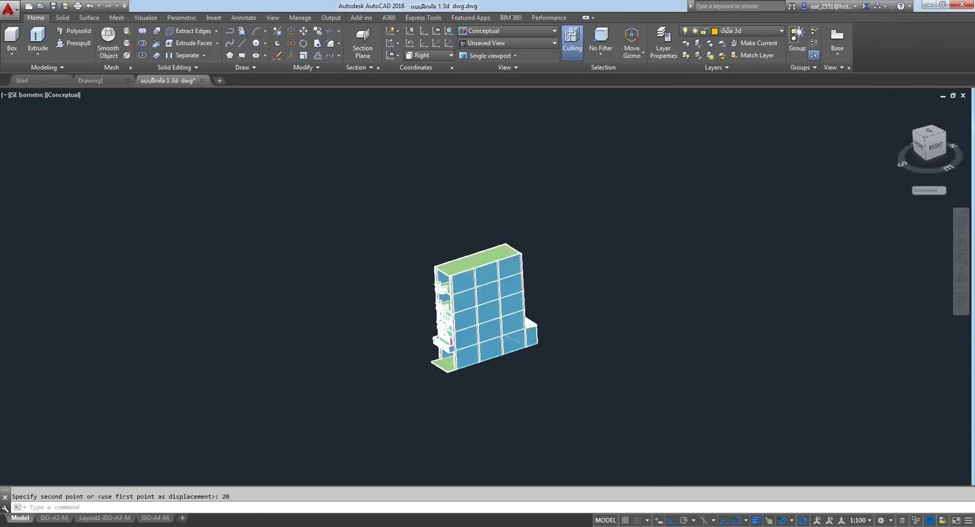
Zoom out to see the whole house with its full-height walls, then start a Move.
{"action": "scroll", "coordinate": [435, 365], "scroll_direction": "up", "scroll_amount": 5}
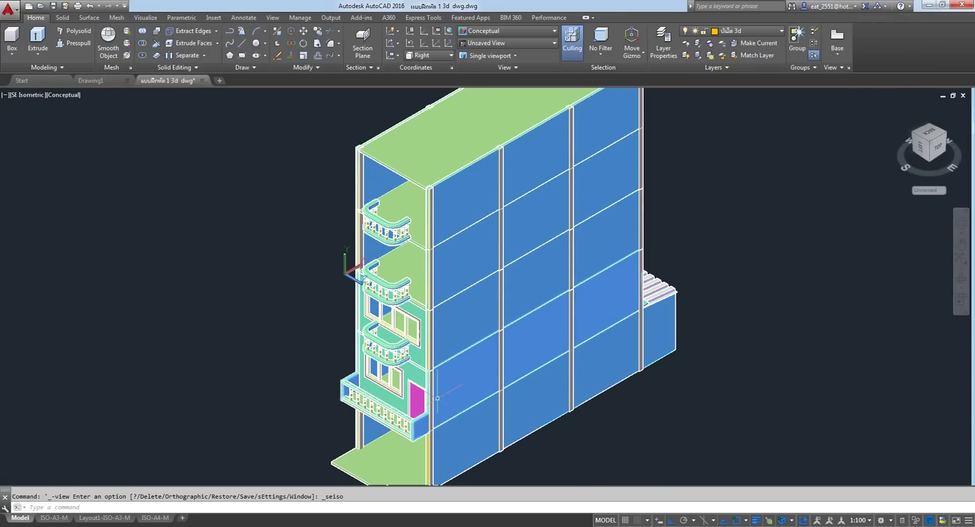
{"action": "scroll", "coordinate": [492, 248], "scroll_direction": "up", "scroll_amount": 3}
{"action": "scroll", "coordinate": [492, 248], "scroll_direction": "up", "scroll_amount": 5}
{"action": "scroll", "coordinate": [492, 248], "scroll_direction": "down", "scroll_amount": 5}
{"action": "key", "text": "Escape"}
{"action": "scroll", "coordinate": [492, 248], "scroll_direction": "down", "scroll_amount": 10}
{"action": "scroll", "coordinate": [483, 254], "scroll_direction": "up", "scroll_amount": 10}
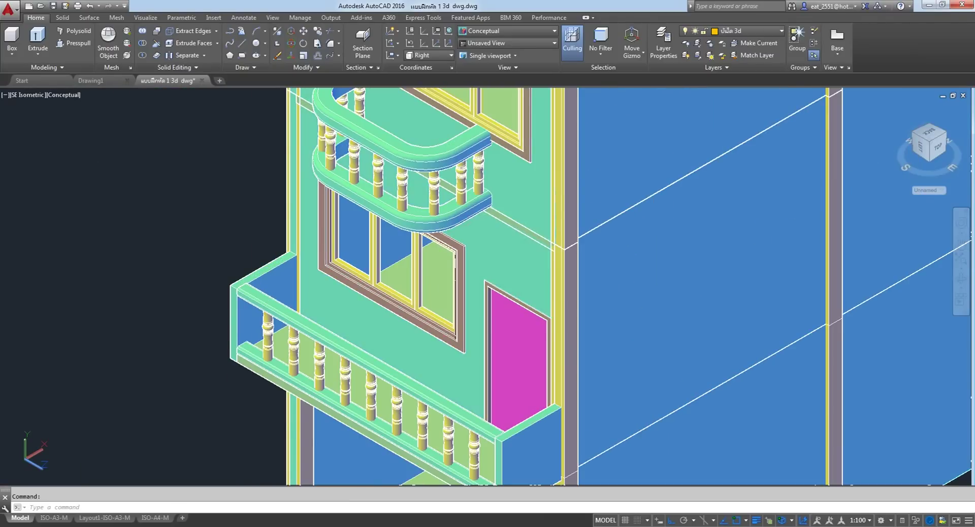
{"action": "scroll", "coordinate": [358, 323], "scroll_direction": "down", "scroll_amount": 10}
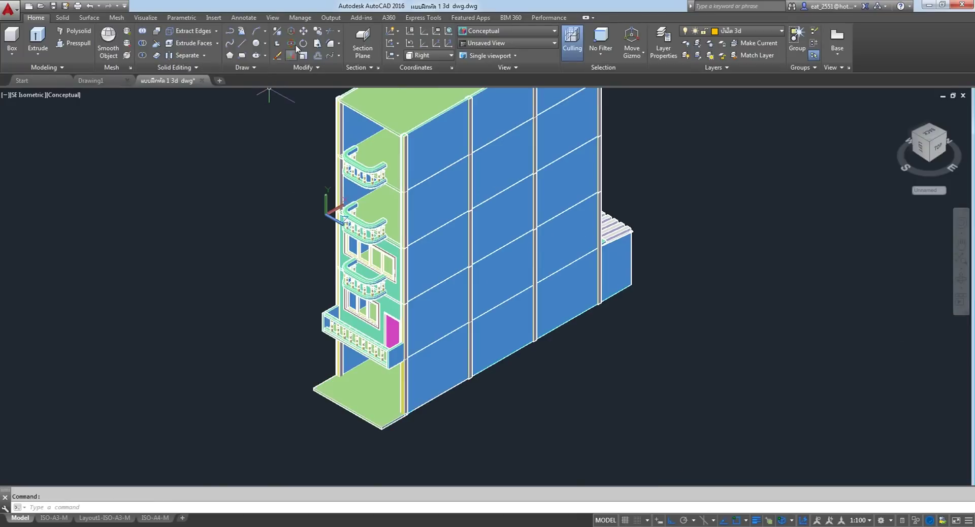
{"action": "left_click", "coordinate": [304, 32]}
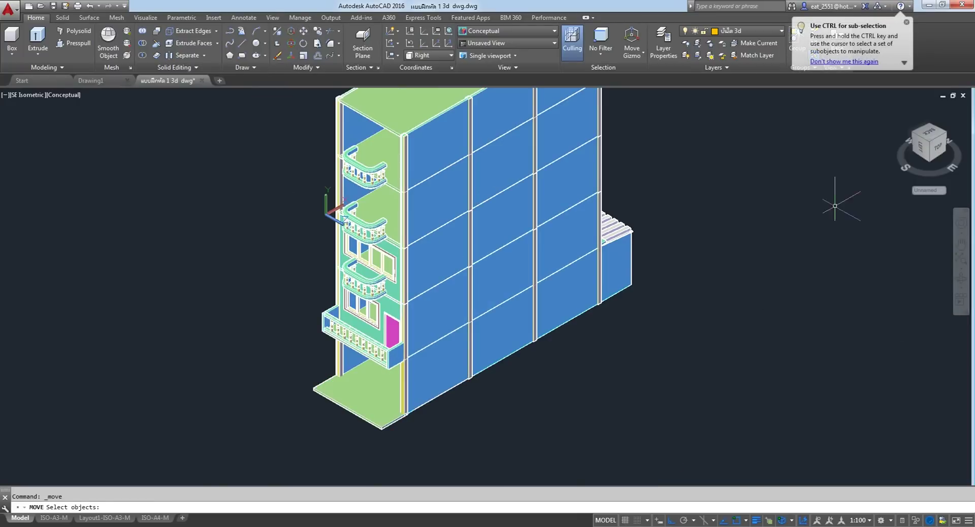
{"action": "left_click", "coordinate": [960, 280]}
Orbit over the building's top and pan down to the lower side windows.
{"action": "mouse_move", "coordinate": [505, 239]}
{"action": "left_mouse_down"}
{"action": "mouse_move", "coordinate": [429, 327]}
{"action": "mouse_move", "coordinate": [383, 300]}
{"action": "mouse_move", "coordinate": [395, 285]}
{"action": "left_mouse_up"}
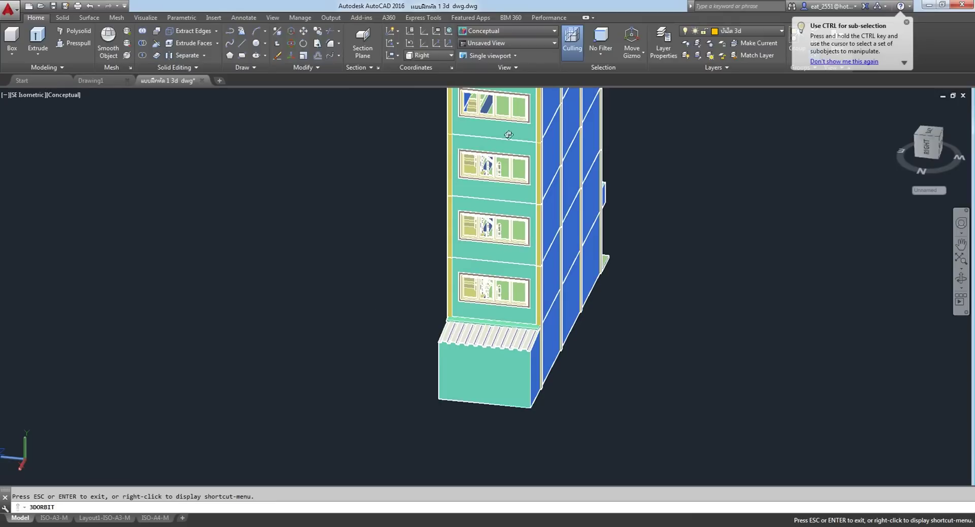
{"action": "left_click_drag", "start_coordinate": [508, 135], "coordinate": [431, 309]}
{"action": "scroll", "coordinate": [404, 255], "scroll_direction": "up", "scroll_amount": 3}
{"action": "scroll", "coordinate": [406, 264], "scroll_direction": "up", "scroll_amount": 2}
{"action": "scroll", "coordinate": [405, 263], "scroll_direction": "down", "scroll_amount": 1}
{"action": "scroll", "coordinate": [406, 254], "scroll_direction": "down", "scroll_amount": 2}
{"action": "scroll", "coordinate": [428, 308], "scroll_direction": "up", "scroll_amount": 3}
{"action": "middle_click_drag", "start_coordinate": [428, 308], "coordinate": [445, 260]}
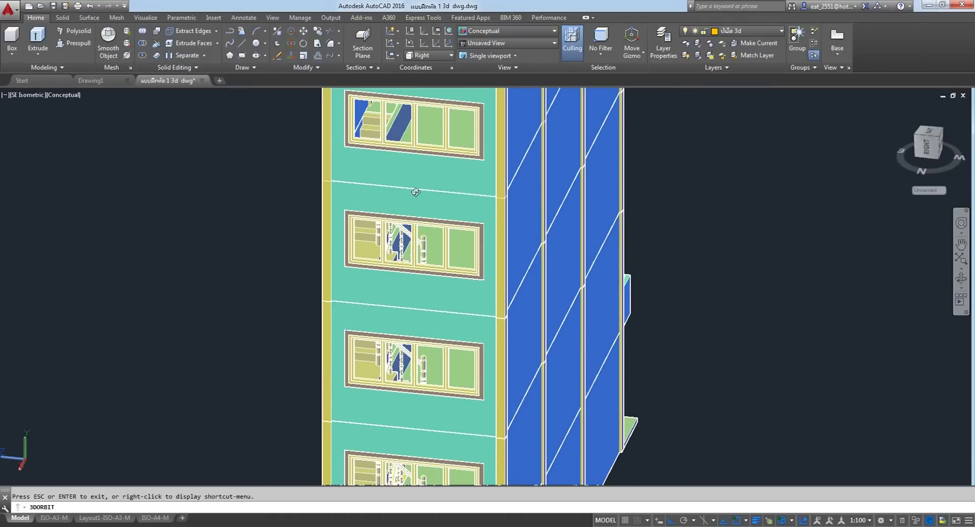
{"action": "scroll", "coordinate": [410, 203], "scroll_direction": "down", "scroll_amount": 2}
{"action": "scroll", "coordinate": [410, 199], "scroll_direction": "up", "scroll_amount": 3}
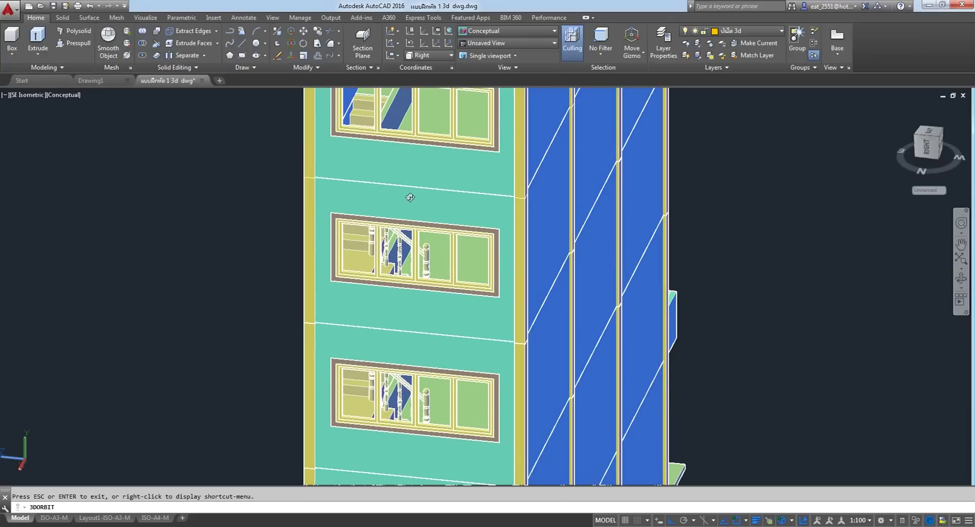
{"action": "scroll", "coordinate": [409, 197], "scroll_direction": "down", "scroll_amount": 2}
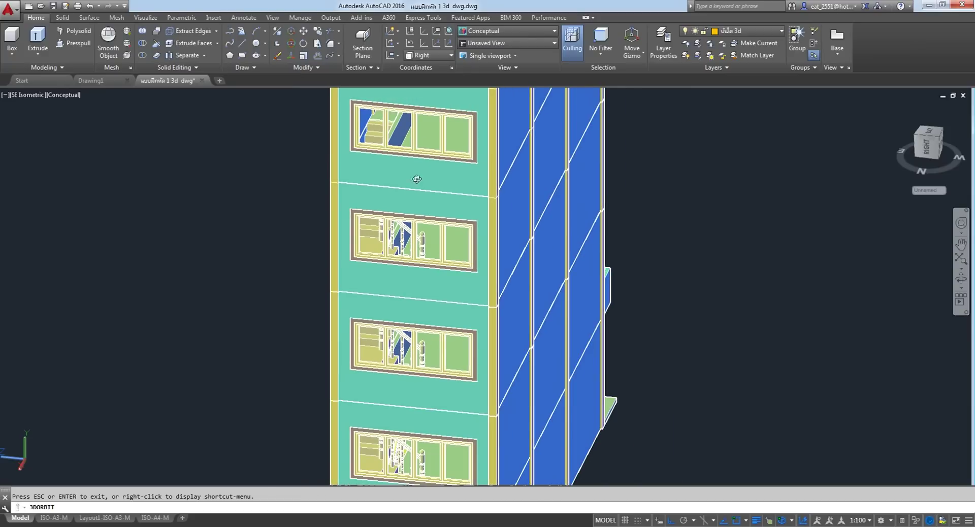
{"action": "scroll", "coordinate": [432, 191], "scroll_direction": "down", "scroll_amount": 2}
{"action": "scroll", "coordinate": [429, 366], "scroll_direction": "up", "scroll_amount": 1}
{"action": "scroll", "coordinate": [489, 202], "scroll_direction": "up", "scroll_amount": 1}
{"action": "scroll", "coordinate": [495, 211], "scroll_direction": "up", "scroll_amount": 2}
{"action": "scroll", "coordinate": [495, 211], "scroll_direction": "down", "scroll_amount": 2}
Reposition the view to centre the side windows.
{"action": "middle_click_drag", "start_coordinate": [560, 176], "coordinate": [335, 297]}
{"action": "scroll", "coordinate": [311, 278], "scroll_direction": "down", "scroll_amount": 1}
{"action": "scroll", "coordinate": [263, 207], "scroll_direction": "up", "scroll_amount": 2}
{"action": "scroll", "coordinate": [261, 202], "scroll_direction": "down", "scroll_amount": 1}
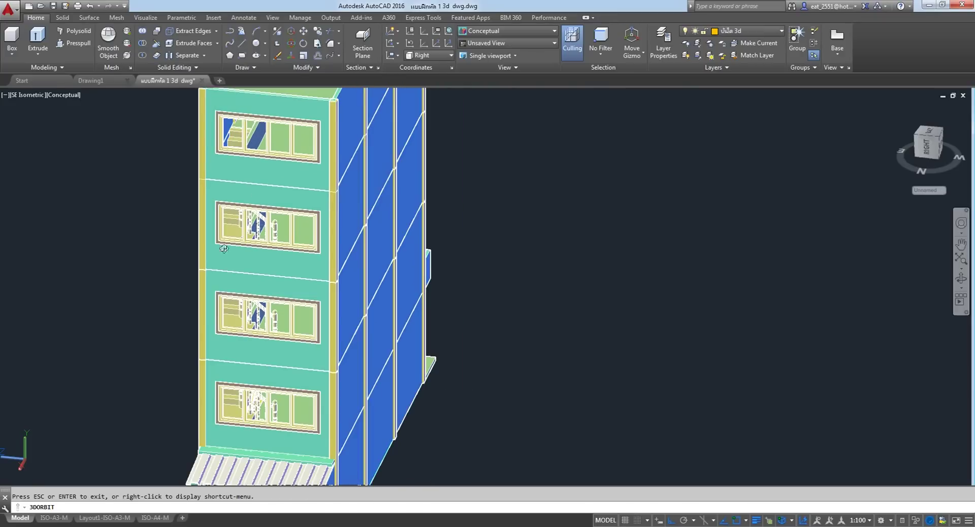
{"action": "middle_click_drag", "start_coordinate": [233, 262], "coordinate": [457, 269]}
{"action": "scroll", "coordinate": [382, 220], "scroll_direction": "down", "scroll_amount": 1}
{"action": "scroll", "coordinate": [401, 230], "scroll_direction": "up", "scroll_amount": 1}
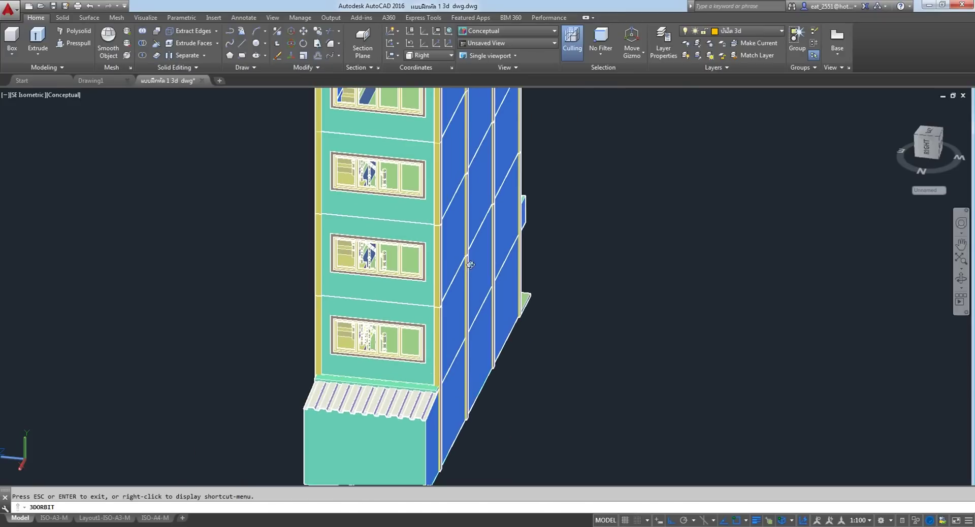
{"action": "middle_click_drag", "start_coordinate": [401, 230], "coordinate": [338, 202]}
{"action": "scroll", "coordinate": [420, 250], "scroll_direction": "up", "scroll_amount": 1}
Orbit round to the balcony face and end orbiting, keeping that view.
{"action": "mouse_move", "coordinate": [507, 328]}
{"action": "left_mouse_down"}
{"action": "mouse_move", "coordinate": [193, 327]}
{"action": "mouse_move", "coordinate": [290, 308]}
{"action": "left_mouse_up"}
{"action": "scroll", "coordinate": [441, 316], "scroll_direction": "up", "scroll_amount": 1}
{"action": "mouse_move", "coordinate": [294, 364]}
{"action": "left_mouse_down"}
{"action": "mouse_move", "coordinate": [298, 307]}
{"action": "mouse_move", "coordinate": [328, 324]}
{"action": "left_mouse_up"}
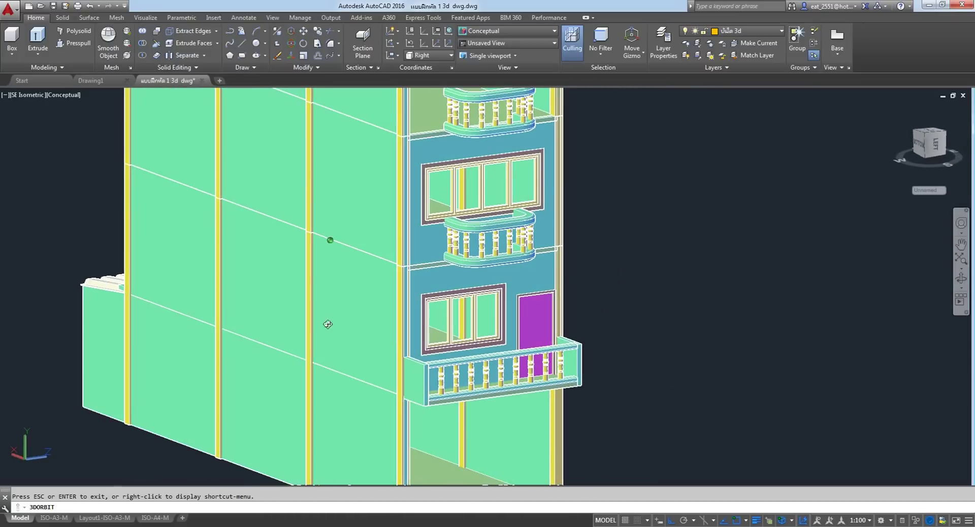
{"action": "scroll", "coordinate": [413, 272], "scroll_direction": "up", "scroll_amount": 1}
{"action": "scroll", "coordinate": [414, 272], "scroll_direction": "up", "scroll_amount": 1}
{"action": "scroll", "coordinate": [507, 239], "scroll_direction": "up", "scroll_amount": 1}
{"action": "right_click", "coordinate": [636, 194]}
{"action": "left_click", "coordinate": [661, 202]}
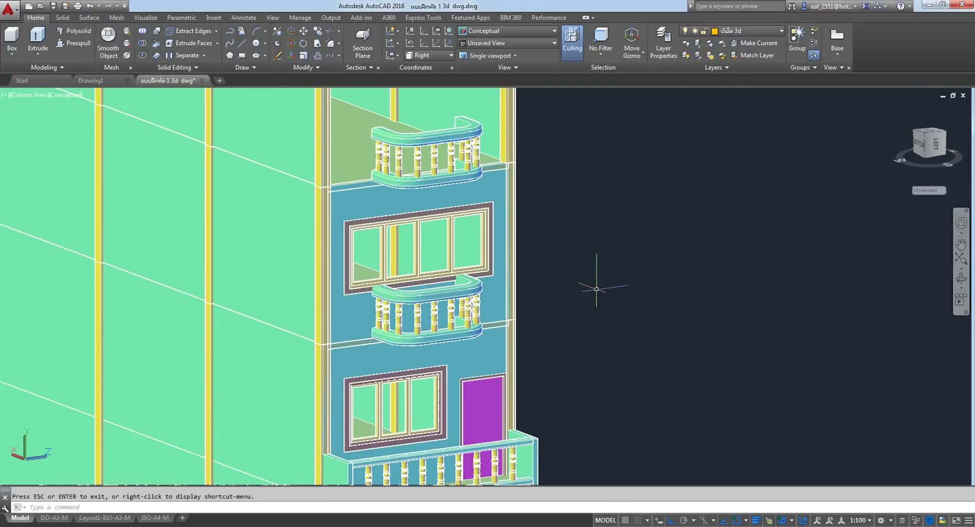
Switch to the Right elevation and centre it, enlarged, in the viewport.
{"action": "left_click", "coordinate": [31, 95]}
{"action": "left_click", "coordinate": [47, 154]}
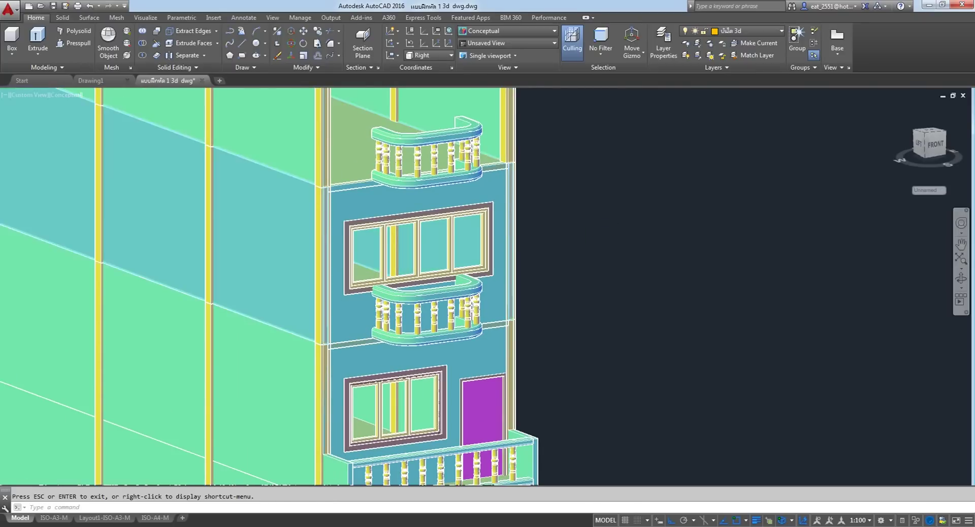
{"action": "scroll", "coordinate": [573, 457], "scroll_direction": "up", "scroll_amount": 3}
{"action": "mouse_move", "coordinate": [573, 457]}
{"action": "middle_mouse_down"}
{"action": "mouse_move", "coordinate": [573, 331]}
{"action": "mouse_move", "coordinate": [540, 218]}
{"action": "middle_mouse_up"}
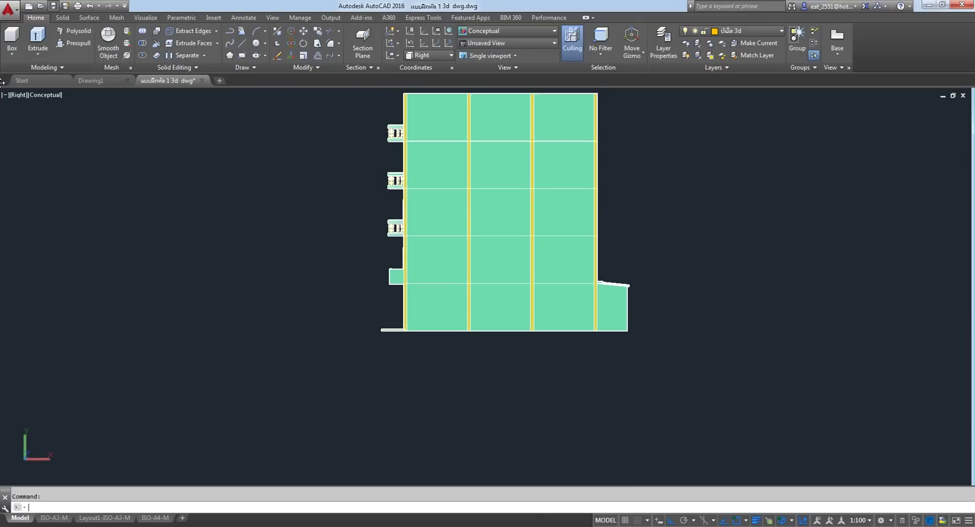
Save the drawing and display the model in 2D Wireframe.
{"action": "key", "text": "ctrl+s"}
{"action": "left_click", "coordinate": [44, 95]}
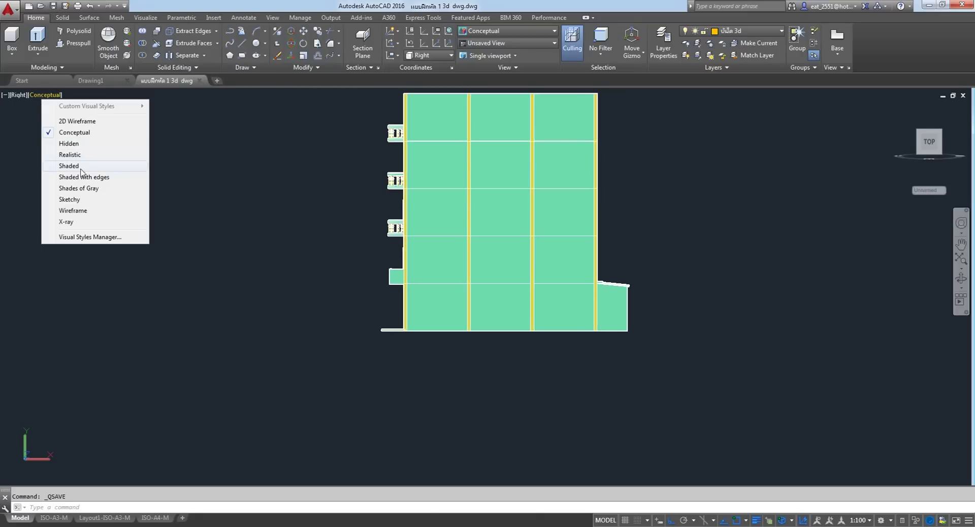
{"action": "left_click", "coordinate": [77, 121]}
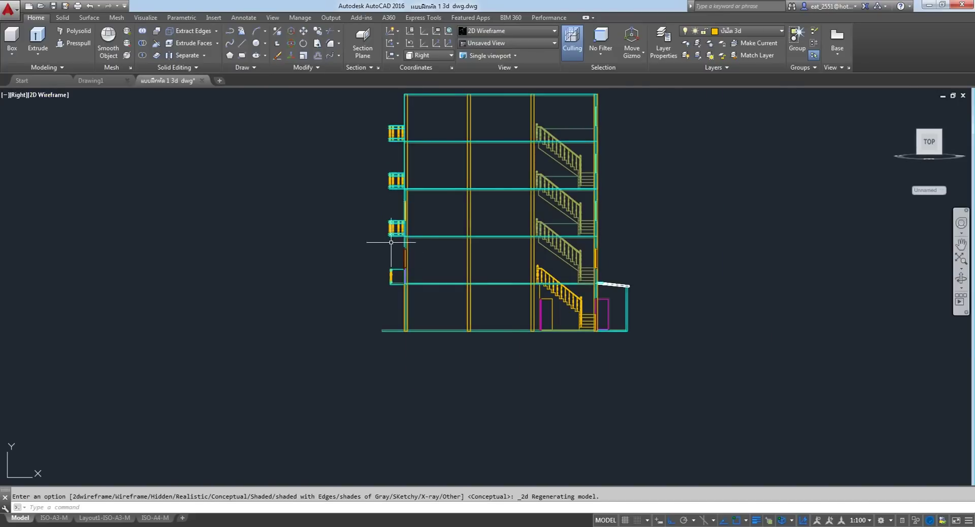
Zoom in on the balconies and start copying the side window post.
{"action": "scroll", "coordinate": [457, 272], "scroll_direction": "up", "scroll_amount": 3}
{"action": "scroll", "coordinate": [457, 396], "scroll_direction": "down", "scroll_amount": 1}
{"action": "scroll", "coordinate": [396, 283], "scroll_direction": "up", "scroll_amount": 3}
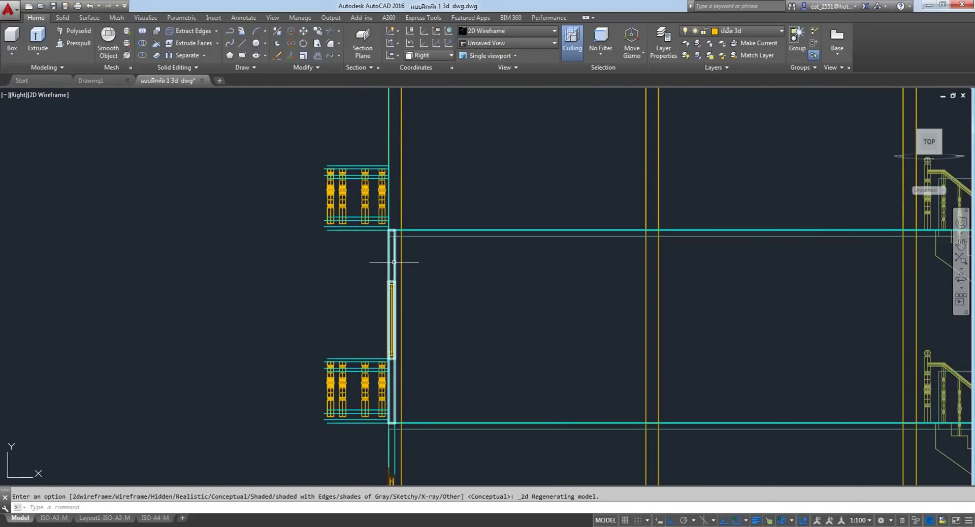
{"action": "left_click", "coordinate": [394, 261]}
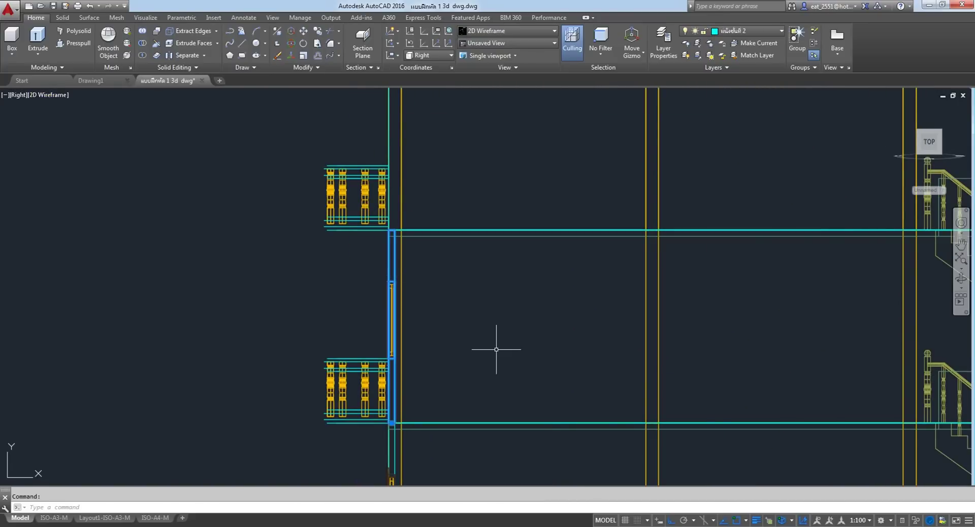
{"action": "left_click", "coordinate": [317, 31]}
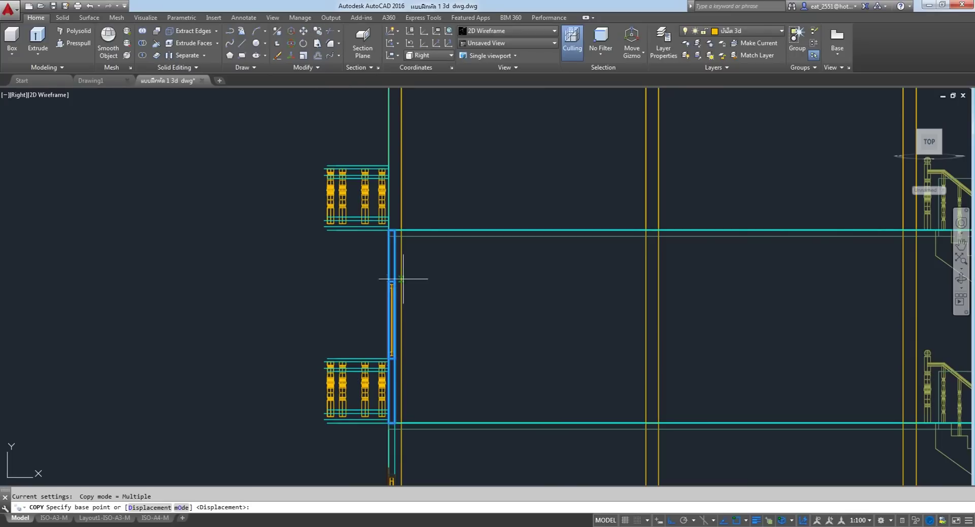
Restart COPY and window-select the whole side window as the objects to copy.
{"action": "key", "text": "Escape"}
{"action": "left_click", "coordinate": [319, 33]}
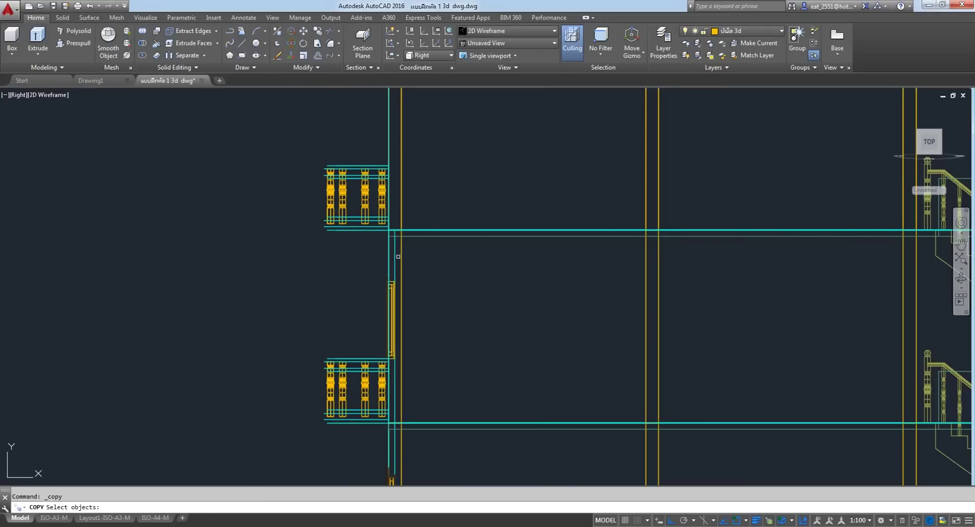
{"action": "left_click", "coordinate": [394, 256]}
{"action": "scroll", "coordinate": [424, 105], "scroll_direction": "up", "scroll_amount": 5}
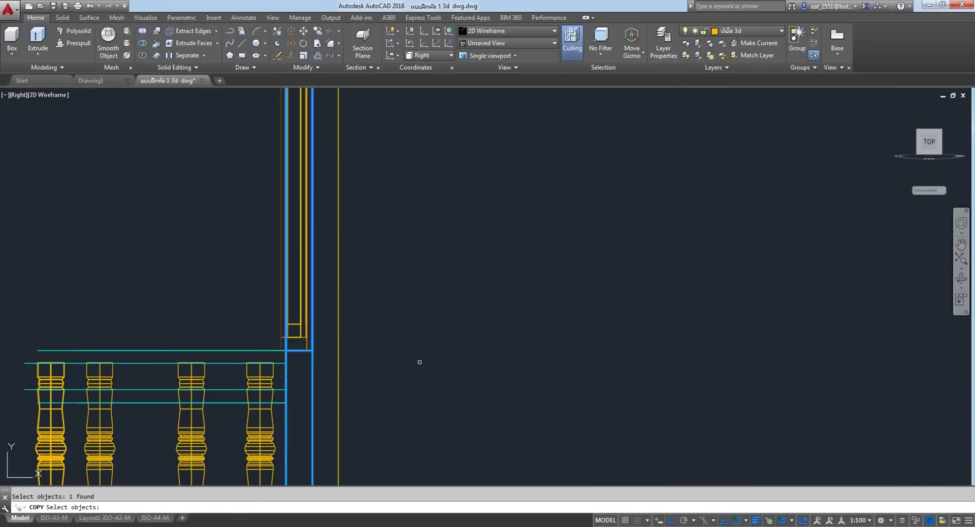
{"action": "middle_click_drag", "start_coordinate": [420, 362], "coordinate": [482, 403]}
{"action": "scroll", "coordinate": [482, 374], "scroll_direction": "up", "scroll_amount": 1}
{"action": "scroll", "coordinate": [483, 375], "scroll_direction": "down", "scroll_amount": 1}
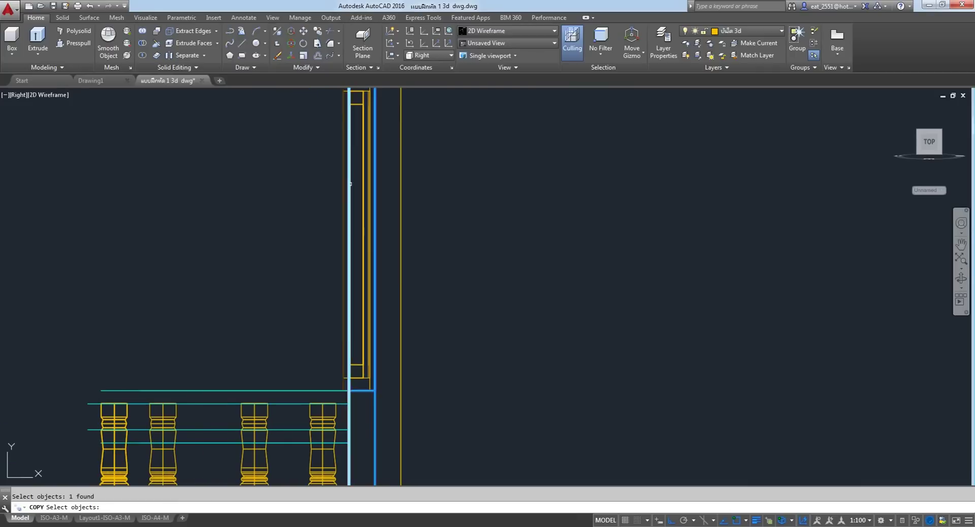
{"action": "scroll", "coordinate": [351, 184], "scroll_direction": "down", "scroll_amount": 2}
{"action": "middle_click_drag", "start_coordinate": [327, 110], "coordinate": [318, 158]}
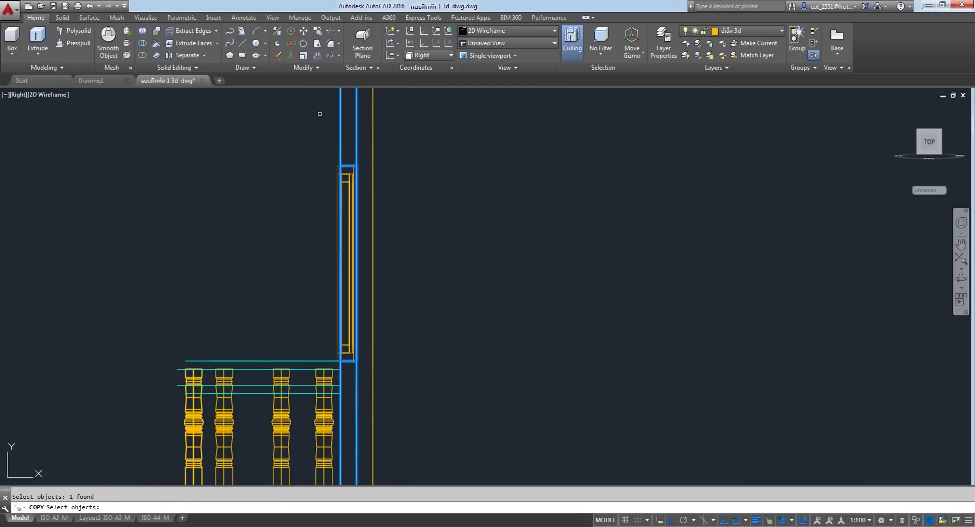
{"action": "left_click", "coordinate": [307, 115]}
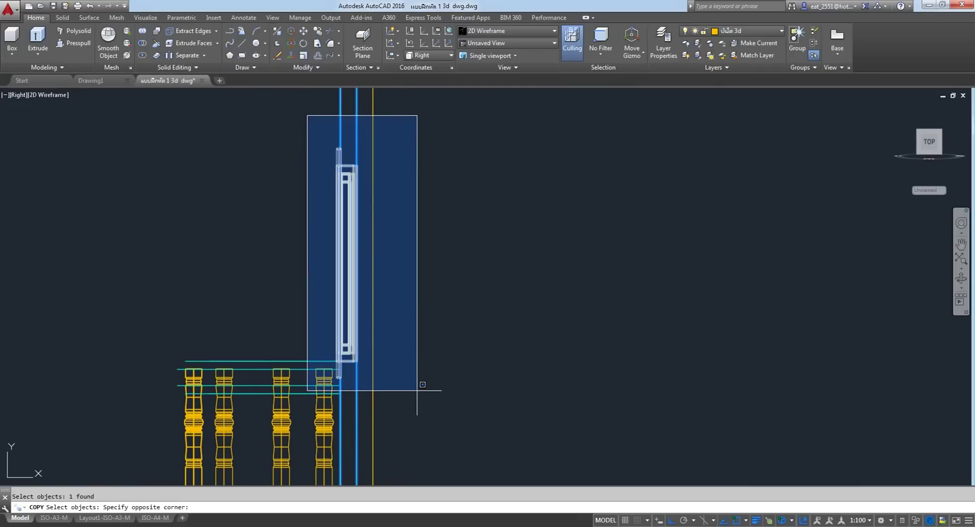
{"action": "left_click", "coordinate": [417, 390]}
{"action": "scroll", "coordinate": [416, 392], "scroll_direction": "down", "scroll_amount": 2}
{"action": "scroll", "coordinate": [416, 391], "scroll_direction": "down", "scroll_amount": 2}
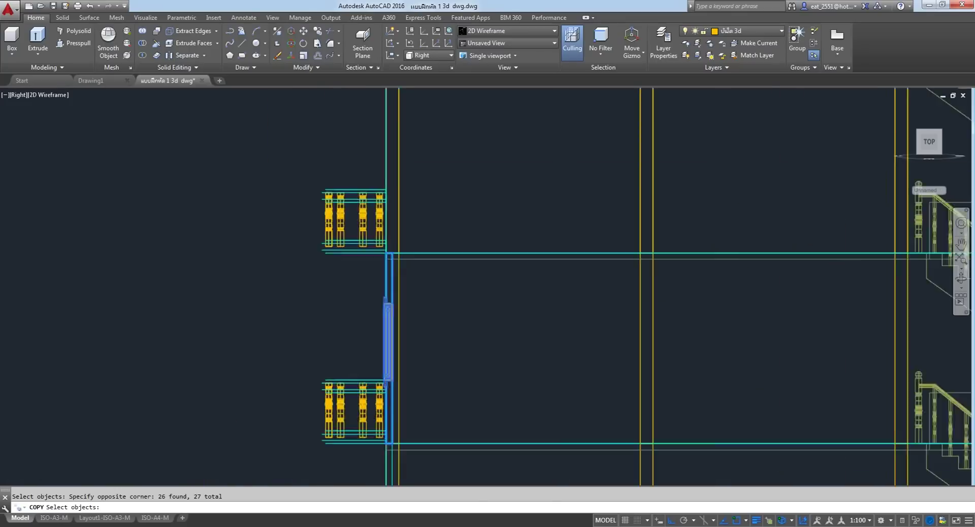
{"action": "scroll", "coordinate": [420, 312], "scroll_direction": "up", "scroll_amount": 6}
{"action": "key", "text": "Return"}
Copy the side window 3, 6 and 9 units up with Ortho on.
{"action": "left_click", "coordinate": [450, 364]}
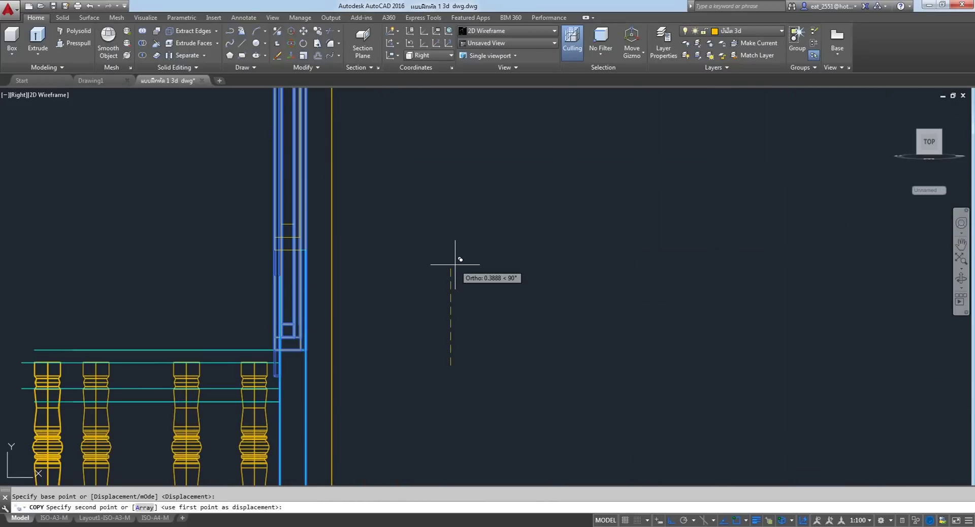
{"action": "type", "text": "3"}
{"action": "key", "text": "Return"}
{"action": "type", "text": "6"}
{"action": "key", "text": "Return"}
{"action": "type", "text": "9"}
{"action": "key", "text": "Return"}
{"action": "right_click", "coordinate": [460, 260]}
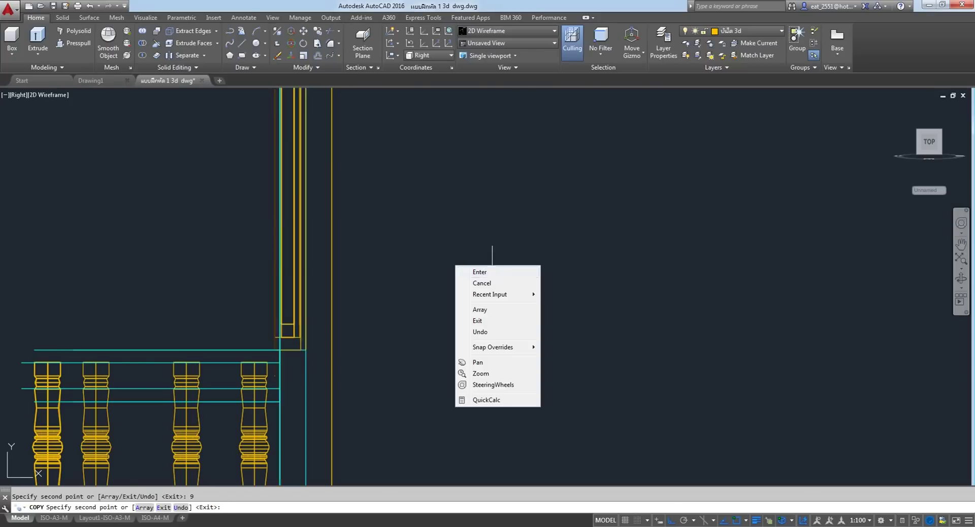
{"action": "left_click", "coordinate": [492, 272]}
Crossing-select and delete the surplus window copy at the top of the wall (27 objects).
{"action": "scroll", "coordinate": [371, 193], "scroll_direction": "down", "scroll_amount": 5}
{"action": "middle_click_drag", "start_coordinate": [367, 191], "coordinate": [371, 296]}
{"action": "scroll", "coordinate": [371, 296], "scroll_direction": "up", "scroll_amount": 4}
{"action": "middle_click_drag", "start_coordinate": [389, 172], "coordinate": [403, 333]}
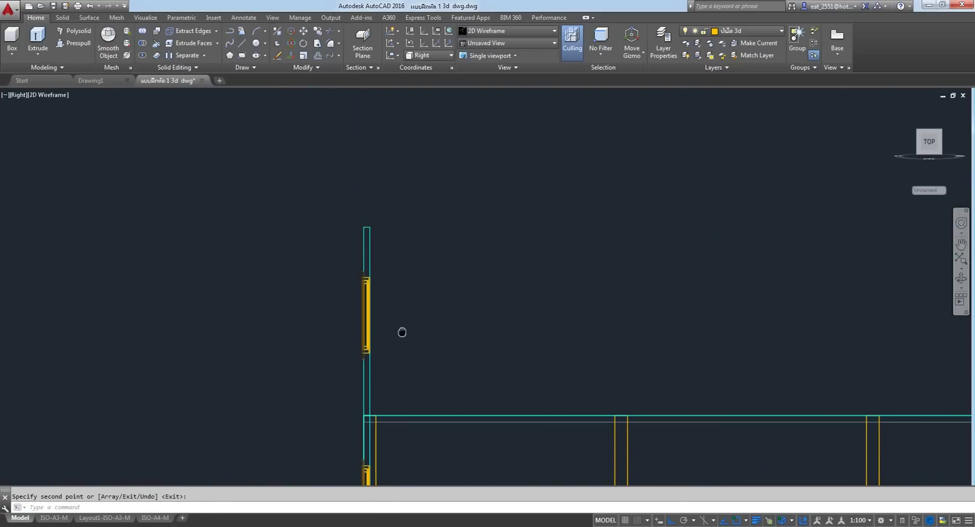
{"action": "left_click", "coordinate": [422, 180]}
{"action": "left_click", "coordinate": [278, 387]}
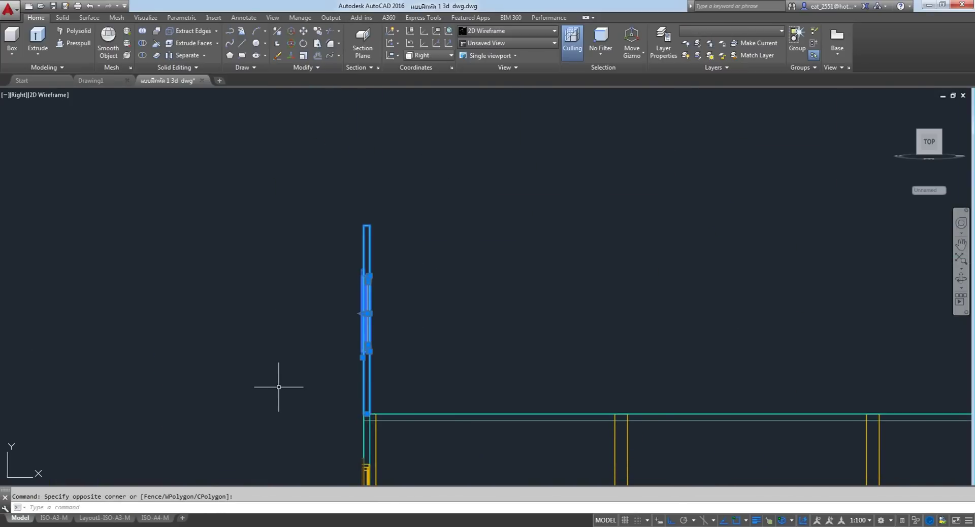
{"action": "key", "text": "Delete"}
{"action": "scroll", "coordinate": [453, 228], "scroll_direction": "down", "scroll_amount": 5}
{"action": "scroll", "coordinate": [457, 318], "scroll_direction": "up", "scroll_amount": 2}
{"action": "scroll", "coordinate": [442, 340], "scroll_direction": "up", "scroll_amount": 2}
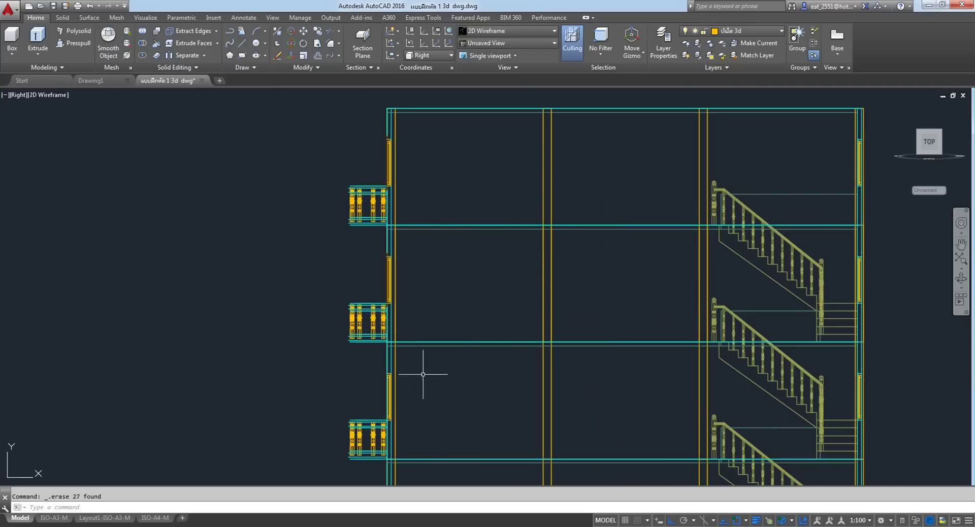
{"action": "left_click", "coordinate": [16, 96]}
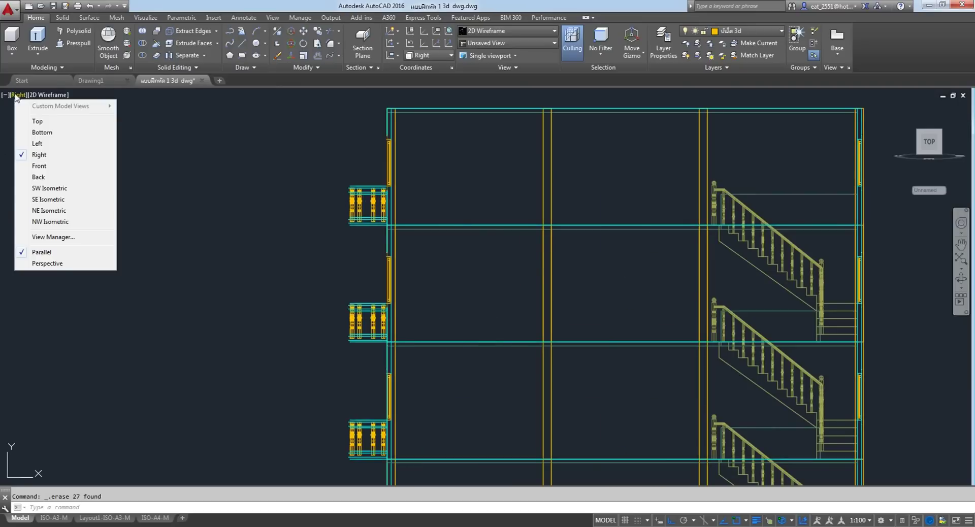
Show the building from SE Isometric in the Conceptual visual style, centred in view.
{"action": "left_click", "coordinate": [56, 204]}
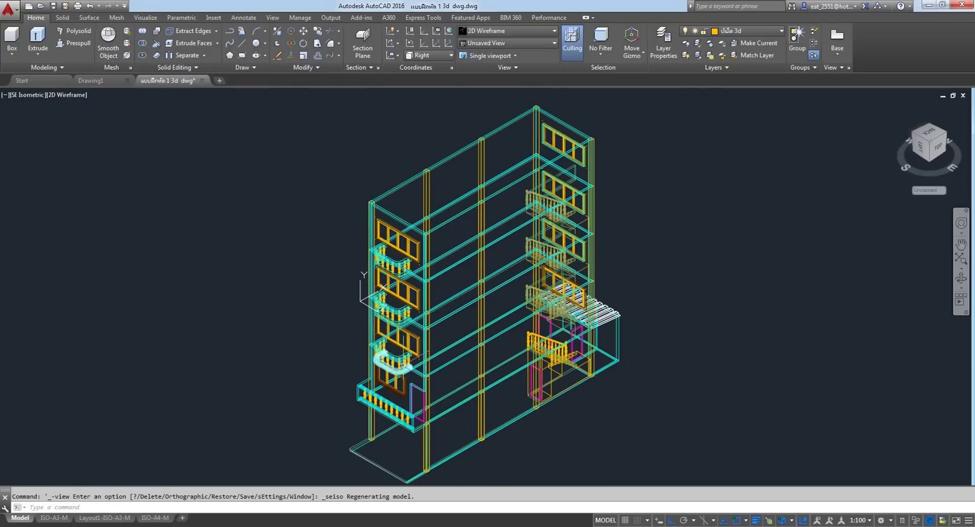
{"action": "left_click", "coordinate": [63, 97]}
{"action": "left_click", "coordinate": [116, 138]}
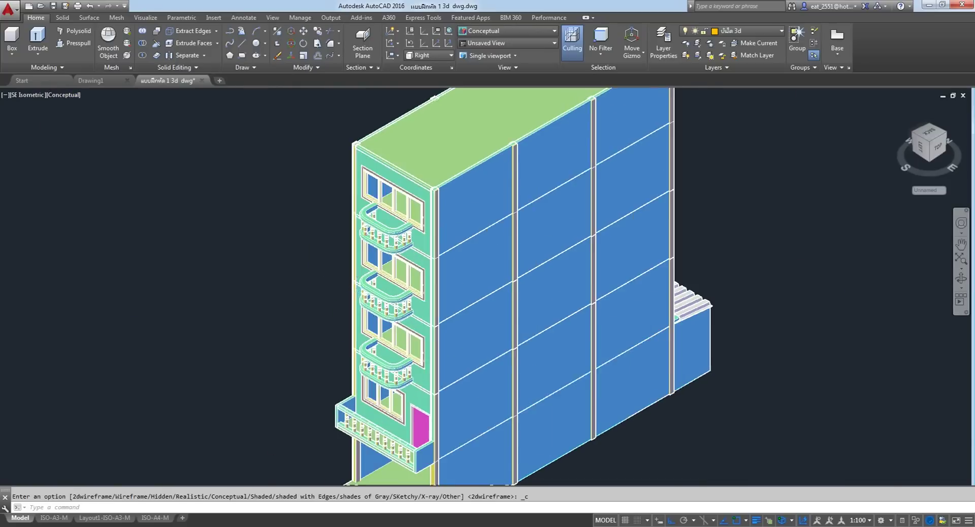
{"action": "scroll", "coordinate": [429, 361], "scroll_direction": "up", "scroll_amount": 5}
{"action": "scroll", "coordinate": [429, 361], "scroll_direction": "down", "scroll_amount": 4}
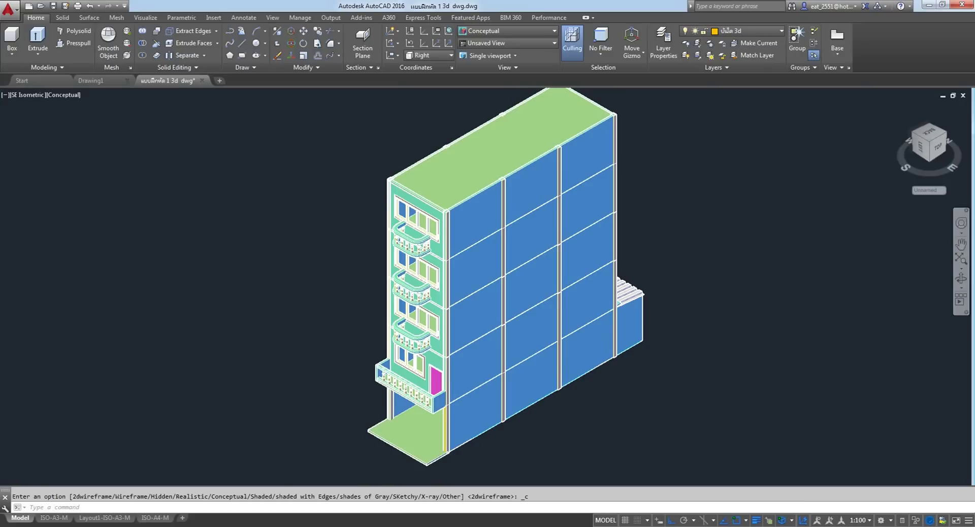
{"action": "scroll", "coordinate": [505, 366], "scroll_direction": "down", "scroll_amount": 2}
{"action": "scroll", "coordinate": [443, 409], "scroll_direction": "up", "scroll_amount": 3}
{"action": "middle_click_drag", "start_coordinate": [441, 254], "coordinate": [431, 308]}
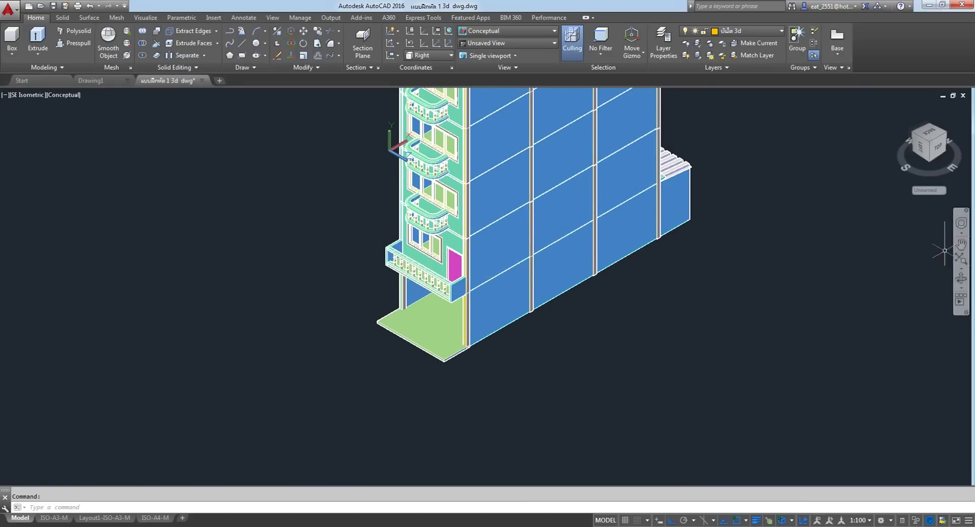
Orbit around the building to look end-on at the balcony facade.
{"action": "left_click", "coordinate": [961, 278]}
{"action": "mouse_move", "coordinate": [679, 328]}
{"action": "left_mouse_down"}
{"action": "mouse_move", "coordinate": [528, 255]}
{"action": "mouse_move", "coordinate": [471, 311]}
{"action": "left_mouse_up"}
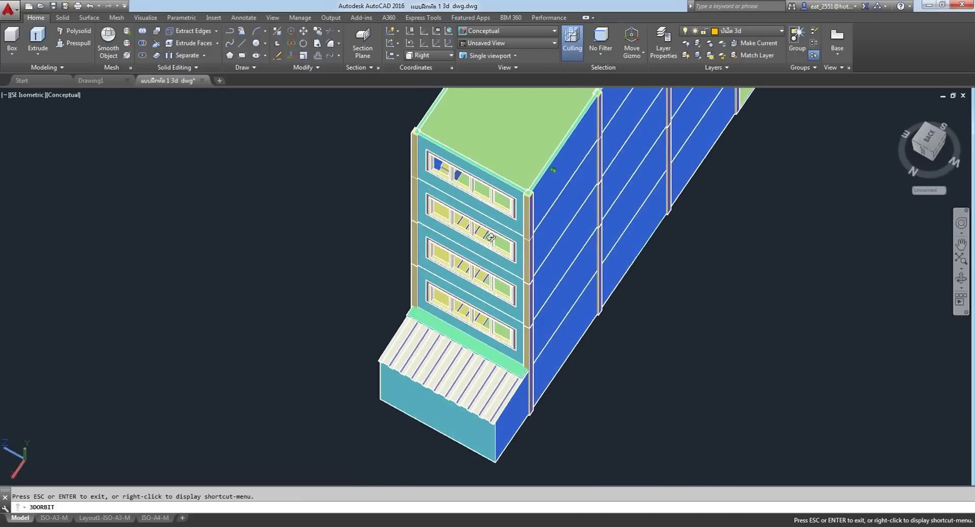
{"action": "scroll", "coordinate": [471, 239], "scroll_direction": "up", "scroll_amount": 3}
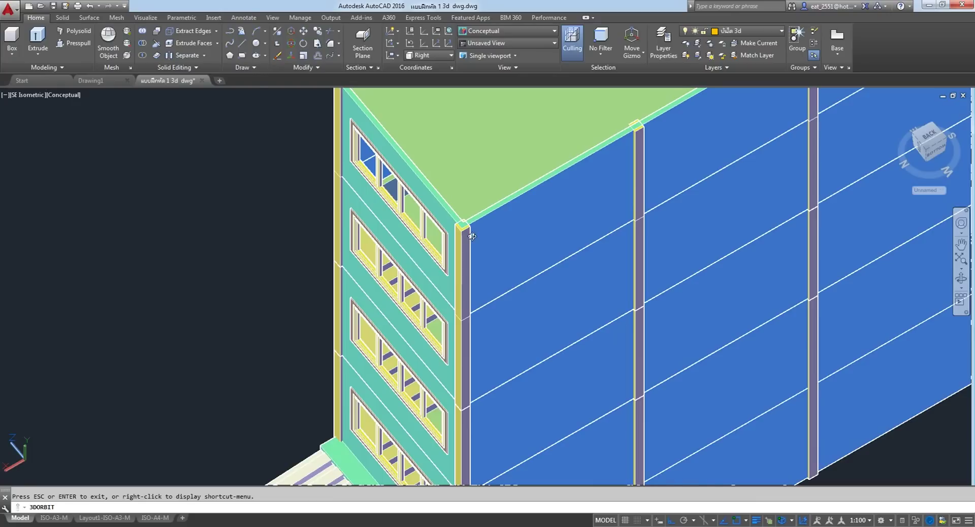
{"action": "scroll", "coordinate": [472, 237], "scroll_direction": "up", "scroll_amount": 2}
{"action": "scroll", "coordinate": [473, 236], "scroll_direction": "up", "scroll_amount": 2}
{"action": "scroll", "coordinate": [471, 237], "scroll_direction": "down", "scroll_amount": 3}
{"action": "scroll", "coordinate": [559, 229], "scroll_direction": "down", "scroll_amount": 2}
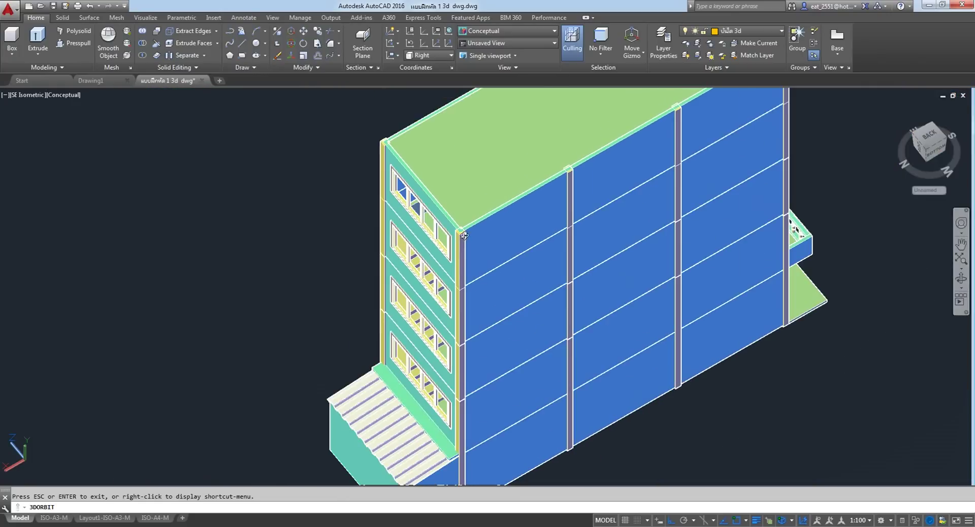
{"action": "scroll", "coordinate": [655, 219], "scroll_direction": "down", "scroll_amount": 2}
{"action": "left_click_drag", "start_coordinate": [658, 218], "coordinate": [456, 348]}
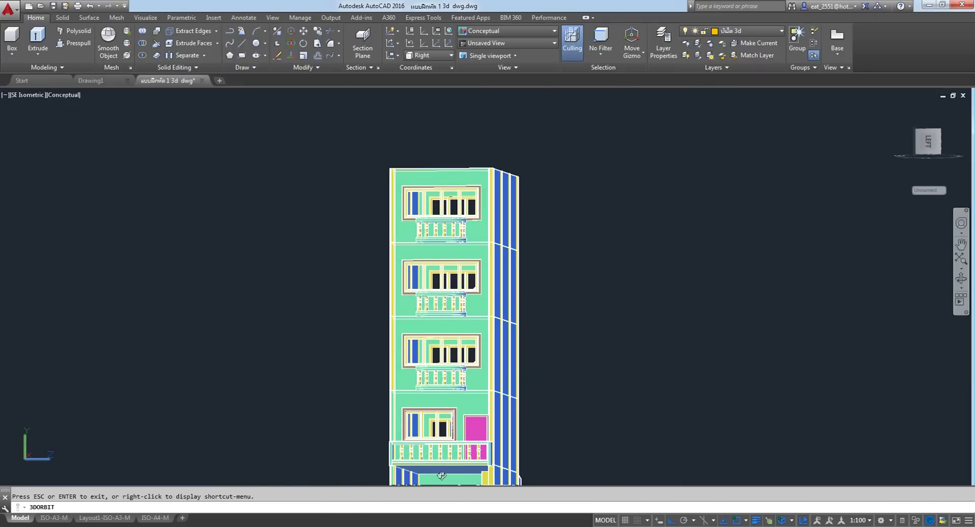
Zoom in on the turned balusters, orbit around the ground-floor balcony, then exit orbit.
{"action": "scroll", "coordinate": [443, 471], "scroll_direction": "up", "scroll_amount": 2}
{"action": "scroll", "coordinate": [443, 471], "scroll_direction": "up", "scroll_amount": 2}
{"action": "scroll", "coordinate": [467, 310], "scroll_direction": "up", "scroll_amount": 2}
{"action": "scroll", "coordinate": [486, 296], "scroll_direction": "up", "scroll_amount": 2}
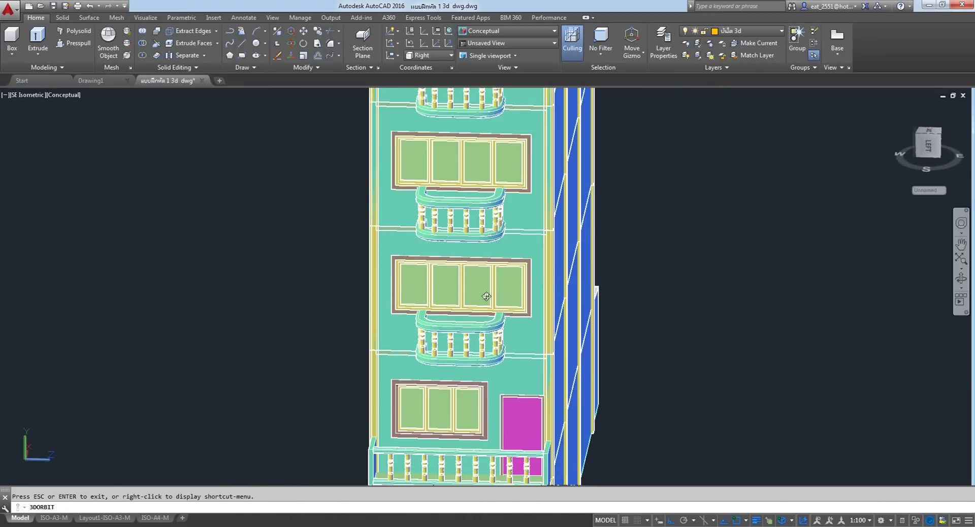
{"action": "scroll", "coordinate": [486, 296], "scroll_direction": "down", "scroll_amount": 5}
{"action": "scroll", "coordinate": [486, 381], "scroll_direction": "up", "scroll_amount": 3}
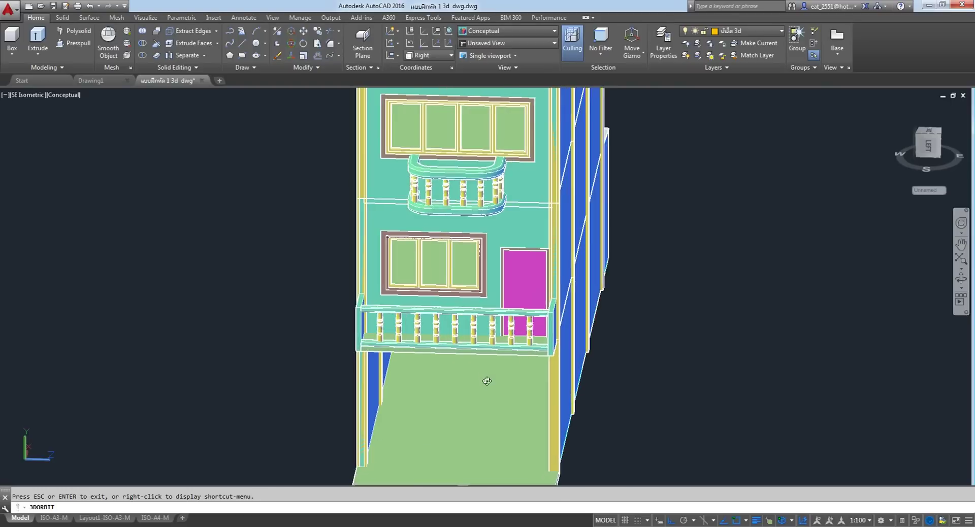
{"action": "scroll", "coordinate": [470, 366], "scroll_direction": "up", "scroll_amount": 2}
{"action": "scroll", "coordinate": [470, 366], "scroll_direction": "up", "scroll_amount": 2}
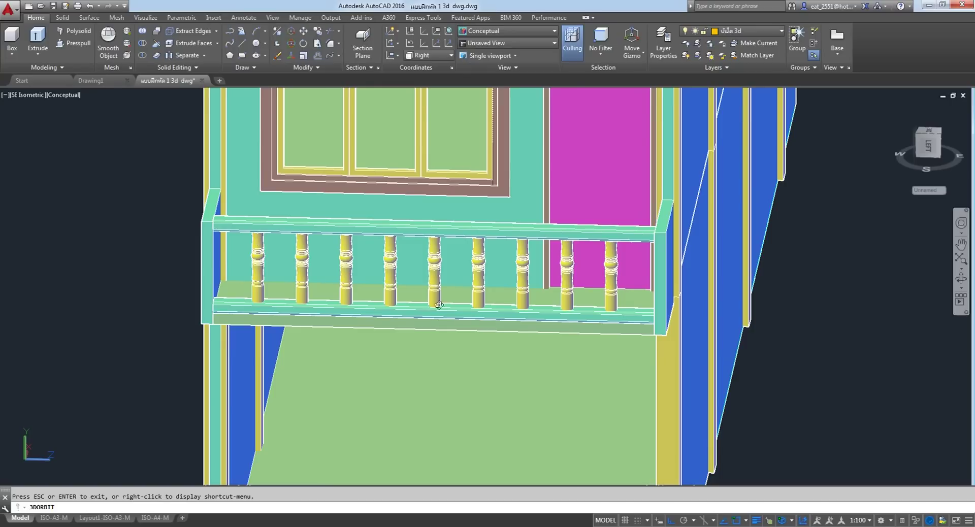
{"action": "left_click_drag", "start_coordinate": [438, 305], "coordinate": [609, 244]}
{"action": "right_click", "coordinate": [762, 216]}
{"action": "left_click", "coordinate": [772, 221]}
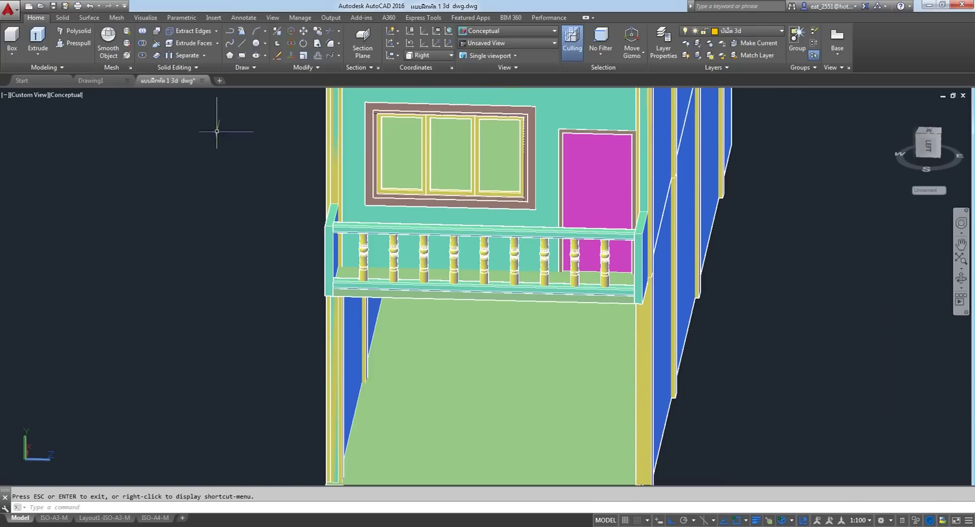
Switch the viewport to the NE Isometric view of the building.
{"action": "left_click", "coordinate": [23, 95]}
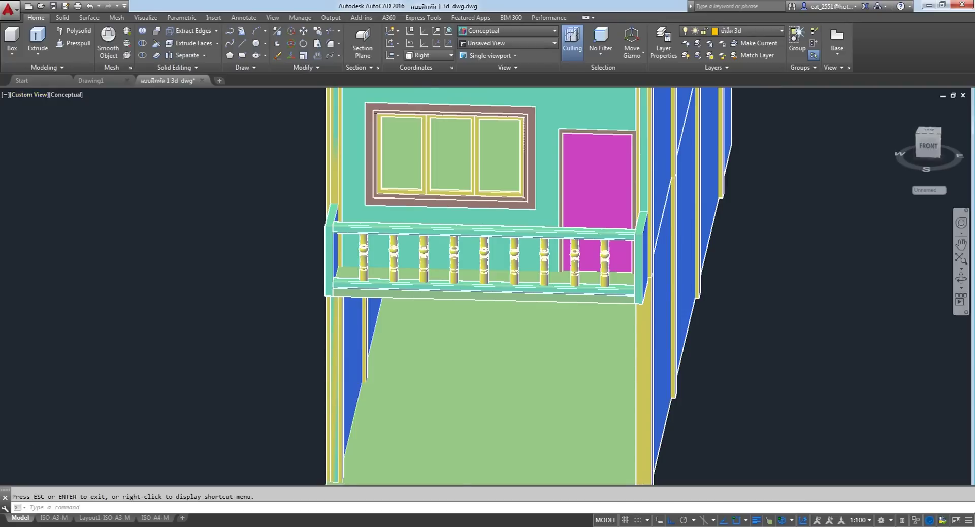
{"action": "left_click", "coordinate": [58, 210]}
{"action": "scroll", "coordinate": [673, 368], "scroll_direction": "up", "scroll_amount": 5}
{"action": "scroll", "coordinate": [673, 368], "scroll_direction": "down", "scroll_amount": 5}
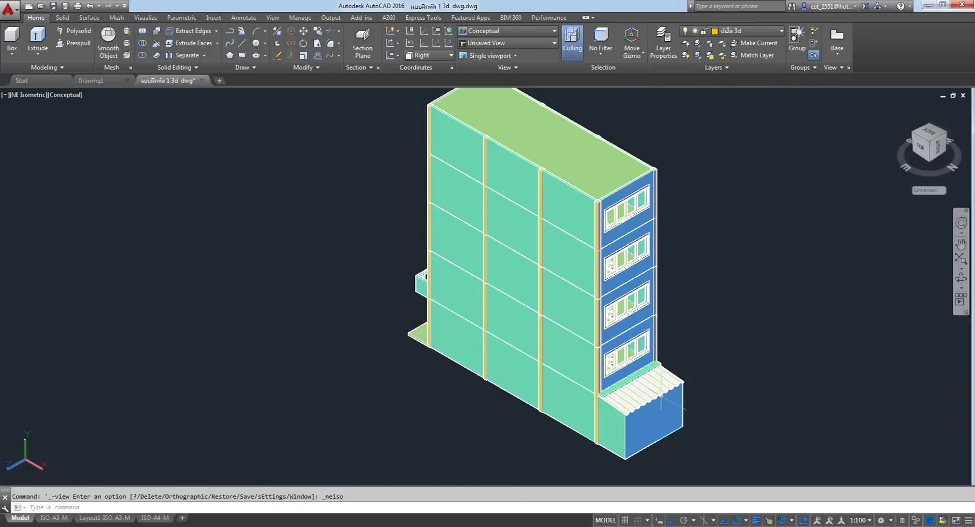
Zoom and pan to inspect the lower awning and the side windows on the northeast side.
{"action": "scroll", "coordinate": [605, 447], "scroll_direction": "up", "scroll_amount": 4}
{"action": "middle_click_drag", "start_coordinate": [486, 325], "coordinate": [458, 294]}
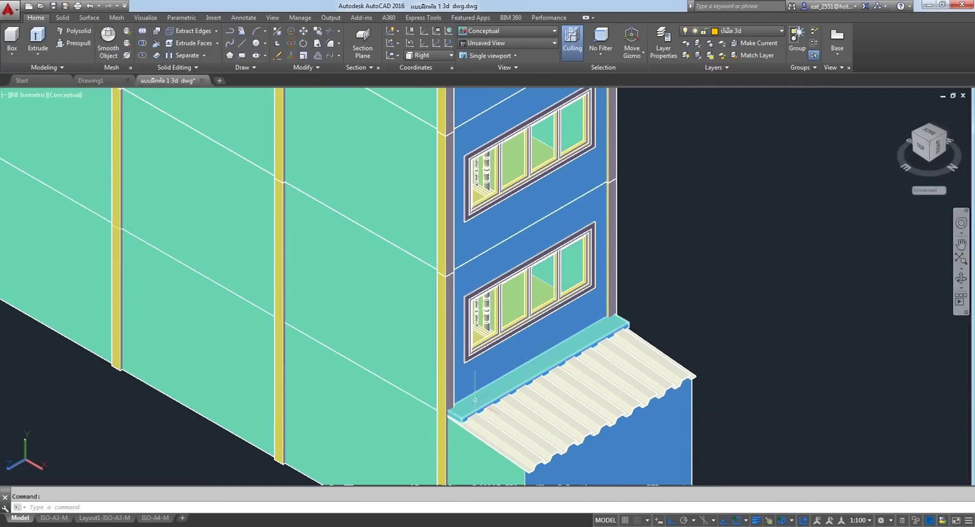
{"action": "scroll", "coordinate": [498, 382], "scroll_direction": "up", "scroll_amount": 2}
{"action": "scroll", "coordinate": [495, 376], "scroll_direction": "up", "scroll_amount": 1}
{"action": "scroll", "coordinate": [493, 366], "scroll_direction": "down", "scroll_amount": 3}
{"action": "scroll", "coordinate": [488, 351], "scroll_direction": "down", "scroll_amount": 2}
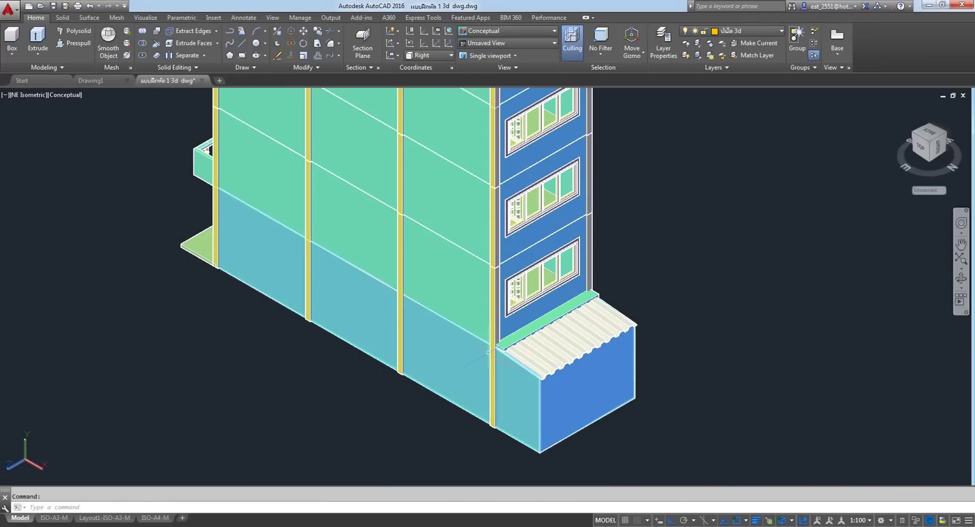
{"action": "middle_click_drag", "start_coordinate": [676, 228], "coordinate": [653, 264]}
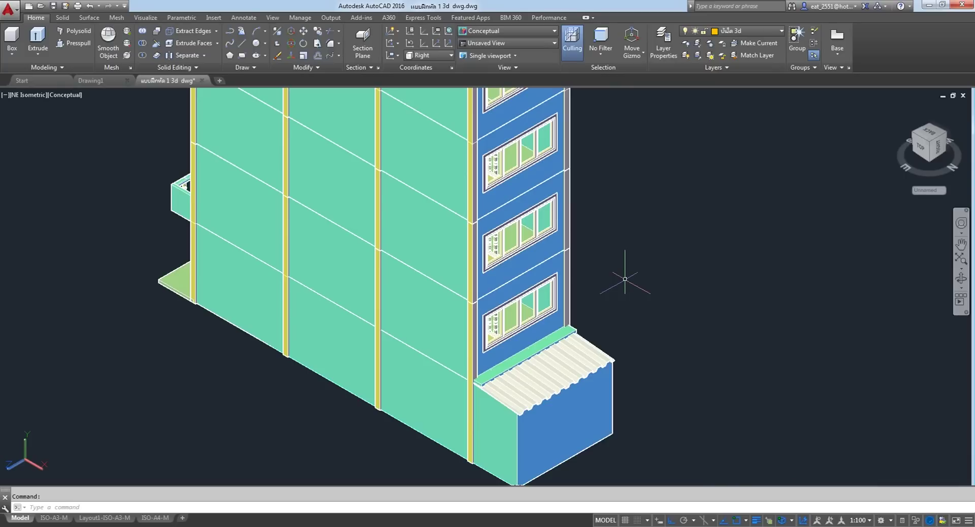
{"action": "scroll", "coordinate": [540, 343], "scroll_direction": "up", "scroll_amount": 3}
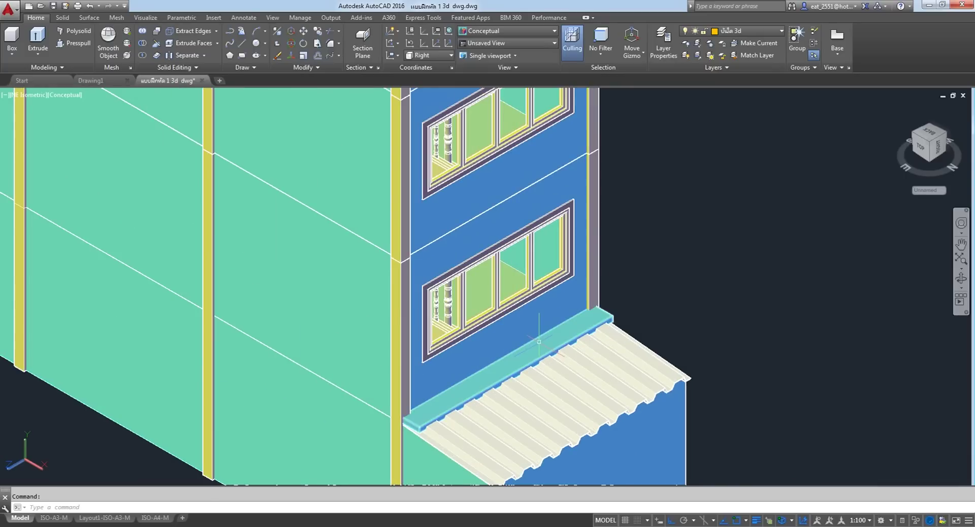
{"action": "scroll", "coordinate": [535, 351], "scroll_direction": "down", "scroll_amount": 1}
{"action": "scroll", "coordinate": [535, 351], "scroll_direction": "down", "scroll_amount": 4}
{"action": "scroll", "coordinate": [568, 415], "scroll_direction": "up", "scroll_amount": 5}
{"action": "scroll", "coordinate": [569, 415], "scroll_direction": "down", "scroll_amount": 5}
Return the viewport to the SE Isometric view.
{"action": "scroll", "coordinate": [568, 415], "scroll_direction": "down", "scroll_amount": 2}
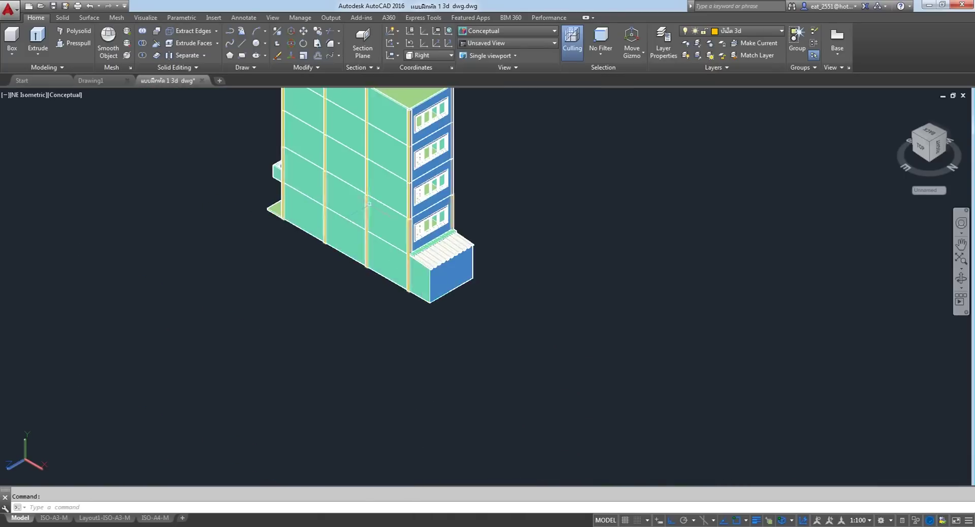
{"action": "scroll", "coordinate": [569, 415], "scroll_direction": "down", "scroll_amount": 2}
{"action": "left_click", "coordinate": [28, 95]}
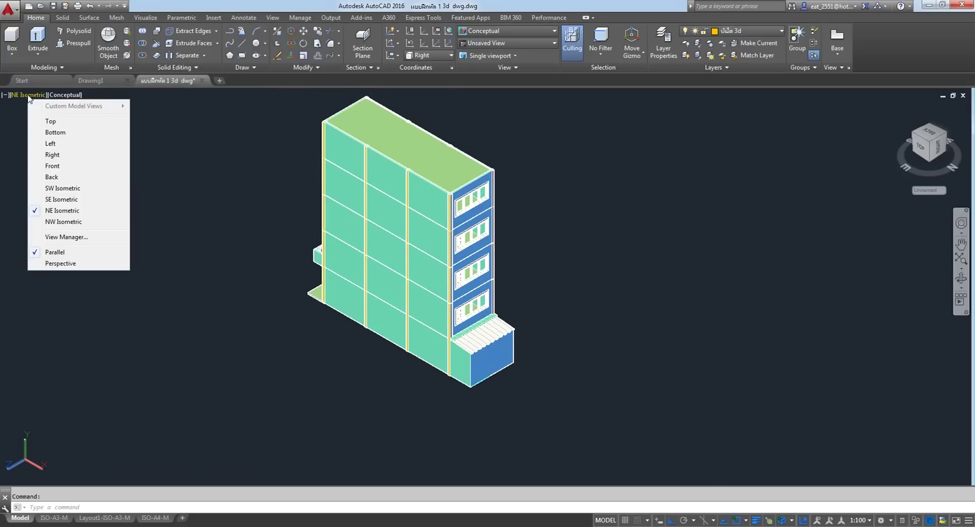
{"action": "left_click", "coordinate": [60, 201]}
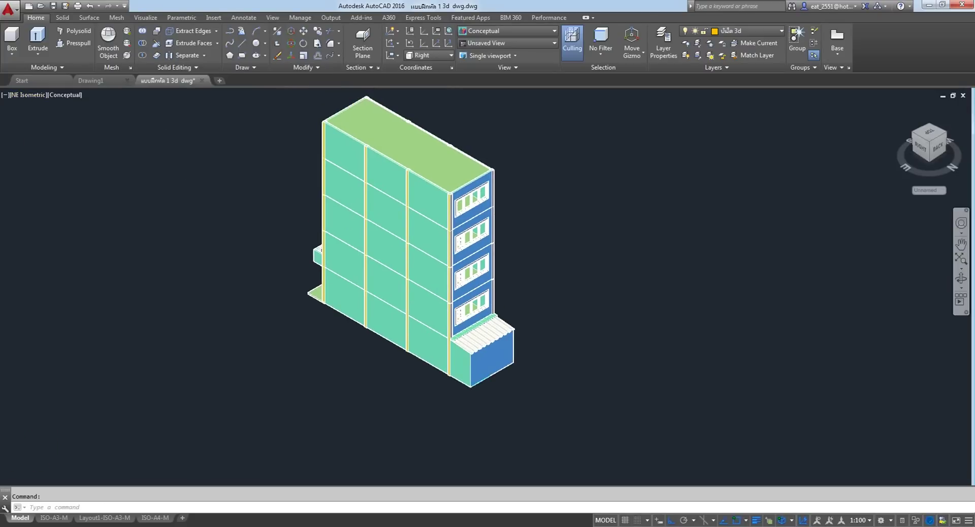
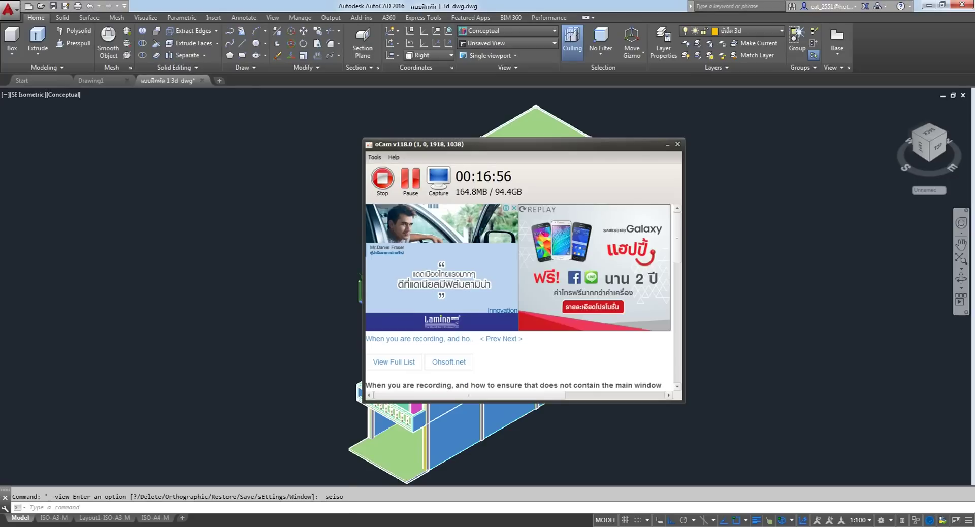
Return to the townhouse drawing, zoom in on the ground-floor balcony railing, and start COPY.
{"action": "left_click", "coordinate": [288, 488]}
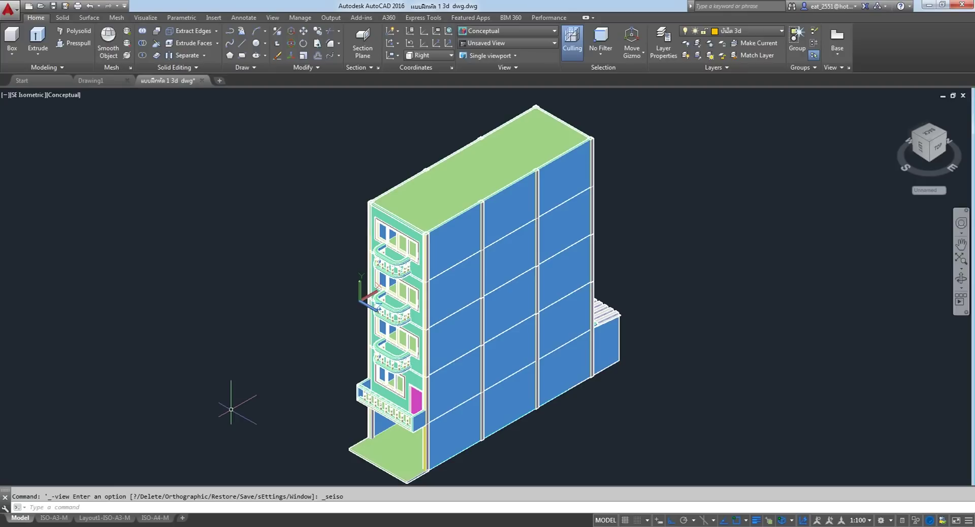
{"action": "scroll", "coordinate": [428, 208], "scroll_direction": "up", "scroll_amount": 3}
{"action": "scroll", "coordinate": [428, 208], "scroll_direction": "up", "scroll_amount": 2}
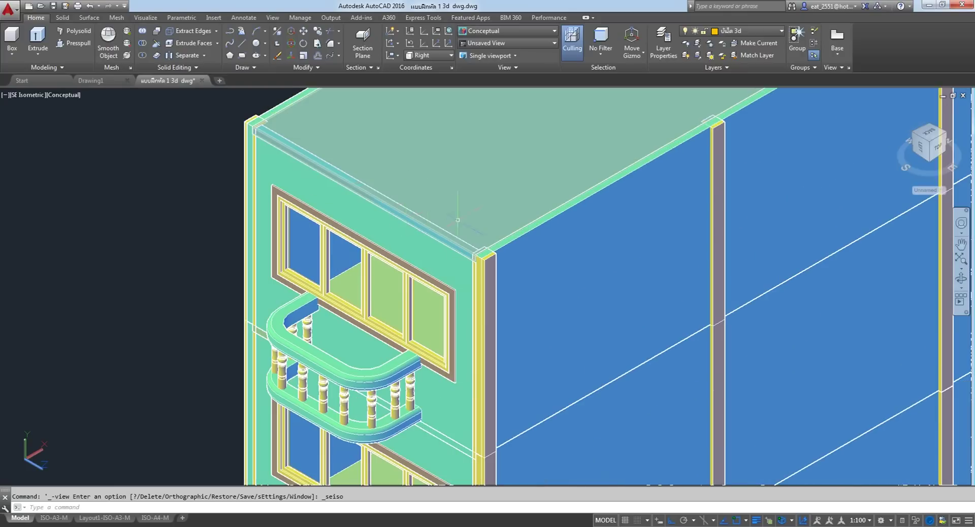
{"action": "scroll", "coordinate": [466, 248], "scroll_direction": "up", "scroll_amount": 3}
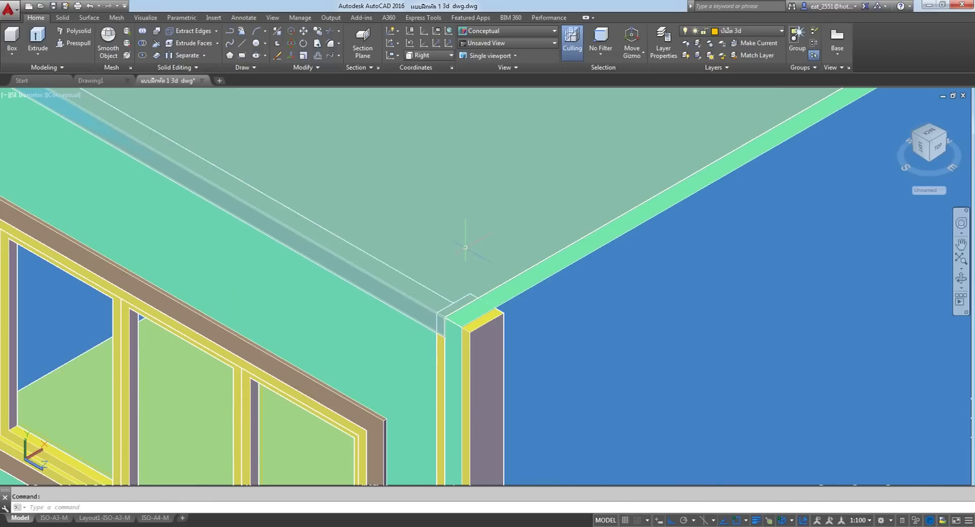
{"action": "scroll", "coordinate": [465, 247], "scroll_direction": "down", "scroll_amount": 5}
{"action": "scroll", "coordinate": [430, 276], "scroll_direction": "down", "scroll_amount": 1}
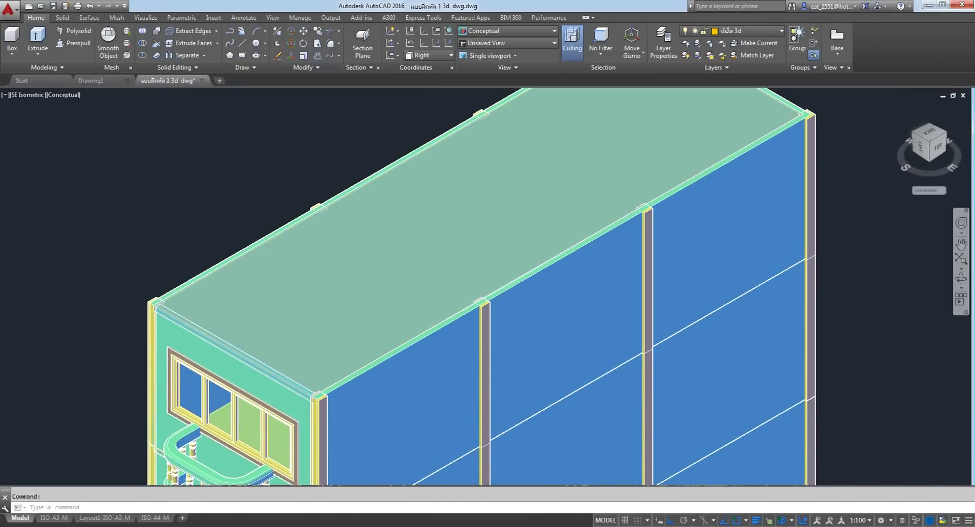
{"action": "scroll", "coordinate": [441, 320], "scroll_direction": "up", "scroll_amount": 5}
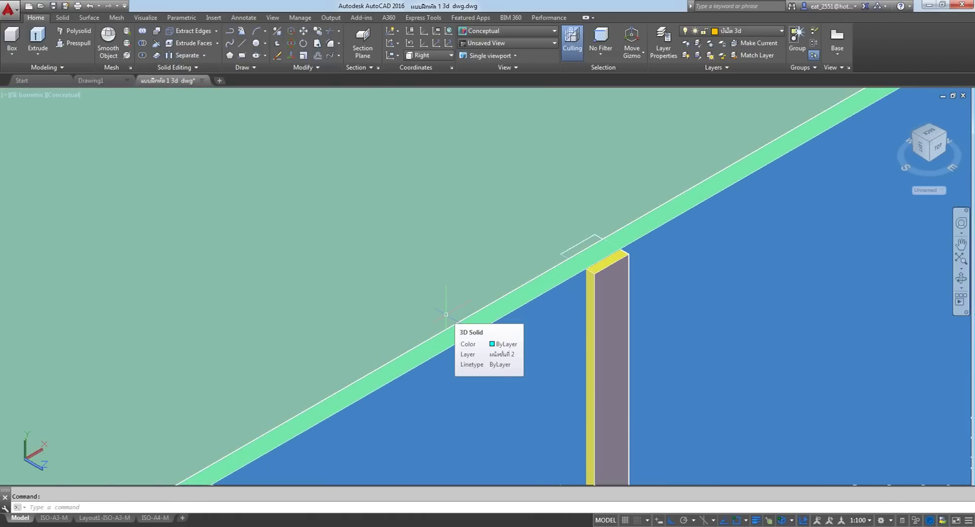
{"action": "scroll", "coordinate": [446, 315], "scroll_direction": "down", "scroll_amount": 5}
{"action": "scroll", "coordinate": [315, 279], "scroll_direction": "up", "scroll_amount": 1}
{"action": "scroll", "coordinate": [315, 279], "scroll_direction": "up", "scroll_amount": 2}
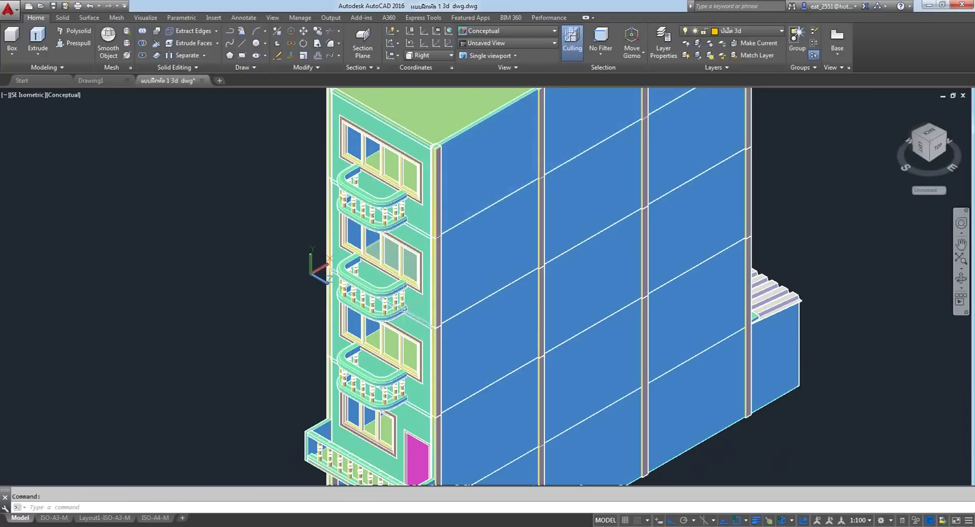
{"action": "middle_click_drag", "start_coordinate": [434, 325], "coordinate": [432, 135]}
{"action": "scroll", "coordinate": [436, 323], "scroll_direction": "up", "scroll_amount": 5}
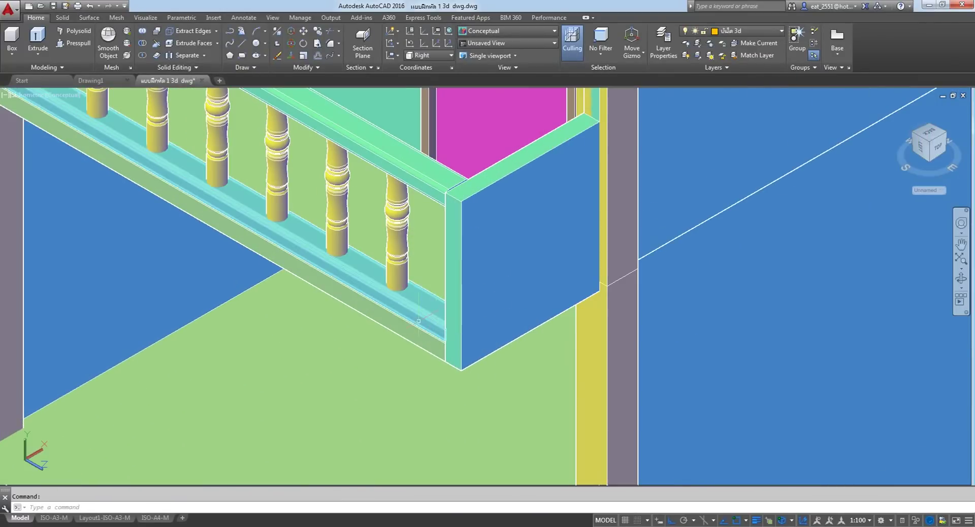
{"action": "scroll", "coordinate": [381, 294], "scroll_direction": "down", "scroll_amount": 5}
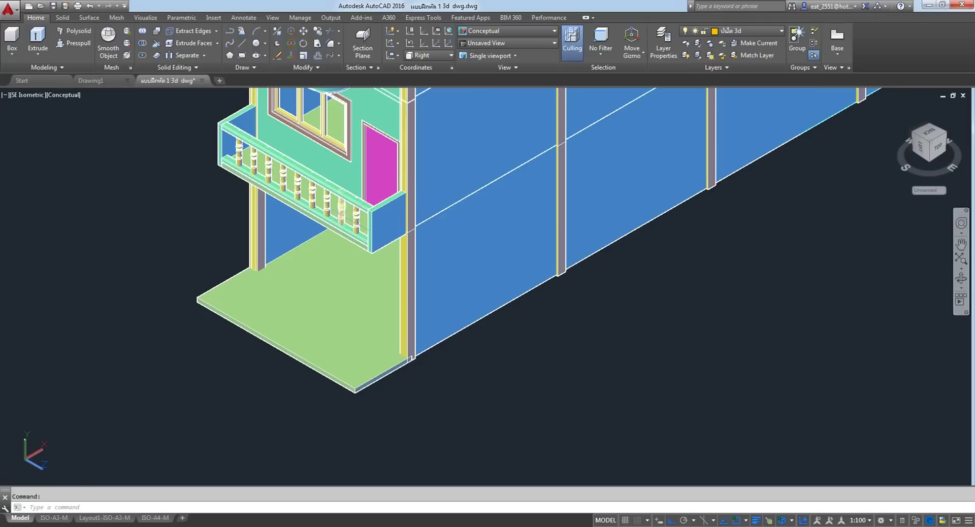
{"action": "scroll", "coordinate": [355, 211], "scroll_direction": "up", "scroll_amount": 1}
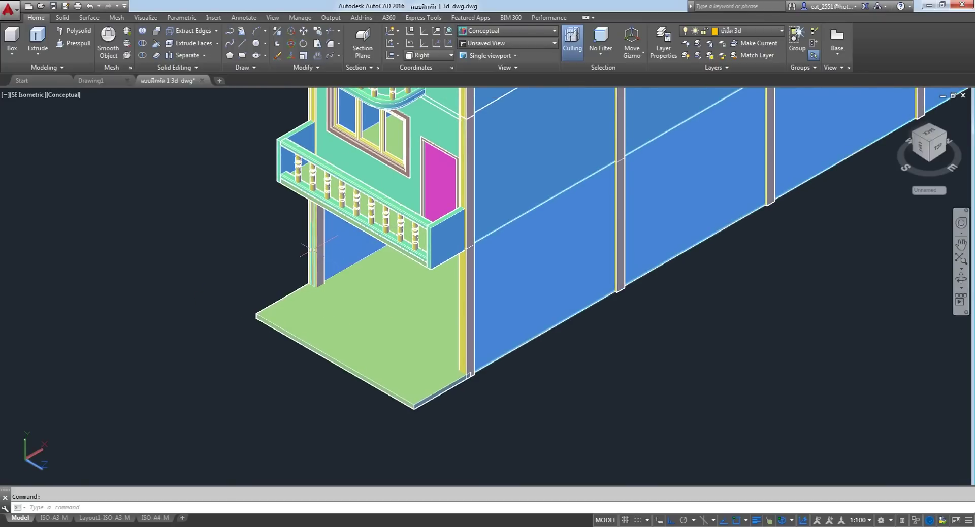
{"action": "scroll", "coordinate": [265, 137], "scroll_direction": "up", "scroll_amount": 5}
{"action": "scroll", "coordinate": [310, 169], "scroll_direction": "down", "scroll_amount": 3}
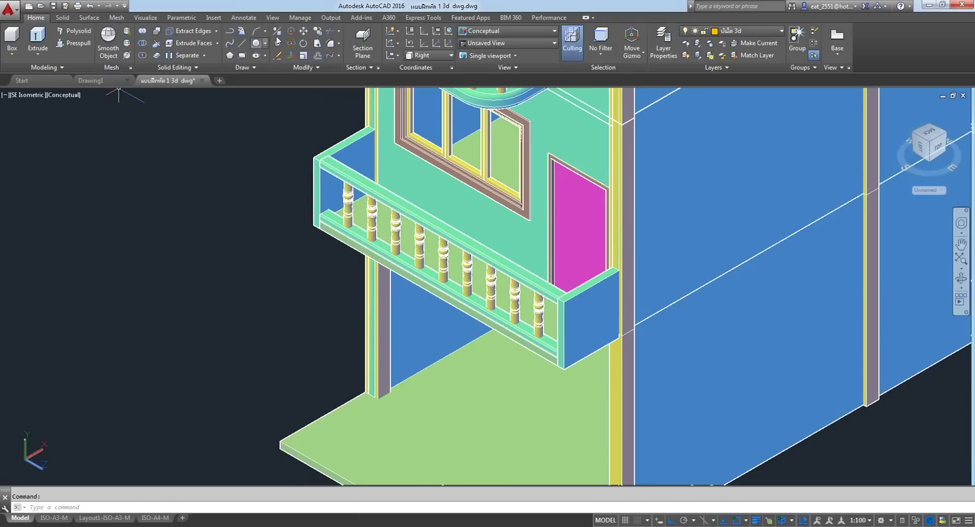
{"action": "left_click", "coordinate": [317, 34]}
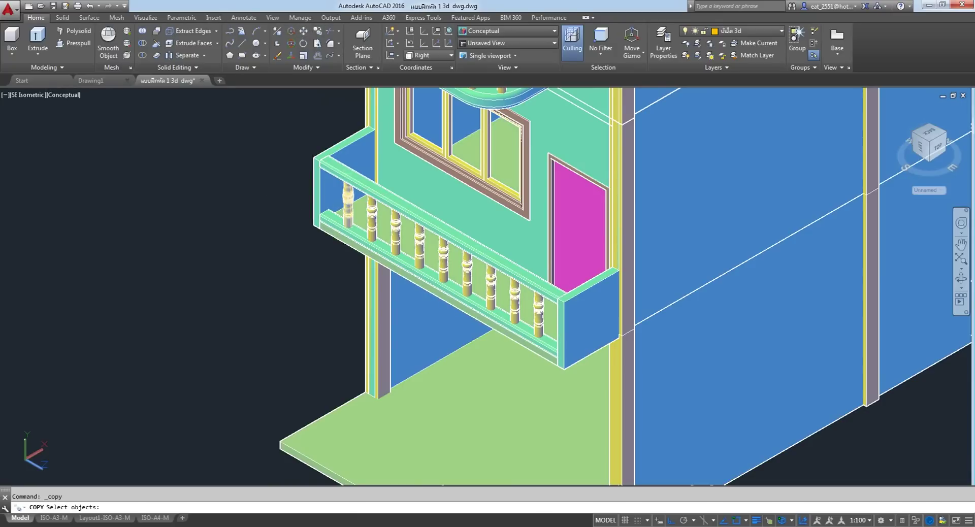
Select the balcony's upper handrail, lower rail and all nine balusters for copying.
{"action": "left_click", "coordinate": [355, 180]}
{"action": "left_click", "coordinate": [337, 219]}
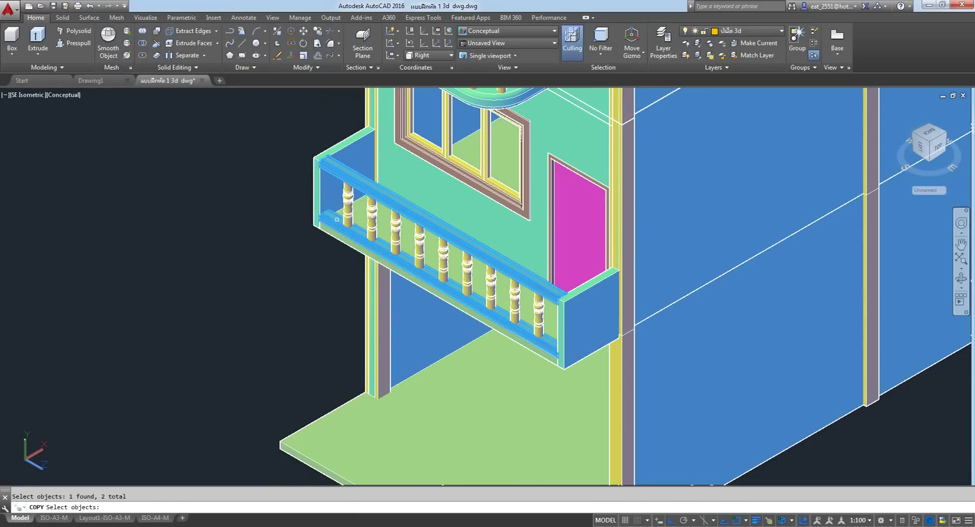
{"action": "left_click", "coordinate": [348, 203]}
{"action": "left_click", "coordinate": [372, 184]}
{"action": "left_click", "coordinate": [395, 200]}
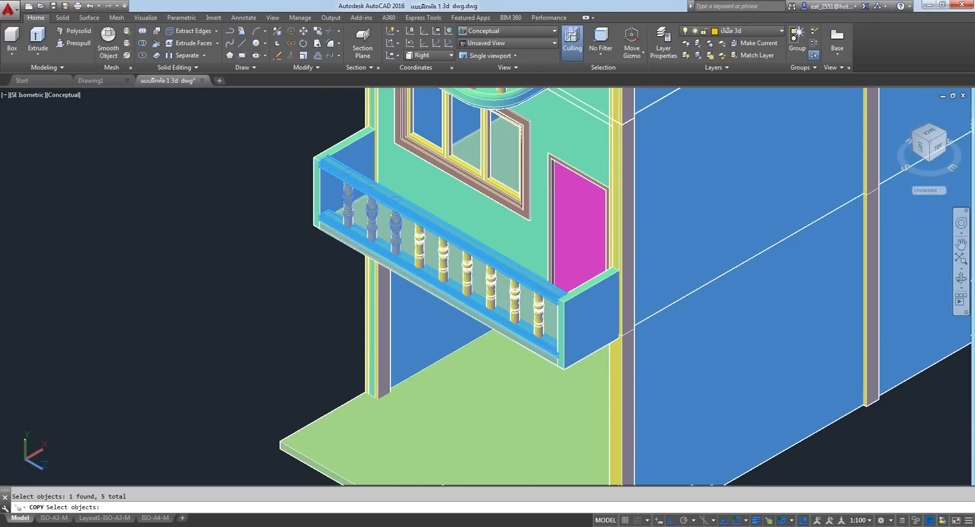
{"action": "left_click", "coordinate": [419, 213]}
{"action": "left_click", "coordinate": [443, 239]}
{"action": "left_click", "coordinate": [466, 264]}
{"action": "left_click", "coordinate": [492, 284]}
{"action": "left_click", "coordinate": [515, 296]}
{"action": "left_click", "coordinate": [538, 282]}
{"action": "key", "text": "Return"}
Place the railing copy to the left of the house and end the copy.
{"action": "left_click", "coordinate": [198, 219]}
{"action": "middle_click_drag", "start_coordinate": [127, 260], "coordinate": [340, 175]}
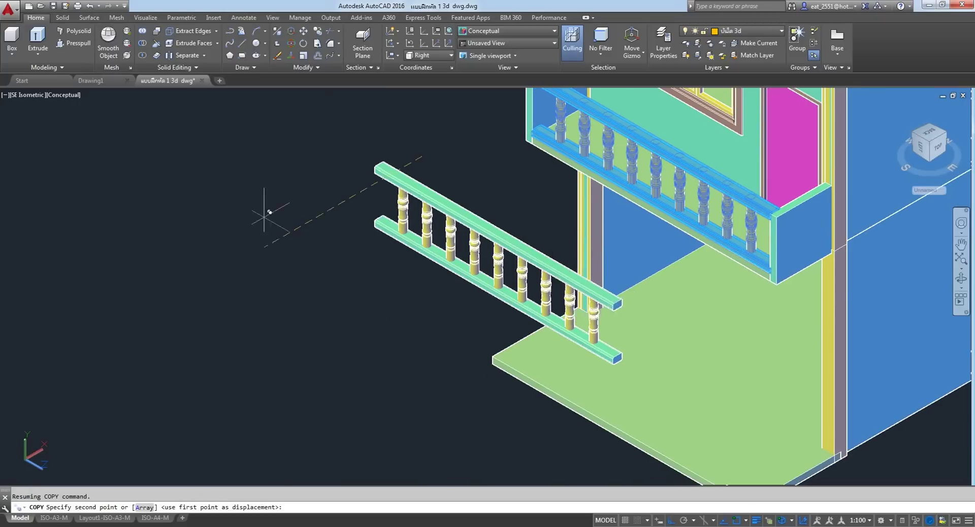
{"action": "left_click", "coordinate": [108, 282]}
{"action": "right_click", "coordinate": [175, 215]}
{"action": "left_click", "coordinate": [189, 220]}
{"action": "scroll", "coordinate": [239, 293], "scroll_direction": "down", "scroll_amount": 3}
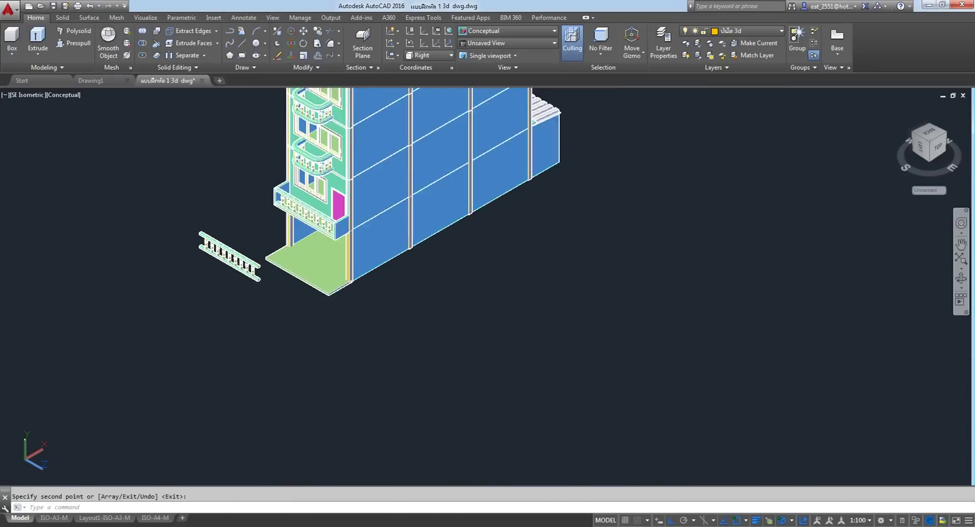
{"action": "scroll", "coordinate": [238, 294], "scroll_direction": "down", "scroll_amount": 2}
{"action": "scroll", "coordinate": [309, 210], "scroll_direction": "up", "scroll_amount": 5}
{"action": "scroll", "coordinate": [308, 211], "scroll_direction": "down", "scroll_amount": 5}
{"action": "scroll", "coordinate": [274, 254], "scroll_direction": "up", "scroll_amount": 2}
{"action": "scroll", "coordinate": [257, 270], "scroll_direction": "up", "scroll_amount": 4}
{"action": "scroll", "coordinate": [257, 271], "scroll_direction": "up", "scroll_amount": 2}
{"action": "scroll", "coordinate": [264, 269], "scroll_direction": "up", "scroll_amount": 2}
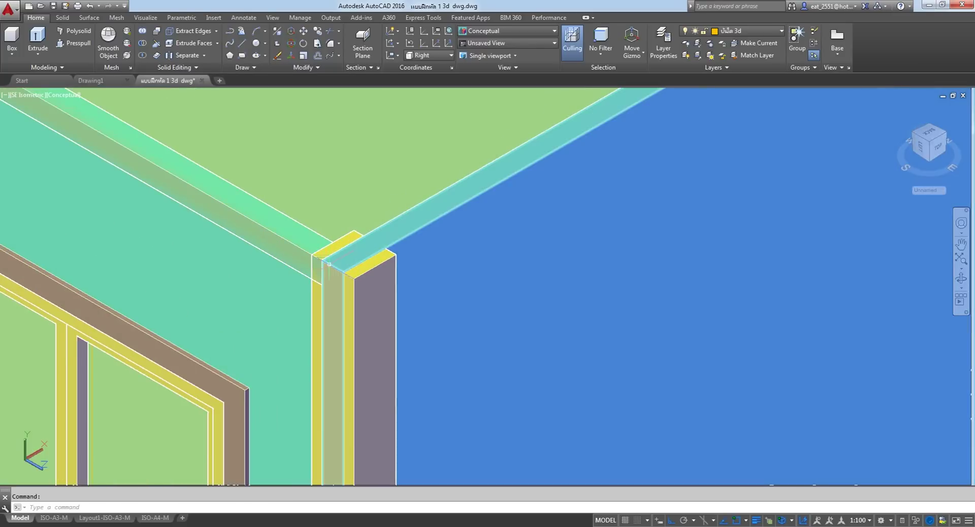
{"action": "scroll", "coordinate": [295, 264], "scroll_direction": "up", "scroll_amount": 2}
{"action": "scroll", "coordinate": [314, 260], "scroll_direction": "up", "scroll_amount": 2}
{"action": "scroll", "coordinate": [313, 260], "scroll_direction": "down", "scroll_amount": 2}
{"action": "scroll", "coordinate": [284, 260], "scroll_direction": "down", "scroll_amount": 4}
{"action": "scroll", "coordinate": [244, 260], "scroll_direction": "down", "scroll_amount": 3}
{"action": "middle_click_drag", "start_coordinate": [234, 305], "coordinate": [232, 259]}
{"action": "scroll", "coordinate": [244, 264], "scroll_direction": "up", "scroll_amount": 2}
{"action": "scroll", "coordinate": [247, 267], "scroll_direction": "up", "scroll_amount": 3}
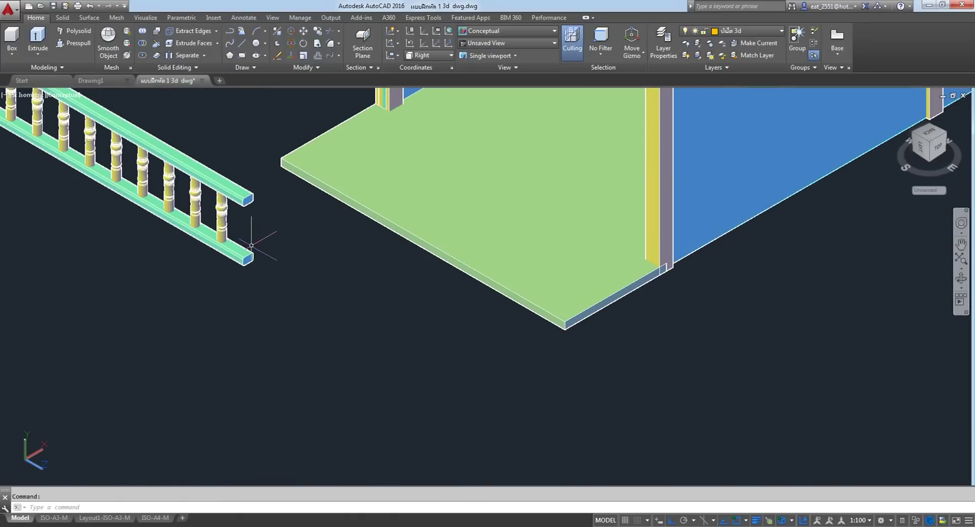
{"action": "scroll", "coordinate": [247, 267], "scroll_direction": "up", "scroll_amount": 2}
{"action": "scroll", "coordinate": [248, 267], "scroll_direction": "down", "scroll_amount": 5}
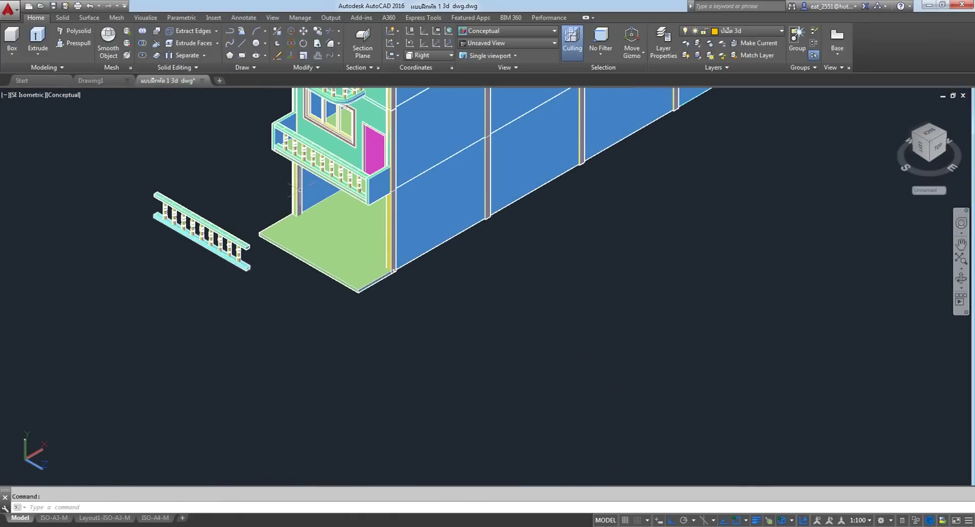
{"action": "scroll", "coordinate": [284, 305], "scroll_direction": "up", "scroll_amount": 2}
{"action": "scroll", "coordinate": [323, 354], "scroll_direction": "up", "scroll_amount": 2}
{"action": "key", "text": "Escape"}
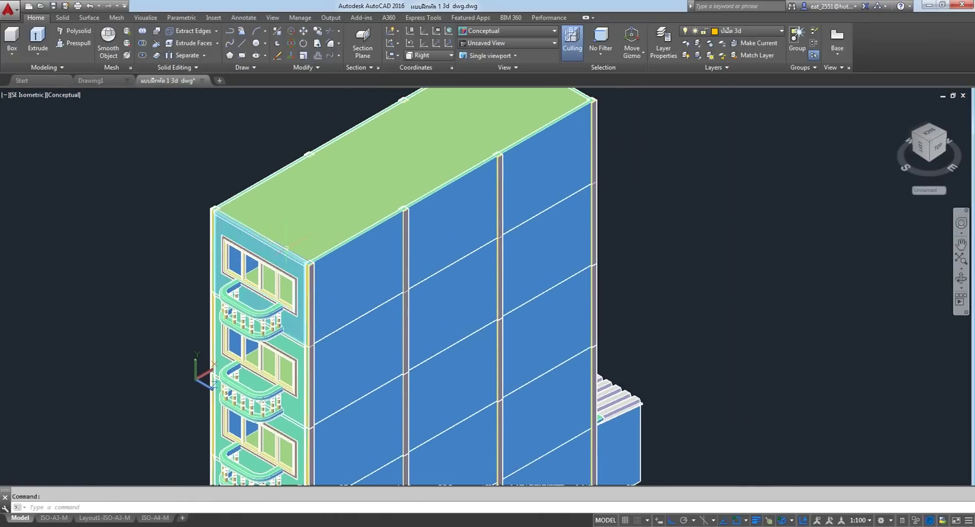
{"action": "scroll", "coordinate": [406, 213], "scroll_direction": "up", "scroll_amount": 5}
{"action": "scroll", "coordinate": [441, 327], "scroll_direction": "up", "scroll_amount": 2}
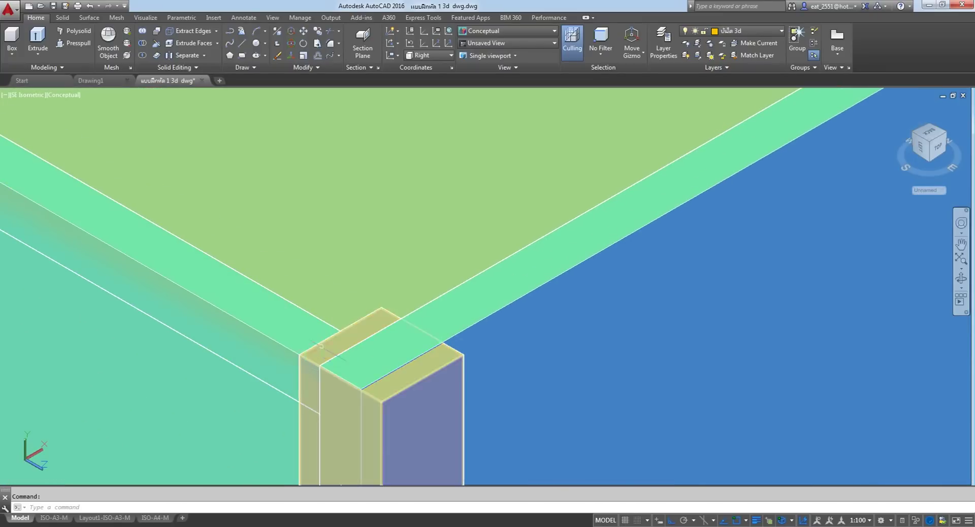
{"action": "scroll", "coordinate": [340, 329], "scroll_direction": "down", "scroll_amount": 2}
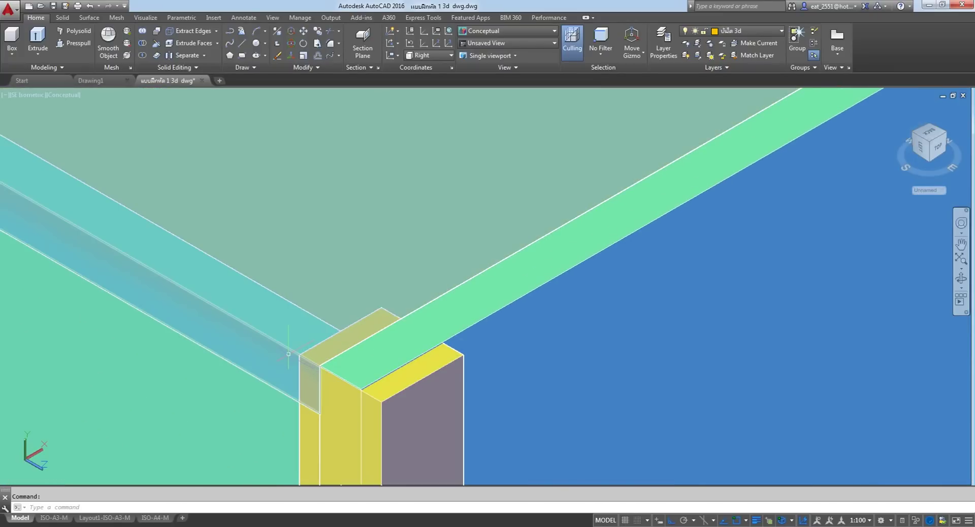
{"action": "scroll", "coordinate": [340, 329], "scroll_direction": "down", "scroll_amount": 3}
{"action": "scroll", "coordinate": [341, 329], "scroll_direction": "down", "scroll_amount": 3}
{"action": "middle_click_drag", "start_coordinate": [269, 345], "coordinate": [372, 144]}
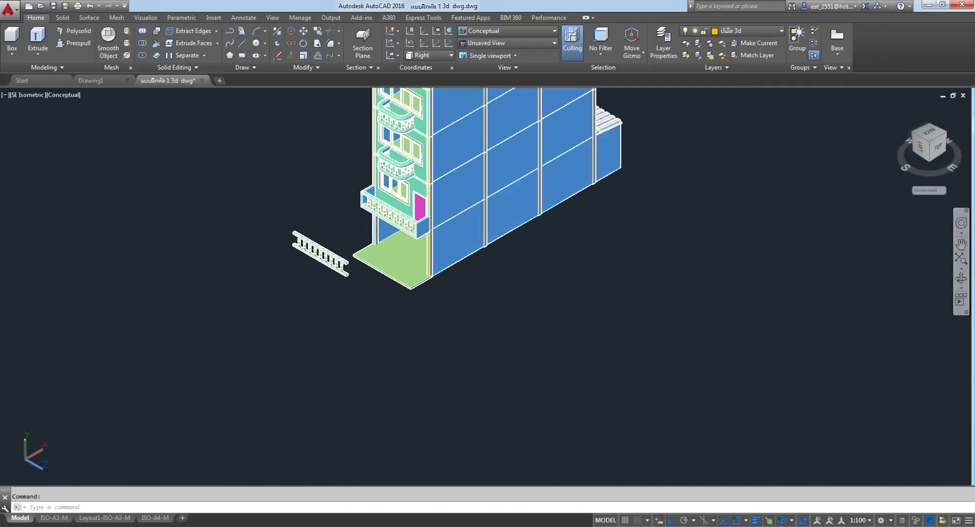
{"action": "scroll", "coordinate": [373, 259], "scroll_direction": "up", "scroll_amount": 7}
{"action": "scroll", "coordinate": [373, 260], "scroll_direction": "up", "scroll_amount": 2}
{"action": "scroll", "coordinate": [248, 291], "scroll_direction": "up", "scroll_amount": 5}
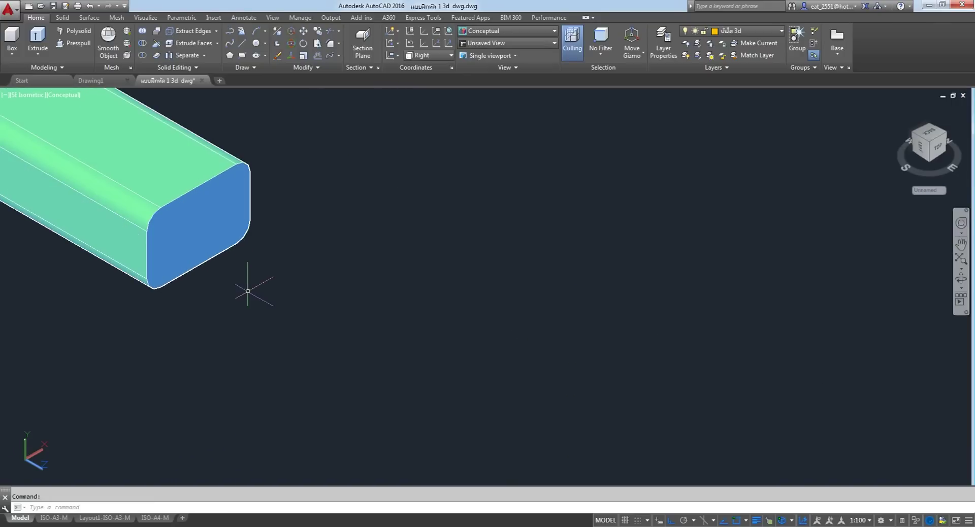
{"action": "scroll", "coordinate": [126, 291], "scroll_direction": "up", "scroll_amount": 3}
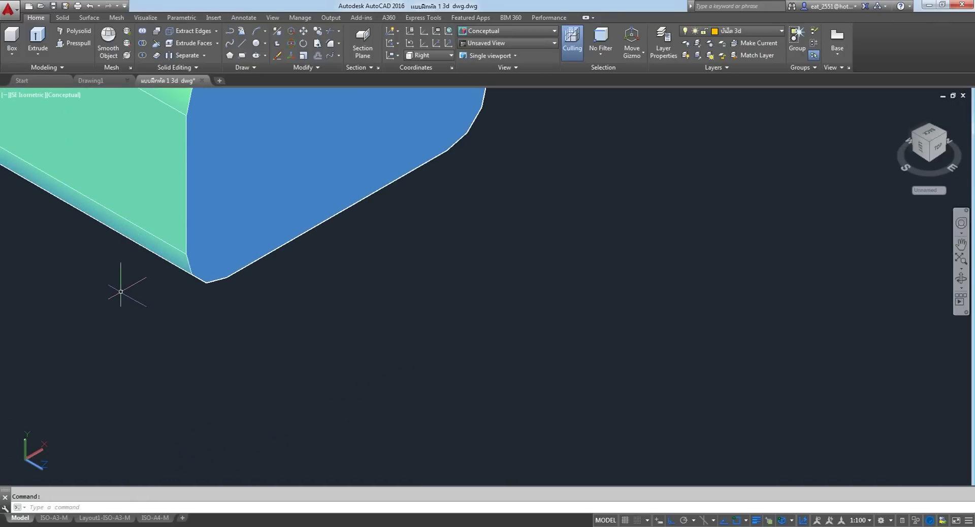
{"action": "scroll", "coordinate": [228, 224], "scroll_direction": "down", "scroll_amount": 1}
{"action": "scroll", "coordinate": [222, 204], "scroll_direction": "down", "scroll_amount": 4}
{"action": "scroll", "coordinate": [222, 203], "scroll_direction": "down", "scroll_amount": 3}
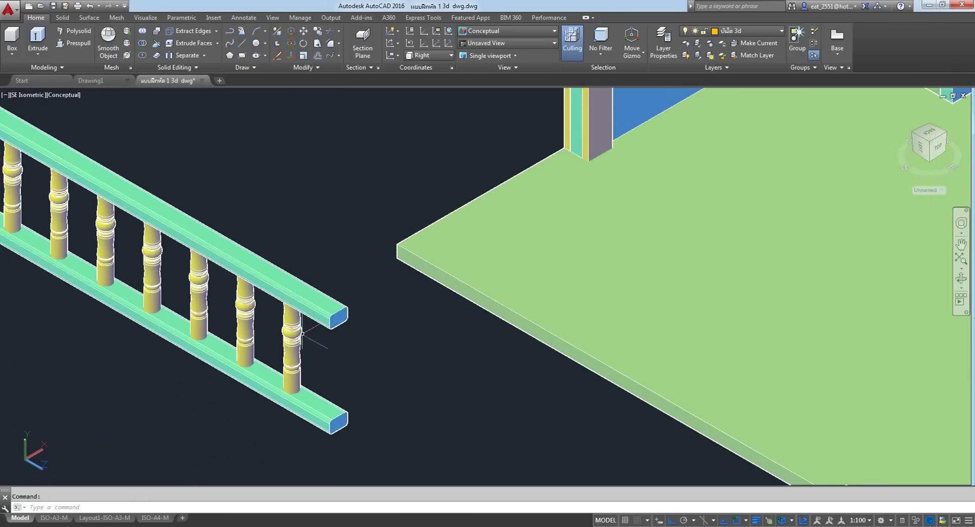
{"action": "scroll", "coordinate": [294, 262], "scroll_direction": "down", "scroll_amount": 1}
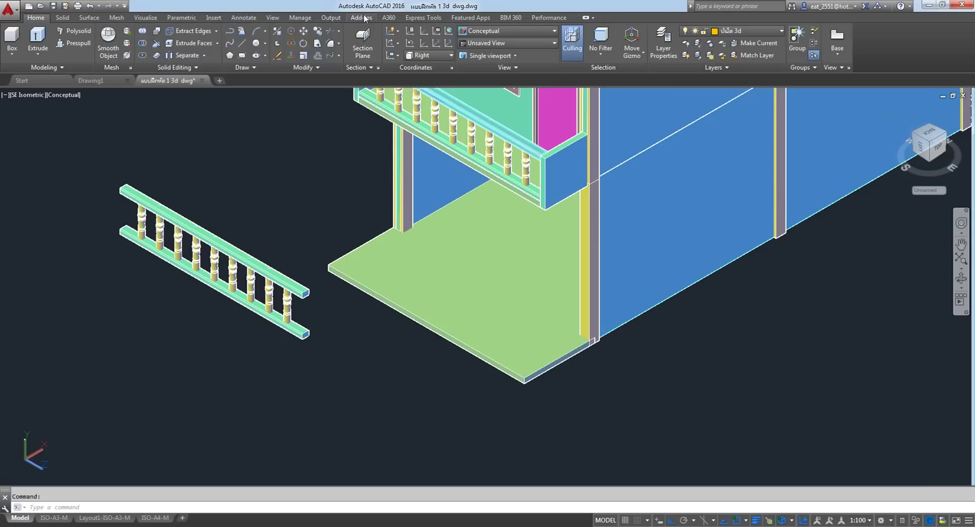
Start MOVE and select the copied railing with a crossing window.
{"action": "left_click", "coordinate": [303, 31]}
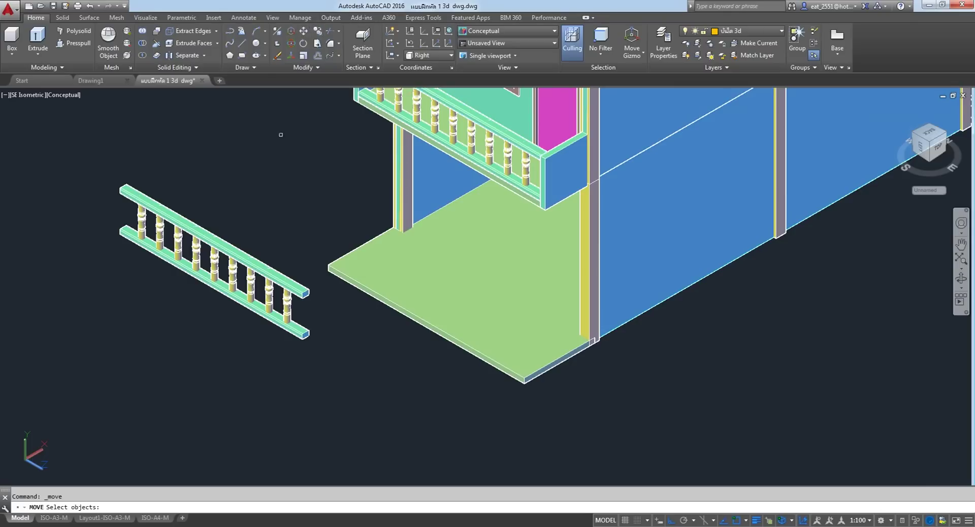
{"action": "left_click", "coordinate": [298, 119]}
{"action": "left_click", "coordinate": [91, 401]}
{"action": "key", "text": "Return"}
{"action": "scroll", "coordinate": [284, 284], "scroll_direction": "up", "scroll_amount": 3}
{"action": "scroll", "coordinate": [270, 260], "scroll_direction": "up", "scroll_amount": 3}
{"action": "scroll", "coordinate": [156, 283], "scroll_direction": "up", "scroll_amount": 2}
{"action": "scroll", "coordinate": [155, 254], "scroll_direction": "up", "scroll_amount": 2}
{"action": "scroll", "coordinate": [155, 253], "scroll_direction": "up", "scroll_amount": 2}
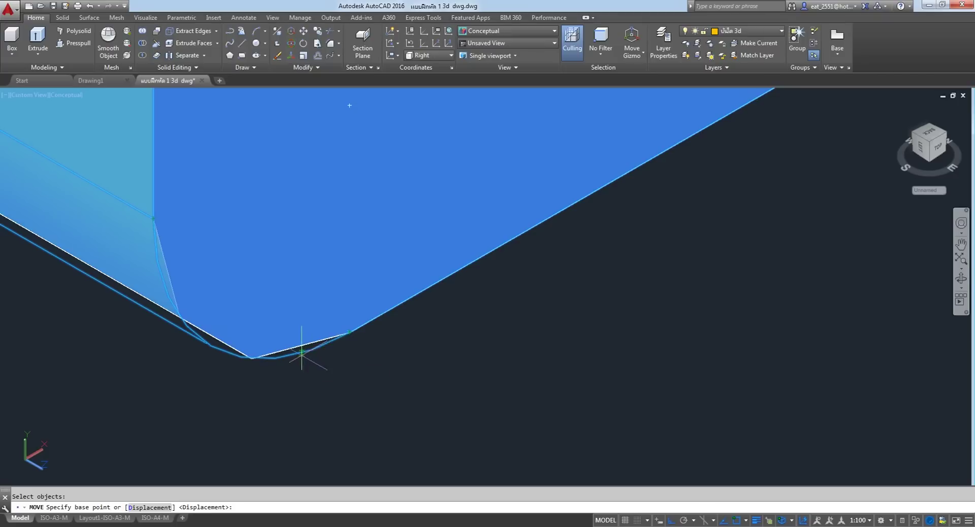
Move the railing from its base point onto the parapet's corner vertex.
{"action": "left_click", "coordinate": [152, 446]}
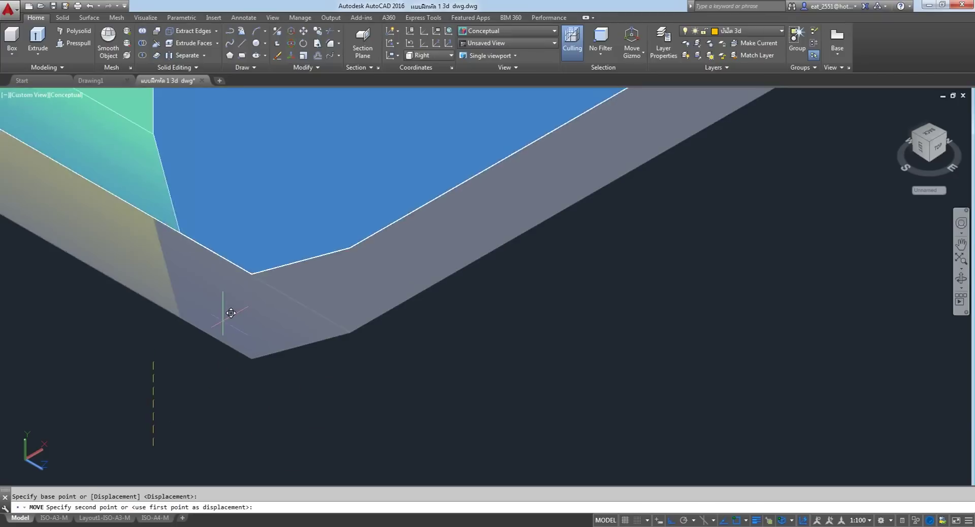
{"action": "scroll", "coordinate": [210, 338], "scroll_direction": "down", "scroll_amount": 5}
{"action": "scroll", "coordinate": [210, 338], "scroll_direction": "down", "scroll_amount": 3}
{"action": "scroll", "coordinate": [203, 325], "scroll_direction": "up", "scroll_amount": 2}
{"action": "scroll", "coordinate": [135, 331], "scroll_direction": "up", "scroll_amount": 2}
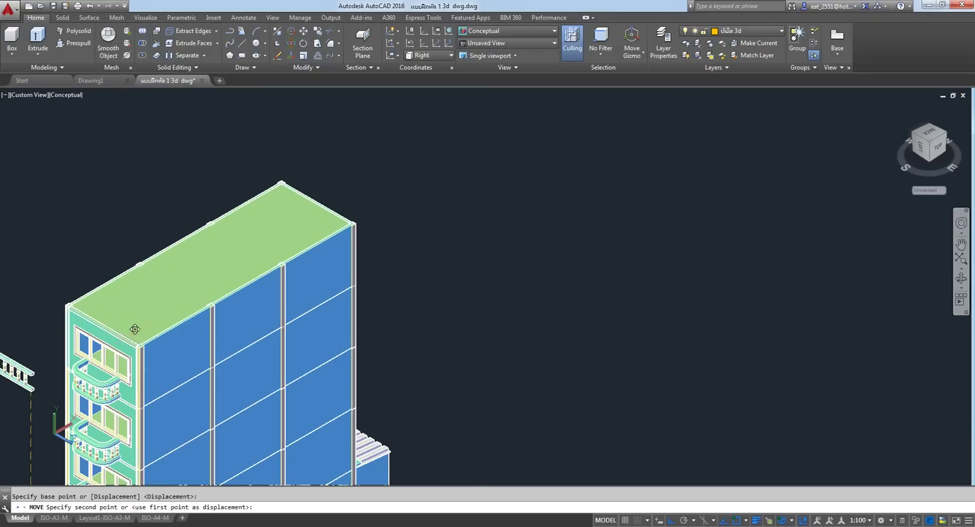
{"action": "scroll", "coordinate": [118, 350], "scroll_direction": "up", "scroll_amount": 3}
{"action": "scroll", "coordinate": [320, 330], "scroll_direction": "up", "scroll_amount": 3}
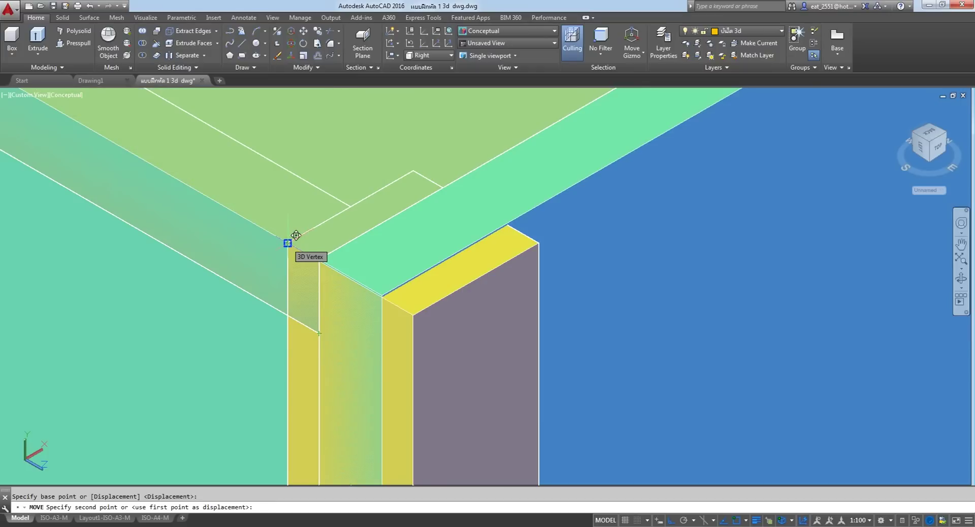
{"action": "left_click", "coordinate": [287, 243]}
{"action": "scroll", "coordinate": [311, 179], "scroll_direction": "down", "scroll_amount": 5}
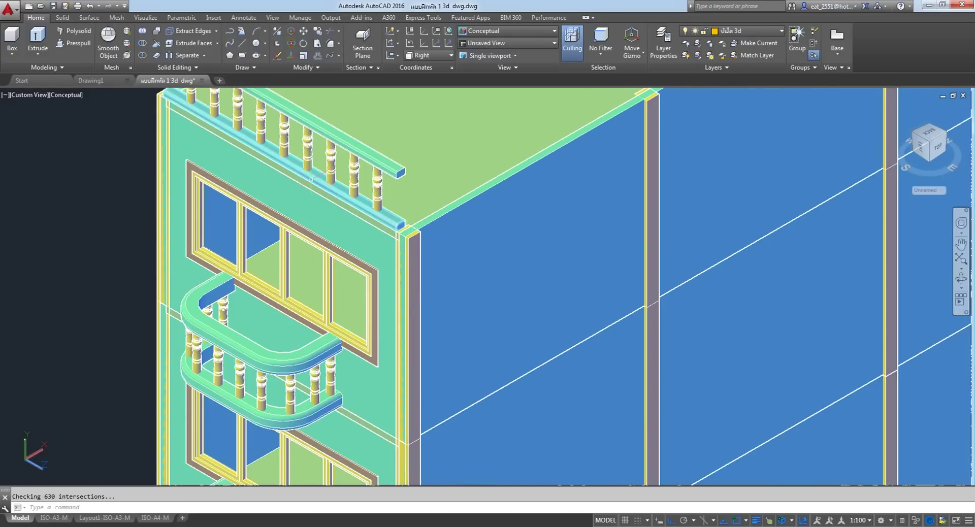
Zoom in on the railing end at the column corner and start Presspull.
{"action": "scroll", "coordinate": [311, 178], "scroll_direction": "down", "scroll_amount": 2}
{"action": "scroll", "coordinate": [108, 249], "scroll_direction": "up", "scroll_amount": 5}
{"action": "scroll", "coordinate": [107, 250], "scroll_direction": "up", "scroll_amount": 2}
{"action": "scroll", "coordinate": [107, 249], "scroll_direction": "up", "scroll_amount": 2}
{"action": "scroll", "coordinate": [108, 250], "scroll_direction": "down", "scroll_amount": 4}
{"action": "scroll", "coordinate": [452, 303], "scroll_direction": "down", "scroll_amount": 2}
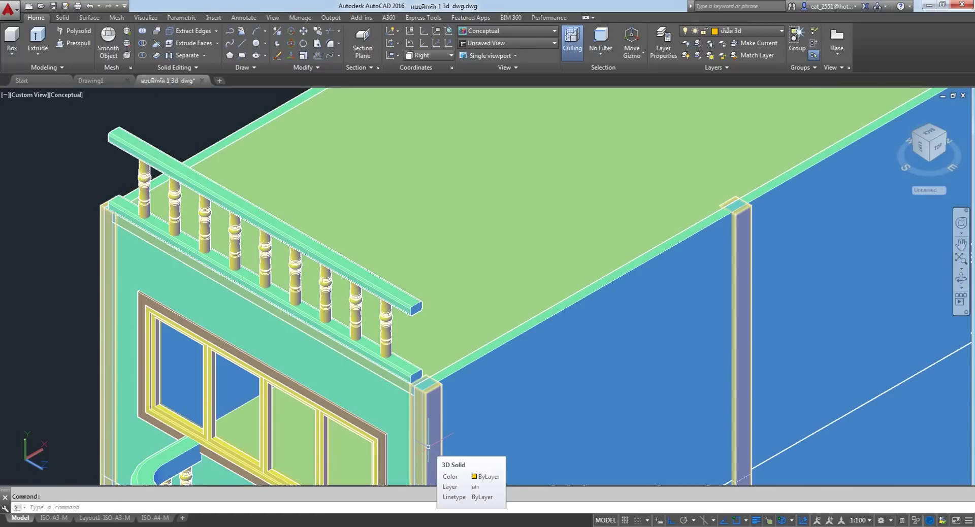
{"action": "scroll", "coordinate": [428, 447], "scroll_direction": "up", "scroll_amount": 2}
{"action": "scroll", "coordinate": [414, 436], "scroll_direction": "up", "scroll_amount": 2}
{"action": "scroll", "coordinate": [400, 428], "scroll_direction": "up", "scroll_amount": 1}
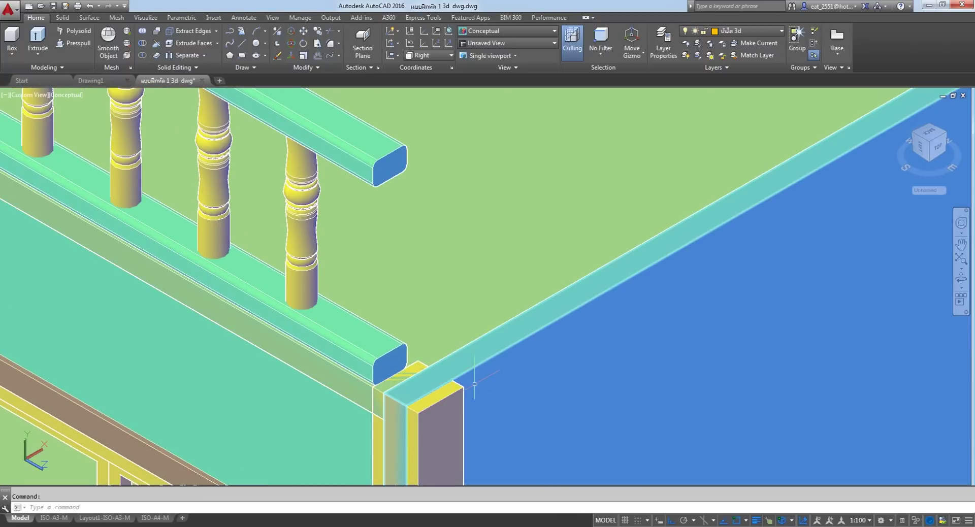
{"action": "left_click", "coordinate": [72, 43]}
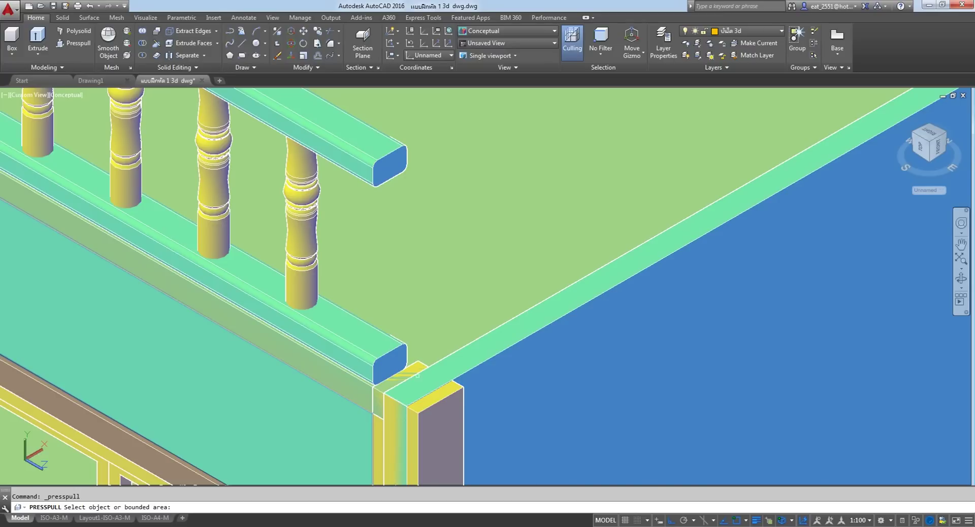
Pull the top handrail's right end face outward with Presspull.
{"action": "left_click", "coordinate": [390, 165]}
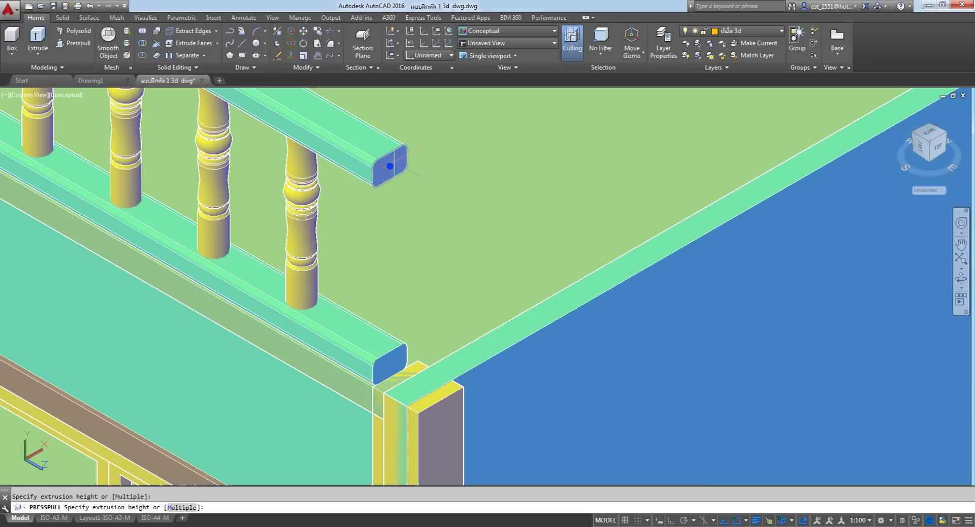
{"action": "left_click", "coordinate": [453, 192]}
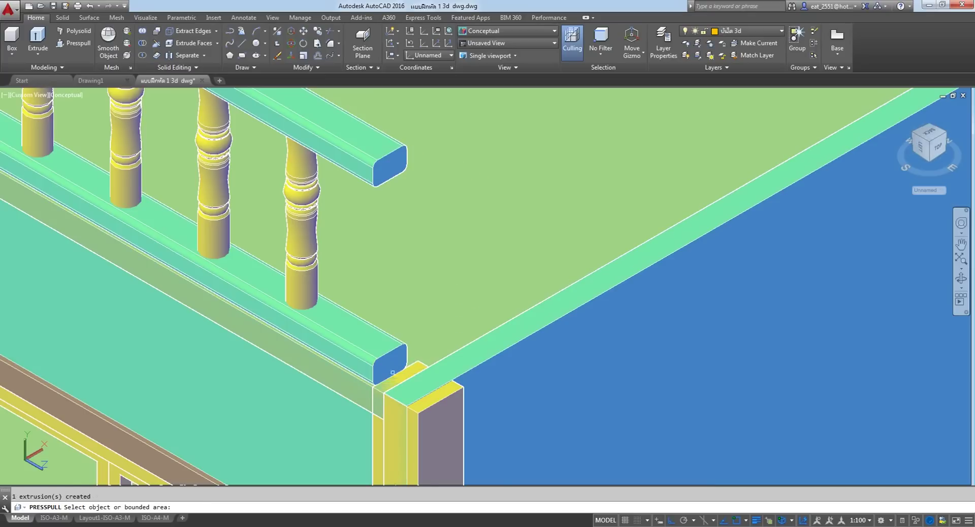
{"action": "scroll", "coordinate": [374, 317], "scroll_direction": "up", "scroll_amount": 5}
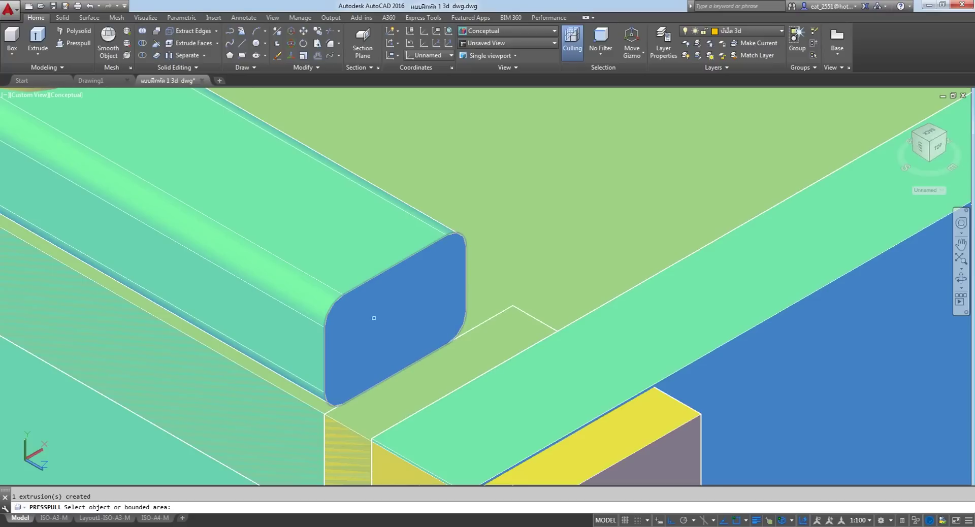
{"action": "left_click", "coordinate": [374, 318]}
{"action": "scroll", "coordinate": [432, 340], "scroll_direction": "down", "scroll_amount": 3}
{"action": "scroll", "coordinate": [428, 392], "scroll_direction": "up", "scroll_amount": 3}
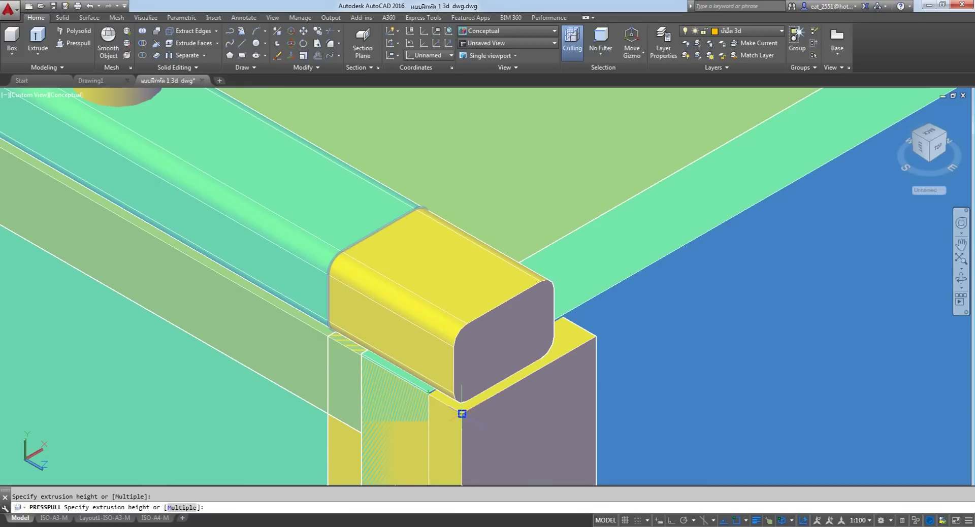
{"action": "left_click", "coordinate": [462, 414]}
{"action": "scroll", "coordinate": [447, 320], "scroll_direction": "down", "scroll_amount": 5}
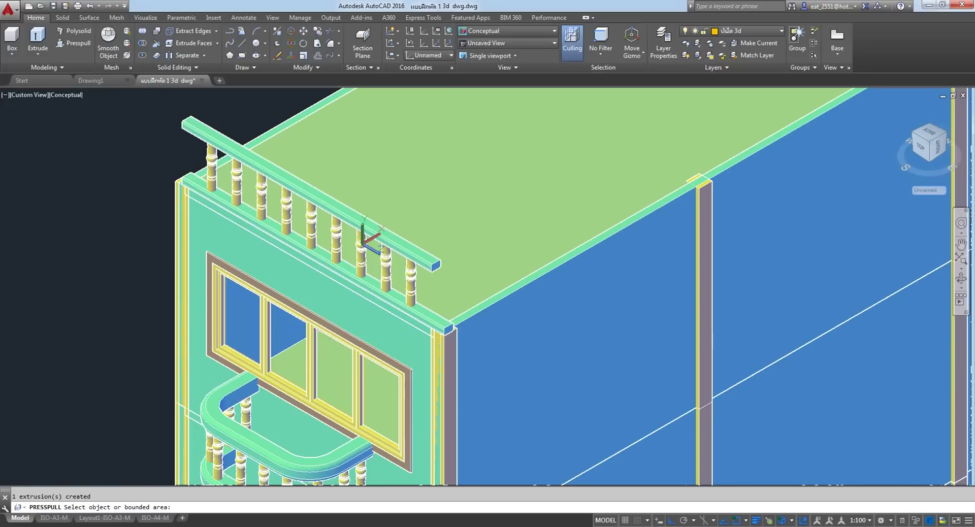
{"action": "scroll", "coordinate": [295, 275], "scroll_direction": "up", "scroll_amount": 4}
{"action": "scroll", "coordinate": [296, 275], "scroll_direction": "up", "scroll_amount": 5}
{"action": "mouse_move", "coordinate": [285, 228]}
{"action": "middle_mouse_down"}
{"action": "mouse_move", "coordinate": [235, 333]}
{"action": "mouse_move", "coordinate": [337, 299]}
{"action": "mouse_move", "coordinate": [276, 349]}
{"action": "middle_mouse_up"}
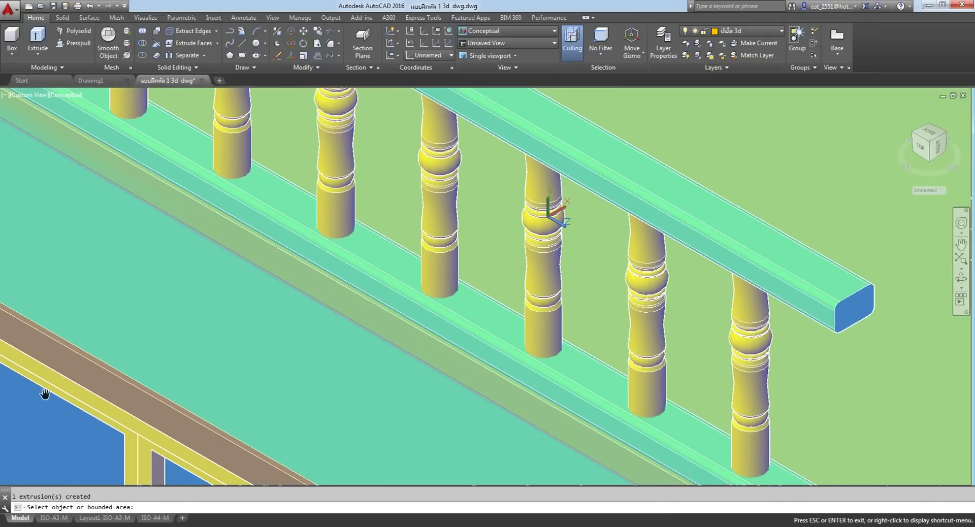
{"action": "scroll", "coordinate": [47, 244], "scroll_direction": "down", "scroll_amount": 10}
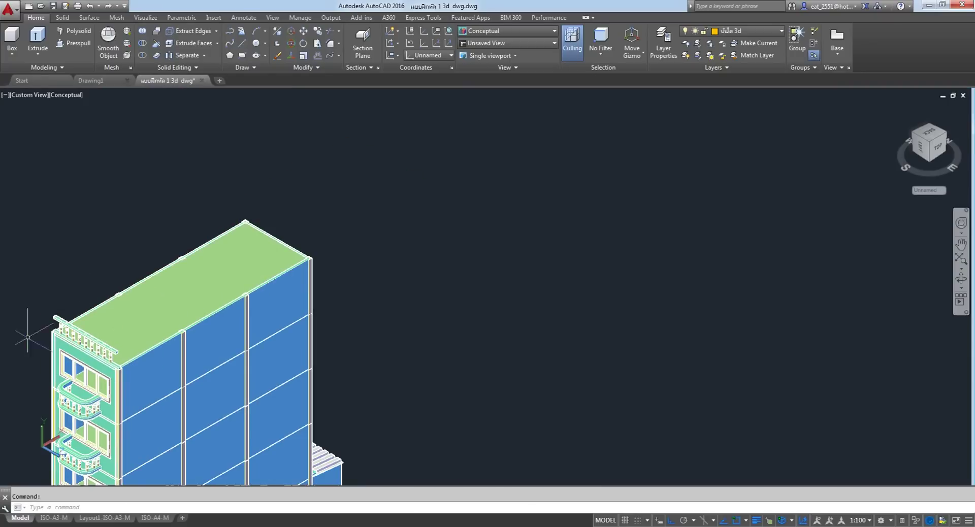
{"action": "scroll", "coordinate": [30, 315], "scroll_direction": "up", "scroll_amount": 10}
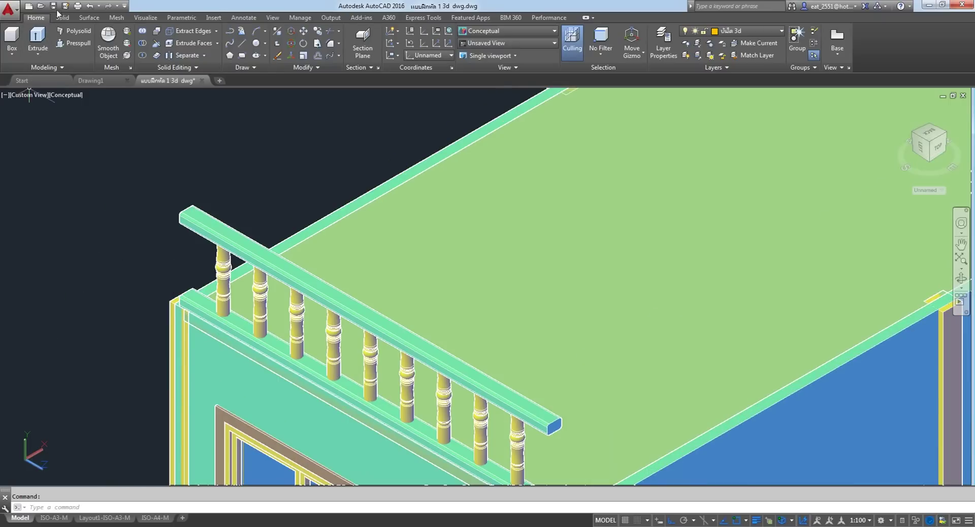
Save the drawing and orbit the model to face the building's long side.
{"action": "key", "text": "ctrl+s"}
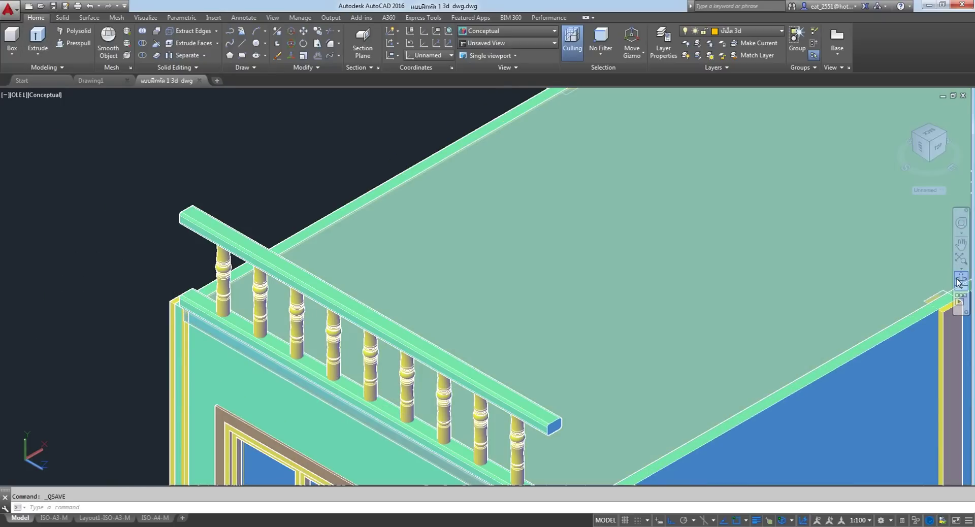
{"action": "left_click", "coordinate": [960, 285]}
{"action": "left_click", "coordinate": [914, 292]}
{"action": "mouse_move", "coordinate": [343, 407]}
{"action": "left_mouse_down"}
{"action": "mouse_move", "coordinate": [344, 286]}
{"action": "mouse_move", "coordinate": [348, 296]}
{"action": "mouse_move", "coordinate": [191, 287]}
{"action": "mouse_move", "coordinate": [57, 256]}
{"action": "left_mouse_up"}
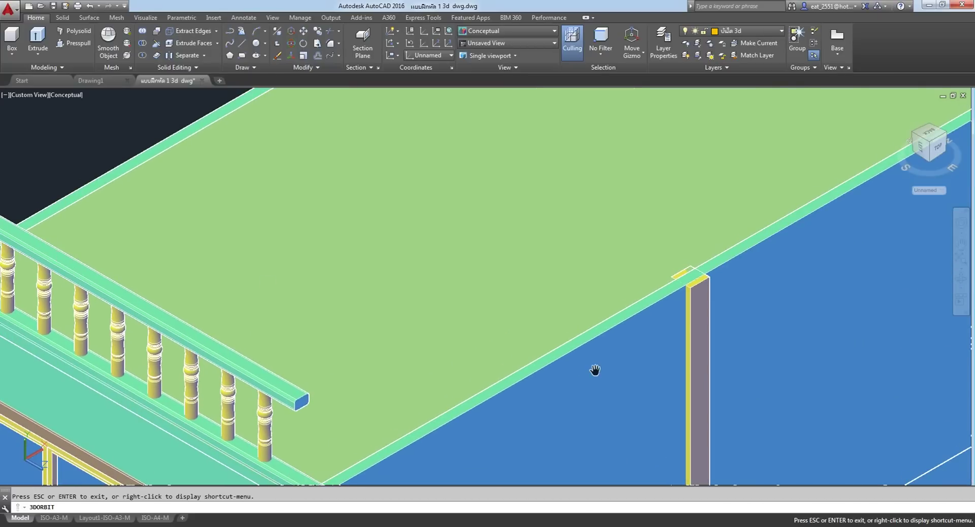
{"action": "right_click", "coordinate": [90, 149]}
{"action": "scroll", "coordinate": [98, 155], "scroll_direction": "down", "scroll_amount": 5}
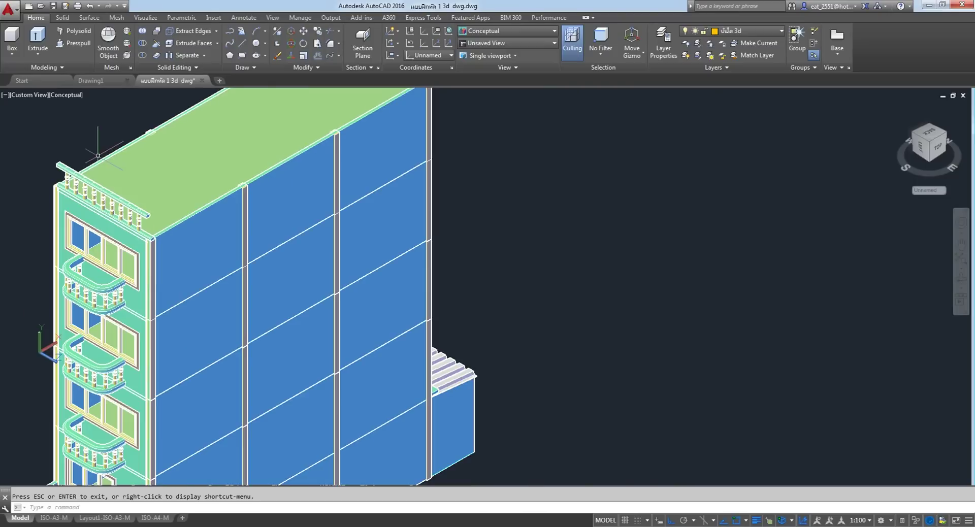
{"action": "middle_click_drag", "start_coordinate": [98, 155], "coordinate": [512, 228]}
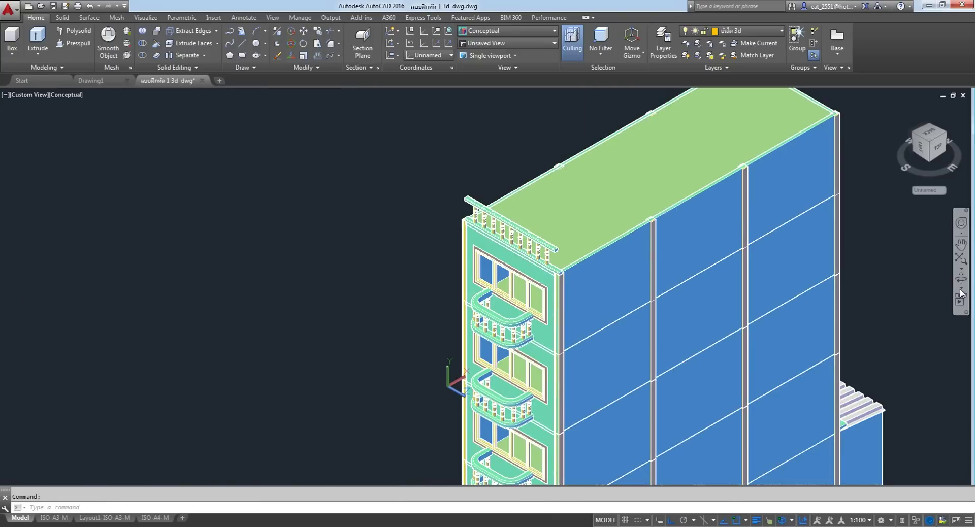
{"action": "left_click", "coordinate": [961, 278]}
{"action": "left_click_drag", "start_coordinate": [426, 391], "coordinate": [623, 342]}
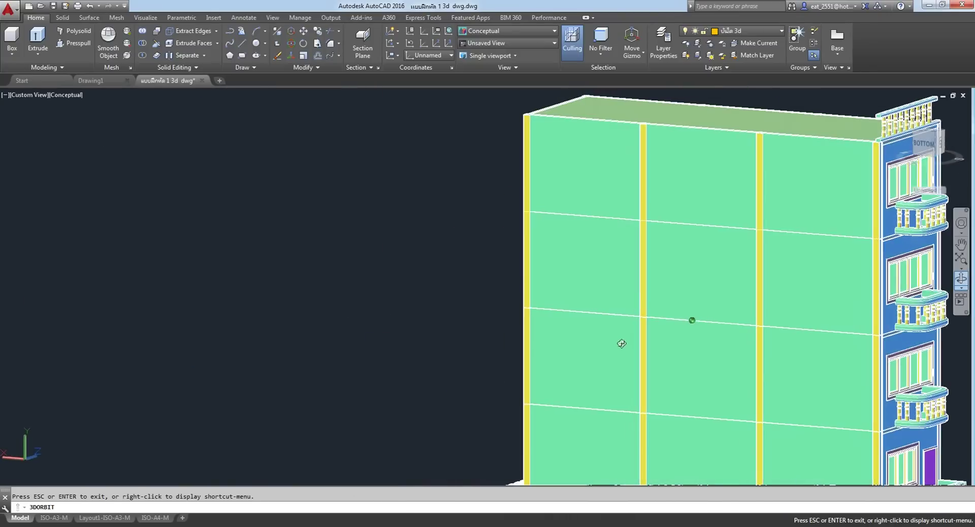
{"action": "left_click_drag", "start_coordinate": [729, 211], "coordinate": [533, 282]}
{"action": "scroll", "coordinate": [611, 270], "scroll_direction": "up", "scroll_amount": 2}
{"action": "scroll", "coordinate": [610, 270], "scroll_direction": "up", "scroll_amount": 1}
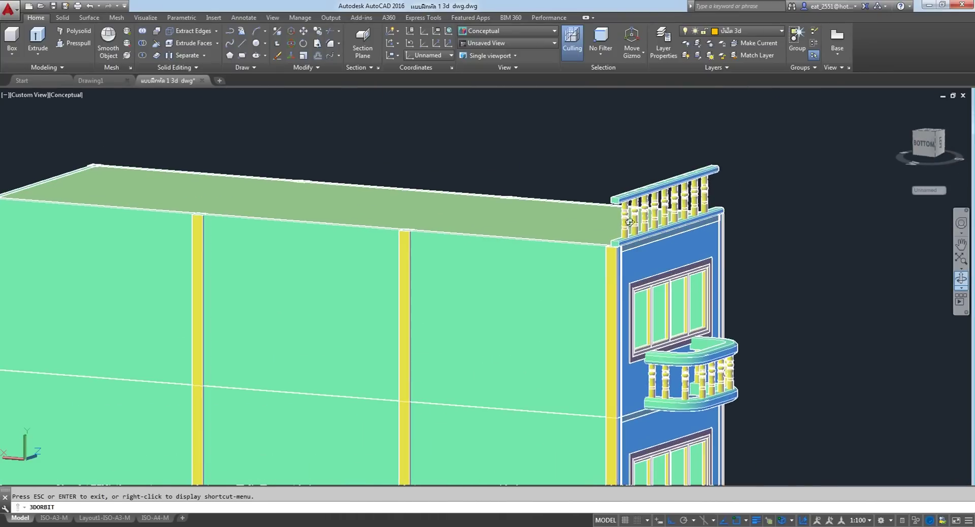
{"action": "scroll", "coordinate": [629, 222], "scroll_direction": "up", "scroll_amount": 2}
{"action": "scroll", "coordinate": [629, 222], "scroll_direction": "up", "scroll_amount": 2}
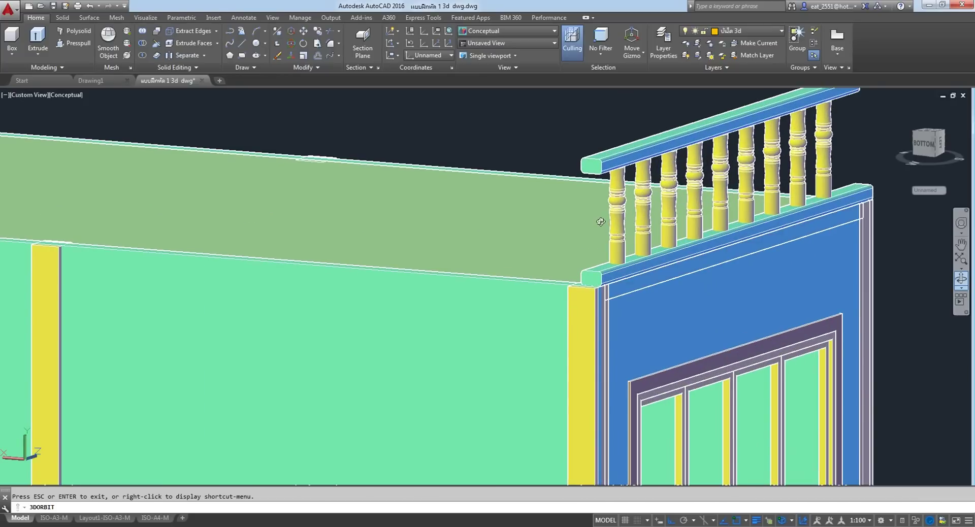
{"action": "scroll", "coordinate": [601, 279], "scroll_direction": "up", "scroll_amount": 1}
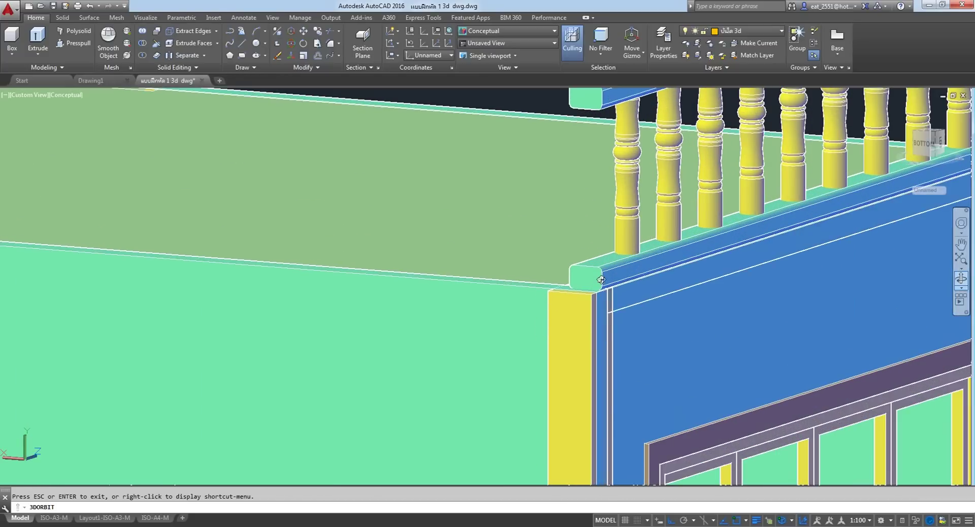
{"action": "scroll", "coordinate": [599, 285], "scroll_direction": "up", "scroll_amount": 1}
{"action": "right_click", "coordinate": [508, 206]}
{"action": "left_click", "coordinate": [523, 211]}
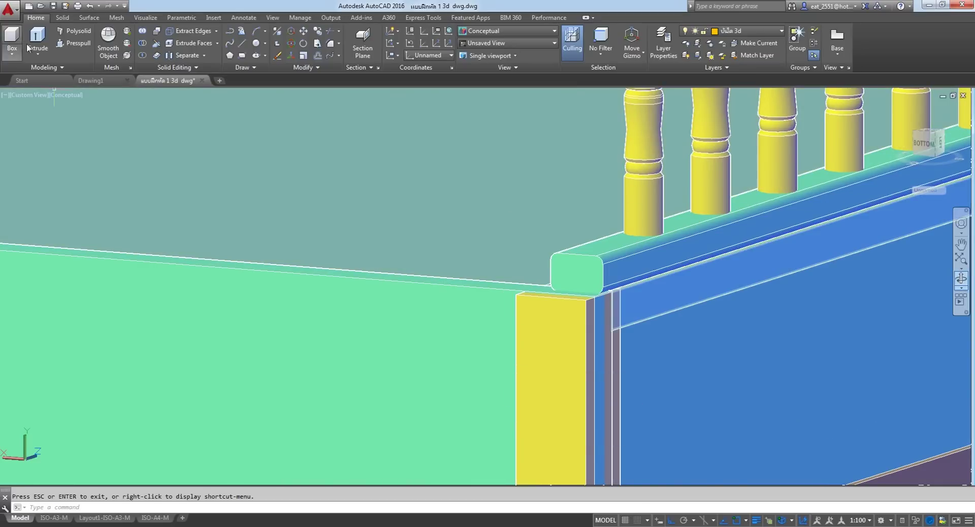
Pull the handrail's other end face out with Presspull.
{"action": "left_click", "coordinate": [68, 43]}
{"action": "left_click", "coordinate": [577, 274]}
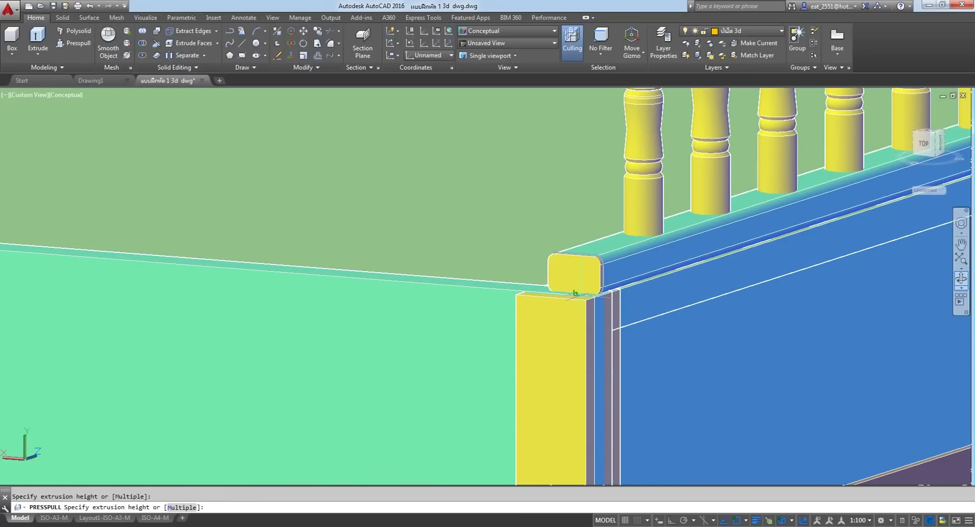
{"action": "left_click", "coordinate": [585, 300]}
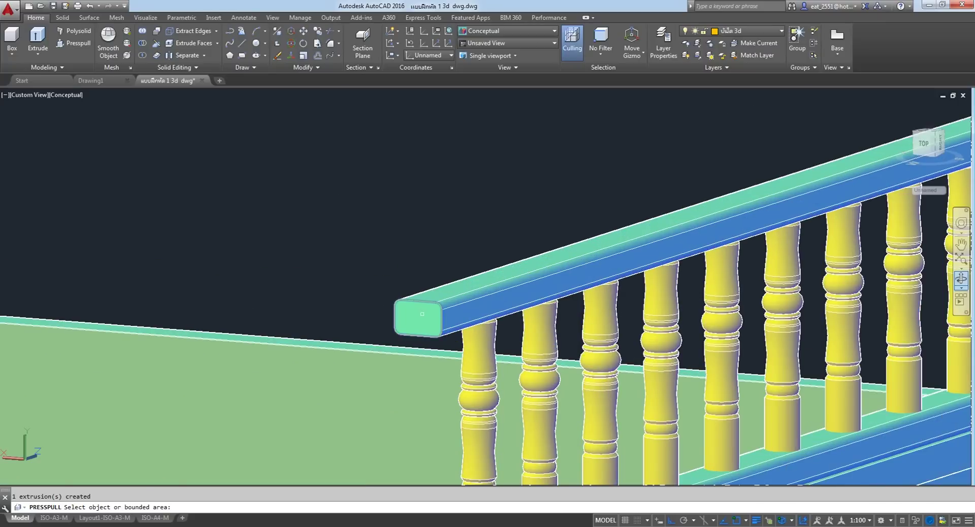
{"action": "left_click", "coordinate": [422, 313]}
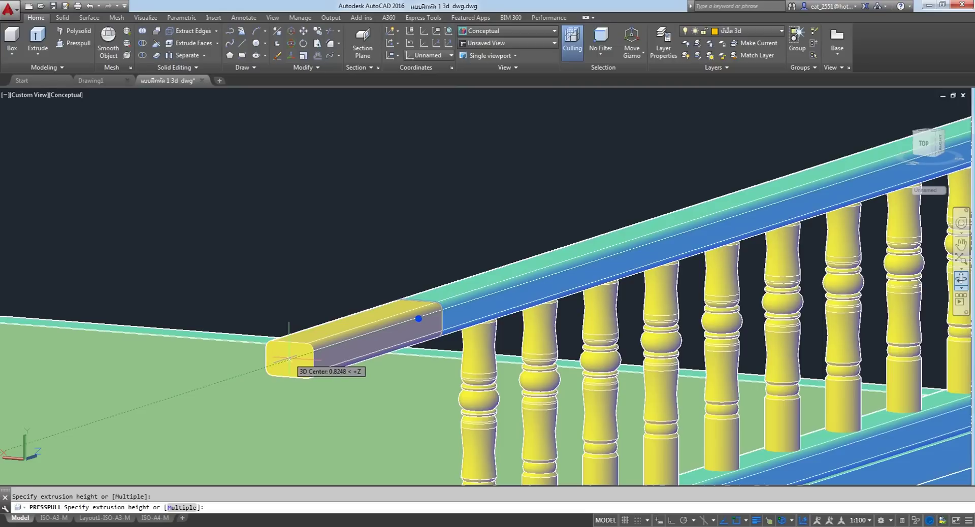
{"action": "type", "text": ".2"}
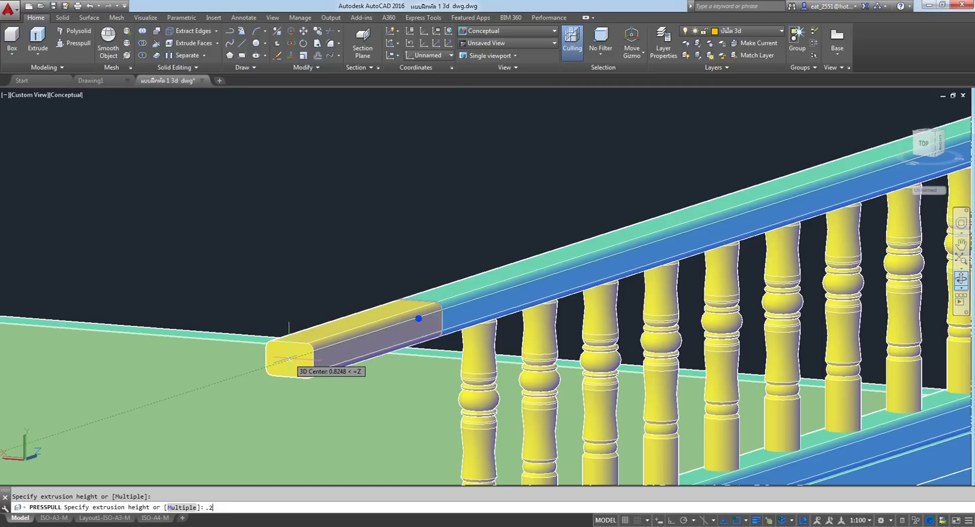
{"action": "key", "text": "Return"}
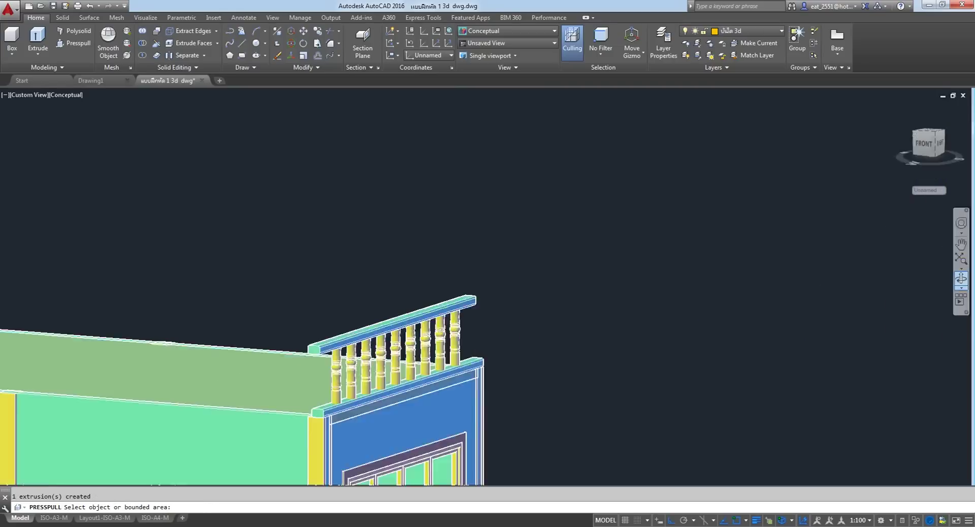
{"action": "scroll", "coordinate": [350, 337], "scroll_direction": "up", "scroll_amount": 4}
{"action": "key", "text": "Escape"}
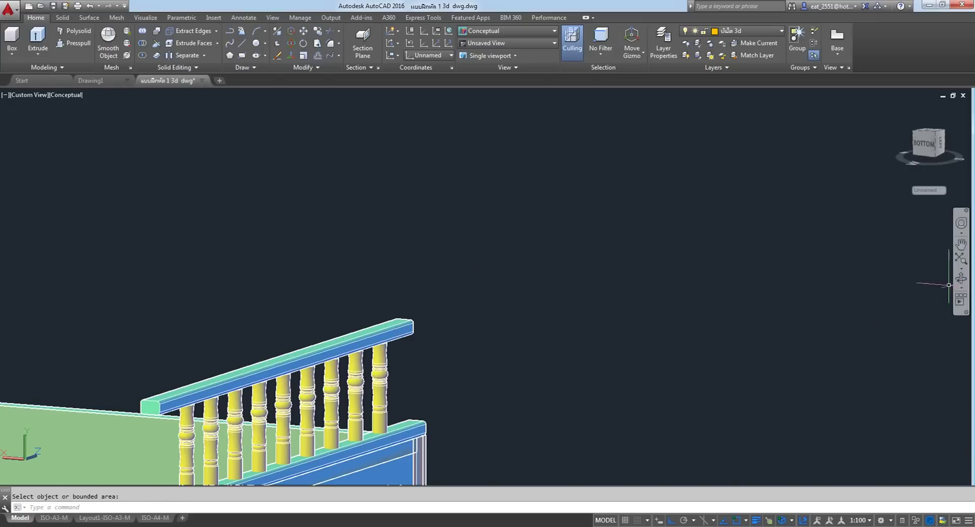
Extend the rail end face by 0.2, then switch to the Front preset view.
{"action": "left_click", "coordinate": [961, 283]}
{"action": "left_click_drag", "start_coordinate": [446, 392], "coordinate": [248, 364]}
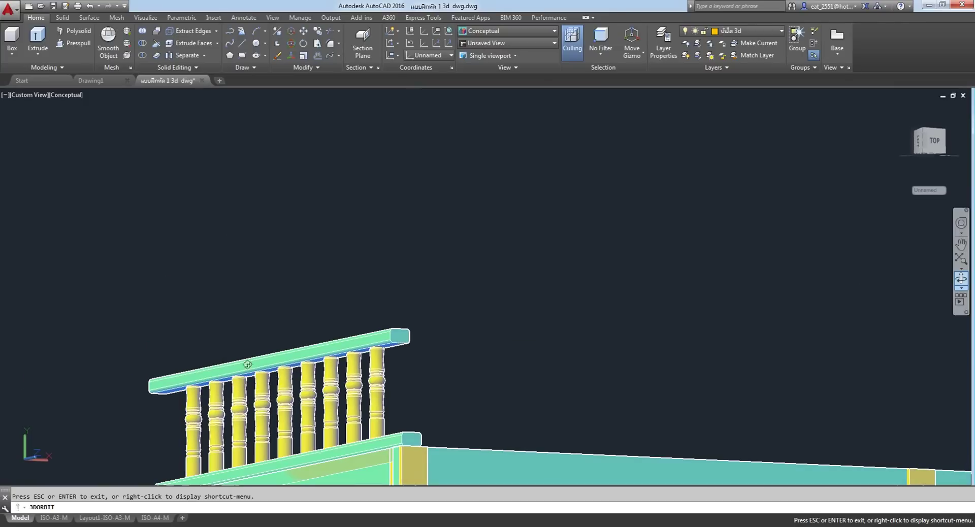
{"action": "scroll", "coordinate": [410, 333], "scroll_direction": "up", "scroll_amount": 3}
{"action": "right_click", "coordinate": [450, 265]}
{"action": "left_click", "coordinate": [452, 273]}
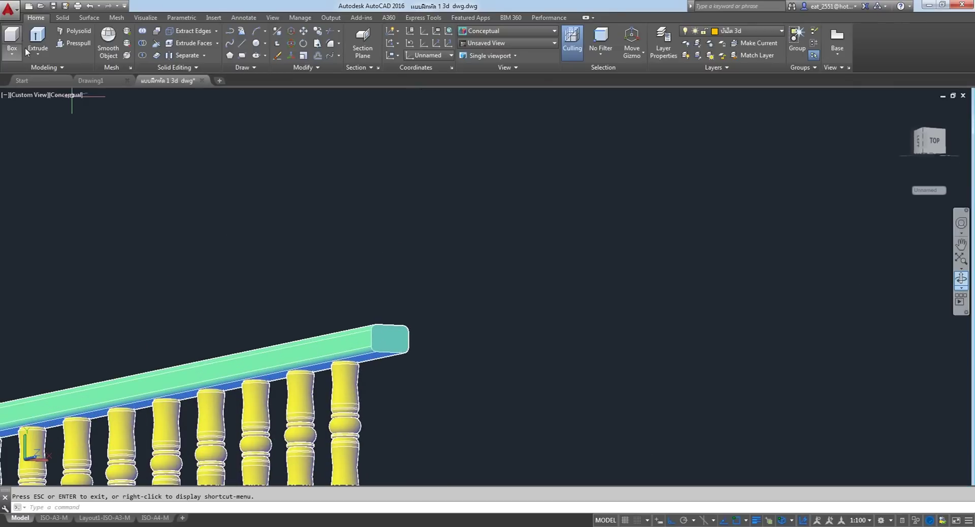
{"action": "left_click", "coordinate": [389, 338]}
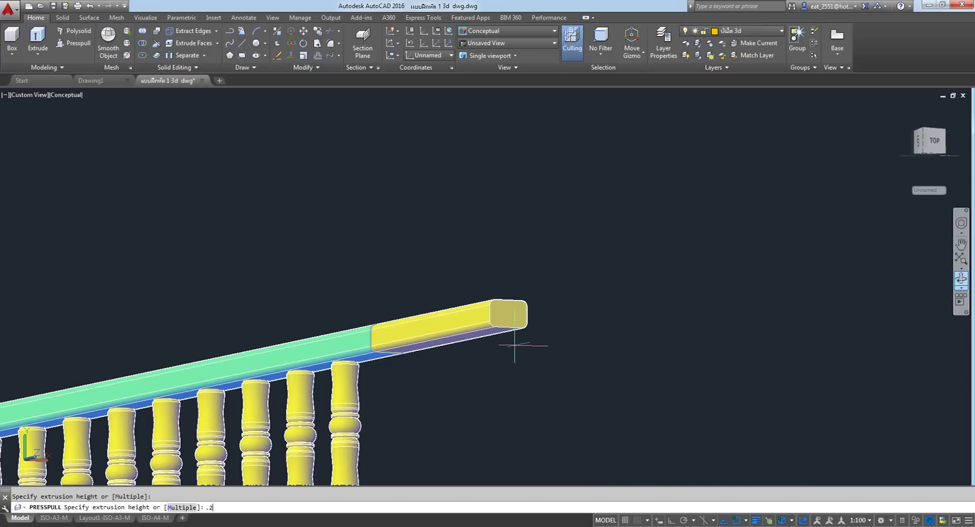
{"action": "key", "text": "Return"}
{"action": "scroll", "coordinate": [529, 268], "scroll_direction": "down", "scroll_amount": 5}
{"action": "left_click", "coordinate": [562, 272]}
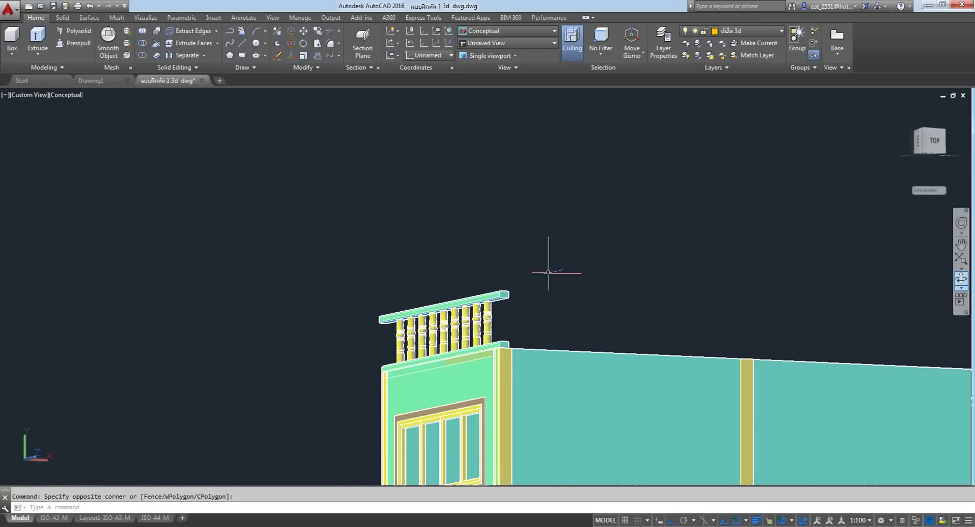
{"action": "left_click", "coordinate": [18, 92]}
{"action": "left_click", "coordinate": [58, 175]}
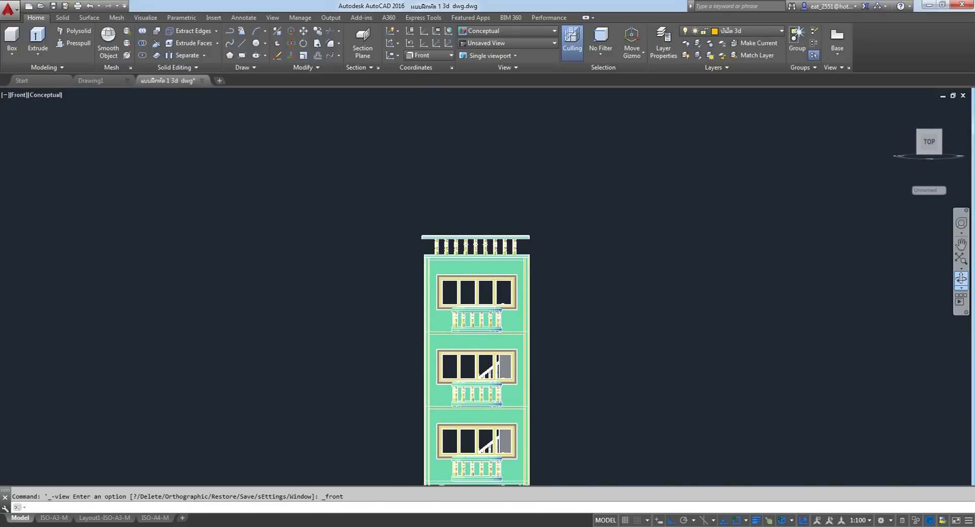
Zoom into the top balustrade and set the visual style to 2D Wireframe.
{"action": "scroll", "coordinate": [496, 234], "scroll_direction": "up", "scroll_amount": 5}
{"action": "middle_click_drag", "start_coordinate": [745, 322], "coordinate": [629, 305]}
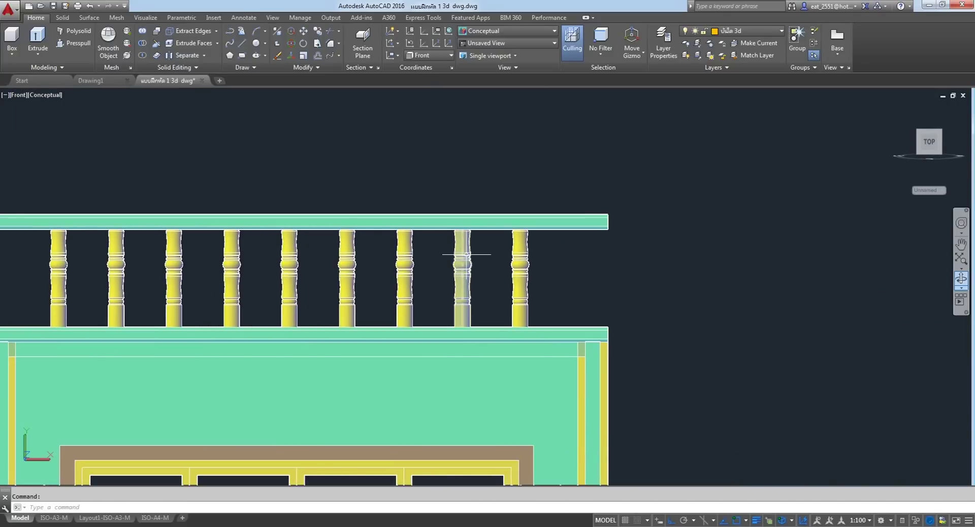
{"action": "scroll", "coordinate": [467, 254], "scroll_direction": "up", "scroll_amount": 3}
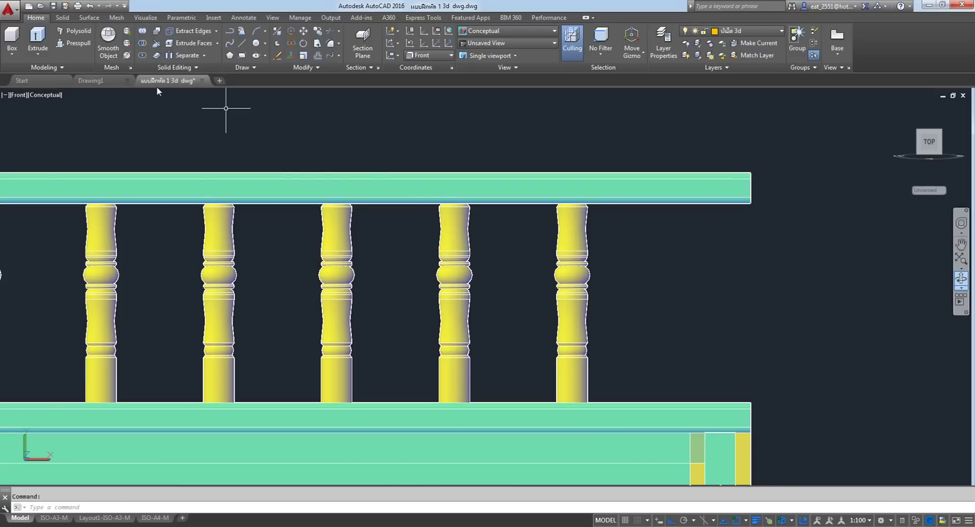
{"action": "left_click", "coordinate": [44, 96]}
{"action": "left_click", "coordinate": [69, 120]}
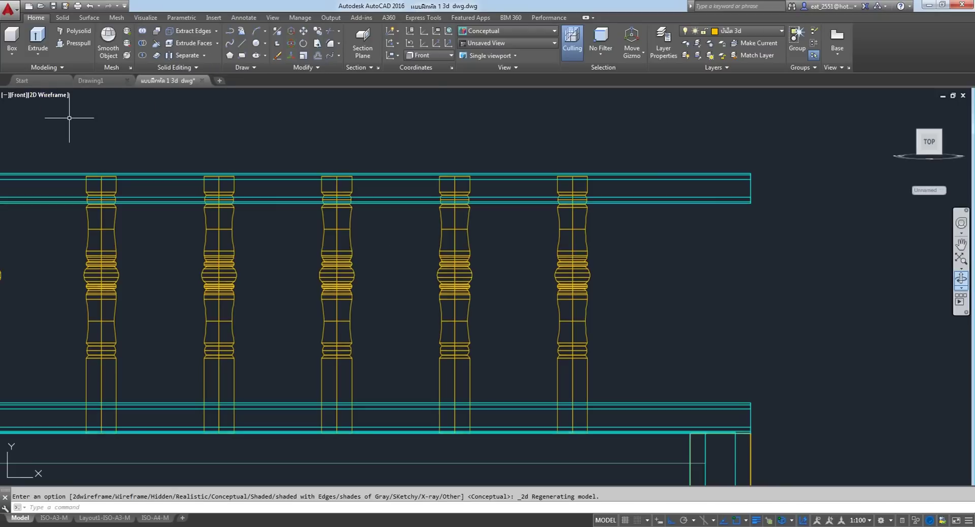
Measure baluster spacing with DIMLINEAR, reading 0.390 without placing the dimension.
{"action": "left_click", "coordinate": [244, 18]}
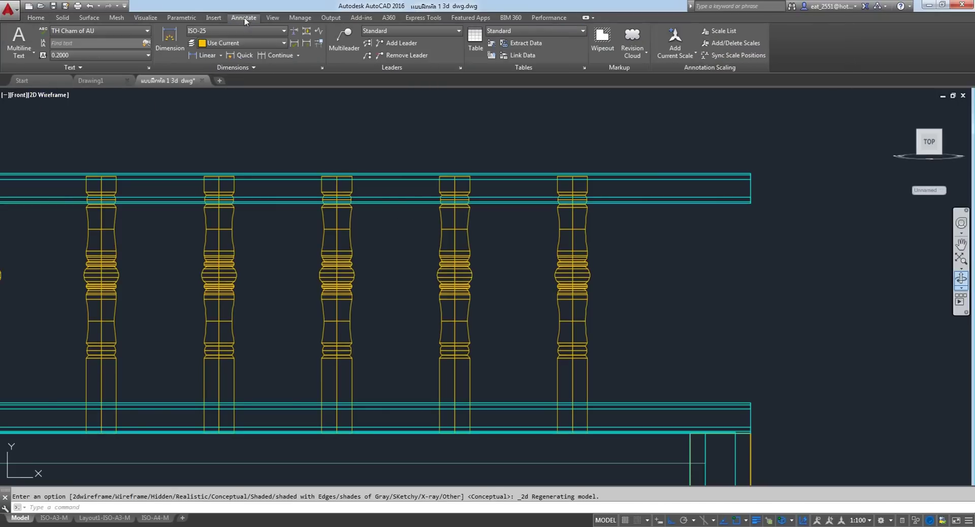
{"action": "left_click", "coordinate": [206, 55]}
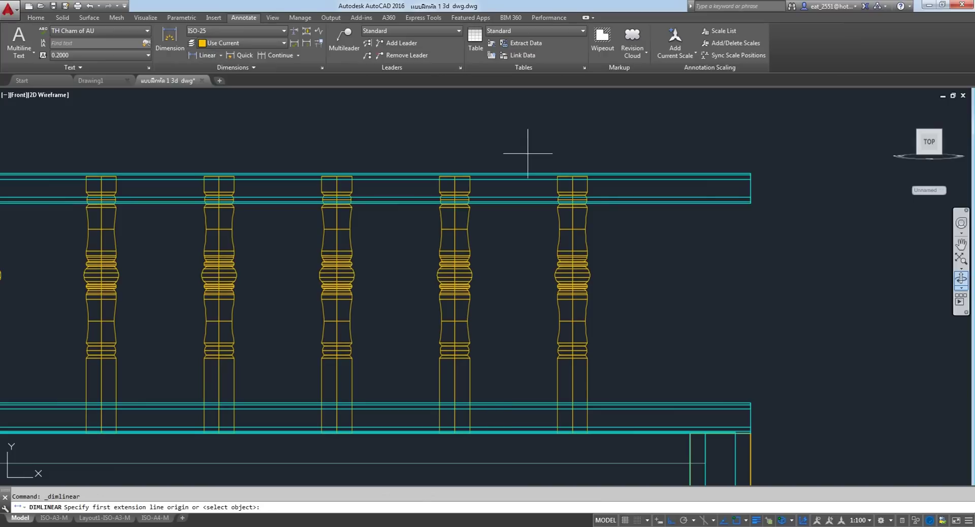
{"action": "left_click", "coordinate": [454, 176]}
{"action": "left_click", "coordinate": [572, 176]}
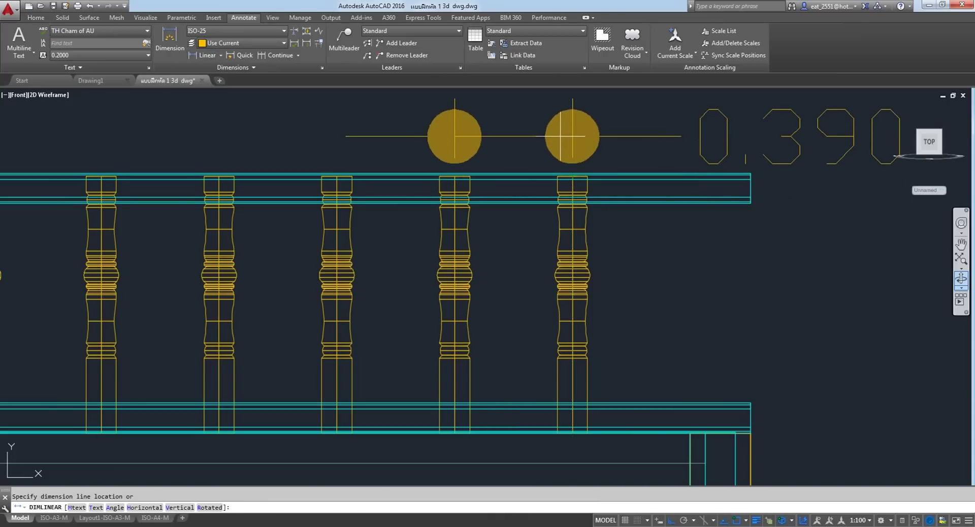
{"action": "middle_click_drag", "start_coordinate": [562, 136], "coordinate": [554, 190]}
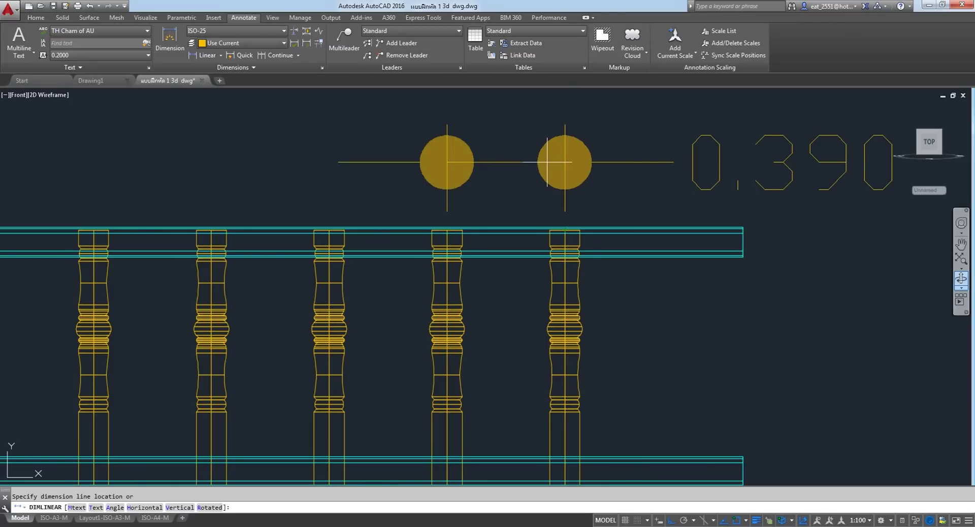
{"action": "key", "text": "Escape"}
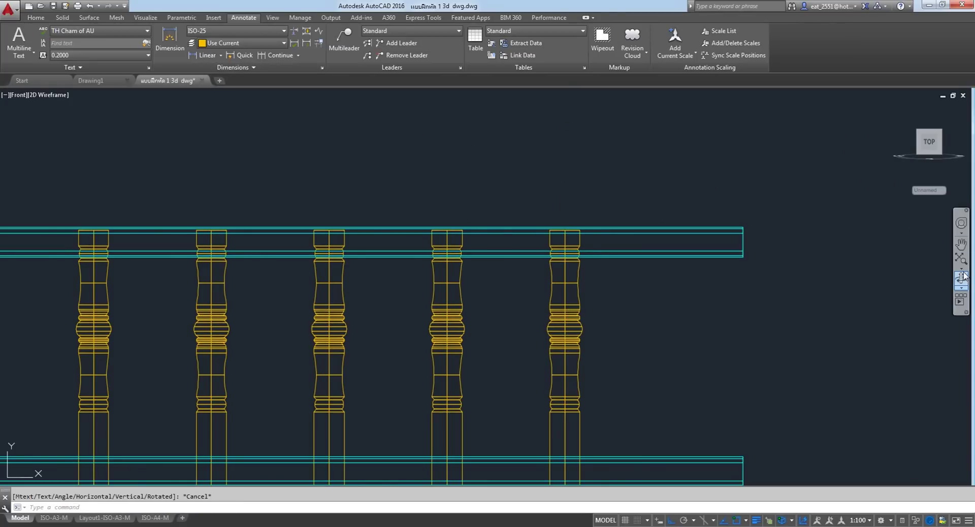
{"action": "left_click", "coordinate": [203, 55]}
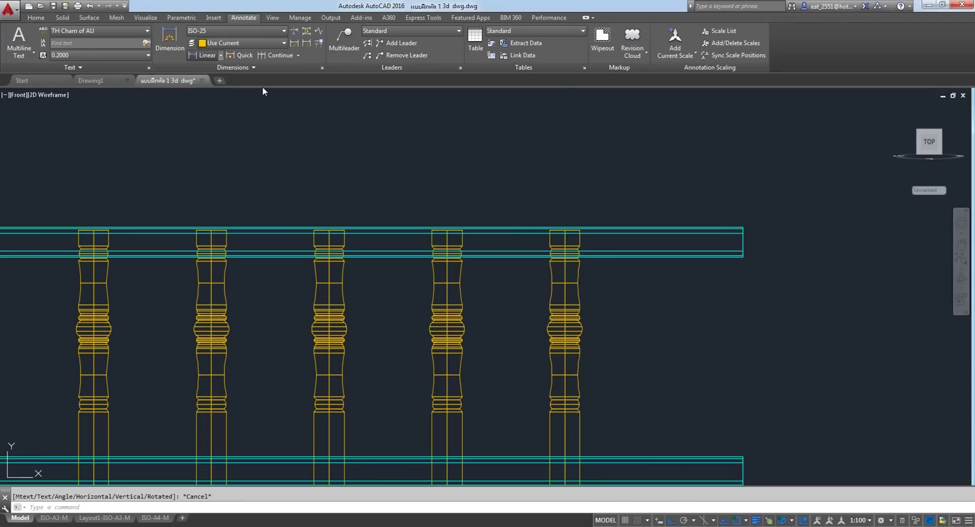
{"action": "left_click", "coordinate": [447, 229]}
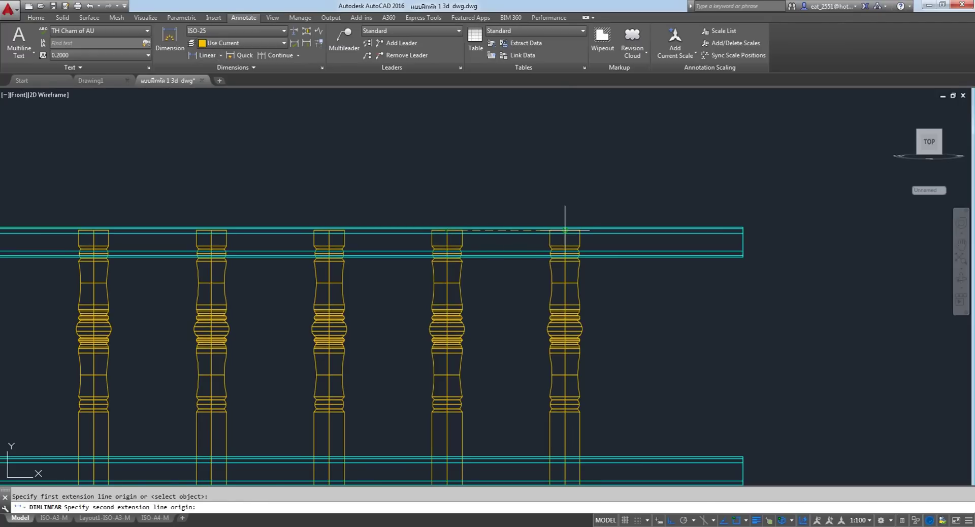
{"action": "left_click", "coordinate": [565, 229]}
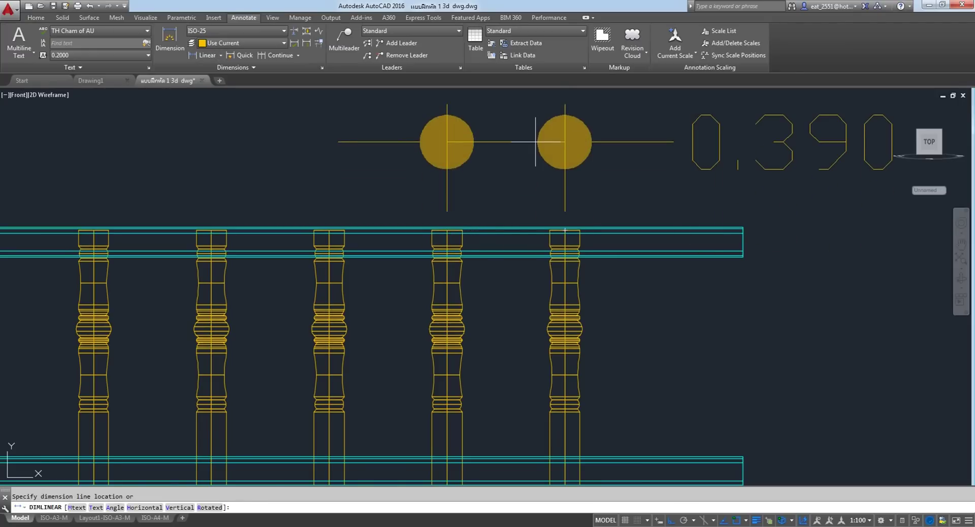
{"action": "key", "text": "Escape"}
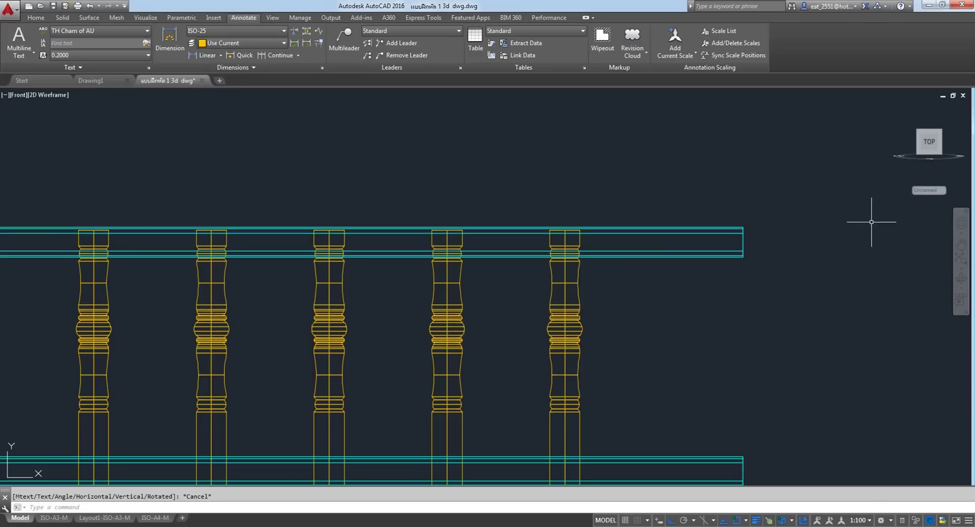
{"action": "left_click", "coordinate": [46, 19]}
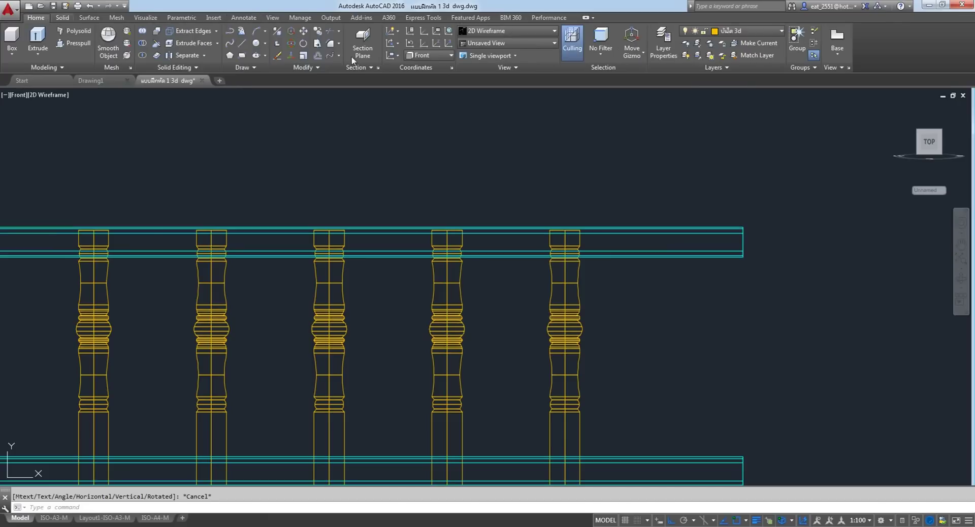
Copy the rightmost roof baluster 0.39 to the right.
{"action": "left_click", "coordinate": [317, 31]}
{"action": "left_click", "coordinate": [657, 290]}
{"action": "left_click", "coordinate": [535, 347]}
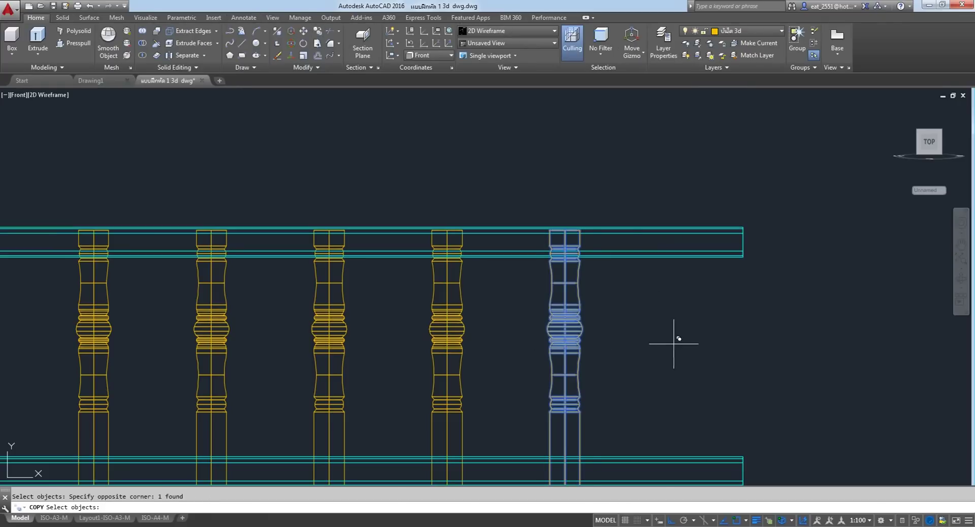
{"action": "key", "text": "Return"}
{"action": "left_click", "coordinate": [673, 344]}
{"action": "type", "text": ".39"}
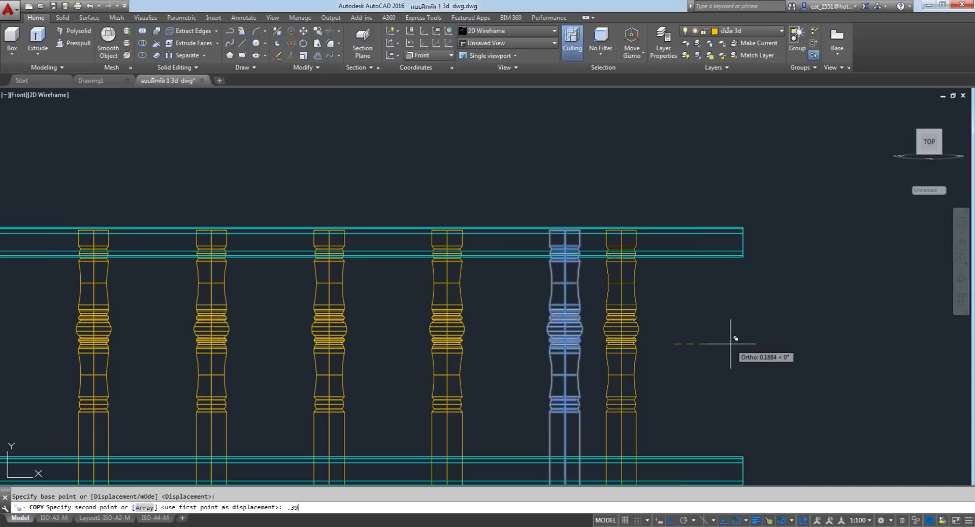
{"action": "key", "text": "Return"}
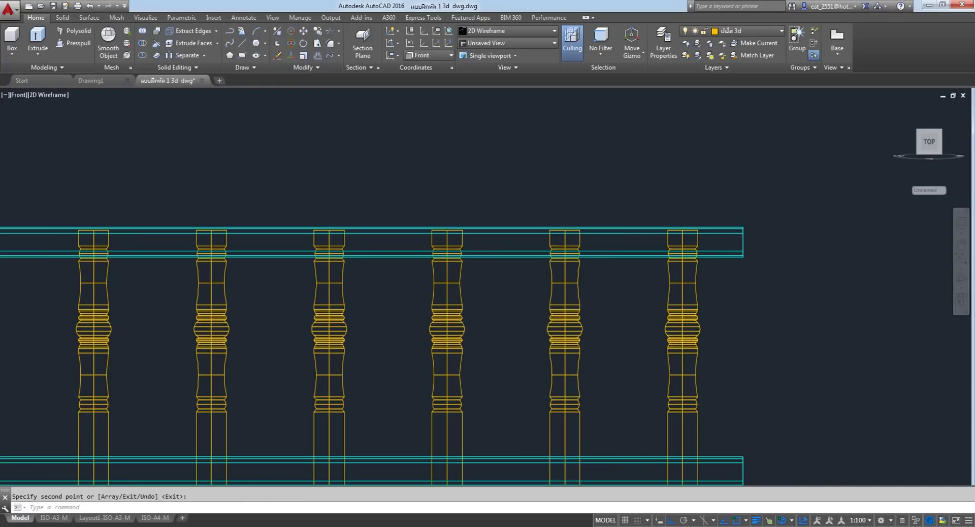
{"action": "scroll", "coordinate": [733, 337], "scroll_direction": "down", "scroll_amount": 5}
{"action": "scroll", "coordinate": [727, 323], "scroll_direction": "up", "scroll_amount": 8}
Copy the second baluster from the left 0.39 to the left.
{"action": "right_click", "coordinate": [465, 231]}
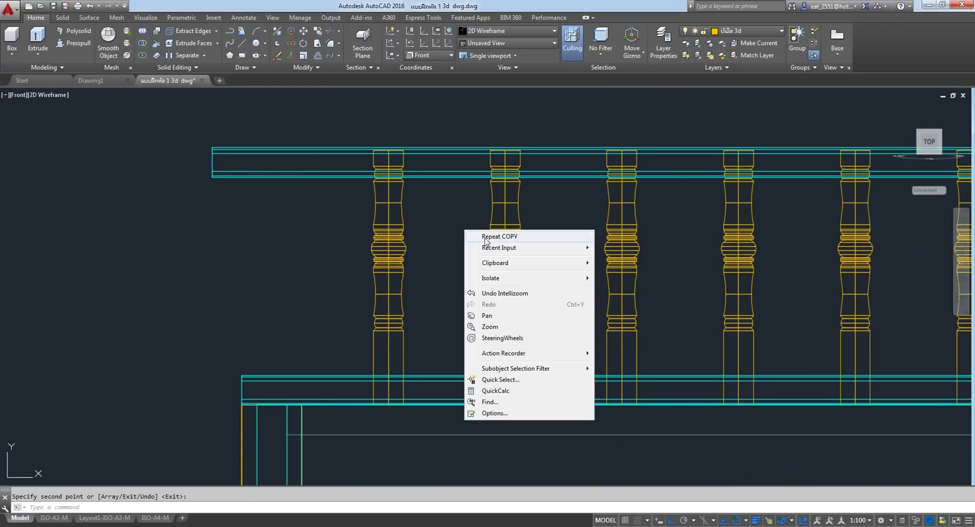
{"action": "left_click", "coordinate": [493, 237]}
{"action": "left_click_drag", "start_coordinate": [418, 304], "coordinate": [359, 217]}
{"action": "key", "text": "Return"}
{"action": "left_click", "coordinate": [340, 249]}
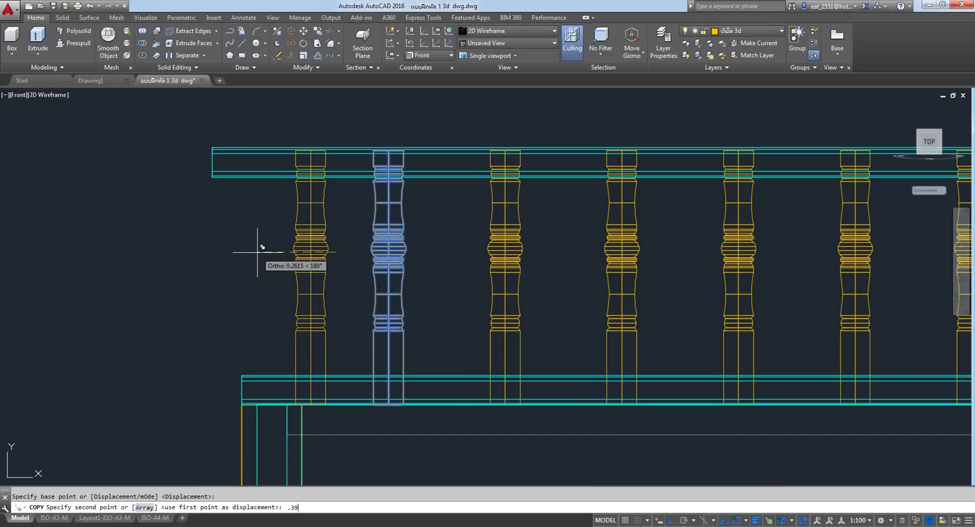
{"action": "key", "text": "Return"}
{"action": "scroll", "coordinate": [403, 290], "scroll_direction": "down", "scroll_amount": 5}
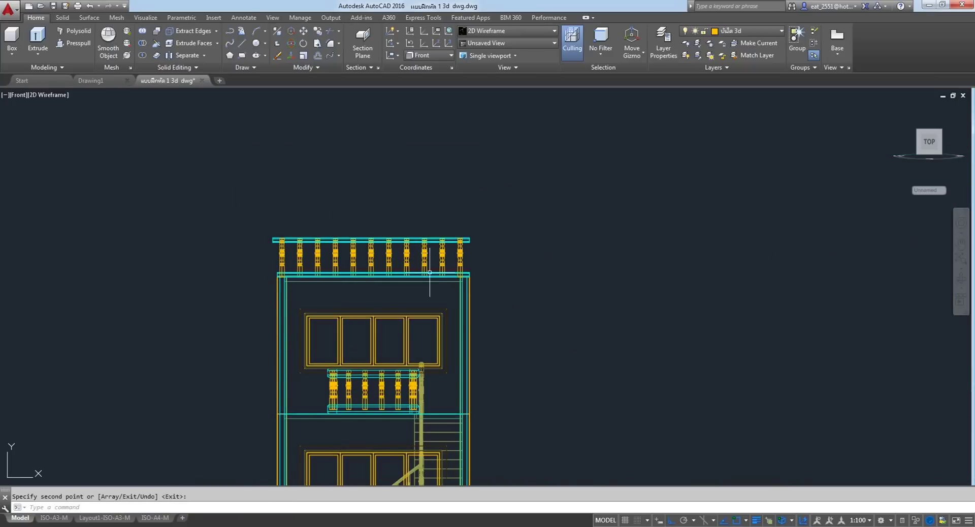
{"action": "scroll", "coordinate": [404, 290], "scroll_direction": "up", "scroll_amount": 2}
{"action": "scroll", "coordinate": [535, 235], "scroll_direction": "down", "scroll_amount": 2}
{"action": "scroll", "coordinate": [514, 190], "scroll_direction": "down", "scroll_amount": 1}
{"action": "scroll", "coordinate": [538, 304], "scroll_direction": "down", "scroll_amount": 3}
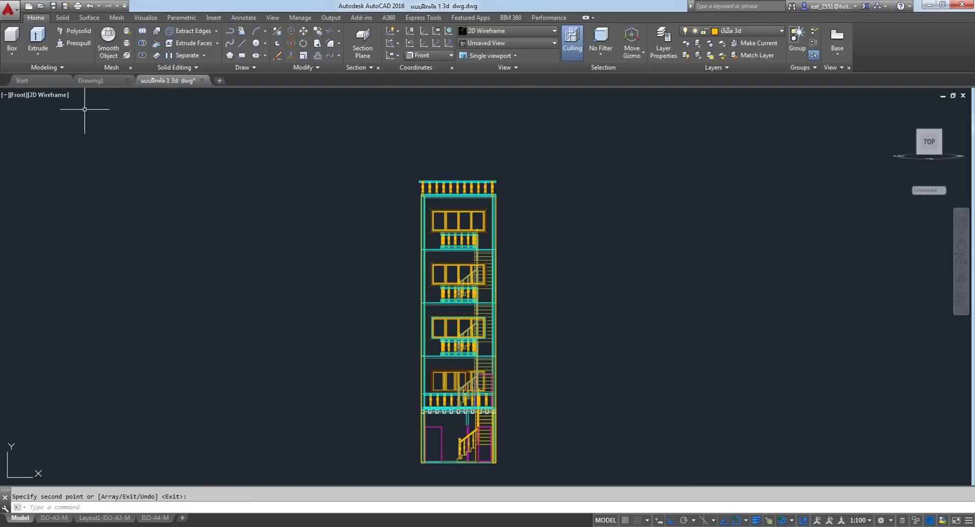
Switch to the Right side elevation view and zoom in on the roof.
{"action": "left_click", "coordinate": [20, 95]}
{"action": "left_click", "coordinate": [50, 152]}
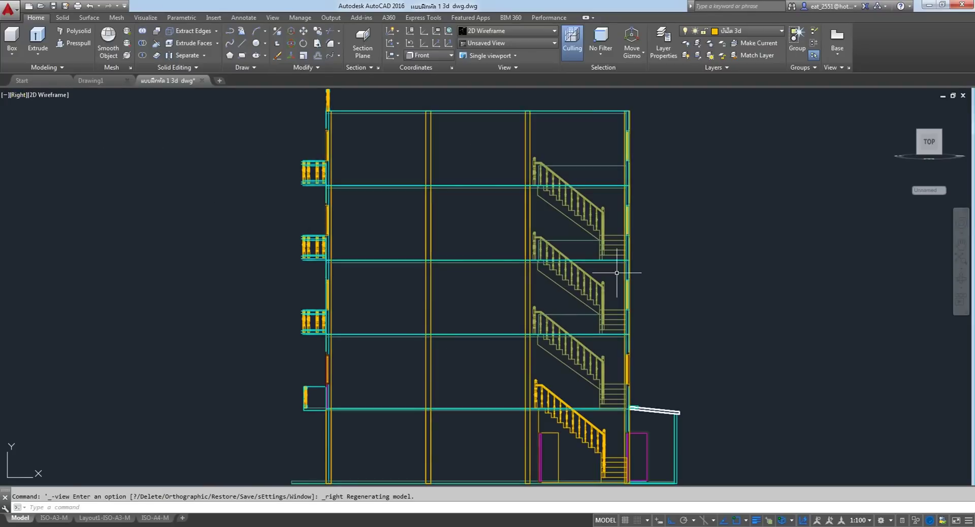
{"action": "scroll", "coordinate": [348, 211], "scroll_direction": "up", "scroll_amount": 2}
{"action": "scroll", "coordinate": [331, 207], "scroll_direction": "up", "scroll_amount": 5}
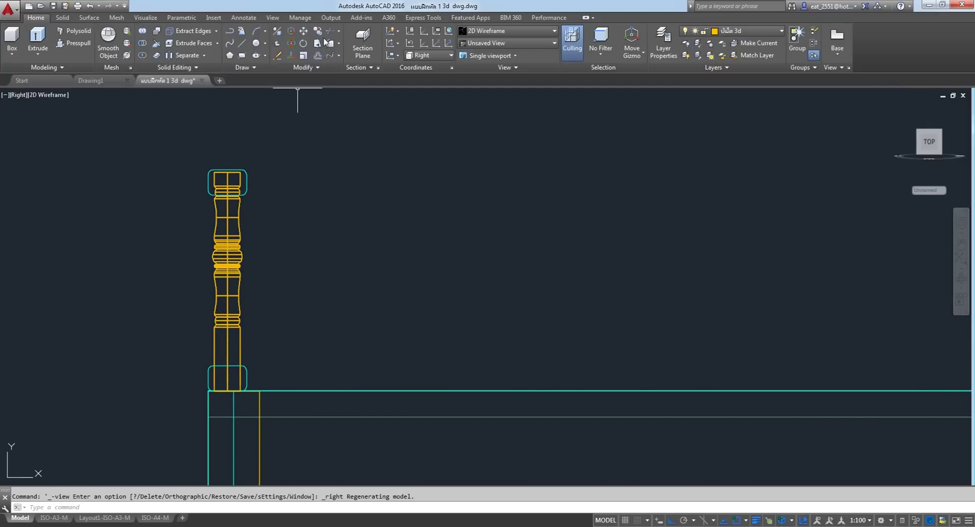
Start MIRROR and window-select the rooftop corner post.
{"action": "left_click", "coordinate": [318, 68]}
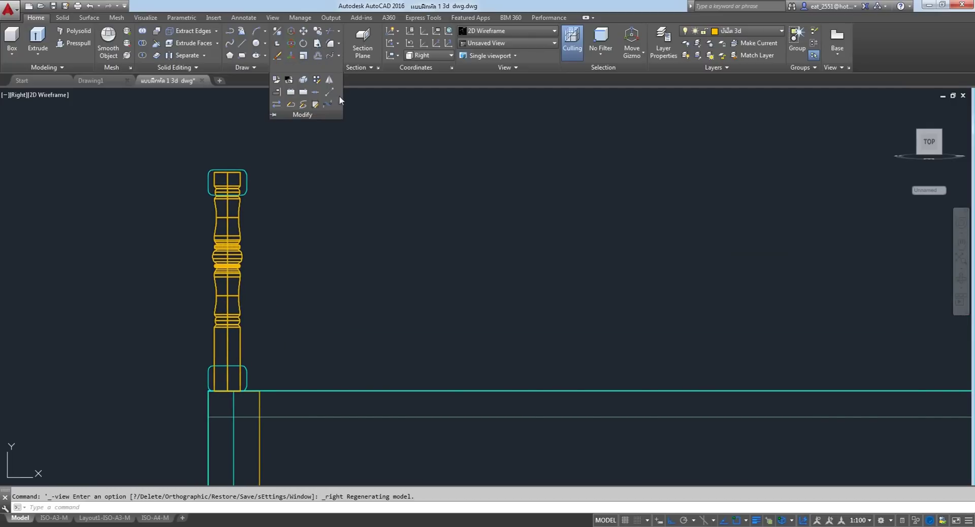
{"action": "left_click", "coordinate": [329, 82]}
{"action": "left_click", "coordinate": [149, 140]}
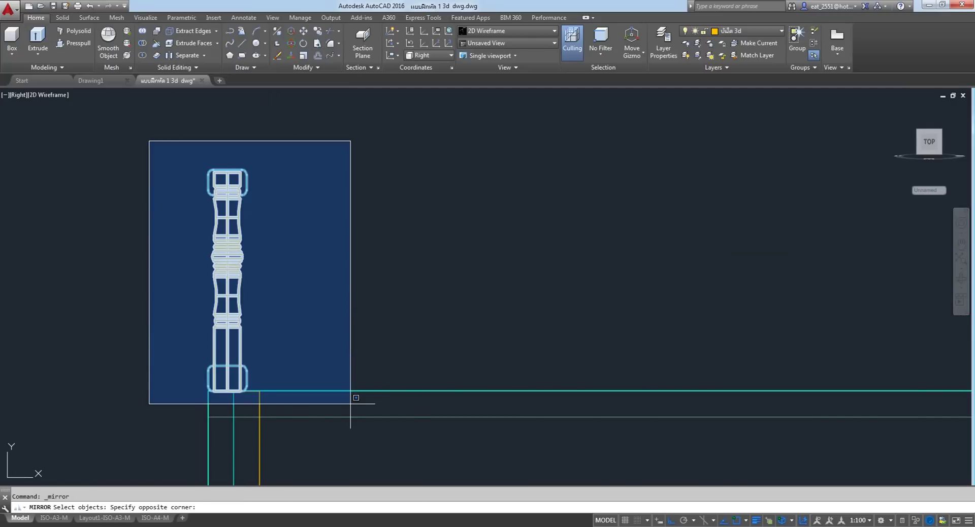
{"action": "left_click", "coordinate": [351, 403]}
{"action": "key", "text": "Return"}
{"action": "scroll", "coordinate": [350, 403], "scroll_direction": "down", "scroll_amount": 8}
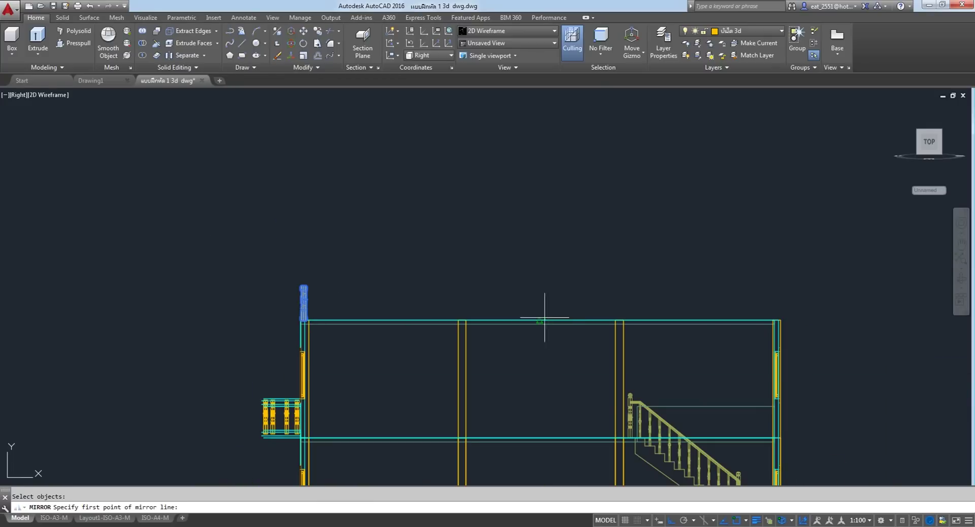
Mirror the post across a vertical line at the top beam's midpoint, keeping the original.
{"action": "left_click", "coordinate": [539, 320]}
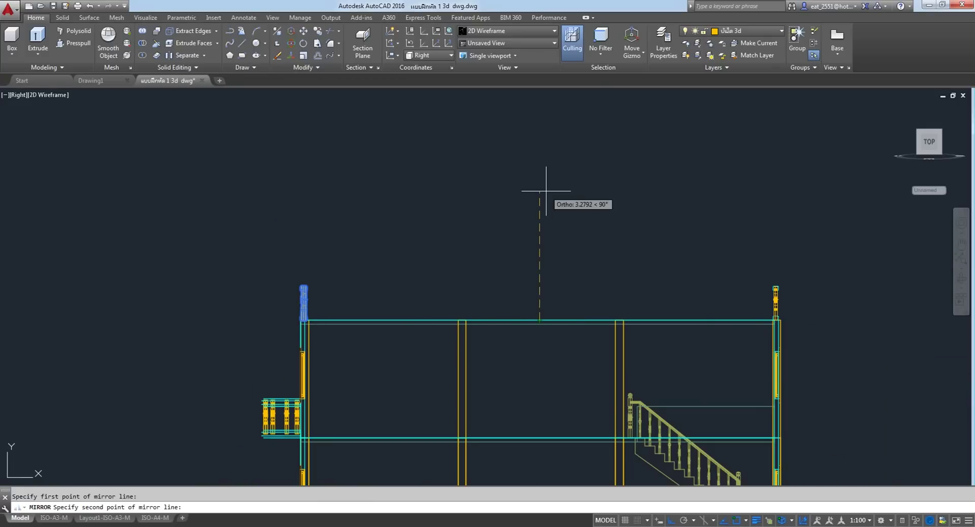
{"action": "scroll", "coordinate": [533, 326], "scroll_direction": "up", "scroll_amount": 4}
{"action": "middle_click_drag", "start_coordinate": [533, 327], "coordinate": [260, 352]}
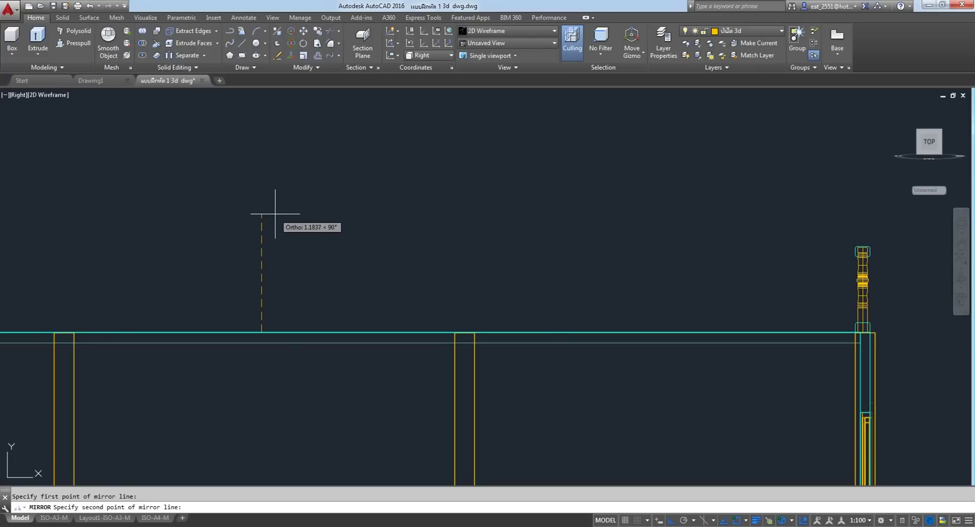
{"action": "key", "text": "Escape"}
{"action": "right_click", "coordinate": [275, 214]}
{"action": "key", "text": "Escape"}
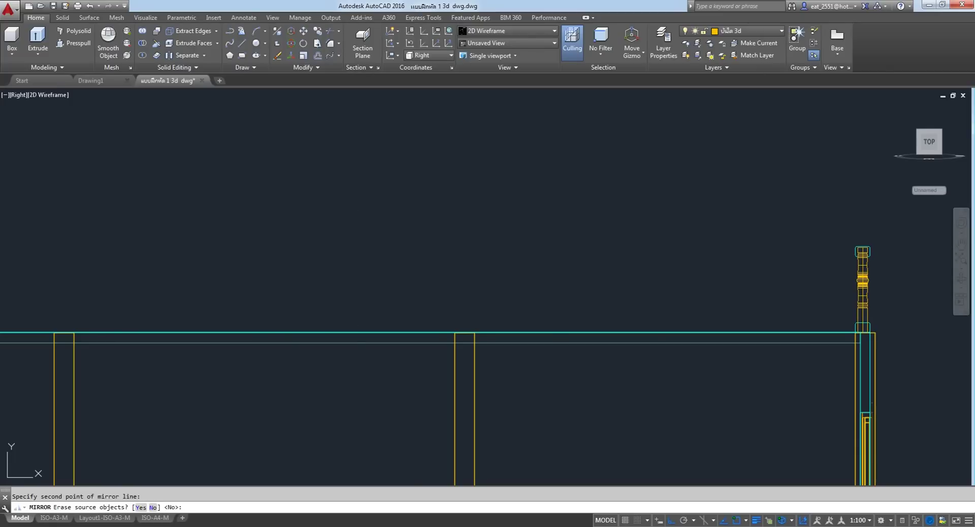
{"action": "scroll", "coordinate": [527, 263], "scroll_direction": "down", "scroll_amount": 6}
{"action": "scroll", "coordinate": [291, 211], "scroll_direction": "up", "scroll_amount": 10}
{"action": "scroll", "coordinate": [459, 224], "scroll_direction": "down", "scroll_amount": 2}
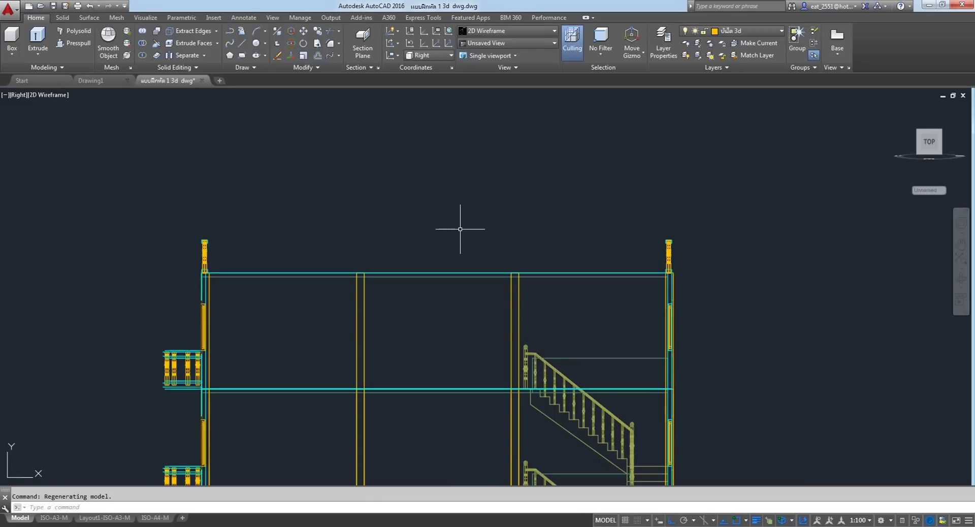
{"action": "left_click", "coordinate": [20, 95]}
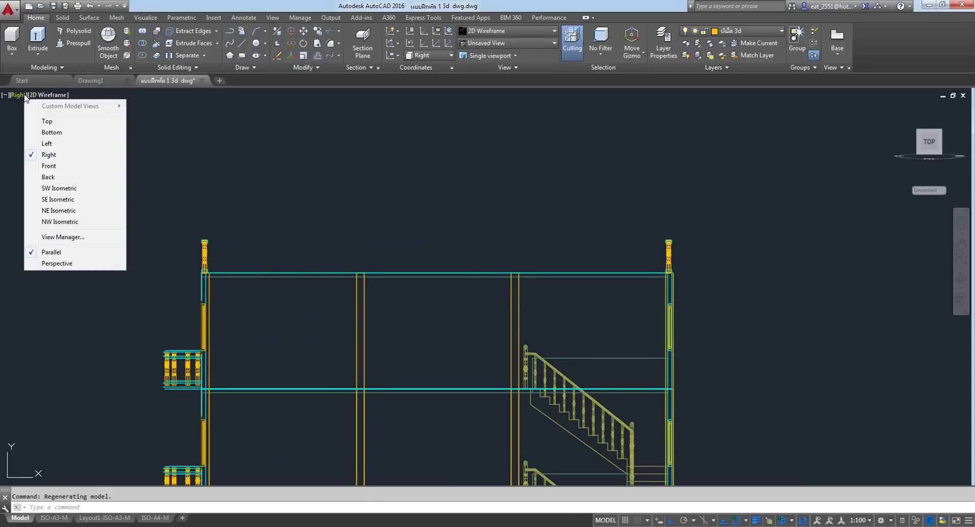
{"action": "left_click", "coordinate": [46, 199]}
{"action": "scroll", "coordinate": [425, 226], "scroll_direction": "up", "scroll_amount": 6}
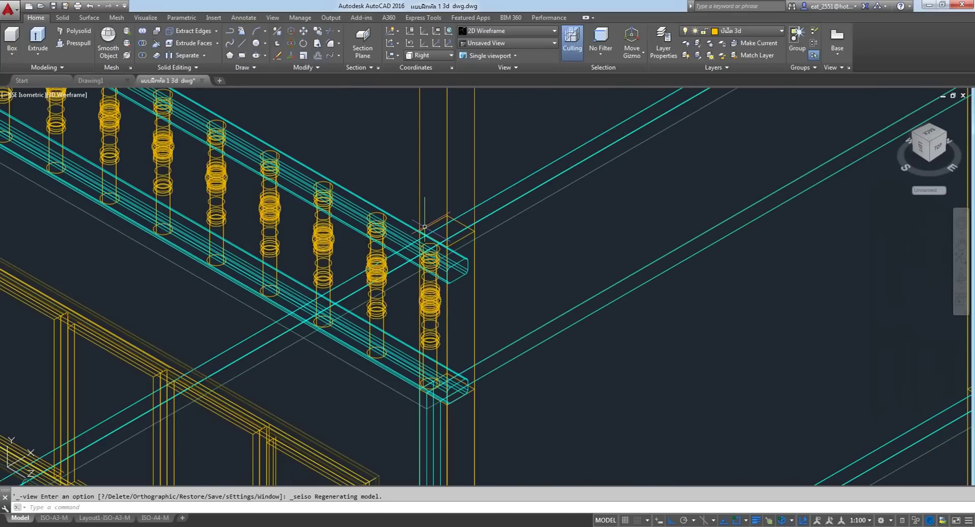
{"action": "scroll", "coordinate": [425, 226], "scroll_direction": "down", "scroll_amount": 8}
{"action": "scroll", "coordinate": [431, 398], "scroll_direction": "up", "scroll_amount": 1}
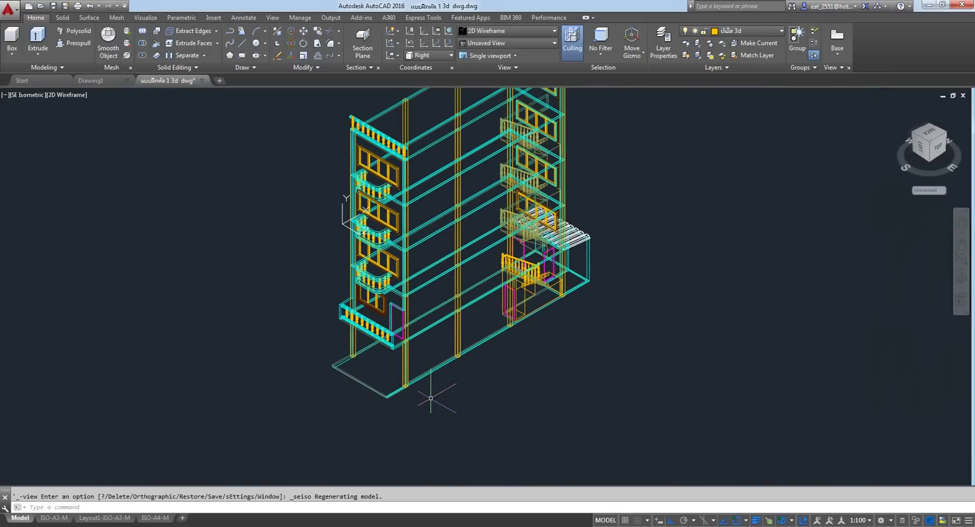
{"action": "scroll", "coordinate": [392, 368], "scroll_direction": "up", "scroll_amount": 2}
{"action": "scroll", "coordinate": [392, 368], "scroll_direction": "up", "scroll_amount": 3}
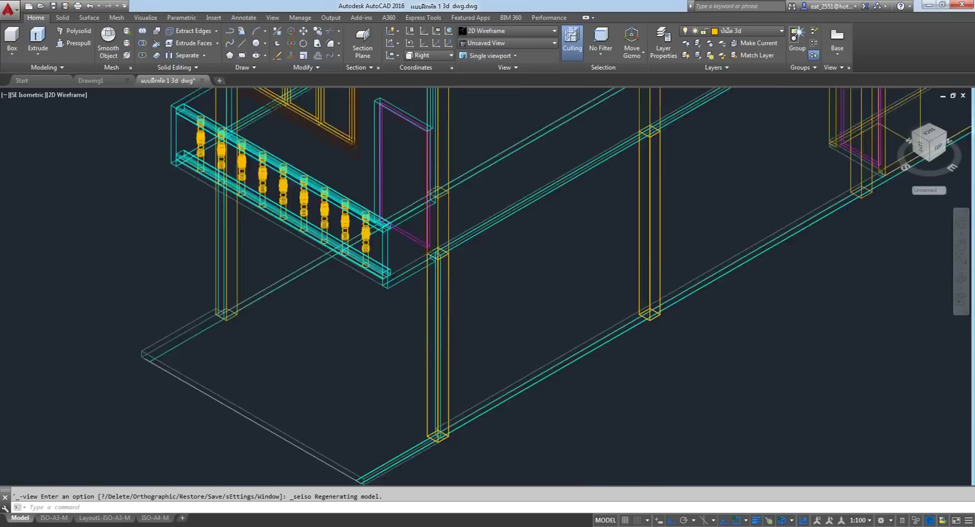
{"action": "scroll", "coordinate": [392, 369], "scroll_direction": "down", "scroll_amount": 4}
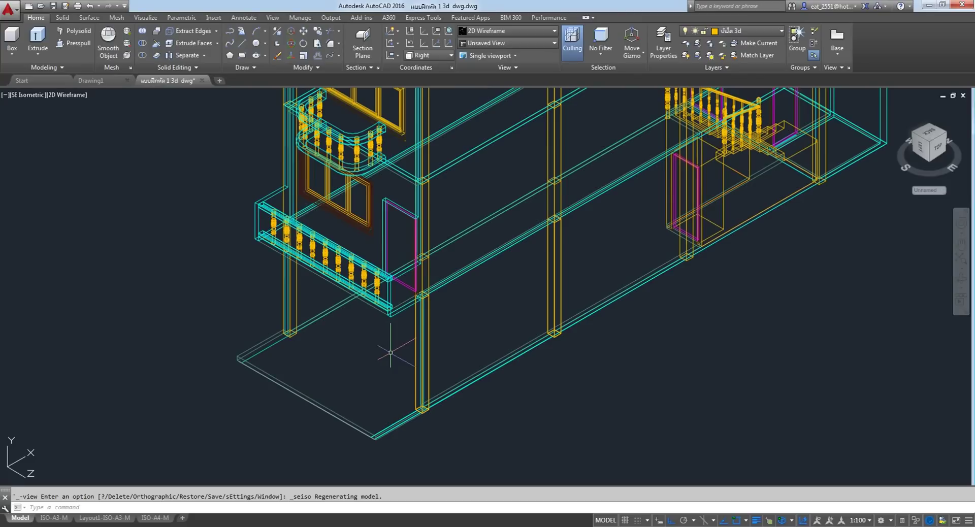
{"action": "scroll", "coordinate": [294, 326], "scroll_direction": "up", "scroll_amount": 5}
{"action": "scroll", "coordinate": [398, 270], "scroll_direction": "down", "scroll_amount": 2}
{"action": "scroll", "coordinate": [400, 276], "scroll_direction": "down", "scroll_amount": 1}
{"action": "scroll", "coordinate": [399, 276], "scroll_direction": "down", "scroll_amount": 2}
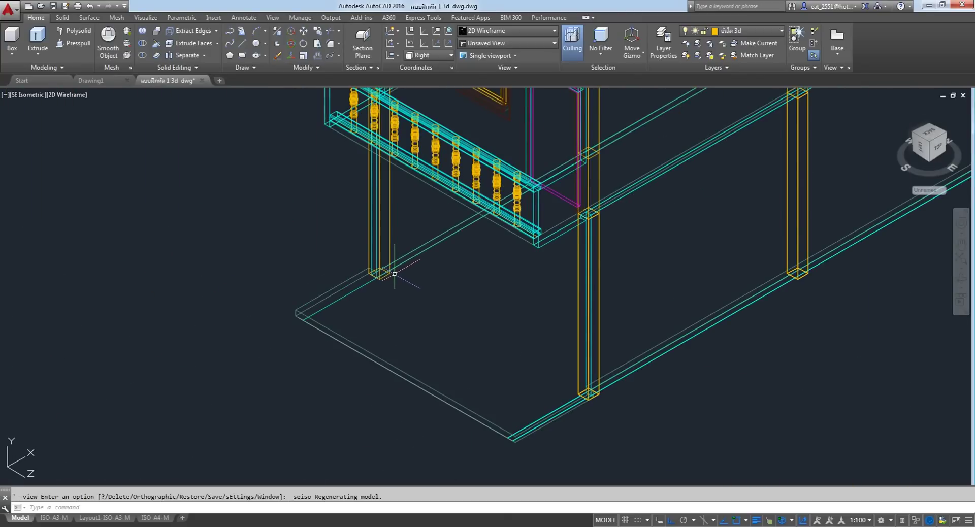
{"action": "scroll", "coordinate": [394, 273], "scroll_direction": "up", "scroll_amount": 5}
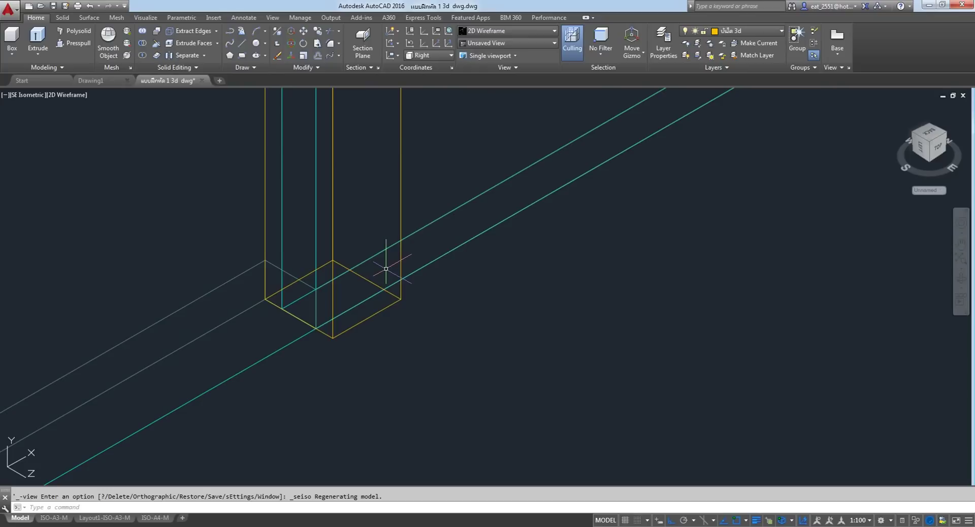
{"action": "scroll", "coordinate": [386, 269], "scroll_direction": "down", "scroll_amount": 5}
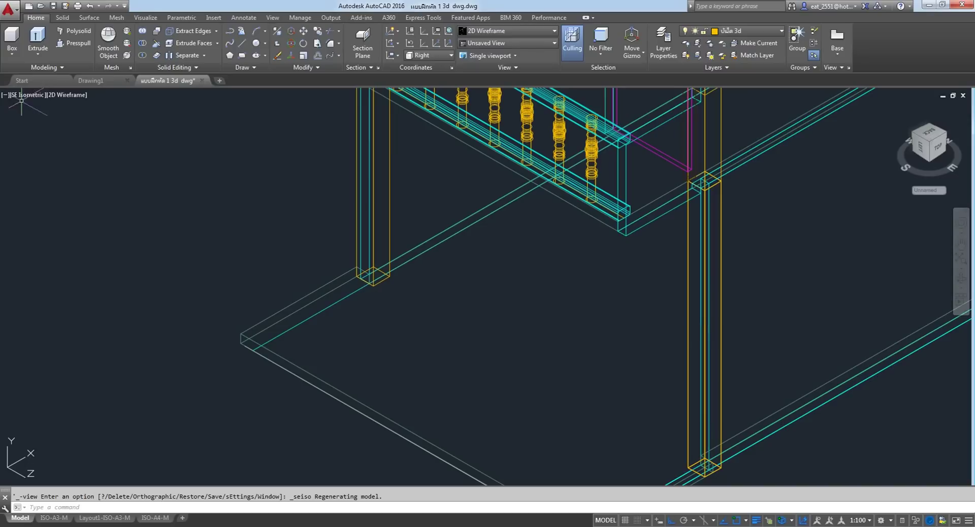
{"action": "left_click", "coordinate": [25, 95]}
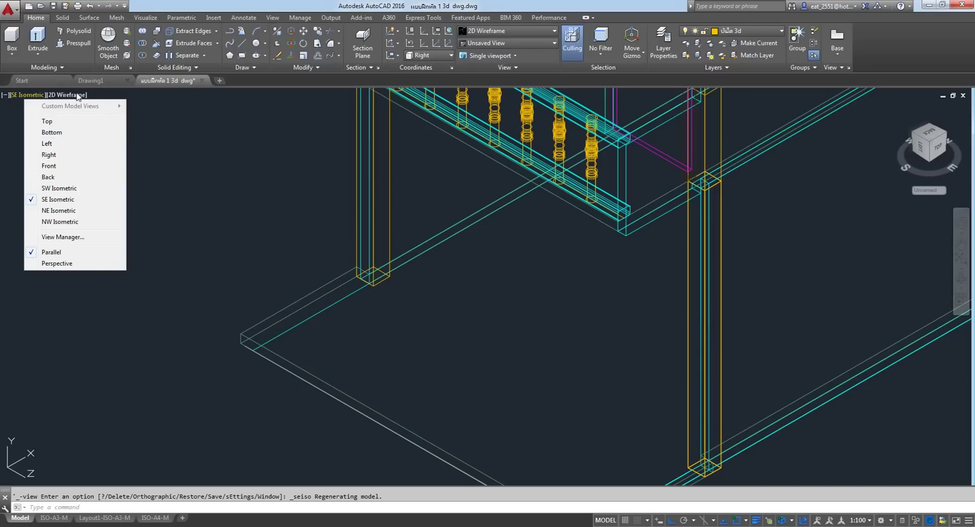
{"action": "left_click", "coordinate": [75, 96]}
{"action": "left_click", "coordinate": [120, 121]}
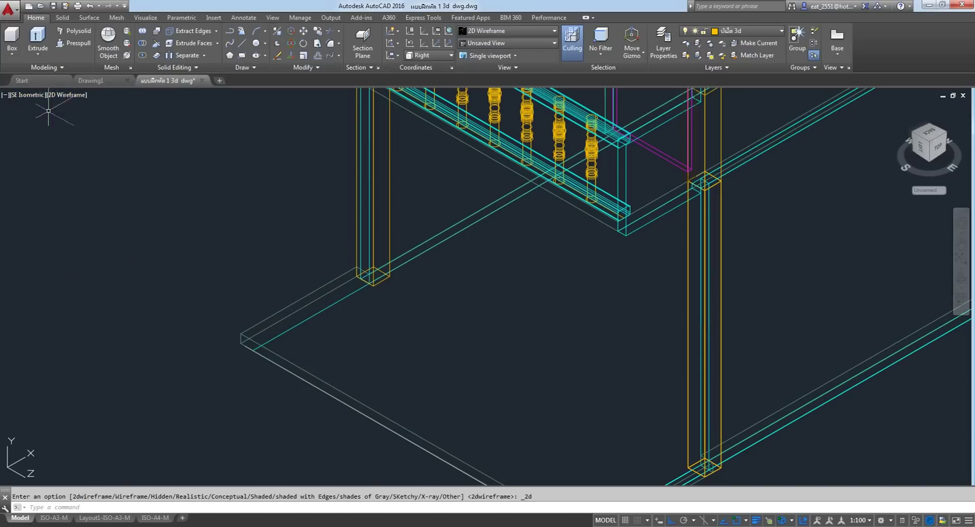
{"action": "left_click", "coordinate": [26, 97]}
{"action": "left_click", "coordinate": [49, 155]}
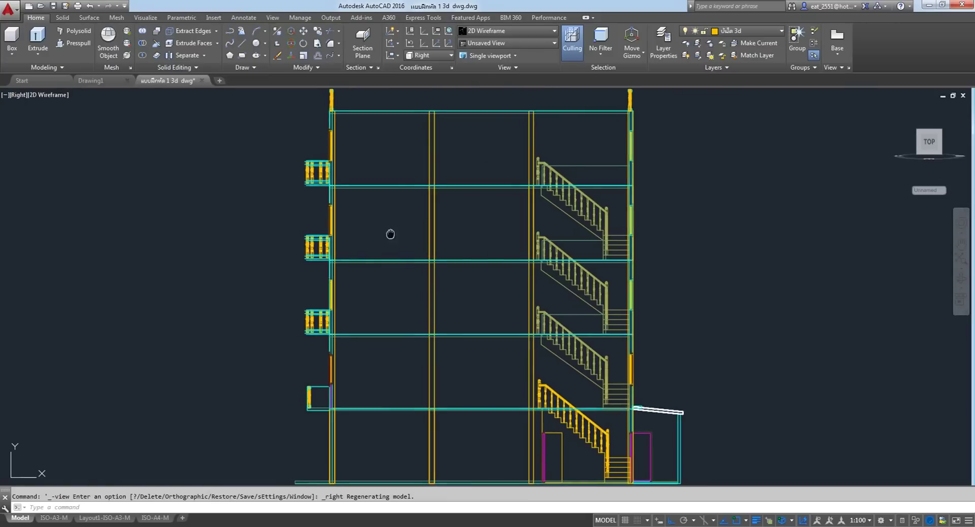
{"action": "scroll", "coordinate": [469, 311], "scroll_direction": "up", "scroll_amount": 5}
{"action": "scroll", "coordinate": [406, 309], "scroll_direction": "up", "scroll_amount": 2}
{"action": "scroll", "coordinate": [386, 228], "scroll_direction": "up", "scroll_amount": 1}
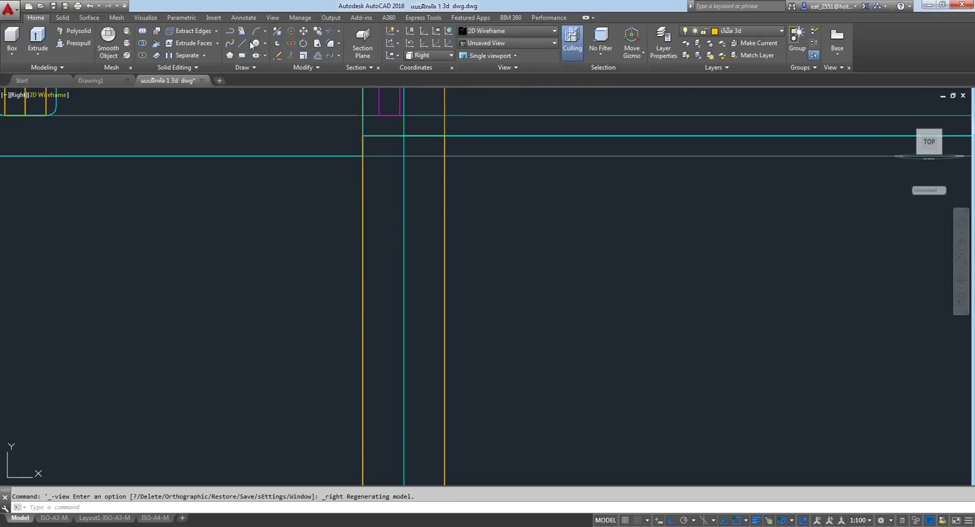
{"action": "left_click", "coordinate": [247, 17]}
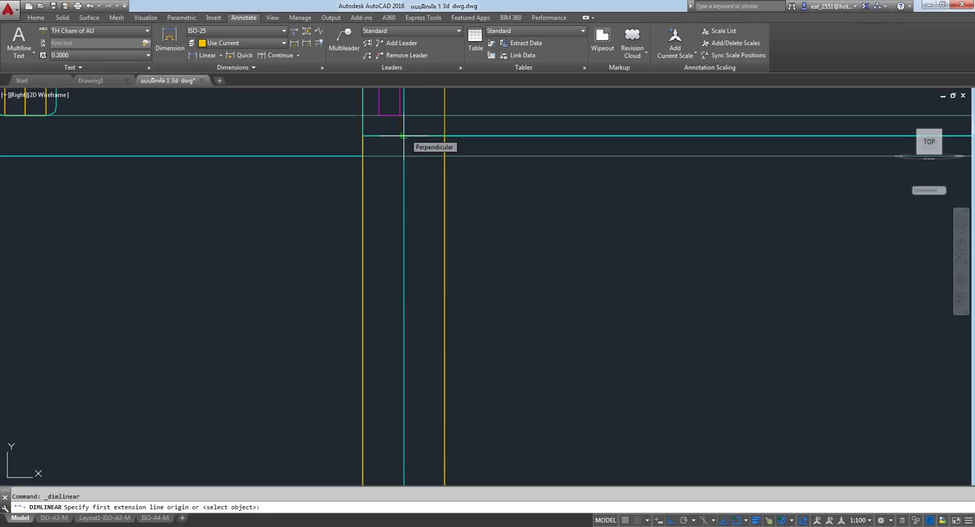
{"action": "left_click", "coordinate": [362, 156]}
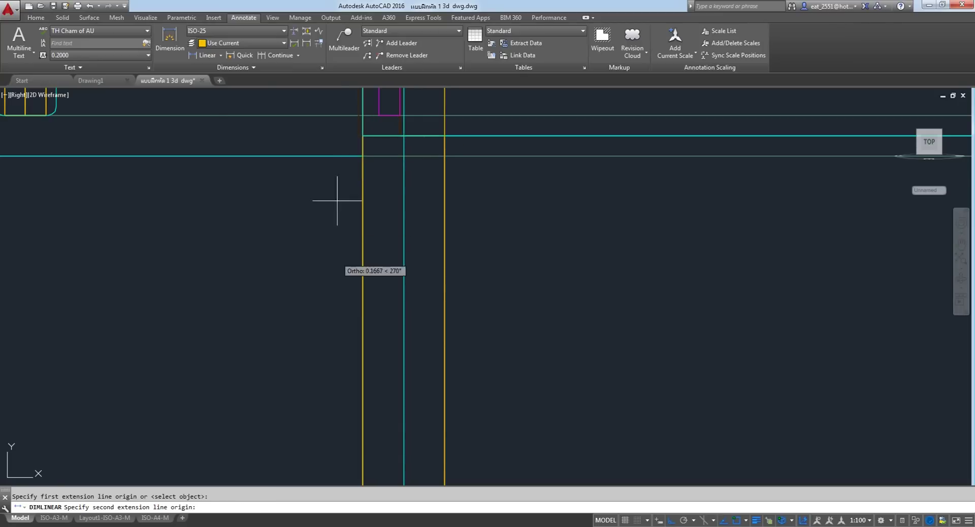
{"action": "scroll", "coordinate": [338, 274], "scroll_direction": "down", "scroll_amount": 3}
{"action": "scroll", "coordinate": [337, 267], "scroll_direction": "up", "scroll_amount": 3}
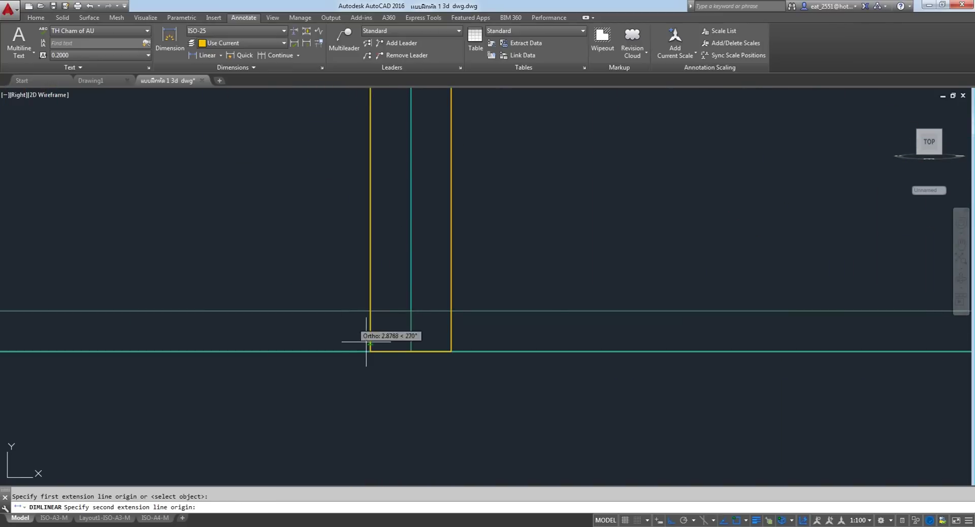
{"action": "left_click", "coordinate": [369, 312]}
{"action": "scroll", "coordinate": [361, 295], "scroll_direction": "down", "scroll_amount": 2}
{"action": "scroll", "coordinate": [349, 243], "scroll_direction": "down", "scroll_amount": 2}
{"action": "scroll", "coordinate": [350, 238], "scroll_direction": "up", "scroll_amount": 5}
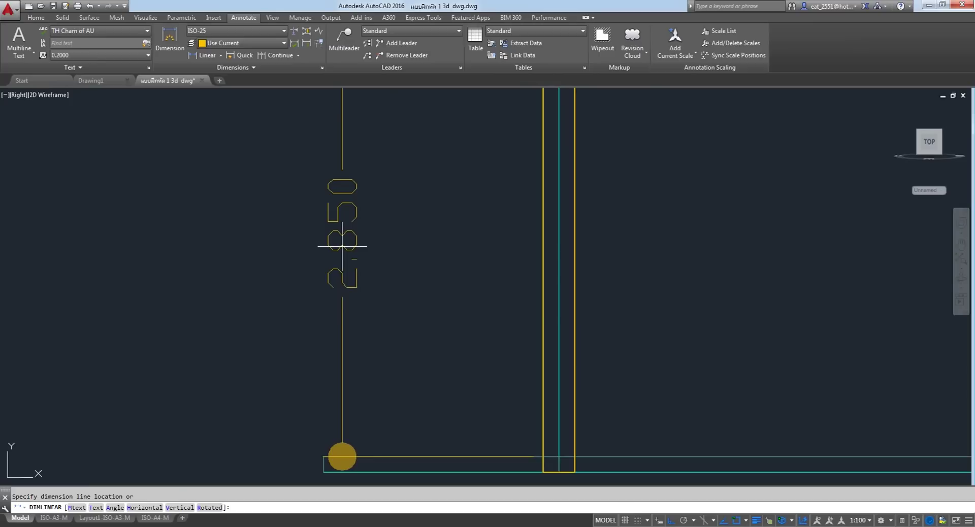
{"action": "scroll", "coordinate": [342, 246], "scroll_direction": "down", "scroll_amount": 3}
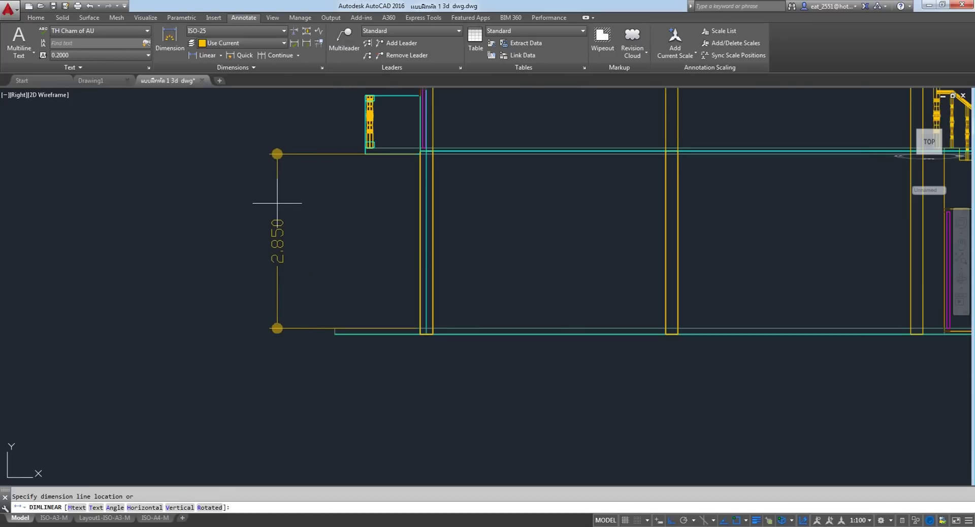
{"action": "left_click", "coordinate": [277, 203]}
{"action": "left_click_drag", "start_coordinate": [421, 150], "coordinate": [223, 253]}
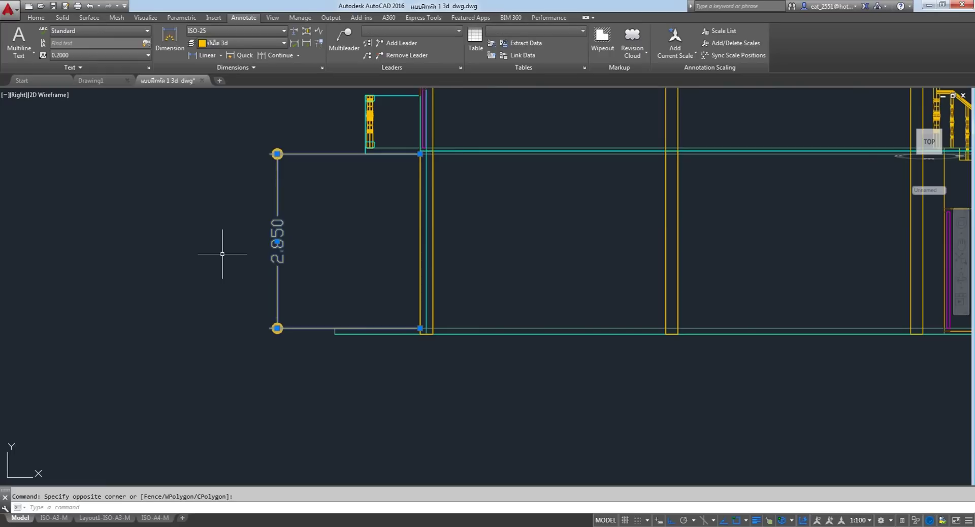
{"action": "key", "text": "Delete"}
{"action": "scroll", "coordinate": [409, 257], "scroll_direction": "down", "scroll_amount": 2}
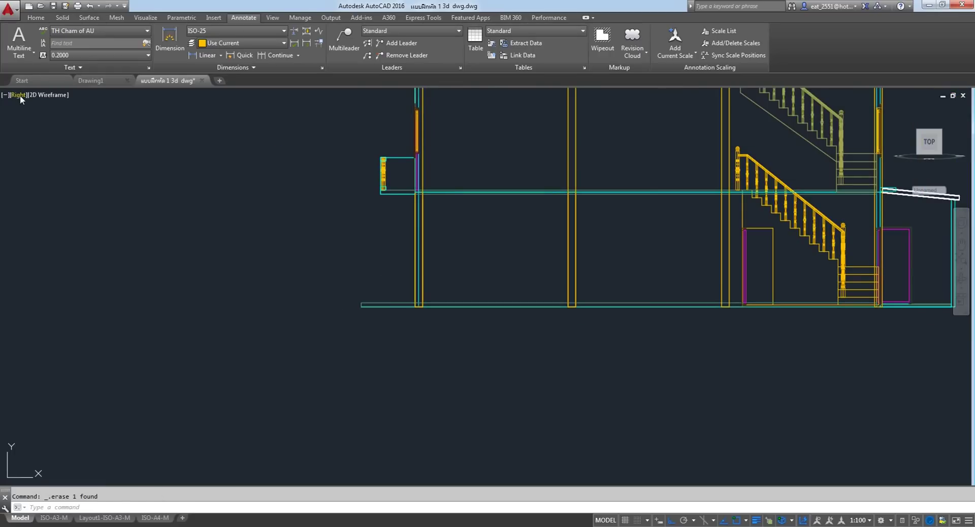
Switch the viewport to the SE Isometric 3D view.
{"action": "left_click", "coordinate": [19, 95]}
{"action": "left_click", "coordinate": [57, 200]}
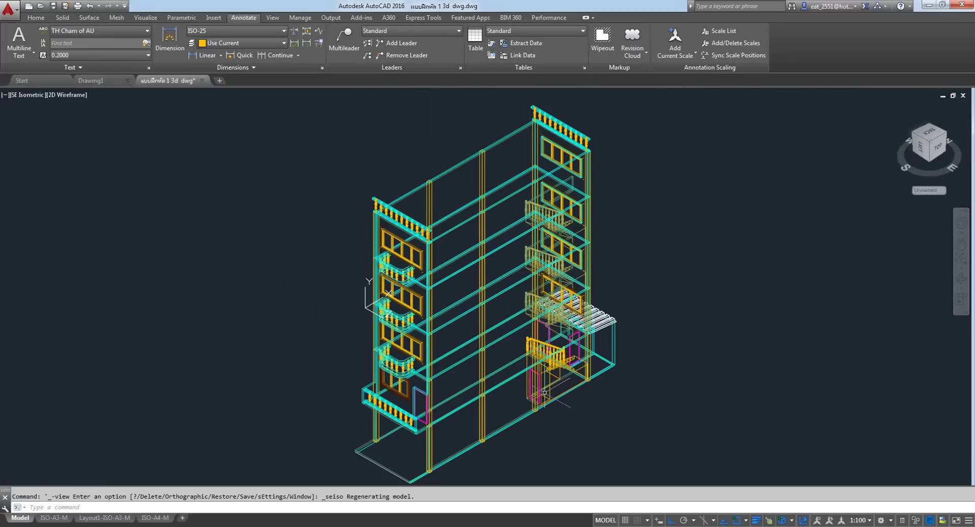
{"action": "scroll", "coordinate": [545, 392], "scroll_direction": "up", "scroll_amount": 3}
{"action": "scroll", "coordinate": [453, 318], "scroll_direction": "up", "scroll_amount": 2}
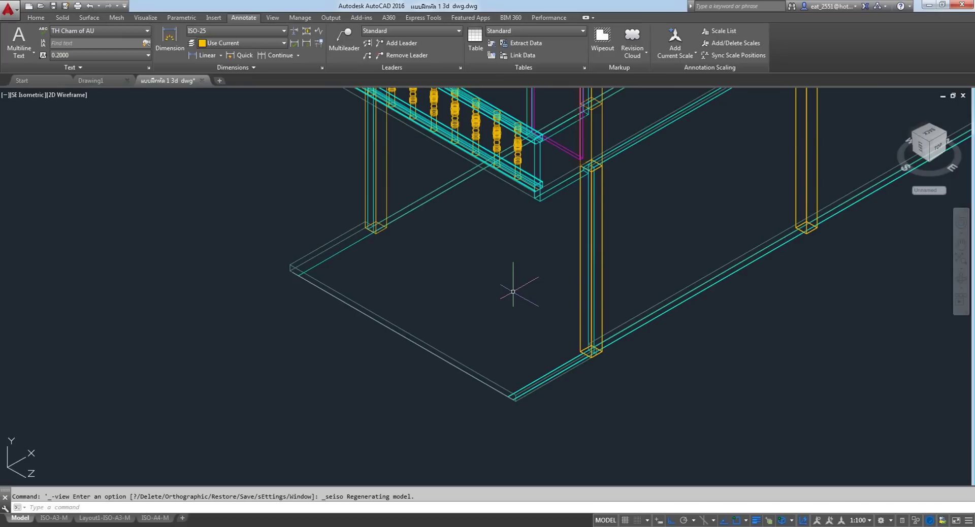
{"action": "scroll", "coordinate": [508, 295], "scroll_direction": "down", "scroll_amount": 3}
{"action": "scroll", "coordinate": [468, 286], "scroll_direction": "up", "scroll_amount": 2}
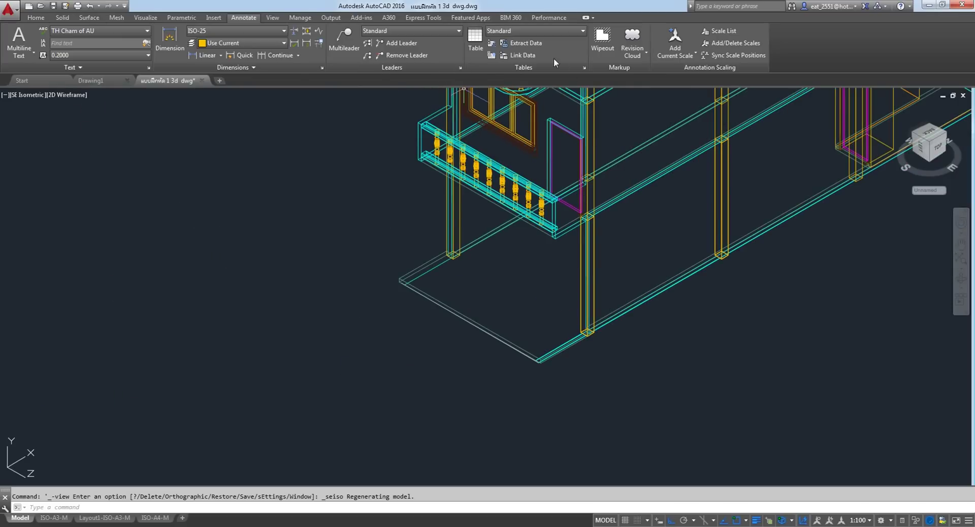
Set the named UCS to Front on the Home tab.
{"action": "left_click", "coordinate": [35, 17]}
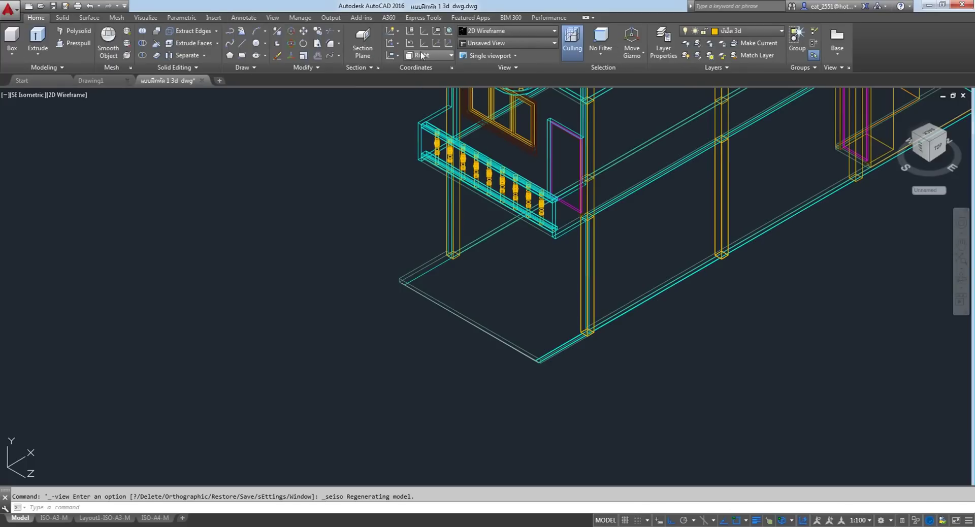
{"action": "left_click", "coordinate": [451, 56]}
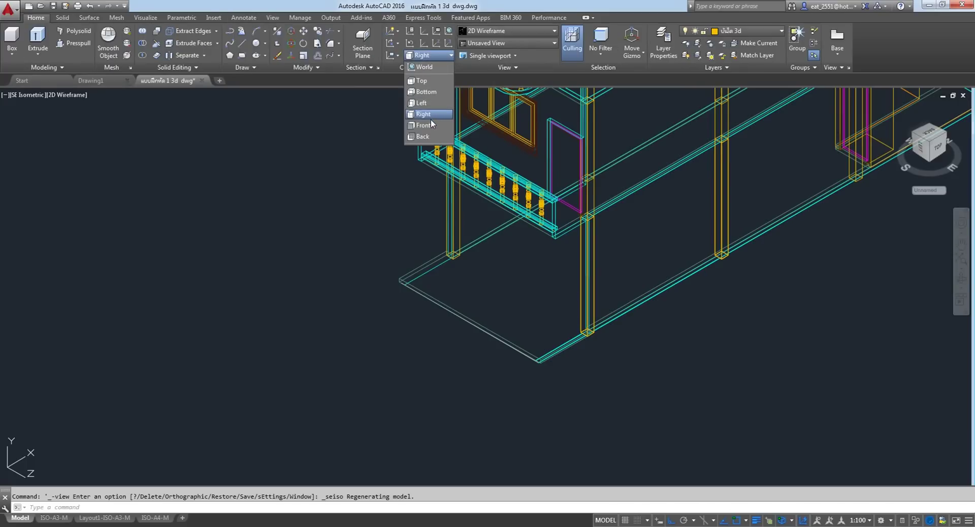
{"action": "left_click", "coordinate": [426, 125]}
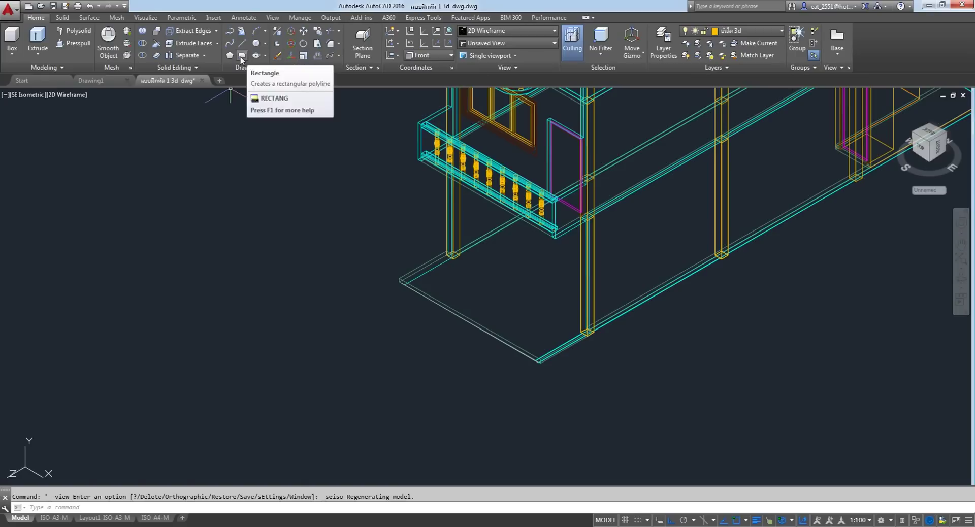
Draw a rectangle with corner values 3.8 and 2.85, then erase it as wrongly sized.
{"action": "left_click", "coordinate": [241, 55]}
{"action": "left_click", "coordinate": [159, 239]}
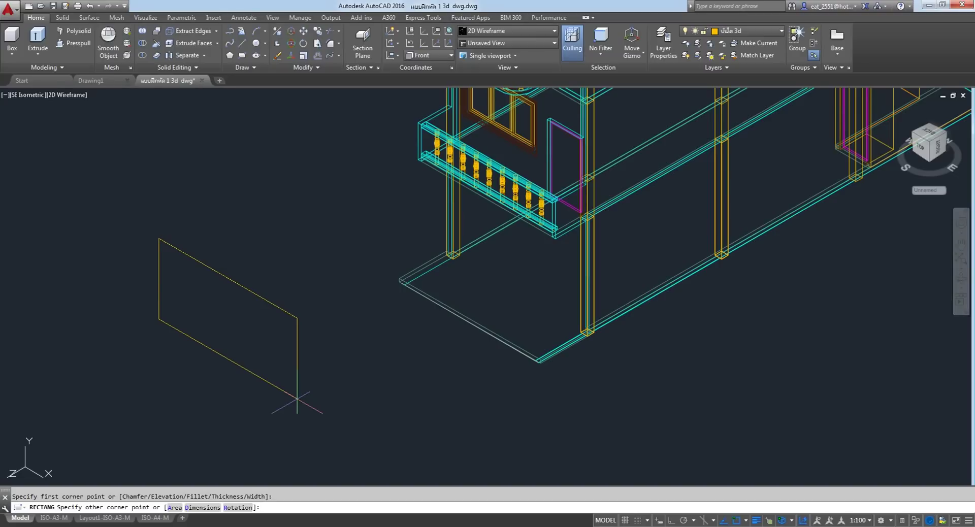
{"action": "type", "text": "3.8"}
{"action": "key", "text": "Return"}
{"action": "type", "text": "2.5"}
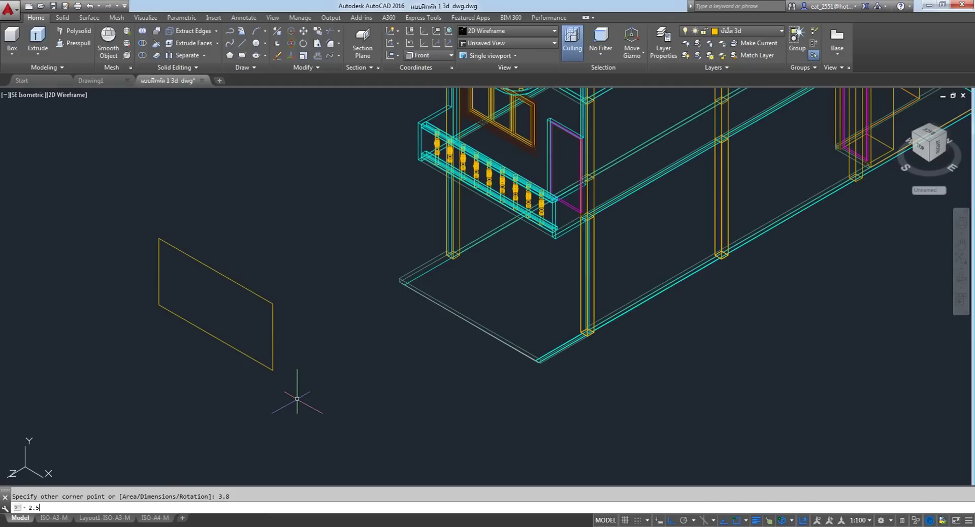
{"action": "type", "text": "85"}
{"action": "key", "text": "Return"}
{"action": "left_click", "coordinate": [263, 258]}
{"action": "left_click_drag", "start_coordinate": [285, 196], "coordinate": [170, 382]}
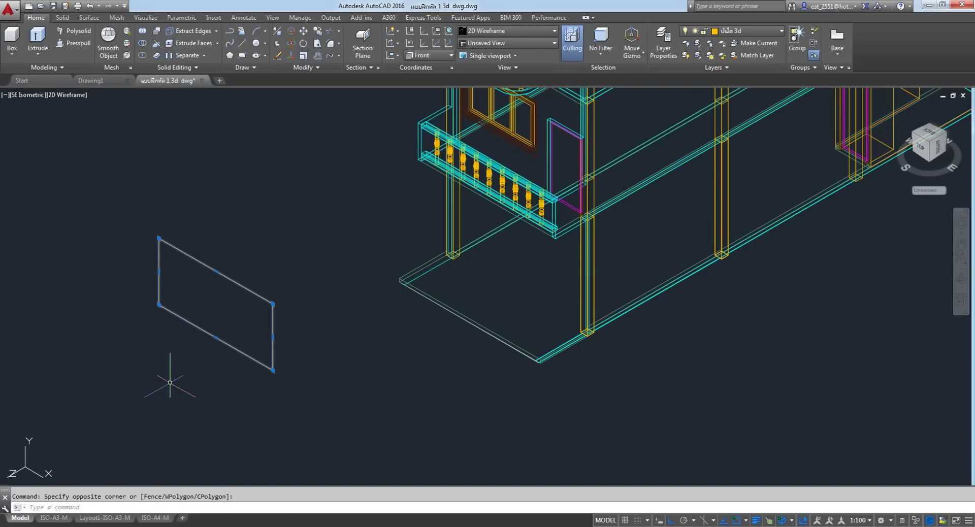
{"action": "key", "text": "Delete"}
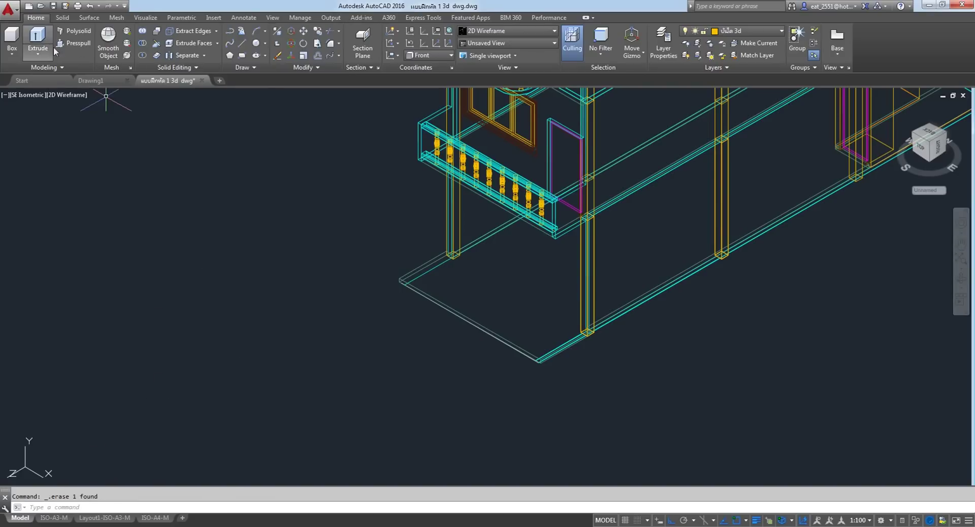
Redraw the rectangle using the Dimensions option at 3.8 by 2.85 and center it in view.
{"action": "left_click", "coordinate": [248, 57]}
{"action": "left_click", "coordinate": [180, 244]}
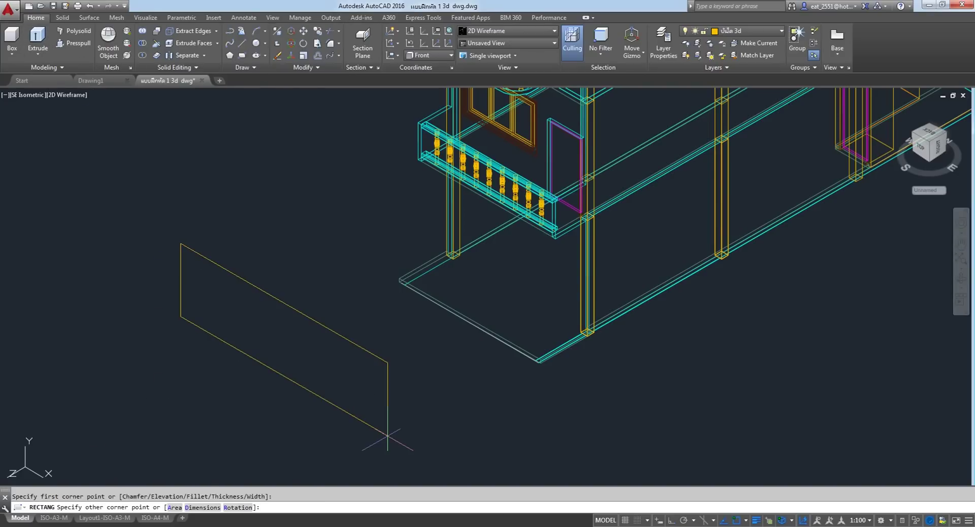
{"action": "type", "text": "d"}
{"action": "key", "text": "Return"}
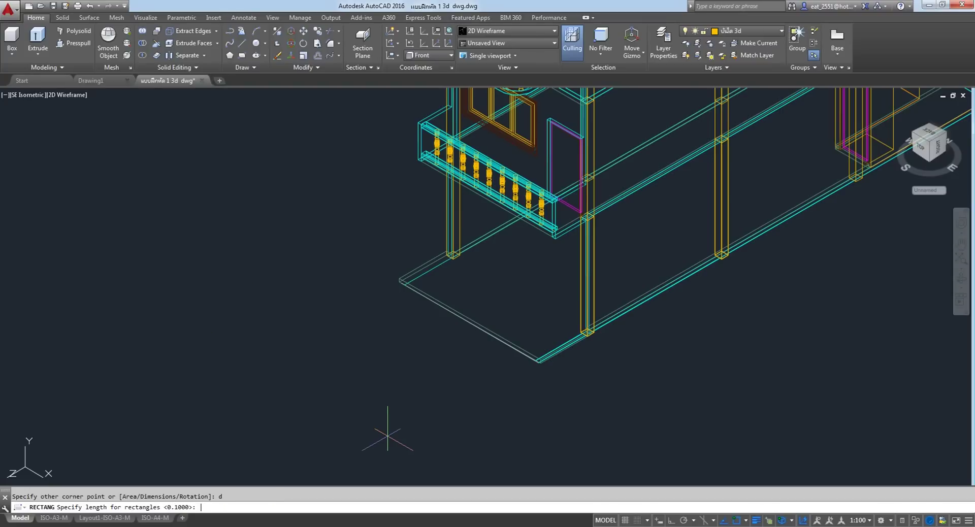
{"action": "type", "text": "3.8"}
{"action": "key", "text": "Return"}
{"action": "type", "text": "2.85"}
{"action": "key", "text": "Return"}
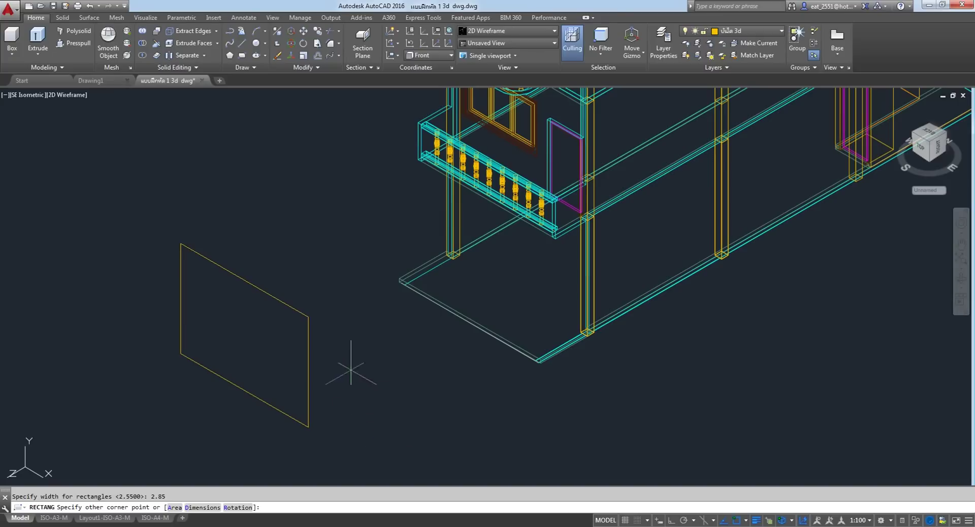
{"action": "left_click", "coordinate": [374, 392]}
{"action": "scroll", "coordinate": [258, 329], "scroll_direction": "up", "scroll_amount": 2}
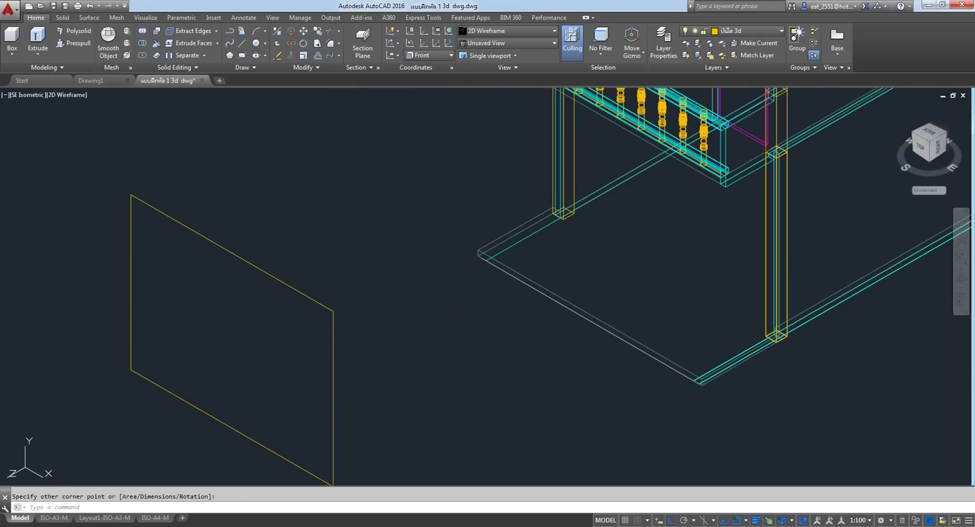
{"action": "middle_click_drag", "start_coordinate": [269, 320], "coordinate": [374, 257]}
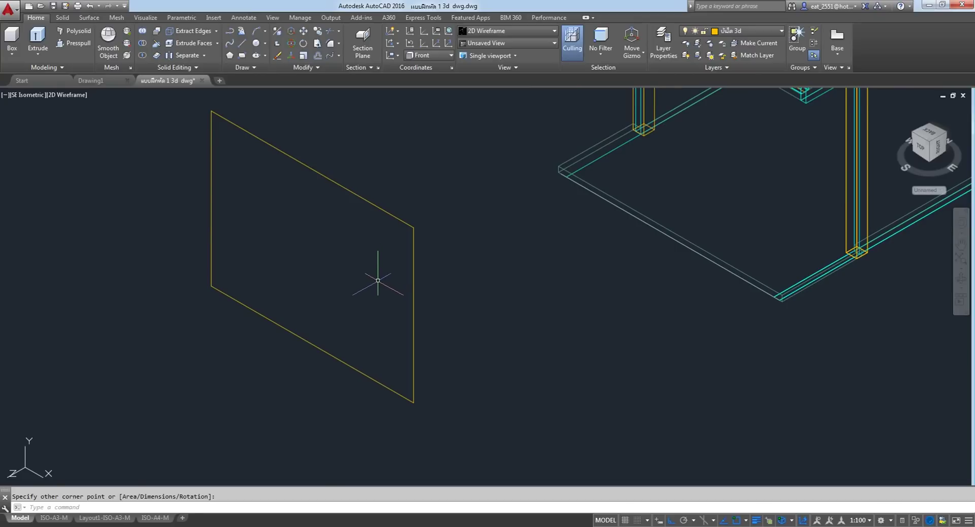
{"action": "left_click", "coordinate": [243, 49]}
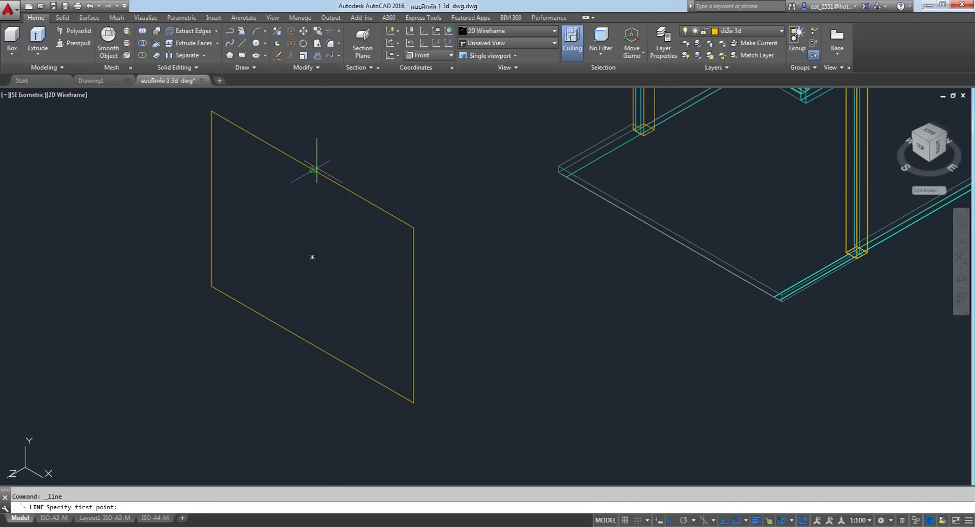
Draw a vertical centre line from the rectangle's top edge to its bottom edge.
{"action": "left_click", "coordinate": [312, 169]}
{"action": "left_click", "coordinate": [312, 344]}
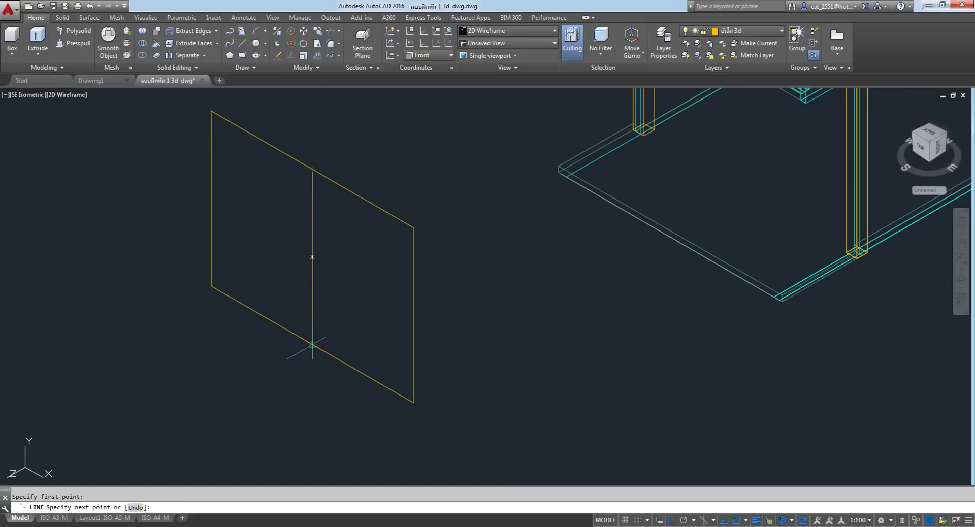
{"action": "right_click", "coordinate": [349, 230]}
{"action": "left_click", "coordinate": [358, 235]}
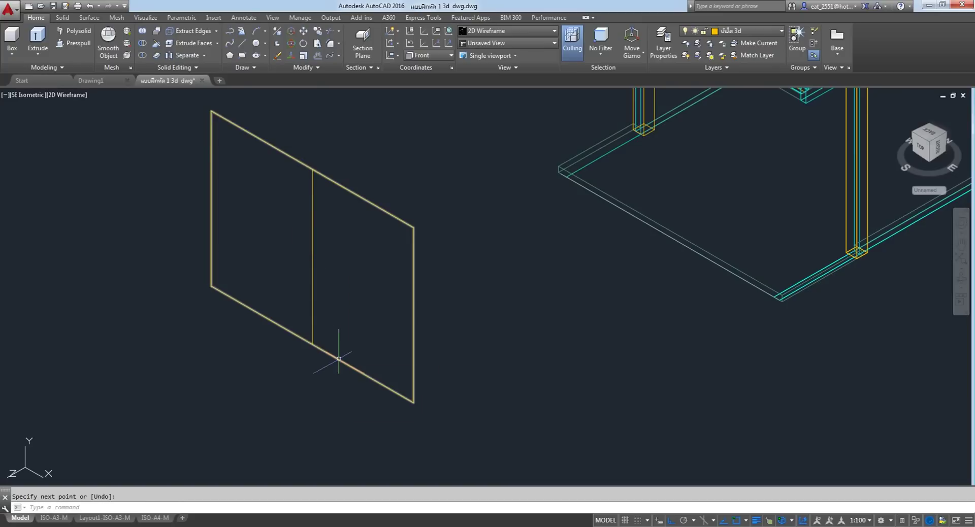
Explode the window rectangle into separate edge lines.
{"action": "left_click", "coordinate": [318, 69]}
{"action": "left_click", "coordinate": [303, 80]}
{"action": "left_click", "coordinate": [430, 213]}
{"action": "left_click", "coordinate": [385, 269]}
{"action": "key", "text": "Return"}
Copy the bottom edge 2.2 units upward to form the transom line.
{"action": "left_click", "coordinate": [318, 34]}
{"action": "left_click", "coordinate": [392, 179]}
{"action": "left_click", "coordinate": [322, 257]}
{"action": "key", "text": "Return"}
{"action": "left_click", "coordinate": [485, 240]}
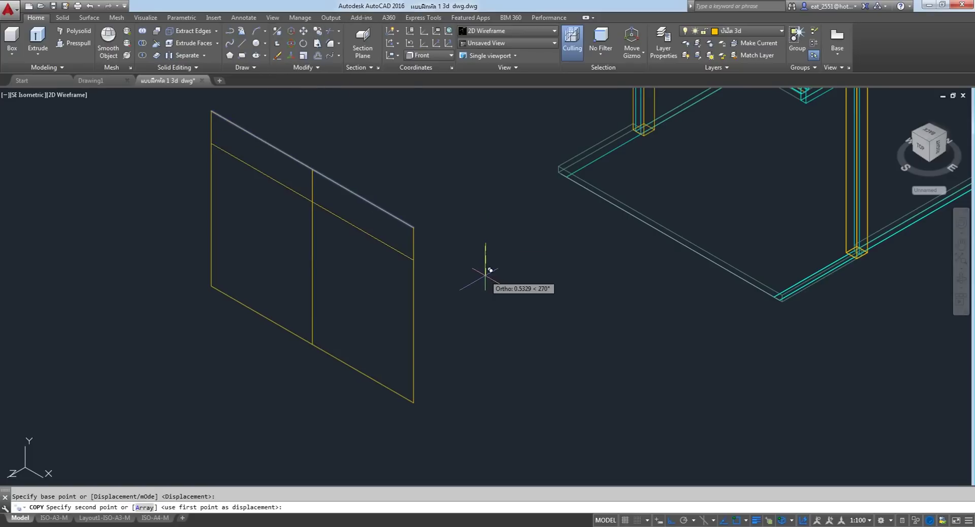
{"action": "key", "text": "Escape"}
{"action": "left_click", "coordinate": [319, 33]}
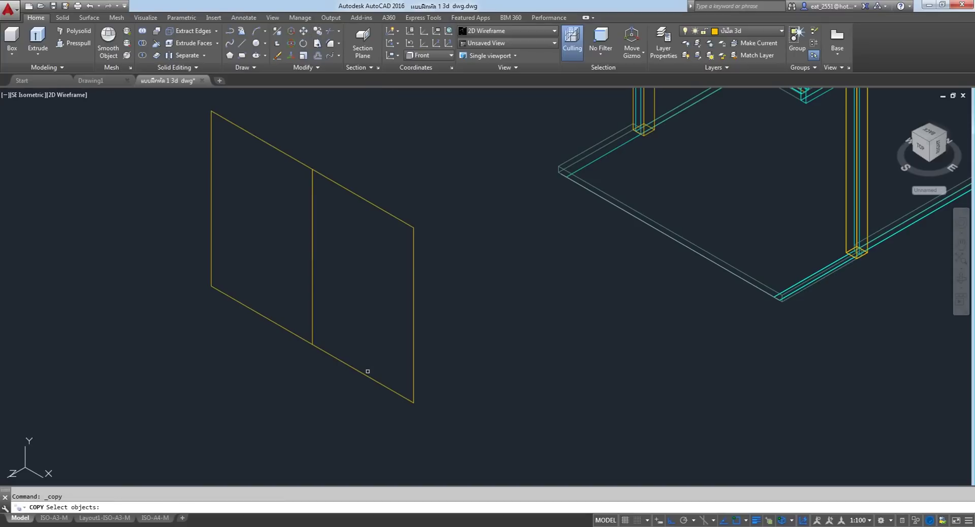
{"action": "left_click", "coordinate": [358, 370]}
{"action": "key", "text": "Return"}
{"action": "left_click", "coordinate": [556, 384]}
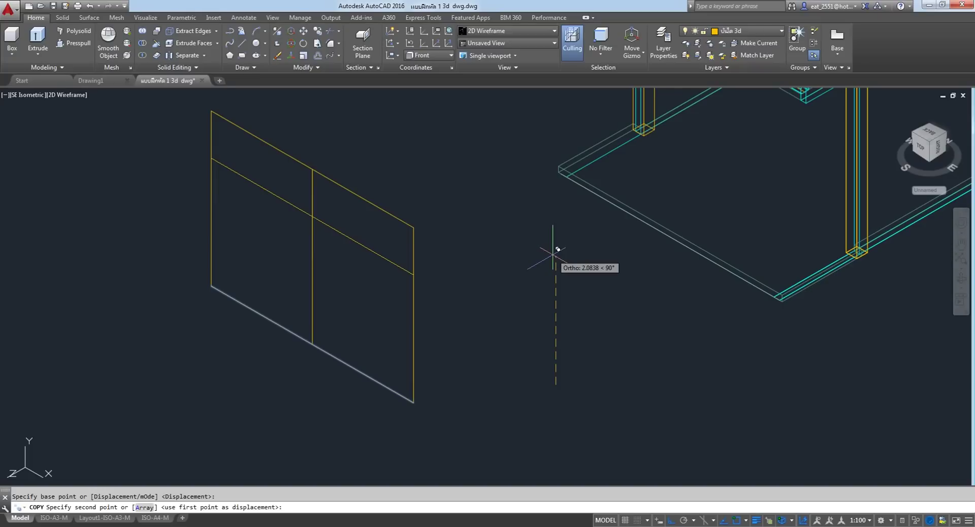
{"action": "type", "text": "2.2"}
{"action": "key", "text": "Return"}
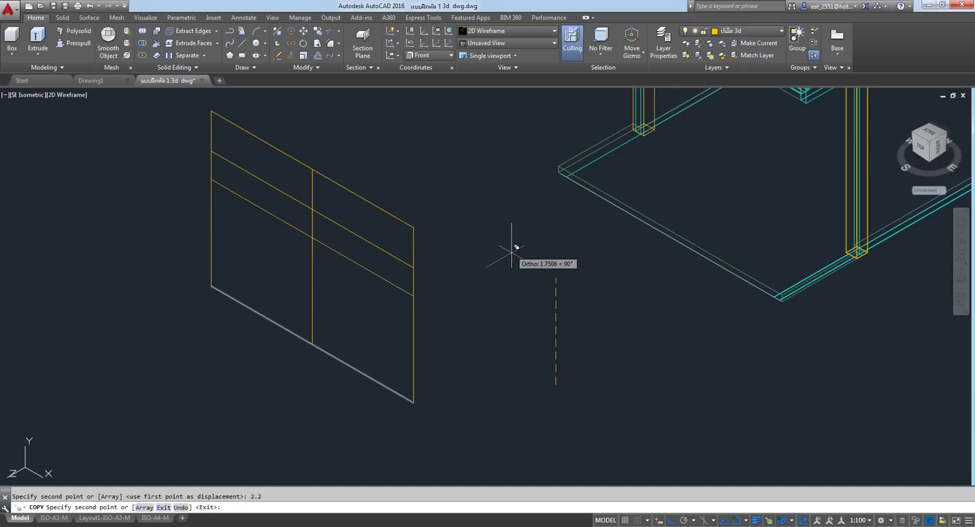
{"action": "right_click", "coordinate": [533, 216]}
{"action": "left_click", "coordinate": [548, 218]}
Trim away the stray top-left segment of the frame.
{"action": "scroll", "coordinate": [347, 189], "scroll_direction": "up", "scroll_amount": 2}
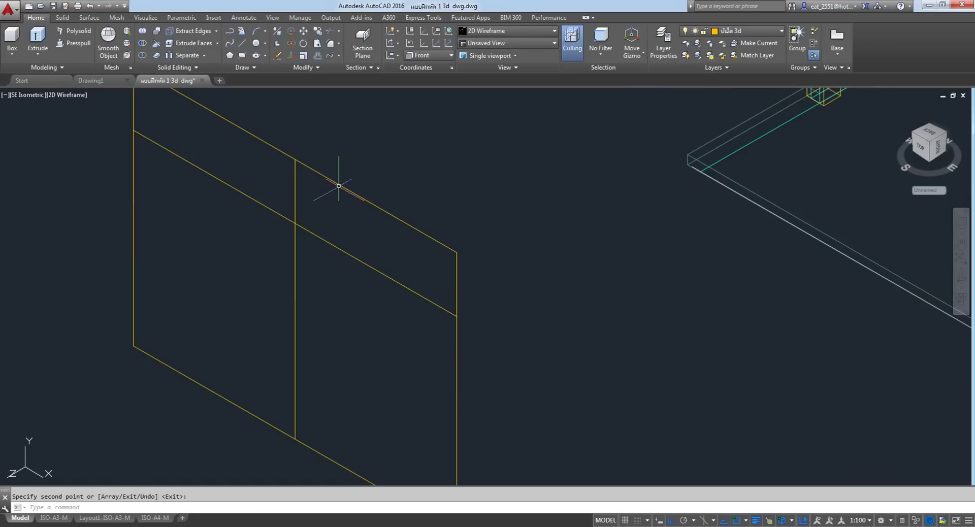
{"action": "scroll", "coordinate": [339, 186], "scroll_direction": "down", "scroll_amount": 3}
{"action": "scroll", "coordinate": [316, 202], "scroll_direction": "up", "scroll_amount": 3}
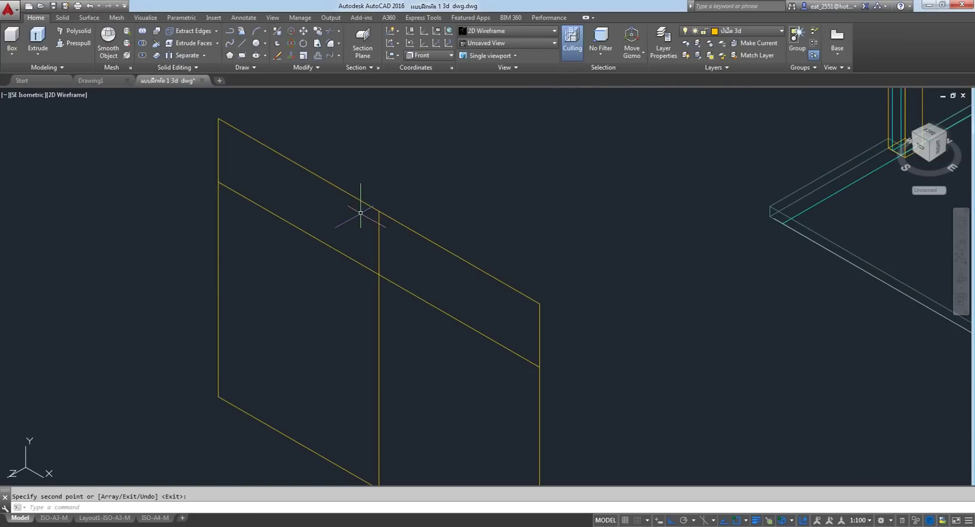
{"action": "middle_click_drag", "start_coordinate": [348, 250], "coordinate": [317, 223]}
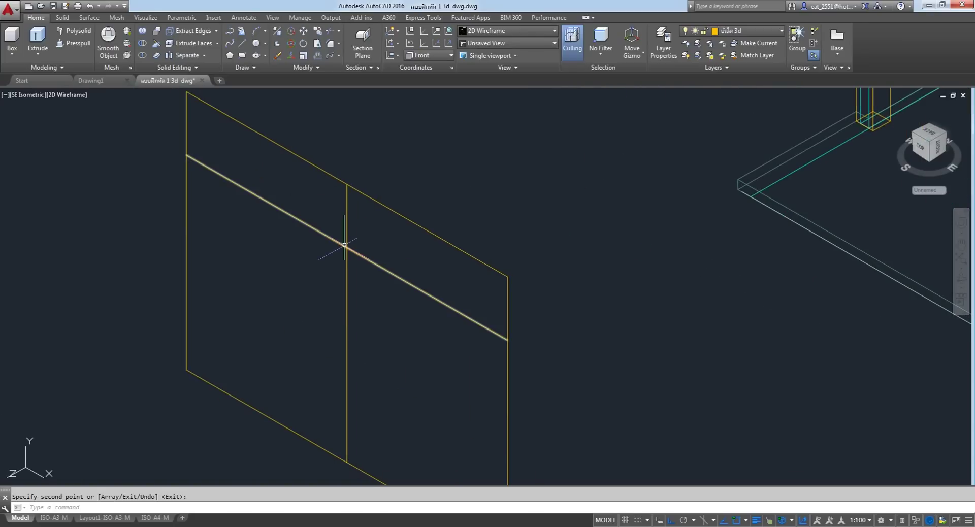
{"action": "middle_click_drag", "start_coordinate": [478, 378], "coordinate": [484, 321]}
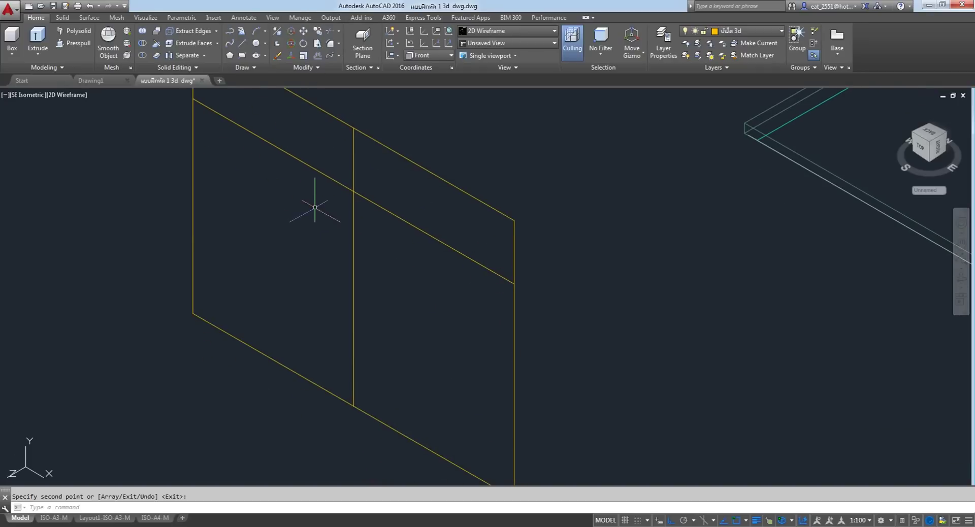
{"action": "scroll", "coordinate": [294, 191], "scroll_direction": "down", "scroll_amount": 2}
{"action": "scroll", "coordinate": [381, 264], "scroll_direction": "down", "scroll_amount": 1}
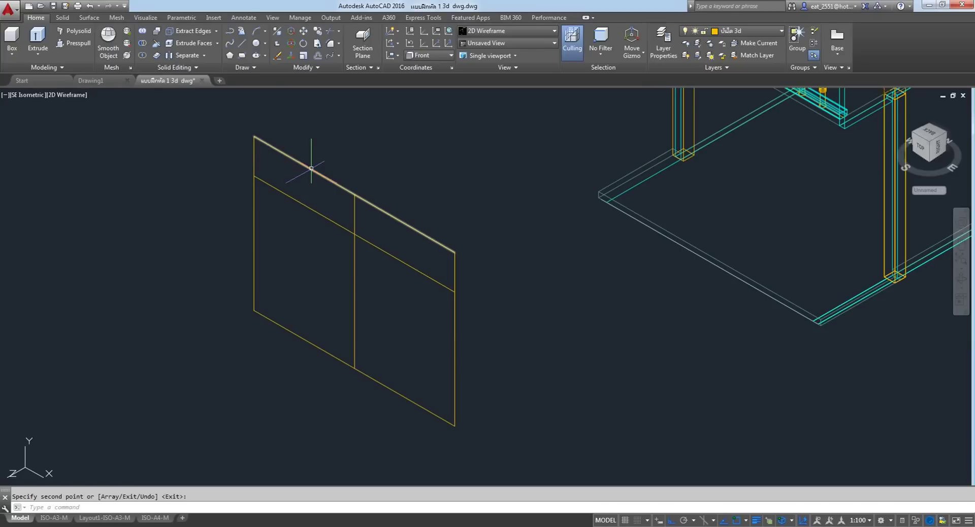
{"action": "left_click", "coordinate": [330, 31]}
{"action": "left_click", "coordinate": [336, 181]}
{"action": "right_click", "coordinate": [345, 154]}
{"action": "left_click", "coordinate": [357, 158]}
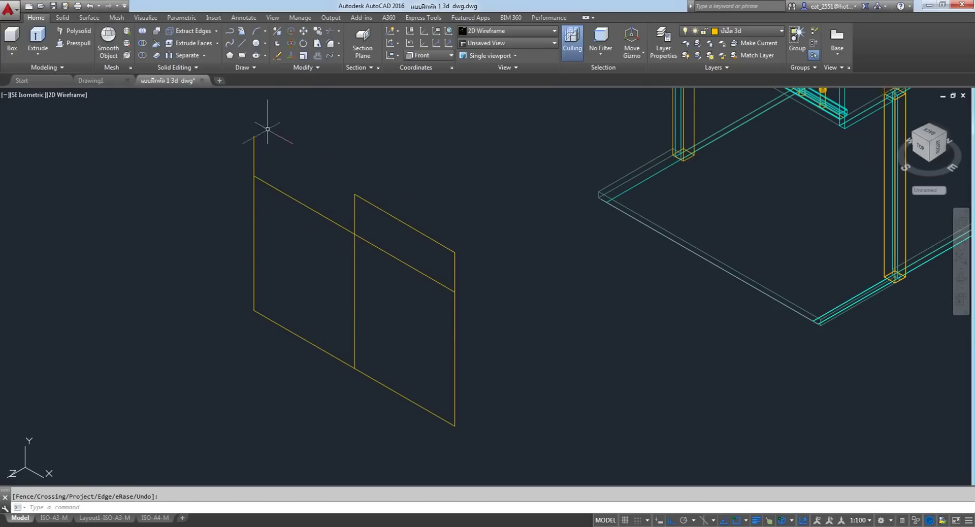
Redraw the top edge from the frame's top-left to top-right corner.
{"action": "left_click", "coordinate": [243, 43]}
{"action": "left_click", "coordinate": [253, 136]}
{"action": "left_click", "coordinate": [354, 194]}
{"action": "right_click", "coordinate": [356, 142]}
{"action": "left_click", "coordinate": [378, 151]}
Draw a vertical mullion on the right side from top edge to bottom edge.
{"action": "right_click", "coordinate": [327, 126]}
{"action": "left_click", "coordinate": [355, 133]}
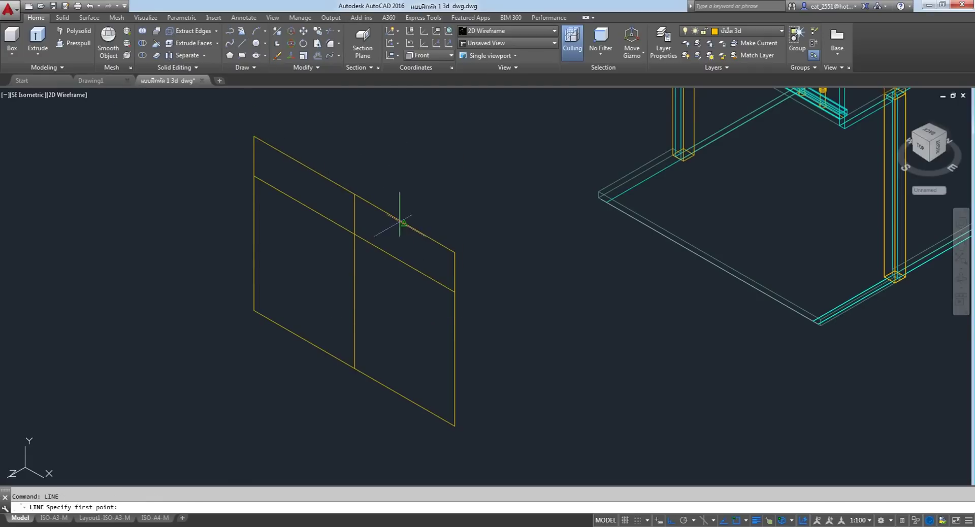
{"action": "left_click", "coordinate": [403, 222]}
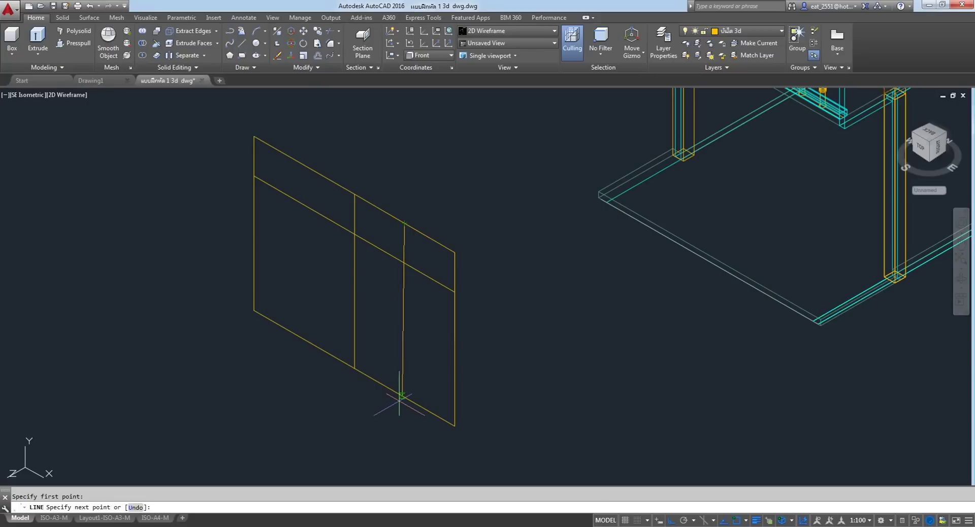
{"action": "left_click", "coordinate": [401, 397]}
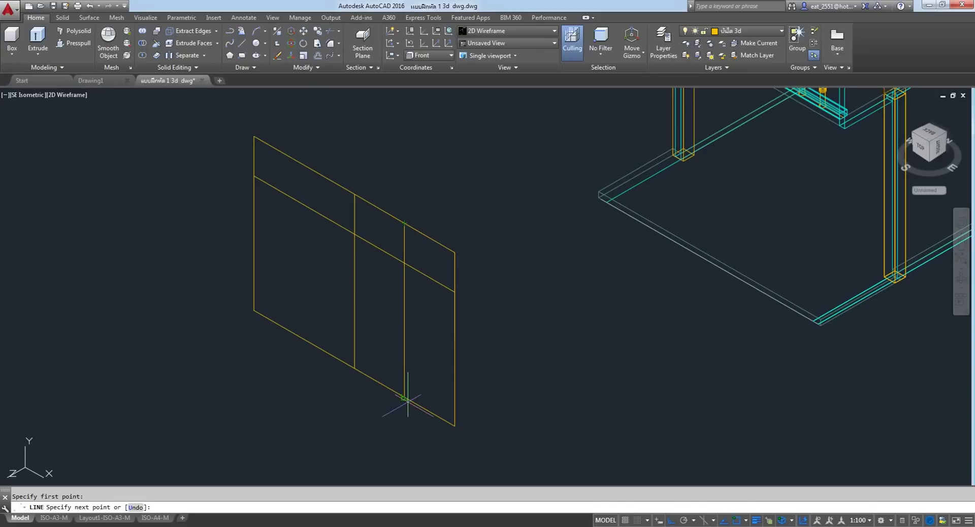
{"action": "right_click", "coordinate": [412, 288]}
{"action": "left_click", "coordinate": [424, 290]}
Draw another vertical mullion left of centre from top edge to bottom edge.
{"action": "right_click", "coordinate": [403, 132]}
{"action": "left_click", "coordinate": [416, 137]}
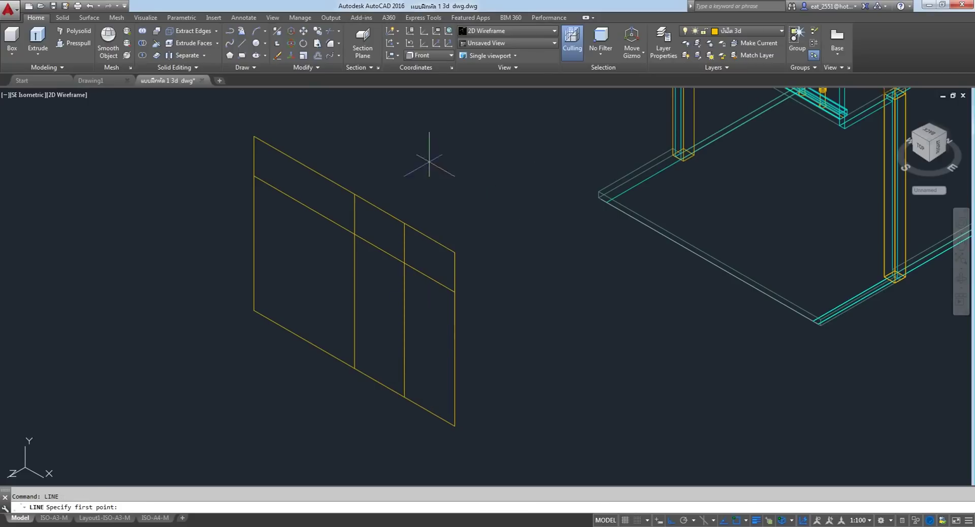
{"action": "left_click", "coordinate": [305, 165]}
{"action": "left_click", "coordinate": [303, 340]}
{"action": "right_click", "coordinate": [304, 226]}
{"action": "left_click", "coordinate": [327, 232]}
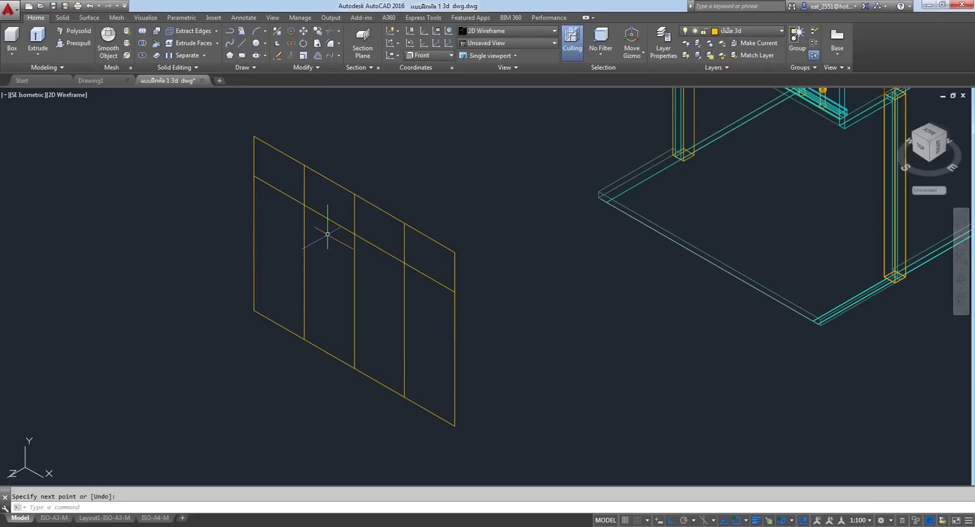
{"action": "scroll", "coordinate": [272, 167], "scroll_direction": "up", "scroll_amount": 1}
{"action": "scroll", "coordinate": [272, 165], "scroll_direction": "down", "scroll_amount": 1}
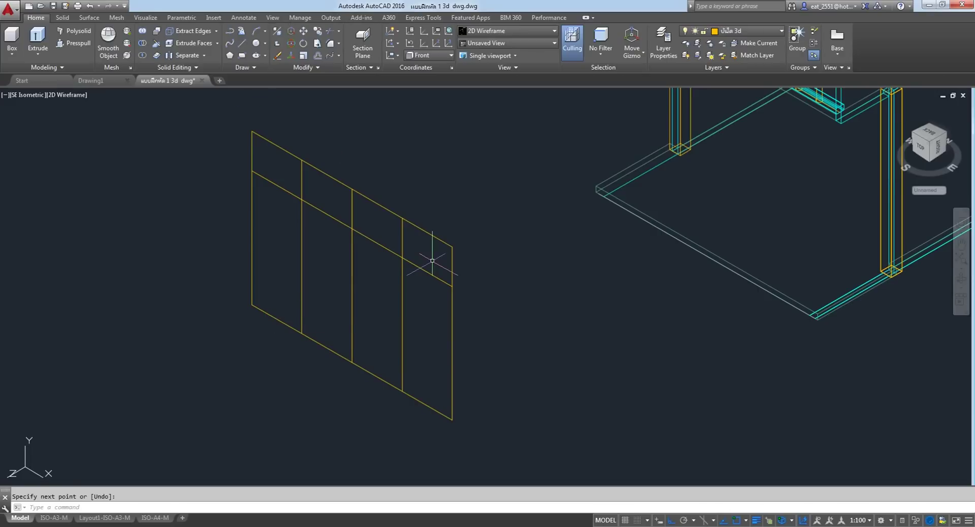
{"action": "left_click", "coordinate": [318, 56]}
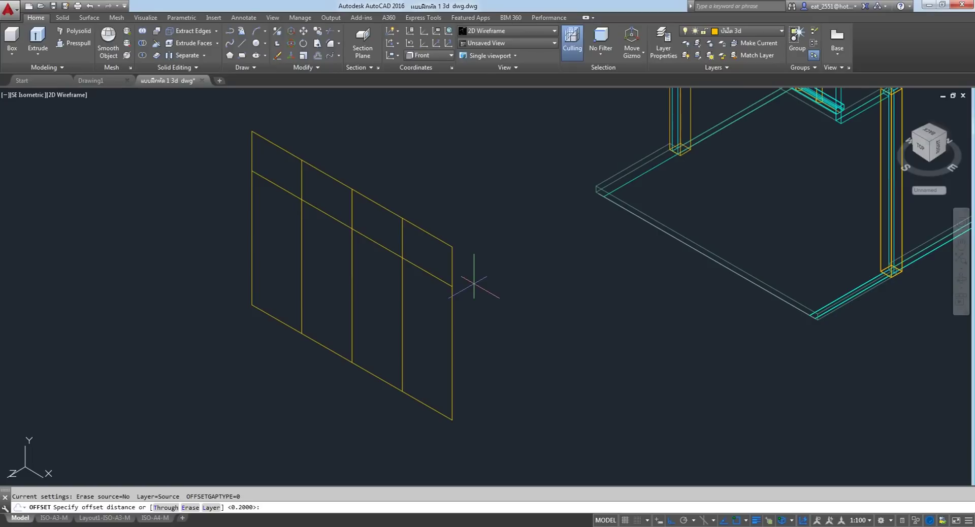
Offset the window grid's right, top and left edges inward by 0.05.
{"action": "type", "text": ".05"}
{"action": "key", "text": "Return"}
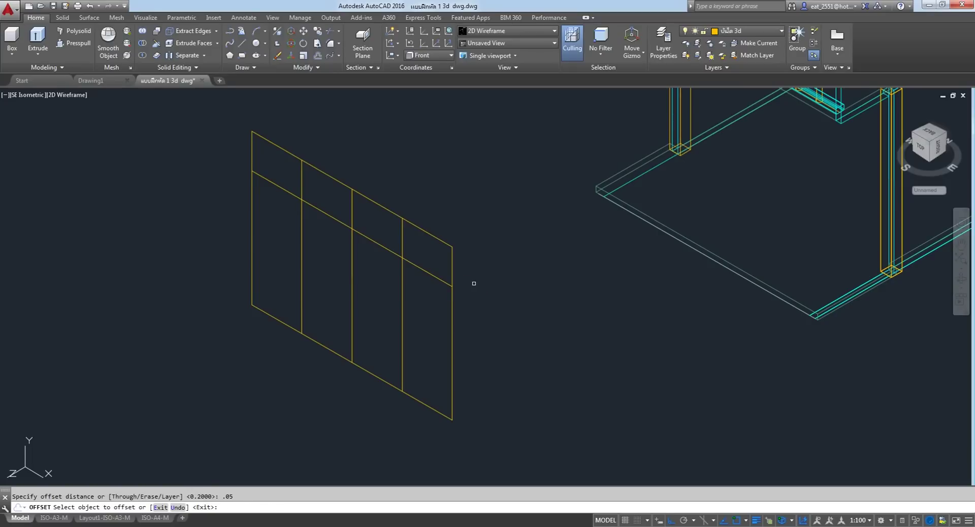
{"action": "left_click", "coordinate": [452, 313]}
{"action": "left_click", "coordinate": [435, 325]}
{"action": "left_click", "coordinate": [432, 238]}
{"action": "left_click", "coordinate": [435, 218]}
{"action": "left_click", "coordinate": [329, 177]}
{"action": "left_click", "coordinate": [260, 160]}
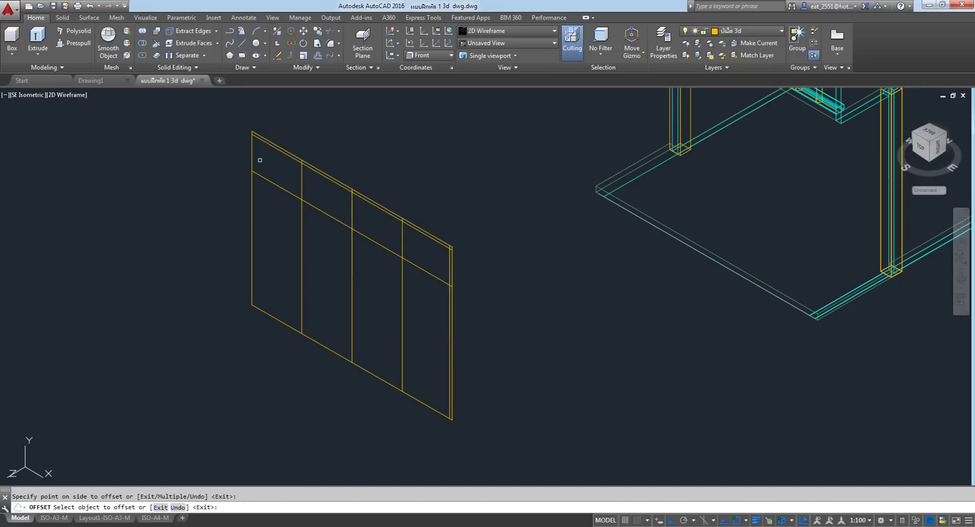
{"action": "left_click", "coordinate": [249, 148]}
{"action": "left_click", "coordinate": [261, 156]}
Double the horizontal rail with 0.05 offset lines.
{"action": "scroll", "coordinate": [262, 183], "scroll_direction": "up", "scroll_amount": 6}
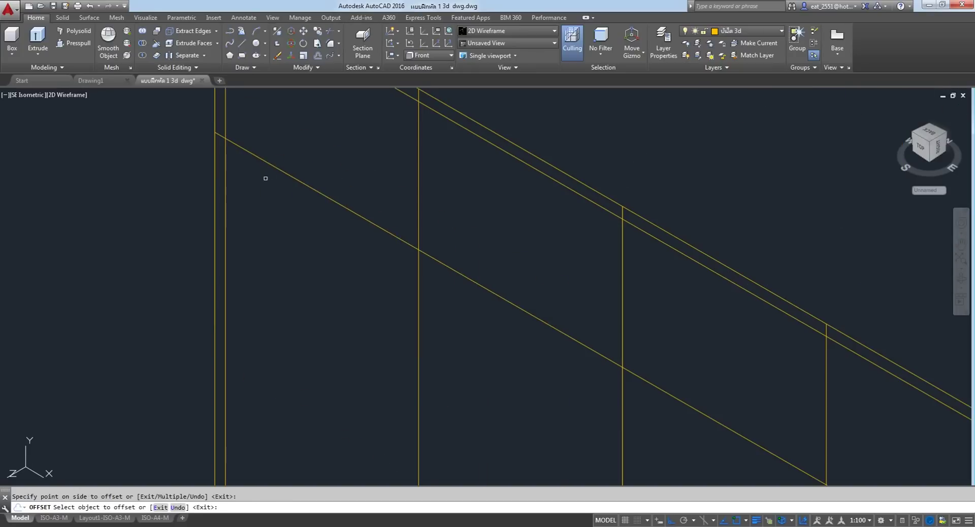
{"action": "left_click", "coordinate": [275, 170]}
{"action": "left_click", "coordinate": [374, 172]}
{"action": "scroll", "coordinate": [381, 195], "scroll_direction": "down", "scroll_amount": 6}
{"action": "scroll", "coordinate": [370, 193], "scroll_direction": "up", "scroll_amount": 4}
{"action": "left_click", "coordinate": [357, 161]}
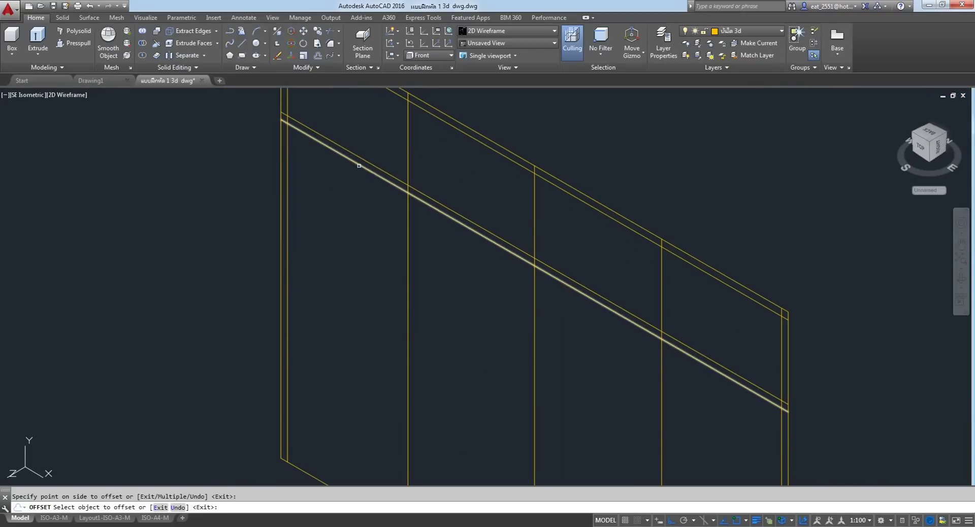
{"action": "left_click", "coordinate": [397, 238]}
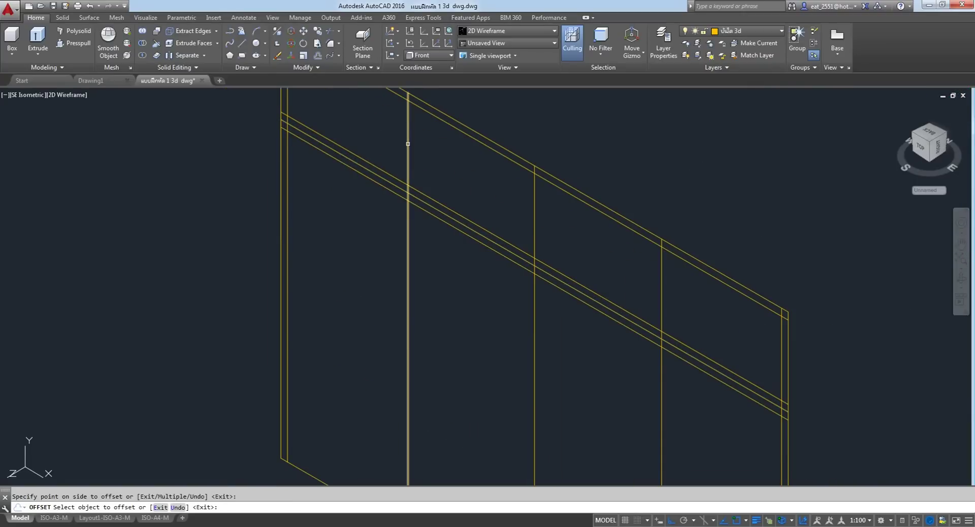
{"action": "scroll", "coordinate": [408, 144], "scroll_direction": "down", "scroll_amount": 2}
Offset each vertical mullion by 0.05 to make them double lines.
{"action": "left_click", "coordinate": [408, 151]}
{"action": "left_click", "coordinate": [395, 153]}
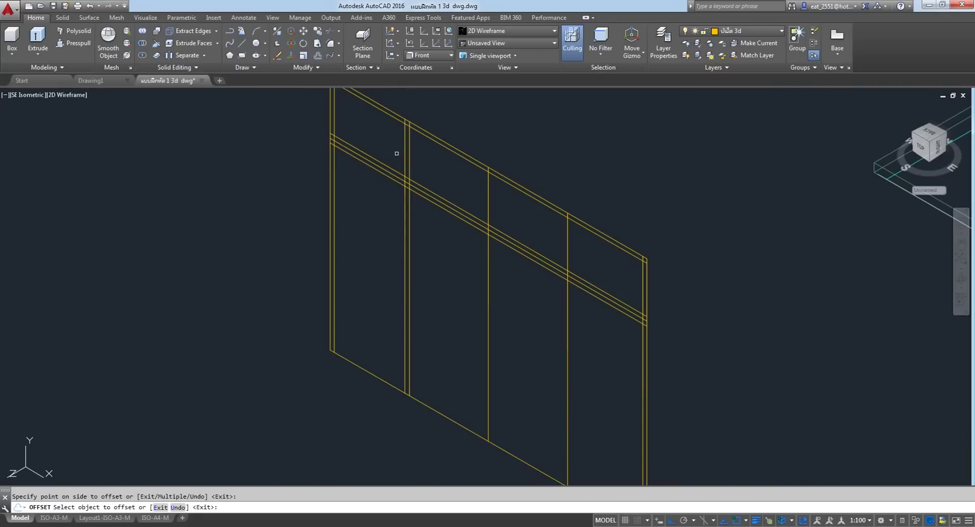
{"action": "left_click", "coordinate": [412, 159]}
{"action": "left_click", "coordinate": [488, 186]}
{"action": "left_click", "coordinate": [444, 167]}
{"action": "left_click", "coordinate": [489, 194]}
{"action": "left_click", "coordinate": [528, 211]}
{"action": "left_click", "coordinate": [569, 240]}
{"action": "left_click", "coordinate": [508, 211]}
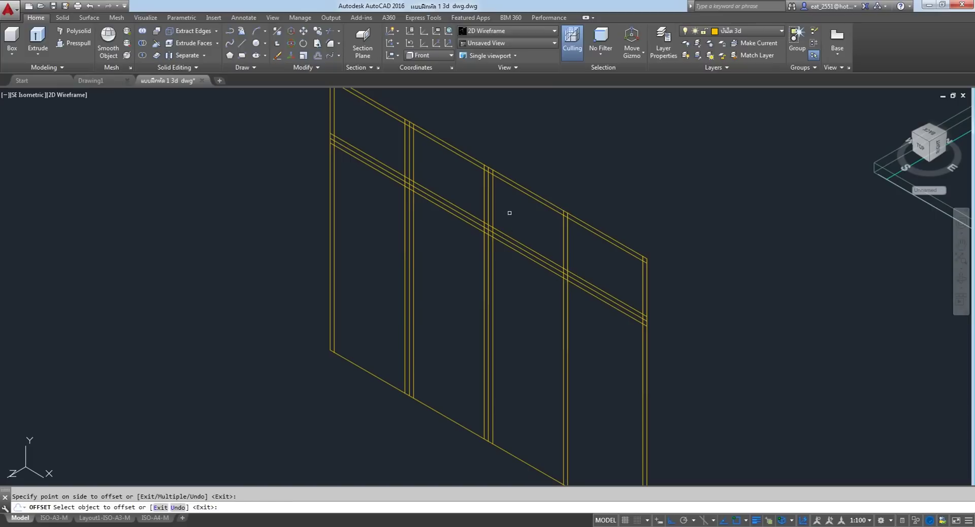
{"action": "left_click", "coordinate": [567, 240]}
Offset the frame's bottom edge upward by 0.05 and finish offsetting.
{"action": "left_click", "coordinate": [595, 262]}
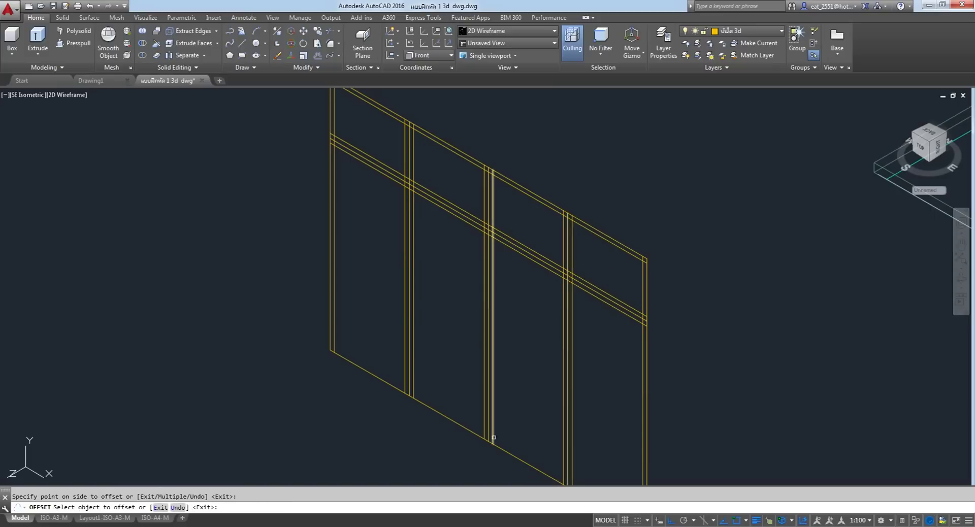
{"action": "left_click", "coordinate": [453, 420]}
{"action": "left_click", "coordinate": [453, 362]}
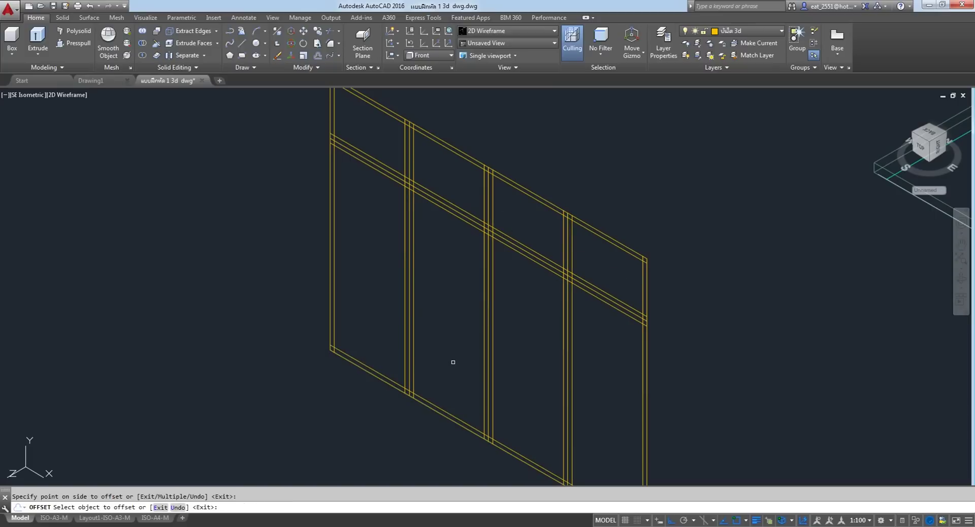
{"action": "right_click", "coordinate": [419, 242]}
{"action": "left_click", "coordinate": [441, 250]}
{"action": "scroll", "coordinate": [441, 249], "scroll_direction": "down", "scroll_amount": 5}
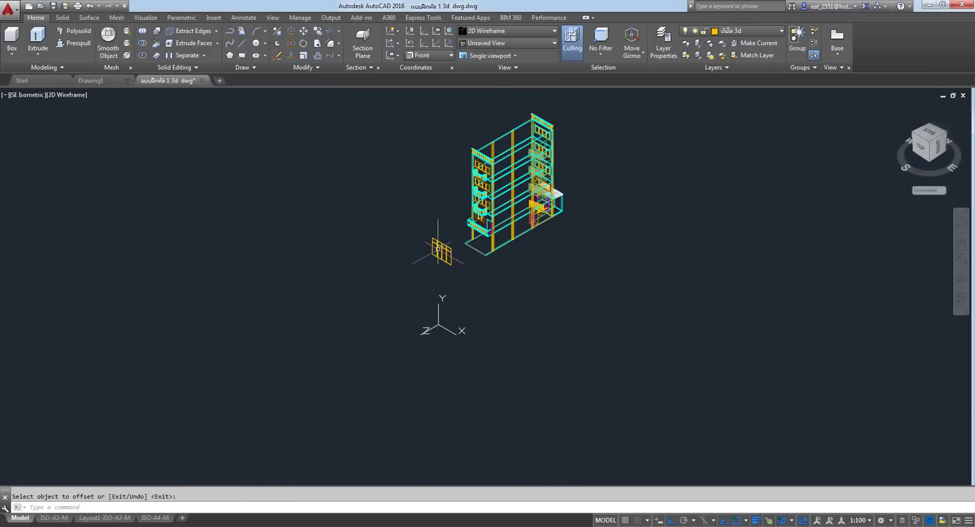
Move the whole double-lined window frame to a new position.
{"action": "scroll", "coordinate": [435, 294], "scroll_direction": "up", "scroll_amount": 3}
{"action": "scroll", "coordinate": [457, 290], "scroll_direction": "down", "scroll_amount": 1}
{"action": "scroll", "coordinate": [468, 231], "scroll_direction": "up", "scroll_amount": 2}
{"action": "scroll", "coordinate": [477, 292], "scroll_direction": "up", "scroll_amount": 2}
{"action": "scroll", "coordinate": [483, 281], "scroll_direction": "down", "scroll_amount": 2}
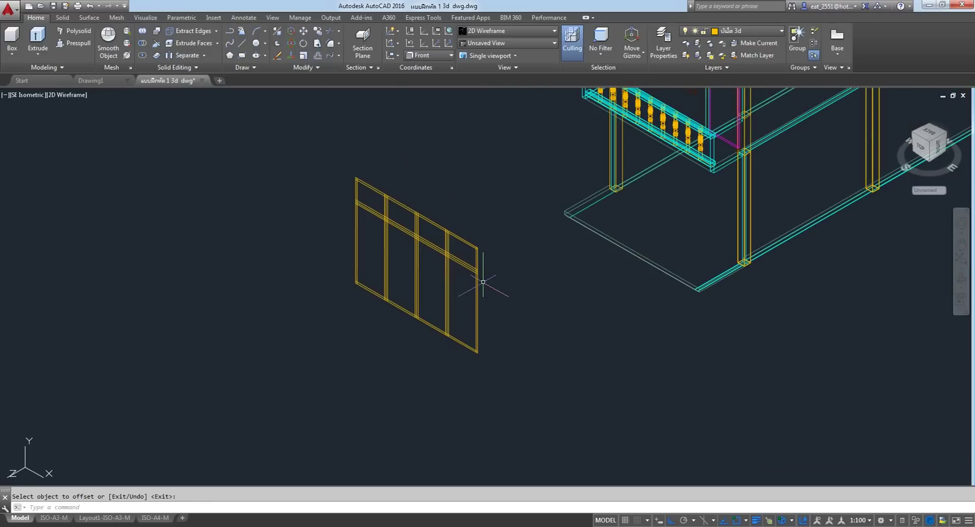
{"action": "left_click", "coordinate": [303, 34]}
{"action": "left_click", "coordinate": [485, 127]}
{"action": "left_click", "coordinate": [225, 416]}
{"action": "key", "text": "Return"}
{"action": "left_click", "coordinate": [295, 401]}
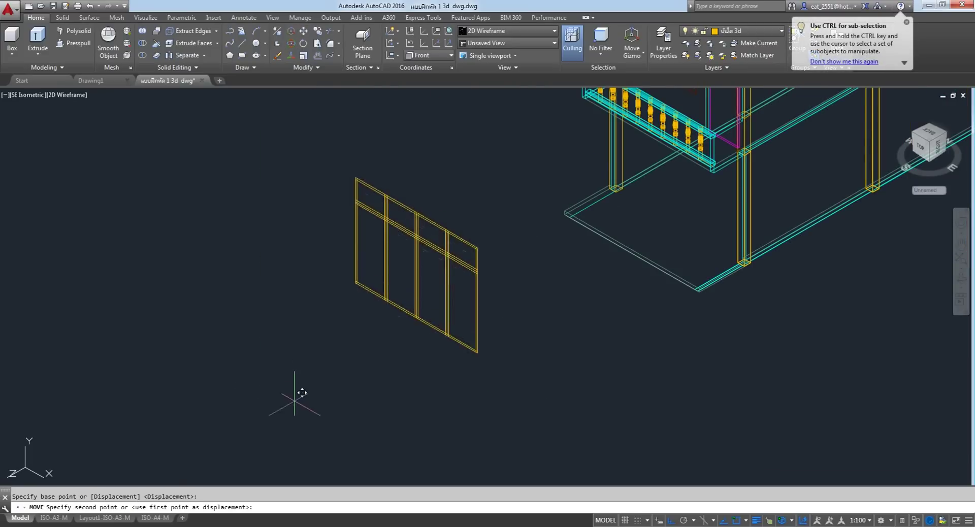
{"action": "scroll", "coordinate": [295, 400], "scroll_direction": "down", "scroll_amount": 3}
{"action": "left_click", "coordinate": [304, 152]}
{"action": "right_click", "coordinate": [306, 144]}
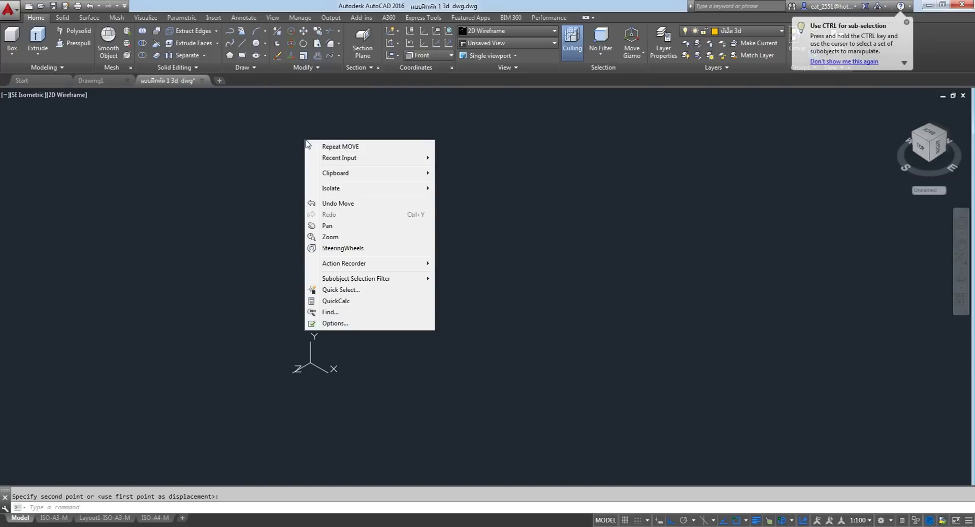
{"action": "left_click", "coordinate": [269, 140]}
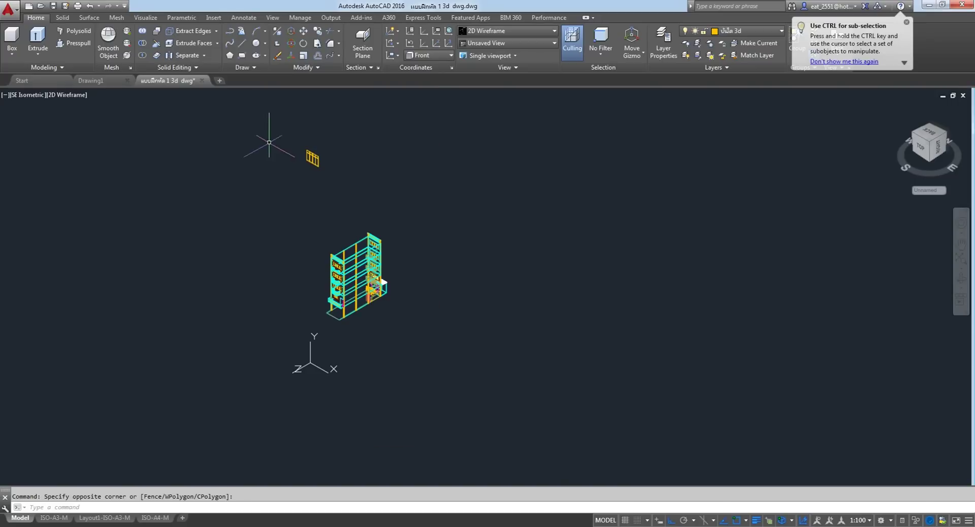
Switch to Front view and centre the window frame in the viewport.
{"action": "left_click", "coordinate": [20, 95]}
{"action": "left_click", "coordinate": [43, 166]}
{"action": "scroll", "coordinate": [501, 318], "scroll_direction": "up", "scroll_amount": 3}
{"action": "scroll", "coordinate": [500, 317], "scroll_direction": "up", "scroll_amount": 5}
{"action": "middle_click_drag", "start_coordinate": [680, 334], "coordinate": [566, 289]}
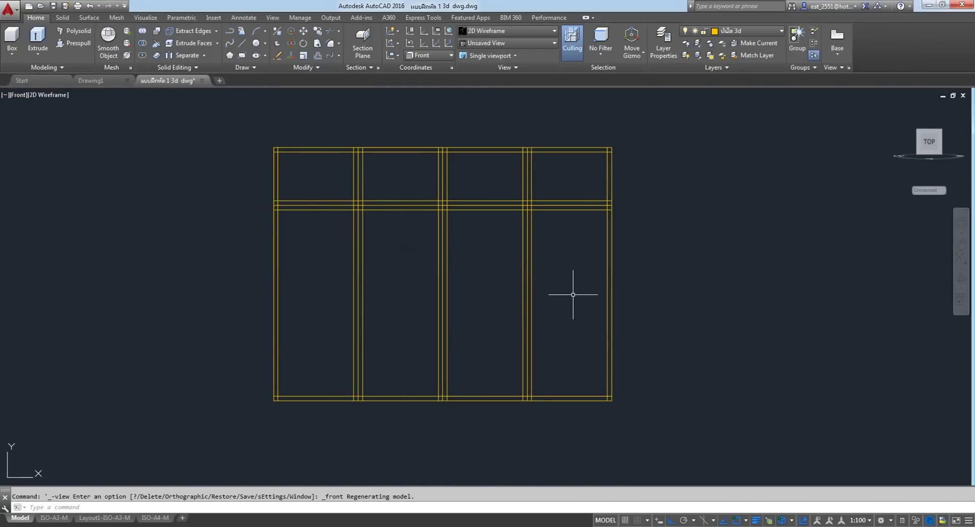
{"action": "scroll", "coordinate": [442, 159], "scroll_direction": "up", "scroll_amount": 2}
{"action": "scroll", "coordinate": [701, 175], "scroll_direction": "up", "scroll_amount": 4}
{"action": "scroll", "coordinate": [701, 175], "scroll_direction": "down", "scroll_amount": 4}
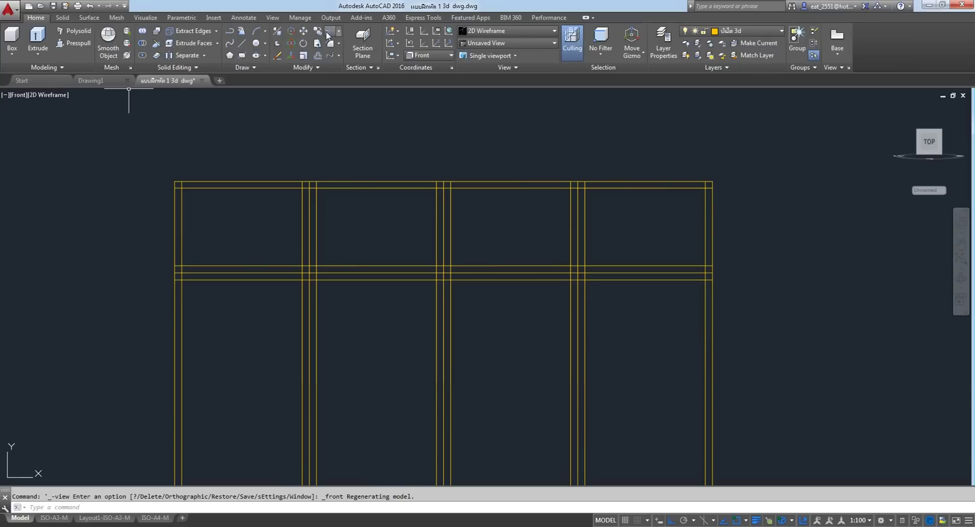
{"action": "type", "text": "tr"}
{"action": "key", "text": "Return"}
Fence-trim the lines crossing the top rail, using the rail lines as cutting edges.
{"action": "left_click", "coordinate": [278, 181]}
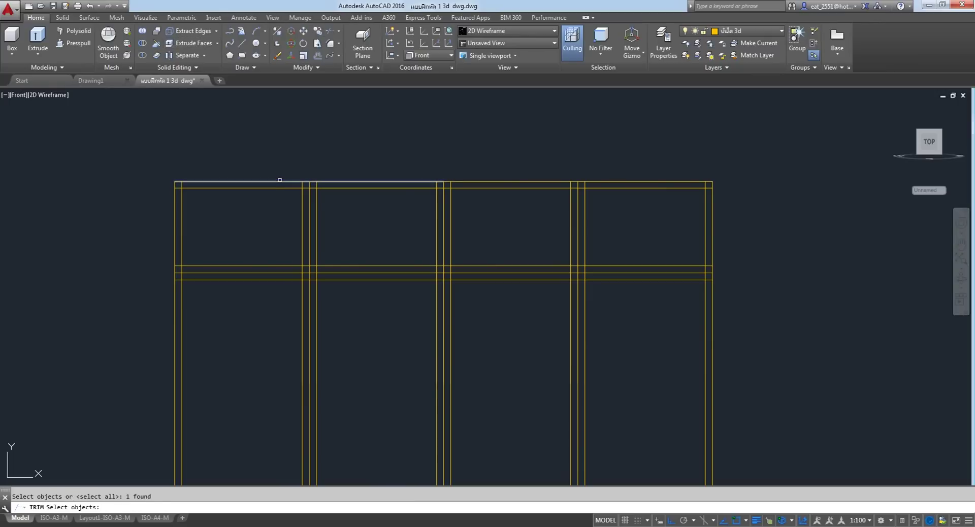
{"action": "left_click", "coordinate": [273, 188]}
{"action": "left_click", "coordinate": [490, 185]}
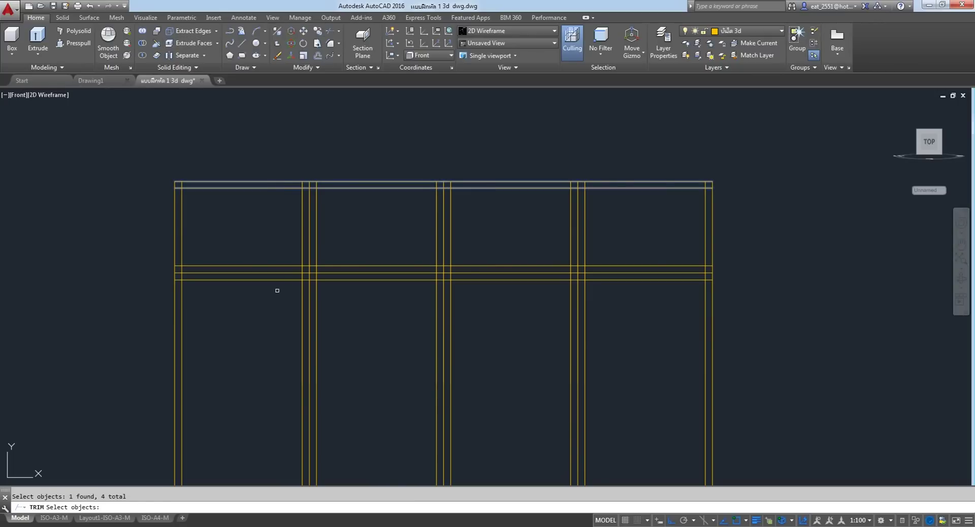
{"action": "key", "text": "Return"}
{"action": "type", "text": "F"}
{"action": "key", "text": "Return"}
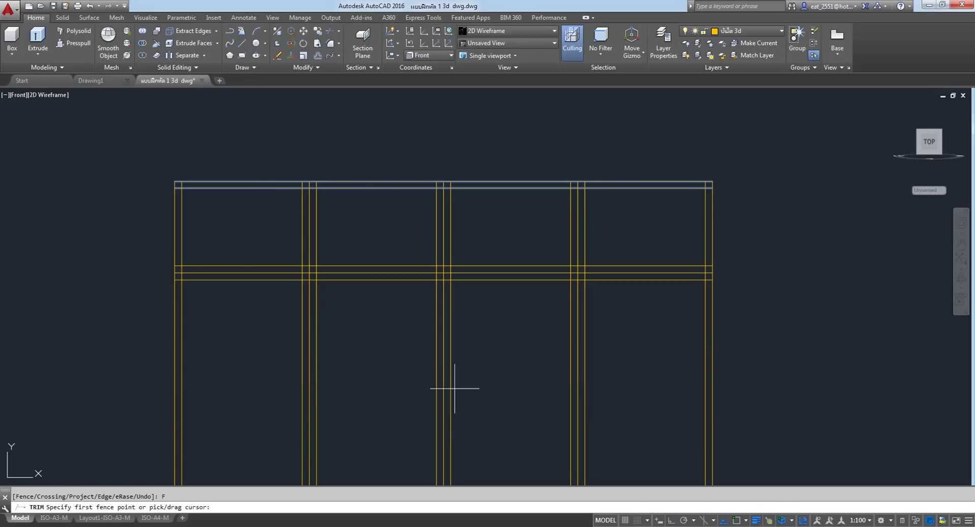
{"action": "left_click", "coordinate": [711, 185]}
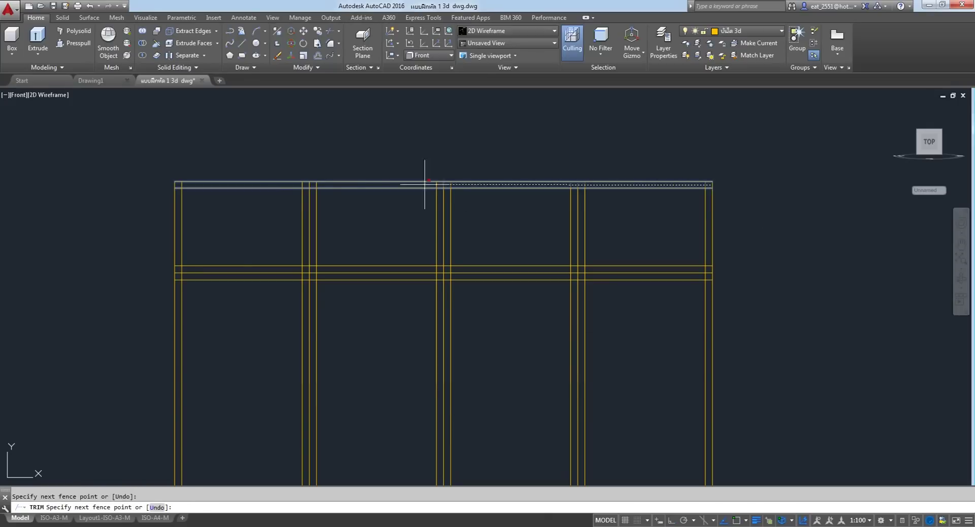
{"action": "left_click", "coordinate": [176, 185]}
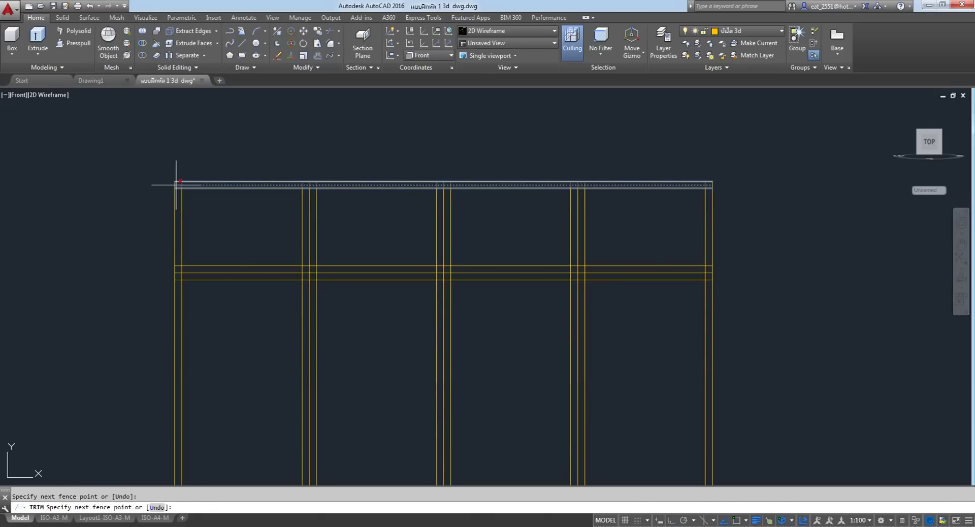
{"action": "right_click", "coordinate": [267, 141]}
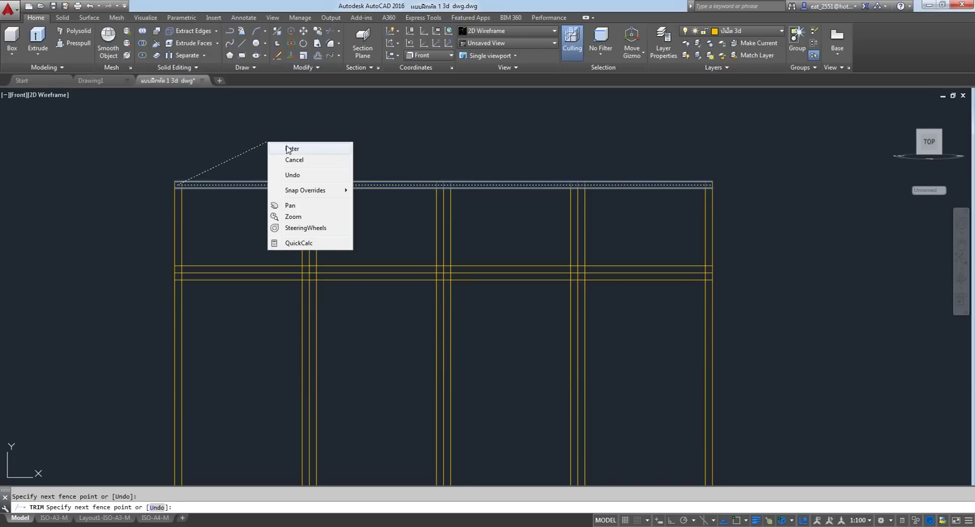
{"action": "left_click", "coordinate": [279, 149]}
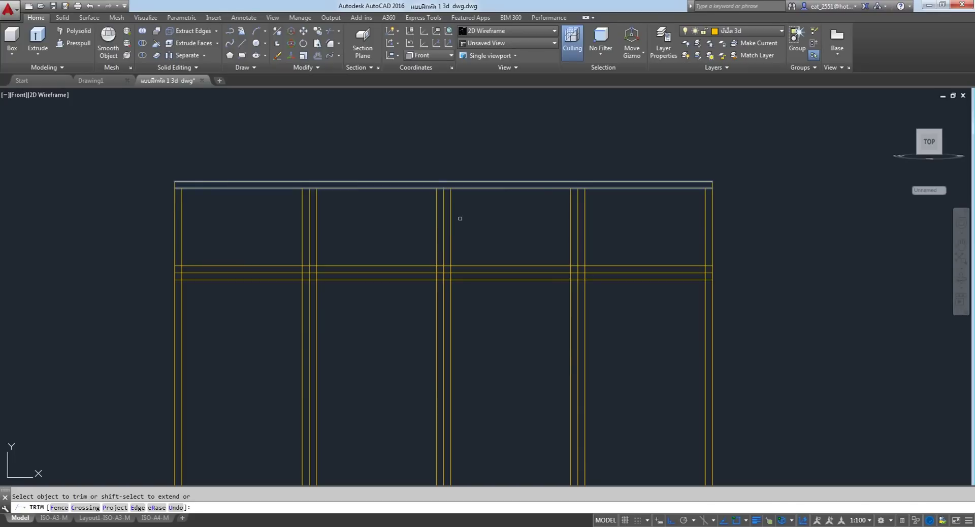
Recentre the frame and restart trimming with the middle rail line as cutting edge.
{"action": "scroll", "coordinate": [441, 189], "scroll_direction": "up", "scroll_amount": 4}
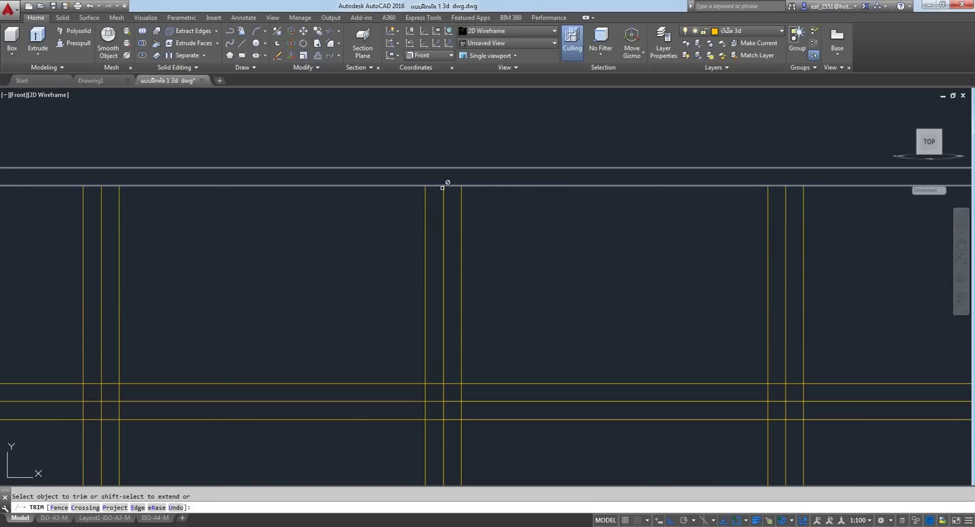
{"action": "scroll", "coordinate": [442, 188], "scroll_direction": "down", "scroll_amount": 2}
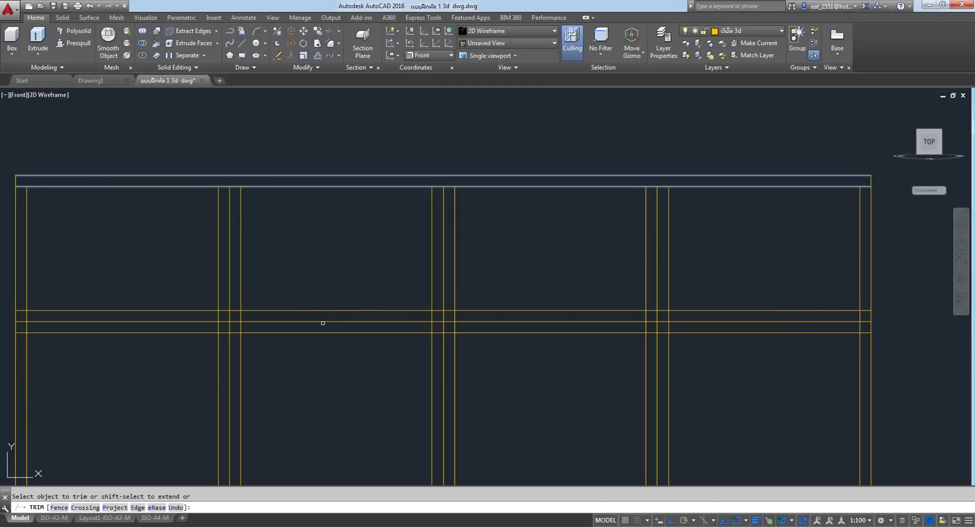
{"action": "middle_click_drag", "start_coordinate": [305, 303], "coordinate": [362, 257]}
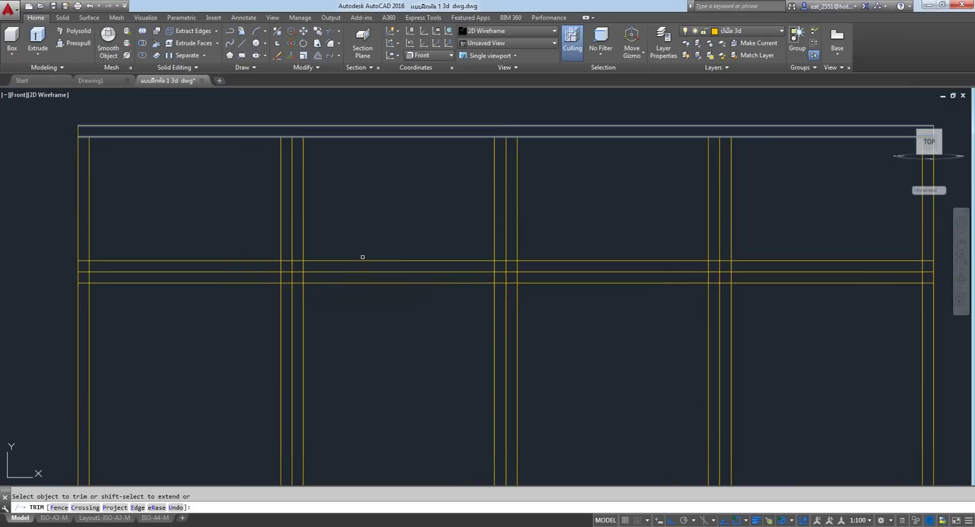
{"action": "scroll", "coordinate": [523, 149], "scroll_direction": "up", "scroll_amount": 2}
{"action": "scroll", "coordinate": [520, 148], "scroll_direction": "down", "scroll_amount": 4}
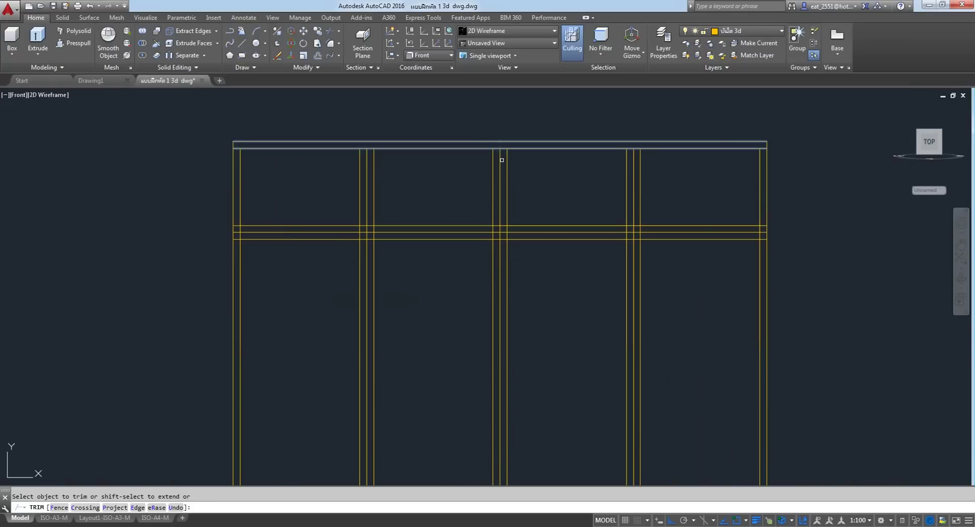
{"action": "scroll", "coordinate": [502, 158], "scroll_direction": "up", "scroll_amount": 2}
{"action": "scroll", "coordinate": [452, 257], "scroll_direction": "down", "scroll_amount": 2}
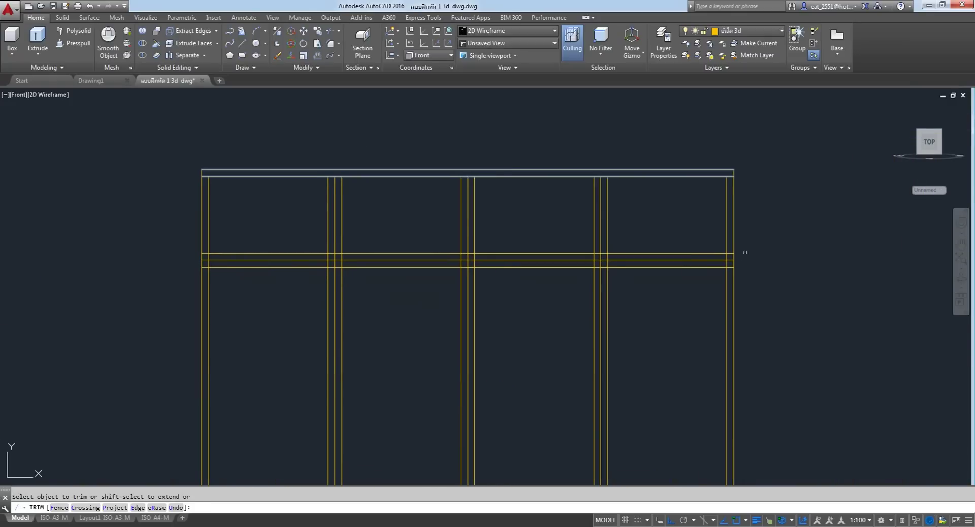
{"action": "scroll", "coordinate": [703, 265], "scroll_direction": "up", "scroll_amount": 3}
{"action": "scroll", "coordinate": [736, 249], "scroll_direction": "up", "scroll_amount": 3}
{"action": "key", "text": "Escape"}
{"action": "right_click", "coordinate": [468, 175]}
{"action": "left_click", "coordinate": [490, 180]}
{"action": "scroll", "coordinate": [775, 234], "scroll_direction": "down", "scroll_amount": 5}
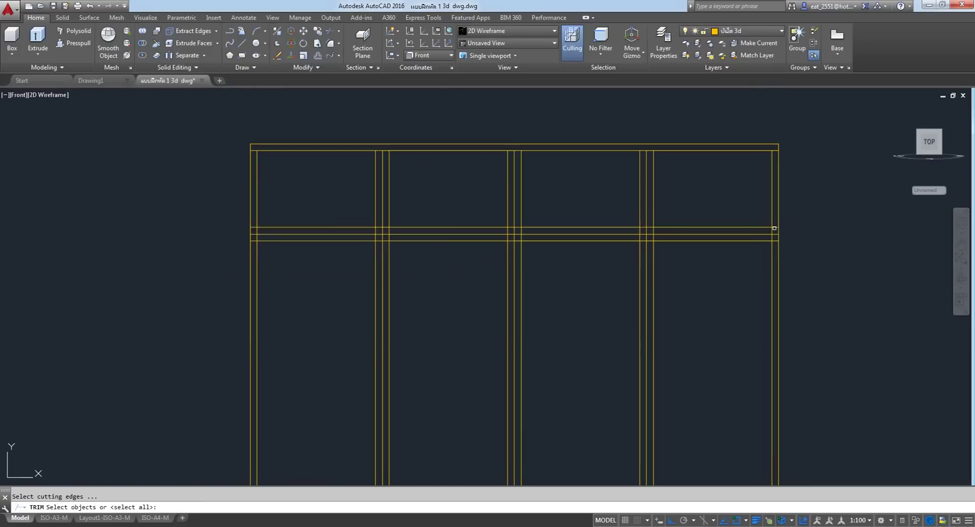
{"action": "left_click", "coordinate": [552, 226]}
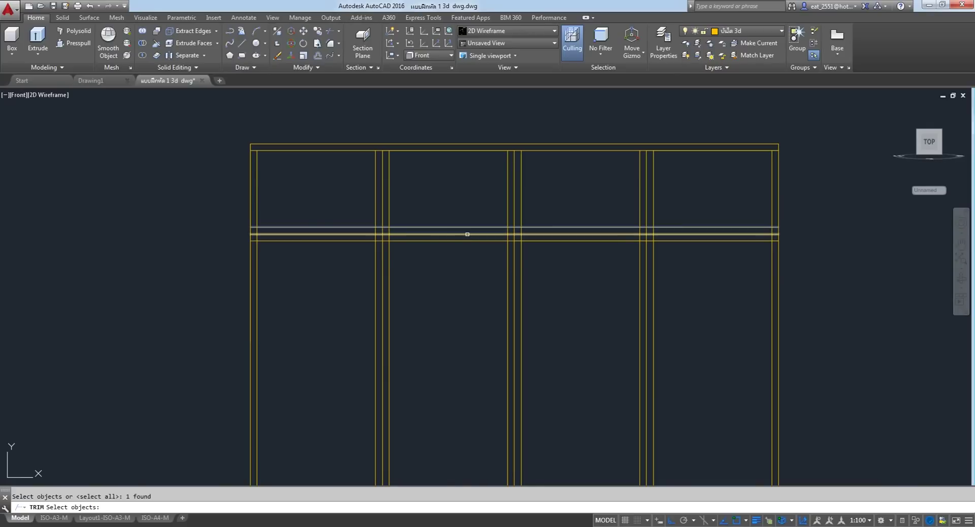
{"action": "key", "text": "Return"}
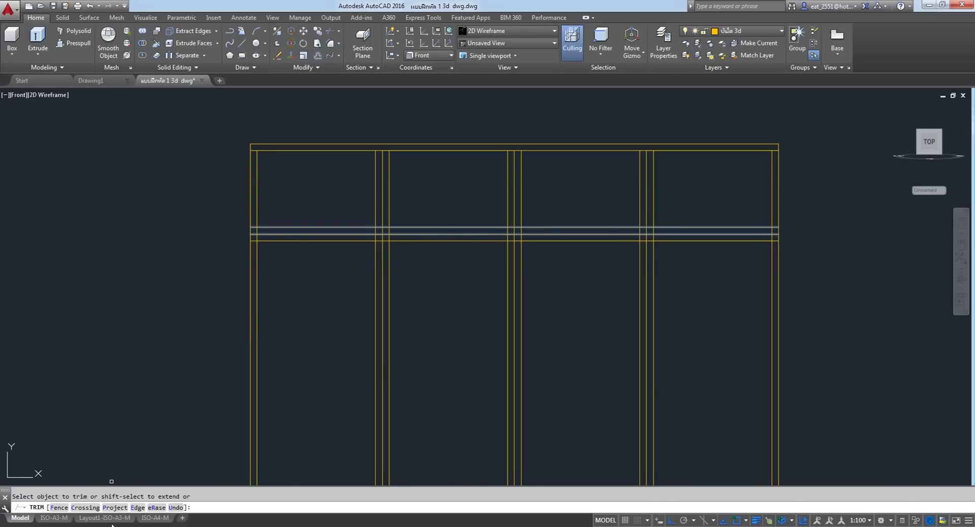
Fence-trim the lines crossing the middle rail.
{"action": "left_click", "coordinate": [59, 507]}
{"action": "scroll", "coordinate": [251, 218], "scroll_direction": "up", "scroll_amount": 4}
{"action": "left_click", "coordinate": [252, 216]}
{"action": "left_click", "coordinate": [252, 217]}
{"action": "scroll", "coordinate": [438, 219], "scroll_direction": "down", "scroll_amount": 4}
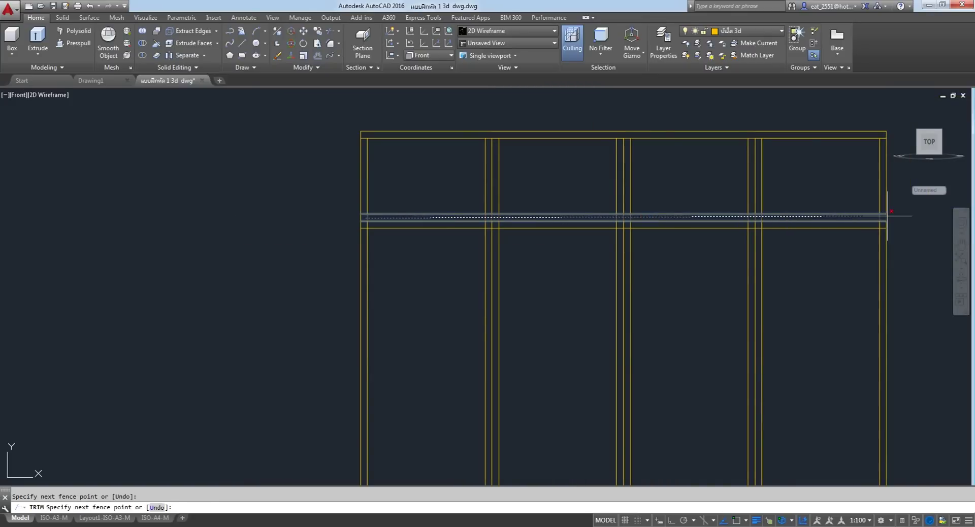
{"action": "right_click", "coordinate": [921, 219]}
{"action": "left_click", "coordinate": [915, 223]}
{"action": "scroll", "coordinate": [915, 224], "scroll_direction": "up", "scroll_amount": 3}
{"action": "right_click", "coordinate": [805, 182]}
{"action": "left_click", "coordinate": [820, 190]}
{"action": "scroll", "coordinate": [788, 220], "scroll_direction": "down", "scroll_amount": 4}
Trim a piece of the middle rail line, then undo the mistaken trim.
{"action": "scroll", "coordinate": [671, 224], "scroll_direction": "up", "scroll_amount": 5}
{"action": "scroll", "coordinate": [501, 272], "scroll_direction": "down", "scroll_amount": 1}
{"action": "scroll", "coordinate": [490, 257], "scroll_direction": "down", "scroll_amount": 2}
{"action": "scroll", "coordinate": [451, 250], "scroll_direction": "up", "scroll_amount": 2}
{"action": "scroll", "coordinate": [446, 245], "scroll_direction": "down", "scroll_amount": 1}
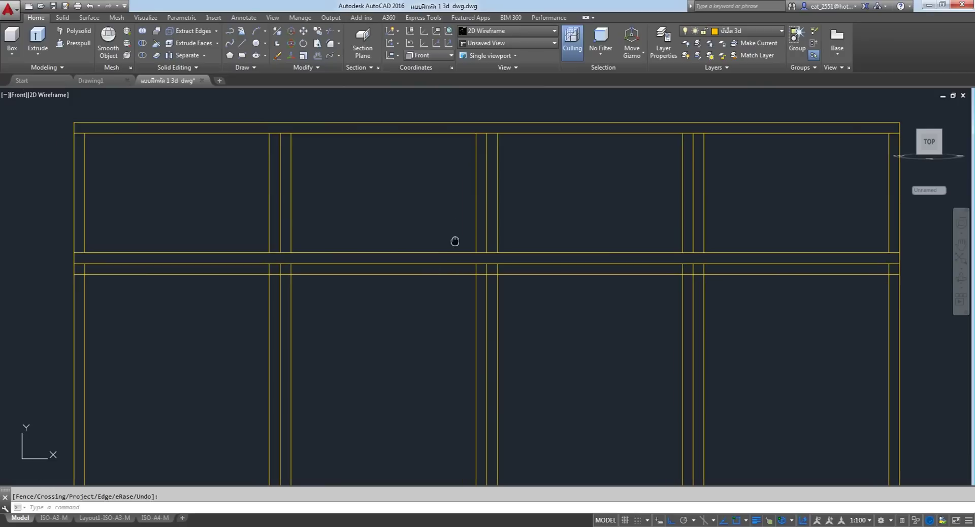
{"action": "scroll", "coordinate": [451, 241], "scroll_direction": "down", "scroll_amount": 2}
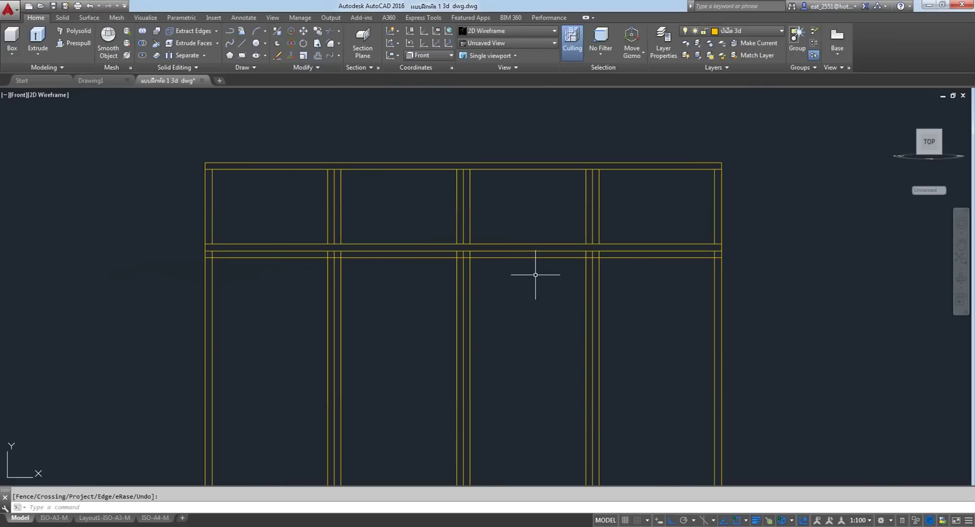
{"action": "middle_click_drag", "start_coordinate": [536, 295], "coordinate": [495, 245]}
{"action": "right_click", "coordinate": [294, 212]}
{"action": "left_click", "coordinate": [329, 225]}
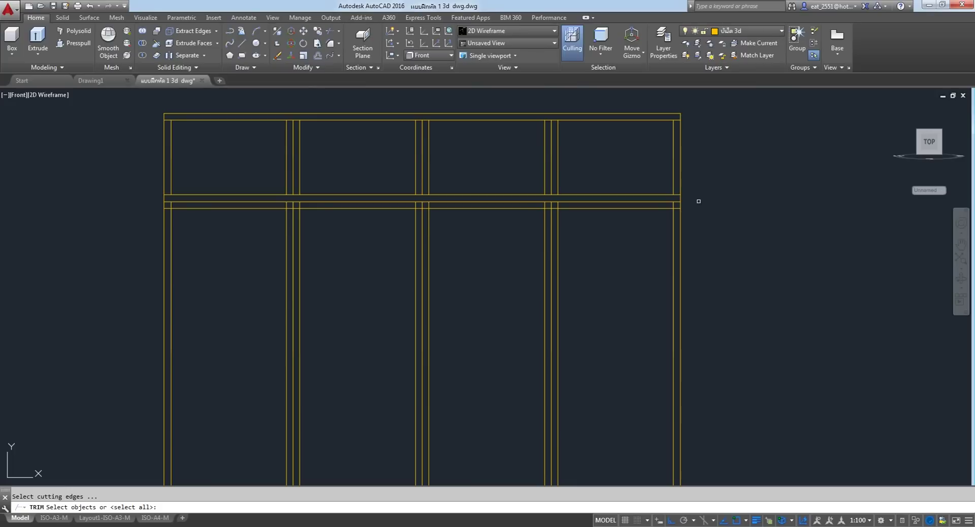
{"action": "key", "text": "Return"}
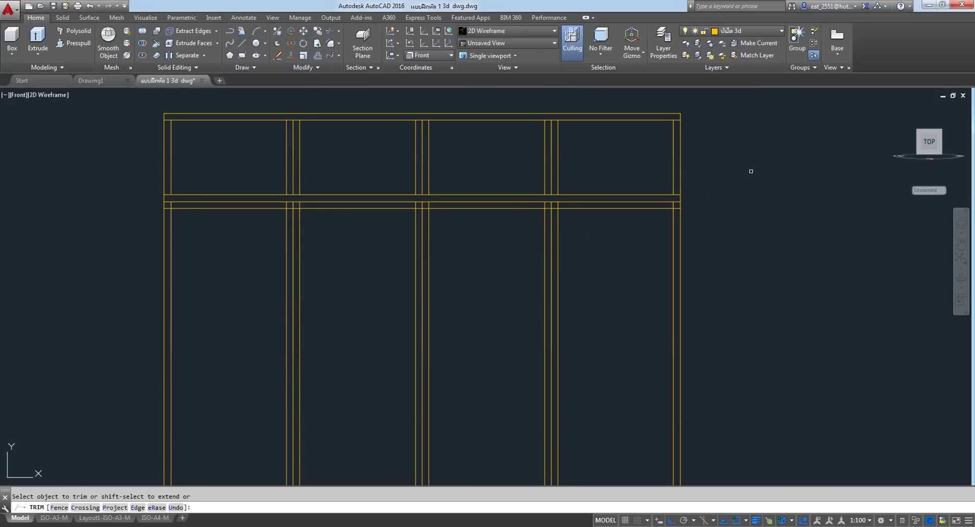
{"action": "scroll", "coordinate": [627, 212], "scroll_direction": "up", "scroll_amount": 2}
{"action": "left_click", "coordinate": [558, 195]}
{"action": "right_click", "coordinate": [288, 101]}
{"action": "left_click", "coordinate": [309, 107]}
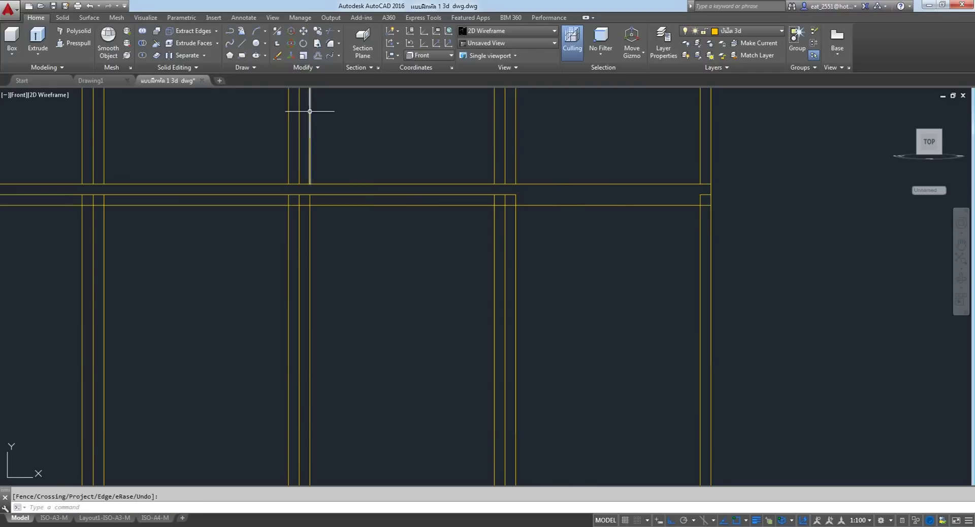
{"action": "left_click", "coordinate": [89, 6]}
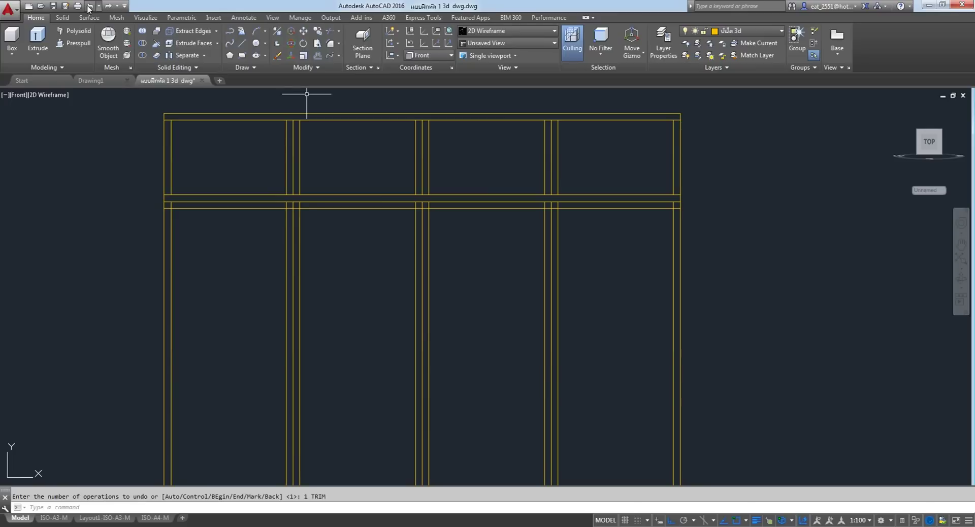
Trim the short piece at the middle rail's right end.
{"action": "right_click", "coordinate": [349, 261]}
{"action": "left_click", "coordinate": [349, 256]}
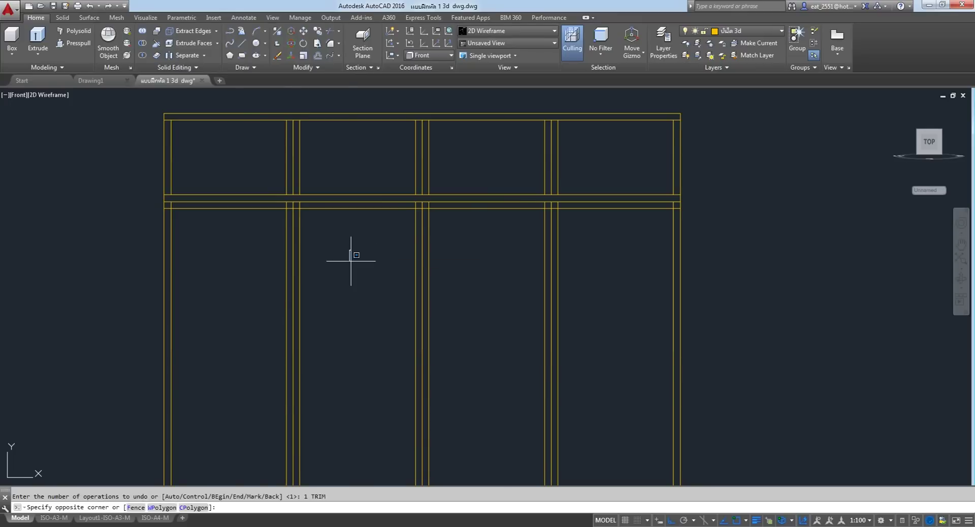
{"action": "left_click", "coordinate": [330, 31]}
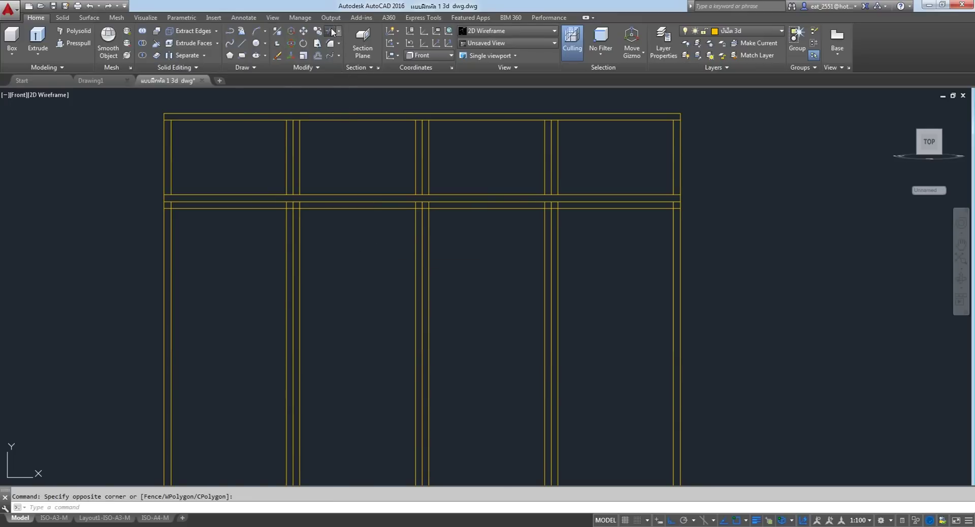
{"action": "key", "text": "Return"}
{"action": "scroll", "coordinate": [555, 209], "scroll_direction": "up", "scroll_amount": 5}
{"action": "scroll", "coordinate": [564, 209], "scroll_direction": "down", "scroll_amount": 3}
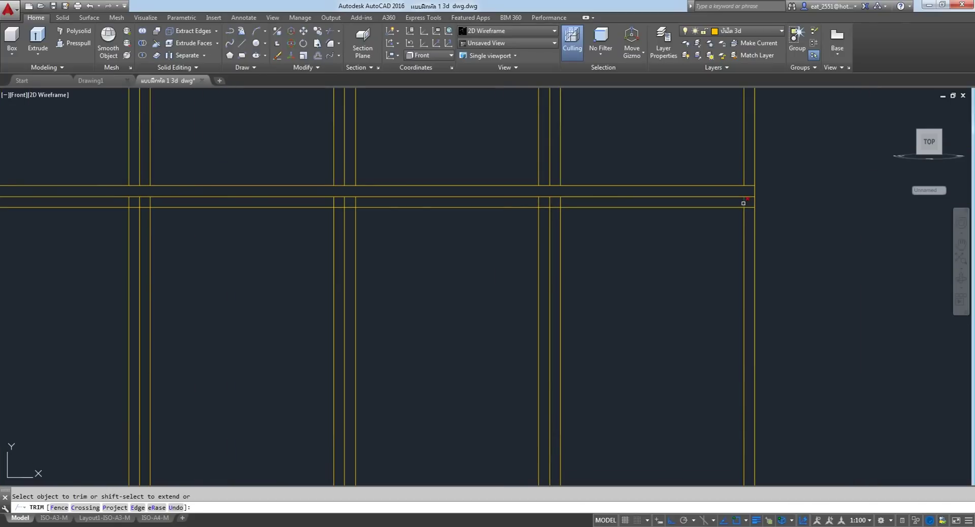
{"action": "left_click", "coordinate": [744, 203]}
{"action": "key", "text": "Return"}
Set the upper and lower middle rail lines as trim cutting edges with fence selection.
{"action": "right_click", "coordinate": [279, 267]}
{"action": "left_click", "coordinate": [299, 282]}
{"action": "left_click", "coordinate": [643, 198]}
{"action": "left_click", "coordinate": [635, 206]}
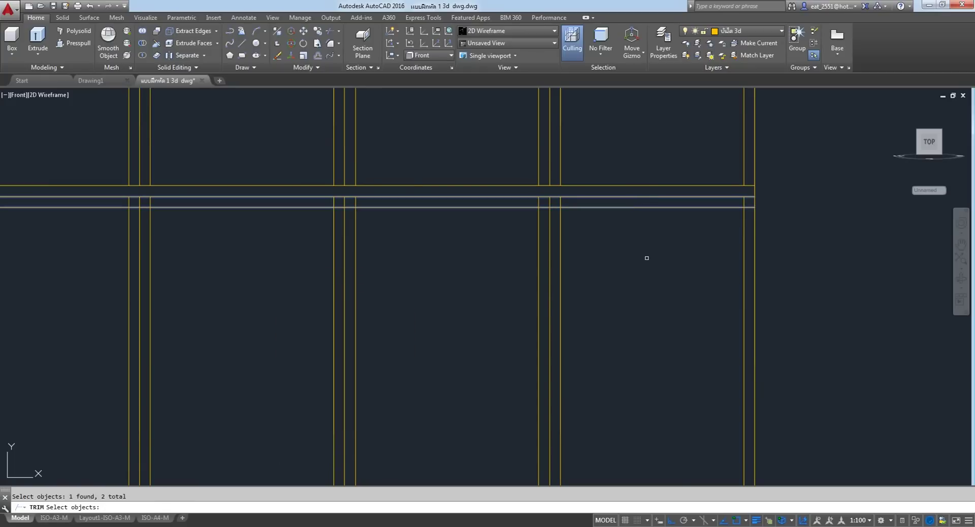
{"action": "key", "text": "Return"}
{"action": "type", "text": "F"}
{"action": "key", "text": "Return"}
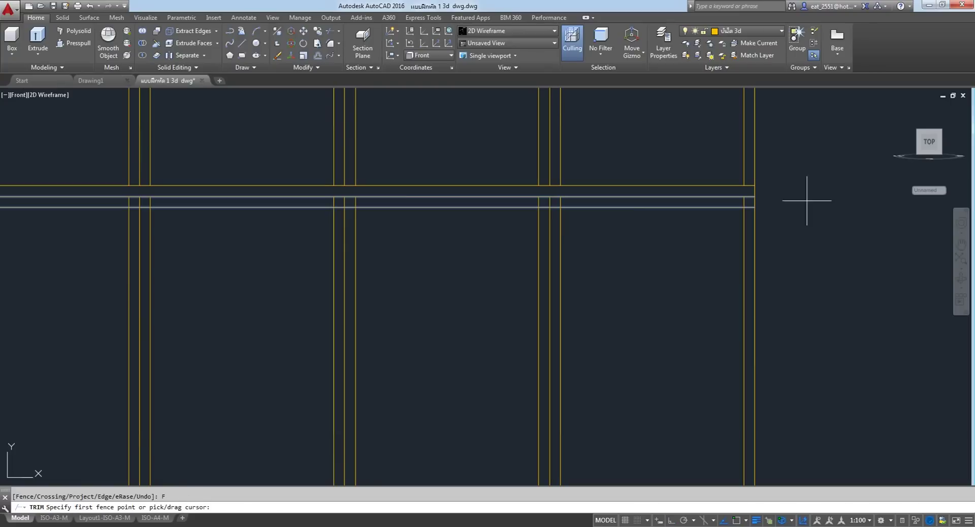
Fence-trim the mullion segments between the middle rail lines across the full frame width.
{"action": "left_click", "coordinate": [729, 206]}
{"action": "middle_click_drag", "start_coordinate": [694, 218], "coordinate": [835, 218]}
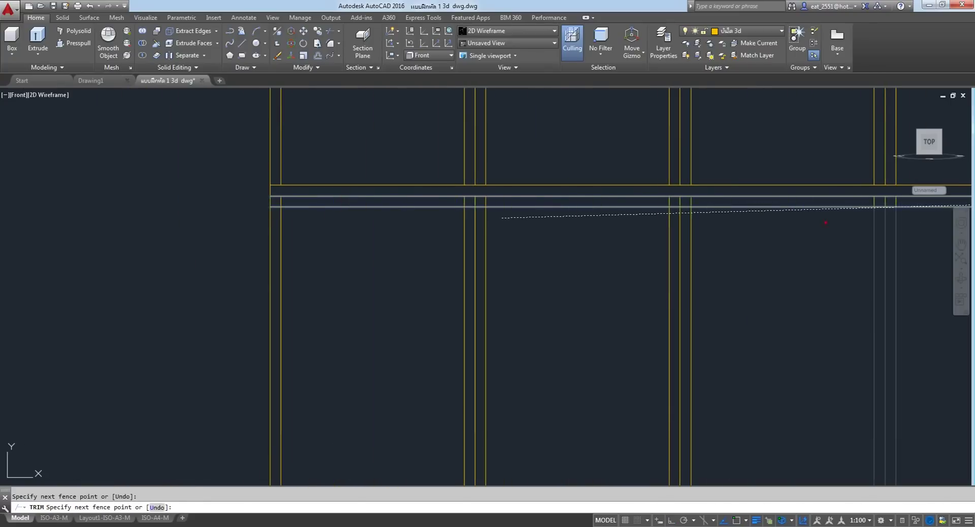
{"action": "scroll", "coordinate": [276, 200], "scroll_direction": "down", "scroll_amount": 5}
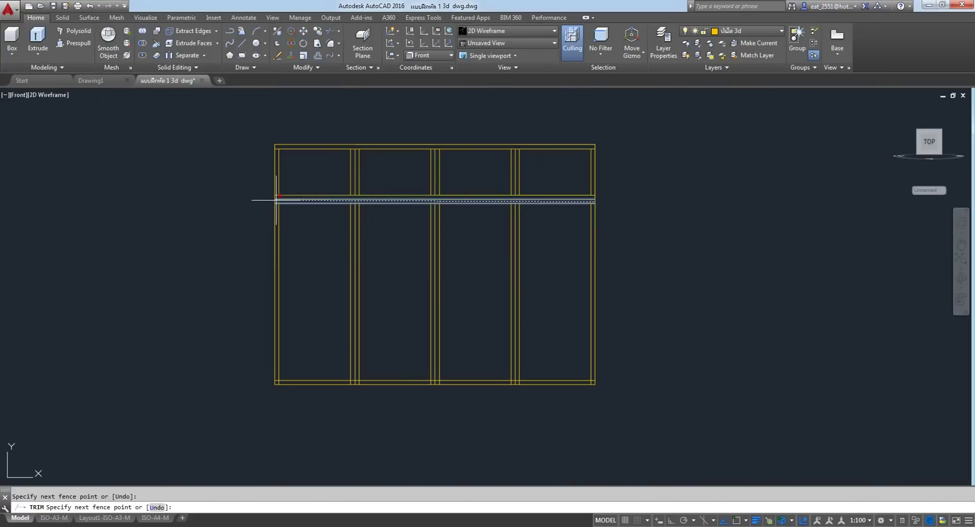
{"action": "scroll", "coordinate": [276, 201], "scroll_direction": "up", "scroll_amount": 5}
{"action": "middle_click_drag", "start_coordinate": [272, 204], "coordinate": [96, 204]}
{"action": "scroll", "coordinate": [96, 204], "scroll_direction": "down", "scroll_amount": 2}
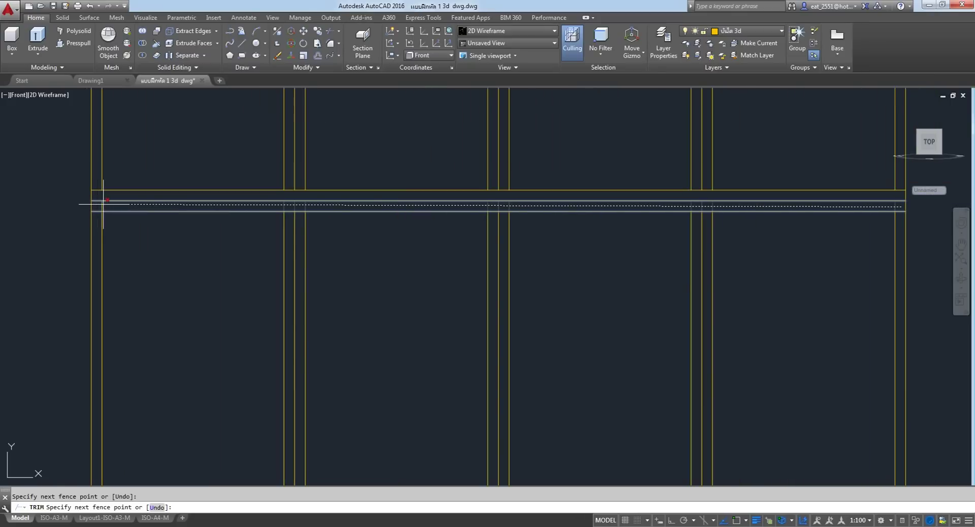
{"action": "right_click", "coordinate": [212, 246]}
{"action": "left_click", "coordinate": [237, 251]}
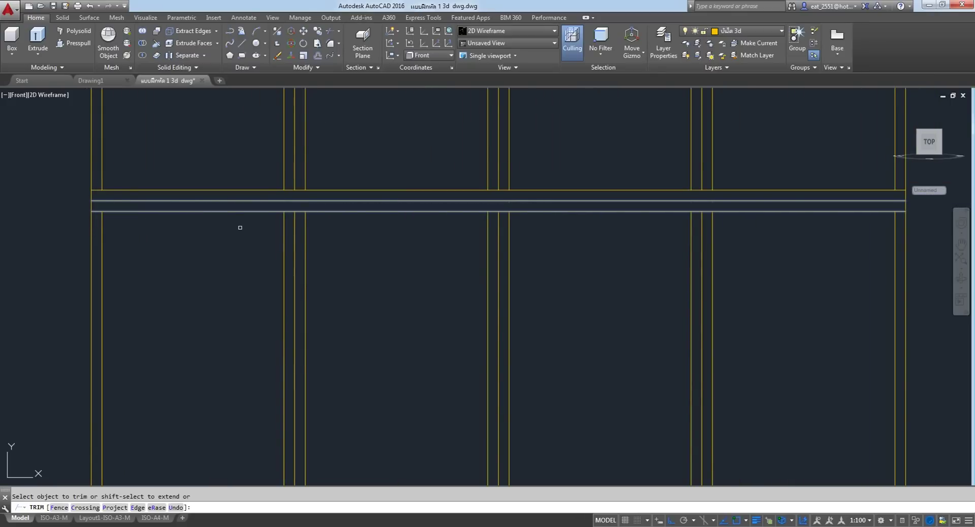
{"action": "key", "text": "Escape"}
{"action": "scroll", "coordinate": [261, 197], "scroll_direction": "down", "scroll_amount": 5}
{"action": "scroll", "coordinate": [267, 257], "scroll_direction": "up", "scroll_amount": 3}
{"action": "scroll", "coordinate": [267, 257], "scroll_direction": "up", "scroll_amount": 2}
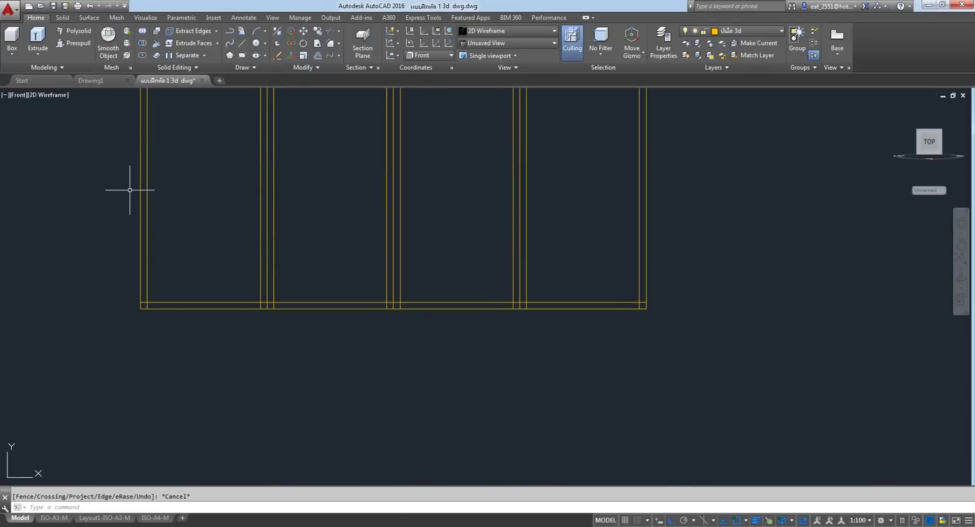
Trim the mullion lines crossing the bottom rail, using both rail lines as cutting edges and a fence.
{"action": "right_click", "coordinate": [219, 143]}
{"action": "left_click", "coordinate": [268, 149]}
{"action": "left_click", "coordinate": [589, 302]}
{"action": "left_click", "coordinate": [589, 308]}
{"action": "key", "text": "Return"}
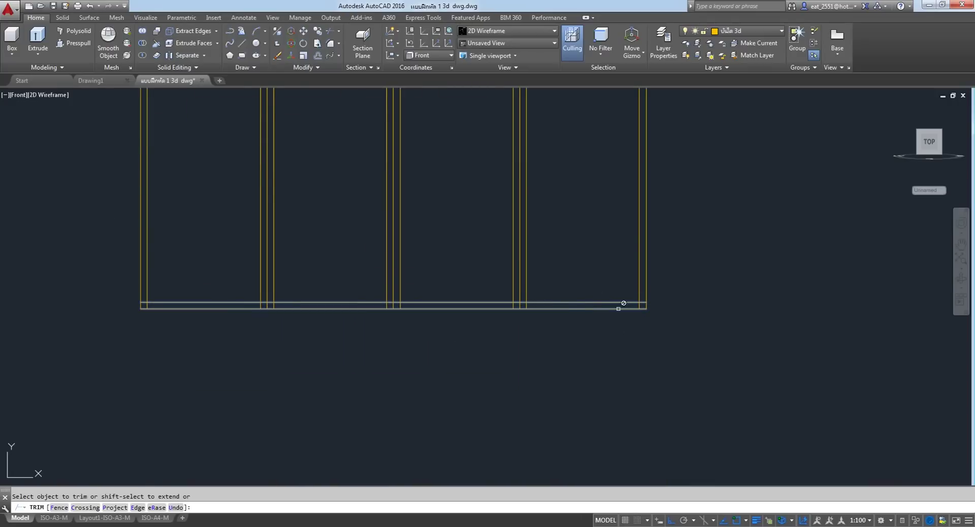
{"action": "left_click", "coordinate": [59, 508]}
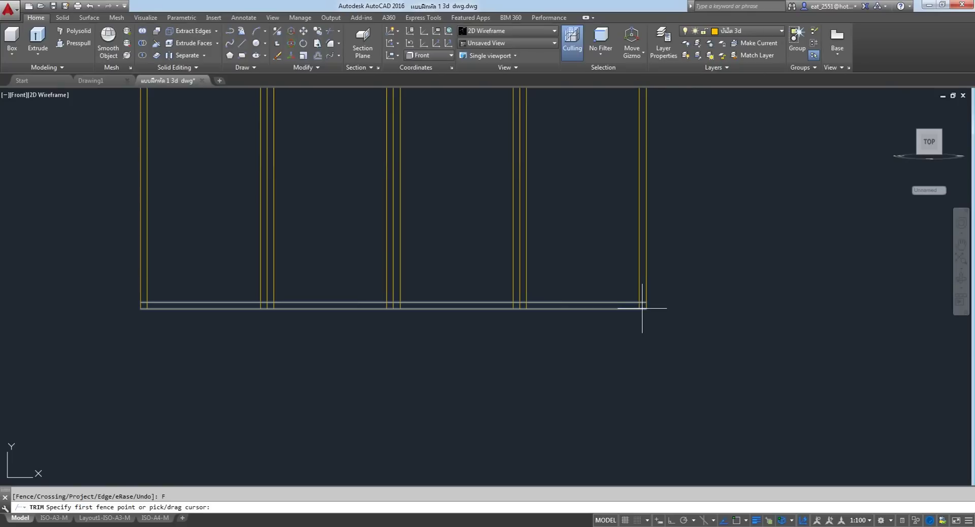
{"action": "left_click", "coordinate": [642, 306]}
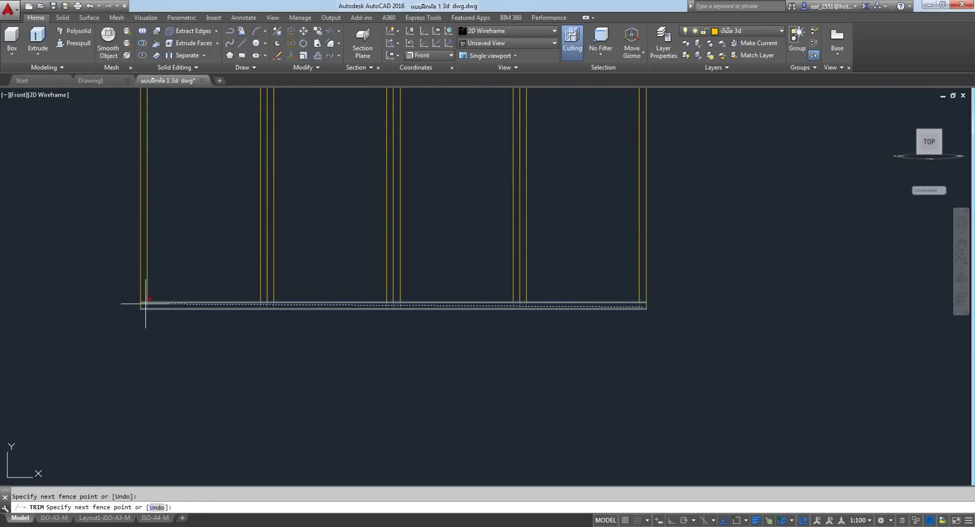
{"action": "right_click", "coordinate": [97, 279]}
{"action": "left_click", "coordinate": [122, 287]}
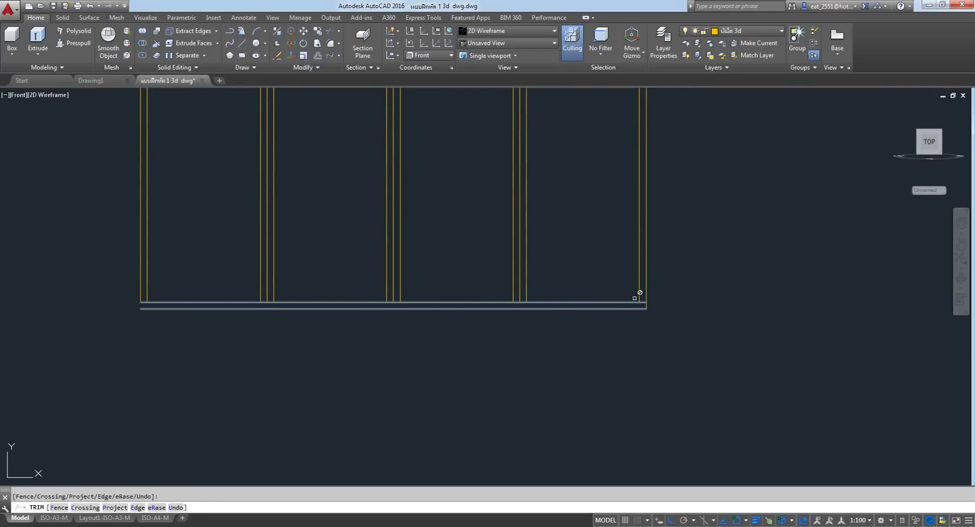
{"action": "right_click", "coordinate": [395, 228]}
{"action": "left_click", "coordinate": [415, 237]}
{"action": "scroll", "coordinate": [142, 305], "scroll_direction": "up", "scroll_amount": 4}
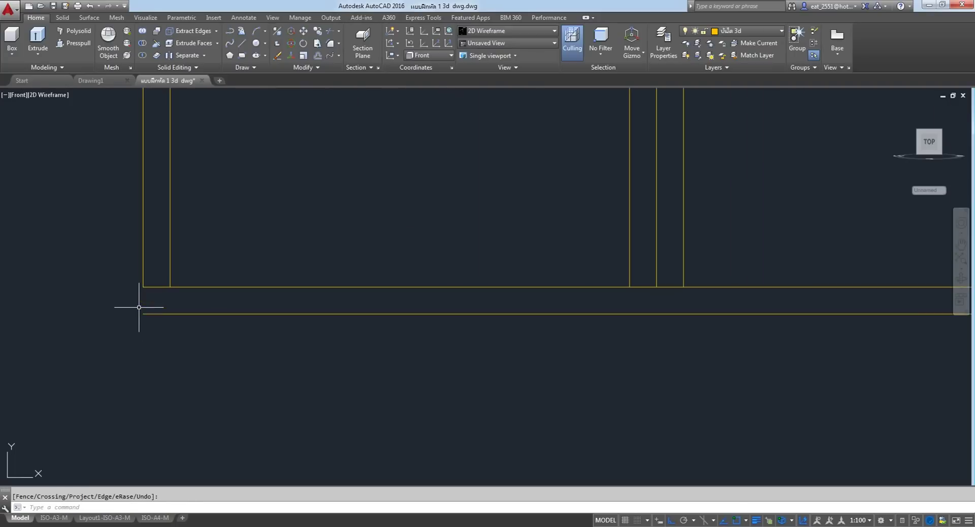
Start a line twice and cancel both attempts without drawing anything.
{"action": "left_click", "coordinate": [242, 42]}
{"action": "key", "text": "Escape"}
{"action": "right_click", "coordinate": [294, 215]}
{"action": "left_click", "coordinate": [338, 221]}
{"action": "key", "text": "Escape"}
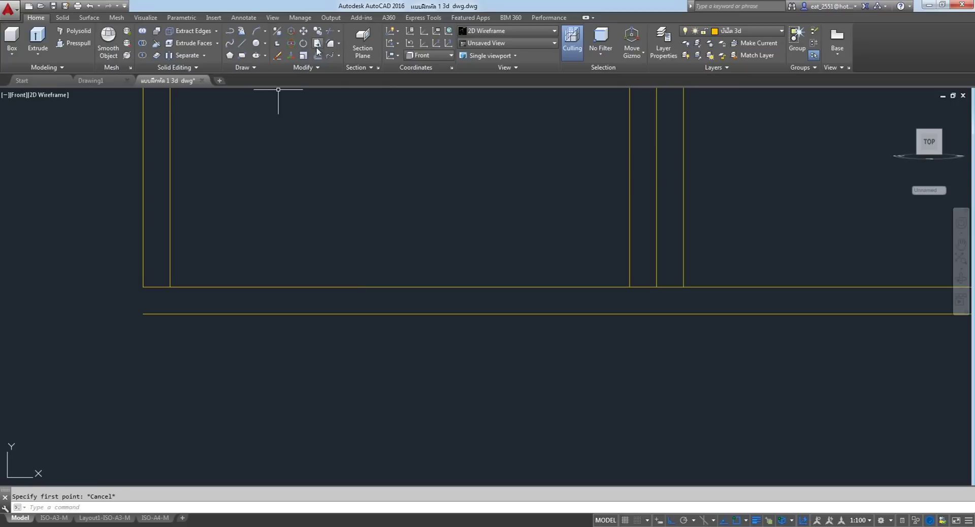
Run TRIM with all objects as cutting edges, end it, then zoom to review the frame.
{"action": "left_click", "coordinate": [329, 33]}
{"action": "key", "text": "Return"}
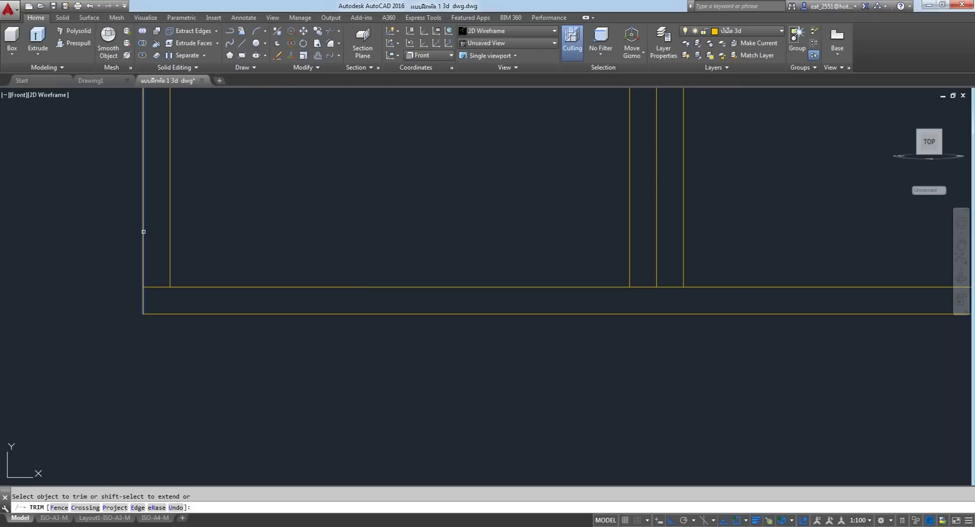
{"action": "right_click", "coordinate": [333, 227]}
{"action": "left_click", "coordinate": [358, 234]}
{"action": "scroll", "coordinate": [261, 272], "scroll_direction": "down", "scroll_amount": 2}
{"action": "scroll", "coordinate": [489, 272], "scroll_direction": "down", "scroll_amount": 2}
{"action": "scroll", "coordinate": [194, 277], "scroll_direction": "down", "scroll_amount": 2}
{"action": "scroll", "coordinate": [193, 277], "scroll_direction": "up", "scroll_amount": 1}
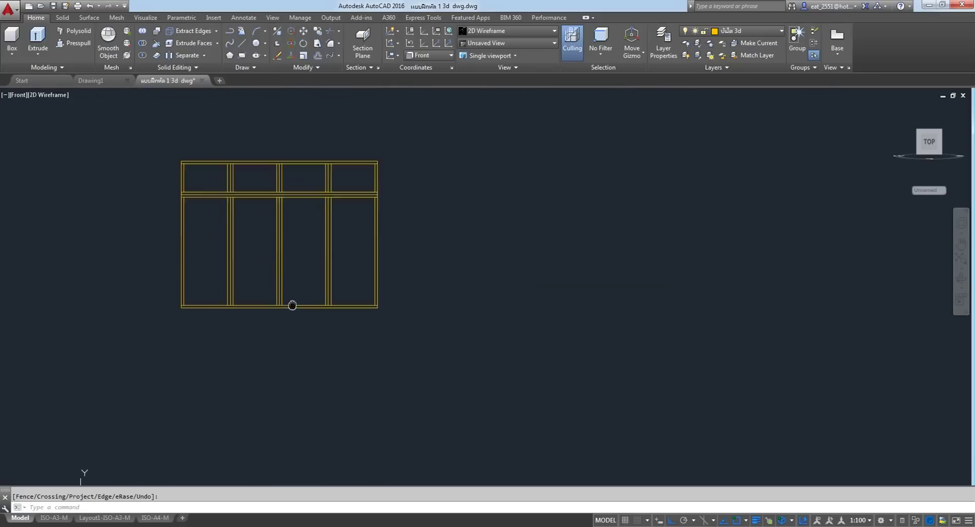
{"action": "scroll", "coordinate": [336, 244], "scroll_direction": "up", "scroll_amount": 3}
{"action": "scroll", "coordinate": [460, 204], "scroll_direction": "up", "scroll_amount": 1}
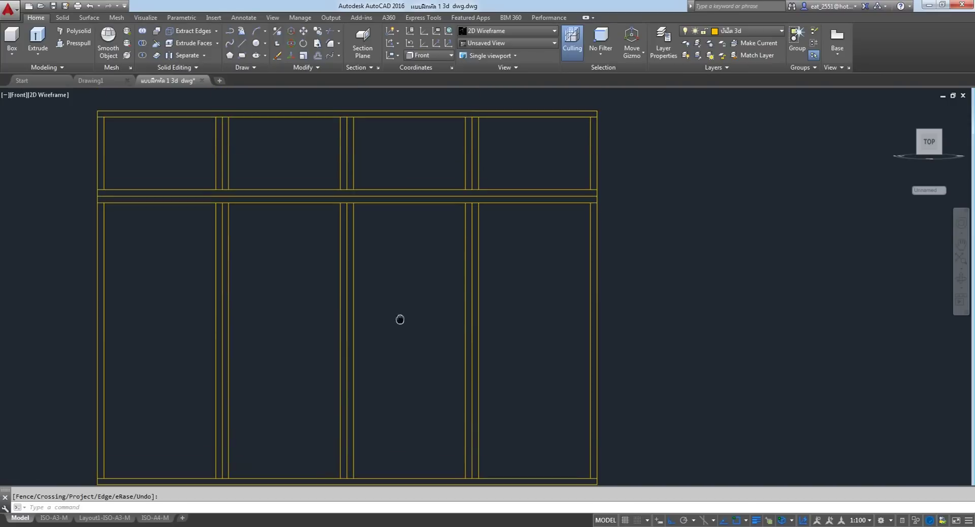
{"action": "scroll", "coordinate": [355, 132], "scroll_direction": "up", "scroll_amount": 1}
Delete the three leftover vertical mullion lines in the window's upper row.
{"action": "scroll", "coordinate": [418, 138], "scroll_direction": "up", "scroll_amount": 1}
{"action": "middle_click_drag", "start_coordinate": [377, 152], "coordinate": [422, 163]}
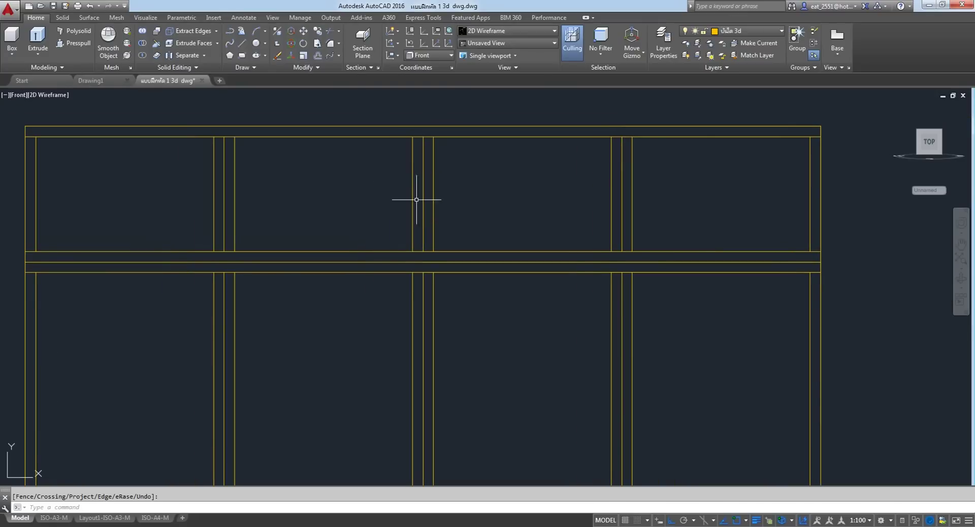
{"action": "left_click", "coordinate": [223, 175]}
{"action": "key", "text": "Delete"}
{"action": "left_click", "coordinate": [424, 175]}
{"action": "key", "text": "Delete"}
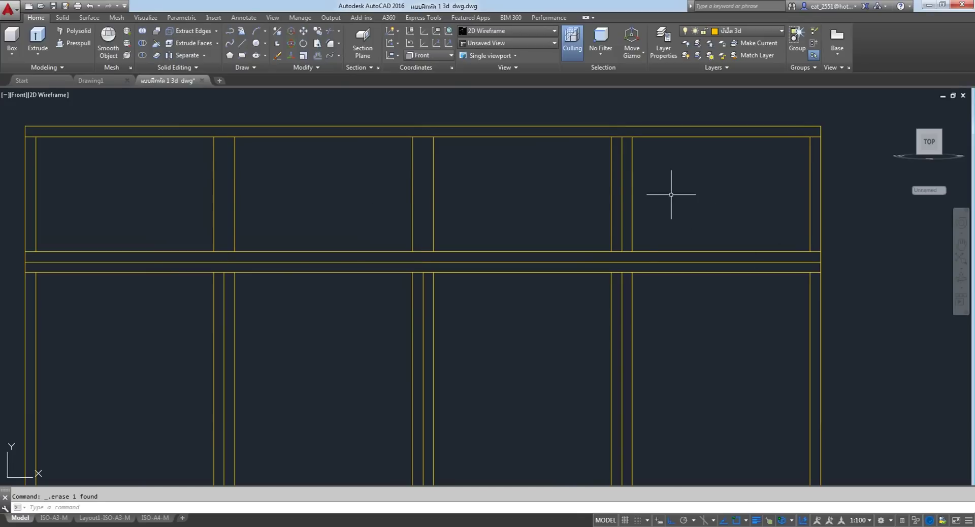
{"action": "left_click", "coordinate": [622, 178]}
{"action": "key", "text": "Delete"}
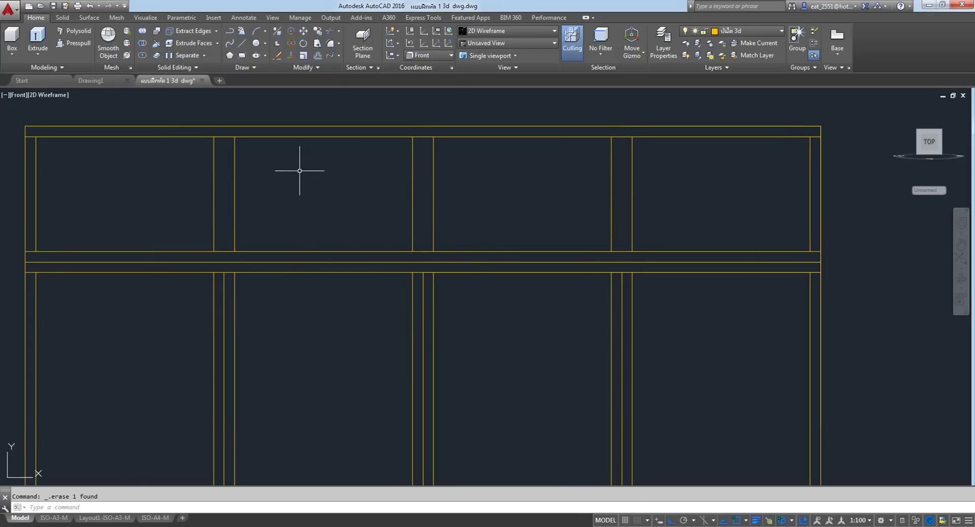
Trim the horizontal segment across the mullion gap and the outer left stub.
{"action": "left_click", "coordinate": [331, 44]}
{"action": "key", "text": "Return"}
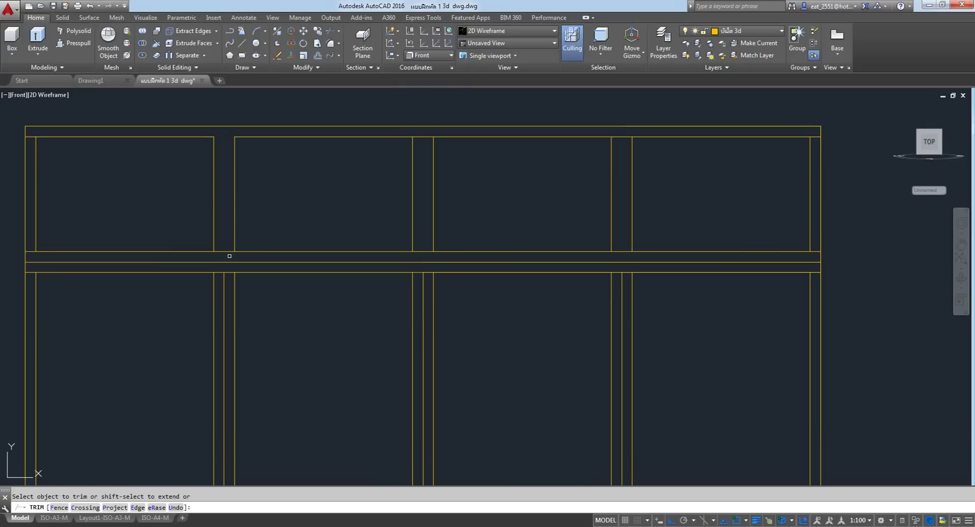
{"action": "left_click", "coordinate": [225, 251]}
{"action": "left_click", "coordinate": [28, 250]}
{"action": "right_click", "coordinate": [675, 180]}
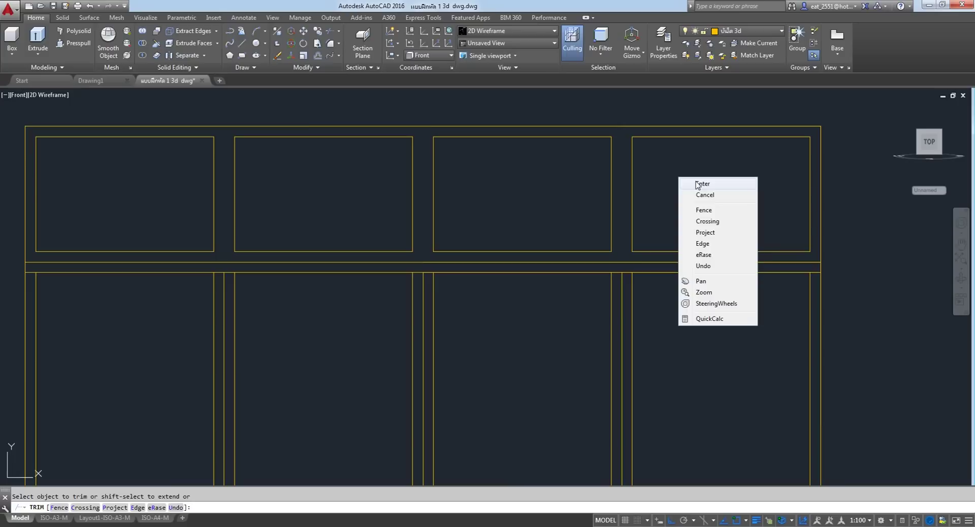
{"action": "left_click", "coordinate": [695, 185]}
{"action": "scroll", "coordinate": [646, 167], "scroll_direction": "down", "scroll_amount": 4}
{"action": "scroll", "coordinate": [646, 166], "scroll_direction": "up", "scroll_amount": 4}
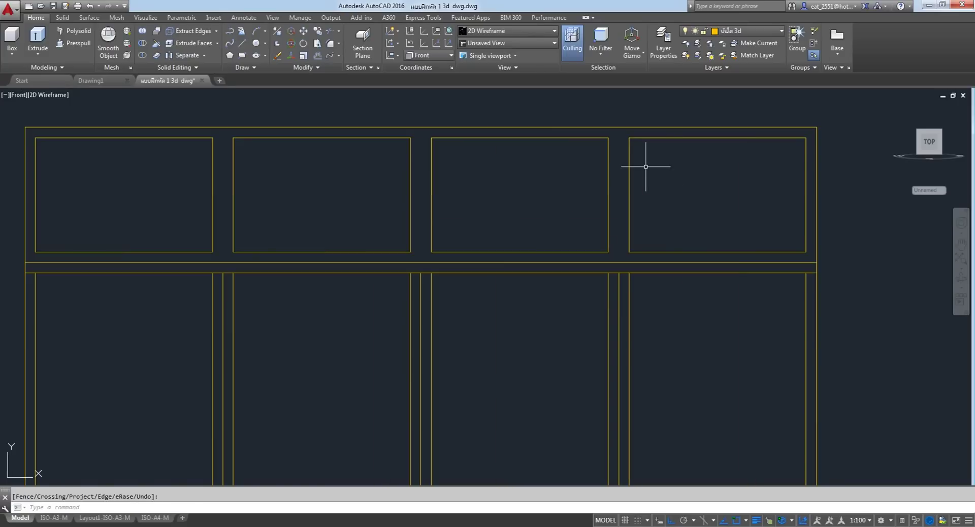
{"action": "scroll", "coordinate": [639, 162], "scroll_direction": "down", "scroll_amount": 4}
{"action": "scroll", "coordinate": [636, 156], "scroll_direction": "up", "scroll_amount": 4}
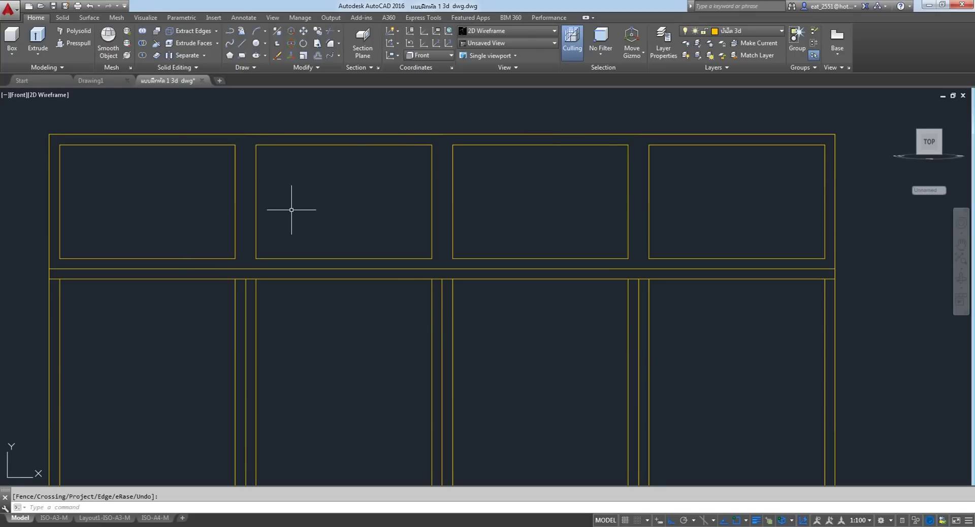
Copy the upper-right pane's right edge 0.05 inward and trim the result.
{"action": "key", "text": "Escape"}
{"action": "left_click", "coordinate": [825, 158]}
{"action": "left_click", "coordinate": [317, 31]}
{"action": "left_click", "coordinate": [566, 183]}
{"action": "type", "text": ".05"}
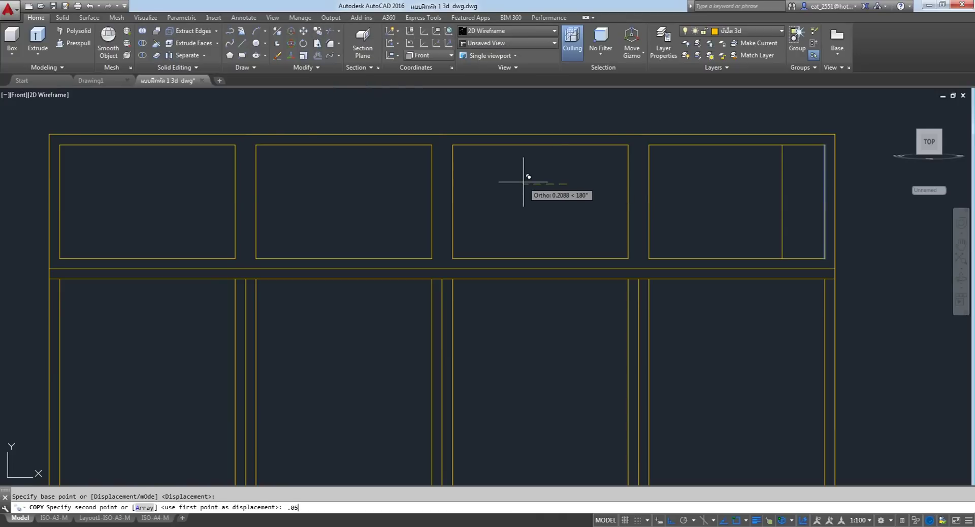
{"action": "key", "text": "Return"}
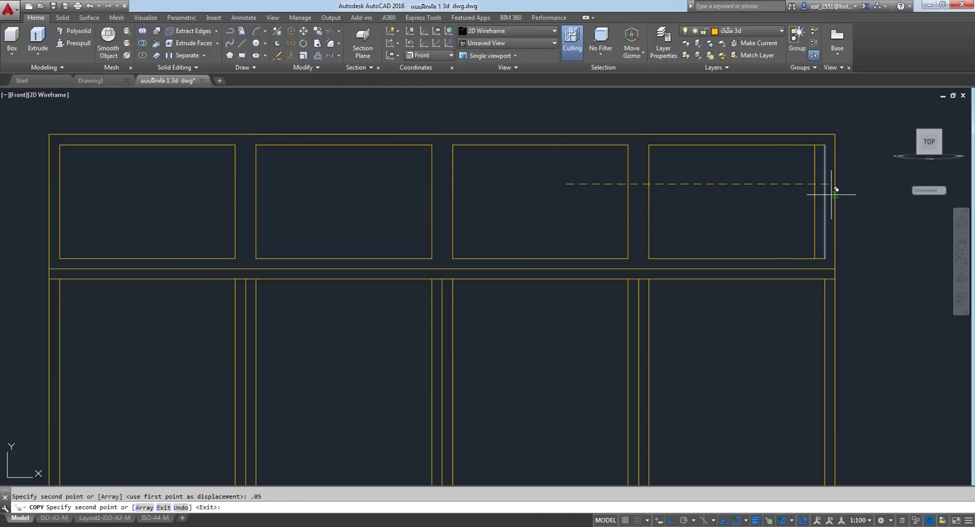
{"action": "key", "text": "Escape"}
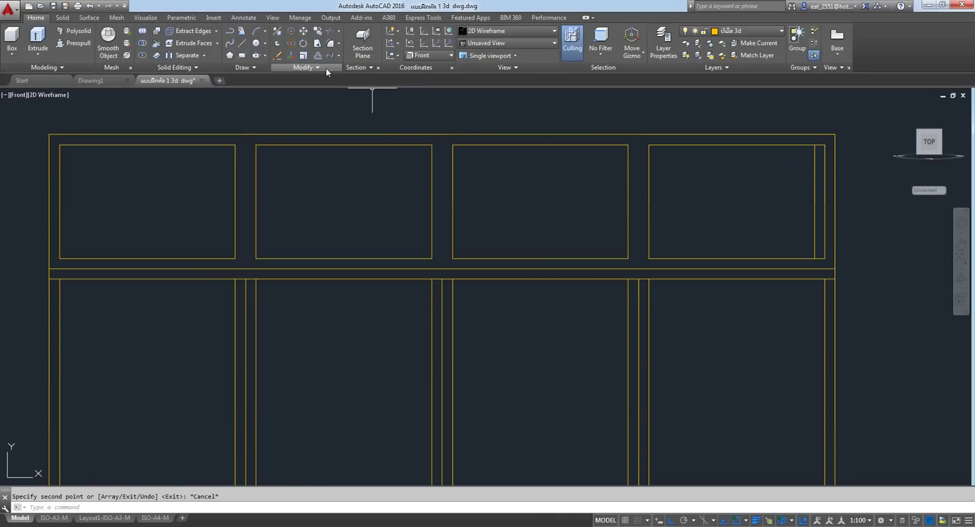
{"action": "left_click", "coordinate": [339, 34]}
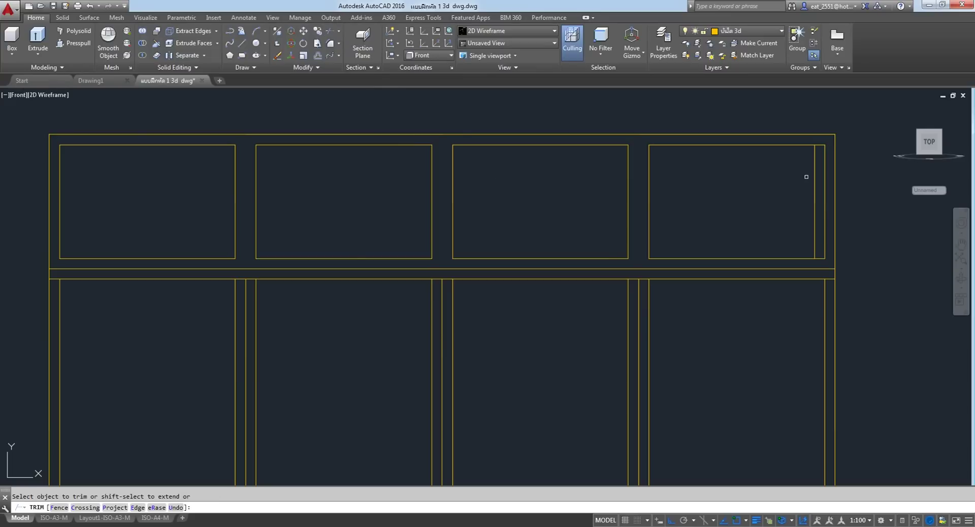
{"action": "right_click", "coordinate": [735, 173]}
{"action": "left_click", "coordinate": [756, 181]}
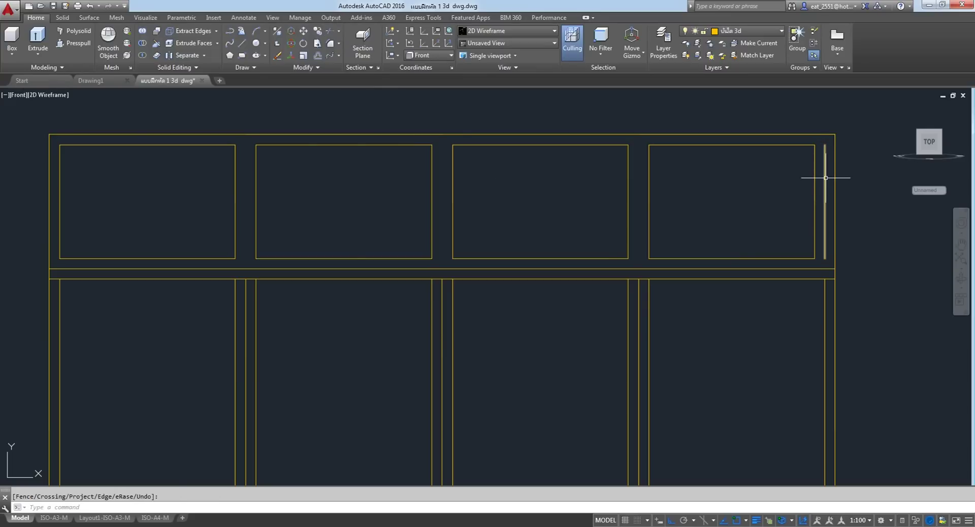
Erase the old outer right edge of the upper-right pane.
{"action": "left_click", "coordinate": [825, 198]}
{"action": "key", "text": "Delete"}
{"action": "scroll", "coordinate": [493, 193], "scroll_direction": "down", "scroll_amount": 1}
{"action": "scroll", "coordinate": [493, 193], "scroll_direction": "down", "scroll_amount": 2}
{"action": "scroll", "coordinate": [609, 219], "scroll_direction": "up", "scroll_amount": 5}
{"action": "scroll", "coordinate": [596, 228], "scroll_direction": "down", "scroll_amount": 4}
{"action": "middle_click_drag", "start_coordinate": [388, 213], "coordinate": [524, 268]}
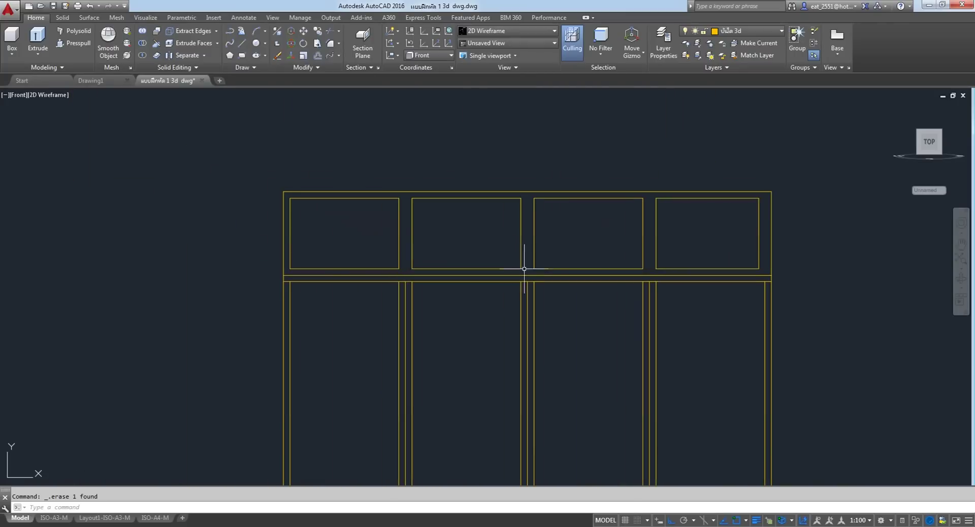
{"action": "scroll", "coordinate": [296, 214], "scroll_direction": "up", "scroll_amount": 4}
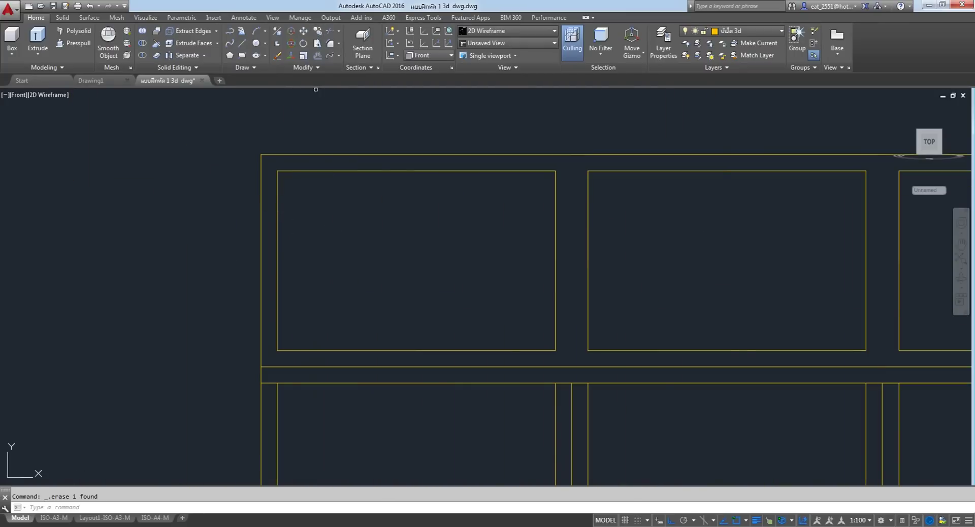
Shift the upper-left pane's left edge 0.05 into the pane.
{"action": "left_click", "coordinate": [303, 31]}
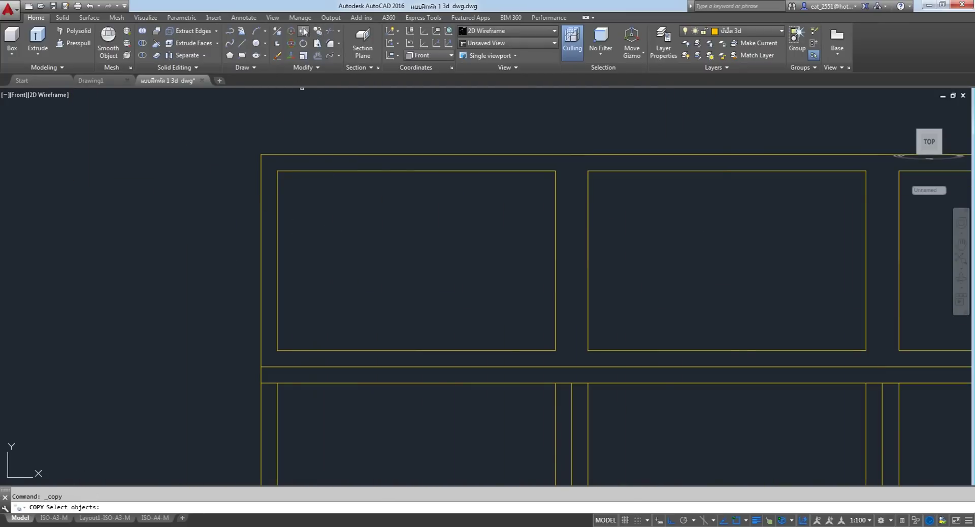
{"action": "left_click", "coordinate": [277, 270]}
{"action": "key", "text": "Return"}
{"action": "left_click", "coordinate": [359, 252]}
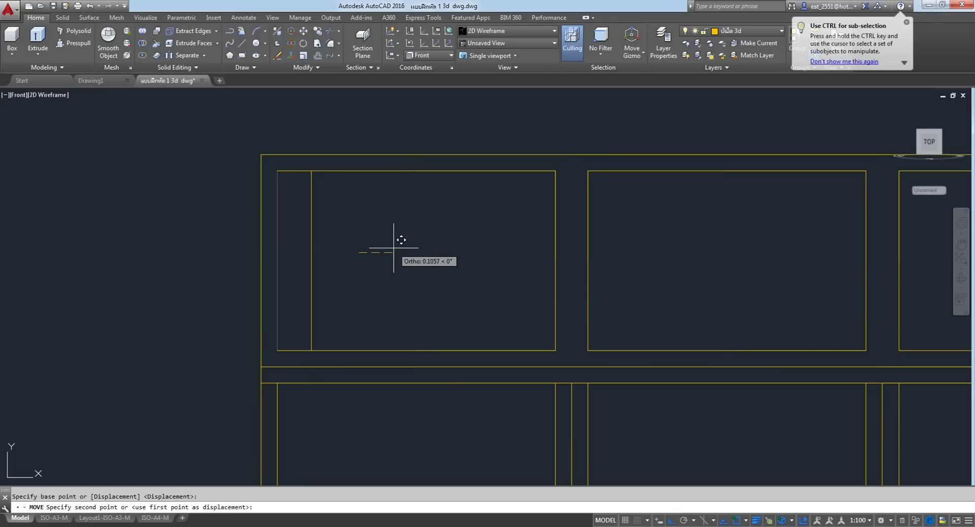
{"action": "type", "text": ".05"}
{"action": "key", "text": "Return"}
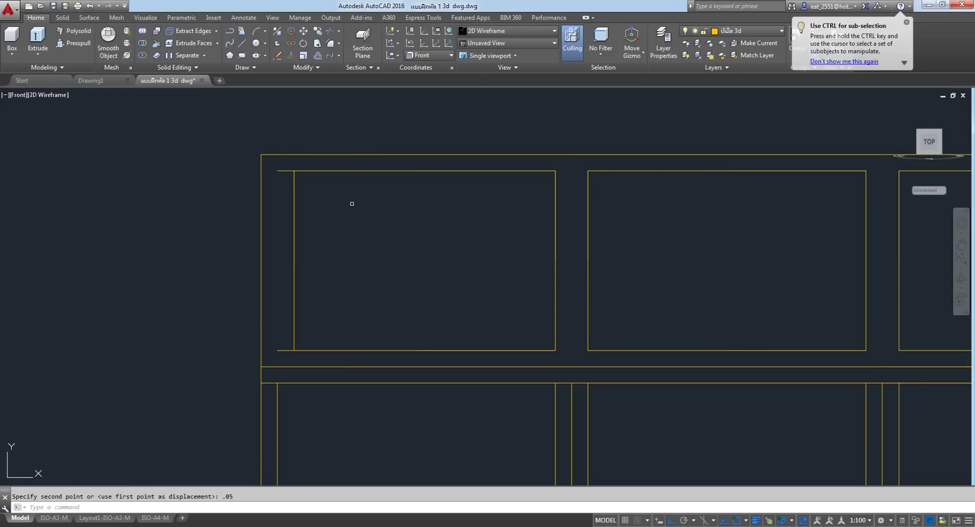
Trim away the leftover line stubs beside the leftmost upper pane.
{"action": "left_click", "coordinate": [331, 31]}
{"action": "key", "text": "Return"}
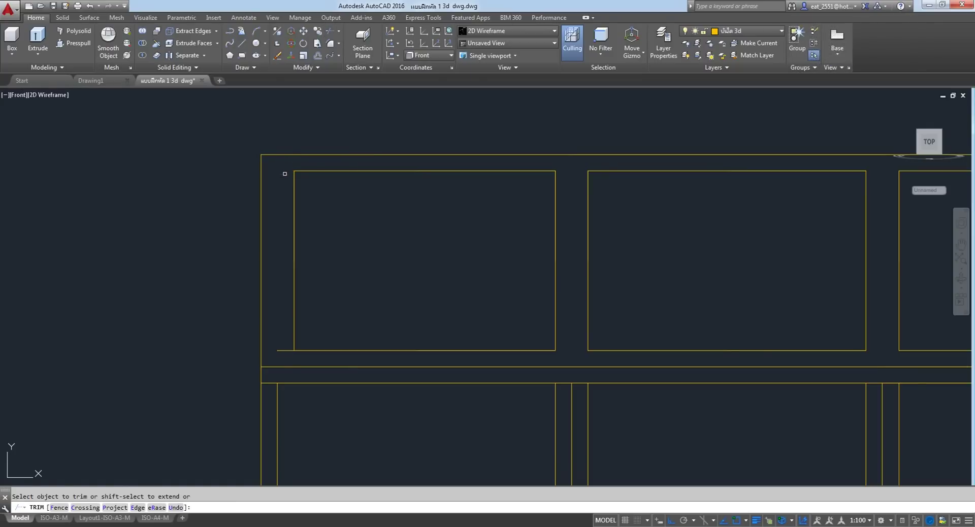
{"action": "right_click", "coordinate": [322, 278]}
{"action": "left_click", "coordinate": [361, 279]}
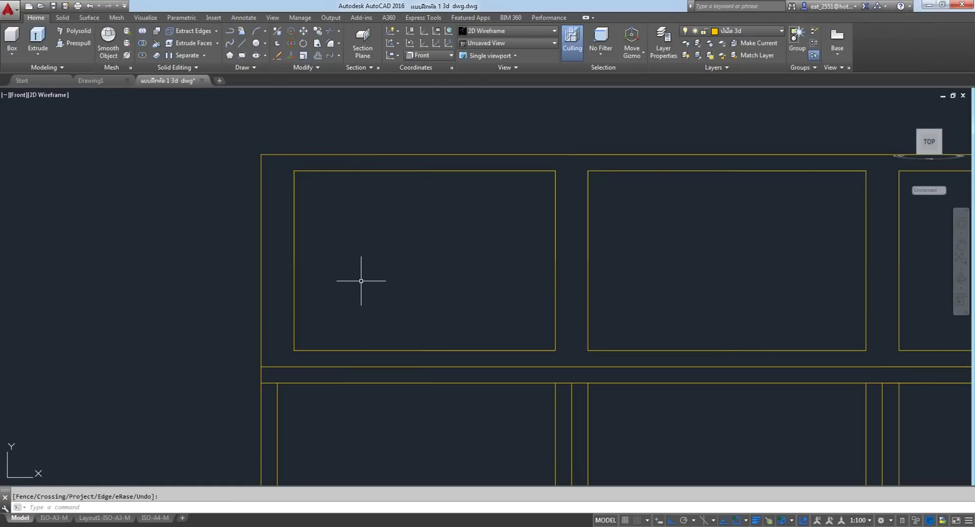
{"action": "scroll", "coordinate": [361, 279], "scroll_direction": "down", "scroll_amount": 4}
{"action": "scroll", "coordinate": [547, 224], "scroll_direction": "up", "scroll_amount": 2}
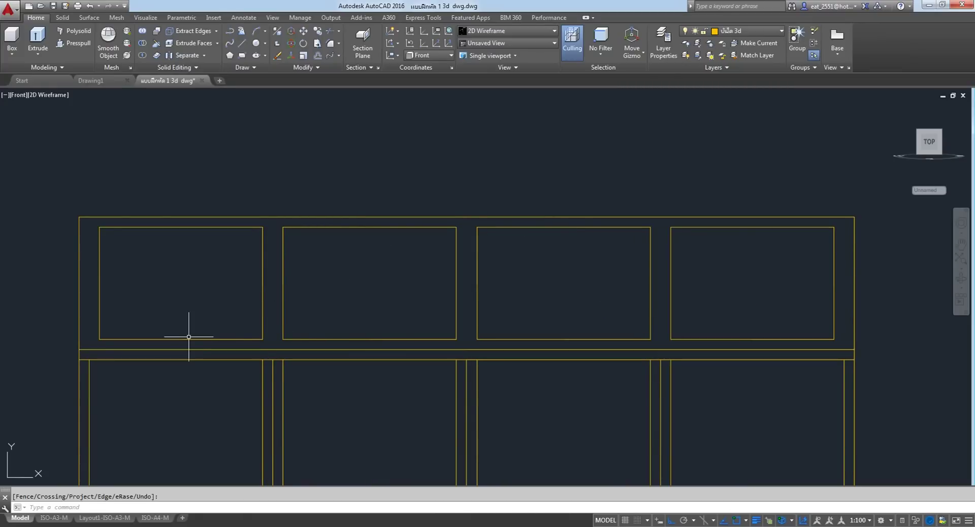
Offset the top edges of all four upper panes 0.05 downward inside each pane.
{"action": "left_click", "coordinate": [318, 56]}
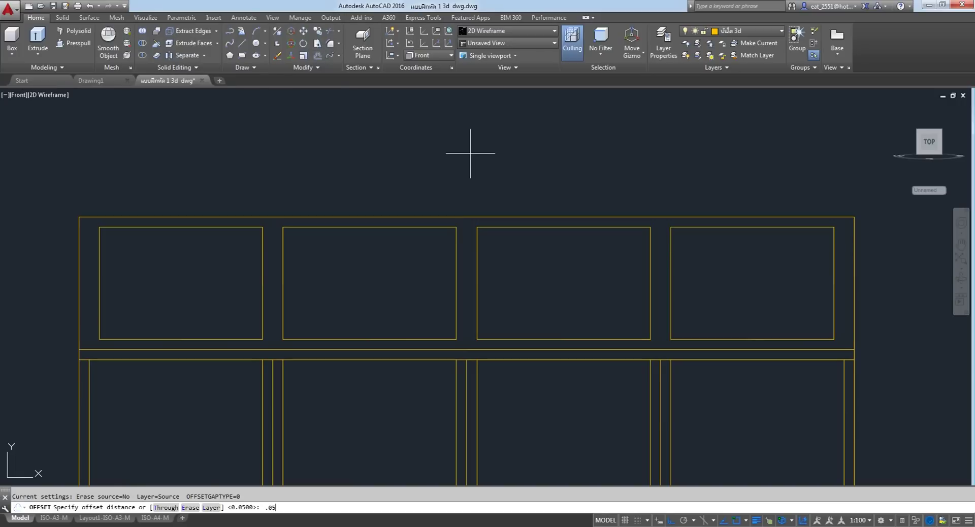
{"action": "key", "text": "Return"}
{"action": "left_click", "coordinate": [157, 227]}
{"action": "left_click", "coordinate": [158, 231]}
{"action": "left_click", "coordinate": [349, 227]}
{"action": "left_click", "coordinate": [396, 238]}
{"action": "left_click", "coordinate": [503, 227]}
{"action": "left_click", "coordinate": [584, 238]}
{"action": "left_click", "coordinate": [748, 227]}
{"action": "left_click", "coordinate": [750, 252]}
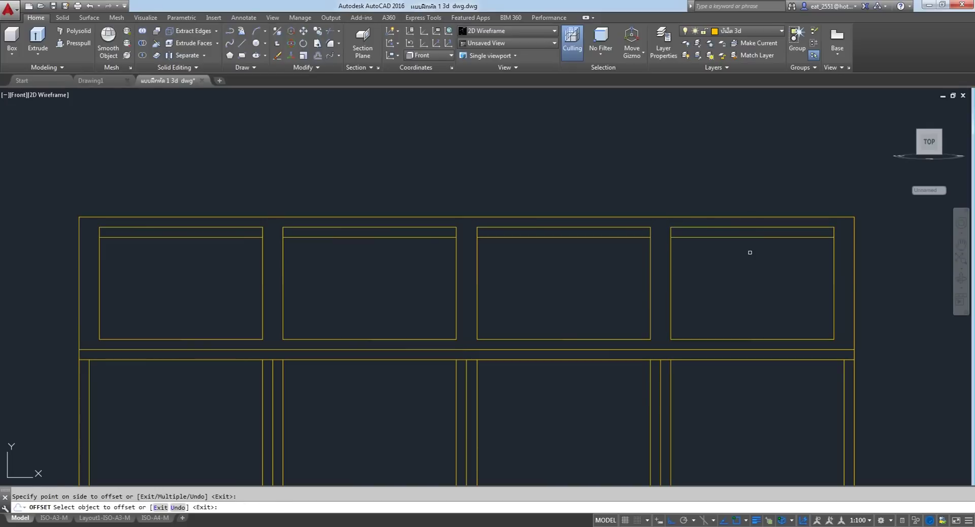
{"action": "left_click", "coordinate": [744, 340]}
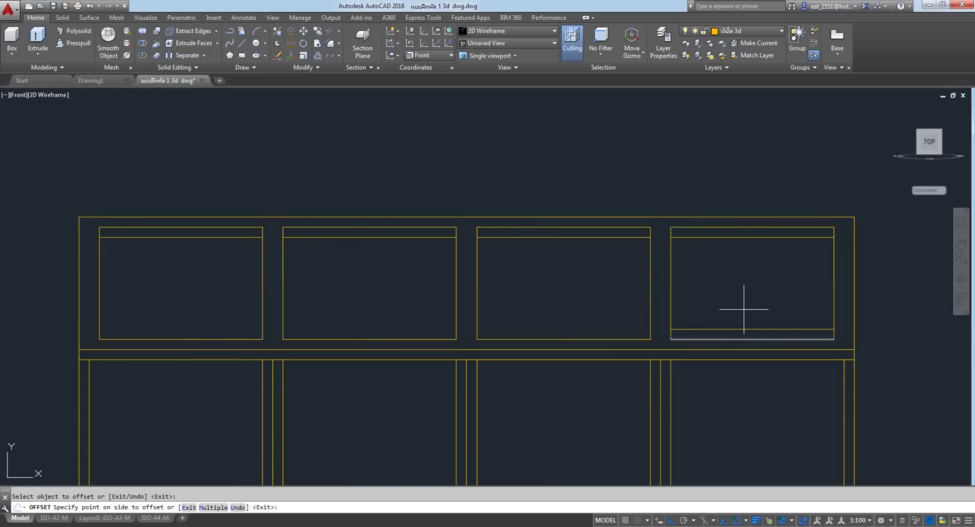
{"action": "key", "text": "Escape"}
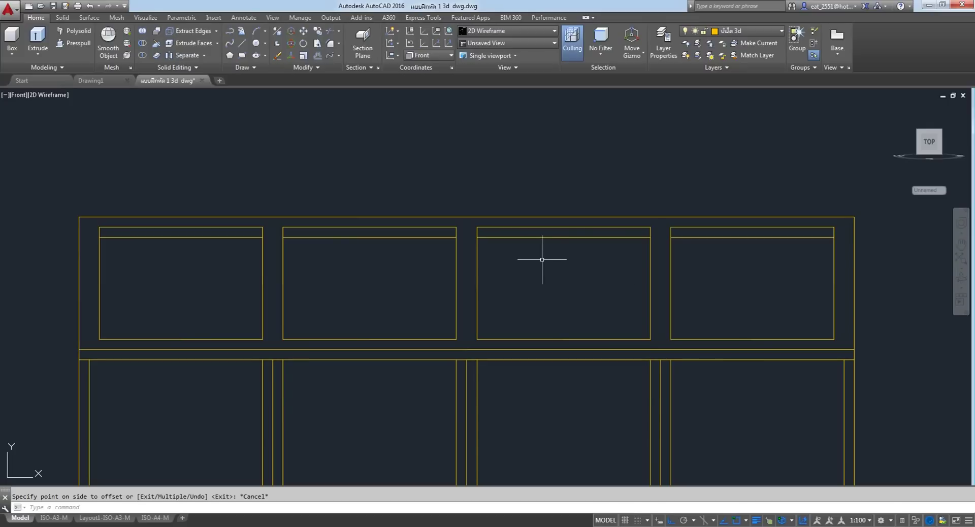
Trim the line segments along the pane tops with a crossing selection.
{"action": "left_click", "coordinate": [329, 30]}
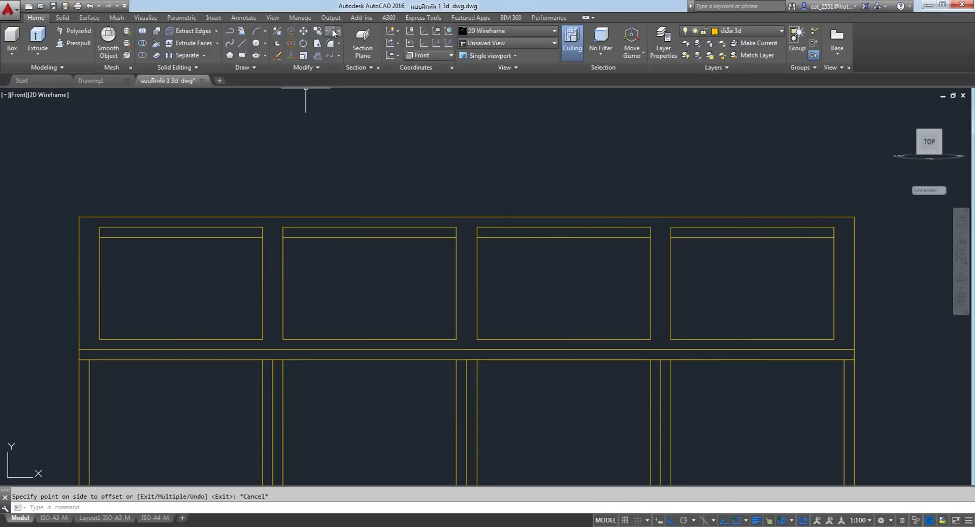
{"action": "key", "text": "Return"}
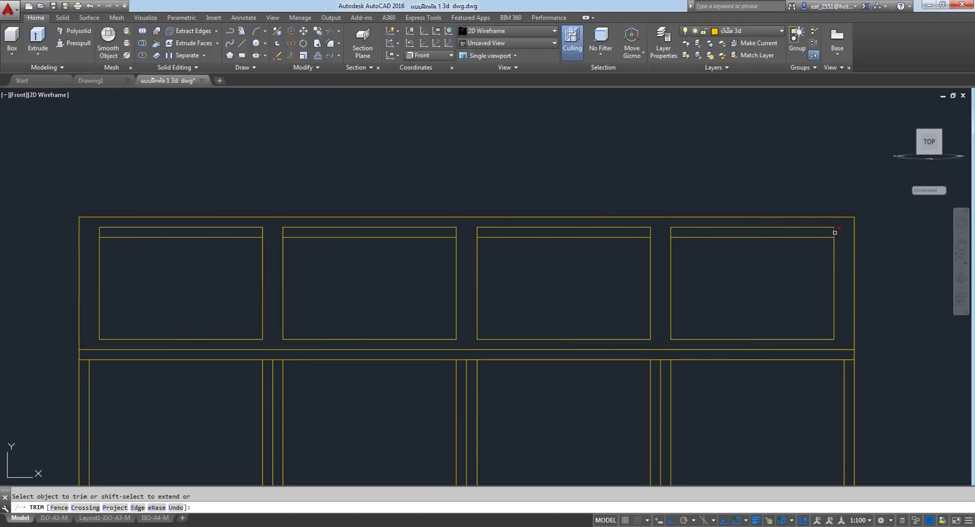
{"action": "left_click", "coordinate": [841, 232]}
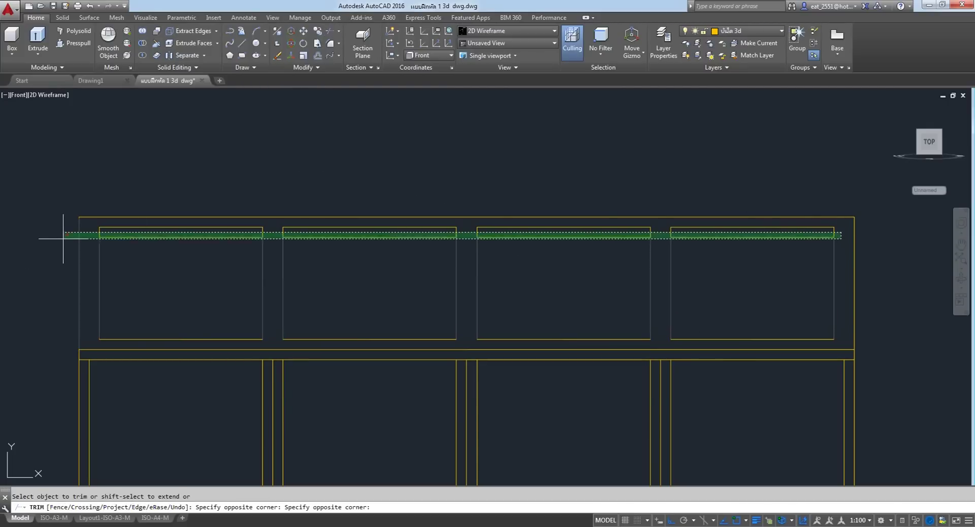
{"action": "left_click", "coordinate": [81, 235]}
{"action": "right_click", "coordinate": [404, 150]}
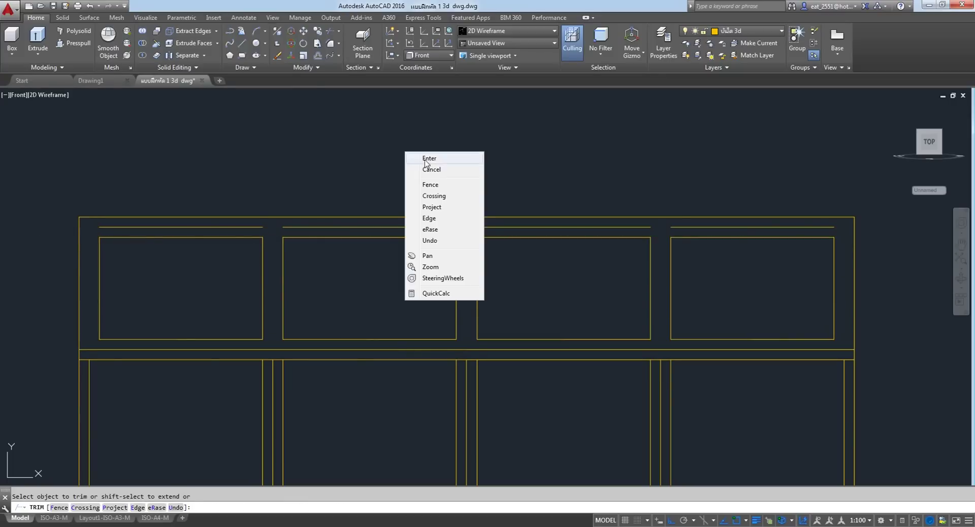
{"action": "left_click", "coordinate": [421, 158]}
Delete the four leftover top line segments above the upper panes.
{"action": "left_click", "coordinate": [841, 220]}
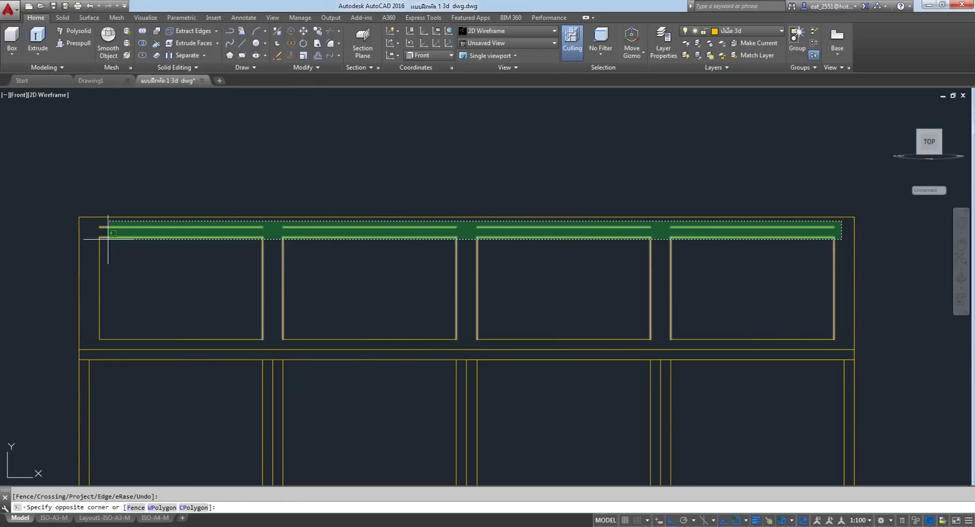
{"action": "left_click", "coordinate": [91, 233]}
{"action": "key", "text": "Delete"}
{"action": "middle_click_drag", "start_coordinate": [461, 369], "coordinate": [470, 244]}
{"action": "middle_click_drag", "start_coordinate": [329, 250], "coordinate": [318, 270]}
{"action": "scroll", "coordinate": [318, 271], "scroll_direction": "down", "scroll_amount": 2}
{"action": "scroll", "coordinate": [321, 270], "scroll_direction": "up", "scroll_amount": 2}
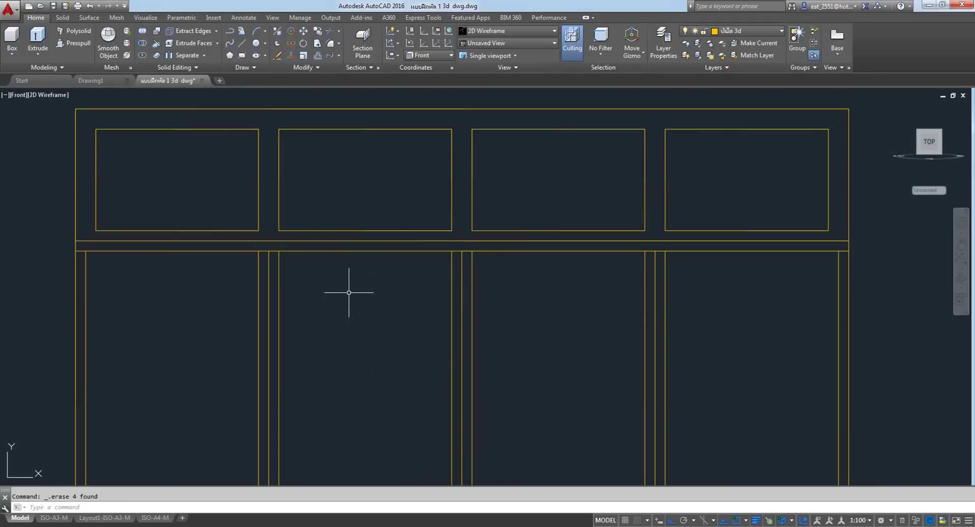
{"action": "scroll", "coordinate": [381, 200], "scroll_direction": "down", "scroll_amount": 3}
{"action": "scroll", "coordinate": [365, 196], "scroll_direction": "up", "scroll_amount": 3}
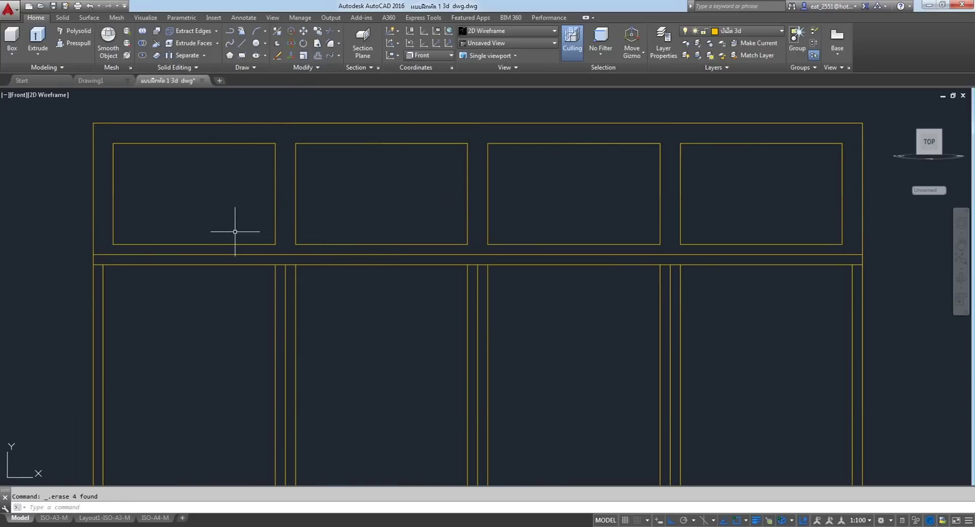
Delete the redundant horizontal transom line and centre the window frame in view.
{"action": "left_click", "coordinate": [193, 255]}
{"action": "key", "text": "Delete"}
{"action": "scroll", "coordinate": [559, 196], "scroll_direction": "down", "scroll_amount": 4}
{"action": "scroll", "coordinate": [556, 196], "scroll_direction": "up", "scroll_amount": 2}
{"action": "middle_click_drag", "start_coordinate": [623, 262], "coordinate": [556, 211]}
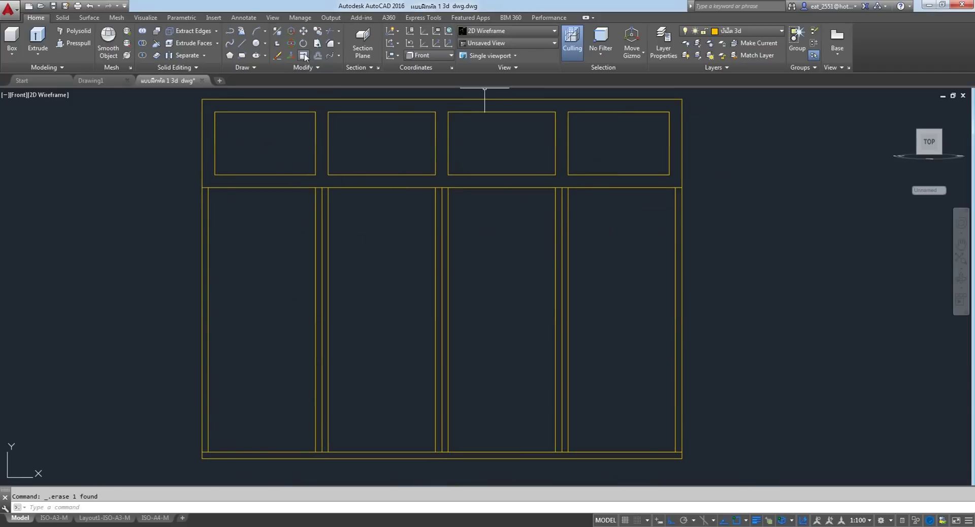
{"action": "left_click", "coordinate": [317, 59]}
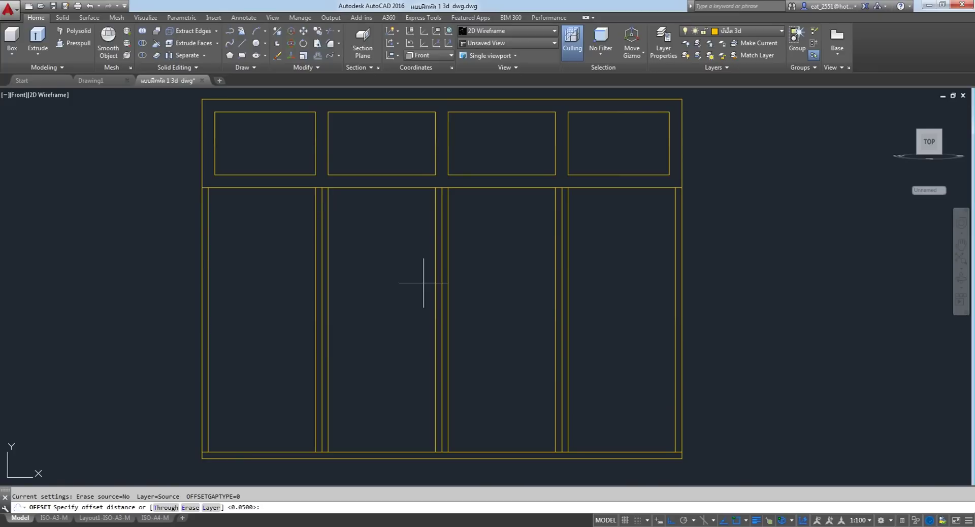
Offset the middle rail line 0.0500 downward to form a second rail line.
{"action": "key", "text": "Return"}
{"action": "left_click", "coordinate": [354, 187]}
{"action": "left_click", "coordinate": [364, 216]}
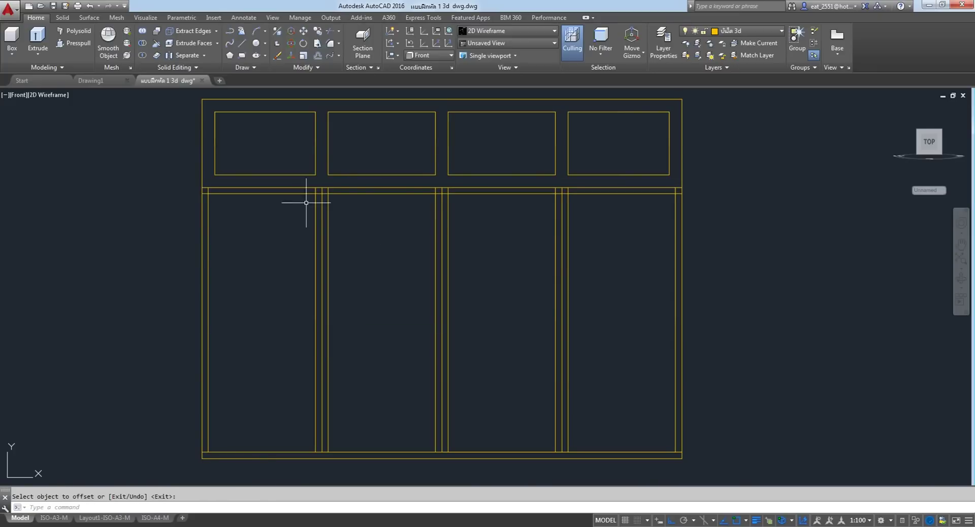
{"action": "scroll", "coordinate": [297, 198], "scroll_direction": "up", "scroll_amount": 4}
{"action": "scroll", "coordinate": [297, 199], "scroll_direction": "down", "scroll_amount": 1}
{"action": "scroll", "coordinate": [304, 203], "scroll_direction": "down", "scroll_amount": 1}
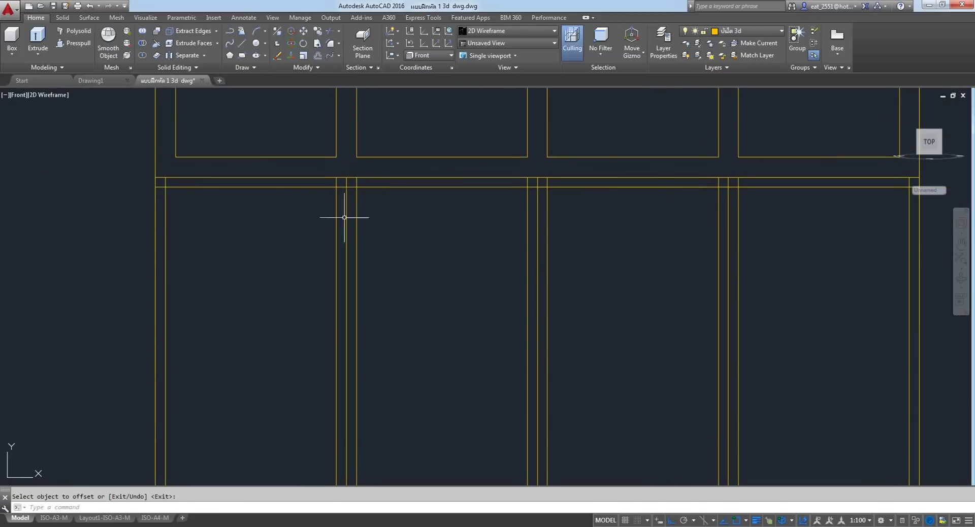
Start TRIM with both rail lines as cutting edges and choose the Fence option.
{"action": "left_click", "coordinate": [330, 31]}
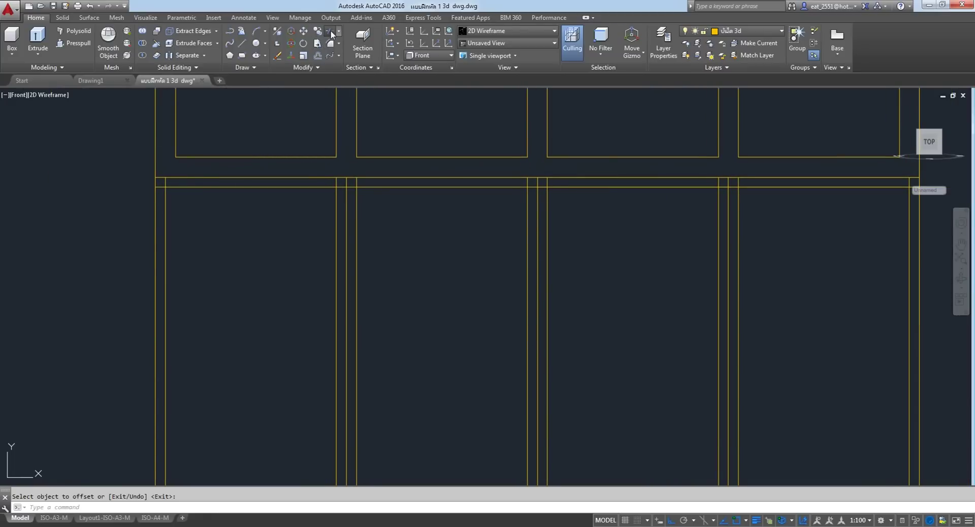
{"action": "left_click", "coordinate": [629, 175]}
{"action": "left_click", "coordinate": [608, 183]}
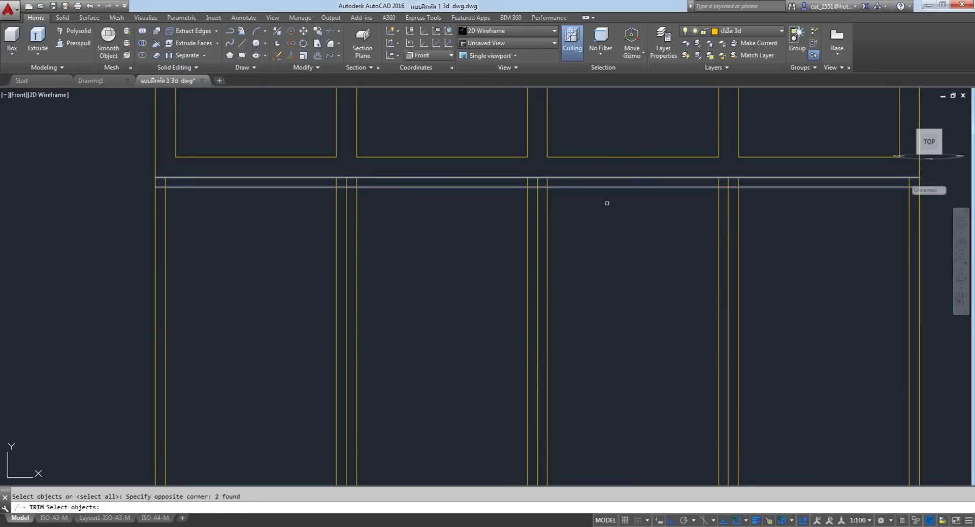
{"action": "scroll", "coordinate": [457, 272], "scroll_direction": "down", "scroll_amount": 4}
{"action": "key", "text": "Return"}
{"action": "type", "text": "f"}
{"action": "key", "text": "Return"}
Fence-trim the mullion pieces crossing between the two rail lines.
{"action": "scroll", "coordinate": [477, 254], "scroll_direction": "up", "scroll_amount": 6}
{"action": "scroll", "coordinate": [660, 218], "scroll_direction": "down", "scroll_amount": 4}
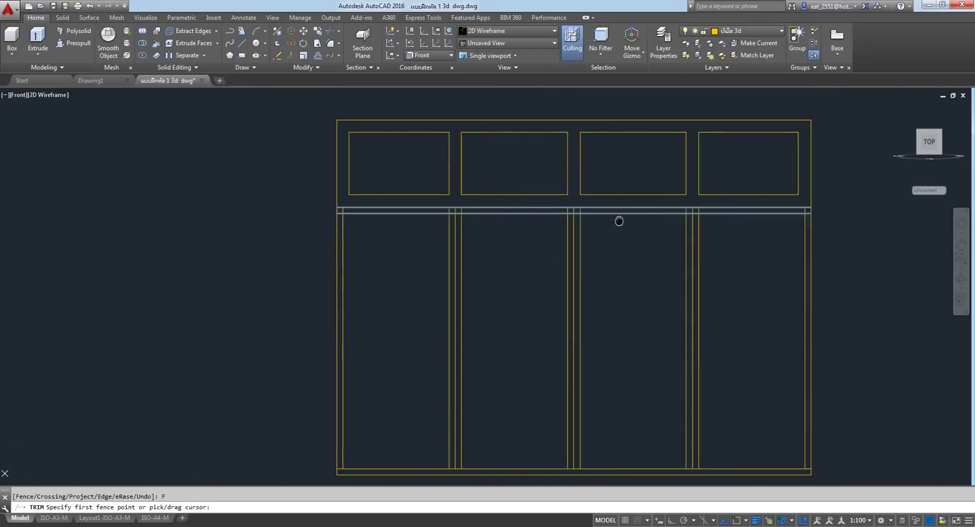
{"action": "middle_click_drag", "start_coordinate": [655, 220], "coordinate": [532, 224]}
{"action": "scroll", "coordinate": [696, 221], "scroll_direction": "up", "scroll_amount": 4}
{"action": "scroll", "coordinate": [640, 228], "scroll_direction": "down", "scroll_amount": 3}
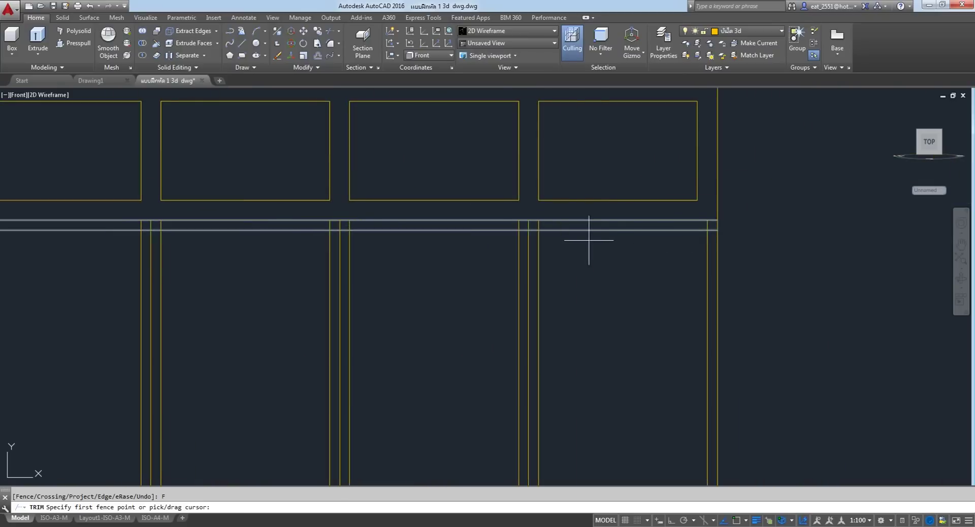
{"action": "scroll", "coordinate": [726, 222], "scroll_direction": "up", "scroll_amount": 1}
{"action": "left_click", "coordinate": [840, 207]}
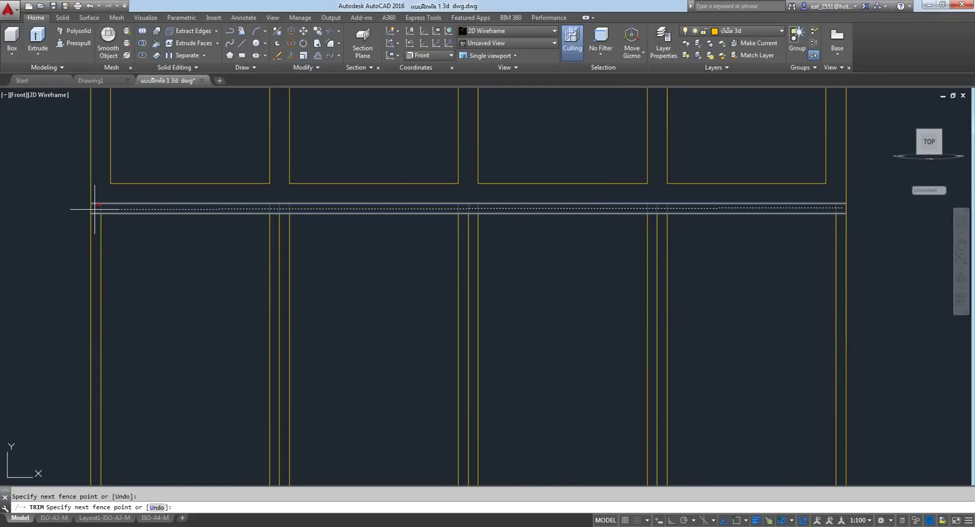
{"action": "right_click", "coordinate": [56, 219]}
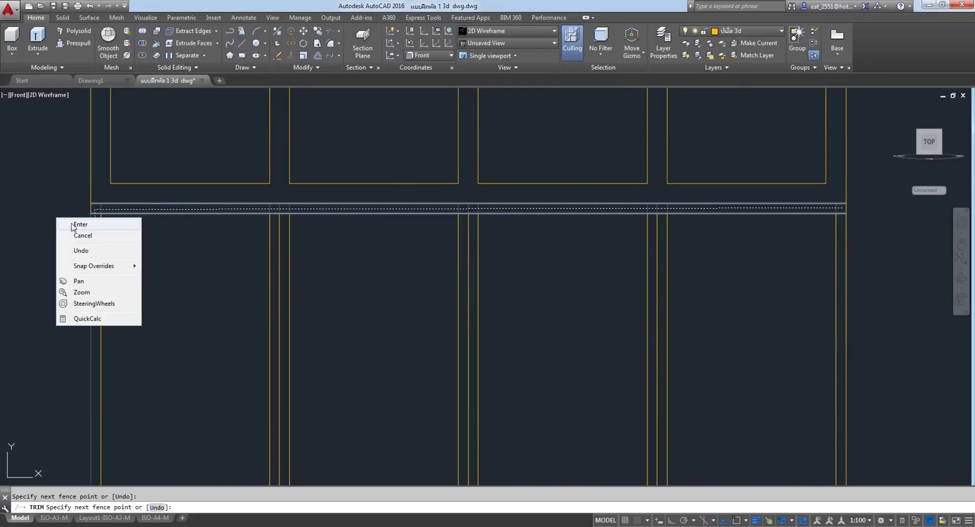
{"action": "left_click", "coordinate": [77, 224]}
{"action": "right_click", "coordinate": [129, 186]}
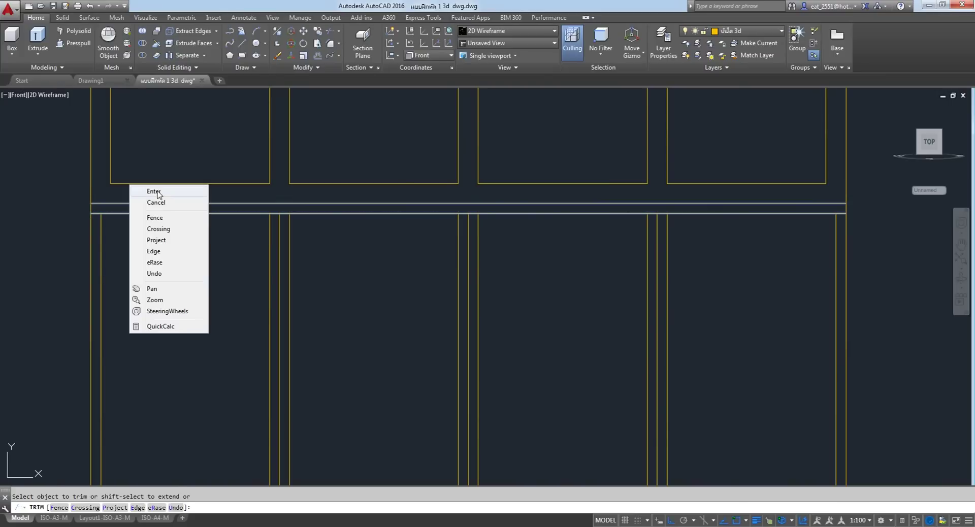
{"action": "left_click", "coordinate": [147, 196]}
Trim the leftover short segments between mullion lines, using all objects as cutting edges.
{"action": "left_click", "coordinate": [330, 32]}
{"action": "key", "text": "Return"}
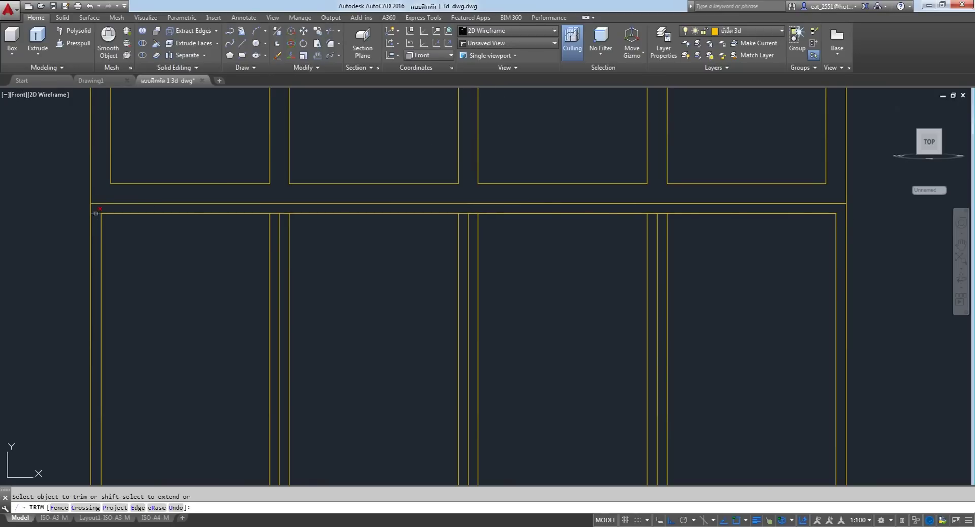
{"action": "left_click", "coordinate": [284, 213]}
{"action": "left_click", "coordinate": [474, 211]}
{"action": "left_click", "coordinate": [474, 210]}
{"action": "scroll", "coordinate": [662, 214], "scroll_direction": "down", "scroll_amount": 5}
{"action": "scroll", "coordinate": [663, 170], "scroll_direction": "up", "scroll_amount": 5}
{"action": "scroll", "coordinate": [676, 285], "scroll_direction": "up", "scroll_amount": 2}
{"action": "scroll", "coordinate": [682, 290], "scroll_direction": "up", "scroll_amount": 1}
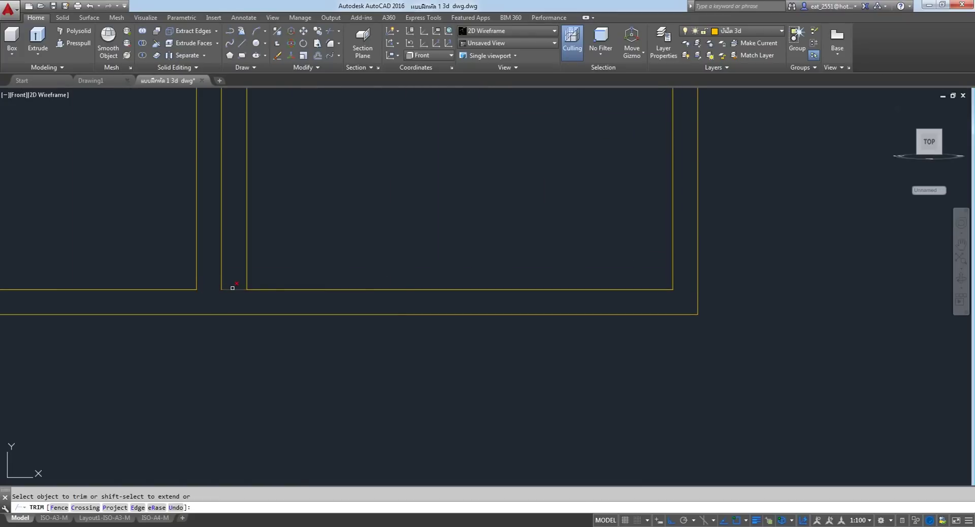
{"action": "scroll", "coordinate": [245, 285], "scroll_direction": "down", "scroll_amount": 4}
{"action": "scroll", "coordinate": [248, 252], "scroll_direction": "up", "scroll_amount": 4}
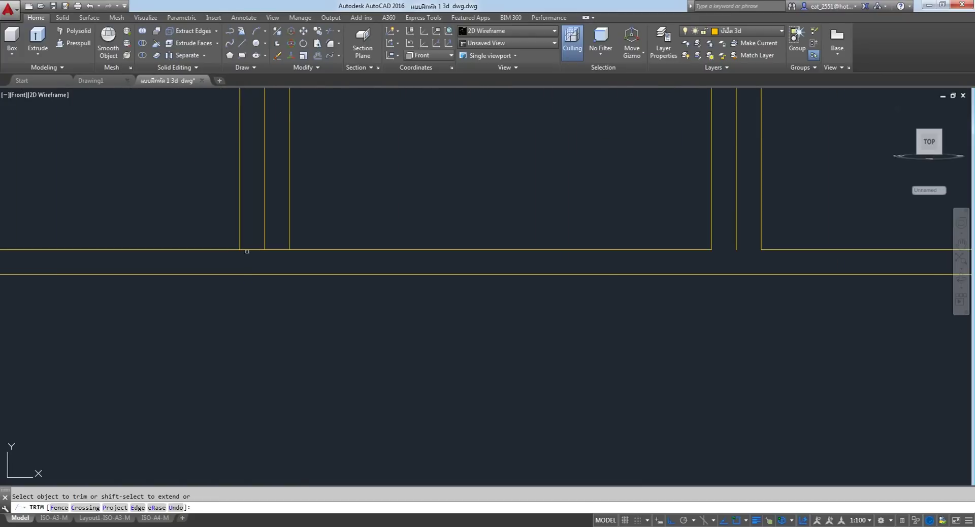
{"action": "left_click", "coordinate": [270, 248]}
{"action": "scroll", "coordinate": [264, 264], "scroll_direction": "down", "scroll_amount": 3}
{"action": "scroll", "coordinate": [260, 280], "scroll_direction": "down", "scroll_amount": 2}
{"action": "scroll", "coordinate": [265, 275], "scroll_direction": "up", "scroll_amount": 3}
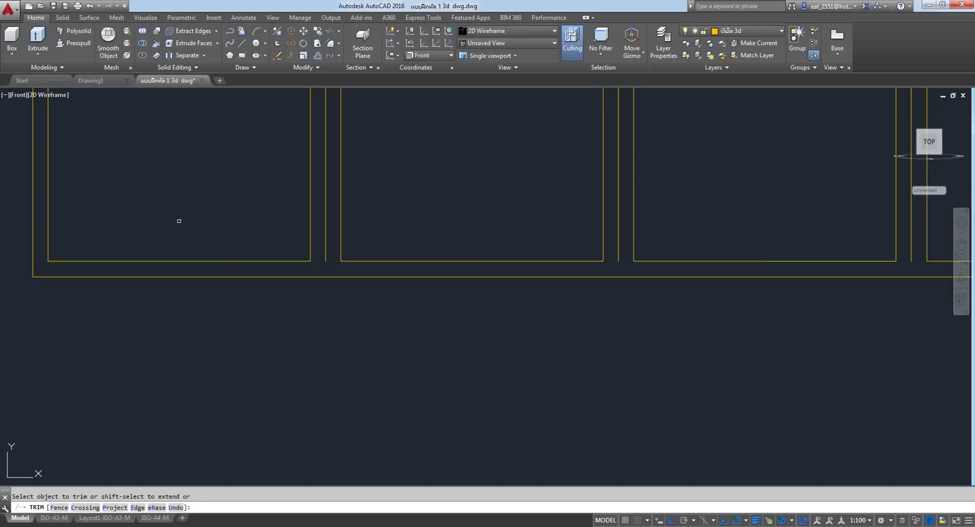
Shift-extend four lower mullion lines to meet the rails, then view the whole frame.
{"action": "left_click", "coordinate": [326, 246], "text": "shift"}
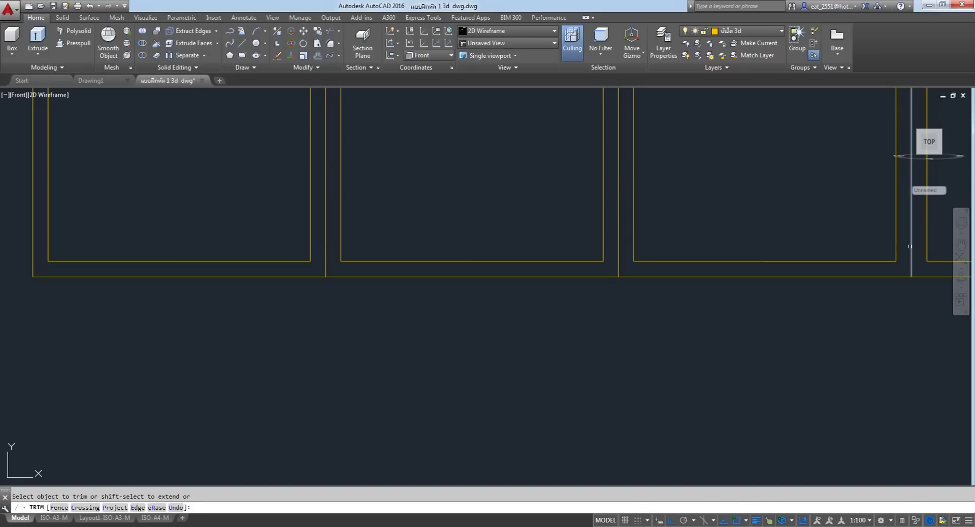
{"action": "scroll", "coordinate": [692, 211], "scroll_direction": "down", "scroll_amount": 5}
{"action": "scroll", "coordinate": [551, 252], "scroll_direction": "up", "scroll_amount": 4}
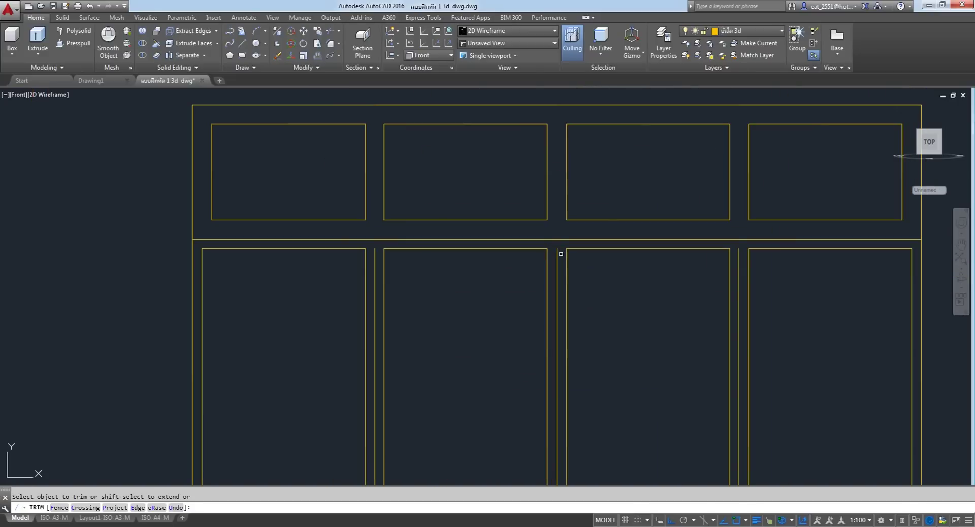
{"action": "left_click", "coordinate": [740, 263], "text": "shift"}
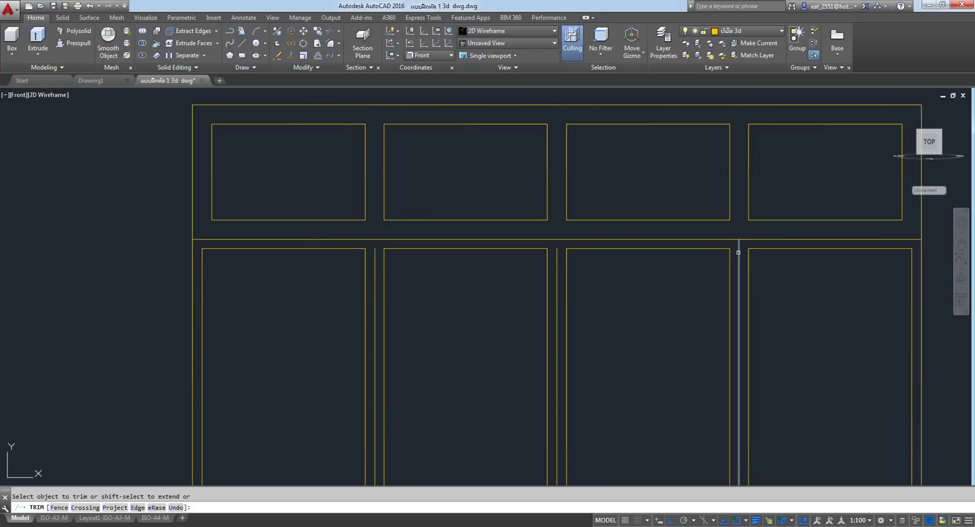
{"action": "left_click", "coordinate": [557, 254], "text": "shift"}
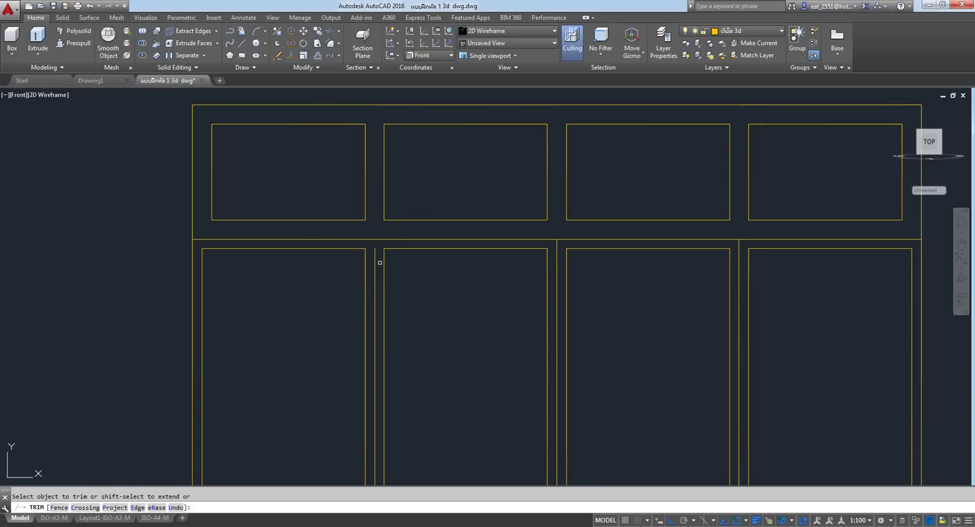
{"action": "left_click", "coordinate": [376, 259], "text": "shift"}
{"action": "right_click", "coordinate": [137, 206]}
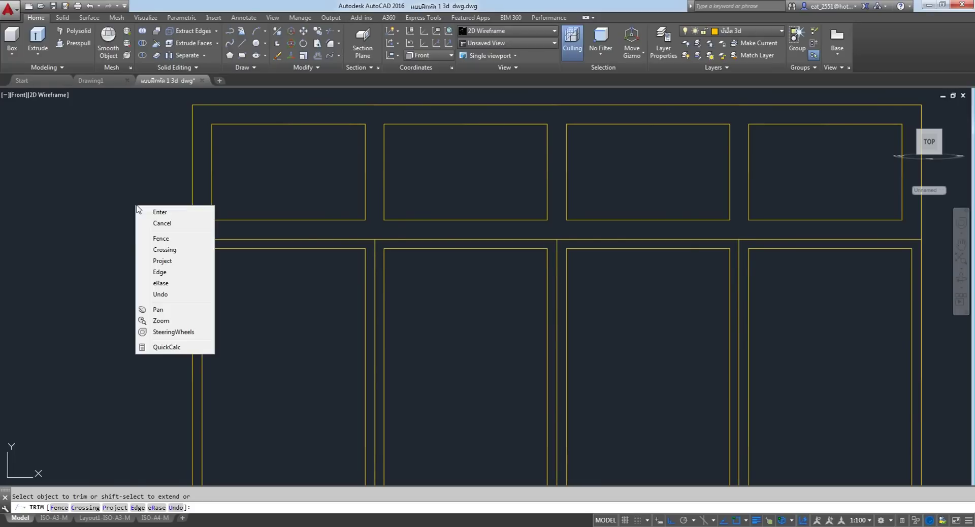
{"action": "left_click", "coordinate": [153, 210]}
{"action": "scroll", "coordinate": [200, 133], "scroll_direction": "down", "scroll_amount": 6}
{"action": "scroll", "coordinate": [270, 177], "scroll_direction": "up", "scroll_amount": 4}
{"action": "middle_click_drag", "start_coordinate": [301, 172], "coordinate": [379, 239]}
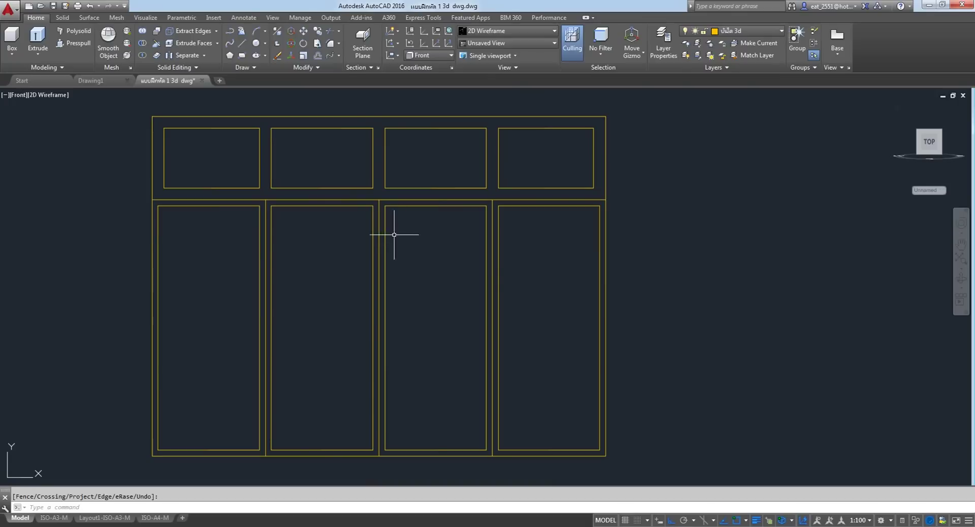
{"action": "scroll", "coordinate": [439, 222], "scroll_direction": "down", "scroll_amount": 2}
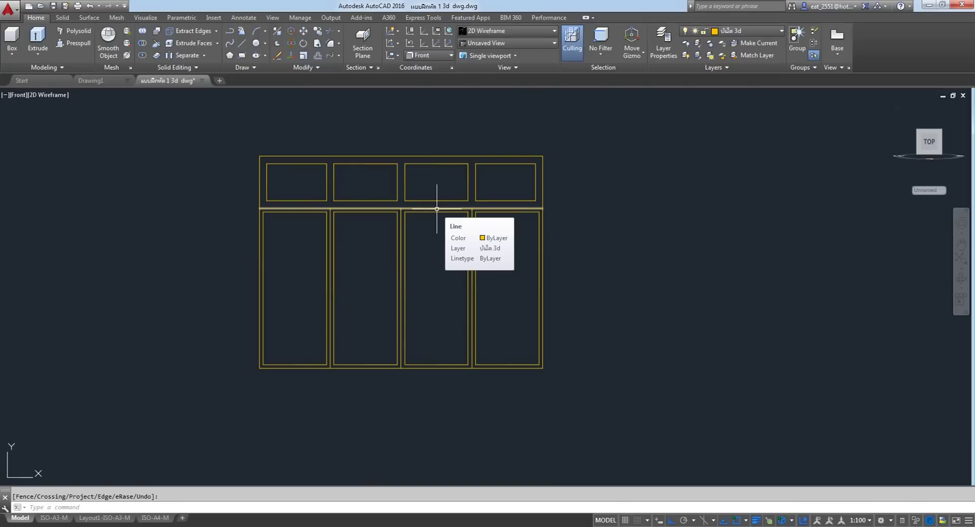
Run Region from the expanded Draw panel on the whole window frame, producing 9 regions.
{"action": "scroll", "coordinate": [305, 180], "scroll_direction": "up", "scroll_amount": 2}
{"action": "scroll", "coordinate": [305, 178], "scroll_direction": "down", "scroll_amount": 2}
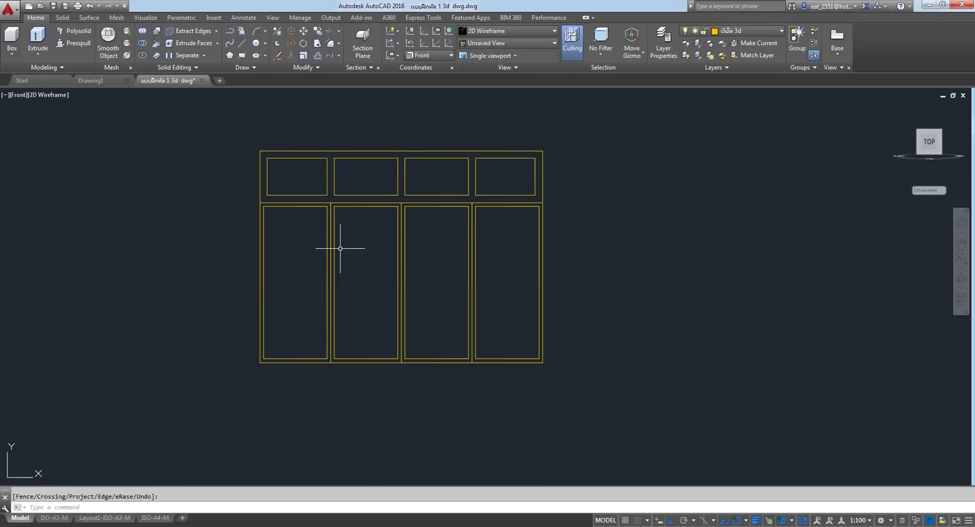
{"action": "left_click", "coordinate": [311, 71]}
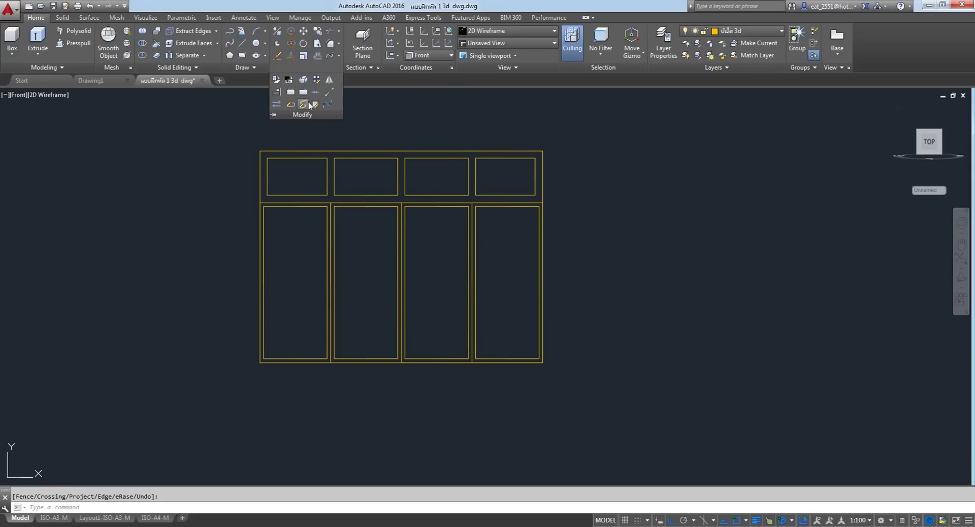
{"action": "left_click", "coordinate": [226, 101]}
{"action": "key", "text": "Escape"}
{"action": "left_click", "coordinate": [254, 70]}
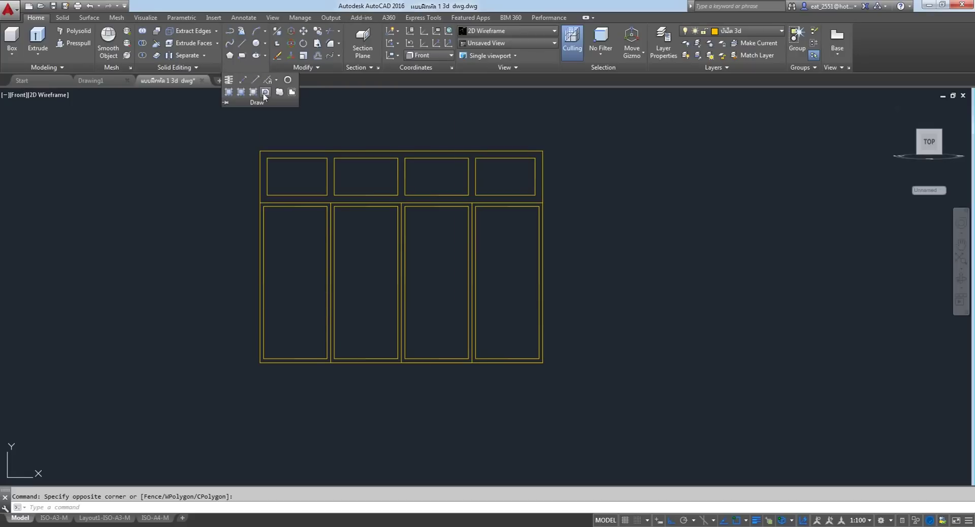
{"action": "left_click", "coordinate": [264, 92]}
{"action": "left_click", "coordinate": [200, 414]}
{"action": "key", "text": "Return"}
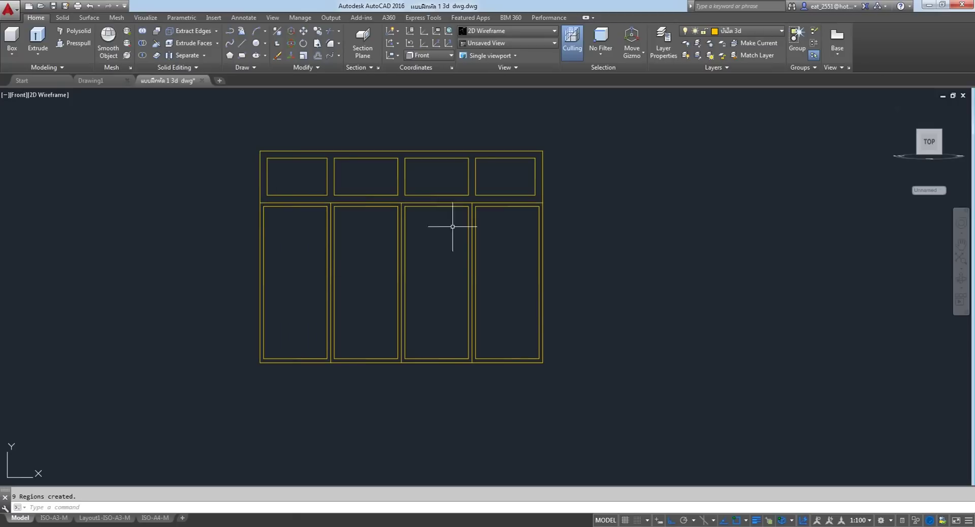
Undo the recent zoom and pan to bring the window frame drawing back into view.
{"action": "left_click", "coordinate": [92, 9]}
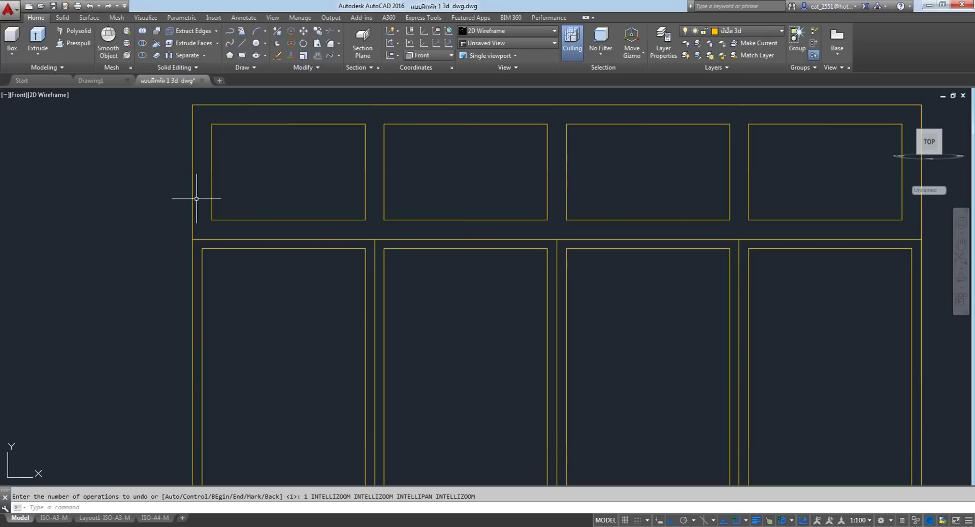
{"action": "scroll", "coordinate": [197, 198], "scroll_direction": "down", "scroll_amount": 6}
{"action": "scroll", "coordinate": [200, 196], "scroll_direction": "up", "scroll_amount": 3}
{"action": "middle_click_drag", "start_coordinate": [200, 193], "coordinate": [289, 176]}
{"action": "scroll", "coordinate": [315, 152], "scroll_direction": "up", "scroll_amount": 4}
{"action": "scroll", "coordinate": [315, 152], "scroll_direction": "down", "scroll_amount": 2}
{"action": "scroll", "coordinate": [315, 152], "scroll_direction": "up", "scroll_amount": 2}
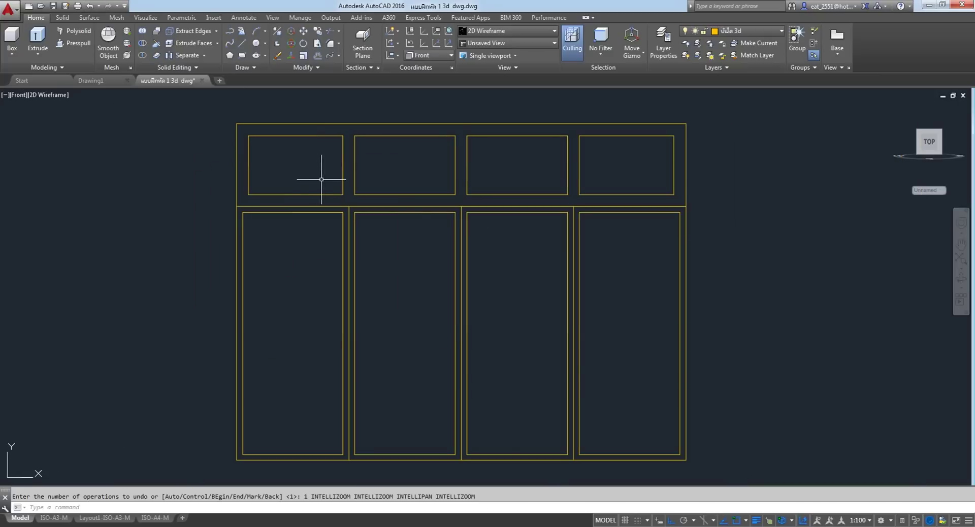
Start Boundary from the Draw panel with the object type set to Region.
{"action": "left_click", "coordinate": [235, 69]}
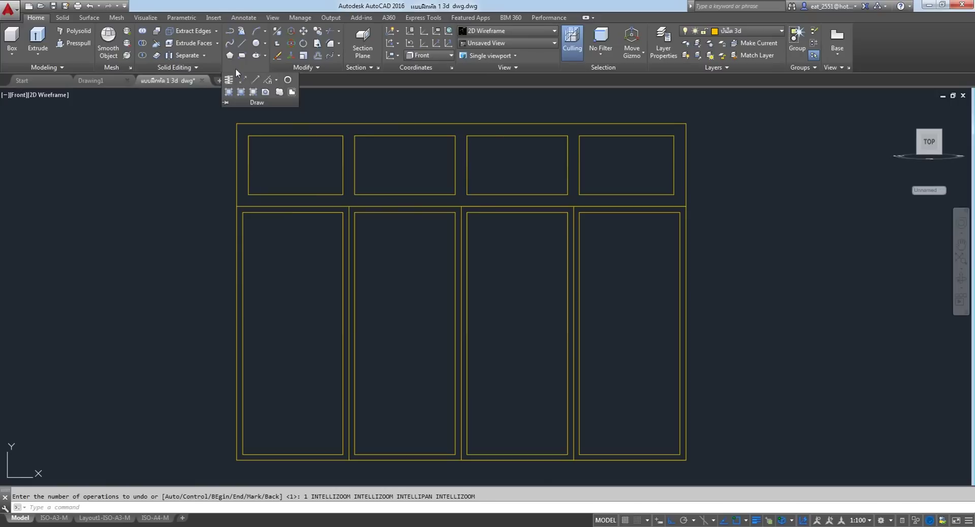
{"action": "left_click", "coordinate": [253, 92]}
{"action": "left_click", "coordinate": [401, 156]}
{"action": "left_click", "coordinate": [386, 170]}
{"action": "left_click", "coordinate": [339, 214]}
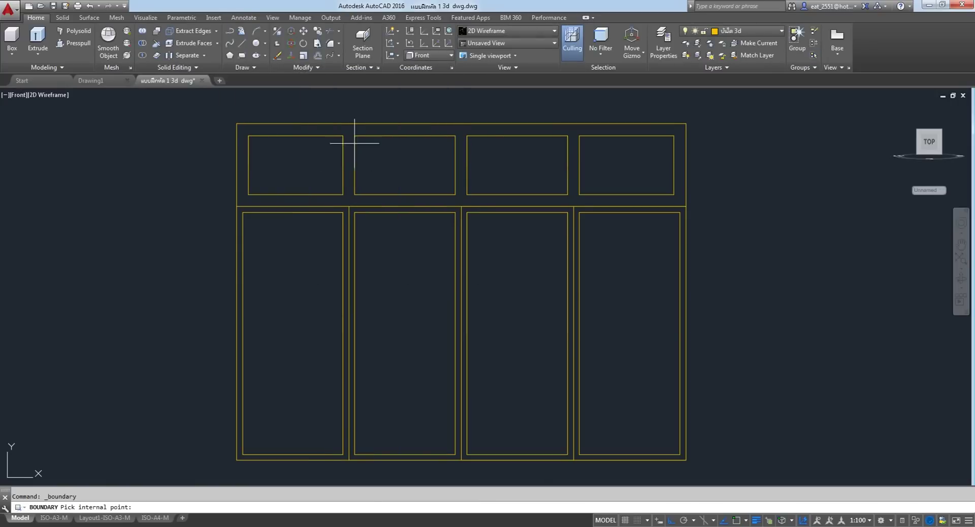
Create regions from the top transom band, four upper rectangles and four lower column bands.
{"action": "left_click", "coordinate": [348, 128]}
{"action": "left_click", "coordinate": [317, 185]}
{"action": "left_click", "coordinate": [401, 165]}
{"action": "left_click", "coordinate": [505, 165]}
{"action": "left_click", "coordinate": [648, 162]}
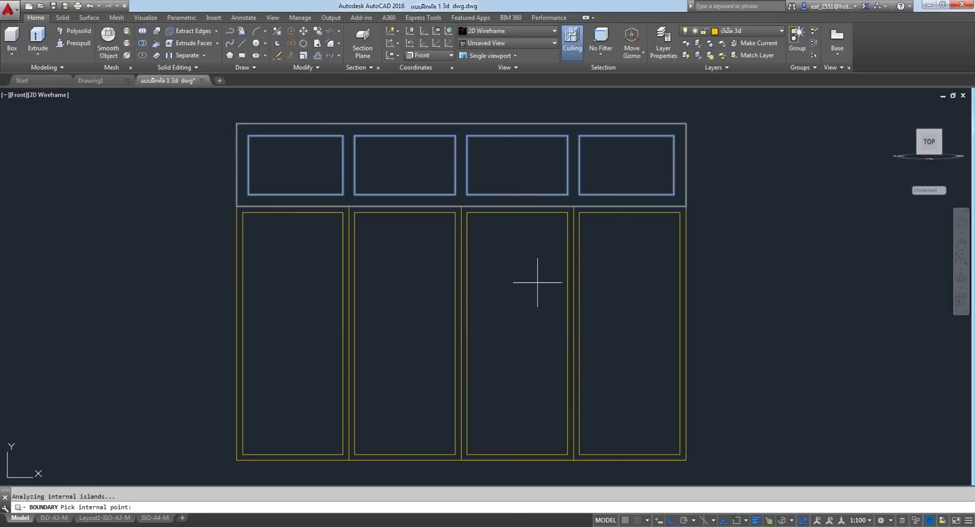
{"action": "left_click", "coordinate": [287, 210]}
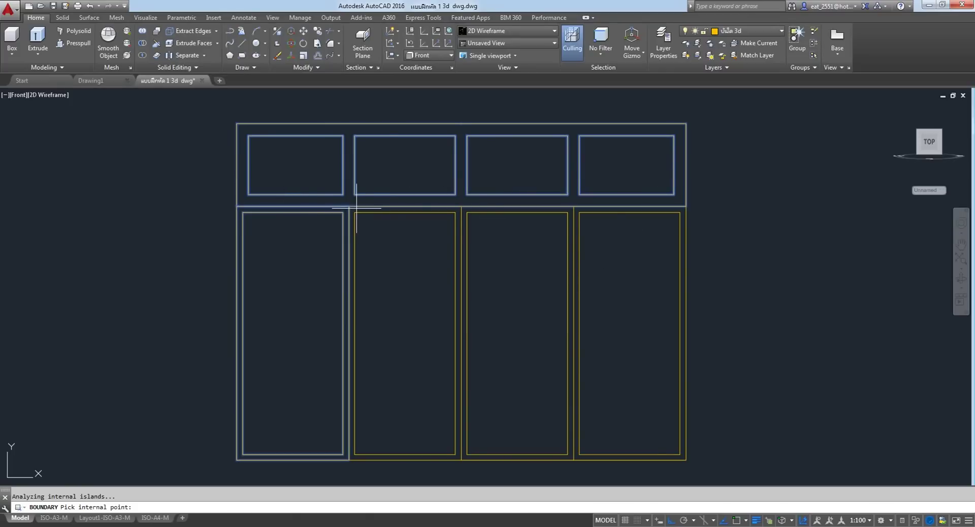
{"action": "left_click", "coordinate": [360, 209]}
{"action": "left_click", "coordinate": [477, 209]}
{"action": "left_click", "coordinate": [598, 209]}
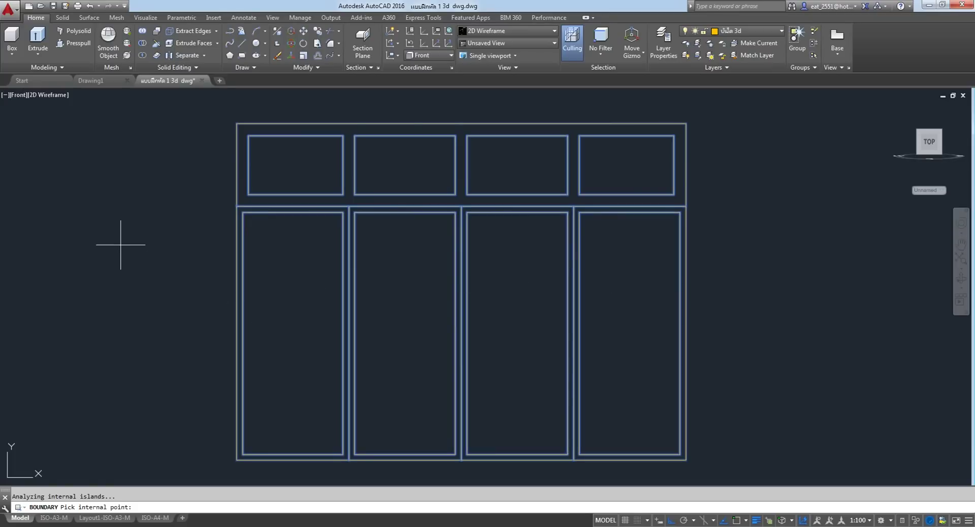
{"action": "key", "text": "Return"}
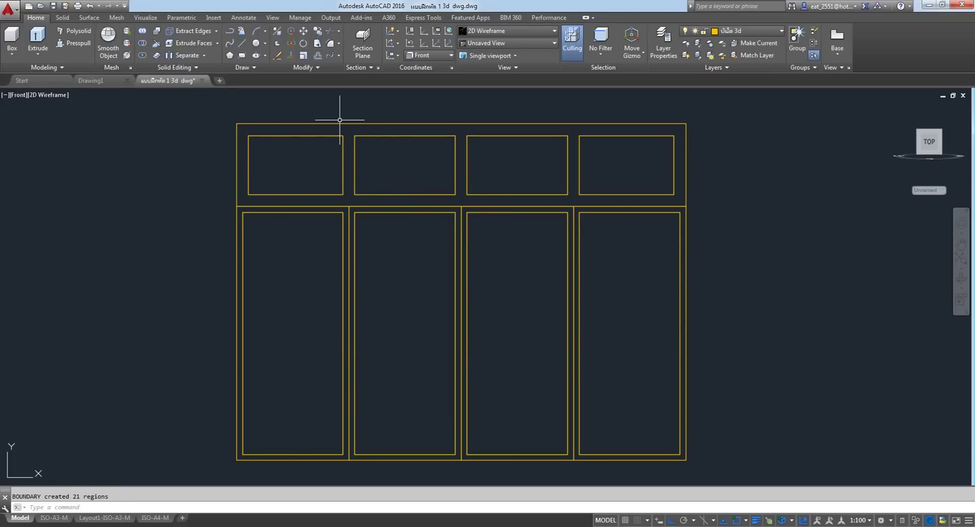
Subtract the four upper rectangles from the top transom band region.
{"action": "left_click", "coordinate": [144, 39]}
{"action": "left_click", "coordinate": [237, 124]}
{"action": "key", "text": "Return"}
{"action": "left_click", "coordinate": [315, 135]}
{"action": "left_click", "coordinate": [378, 134]}
{"action": "left_click", "coordinate": [481, 135]}
{"action": "left_click", "coordinate": [600, 135]}
{"action": "key", "text": "Return"}
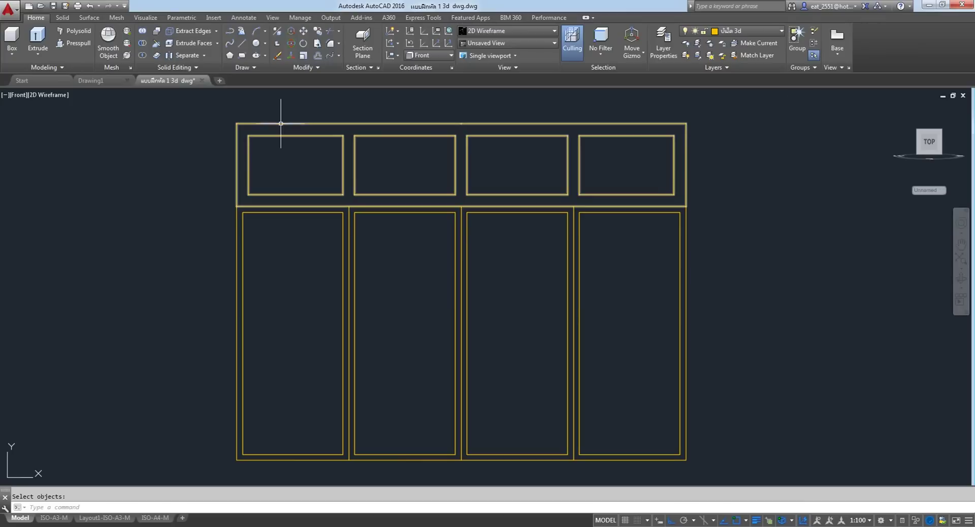
Subtract the inner openings from the left and second lower column bands.
{"action": "middle_click_drag", "start_coordinate": [382, 231], "coordinate": [325, 215]}
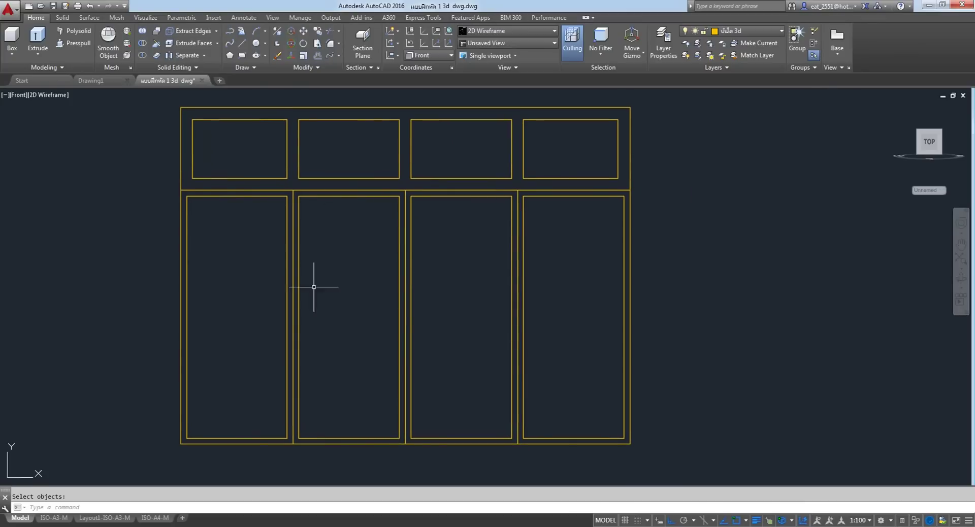
{"action": "left_click", "coordinate": [144, 47]}
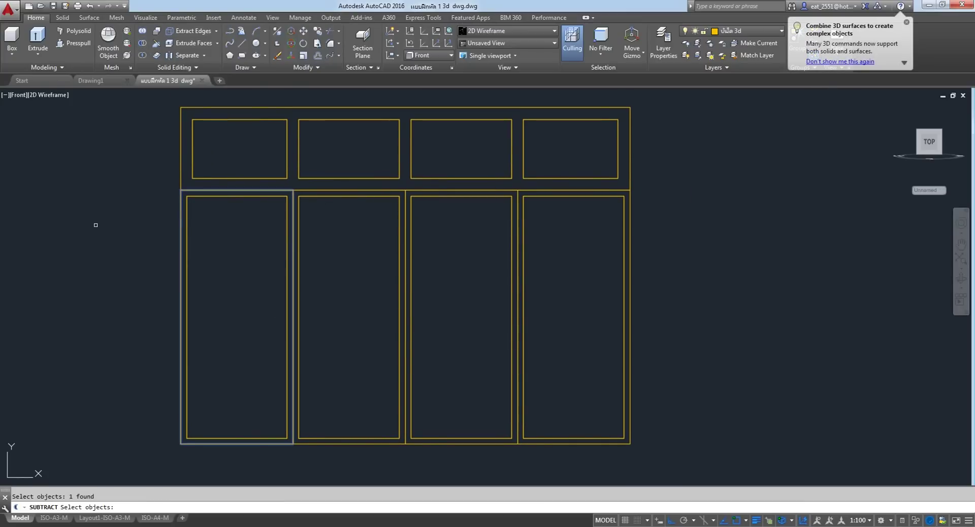
{"action": "key", "text": "Return"}
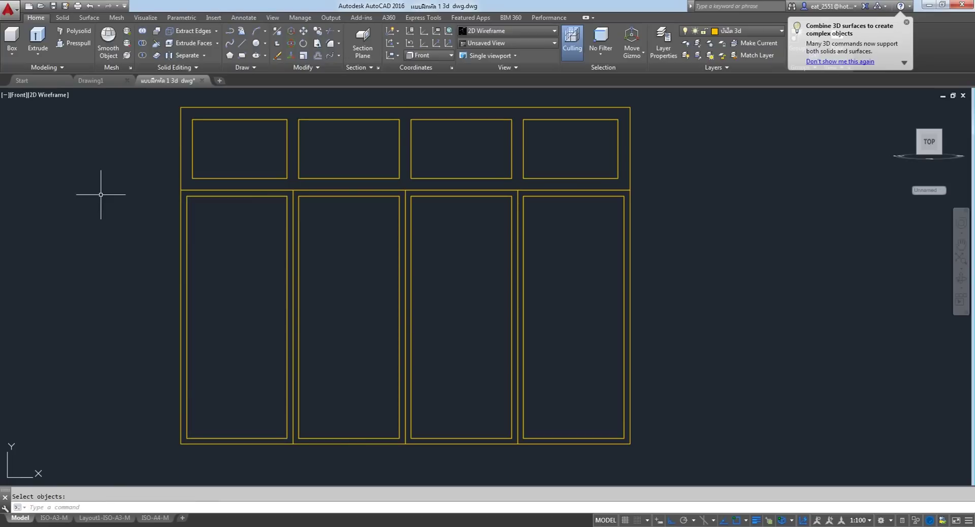
{"action": "right_click", "coordinate": [101, 194]}
{"action": "left_click", "coordinate": [128, 201]}
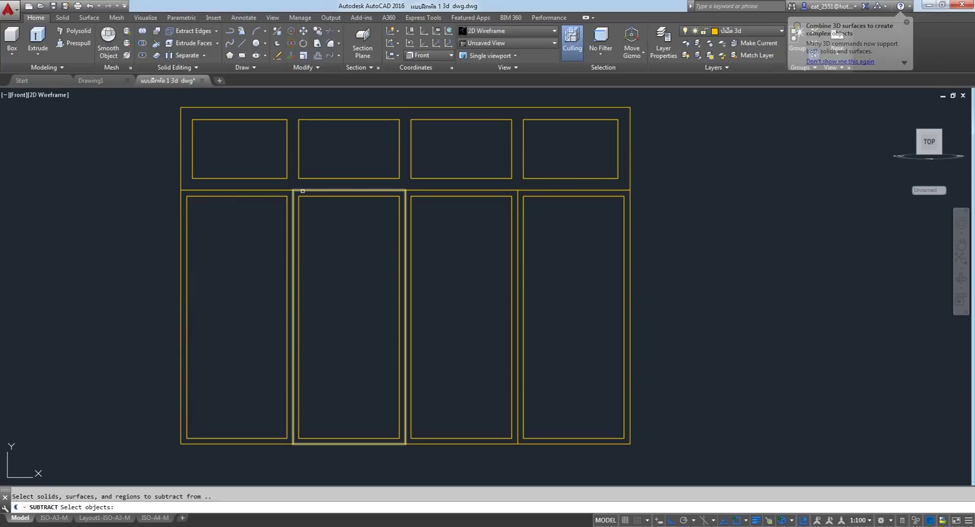
{"action": "left_click", "coordinate": [338, 196]}
{"action": "key", "text": "Return"}
Subtract the inner rectangles from the third and fourth lower column bands.
{"action": "right_click", "coordinate": [678, 194]}
{"action": "left_click", "coordinate": [697, 199]}
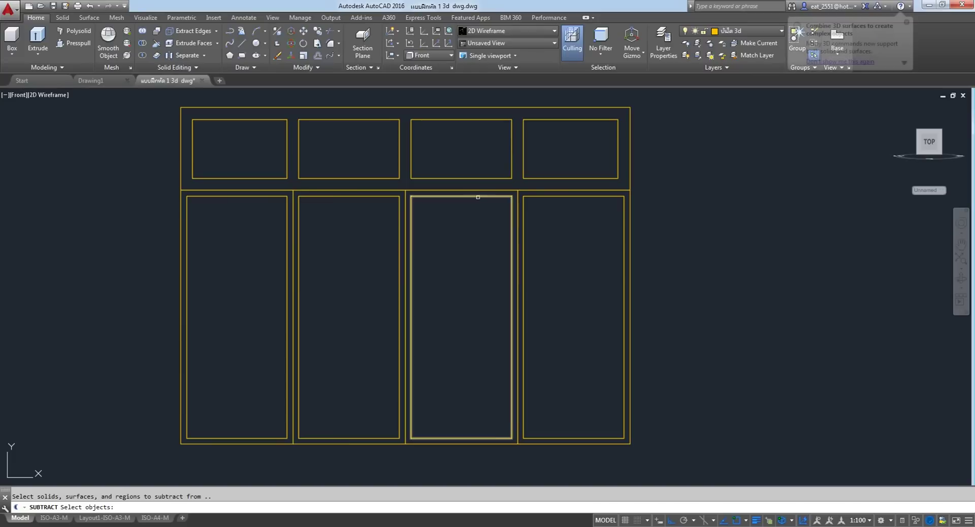
{"action": "left_click", "coordinate": [466, 246]}
{"action": "key", "text": "Return"}
{"action": "left_click", "coordinate": [469, 197]}
{"action": "key", "text": "Return"}
{"action": "right_click", "coordinate": [711, 192]}
{"action": "left_click", "coordinate": [726, 198]}
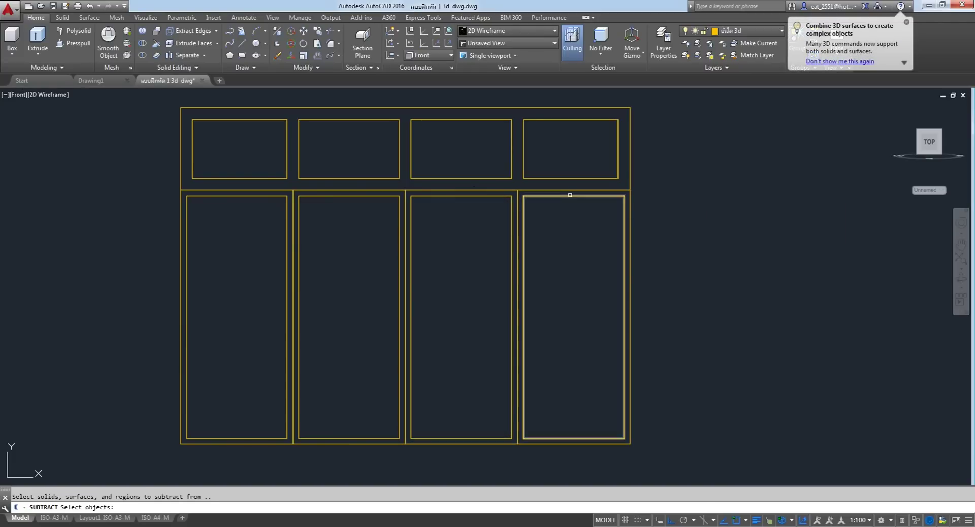
{"action": "left_click", "coordinate": [570, 191]}
{"action": "key", "text": "Return"}
{"action": "left_click", "coordinate": [583, 197]}
{"action": "key", "text": "Return"}
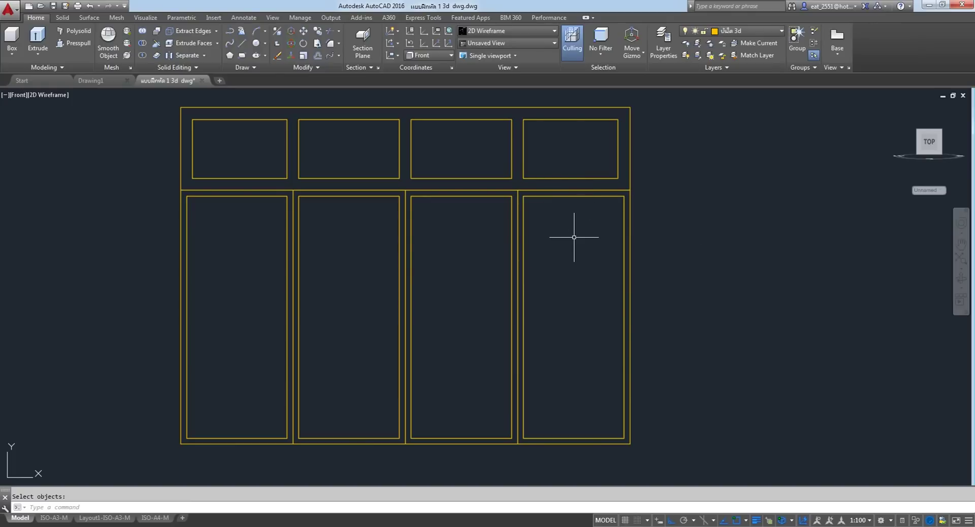
Quick-save the drawing and switch the viewport to the Conceptual visual style.
{"action": "scroll", "coordinate": [565, 202], "scroll_direction": "down", "scroll_amount": 2}
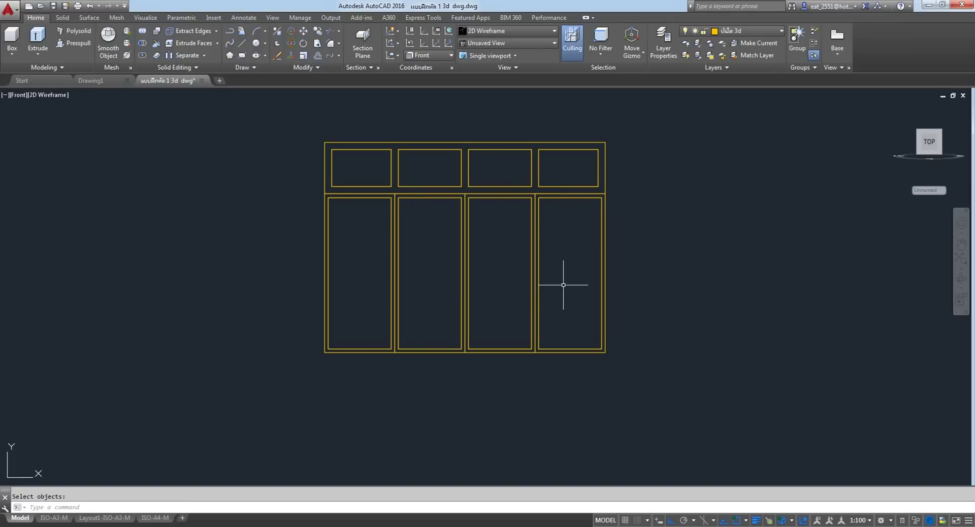
{"action": "scroll", "coordinate": [529, 251], "scroll_direction": "up", "scroll_amount": 2}
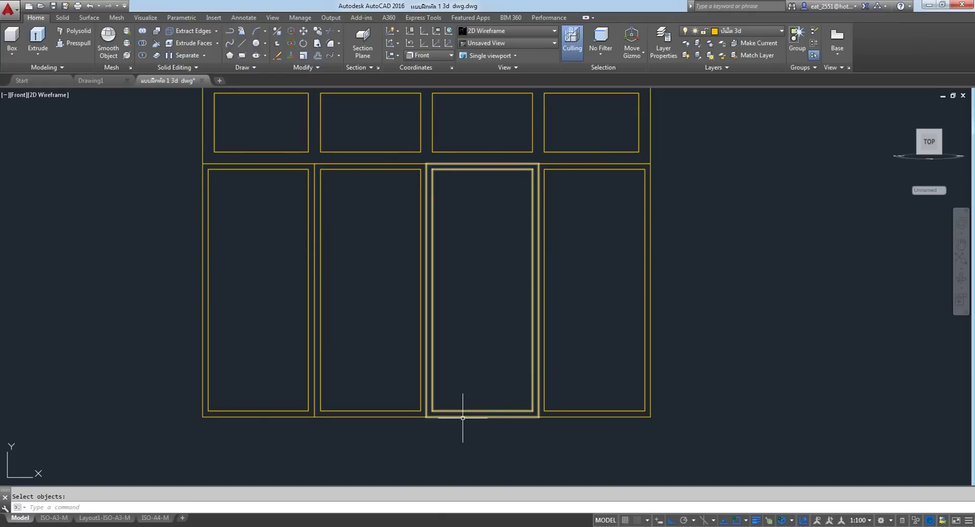
{"action": "scroll", "coordinate": [401, 248], "scroll_direction": "down", "scroll_amount": 2}
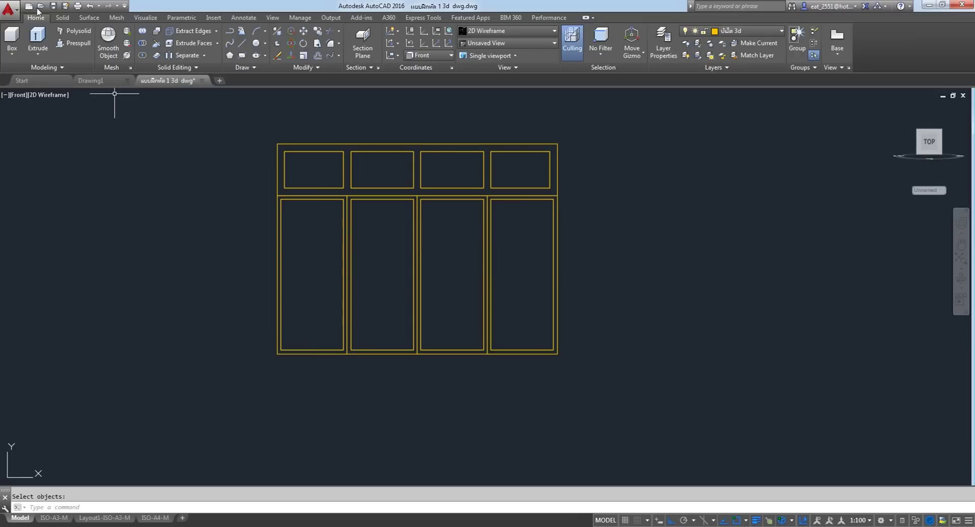
{"action": "left_click", "coordinate": [45, 96]}
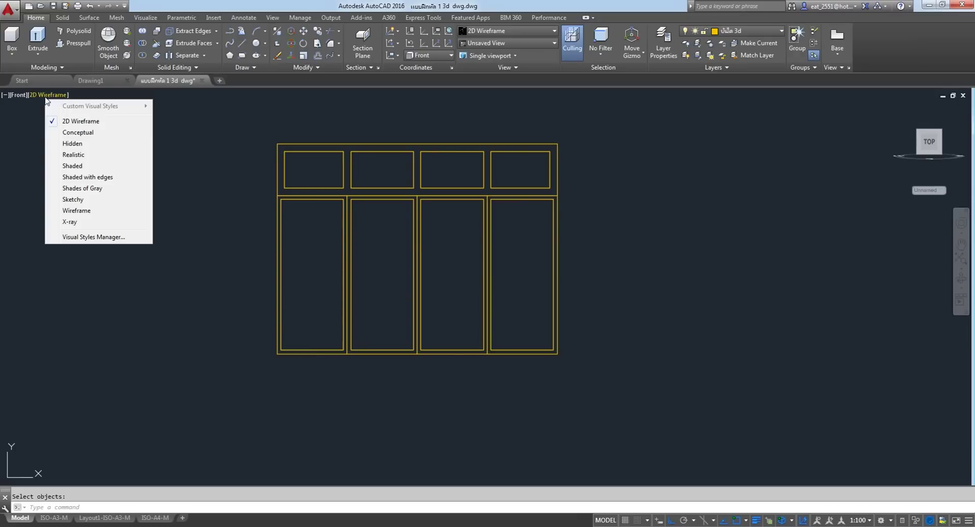
{"action": "left_click", "coordinate": [20, 159]}
{"action": "left_click", "coordinate": [53, 7]}
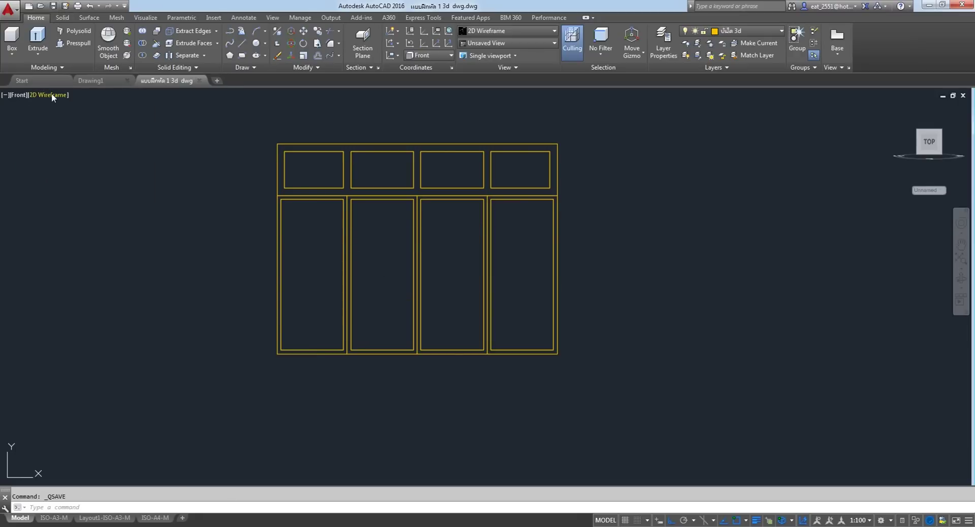
{"action": "left_click", "coordinate": [51, 94]}
{"action": "left_click", "coordinate": [85, 132]}
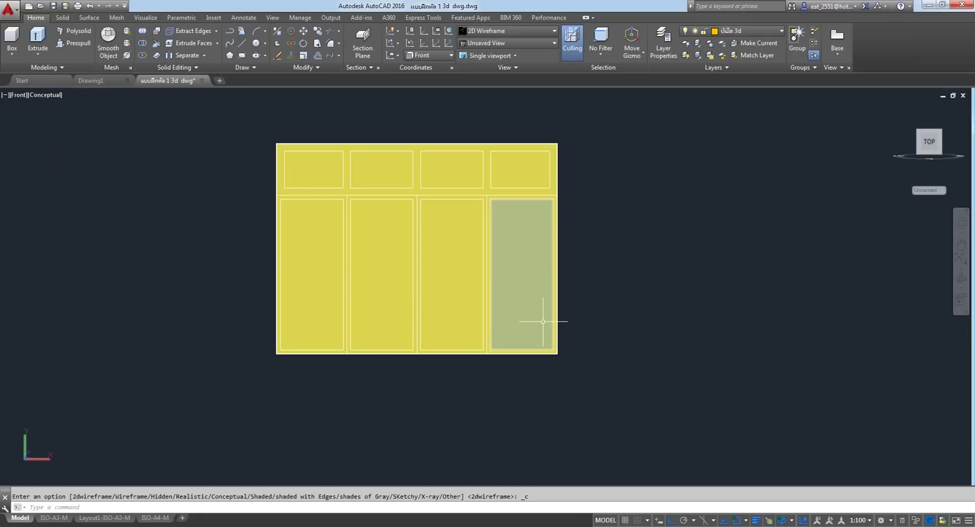
Delete the four upper glass panel regions.
{"action": "middle_click_drag", "start_coordinate": [416, 211], "coordinate": [459, 227]}
{"action": "left_click", "coordinate": [414, 184]}
{"action": "left_click", "coordinate": [358, 185]}
{"action": "left_click", "coordinate": [515, 187]}
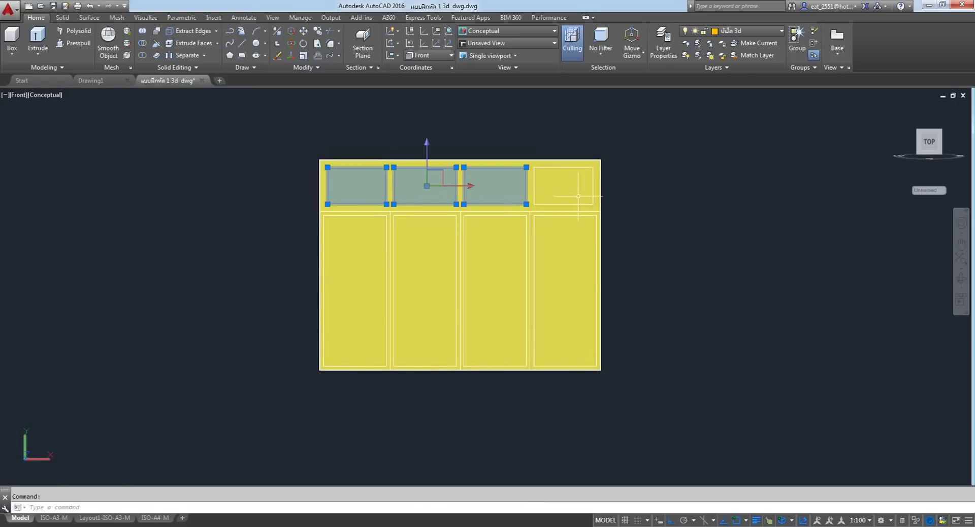
{"action": "left_click", "coordinate": [578, 196]}
{"action": "key", "text": "Delete"}
Delete the four lower glass panel regions.
{"action": "left_click", "coordinate": [355, 257]}
{"action": "left_click", "coordinate": [429, 257]}
{"action": "left_click", "coordinate": [500, 262]}
{"action": "left_click", "coordinate": [561, 260]}
{"action": "key", "text": "Delete"}
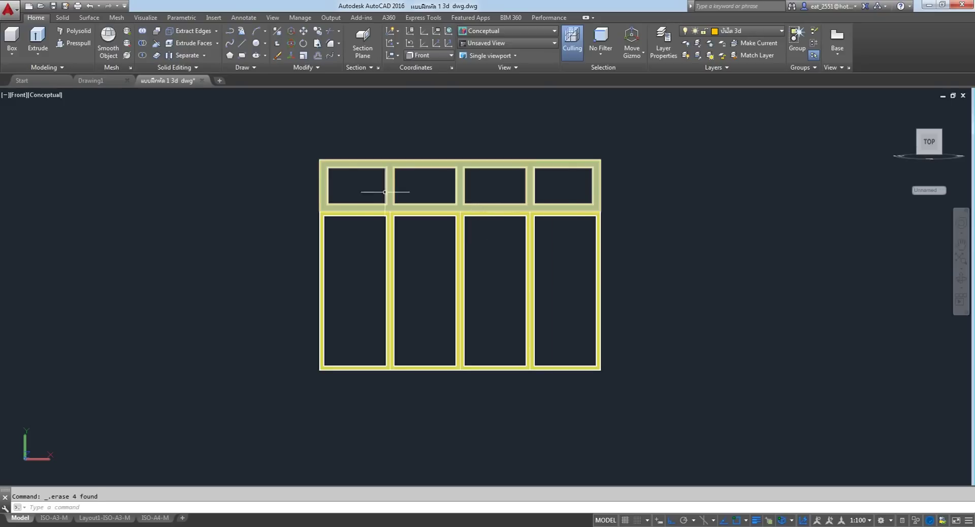
{"action": "scroll", "coordinate": [381, 197], "scroll_direction": "up", "scroll_amount": 3}
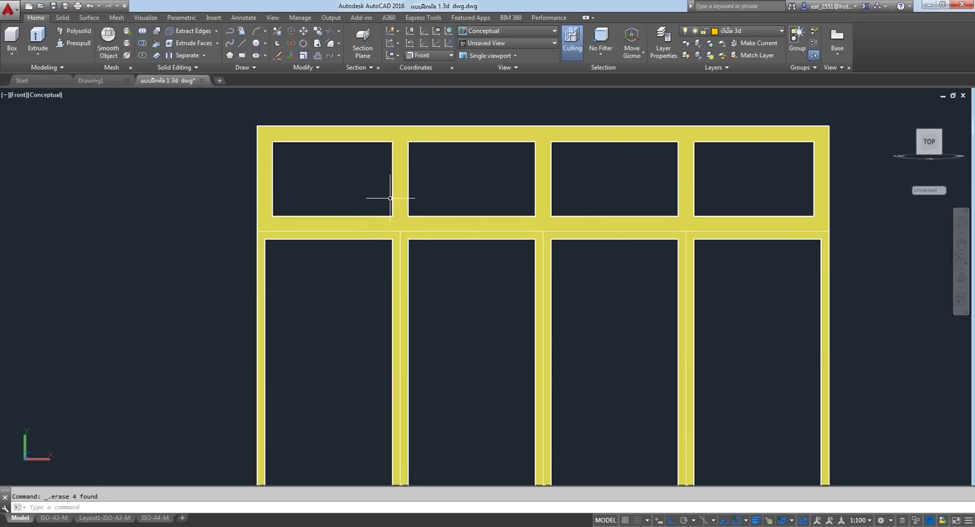
{"action": "scroll", "coordinate": [390, 198], "scroll_direction": "down", "scroll_amount": 2}
{"action": "scroll", "coordinate": [390, 198], "scroll_direction": "down", "scroll_amount": 4}
{"action": "scroll", "coordinate": [327, 163], "scroll_direction": "up", "scroll_amount": 5}
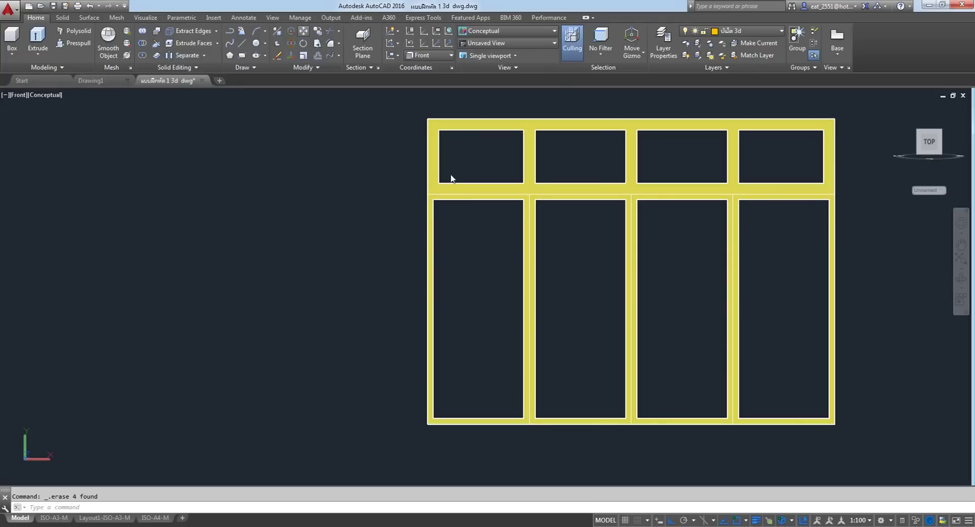
Select the top transom and lower column frame regions for a move.
{"action": "left_click", "coordinate": [443, 189]}
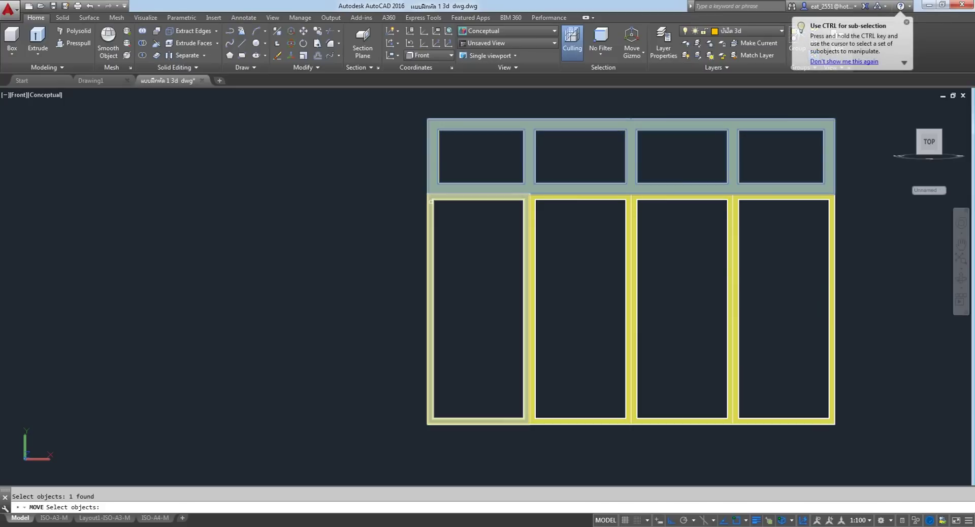
{"action": "left_click", "coordinate": [430, 203]}
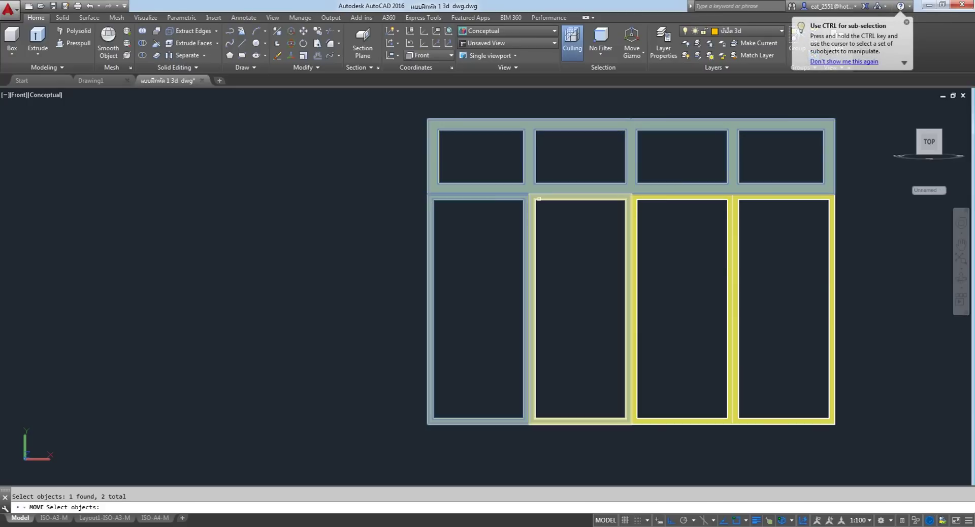
{"action": "left_click", "coordinate": [533, 198]}
{"action": "scroll", "coordinate": [647, 203], "scroll_direction": "up", "scroll_amount": 3}
{"action": "left_click", "coordinate": [642, 203]}
{"action": "scroll", "coordinate": [681, 202], "scroll_direction": "down", "scroll_amount": 5}
{"action": "scroll", "coordinate": [647, 196], "scroll_direction": "up", "scroll_amount": 5}
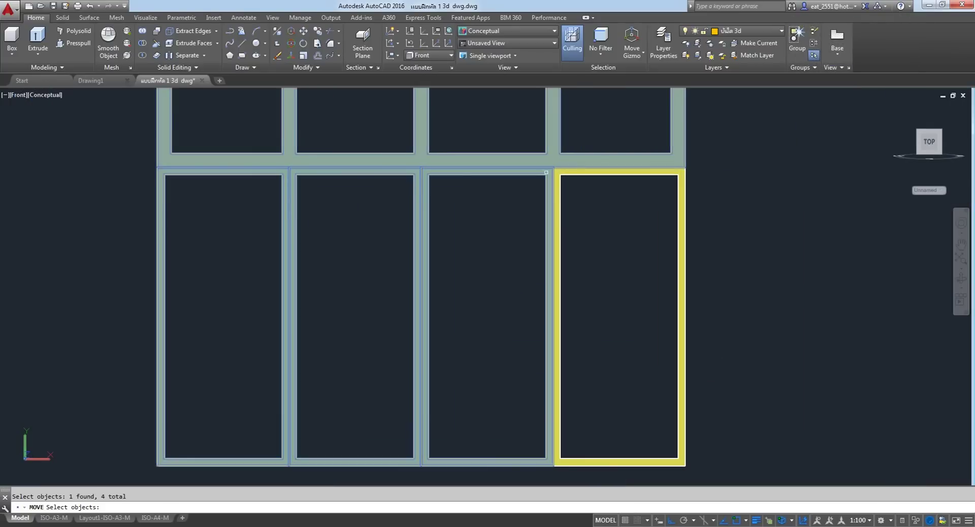
{"action": "scroll", "coordinate": [544, 172], "scroll_direction": "up", "scroll_amount": 6}
{"action": "key", "text": "Return"}
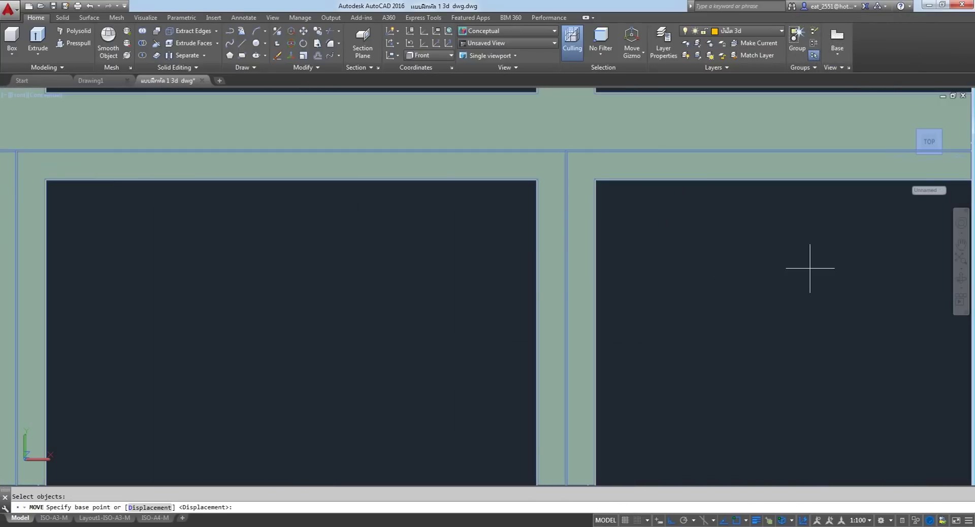
Move the selected frame from its corner to a spot on the left.
{"action": "left_click", "coordinate": [809, 268]}
{"action": "scroll", "coordinate": [702, 220], "scroll_direction": "down", "scroll_amount": 5}
{"action": "scroll", "coordinate": [701, 220], "scroll_direction": "down", "scroll_amount": 5}
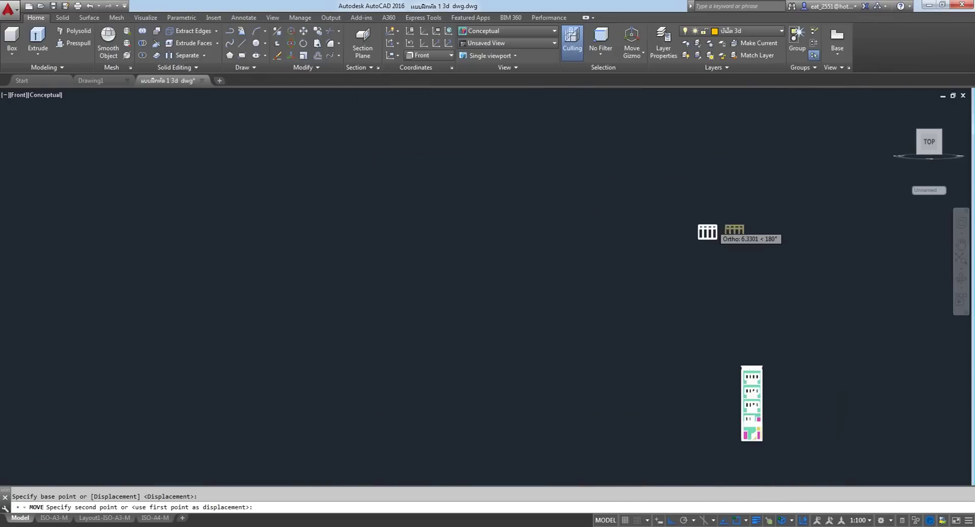
{"action": "scroll", "coordinate": [716, 231], "scroll_direction": "up", "scroll_amount": 2}
{"action": "left_click", "coordinate": [628, 251]}
Window-select and delete the duplicate frame, then centre the yellow frame in view.
{"action": "scroll", "coordinate": [801, 206], "scroll_direction": "up", "scroll_amount": 5}
{"action": "left_click_drag", "start_coordinate": [713, 202], "coordinate": [483, 392]}
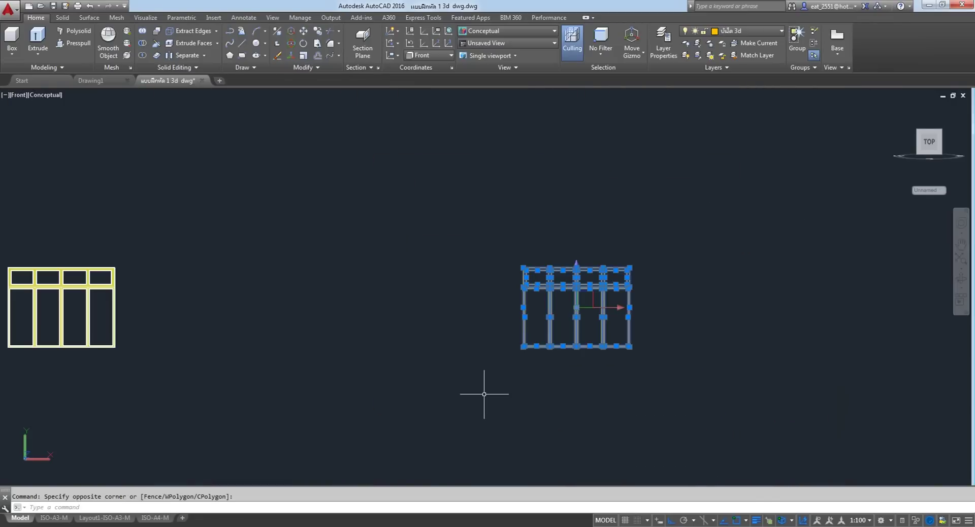
{"action": "key", "text": "Delete"}
{"action": "middle_click_drag", "start_coordinate": [15, 278], "coordinate": [401, 238]}
{"action": "scroll", "coordinate": [475, 283], "scroll_direction": "up", "scroll_amount": 5}
{"action": "scroll", "coordinate": [446, 277], "scroll_direction": "down", "scroll_amount": 6}
{"action": "scroll", "coordinate": [454, 316], "scroll_direction": "up", "scroll_amount": 3}
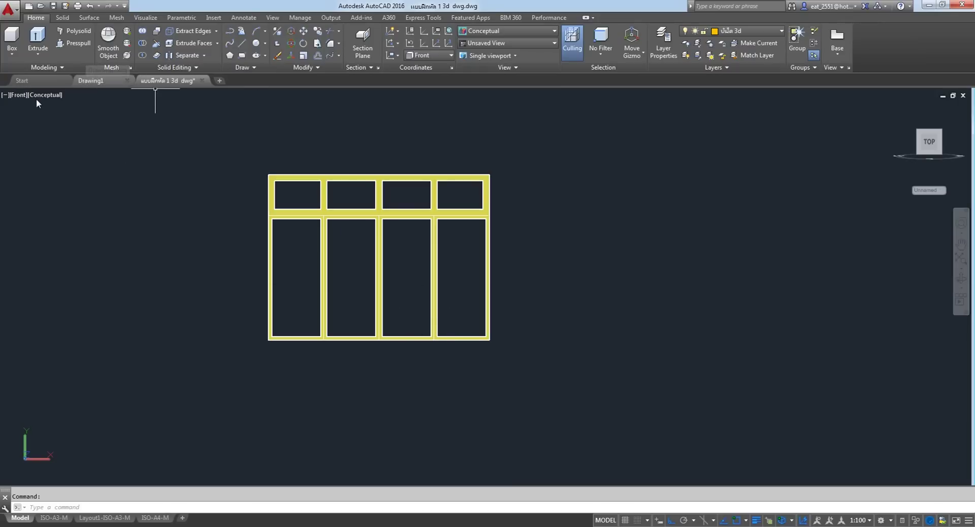
Switch the viewport to the SE Isometric view.
{"action": "left_click", "coordinate": [17, 95]}
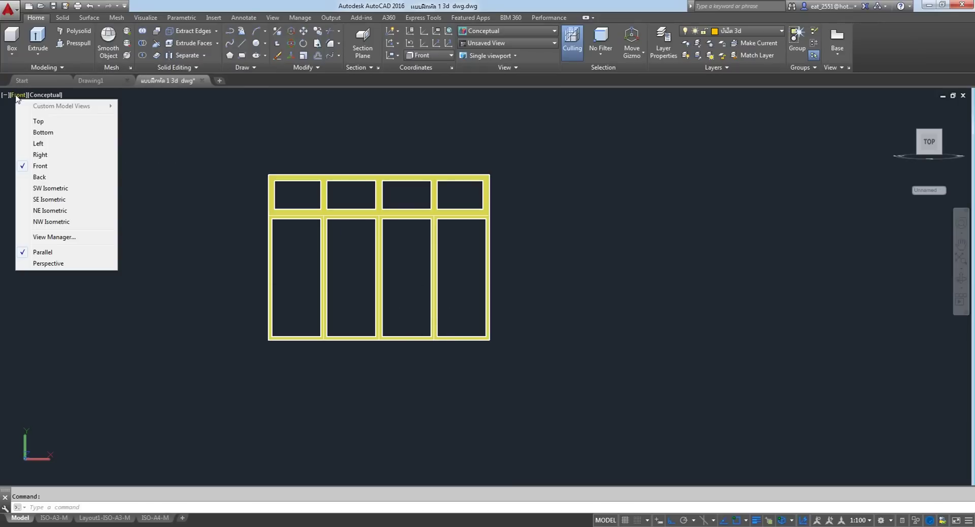
{"action": "left_click", "coordinate": [39, 165]}
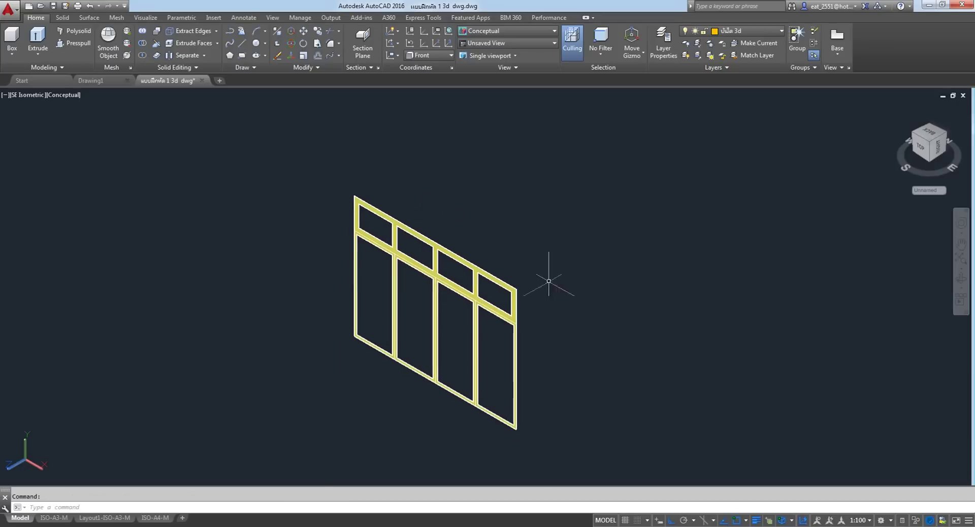
{"action": "scroll", "coordinate": [497, 247], "scroll_direction": "up", "scroll_amount": 3}
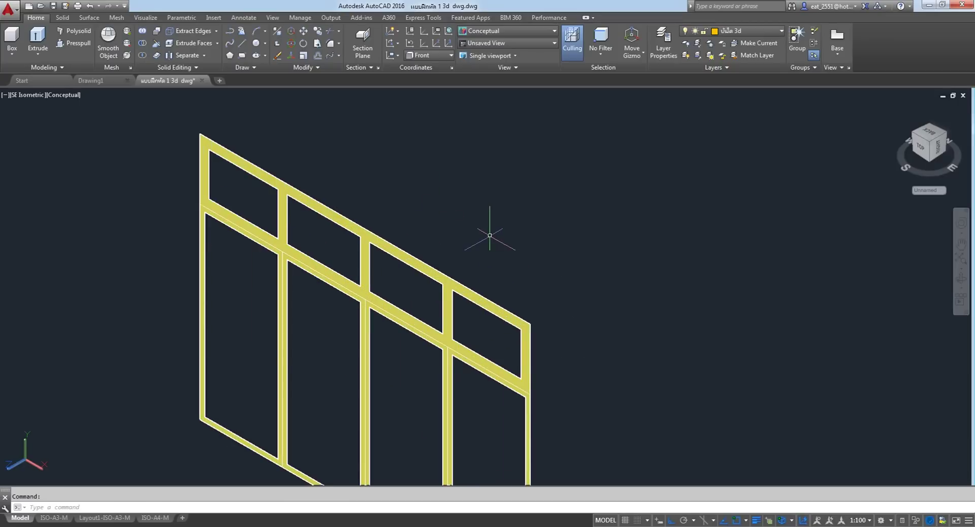
{"action": "scroll", "coordinate": [469, 241], "scroll_direction": "down", "scroll_amount": 2}
{"action": "scroll", "coordinate": [516, 297], "scroll_direction": "up", "scroll_amount": 2}
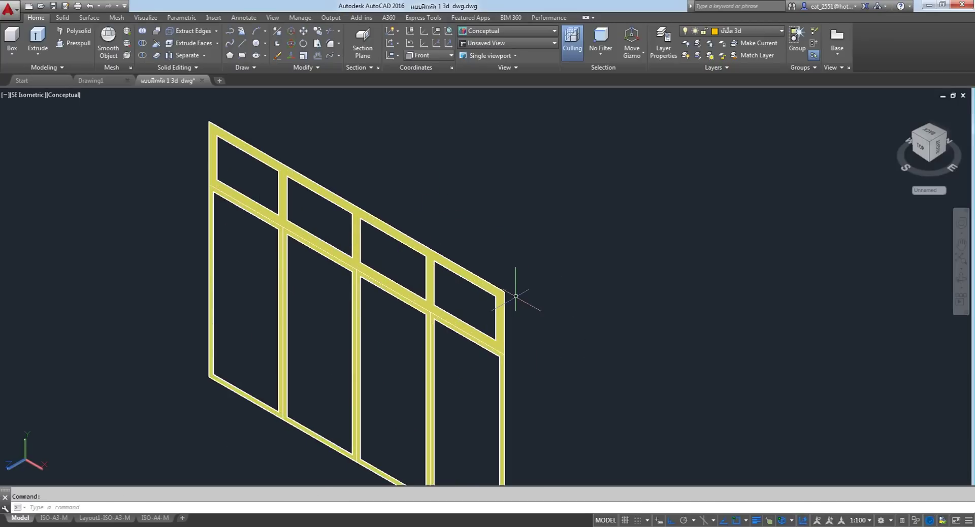
{"action": "scroll", "coordinate": [483, 167], "scroll_direction": "down", "scroll_amount": 3}
{"action": "scroll", "coordinate": [483, 167], "scroll_direction": "down", "scroll_amount": 1}
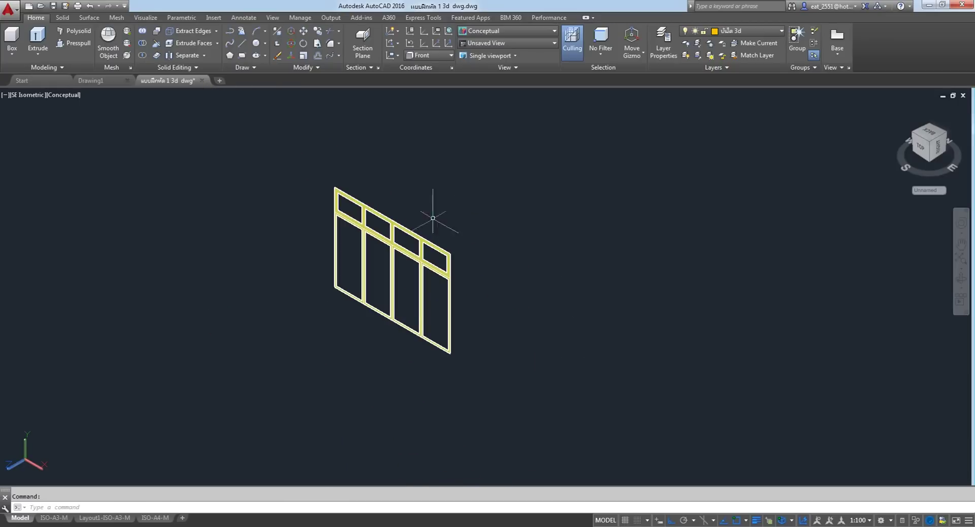
Extrude the crossing-selected frame outlines to a height of 0.1.
{"action": "left_click", "coordinate": [37, 41]}
{"action": "left_click", "coordinate": [519, 125]}
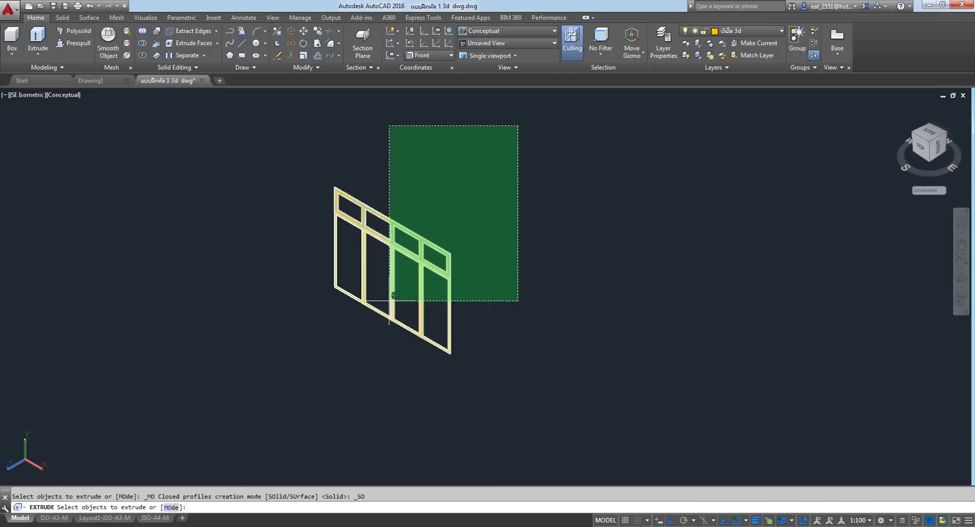
{"action": "left_click", "coordinate": [265, 462]}
{"action": "left_click", "coordinate": [763, 257]}
{"action": "left_click", "coordinate": [553, 355]}
{"action": "right_click", "coordinate": [563, 280]}
{"action": "left_click", "coordinate": [584, 287]}
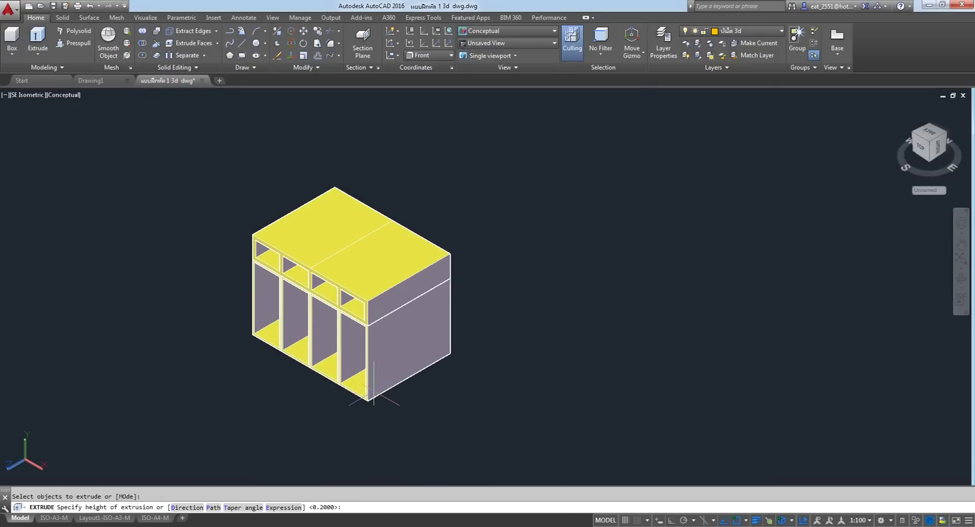
{"action": "type", "text": ".1"}
{"action": "key", "text": "Return"}
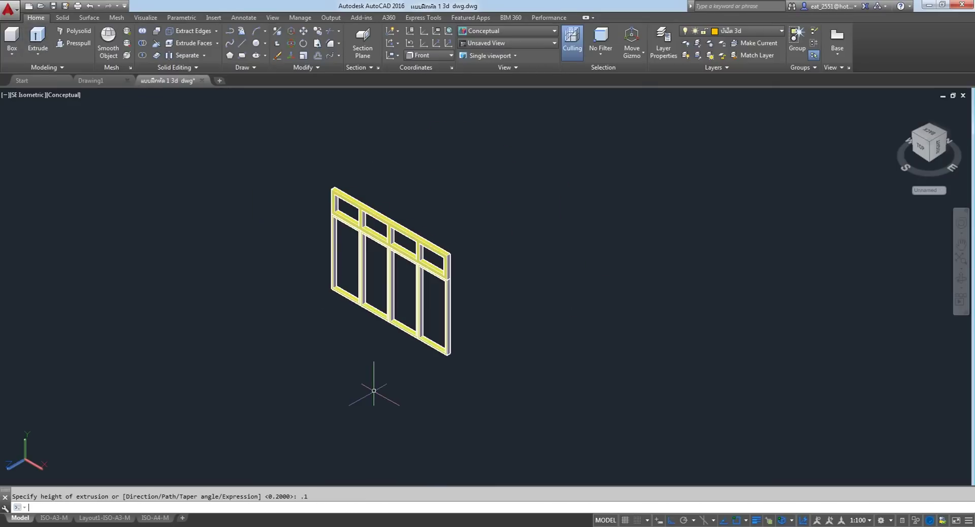
{"action": "scroll", "coordinate": [450, 240], "scroll_direction": "up", "scroll_amount": 6}
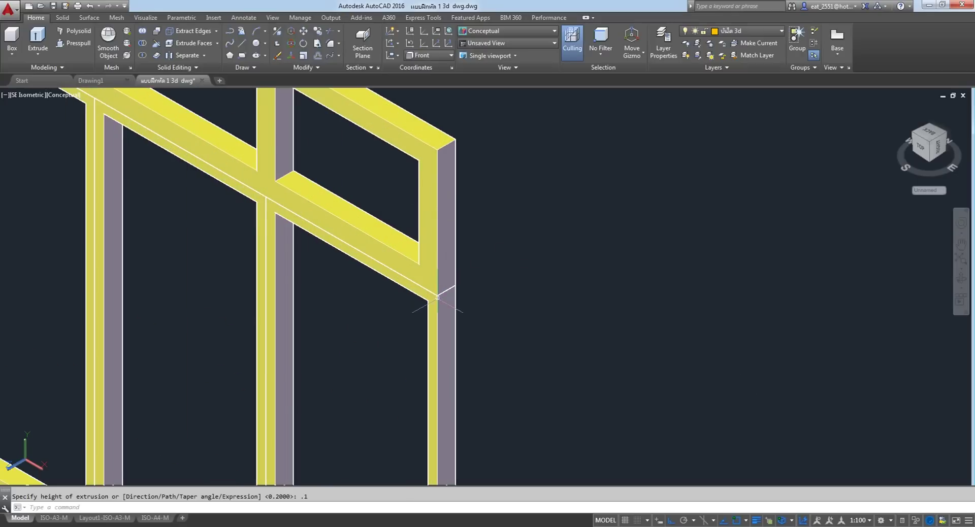
{"action": "scroll", "coordinate": [437, 305], "scroll_direction": "down", "scroll_amount": 3}
{"action": "scroll", "coordinate": [282, 210], "scroll_direction": "up", "scroll_amount": 3}
{"action": "scroll", "coordinate": [293, 200], "scroll_direction": "up", "scroll_amount": 3}
{"action": "scroll", "coordinate": [293, 201], "scroll_direction": "down", "scroll_amount": 3}
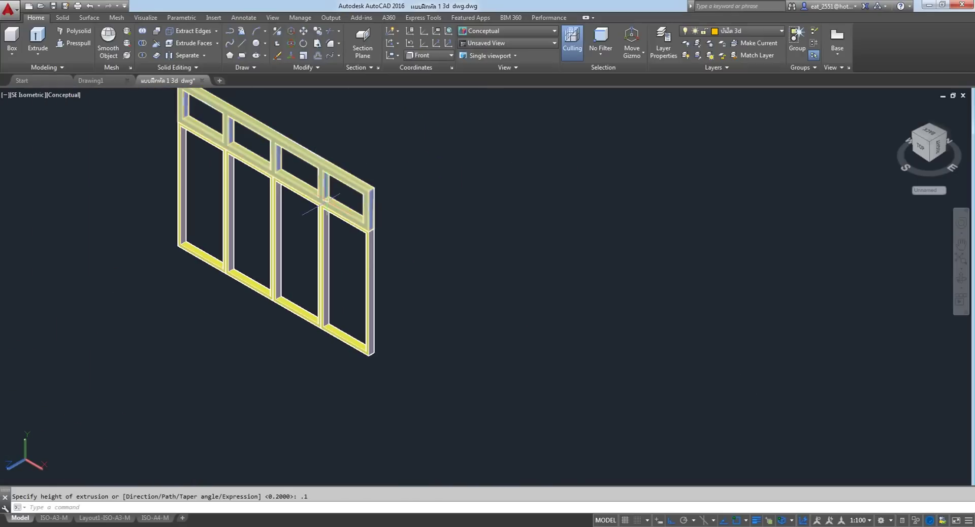
{"action": "scroll", "coordinate": [350, 213], "scroll_direction": "down", "scroll_amount": 2}
{"action": "scroll", "coordinate": [364, 259], "scroll_direction": "up", "scroll_amount": 2}
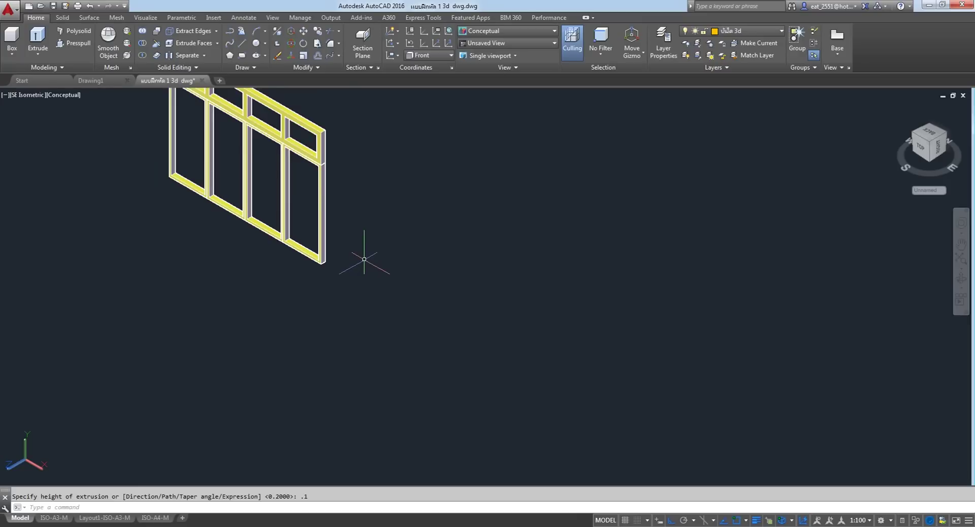
{"action": "scroll", "coordinate": [364, 259], "scroll_direction": "down", "scroll_amount": 2}
Start moving the solid frame, using its bottom corner as the base point.
{"action": "left_click", "coordinate": [303, 31]}
{"action": "left_click", "coordinate": [411, 136]}
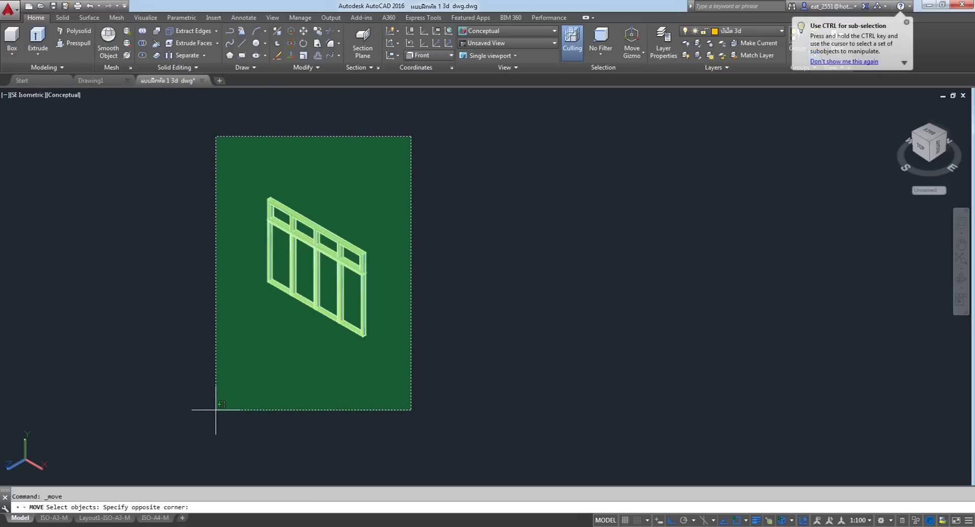
{"action": "left_click", "coordinate": [215, 410]}
{"action": "key", "text": "Return"}
{"action": "scroll", "coordinate": [364, 335], "scroll_direction": "up", "scroll_amount": 5}
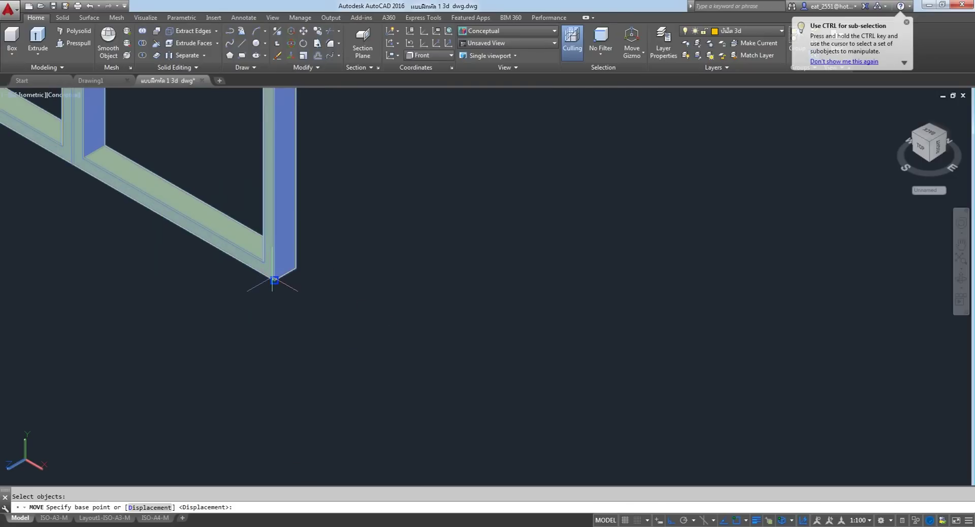
{"action": "left_click", "coordinate": [274, 279]}
Bring the building's ground-floor doorway into view, then end the Move command.
{"action": "scroll", "coordinate": [322, 222], "scroll_direction": "down", "scroll_amount": 5}
{"action": "scroll", "coordinate": [322, 219], "scroll_direction": "down", "scroll_amount": 3}
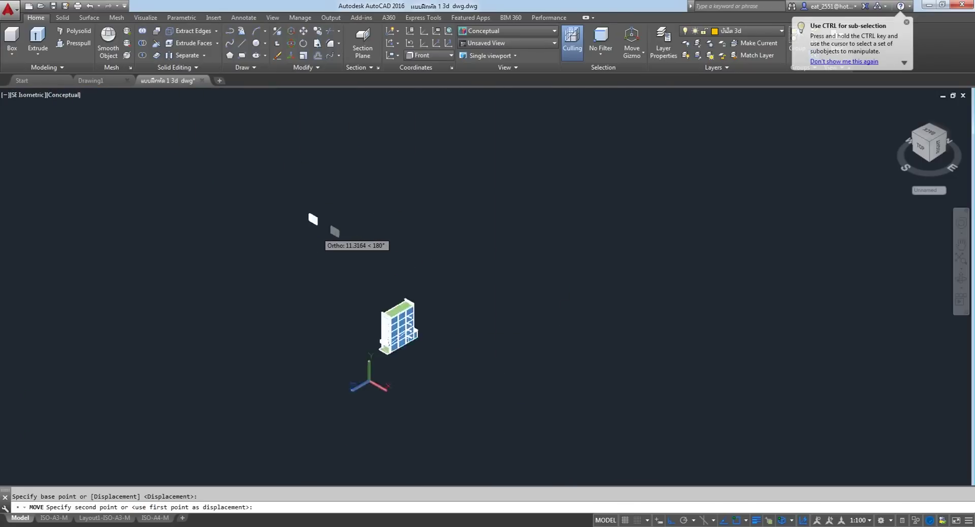
{"action": "scroll", "coordinate": [391, 299], "scroll_direction": "up", "scroll_amount": 5}
{"action": "scroll", "coordinate": [379, 343], "scroll_direction": "up", "scroll_amount": 3}
{"action": "middle_click_drag", "start_coordinate": [420, 334], "coordinate": [454, 261]}
{"action": "scroll", "coordinate": [473, 417], "scroll_direction": "up", "scroll_amount": 5}
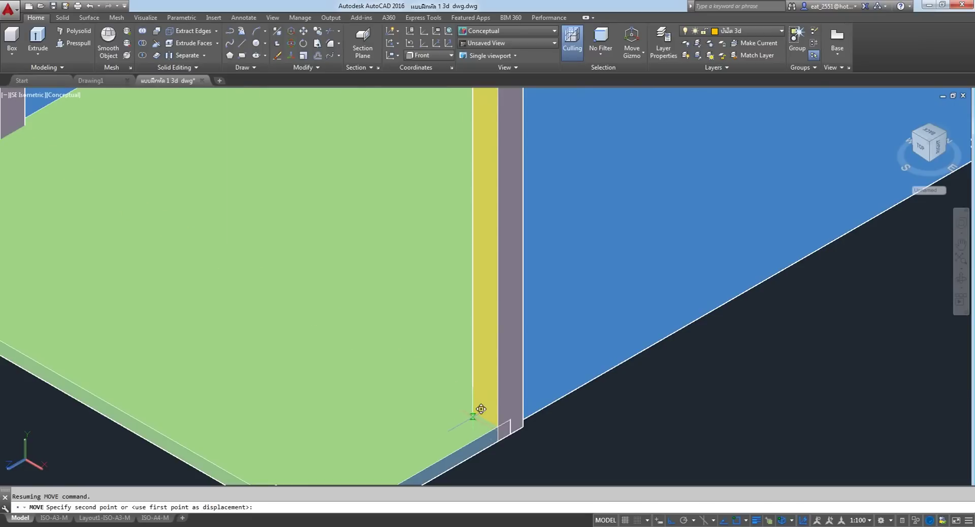
{"action": "scroll", "coordinate": [481, 405], "scroll_direction": "down", "scroll_amount": 2}
{"action": "scroll", "coordinate": [473, 401], "scroll_direction": "down", "scroll_amount": 4}
{"action": "scroll", "coordinate": [447, 381], "scroll_direction": "down", "scroll_amount": 2}
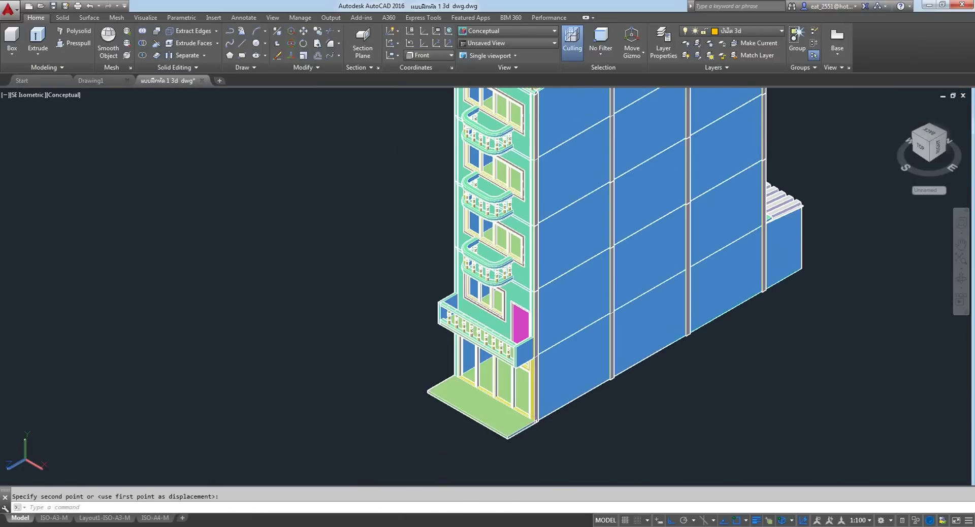
{"action": "scroll", "coordinate": [425, 365], "scroll_direction": "up", "scroll_amount": 5}
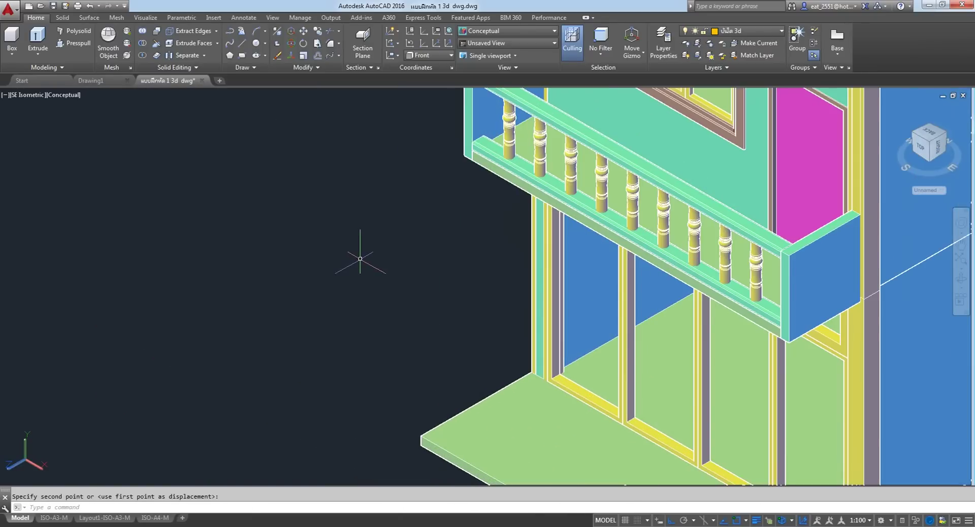
{"action": "scroll", "coordinate": [267, 162], "scroll_direction": "down", "scroll_amount": 4}
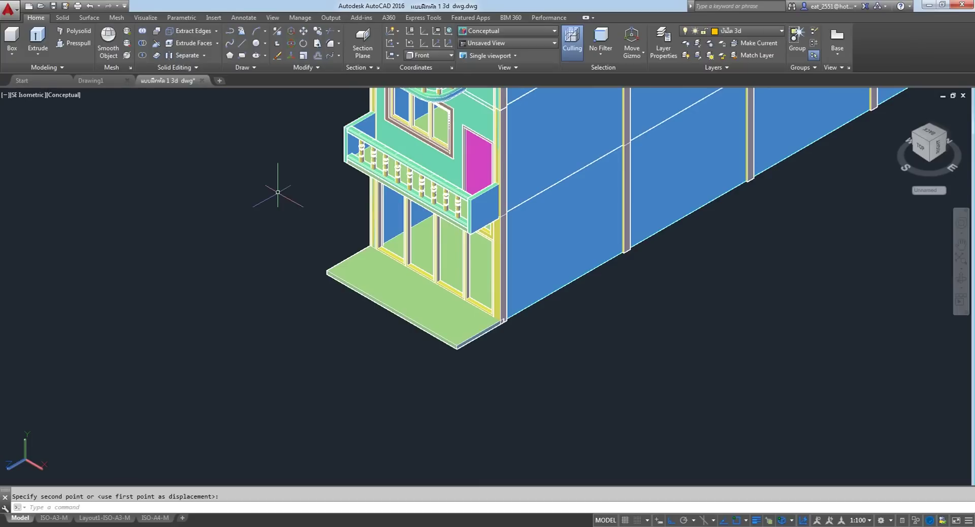
{"action": "scroll", "coordinate": [403, 247], "scroll_direction": "up", "scroll_amount": 5}
{"action": "scroll", "coordinate": [413, 257], "scroll_direction": "down", "scroll_amount": 4}
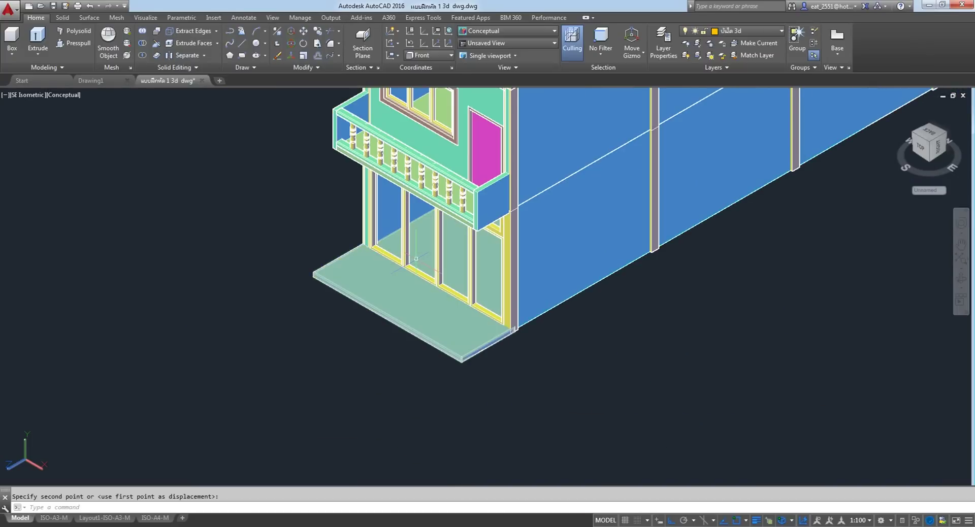
{"action": "scroll", "coordinate": [416, 259], "scroll_direction": "up", "scroll_amount": 3}
{"action": "scroll", "coordinate": [458, 229], "scroll_direction": "up", "scroll_amount": 3}
{"action": "scroll", "coordinate": [502, 201], "scroll_direction": "up", "scroll_amount": 2}
{"action": "key", "text": "Escape"}
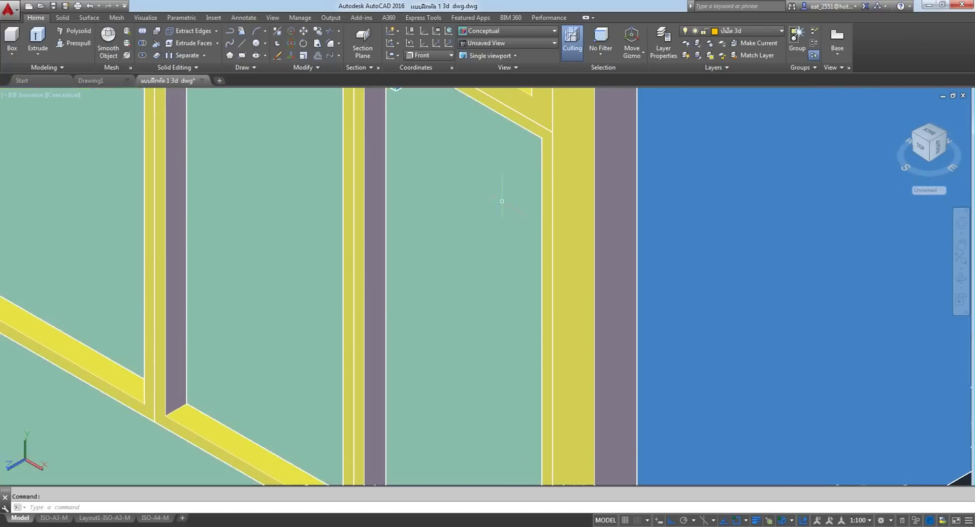
Move the ground-floor sliding door panels and right door frame by 0.05 units.
{"action": "scroll", "coordinate": [501, 201], "scroll_direction": "down", "scroll_amount": 4}
{"action": "scroll", "coordinate": [199, 174], "scroll_direction": "up", "scroll_amount": 2}
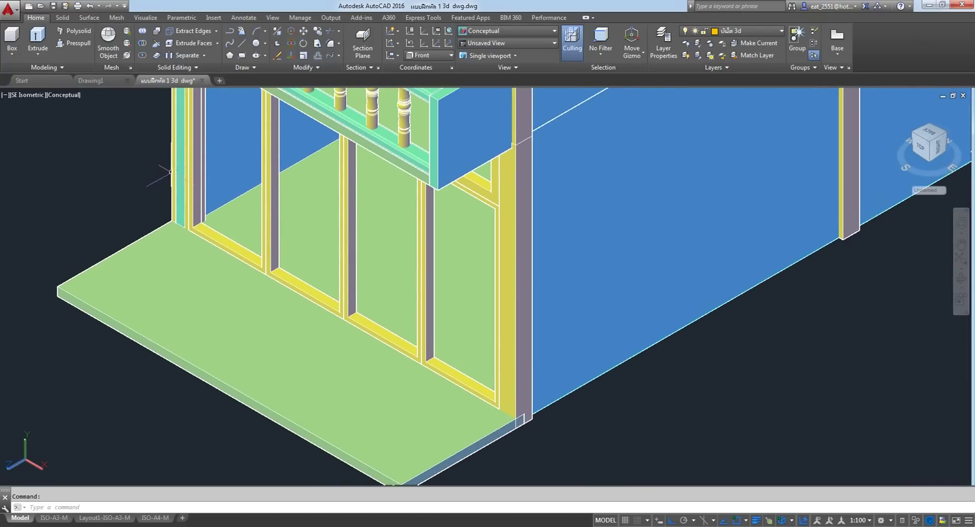
{"action": "left_click", "coordinate": [197, 173]}
{"action": "left_click", "coordinate": [293, 185]}
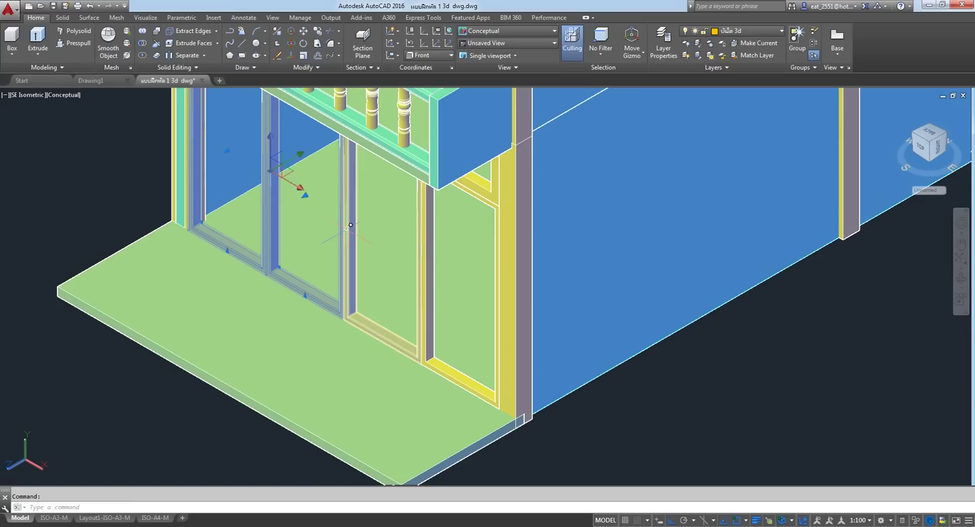
{"action": "left_click", "coordinate": [424, 272]}
{"action": "left_click", "coordinate": [491, 195]}
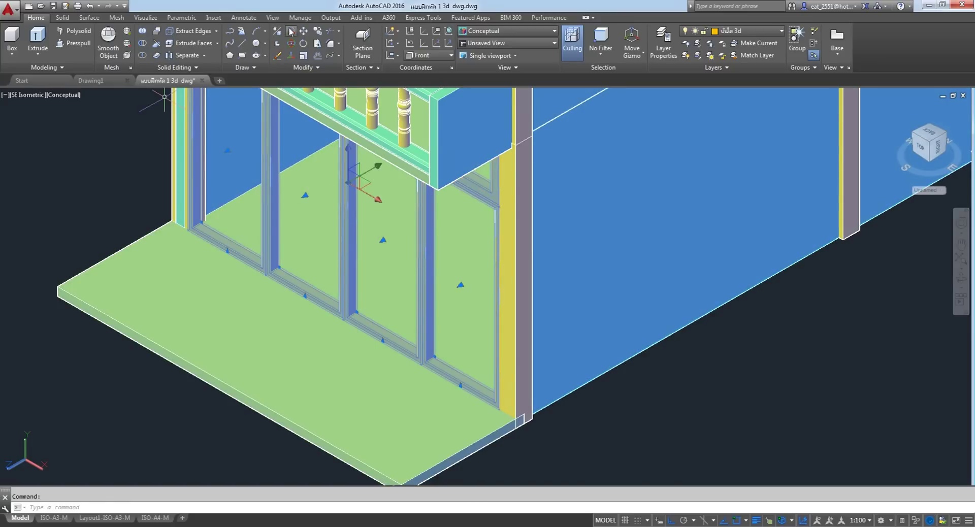
{"action": "left_click", "coordinate": [303, 33]}
{"action": "left_click", "coordinate": [53, 181]}
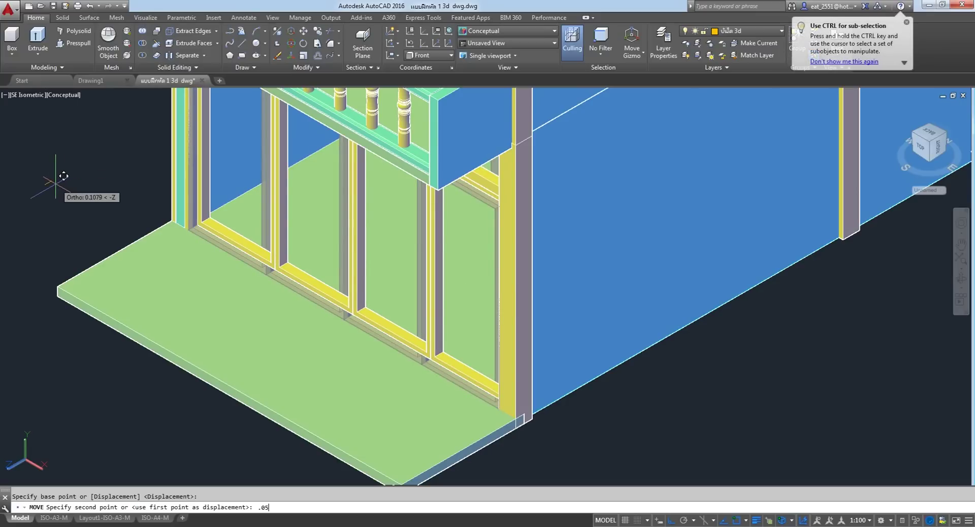
{"action": "key", "text": "Return"}
Pan the view so the ground-floor doorway beneath the balcony is centred.
{"action": "scroll", "coordinate": [55, 183], "scroll_direction": "down", "scroll_amount": 3}
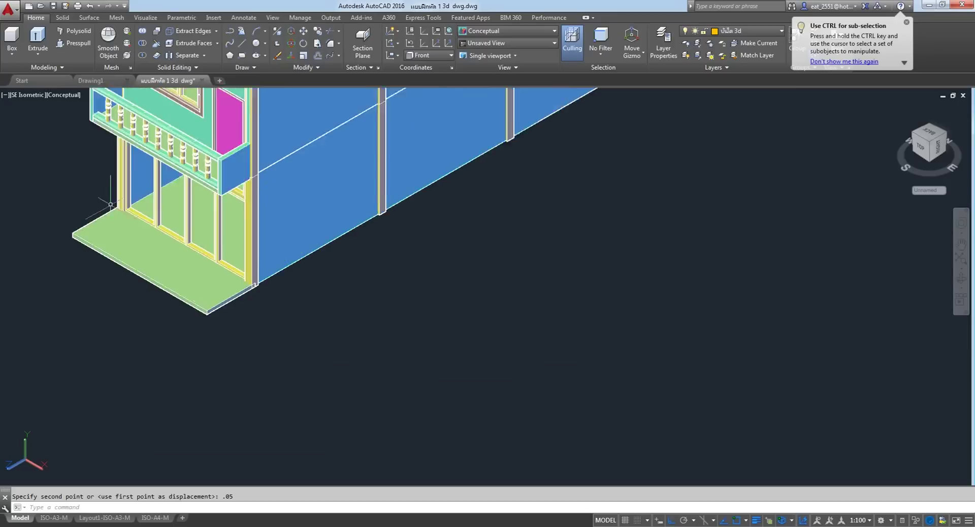
{"action": "scroll", "coordinate": [76, 193], "scroll_direction": "down", "scroll_amount": 2}
{"action": "scroll", "coordinate": [305, 331], "scroll_direction": "up", "scroll_amount": 3}
{"action": "scroll", "coordinate": [352, 375], "scroll_direction": "up", "scroll_amount": 3}
{"action": "scroll", "coordinate": [351, 375], "scroll_direction": "down", "scroll_amount": 2}
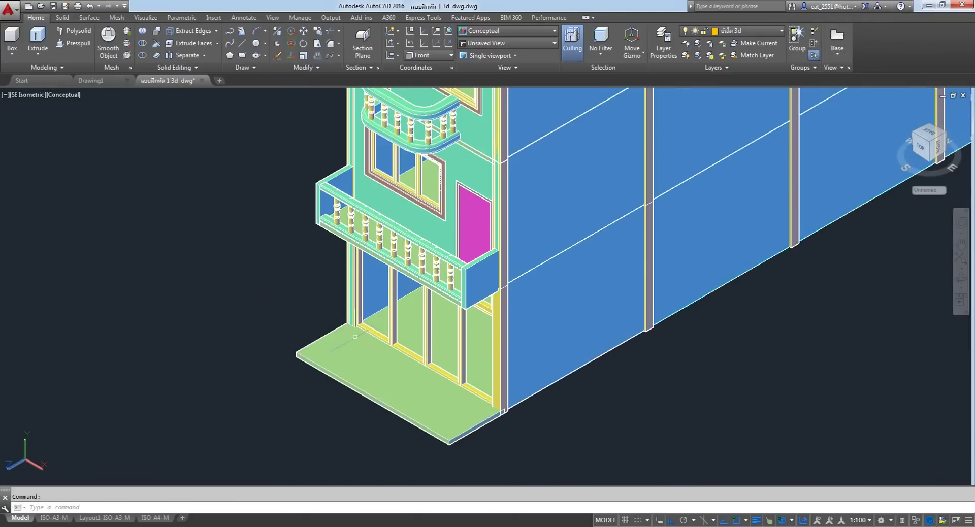
{"action": "scroll", "coordinate": [412, 364], "scroll_direction": "up", "scroll_amount": 1}
{"action": "scroll", "coordinate": [412, 364], "scroll_direction": "up", "scroll_amount": 4}
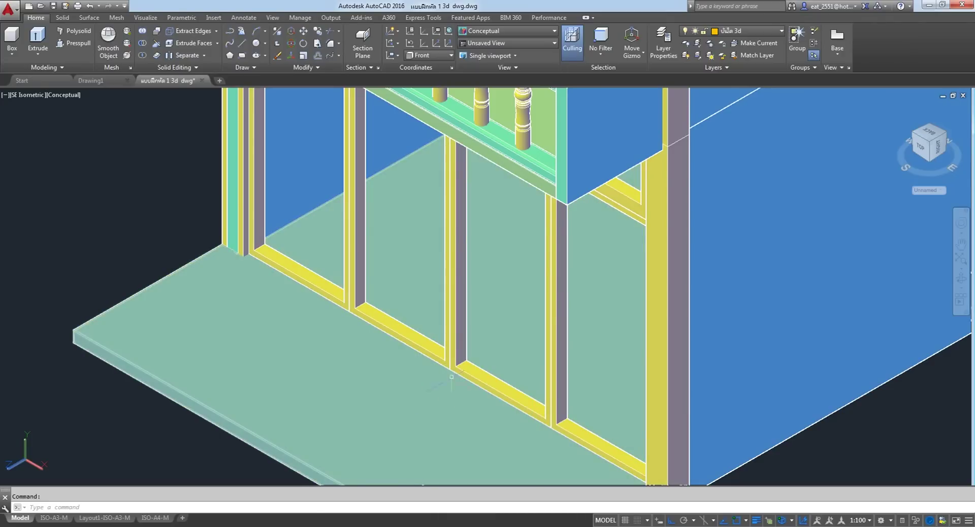
{"action": "middle_click_drag", "start_coordinate": [465, 350], "coordinate": [446, 395]}
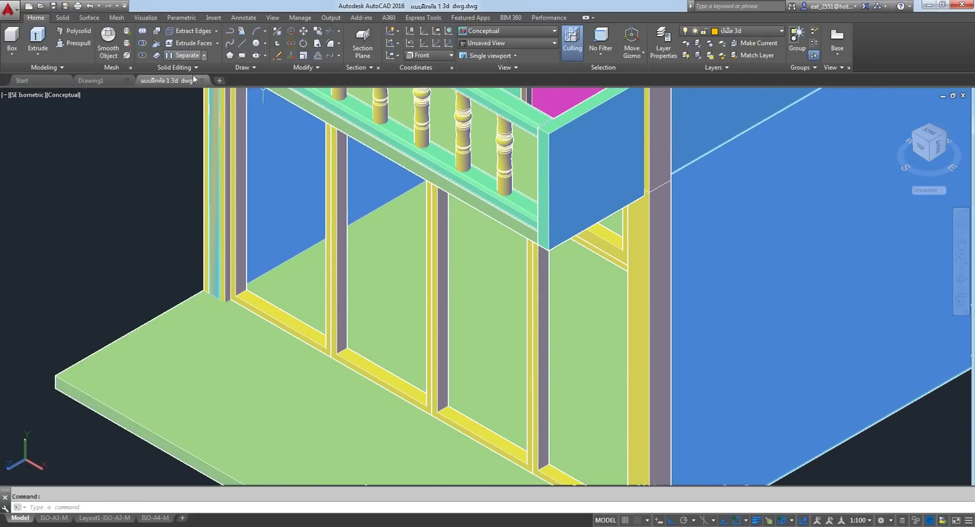
{"action": "left_click", "coordinate": [66, 44]}
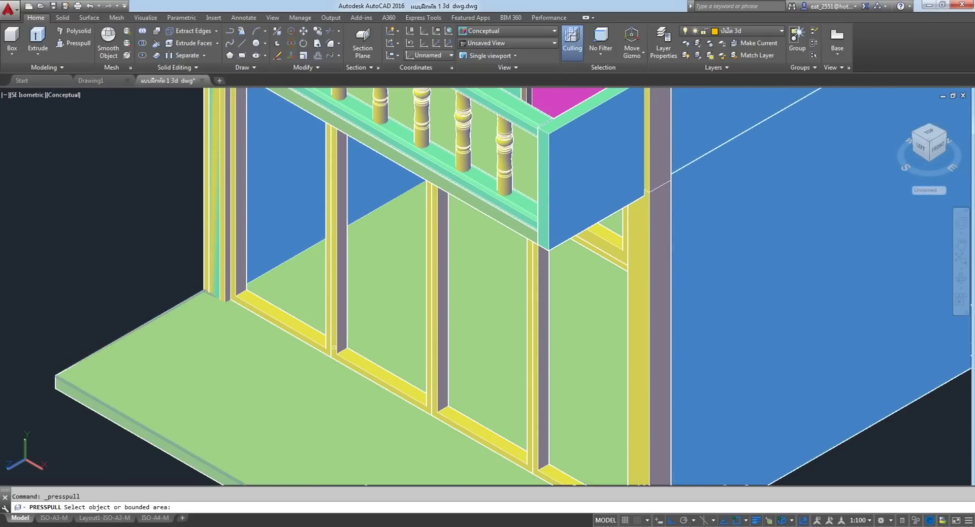
Press-pull both bounded areas in the door frames, opening the lower bays down to the floor.
{"action": "scroll", "coordinate": [333, 348], "scroll_direction": "up", "scroll_amount": 3}
{"action": "left_click", "coordinate": [416, 312]}
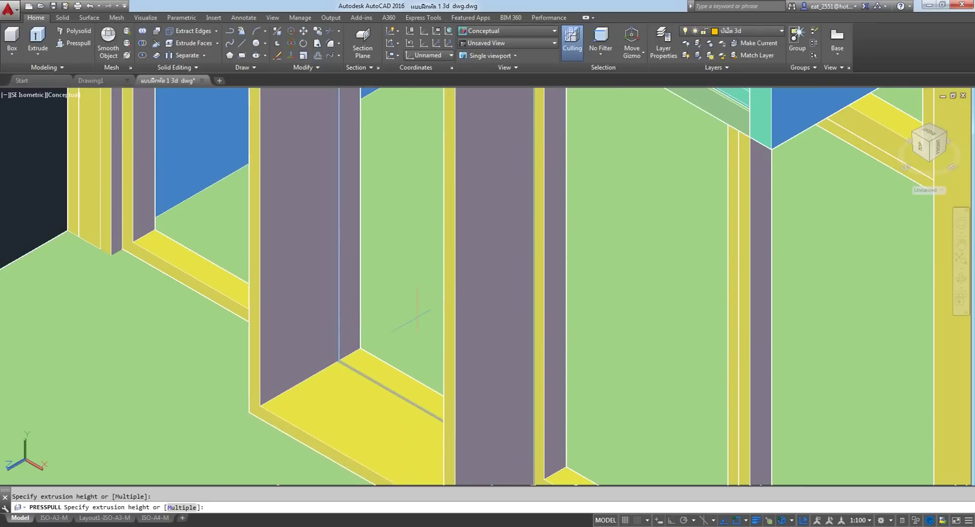
{"action": "scroll", "coordinate": [417, 312], "scroll_direction": "down", "scroll_amount": 5}
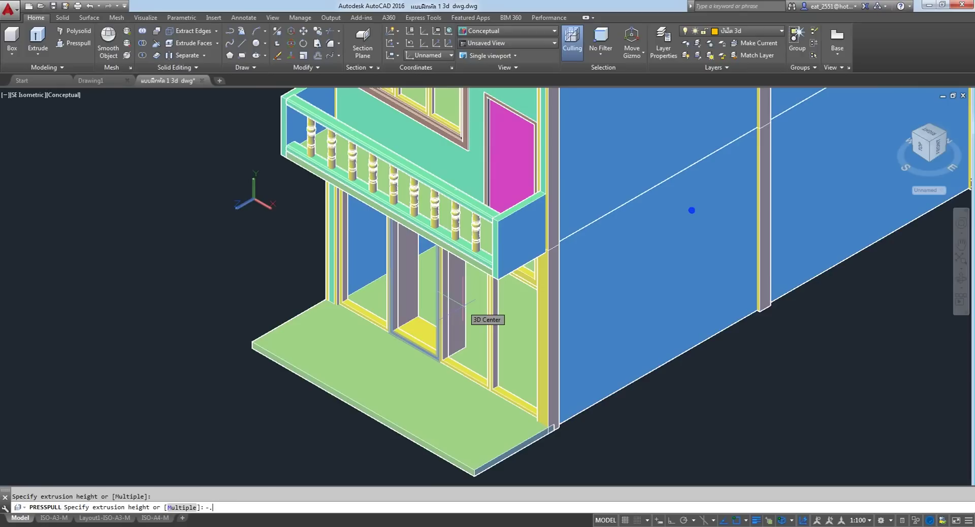
{"action": "key", "text": "Return"}
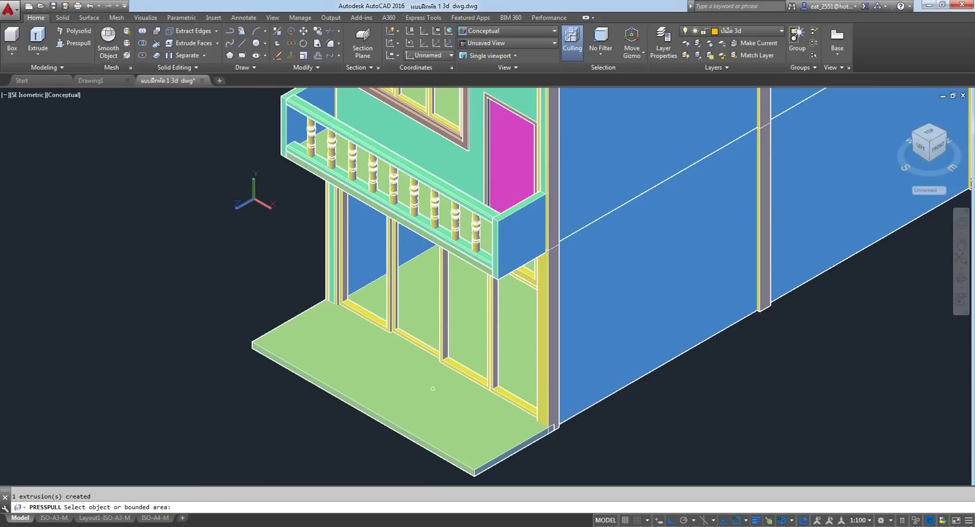
{"action": "scroll", "coordinate": [433, 388], "scroll_direction": "up", "scroll_amount": 5}
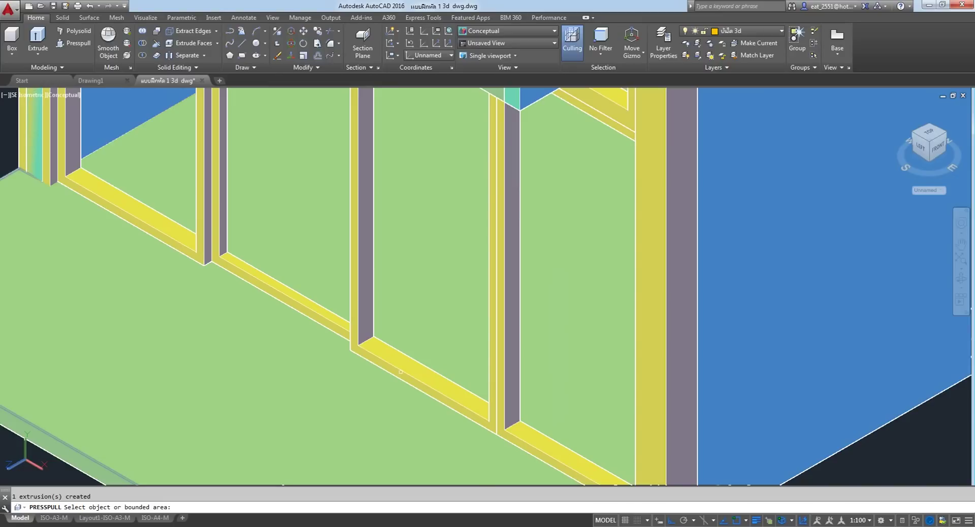
{"action": "scroll", "coordinate": [400, 372], "scroll_direction": "up", "scroll_amount": 4}
{"action": "left_click", "coordinate": [513, 295]}
{"action": "scroll", "coordinate": [513, 296], "scroll_direction": "up", "scroll_amount": 3}
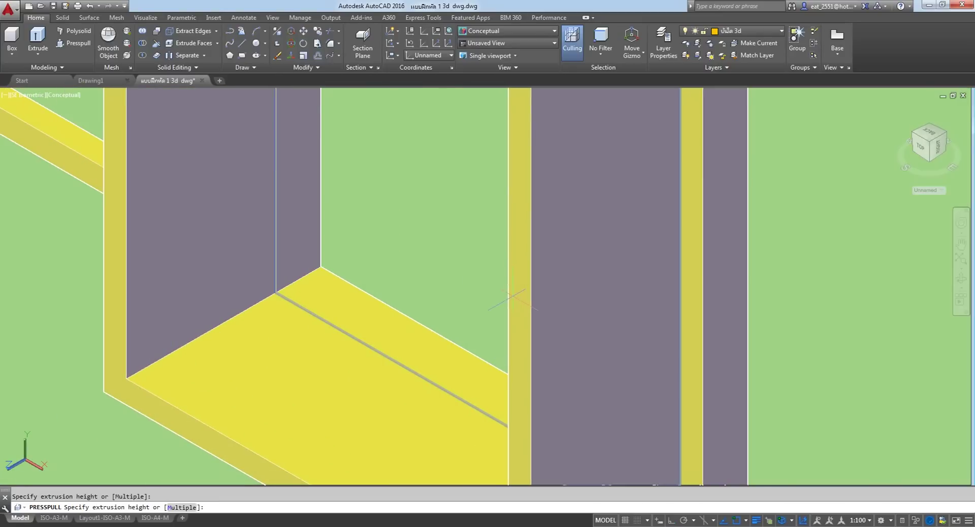
{"action": "scroll", "coordinate": [600, 294], "scroll_direction": "down", "scroll_amount": 5}
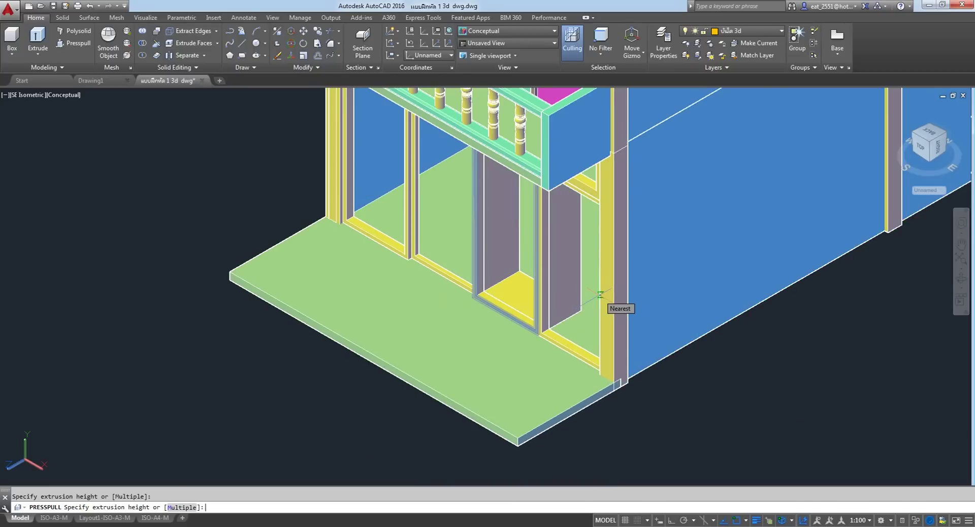
{"action": "type", "text": "-.05"}
{"action": "key", "text": "Return"}
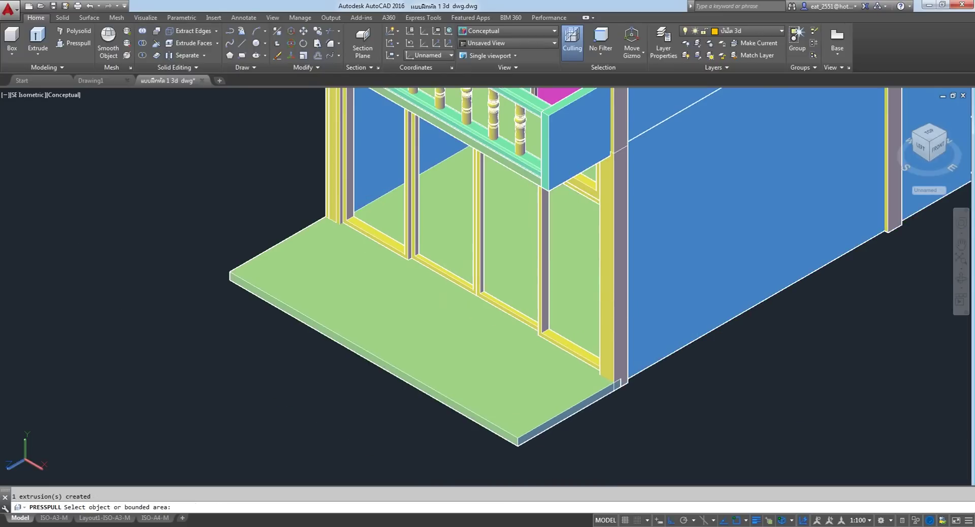
{"action": "scroll", "coordinate": [454, 245], "scroll_direction": "up", "scroll_amount": 3}
{"action": "key", "text": "Return"}
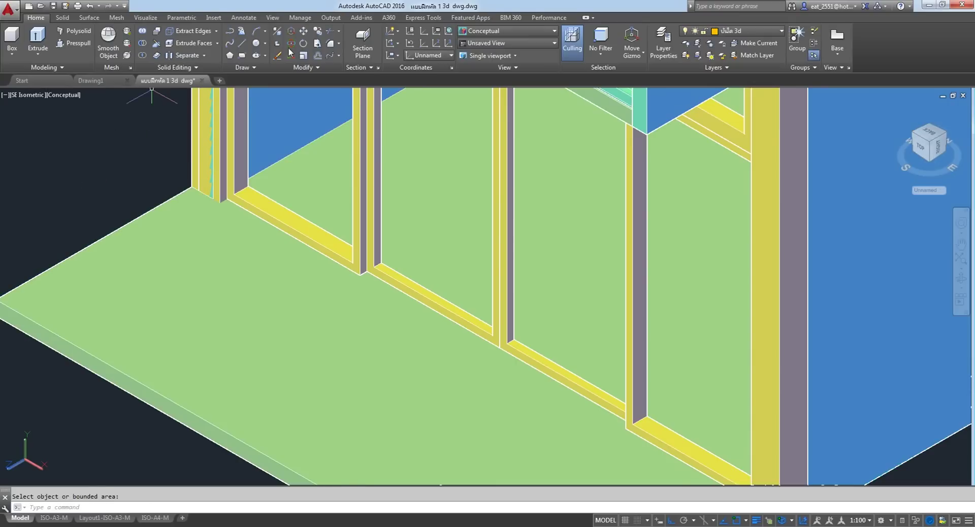
Shift both ground-floor door frames 0.05 units down so they sit flush in the opening.
{"action": "left_click", "coordinate": [313, 45]}
{"action": "left_click", "coordinate": [503, 346]}
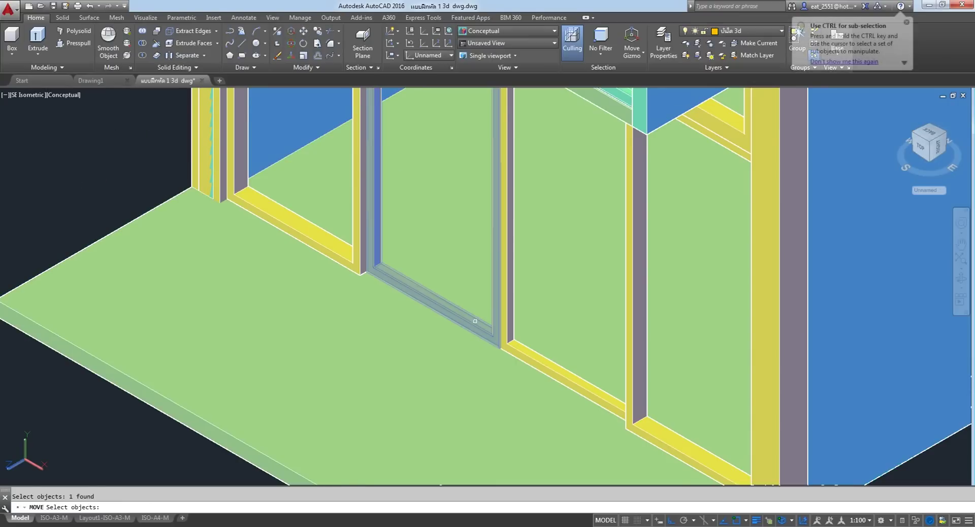
{"action": "left_click", "coordinate": [507, 348]}
{"action": "scroll", "coordinate": [507, 348], "scroll_direction": "down", "scroll_amount": 3}
{"action": "key", "text": "Return"}
{"action": "left_click", "coordinate": [146, 272]}
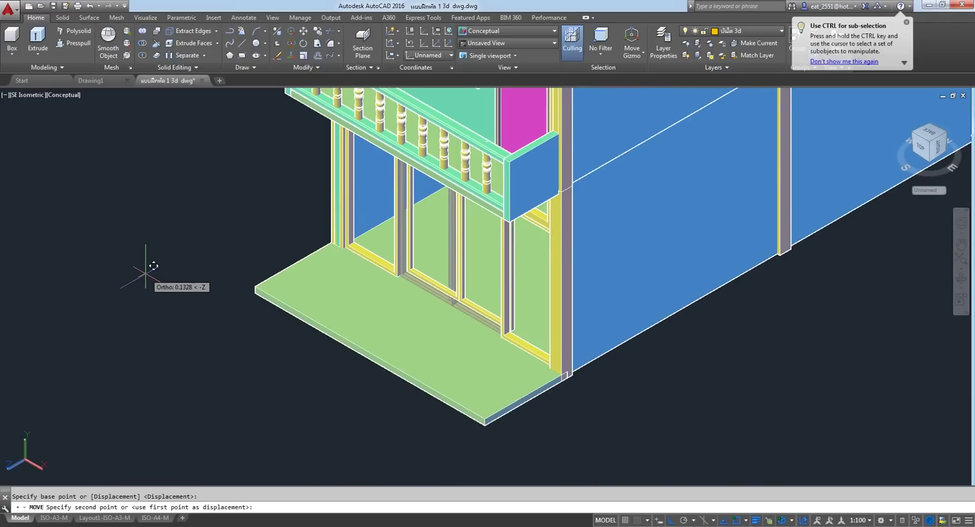
{"action": "type", "text": "5"}
{"action": "key", "text": "Return"}
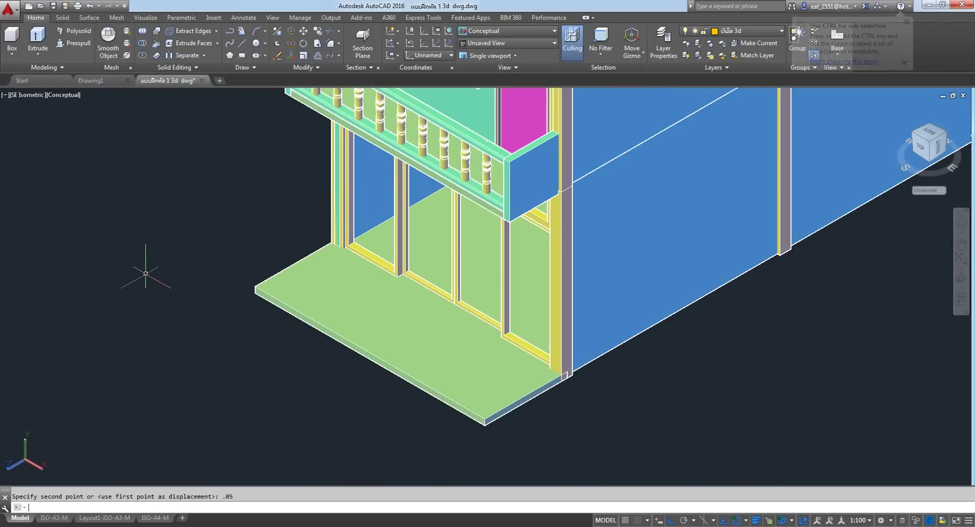
{"action": "scroll", "coordinate": [313, 228], "scroll_direction": "down", "scroll_amount": 8}
{"action": "scroll", "coordinate": [371, 229], "scroll_direction": "up", "scroll_amount": 8}
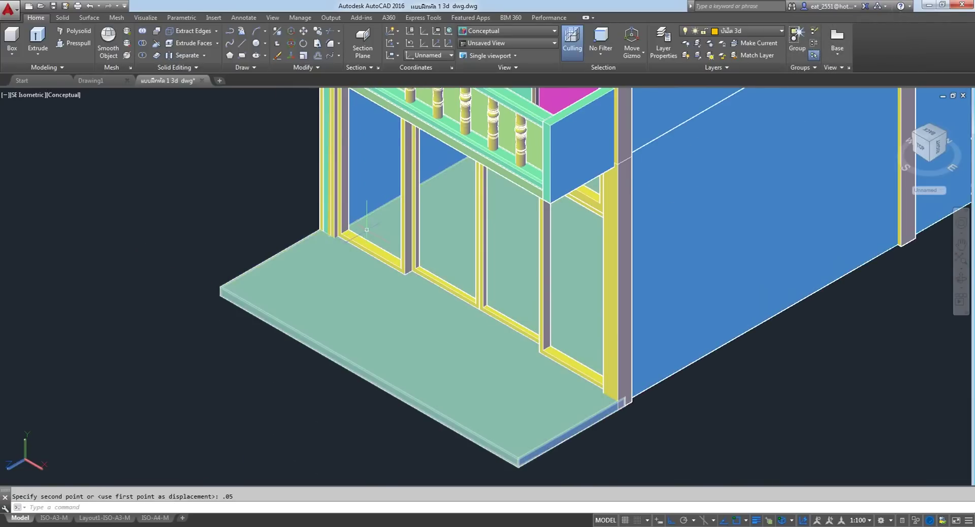
{"action": "scroll", "coordinate": [407, 268], "scroll_direction": "up", "scroll_amount": 2}
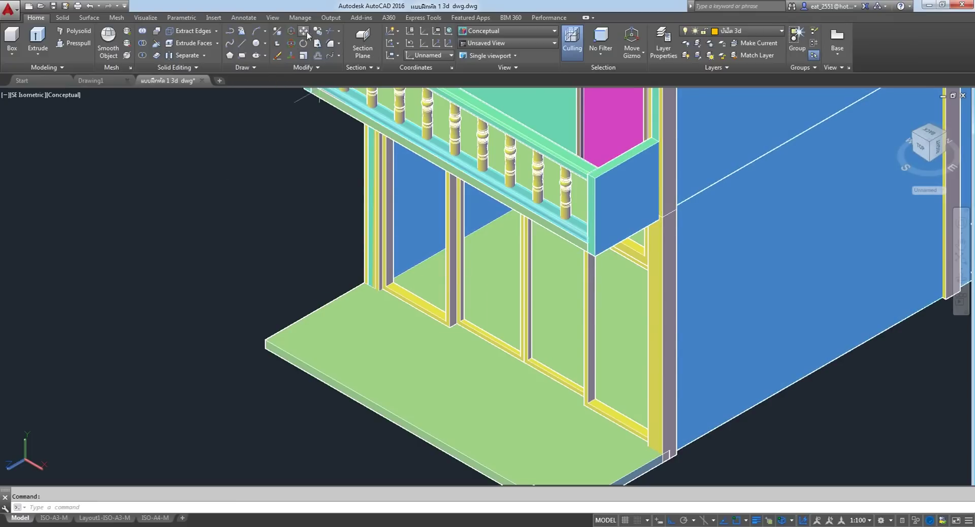
{"action": "left_click", "coordinate": [958, 279]}
Orbit to a front-left view of the ground-floor doors, then pan it into place.
{"action": "mouse_move", "coordinate": [528, 352]}
{"action": "left_mouse_down"}
{"action": "mouse_move", "coordinate": [635, 274]}
{"action": "mouse_move", "coordinate": [546, 277]}
{"action": "mouse_move", "coordinate": [534, 240]}
{"action": "mouse_move", "coordinate": [461, 274]}
{"action": "left_mouse_up"}
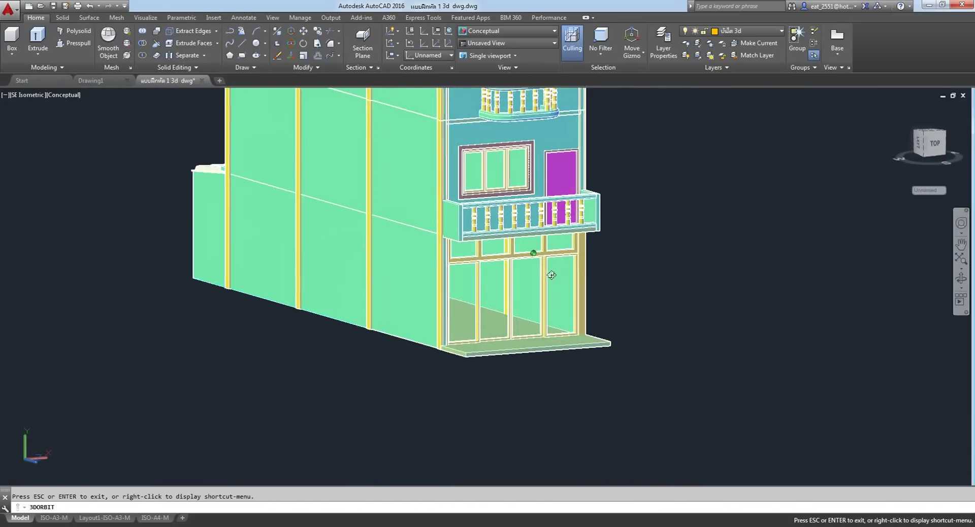
{"action": "left_click_drag", "start_coordinate": [461, 274], "coordinate": [540, 328]}
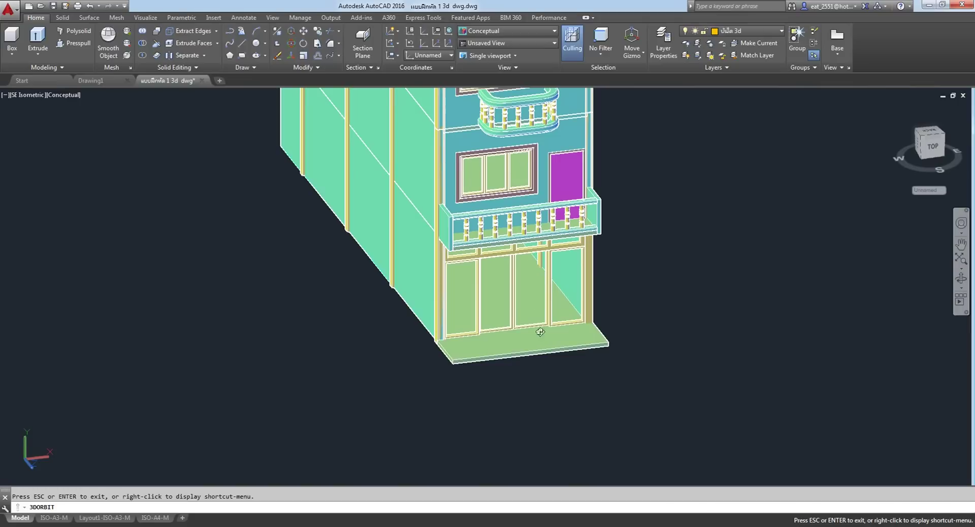
{"action": "scroll", "coordinate": [535, 354], "scroll_direction": "up", "scroll_amount": 3}
{"action": "right_click", "coordinate": [403, 329]}
{"action": "left_click", "coordinate": [411, 335]}
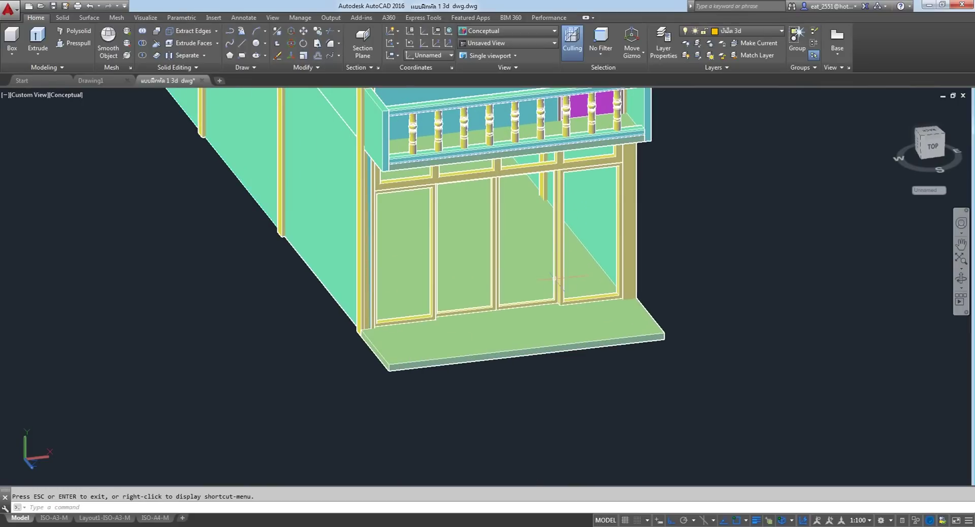
{"action": "middle_click_drag", "start_coordinate": [521, 158], "coordinate": [475, 217]}
{"action": "scroll", "coordinate": [477, 223], "scroll_direction": "up", "scroll_amount": 5}
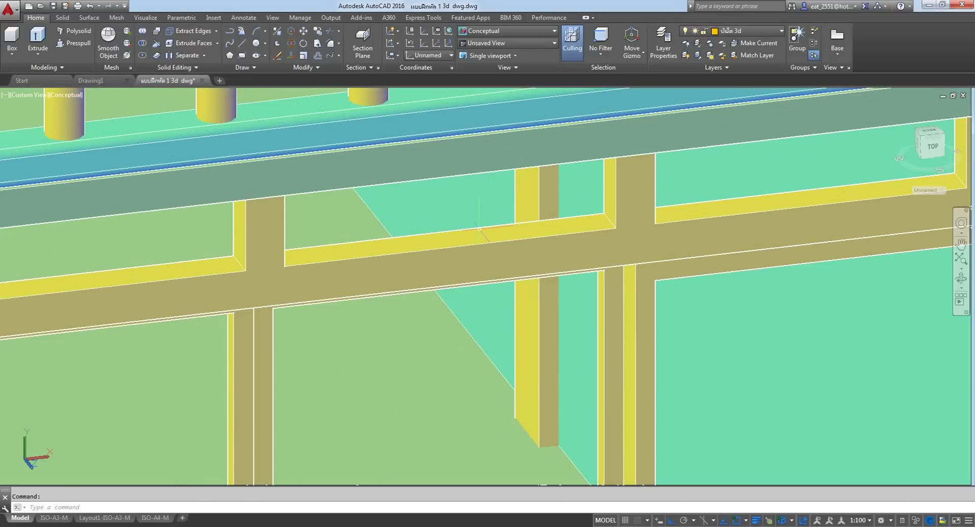
{"action": "scroll", "coordinate": [483, 254], "scroll_direction": "down", "scroll_amount": 6}
{"action": "scroll", "coordinate": [492, 294], "scroll_direction": "up", "scroll_amount": 4}
{"action": "scroll", "coordinate": [491, 295], "scroll_direction": "down", "scroll_amount": 5}
{"action": "scroll", "coordinate": [533, 401], "scroll_direction": "down", "scroll_amount": 1}
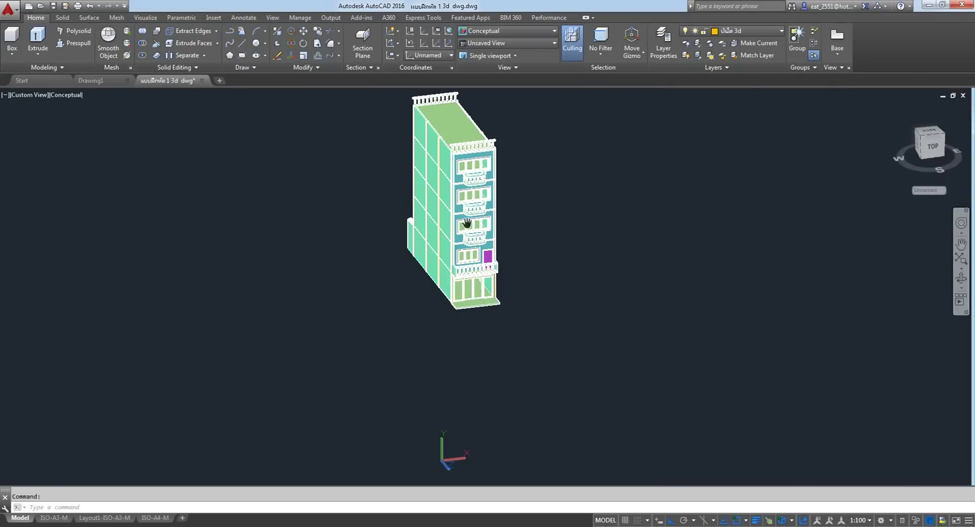
{"action": "scroll", "coordinate": [442, 203], "scroll_direction": "up", "scroll_amount": 2}
{"action": "scroll", "coordinate": [398, 174], "scroll_direction": "up", "scroll_amount": 5}
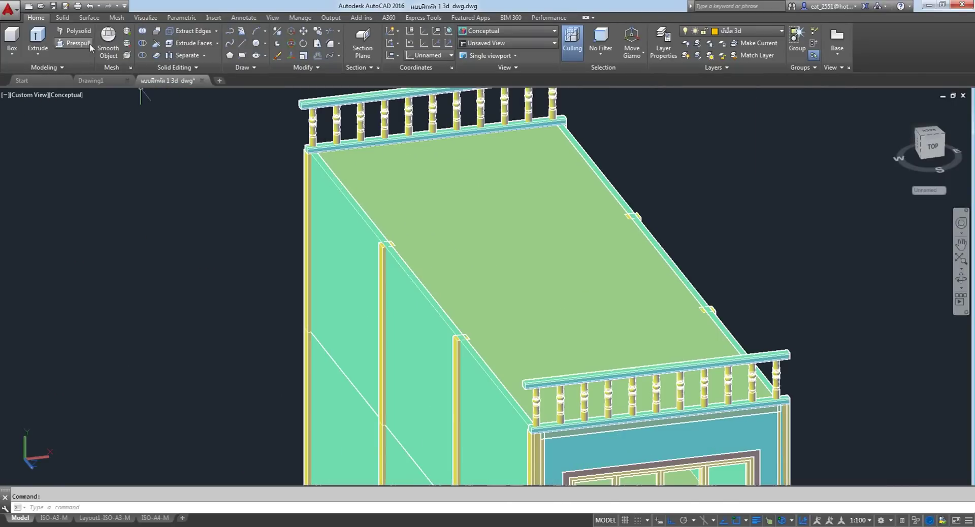
Save the drawing and pan the building to bring the roof parapet into view.
{"action": "left_click", "coordinate": [53, 6]}
{"action": "scroll", "coordinate": [593, 235], "scroll_direction": "down", "scroll_amount": 3}
{"action": "scroll", "coordinate": [183, 224], "scroll_direction": "down", "scroll_amount": 3}
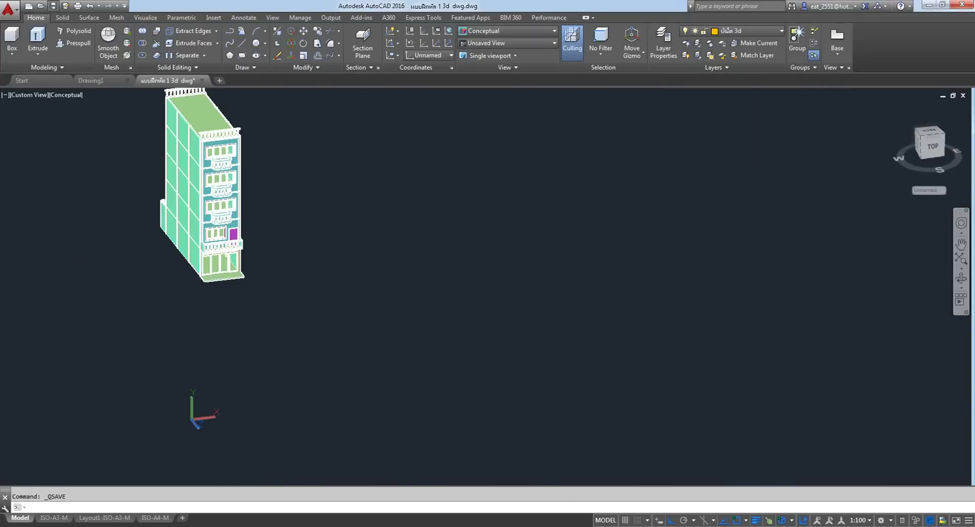
{"action": "scroll", "coordinate": [172, 234], "scroll_direction": "up", "scroll_amount": 5}
{"action": "scroll", "coordinate": [487, 254], "scroll_direction": "down", "scroll_amount": 3}
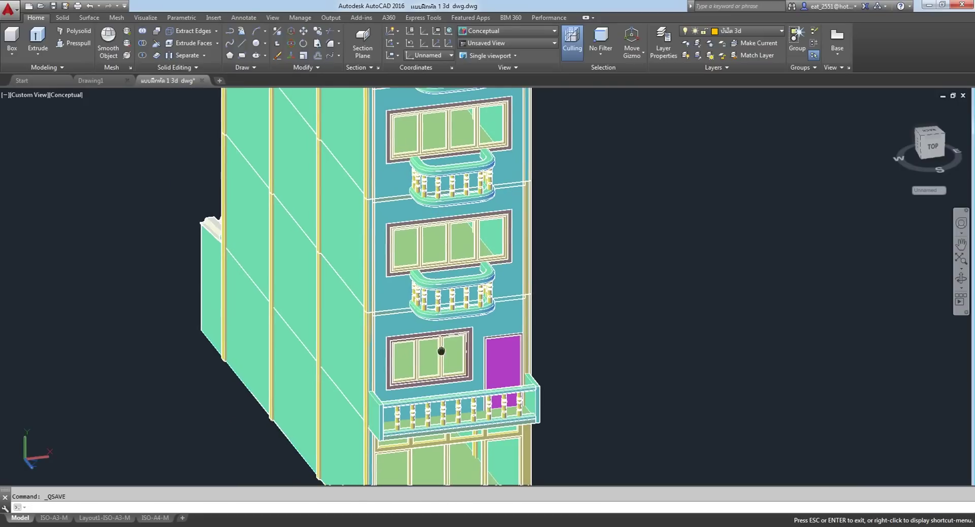
{"action": "middle_click_drag", "start_coordinate": [435, 197], "coordinate": [451, 283]}
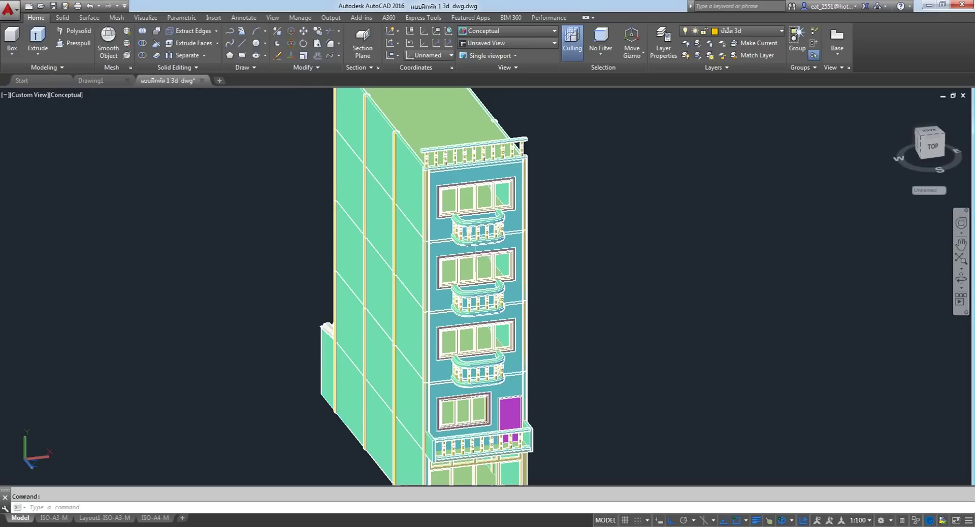
{"action": "mouse_move", "coordinate": [442, 371]}
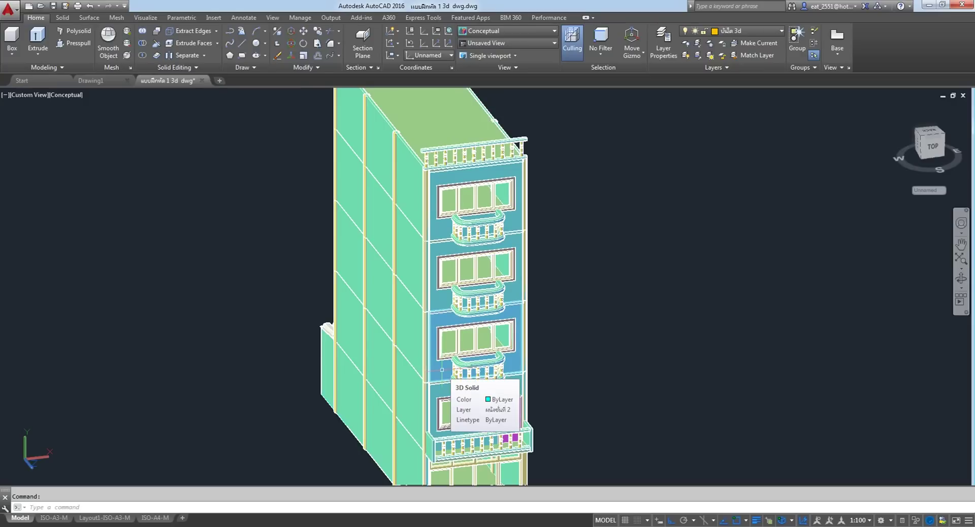
{"action": "scroll", "coordinate": [460, 327], "scroll_direction": "up", "scroll_amount": 5}
{"action": "scroll", "coordinate": [463, 244], "scroll_direction": "down", "scroll_amount": 6}
{"action": "scroll", "coordinate": [463, 244], "scroll_direction": "up", "scroll_amount": 3}
{"action": "scroll", "coordinate": [463, 244], "scroll_direction": "down", "scroll_amount": 2}
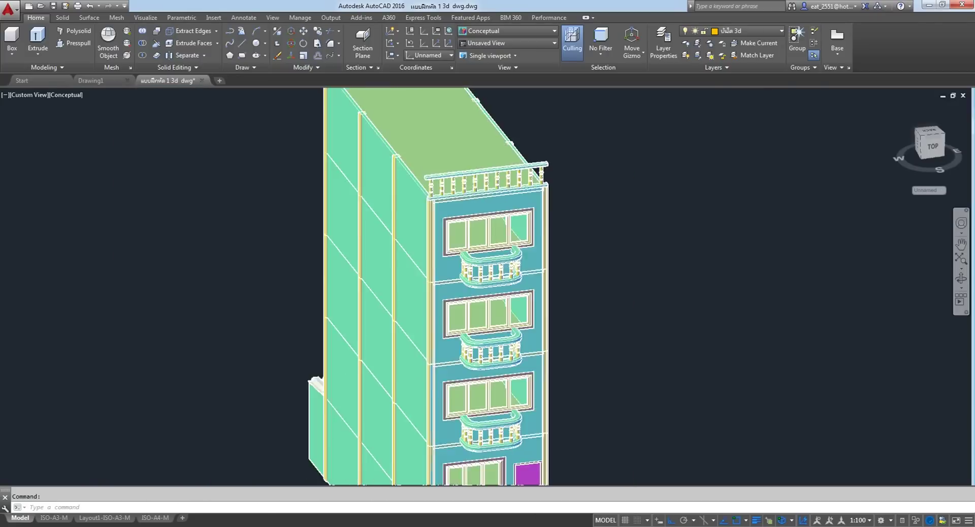
{"action": "scroll", "coordinate": [386, 417], "scroll_direction": "down", "scroll_amount": 3}
{"action": "scroll", "coordinate": [386, 417], "scroll_direction": "up", "scroll_amount": 3}
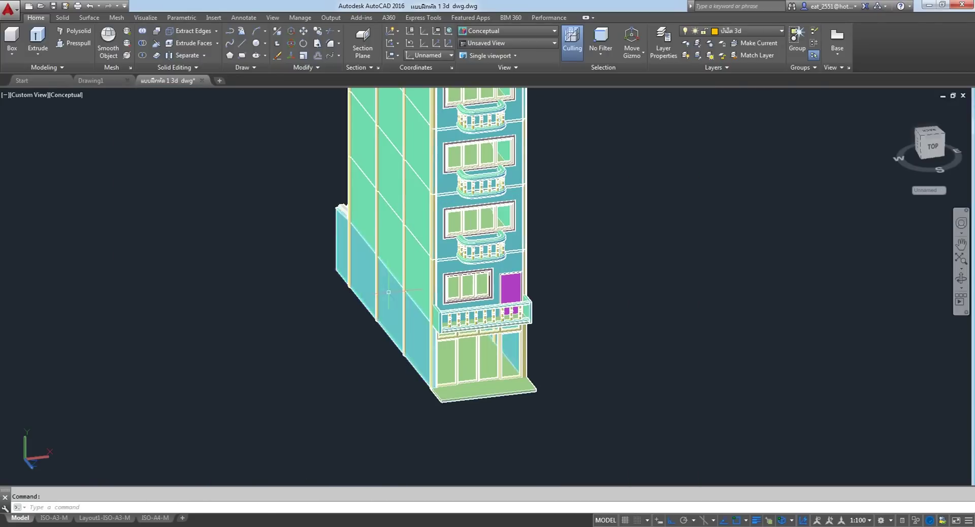
Orbit around the building to inspect its side elevations and front facade.
{"action": "left_click", "coordinate": [962, 278]}
{"action": "left_click_drag", "start_coordinate": [350, 331], "coordinate": [582, 303]}
{"action": "mouse_move", "coordinate": [380, 280]}
{"action": "left_mouse_down"}
{"action": "mouse_move", "coordinate": [633, 281]}
{"action": "mouse_move", "coordinate": [653, 335]}
{"action": "mouse_move", "coordinate": [649, 375]}
{"action": "mouse_move", "coordinate": [653, 331]}
{"action": "mouse_move", "coordinate": [702, 315]}
{"action": "left_mouse_up"}
{"action": "mouse_move", "coordinate": [355, 300]}
{"action": "left_mouse_down"}
{"action": "mouse_move", "coordinate": [428, 269]}
{"action": "mouse_move", "coordinate": [380, 296]}
{"action": "left_mouse_up"}
{"action": "mouse_move", "coordinate": [415, 363]}
{"action": "left_mouse_down"}
{"action": "mouse_move", "coordinate": [374, 418]}
{"action": "mouse_move", "coordinate": [333, 396]}
{"action": "mouse_move", "coordinate": [287, 405]}
{"action": "mouse_move", "coordinate": [429, 392]}
{"action": "mouse_move", "coordinate": [388, 409]}
{"action": "mouse_move", "coordinate": [346, 407]}
{"action": "mouse_move", "coordinate": [300, 374]}
{"action": "mouse_move", "coordinate": [322, 409]}
{"action": "mouse_move", "coordinate": [435, 410]}
{"action": "left_mouse_up"}
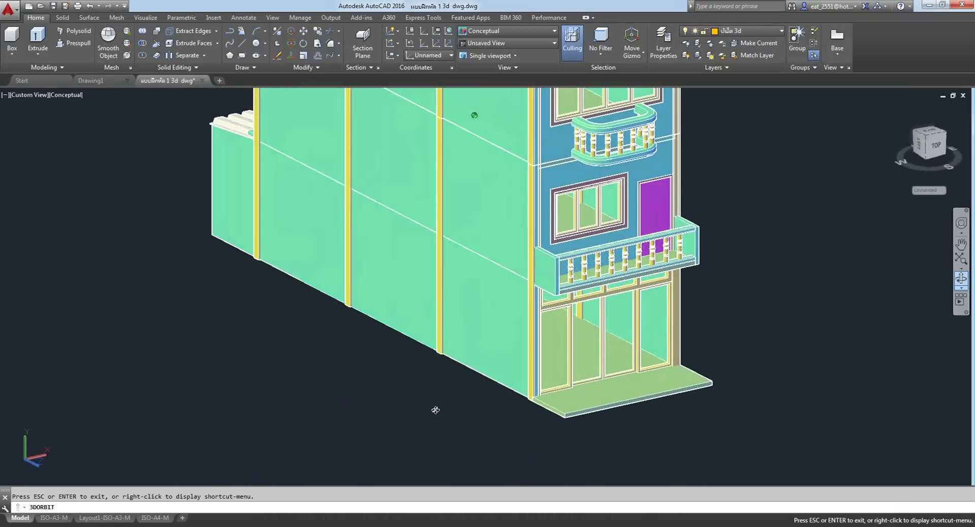
{"action": "right_click", "coordinate": [309, 339]}
{"action": "left_click", "coordinate": [330, 149]}
{"action": "scroll", "coordinate": [283, 211], "scroll_direction": "down", "scroll_amount": 3}
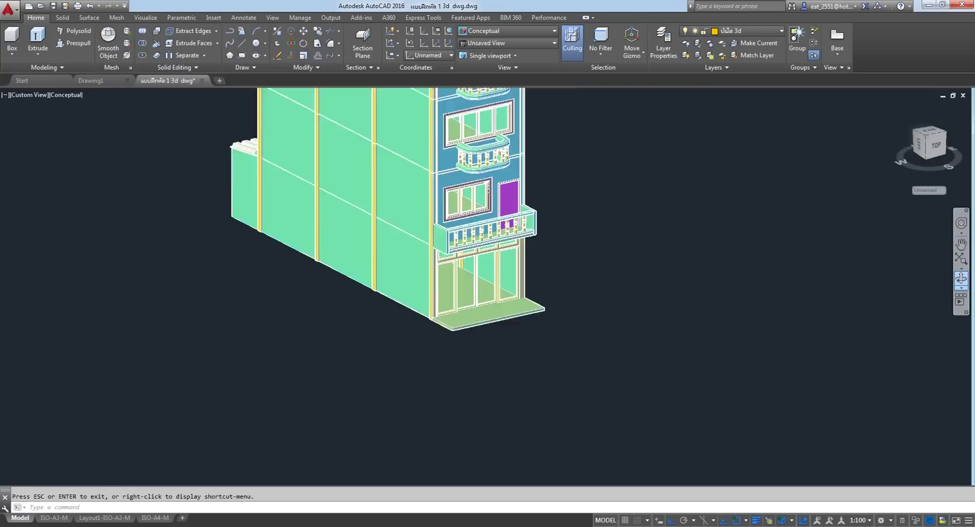
{"action": "scroll", "coordinate": [283, 211], "scroll_direction": "down", "scroll_amount": 3}
{"action": "scroll", "coordinate": [283, 211], "scroll_direction": "up", "scroll_amount": 2}
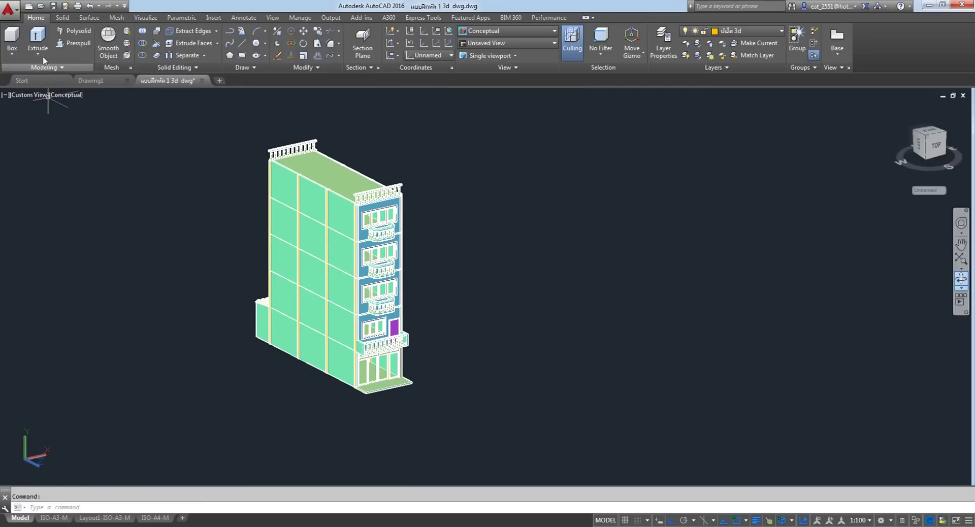
{"action": "scroll", "coordinate": [424, 268], "scroll_direction": "down", "scroll_amount": 3}
{"action": "scroll", "coordinate": [416, 260], "scroll_direction": "up", "scroll_amount": 3}
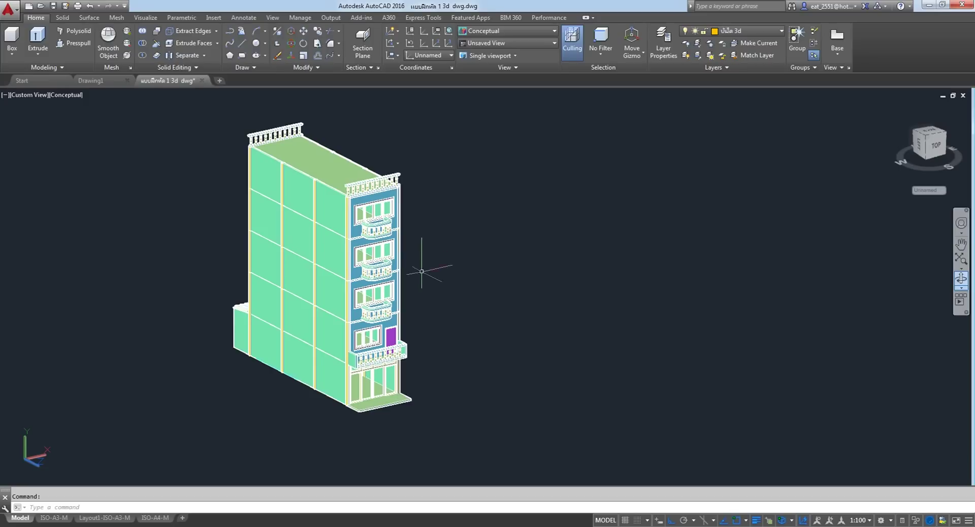
Switch the viewport to 2D Wireframe and Top view, then fit the whole unit on screen.
{"action": "left_click", "coordinate": [65, 93]}
{"action": "left_click", "coordinate": [92, 122]}
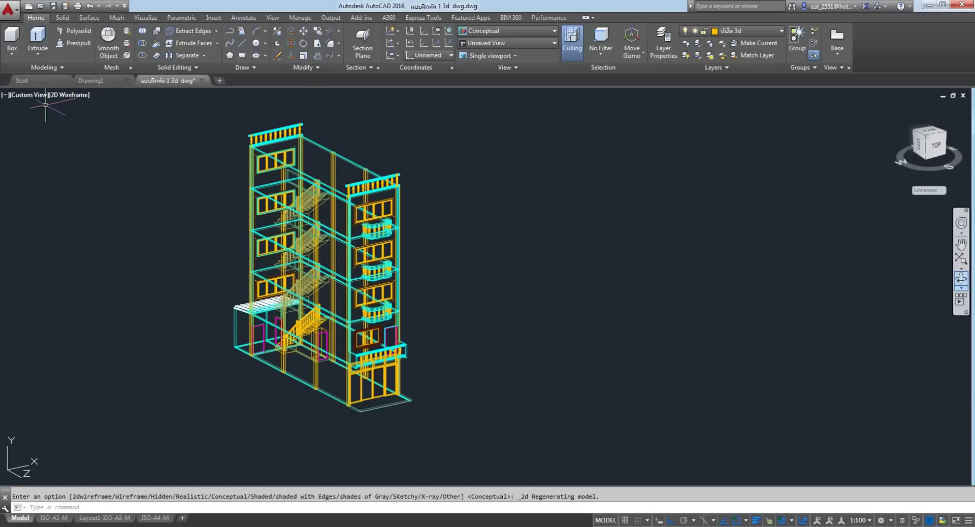
{"action": "left_click", "coordinate": [22, 91]}
{"action": "key", "text": "Escape"}
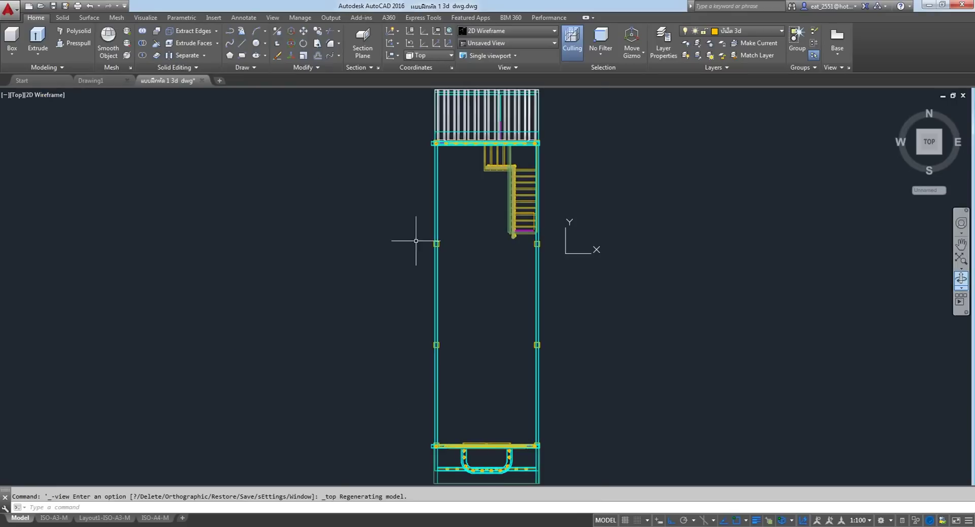
{"action": "scroll", "coordinate": [625, 375], "scroll_direction": "up", "scroll_amount": 5}
{"action": "scroll", "coordinate": [642, 315], "scroll_direction": "up", "scroll_amount": 3}
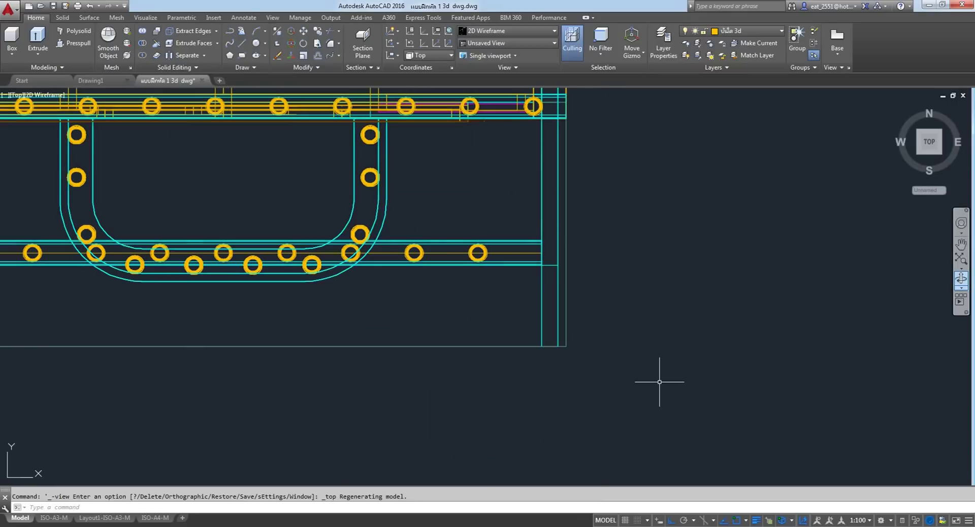
{"action": "scroll", "coordinate": [601, 202], "scroll_direction": "up", "scroll_amount": 1}
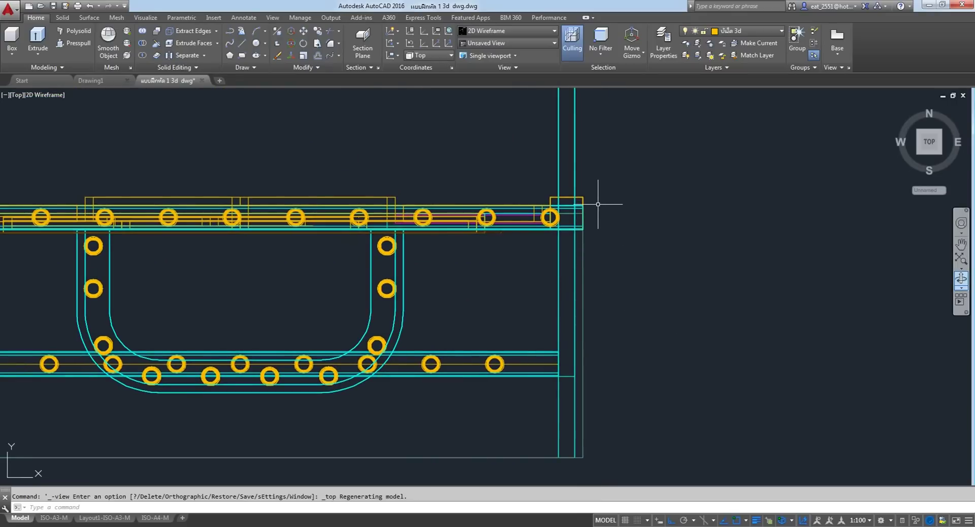
{"action": "scroll", "coordinate": [594, 209], "scroll_direction": "down", "scroll_amount": 5}
{"action": "scroll", "coordinate": [597, 209], "scroll_direction": "down", "scroll_amount": 2}
{"action": "mouse_move", "coordinate": [598, 209]}
{"action": "middle_mouse_down"}
{"action": "mouse_move", "coordinate": [523, 326]}
{"action": "mouse_move", "coordinate": [493, 320]}
{"action": "middle_mouse_up"}
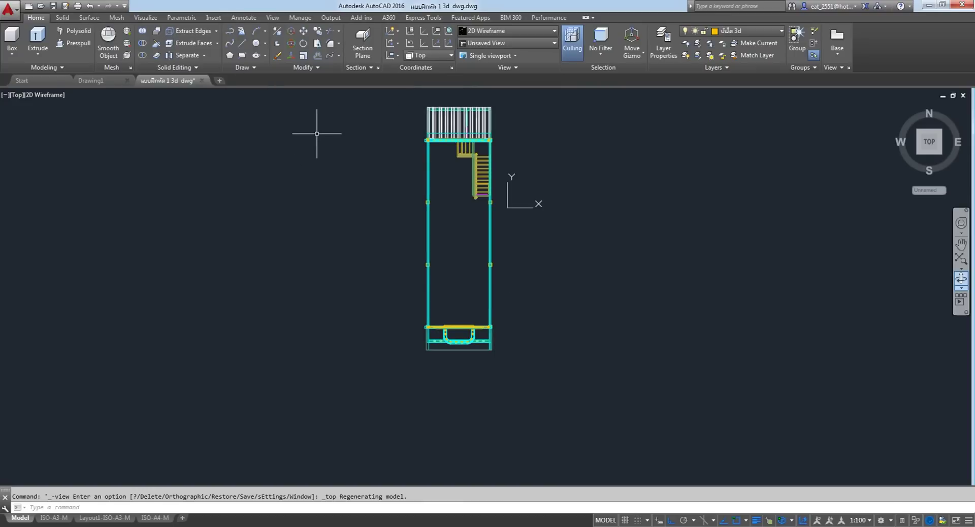
{"action": "left_click", "coordinate": [313, 68]}
Start Mirror and window-select the whole townhouse unit.
{"action": "left_click", "coordinate": [329, 82]}
{"action": "left_click", "coordinate": [398, 106]}
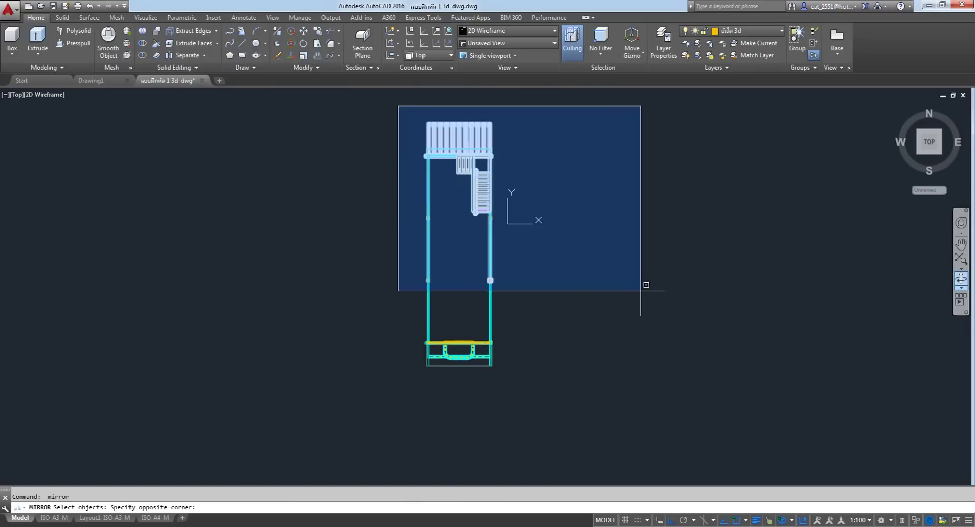
{"action": "left_click", "coordinate": [532, 409]}
{"action": "key", "text": "Return"}
{"action": "scroll", "coordinate": [468, 392], "scroll_direction": "up", "scroll_amount": 6}
{"action": "scroll", "coordinate": [507, 290], "scroll_direction": "up", "scroll_amount": 2}
{"action": "scroll", "coordinate": [505, 136], "scroll_direction": "up", "scroll_amount": 6}
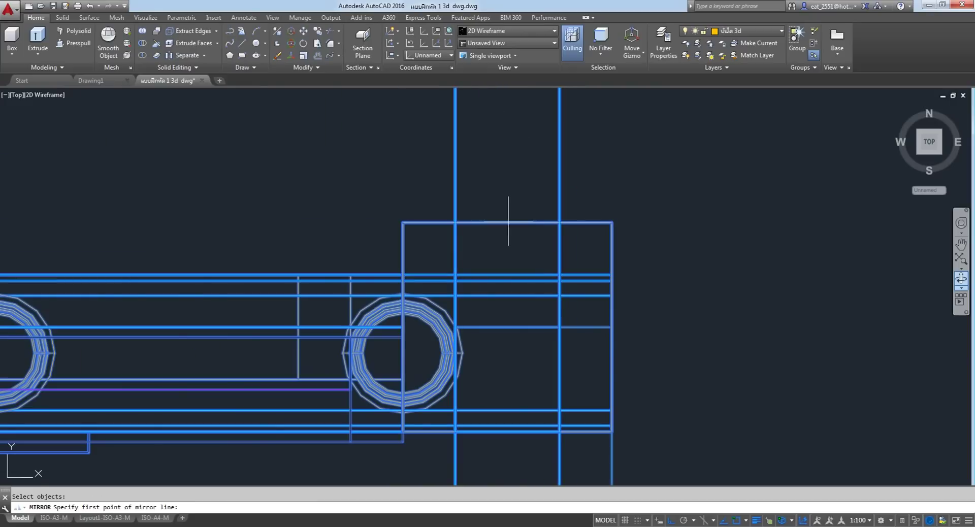
{"action": "scroll", "coordinate": [496, 233], "scroll_direction": "down", "scroll_amount": 6}
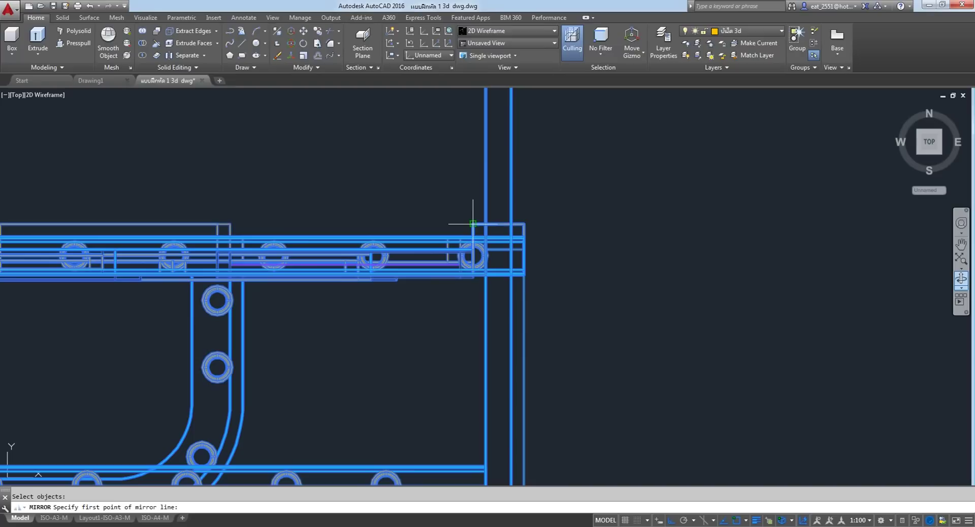
Mirror it about a vertical line through the right wall corner, keeping the original.
{"action": "left_click", "coordinate": [499, 224]}
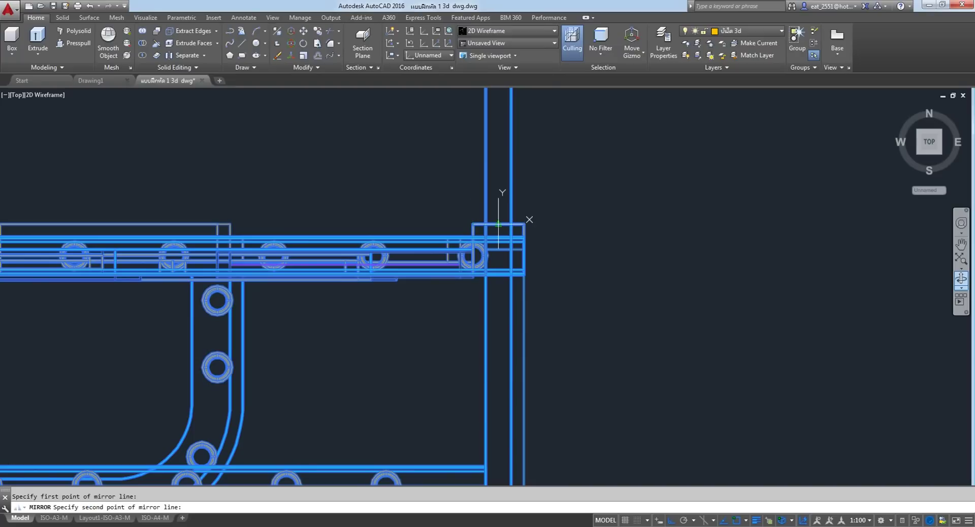
{"action": "scroll", "coordinate": [529, 253], "scroll_direction": "down", "scroll_amount": 2}
{"action": "scroll", "coordinate": [531, 284], "scroll_direction": "down", "scroll_amount": 2}
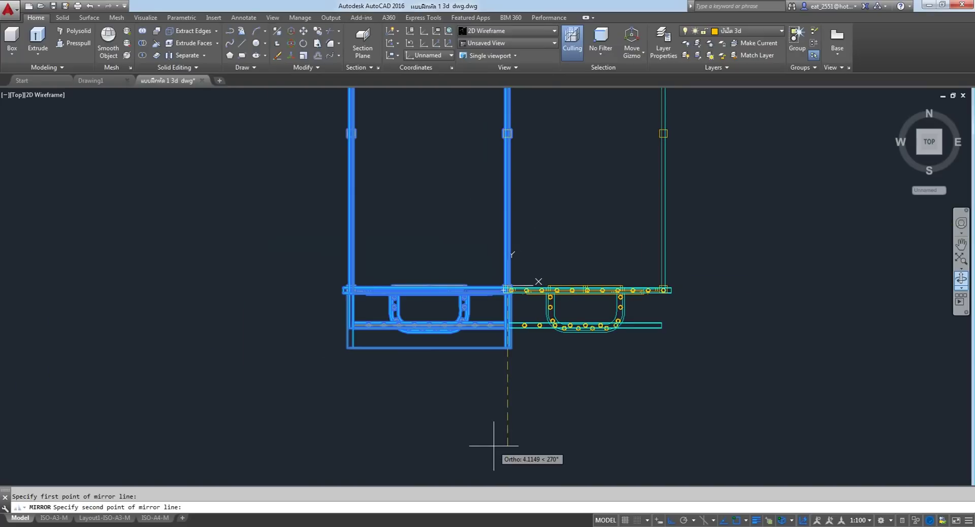
{"action": "left_click", "coordinate": [494, 446]}
{"action": "right_click", "coordinate": [494, 446]}
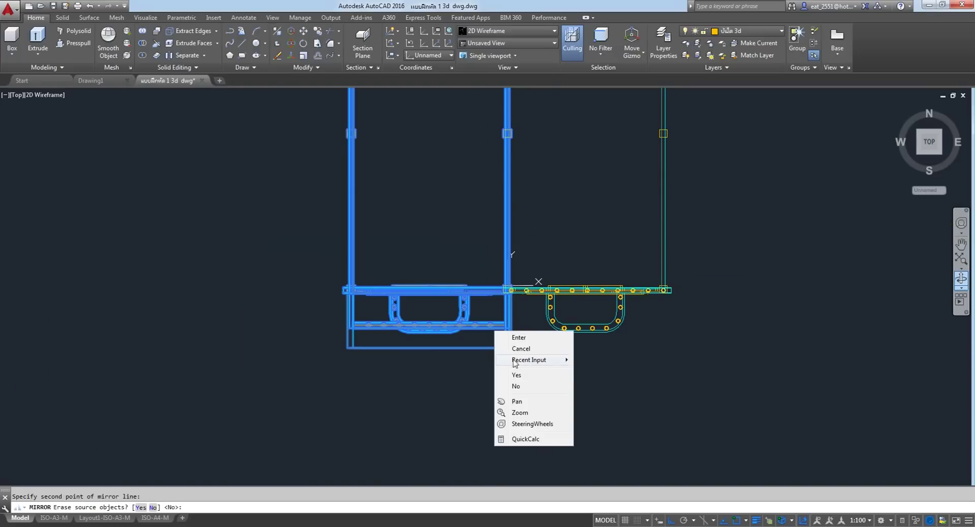
{"action": "left_click", "coordinate": [518, 338]}
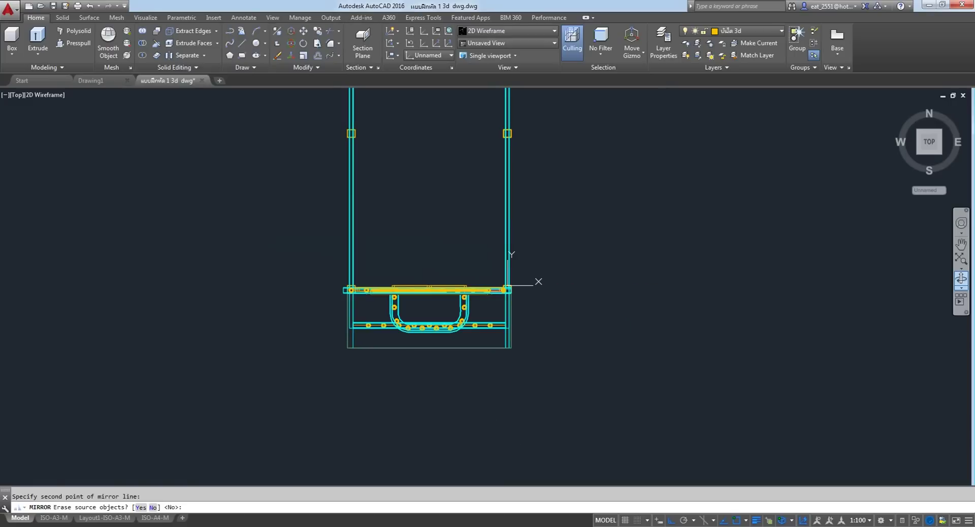
{"action": "key", "text": "Return"}
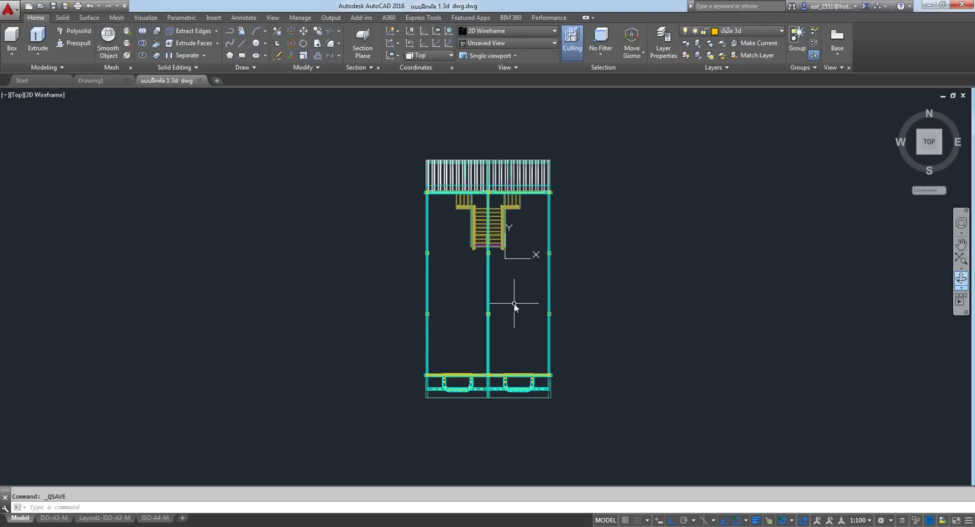
Zoom in and out to check the two-unit plan.
{"action": "scroll", "coordinate": [503, 258], "scroll_direction": "up", "scroll_amount": 4}
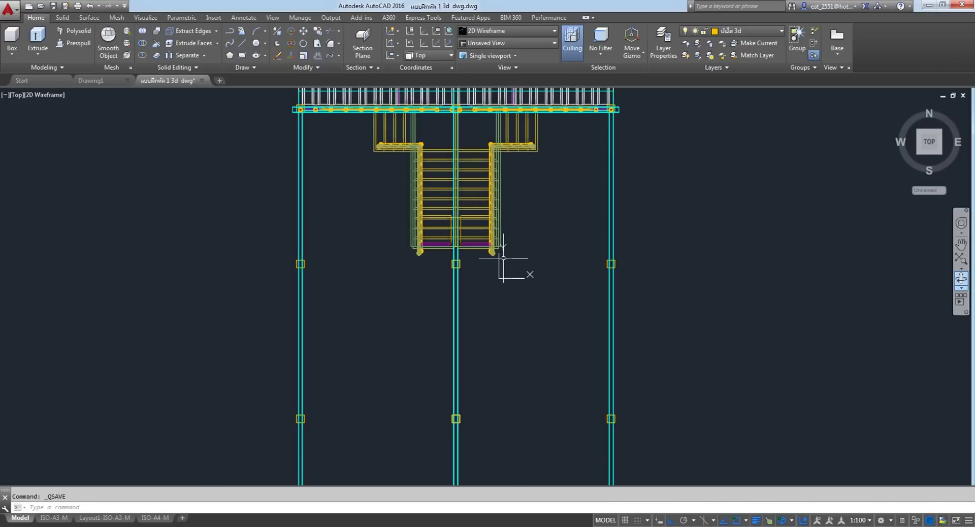
{"action": "scroll", "coordinate": [502, 258], "scroll_direction": "down", "scroll_amount": 6}
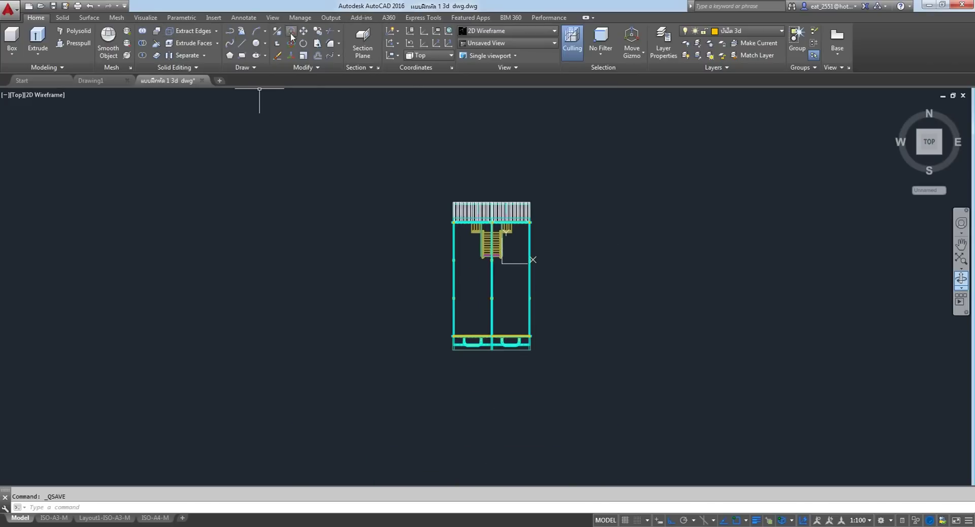
Start Mirror and crossing-window select both townhouse units.
{"action": "right_click", "coordinate": [316, 203]}
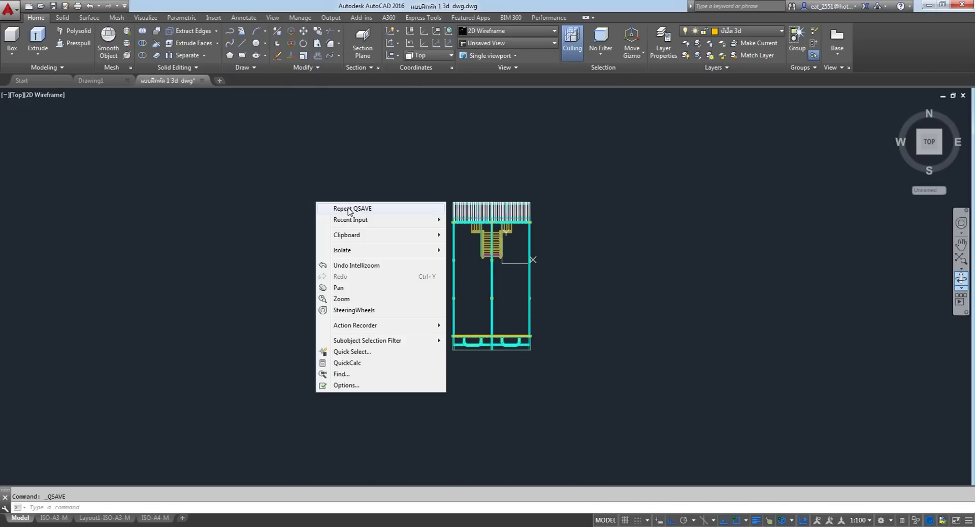
{"action": "left_click", "coordinate": [289, 170]}
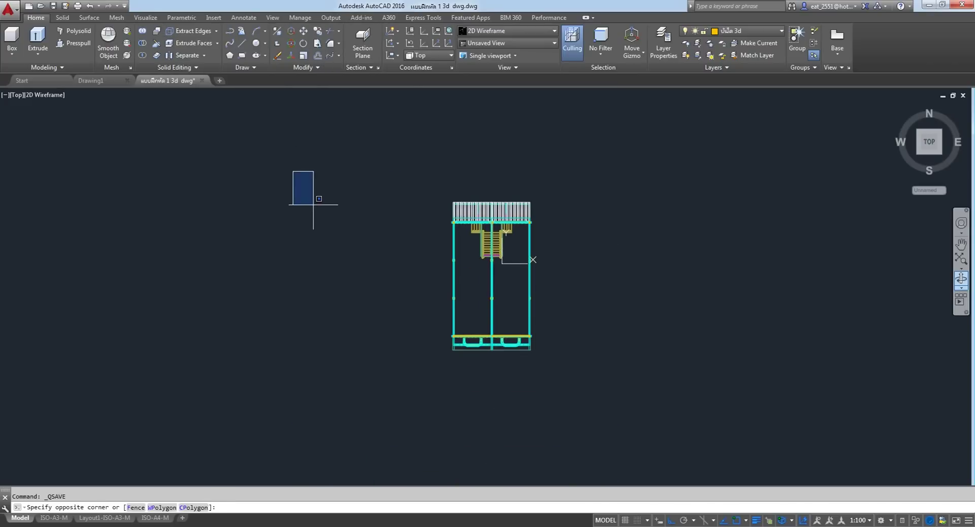
{"action": "left_click", "coordinate": [303, 67]}
{"action": "left_click", "coordinate": [328, 80]}
{"action": "left_click", "coordinate": [577, 163]}
{"action": "left_click", "coordinate": [337, 398]}
{"action": "key", "text": "Return"}
{"action": "scroll", "coordinate": [492, 239], "scroll_direction": "up", "scroll_amount": 10}
{"action": "scroll", "coordinate": [393, 125], "scroll_direction": "up", "scroll_amount": 2}
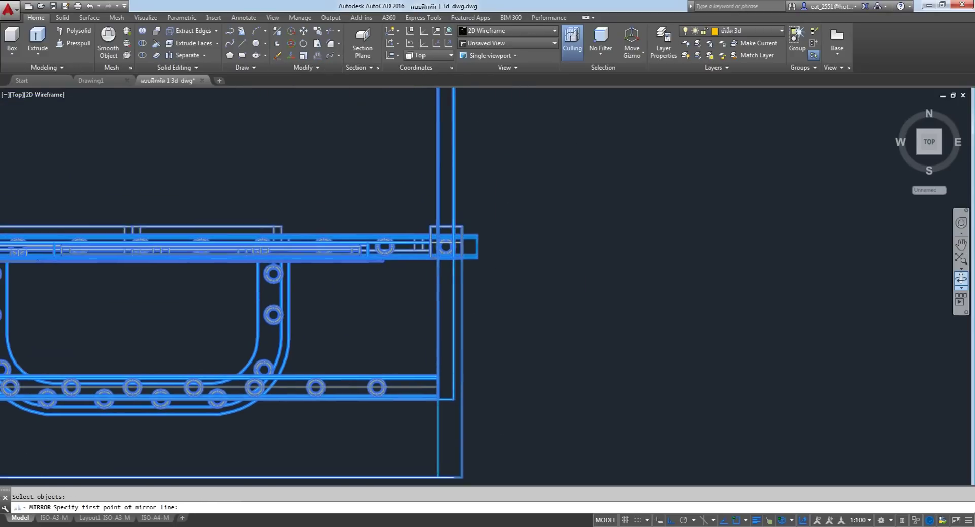
{"action": "scroll", "coordinate": [418, 227], "scroll_direction": "up", "scroll_amount": 3}
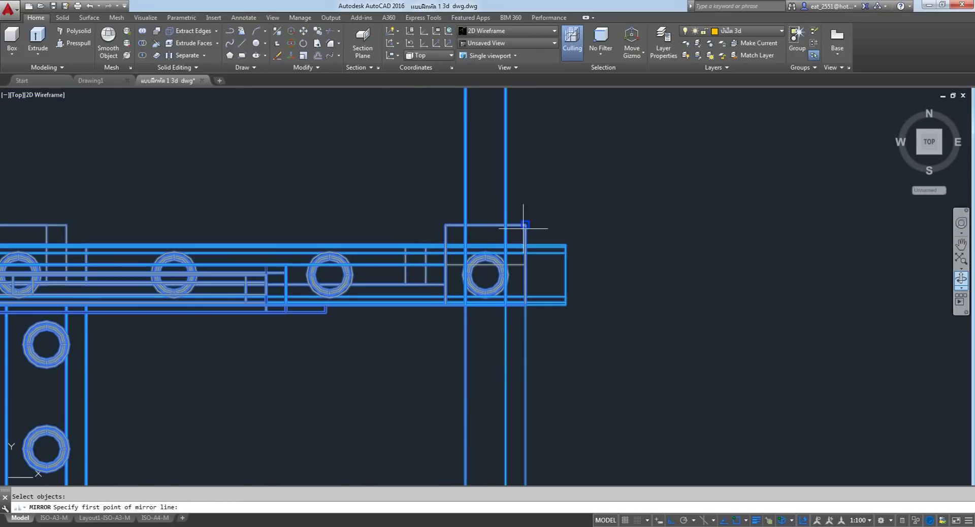
Mirror them about a vertical line through the right wall, keeping the originals.
{"action": "left_click", "coordinate": [485, 225]}
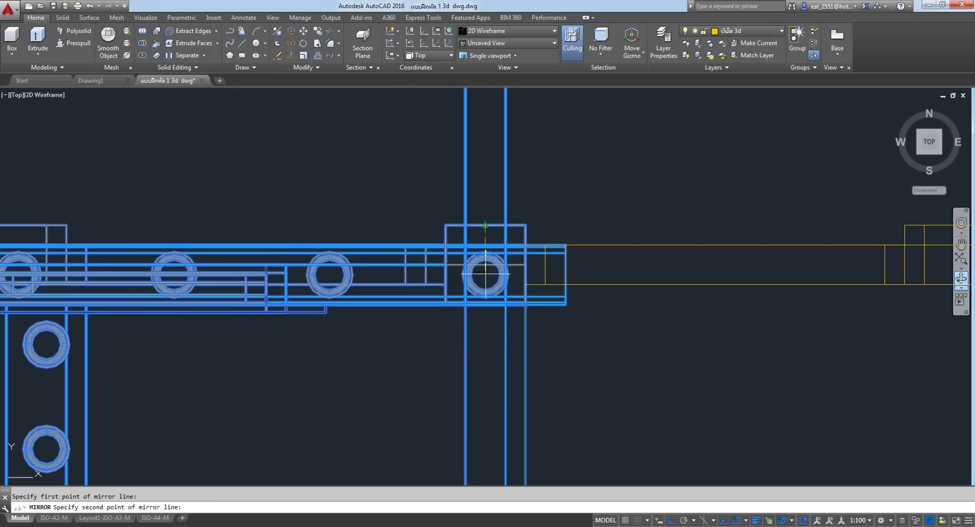
{"action": "scroll", "coordinate": [485, 274], "scroll_direction": "down", "scroll_amount": 5}
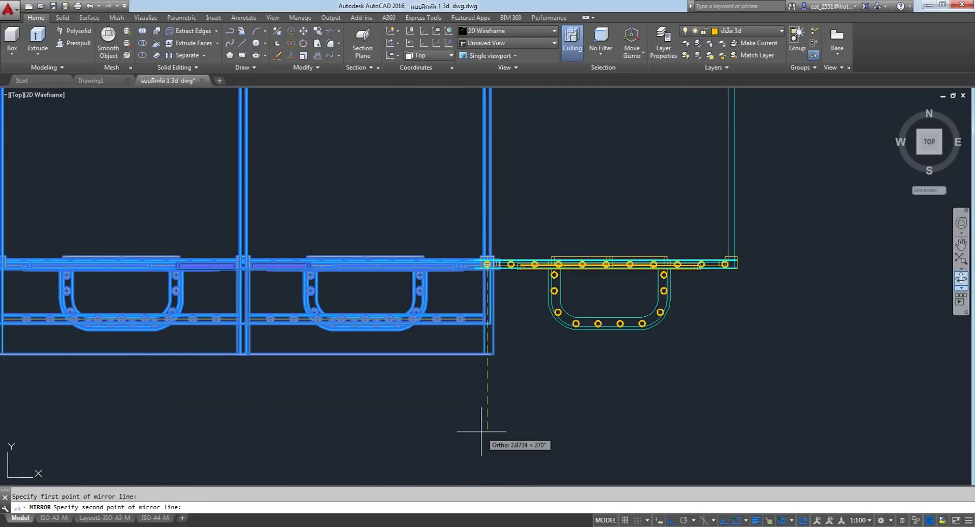
{"action": "left_click", "coordinate": [481, 431]}
{"action": "right_click", "coordinate": [482, 317]}
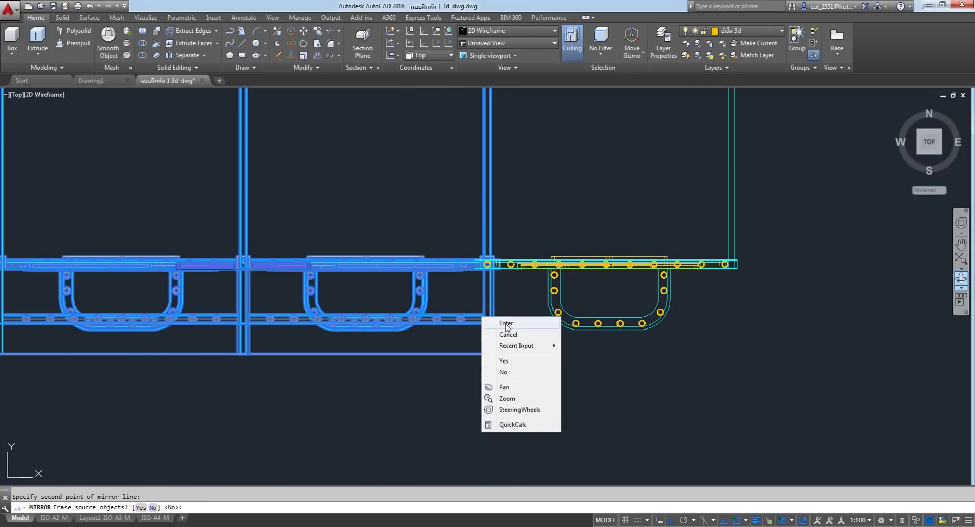
{"action": "left_click", "coordinate": [505, 324]}
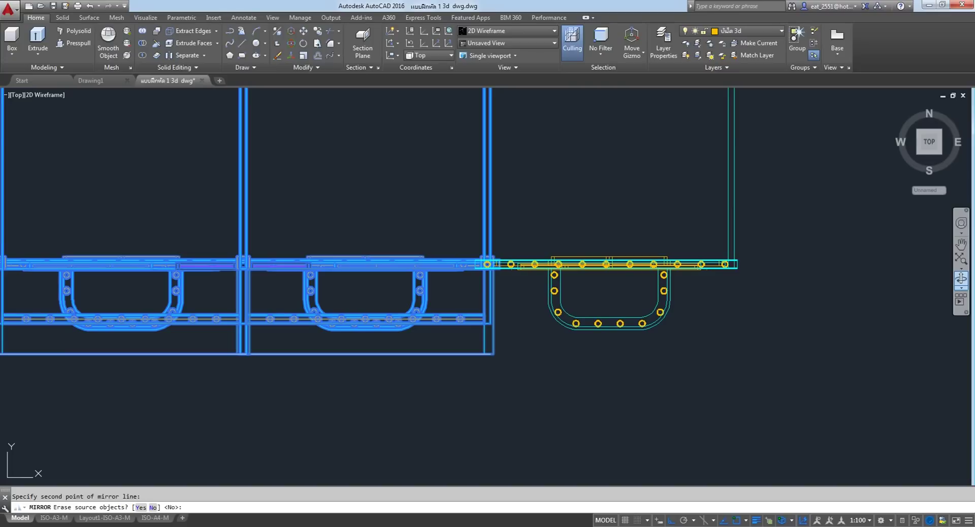
{"action": "key", "text": "Return"}
{"action": "scroll", "coordinate": [600, 244], "scroll_direction": "down", "scroll_amount": 3}
Window-select the left bay of the railing plan, including its post circle.
{"action": "scroll", "coordinate": [589, 213], "scroll_direction": "down", "scroll_amount": 2}
{"action": "middle_click_drag", "start_coordinate": [583, 201], "coordinate": [516, 303]}
{"action": "scroll", "coordinate": [518, 243], "scroll_direction": "up", "scroll_amount": 2}
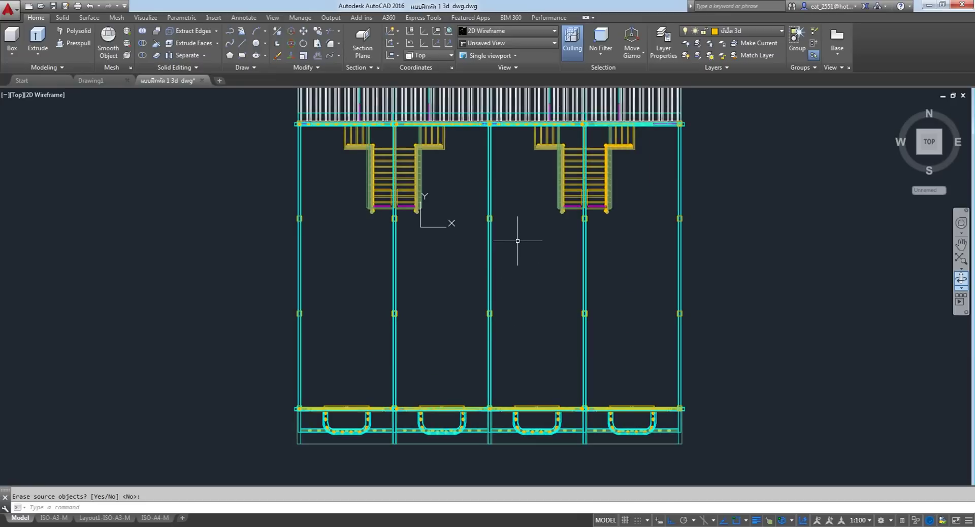
{"action": "middle_click_drag", "start_coordinate": [517, 233], "coordinate": [516, 228]}
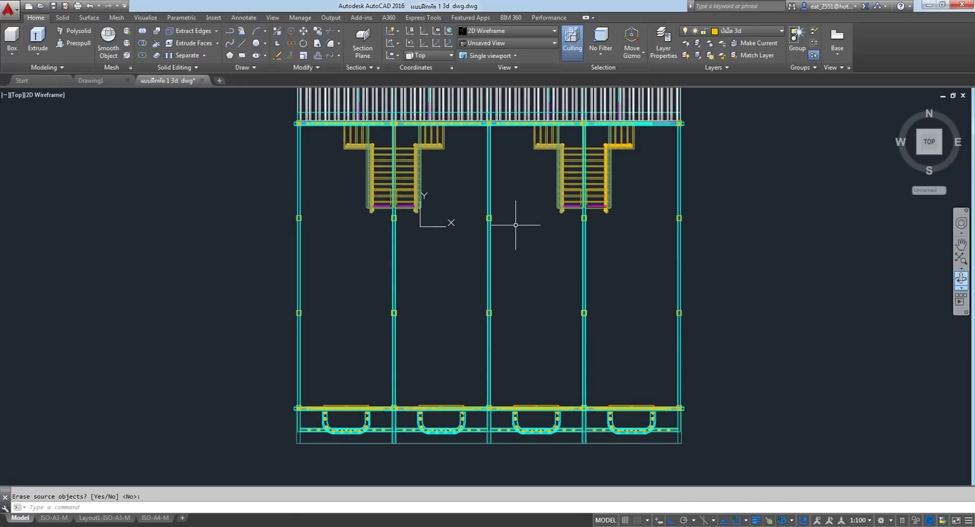
{"action": "scroll", "coordinate": [515, 225], "scroll_direction": "down", "scroll_amount": 2}
{"action": "middle_click_drag", "start_coordinate": [473, 219], "coordinate": [470, 234]}
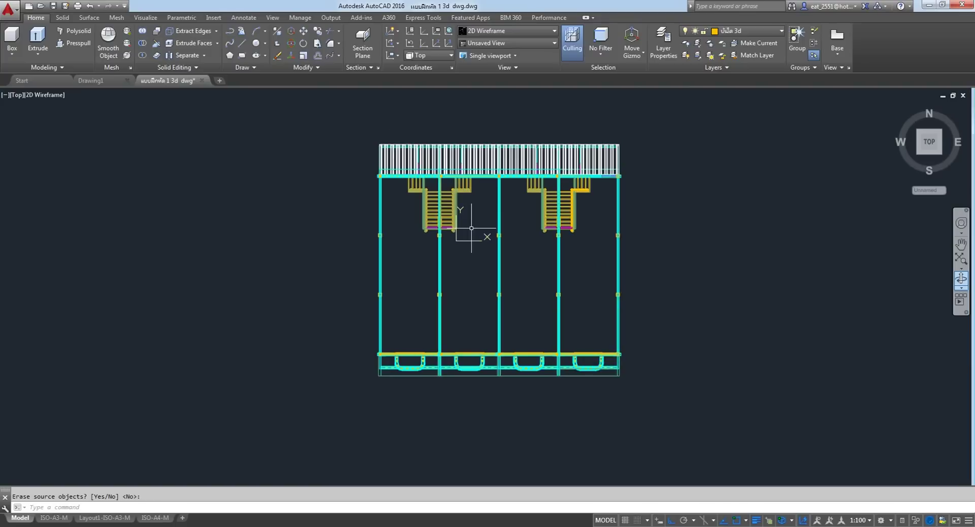
{"action": "left_click", "coordinate": [364, 130]}
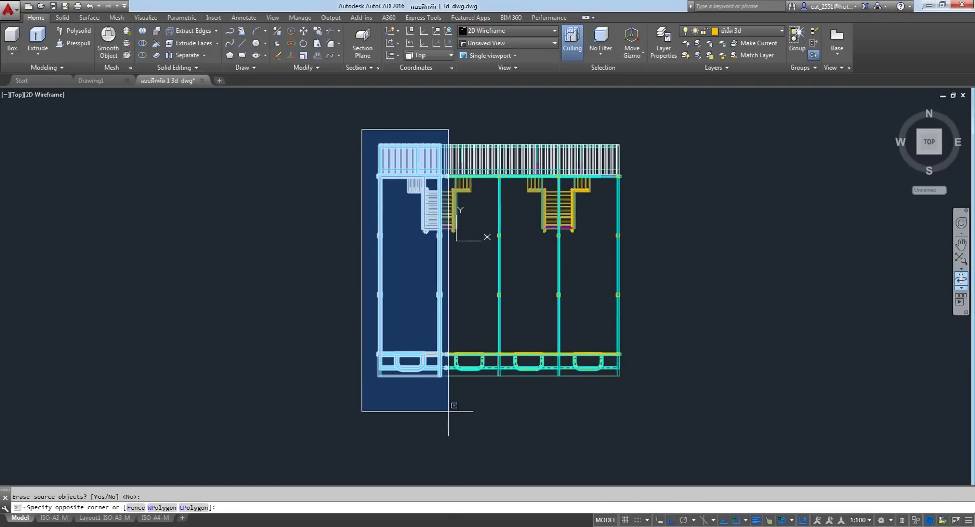
{"action": "scroll", "coordinate": [447, 409], "scroll_direction": "up", "scroll_amount": 4}
{"action": "scroll", "coordinate": [444, 411], "scroll_direction": "up", "scroll_amount": 2}
{"action": "middle_click_drag", "start_coordinate": [441, 403], "coordinate": [483, 456]}
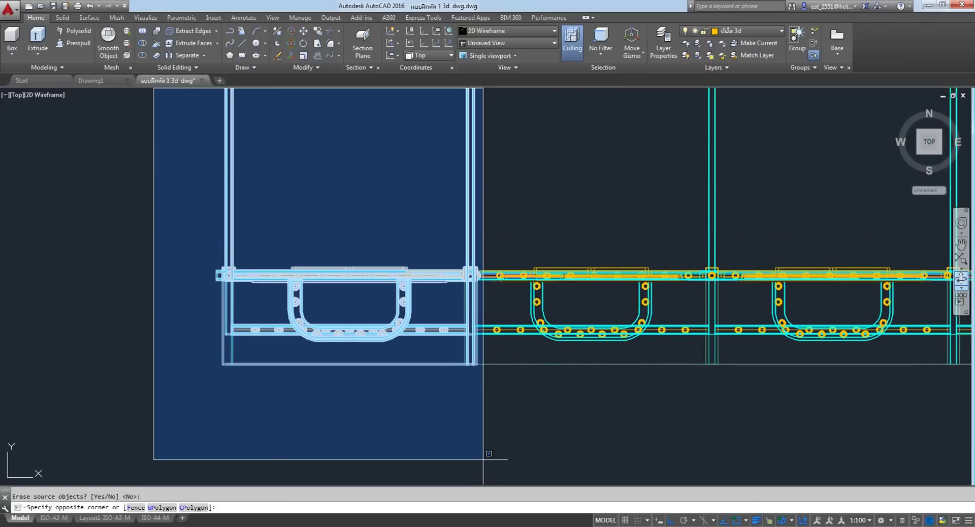
{"action": "scroll", "coordinate": [482, 456], "scroll_direction": "down", "scroll_amount": 4}
{"action": "scroll", "coordinate": [483, 456], "scroll_direction": "down", "scroll_amount": 2}
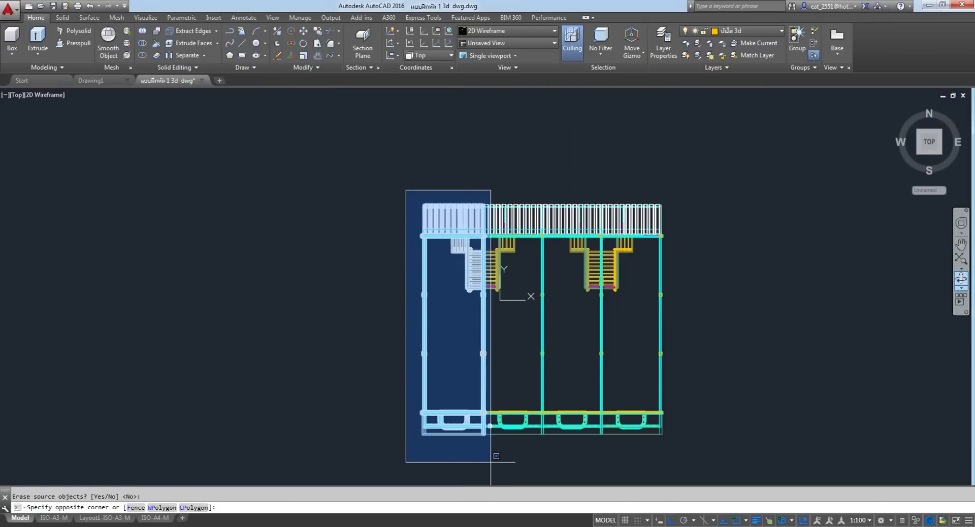
{"action": "left_click", "coordinate": [491, 462]}
Copy the selection from the post circle's centre to a spot past the rail's right end.
{"action": "left_click", "coordinate": [318, 37]}
{"action": "scroll", "coordinate": [584, 368], "scroll_direction": "up", "scroll_amount": 2}
{"action": "scroll", "coordinate": [584, 368], "scroll_direction": "up", "scroll_amount": 4}
{"action": "scroll", "coordinate": [584, 368], "scroll_direction": "up", "scroll_amount": 5}
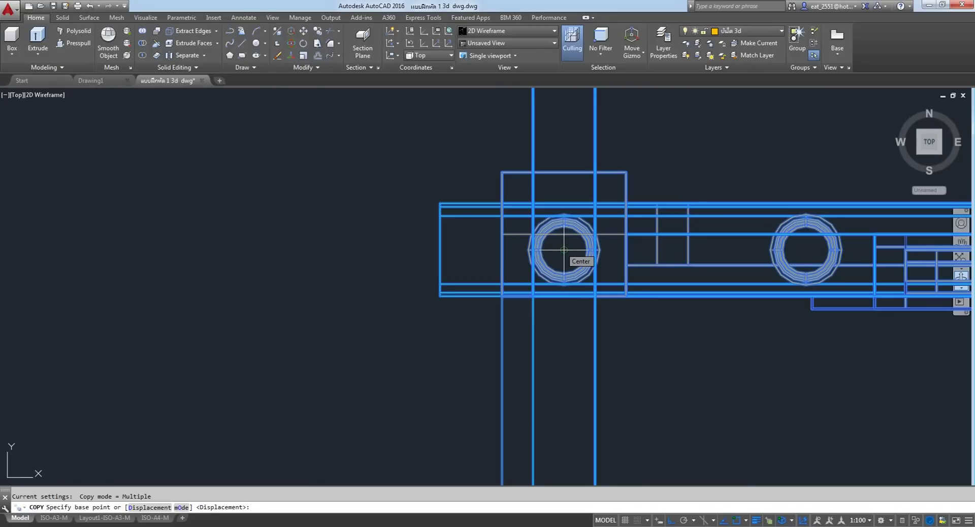
{"action": "left_click", "coordinate": [564, 250]}
{"action": "scroll", "coordinate": [563, 249], "scroll_direction": "down", "scroll_amount": 3}
{"action": "scroll", "coordinate": [457, 269], "scroll_direction": "down", "scroll_amount": 2}
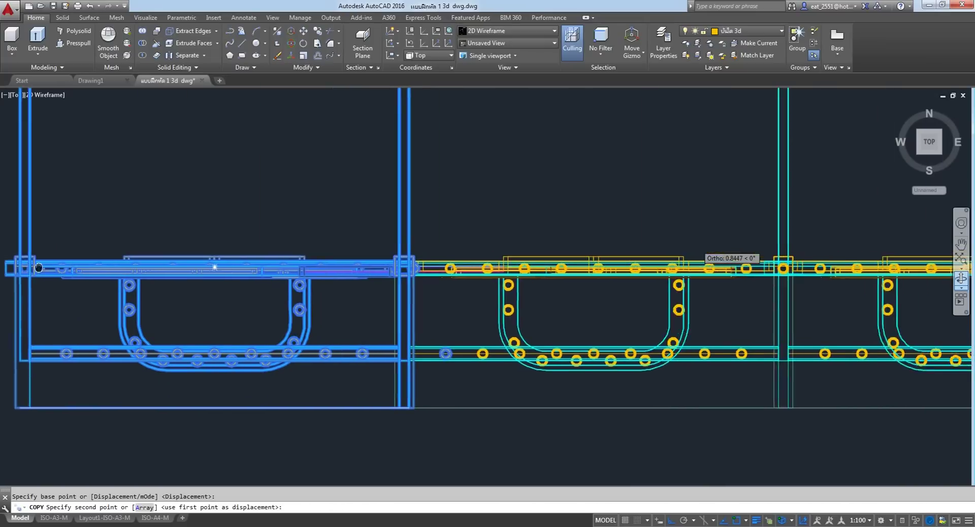
{"action": "middle_click_drag", "start_coordinate": [595, 283], "coordinate": [402, 250]}
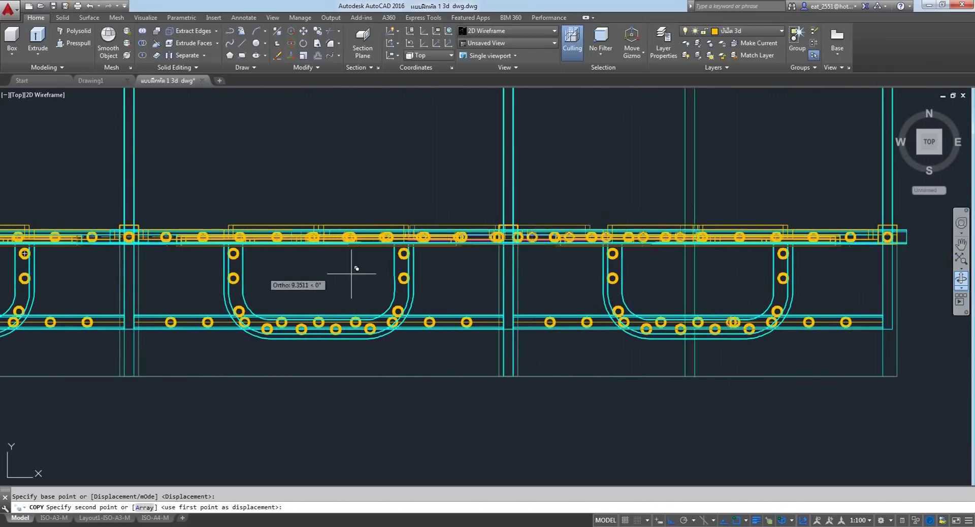
{"action": "middle_click_drag", "start_coordinate": [496, 280], "coordinate": [463, 320]}
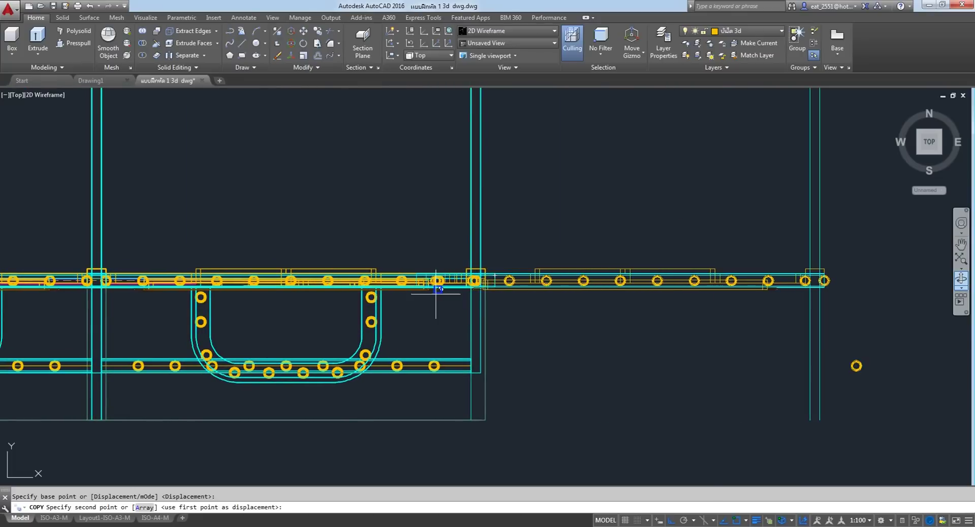
{"action": "scroll", "coordinate": [436, 276], "scroll_direction": "up", "scroll_amount": 2}
{"action": "scroll", "coordinate": [448, 310], "scroll_direction": "up", "scroll_amount": 3}
{"action": "scroll", "coordinate": [668, 308], "scroll_direction": "down", "scroll_amount": 2}
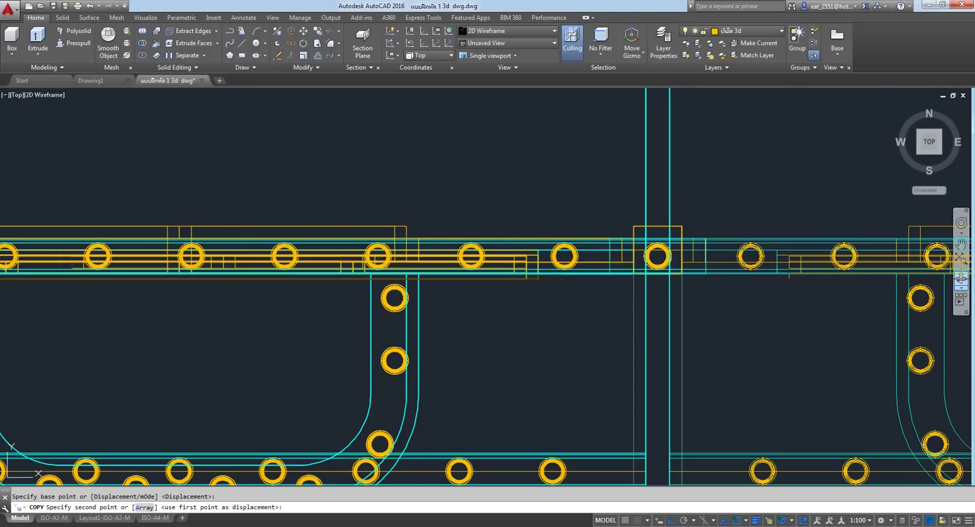
{"action": "left_click", "coordinate": [658, 256]}
{"action": "right_click", "coordinate": [692, 167]}
{"action": "left_click", "coordinate": [698, 171]}
{"action": "scroll", "coordinate": [724, 174], "scroll_direction": "down", "scroll_amount": 4}
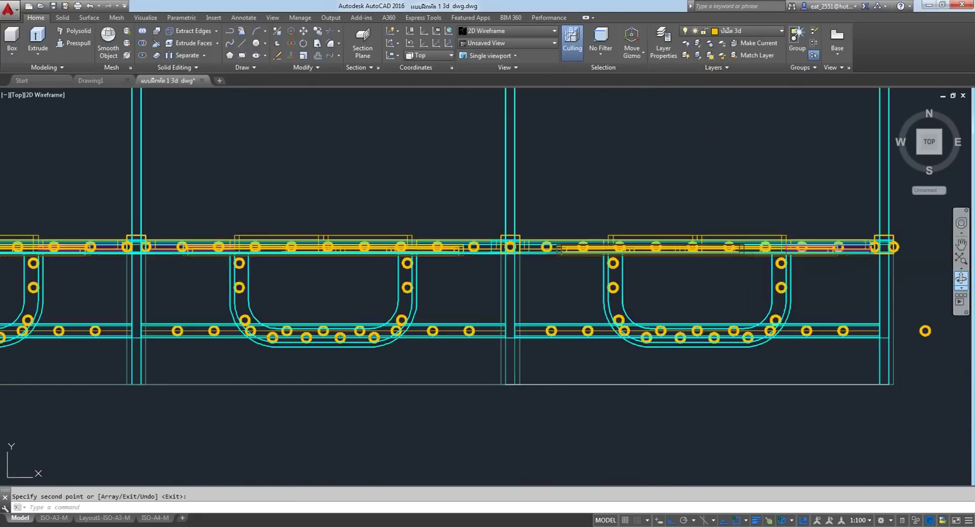
{"action": "scroll", "coordinate": [518, 270], "scroll_direction": "down", "scroll_amount": 5}
Erase the stray extra circle at the railing's right end.
{"action": "scroll", "coordinate": [518, 270], "scroll_direction": "up", "scroll_amount": 2}
{"action": "scroll", "coordinate": [508, 275], "scroll_direction": "up", "scroll_amount": 5}
{"action": "scroll", "coordinate": [584, 302], "scroll_direction": "up", "scroll_amount": 3}
{"action": "left_click_drag", "start_coordinate": [594, 272], "coordinate": [719, 404]}
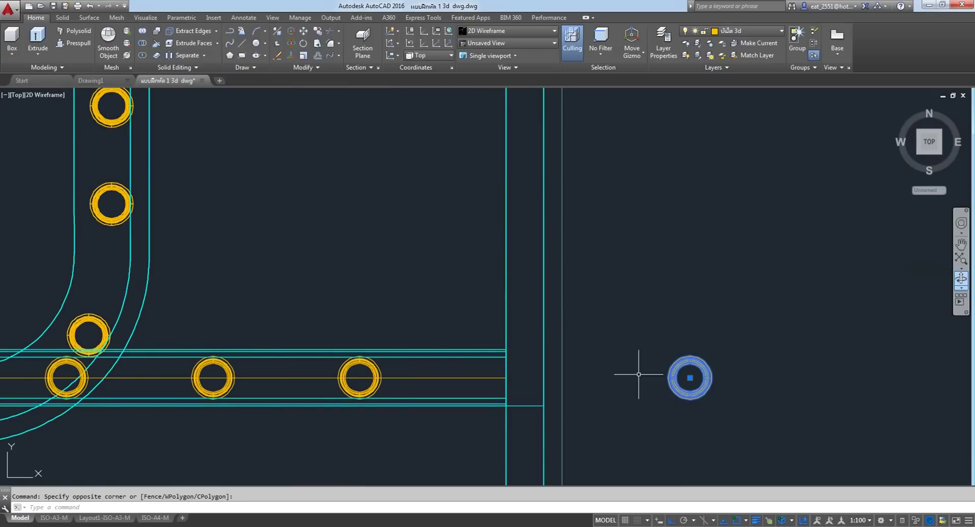
{"action": "scroll", "coordinate": [576, 277], "scroll_direction": "down", "scroll_amount": 4}
{"action": "scroll", "coordinate": [575, 211], "scroll_direction": "up", "scroll_amount": 4}
{"action": "middle_click_drag", "start_coordinate": [576, 211], "coordinate": [582, 392]}
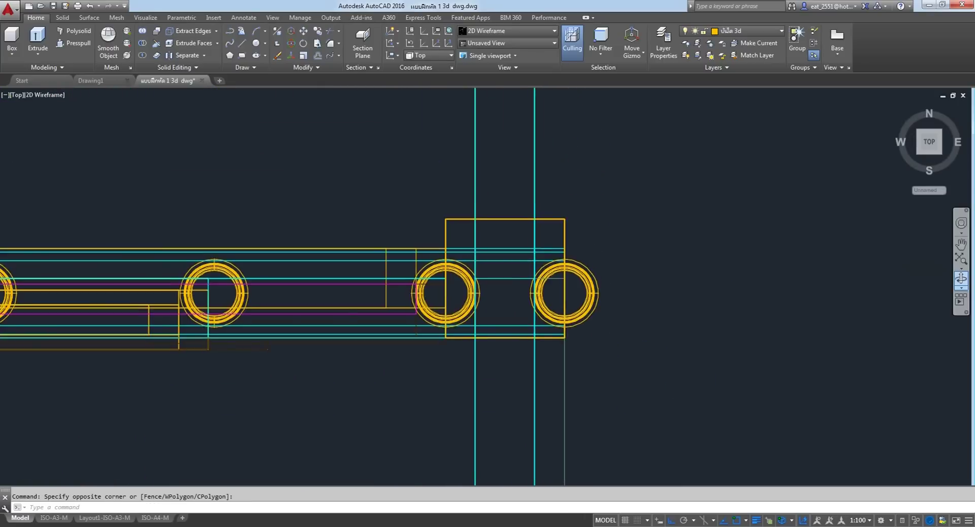
{"action": "scroll", "coordinate": [582, 392], "scroll_direction": "up", "scroll_amount": 2}
{"action": "left_click_drag", "start_coordinate": [472, 150], "coordinate": [629, 374]}
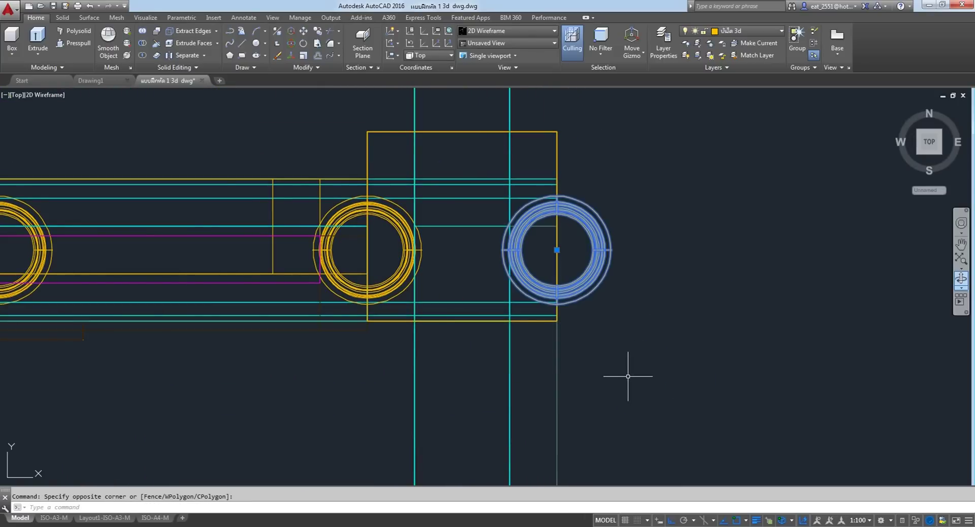
{"action": "key", "text": "Delete"}
Erase the leftover rightmost circle and zoom out to show the whole plan.
{"action": "scroll", "coordinate": [628, 376], "scroll_direction": "down", "scroll_amount": 3}
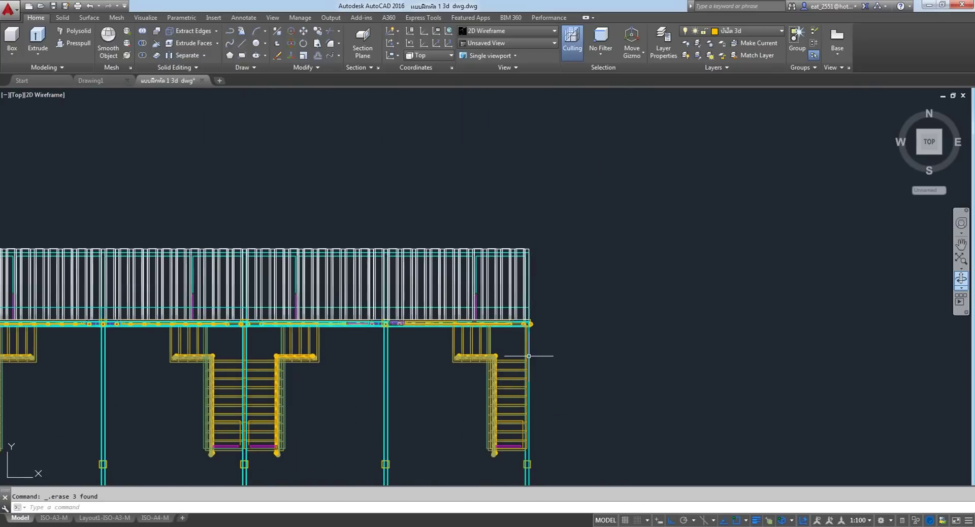
{"action": "scroll", "coordinate": [543, 241], "scroll_direction": "up", "scroll_amount": 2}
{"action": "scroll", "coordinate": [530, 165], "scroll_direction": "up", "scroll_amount": 5}
{"action": "left_click_drag", "start_coordinate": [461, 144], "coordinate": [651, 318]}
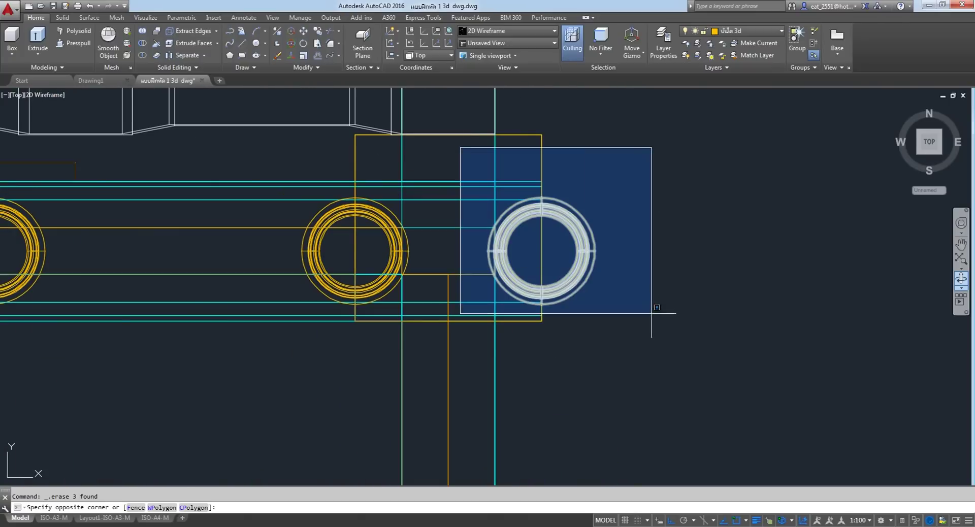
{"action": "key", "text": "Delete"}
{"action": "scroll", "coordinate": [152, 436], "scroll_direction": "down", "scroll_amount": 3}
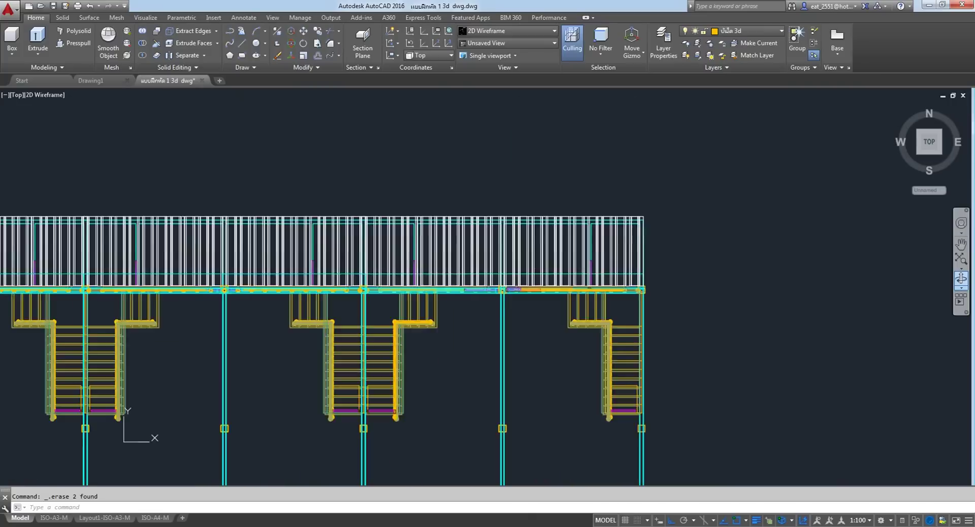
{"action": "scroll", "coordinate": [301, 327], "scroll_direction": "down", "scroll_amount": 3}
{"action": "scroll", "coordinate": [500, 401], "scroll_direction": "up", "scroll_amount": 10}
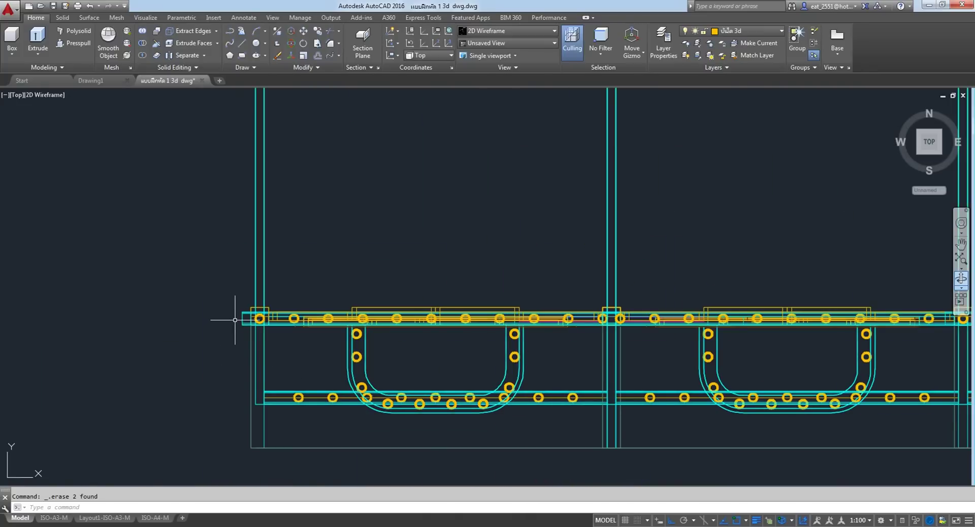
{"action": "scroll", "coordinate": [235, 320], "scroll_direction": "down", "scroll_amount": 6}
{"action": "middle_click_drag", "start_coordinate": [283, 283], "coordinate": [330, 412]}
{"action": "scroll", "coordinate": [349, 409], "scroll_direction": "down", "scroll_amount": 1}
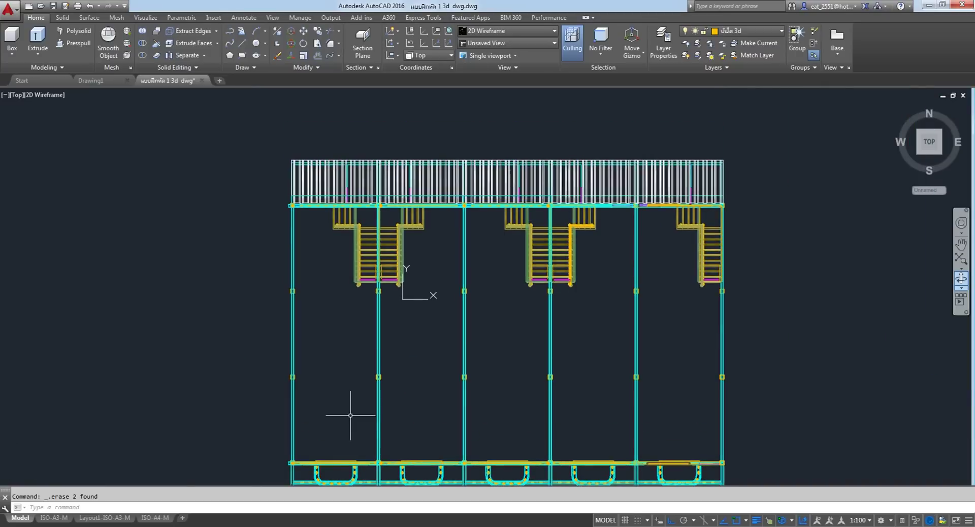
{"action": "scroll", "coordinate": [432, 336], "scroll_direction": "down", "scroll_amount": 2}
{"action": "scroll", "coordinate": [421, 440], "scroll_direction": "up", "scroll_amount": 2}
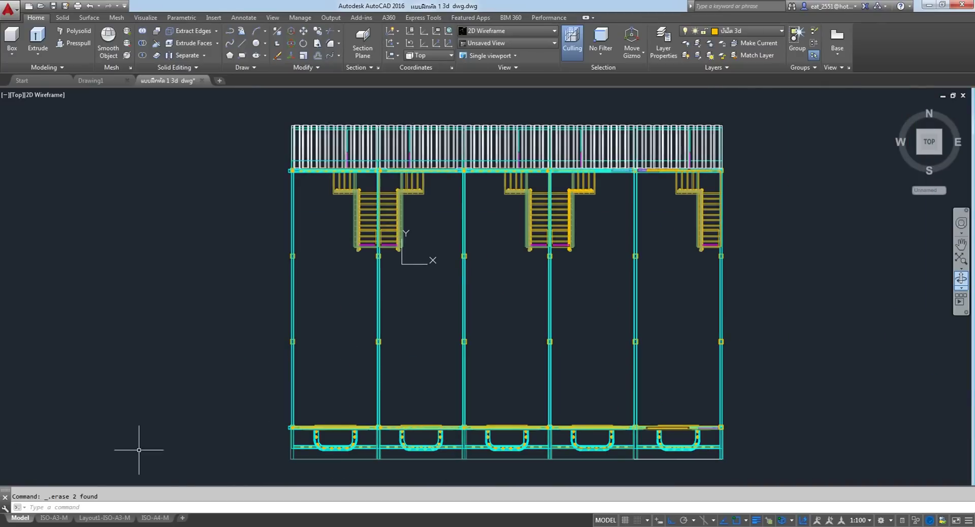
{"action": "left_click", "coordinate": [15, 96]}
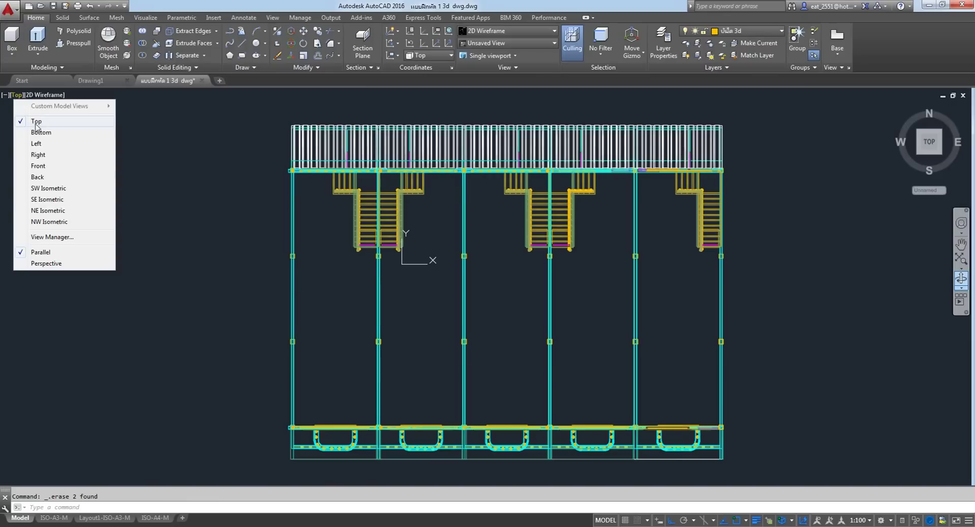
Set the viewport to the Front view and pan across the townhouse elevation's floors and railing.
{"action": "left_click", "coordinate": [38, 166]}
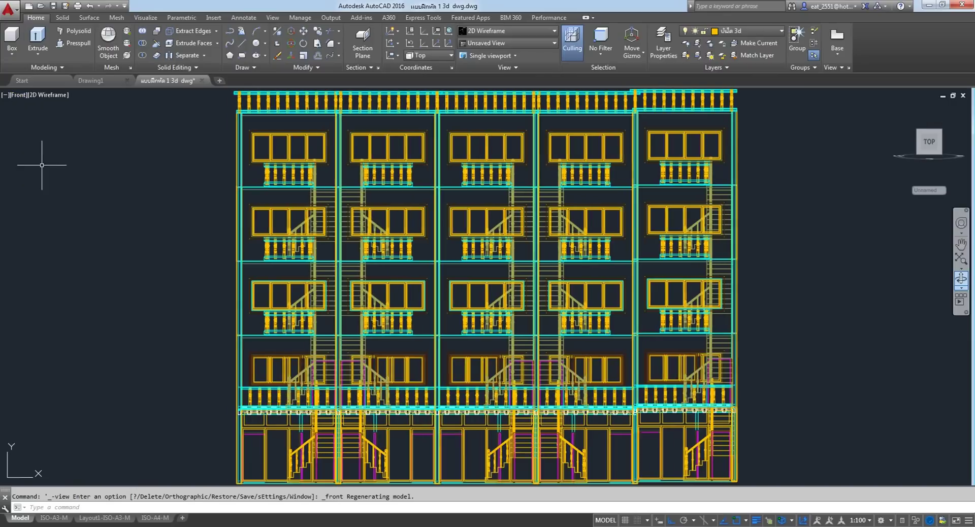
{"action": "scroll", "coordinate": [426, 215], "scroll_direction": "down", "scroll_amount": 2}
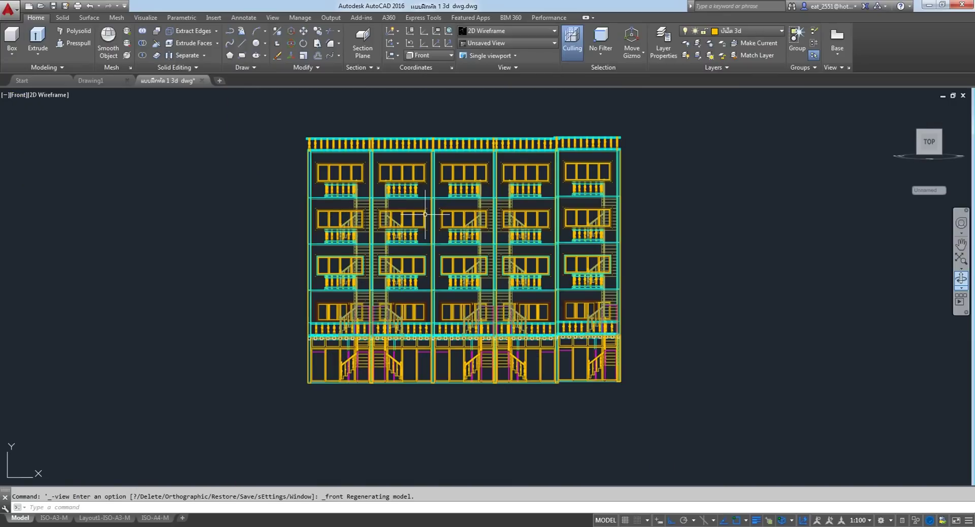
{"action": "scroll", "coordinate": [465, 144], "scroll_direction": "up", "scroll_amount": 4}
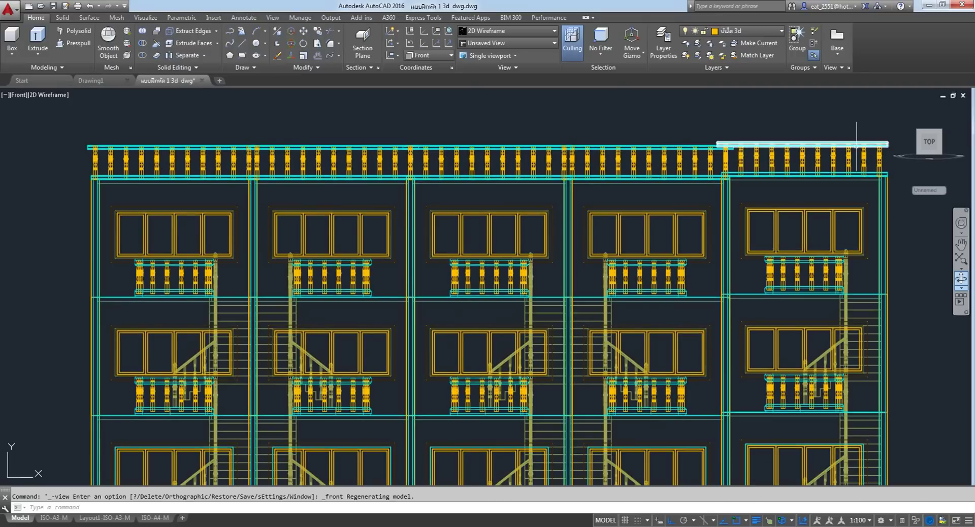
{"action": "middle_click_drag", "start_coordinate": [830, 149], "coordinate": [637, 223]}
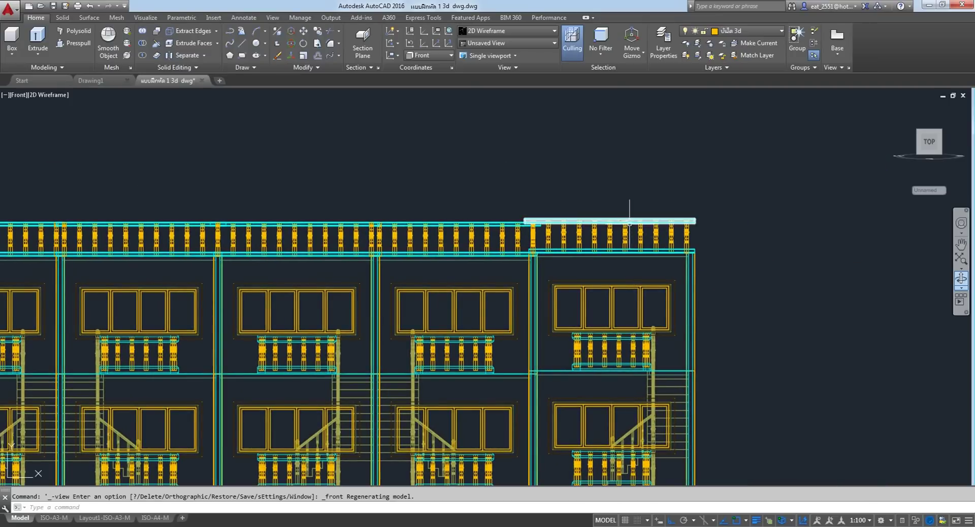
{"action": "scroll", "coordinate": [581, 224], "scroll_direction": "down", "scroll_amount": 3}
{"action": "scroll", "coordinate": [401, 236], "scroll_direction": "up", "scroll_amount": 9}
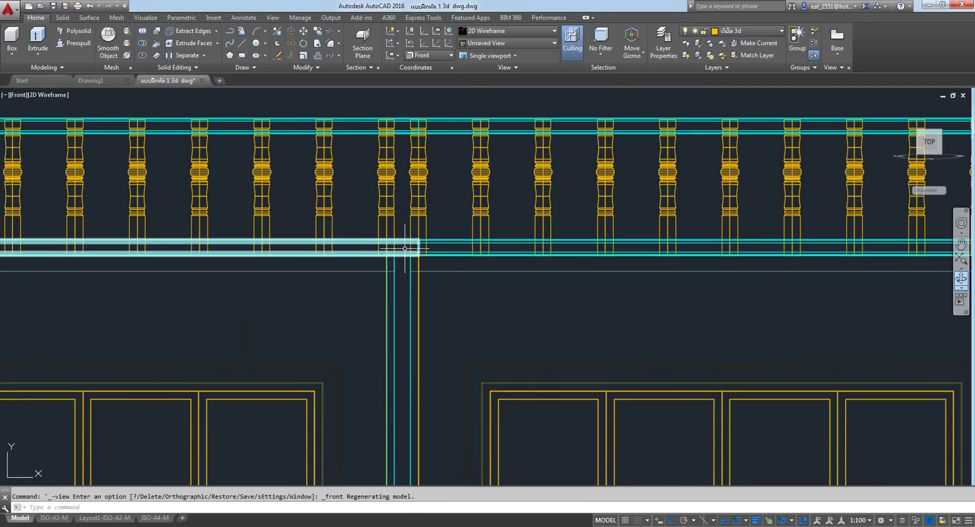
{"action": "scroll", "coordinate": [405, 245], "scroll_direction": "down", "scroll_amount": 8}
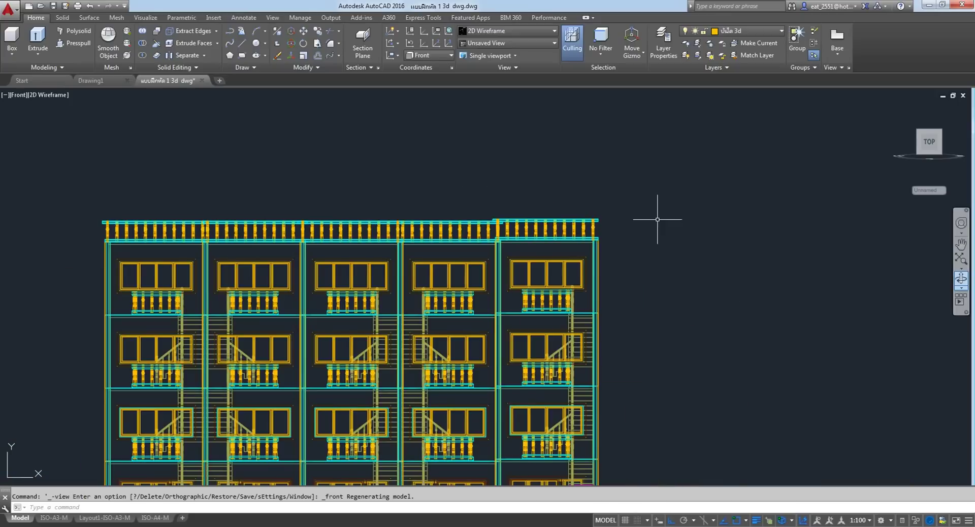
{"action": "middle_click_drag", "start_coordinate": [588, 313], "coordinate": [599, 131]}
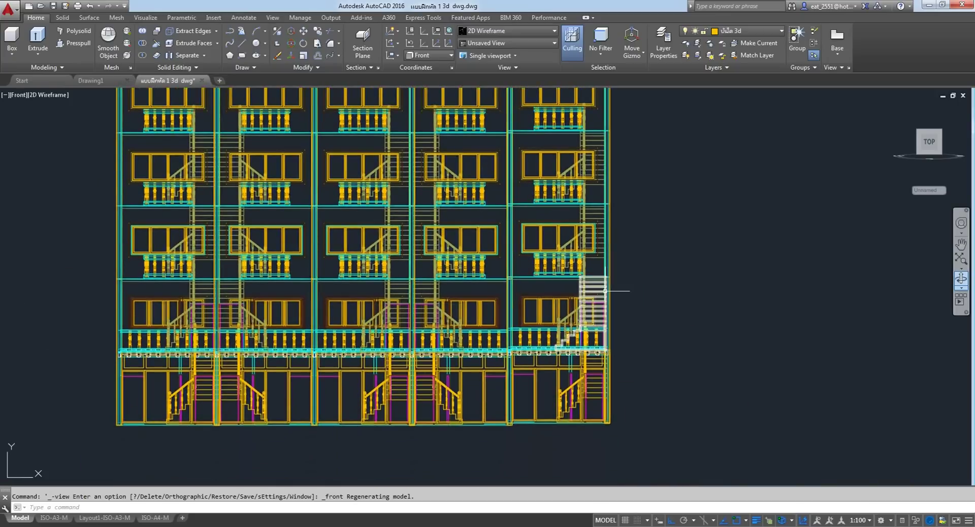
{"action": "middle_click_drag", "start_coordinate": [529, 125], "coordinate": [519, 170]}
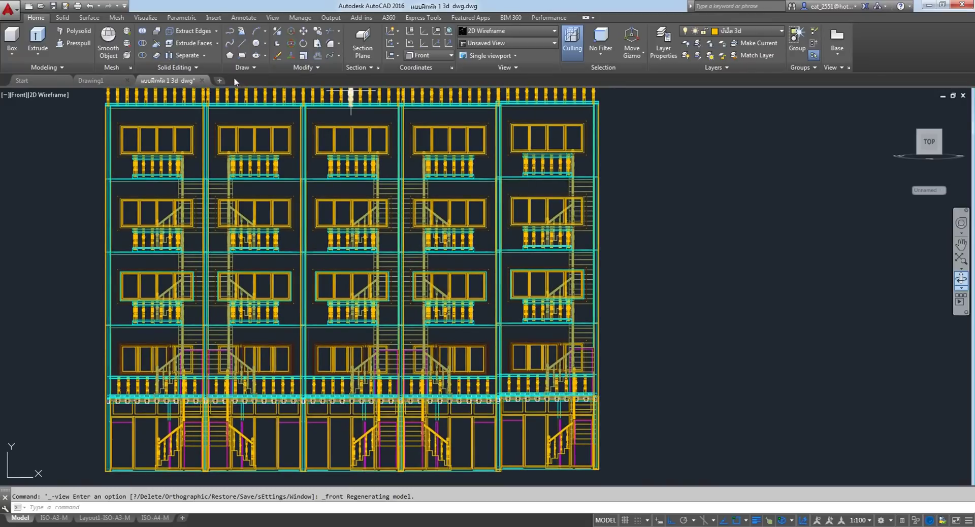
{"action": "left_click", "coordinate": [88, 8]}
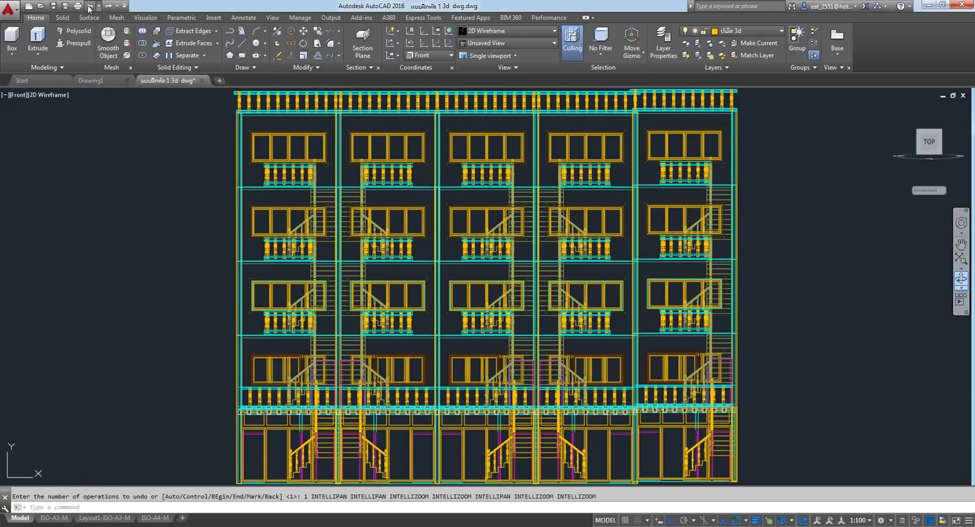
{"action": "left_click", "coordinate": [89, 7]}
{"action": "left_click", "coordinate": [88, 7]}
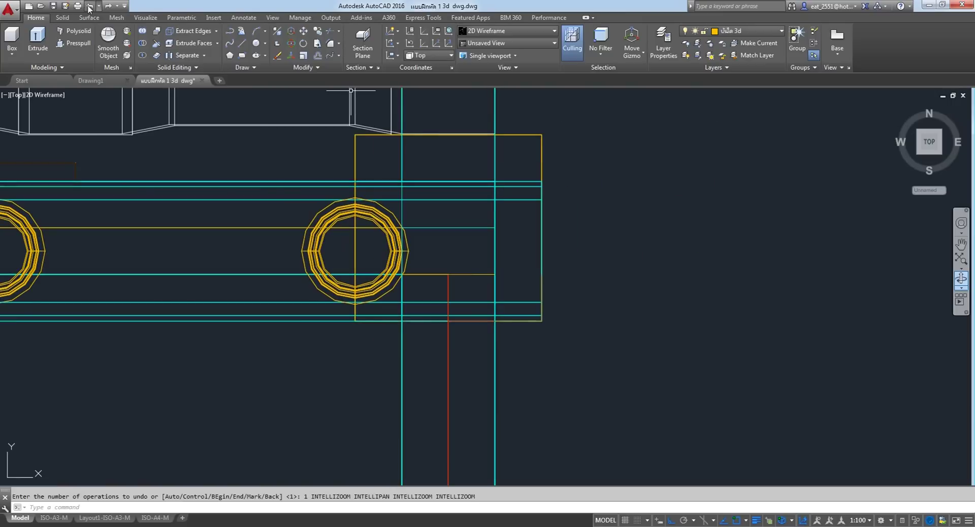
{"action": "left_click", "coordinate": [89, 7]}
{"action": "left_click", "coordinate": [89, 7]}
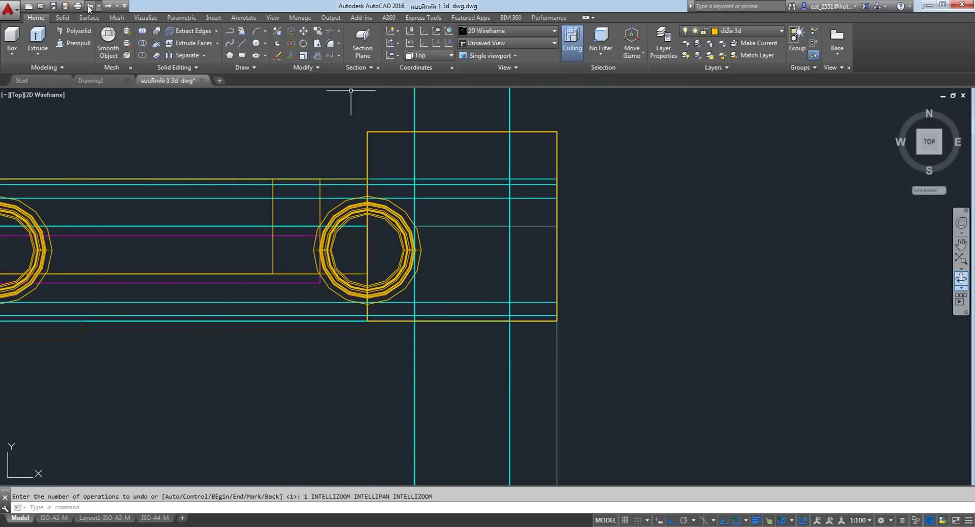
{"action": "left_click", "coordinate": [89, 7]}
{"action": "left_click", "coordinate": [89, 7]}
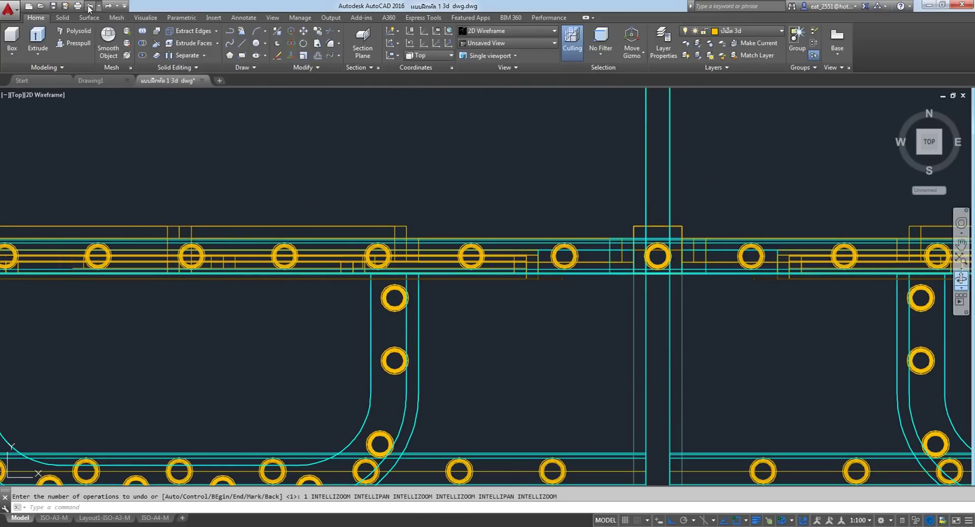
{"action": "left_click", "coordinate": [89, 7]}
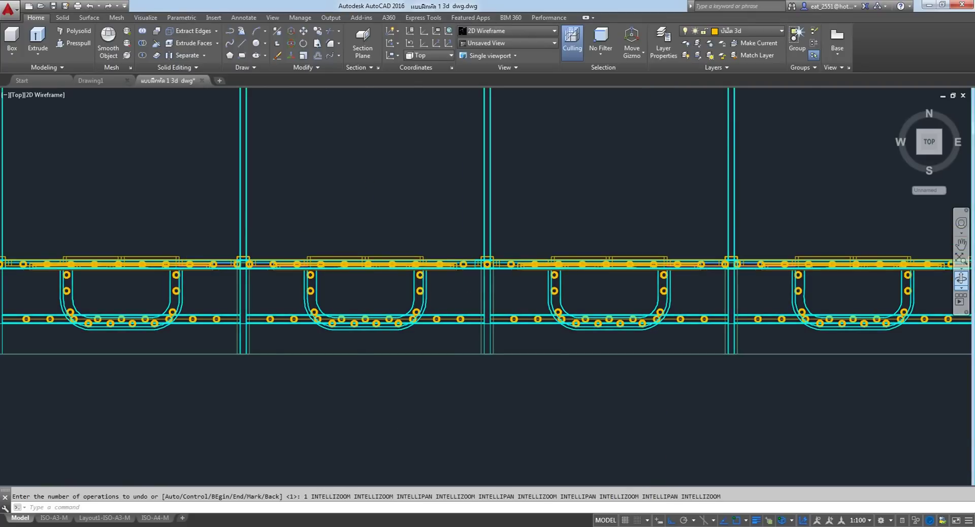
{"action": "left_click", "coordinate": [89, 7]}
{"action": "left_click", "coordinate": [89, 7]}
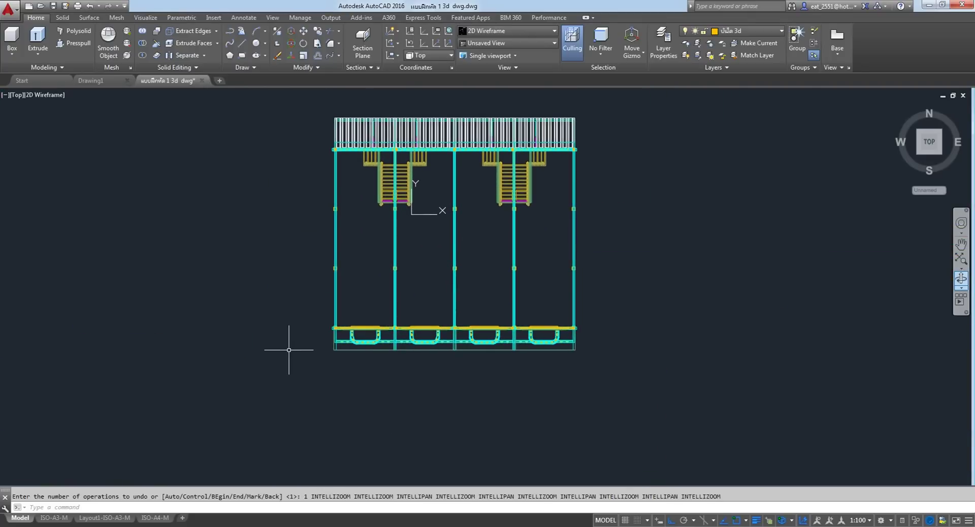
{"action": "scroll", "coordinate": [314, 341], "scroll_direction": "up", "scroll_amount": 5}
{"action": "scroll", "coordinate": [342, 333], "scroll_direction": "down", "scroll_amount": 3}
{"action": "scroll", "coordinate": [342, 334], "scroll_direction": "down", "scroll_amount": 2}
{"action": "mouse_move", "coordinate": [342, 333]}
{"action": "middle_mouse_down"}
{"action": "mouse_move", "coordinate": [353, 337]}
{"action": "mouse_move", "coordinate": [356, 368]}
{"action": "middle_mouse_up"}
{"action": "scroll", "coordinate": [359, 338], "scroll_direction": "down", "scroll_amount": 2}
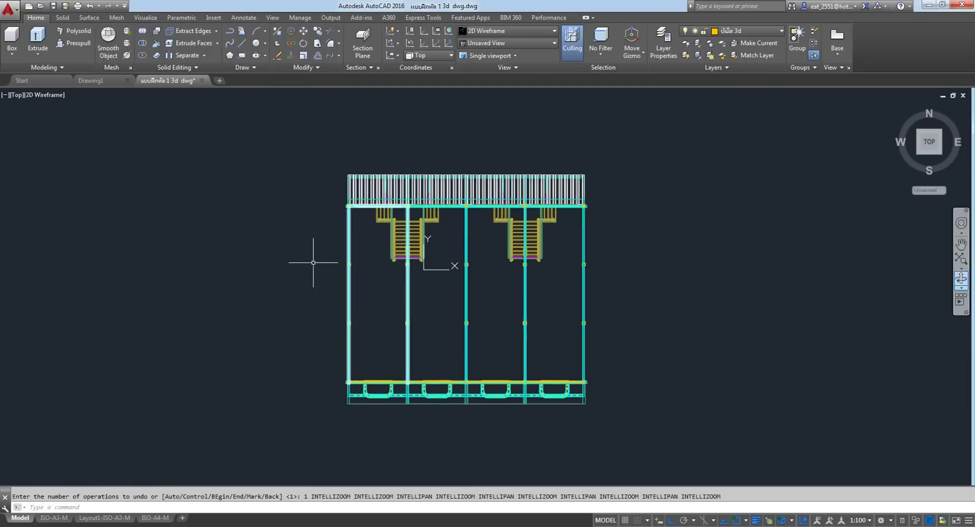
{"action": "left_click", "coordinate": [318, 33]}
Window-select the leftmost unit's geometry to copy.
{"action": "left_click", "coordinate": [308, 122]}
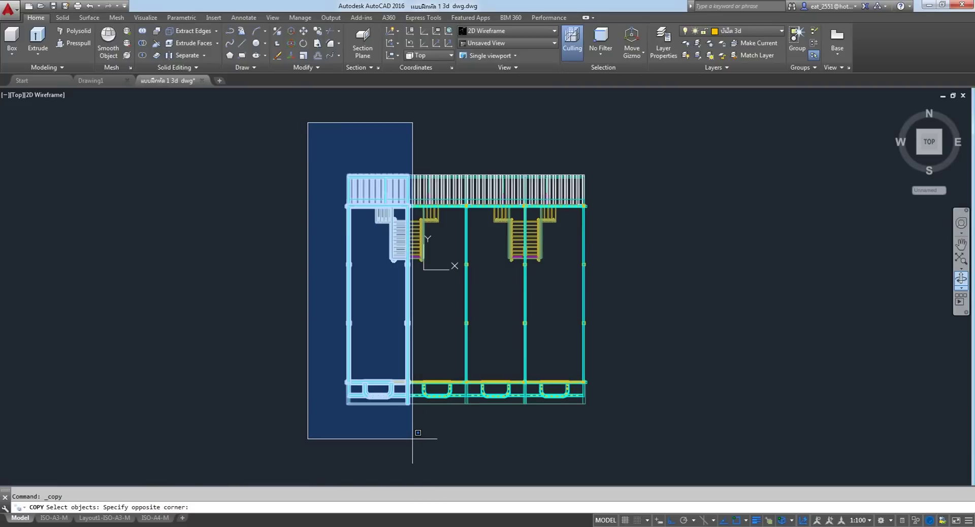
{"action": "left_click", "coordinate": [412, 439]}
{"action": "key", "text": "Return"}
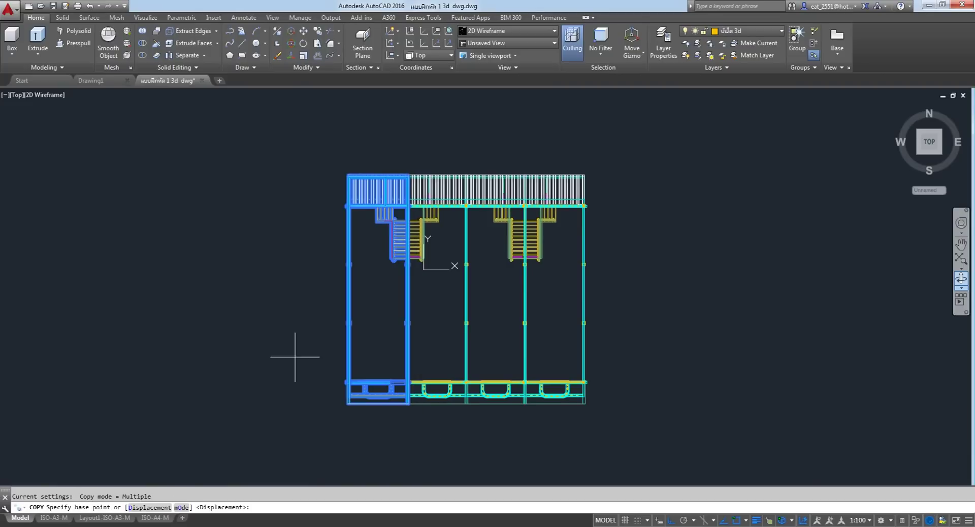
{"action": "scroll", "coordinate": [338, 416], "scroll_direction": "up", "scroll_amount": 8}
{"action": "scroll", "coordinate": [438, 193], "scroll_direction": "up", "scroll_amount": 8}
{"action": "scroll", "coordinate": [442, 189], "scroll_direction": "down", "scroll_amount": 8}
{"action": "scroll", "coordinate": [447, 213], "scroll_direction": "up", "scroll_amount": 8}
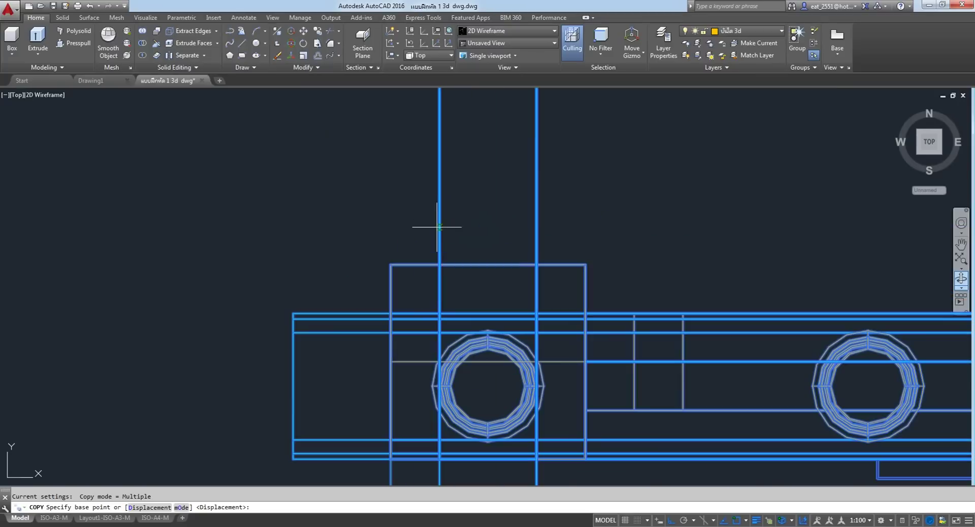
Copy the unit from one baluster centre to the next baluster to the right.
{"action": "left_click", "coordinate": [487, 264]}
{"action": "scroll", "coordinate": [377, 266], "scroll_direction": "down", "scroll_amount": 5}
{"action": "scroll", "coordinate": [374, 274], "scroll_direction": "down", "scroll_amount": 5}
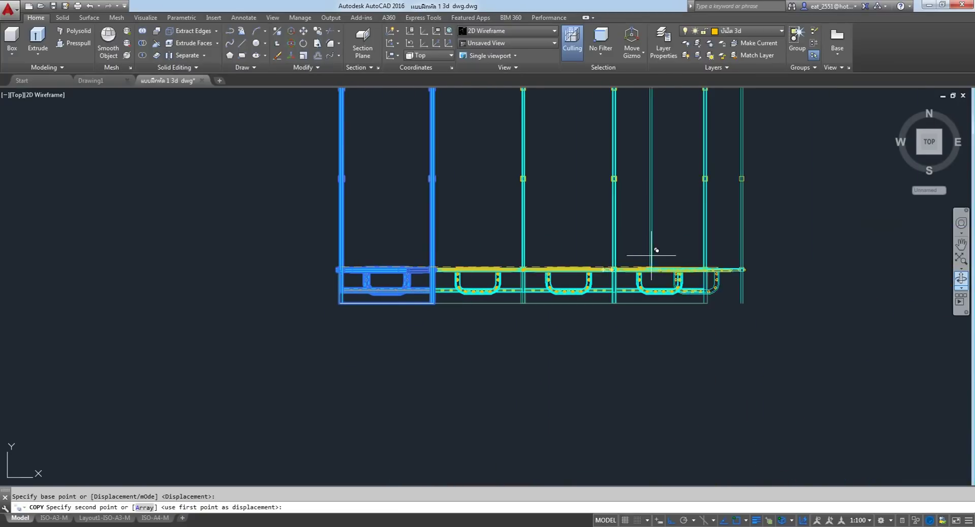
{"action": "scroll", "coordinate": [652, 256], "scroll_direction": "up", "scroll_amount": 5}
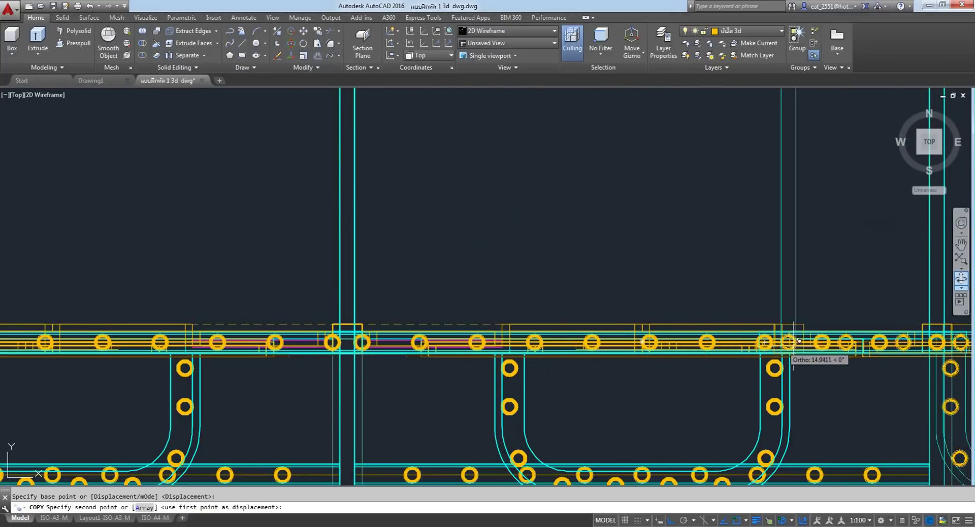
{"action": "scroll", "coordinate": [788, 342], "scroll_direction": "down", "scroll_amount": 6}
{"action": "scroll", "coordinate": [884, 340], "scroll_direction": "down", "scroll_amount": 3}
{"action": "scroll", "coordinate": [816, 325], "scroll_direction": "up", "scroll_amount": 9}
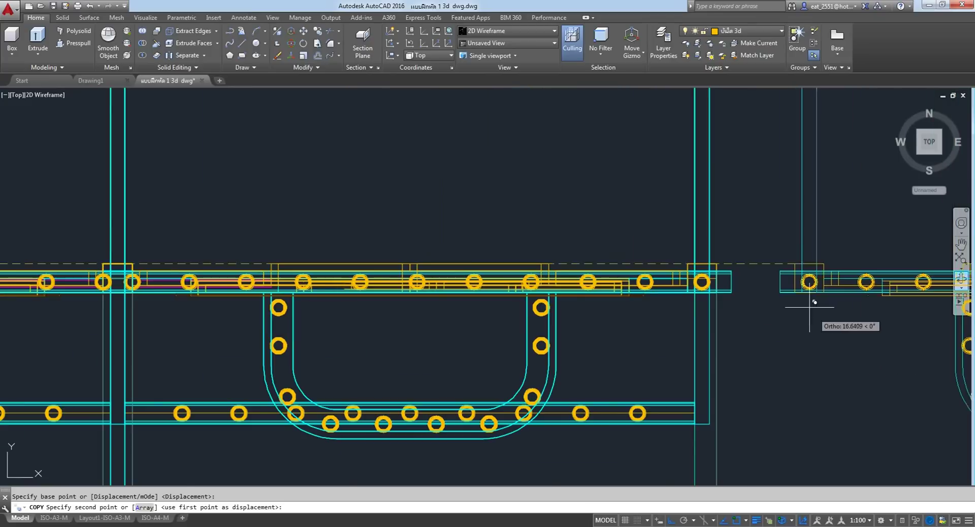
{"action": "scroll", "coordinate": [809, 307], "scroll_direction": "up", "scroll_amount": 6}
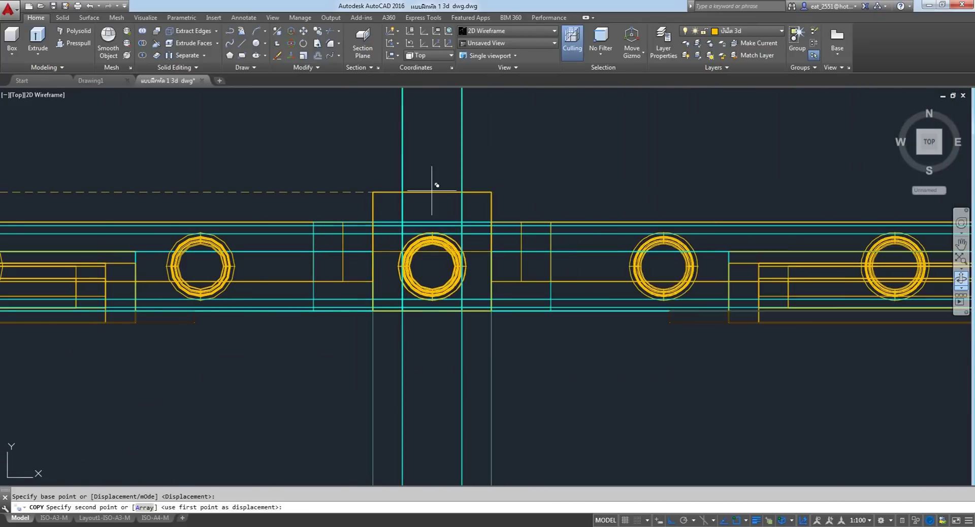
{"action": "left_click", "coordinate": [540, 163]}
{"action": "right_click", "coordinate": [539, 162]}
{"action": "left_click", "coordinate": [558, 168]}
{"action": "scroll", "coordinate": [558, 171], "scroll_direction": "down", "scroll_amount": 4}
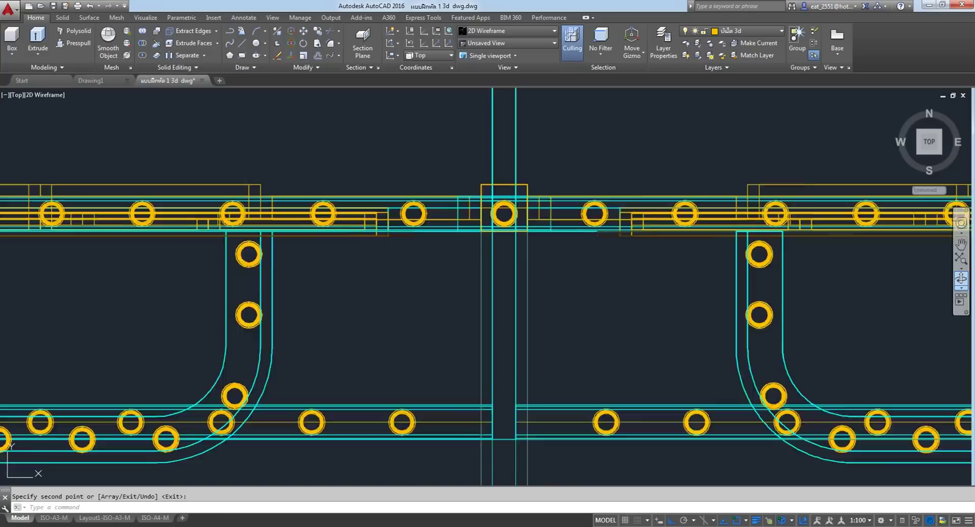
{"action": "scroll", "coordinate": [761, 211], "scroll_direction": "down", "scroll_amount": 6}
{"action": "middle_click_drag", "start_coordinate": [766, 211], "coordinate": [663, 233]}
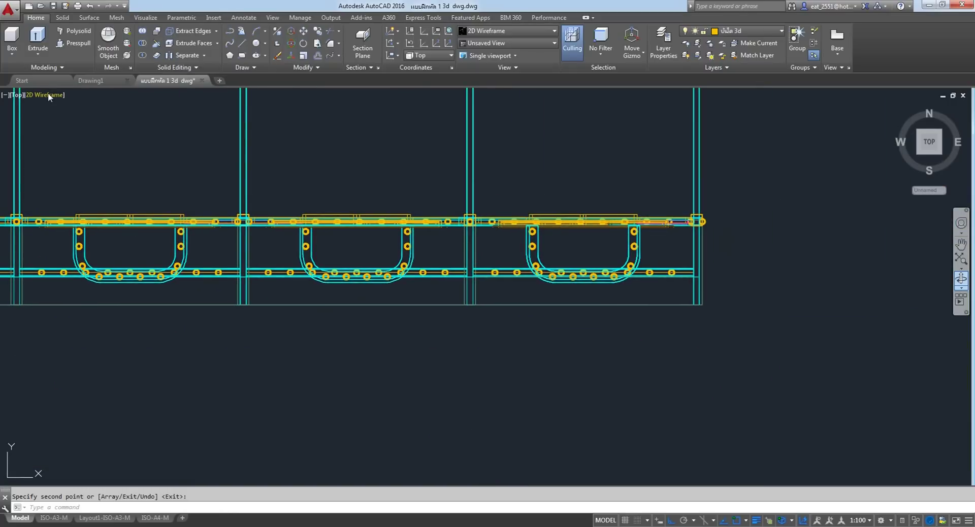
Show the Front view, zoomed in on the railing end.
{"action": "left_click", "coordinate": [17, 94]}
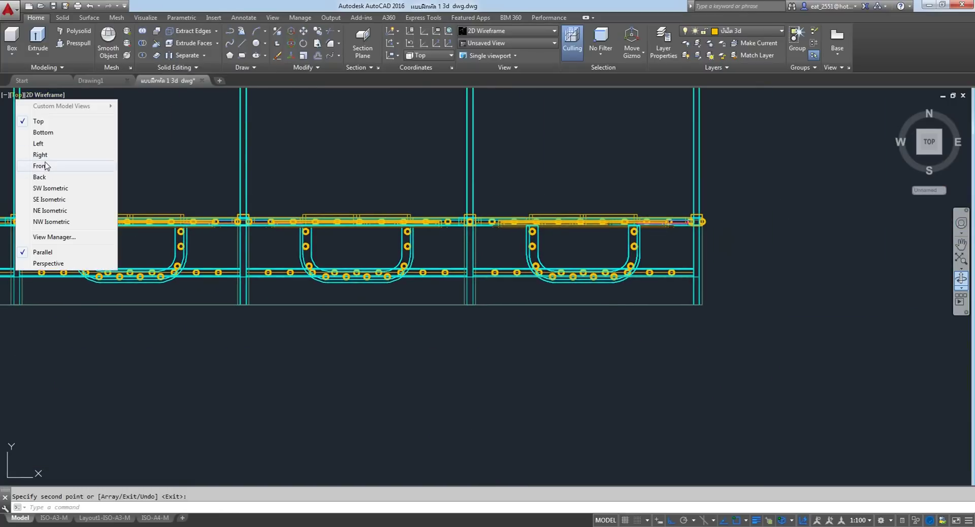
{"action": "left_click", "coordinate": [40, 166]}
{"action": "scroll", "coordinate": [473, 296], "scroll_direction": "down", "scroll_amount": 4}
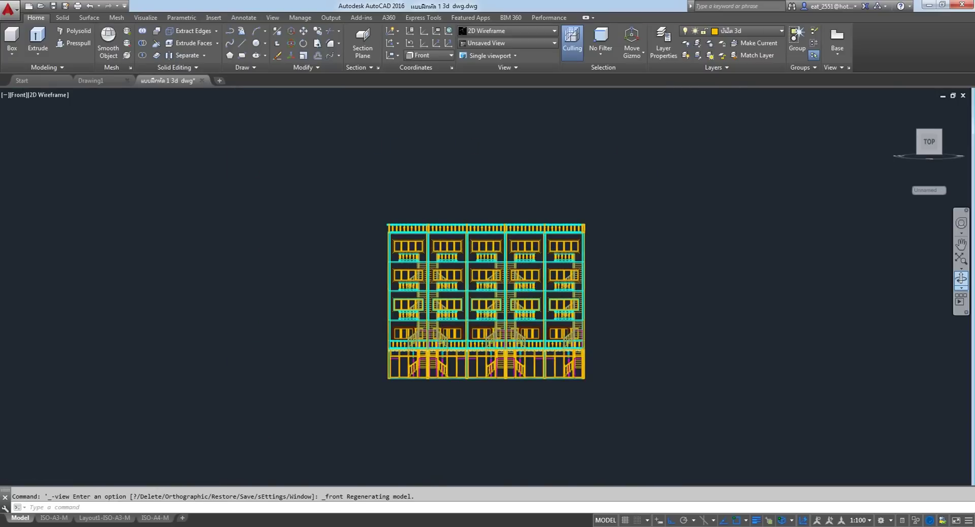
{"action": "scroll", "coordinate": [505, 315], "scroll_direction": "up", "scroll_amount": 9}
{"action": "scroll", "coordinate": [494, 413], "scroll_direction": "up", "scroll_amount": 4}
{"action": "middle_click_drag", "start_coordinate": [494, 412], "coordinate": [503, 316]}
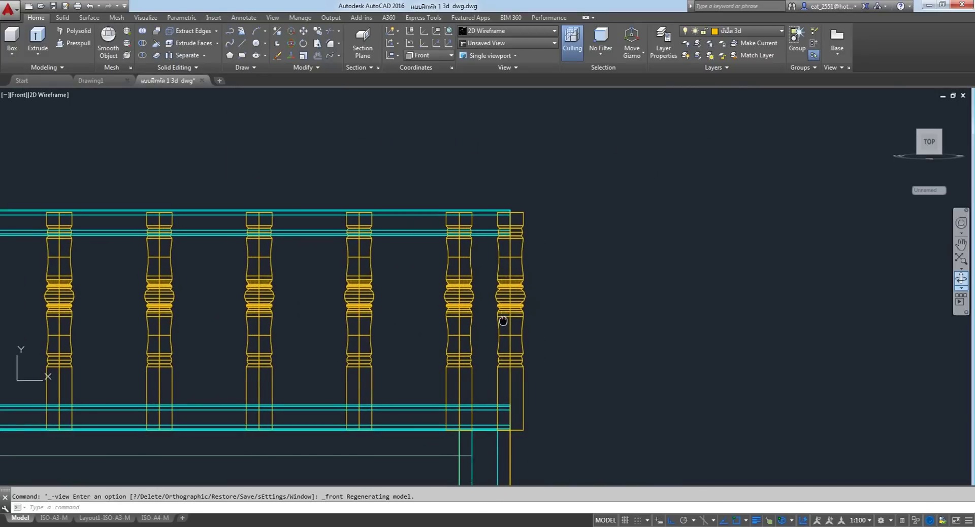
Erase the extra baluster at the railing end, then switch to SE Isometric view.
{"action": "left_click", "coordinate": [485, 178]}
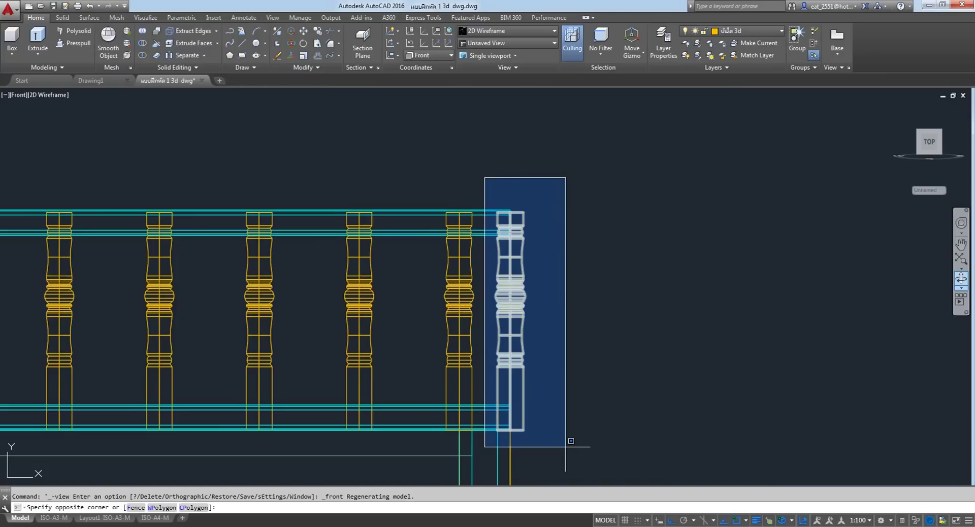
{"action": "left_click", "coordinate": [562, 439]}
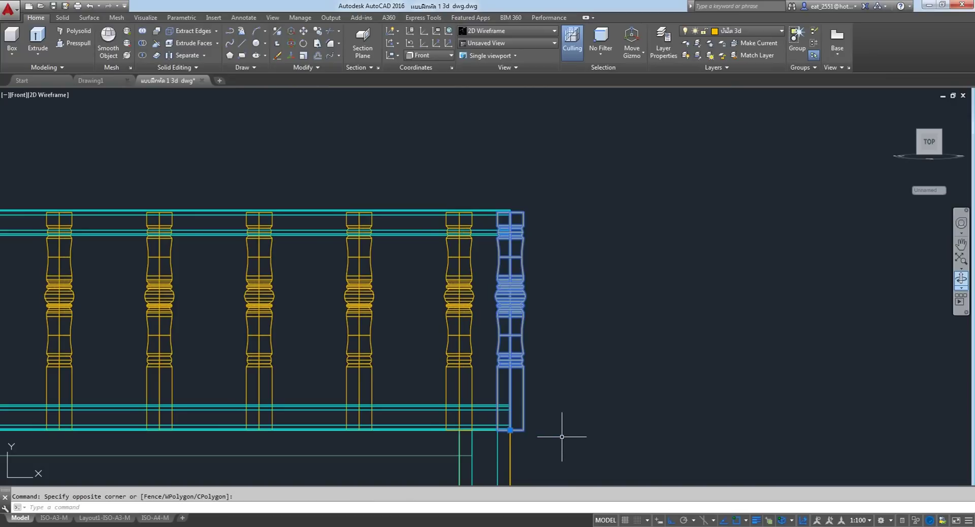
{"action": "key", "text": "Delete"}
{"action": "scroll", "coordinate": [657, 365], "scroll_direction": "down", "scroll_amount": 5}
{"action": "scroll", "coordinate": [163, 315], "scroll_direction": "up", "scroll_amount": 5}
{"action": "scroll", "coordinate": [163, 315], "scroll_direction": "up", "scroll_amount": 2}
{"action": "scroll", "coordinate": [327, 350], "scroll_direction": "down", "scroll_amount": 4}
{"action": "scroll", "coordinate": [328, 391], "scroll_direction": "up", "scroll_amount": 2}
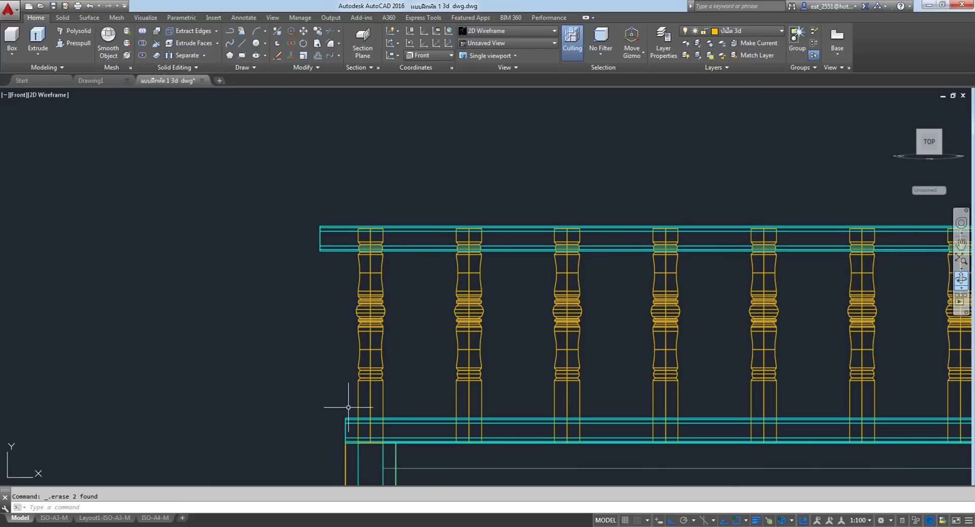
{"action": "left_click", "coordinate": [20, 97]}
{"action": "left_click", "coordinate": [51, 202]}
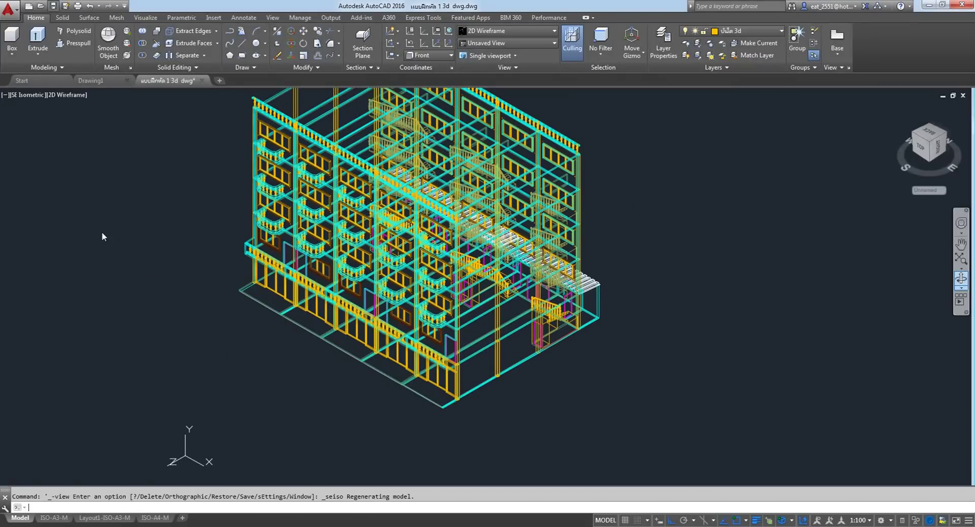
Save the drawing and give the isometric townhouse view the Conceptual visual style.
{"action": "key", "text": "ctrl+s"}
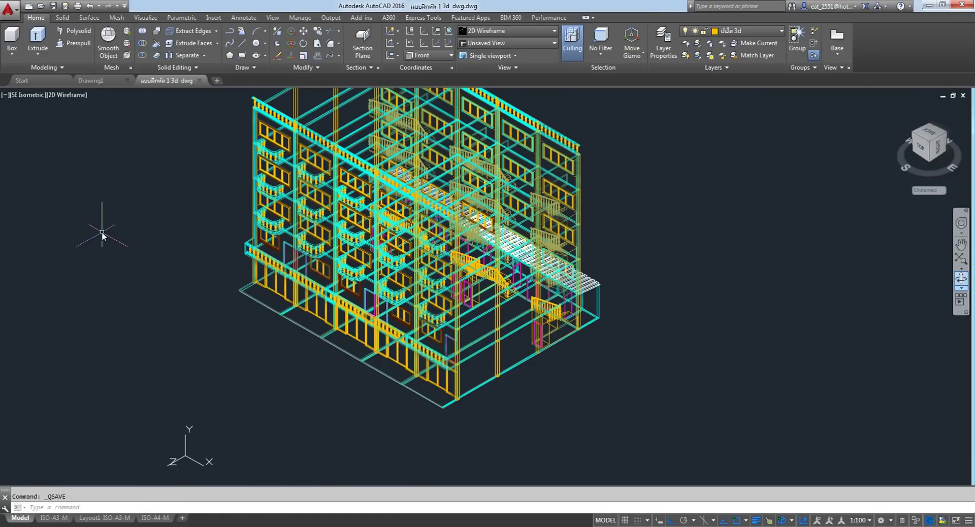
{"action": "middle_click_drag", "start_coordinate": [444, 317], "coordinate": [485, 357]}
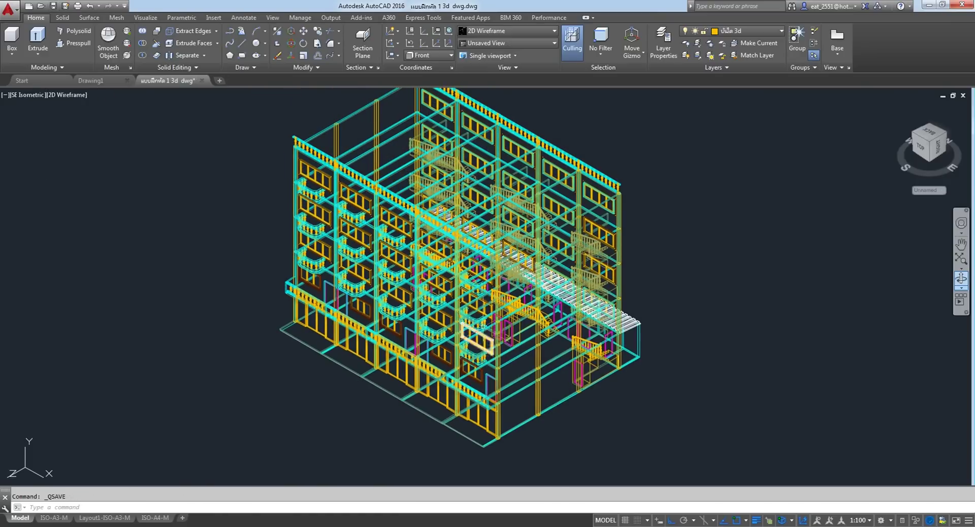
{"action": "left_click", "coordinate": [65, 99]}
{"action": "key", "text": "Escape"}
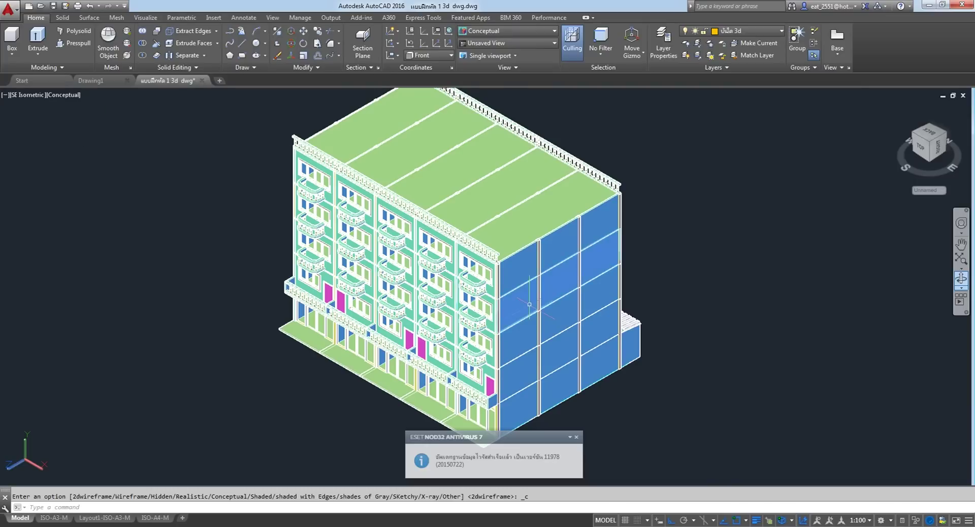
Dismiss the antivirus notification and adjust the zoom on the model.
{"action": "left_click", "coordinate": [578, 438]}
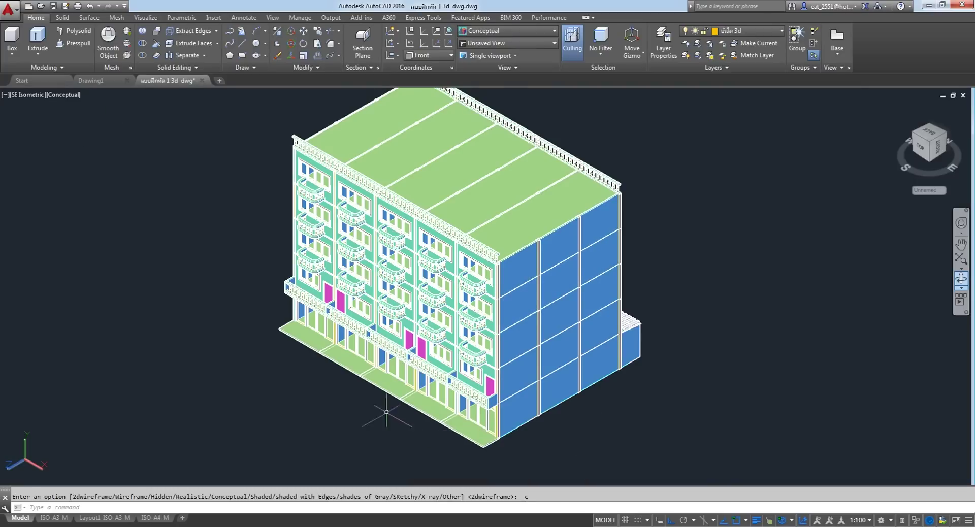
{"action": "scroll", "coordinate": [381, 402], "scroll_direction": "up", "scroll_amount": 3}
{"action": "scroll", "coordinate": [563, 262], "scroll_direction": "up", "scroll_amount": 3}
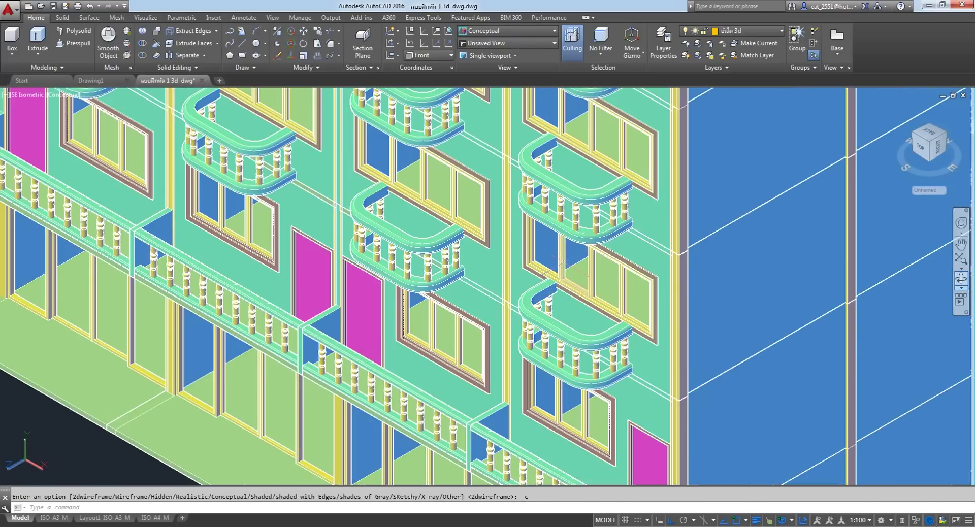
{"action": "scroll", "coordinate": [561, 261], "scroll_direction": "down", "scroll_amount": 5}
{"action": "scroll", "coordinate": [276, 325], "scroll_direction": "down", "scroll_amount": 3}
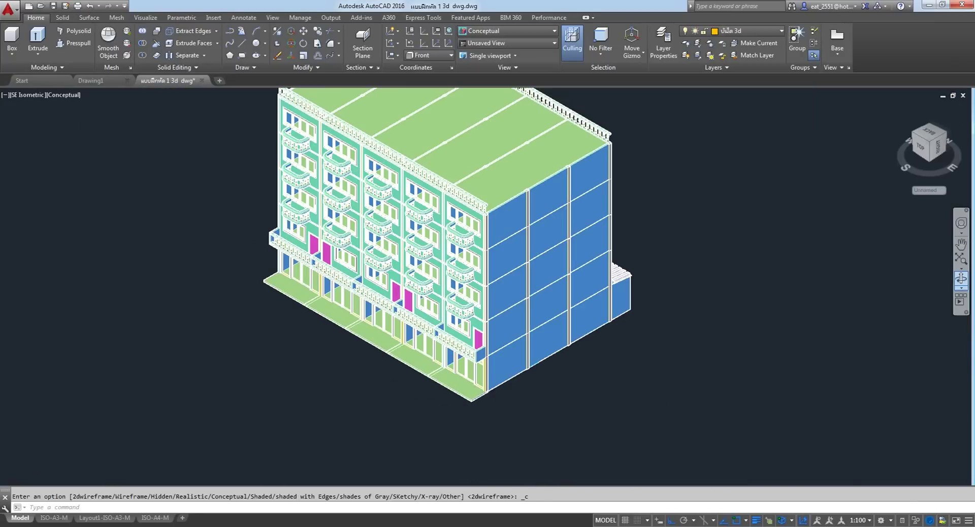
{"action": "scroll", "coordinate": [208, 224], "scroll_direction": "up", "scroll_amount": 2}
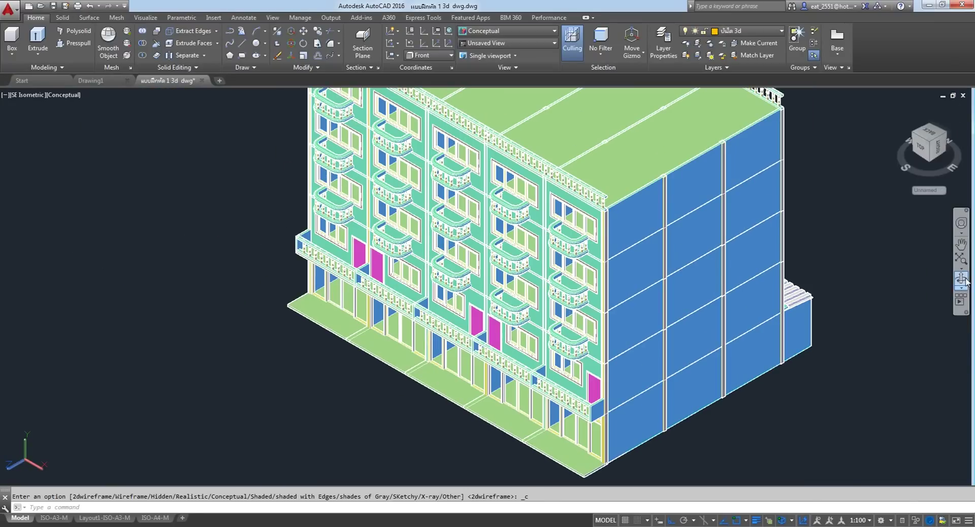
Free-orbit the shaded townhouse block to reveal its left side face, then exit orbit.
{"action": "left_click", "coordinate": [961, 278]}
{"action": "left_click_drag", "start_coordinate": [528, 342], "coordinate": [623, 299]}
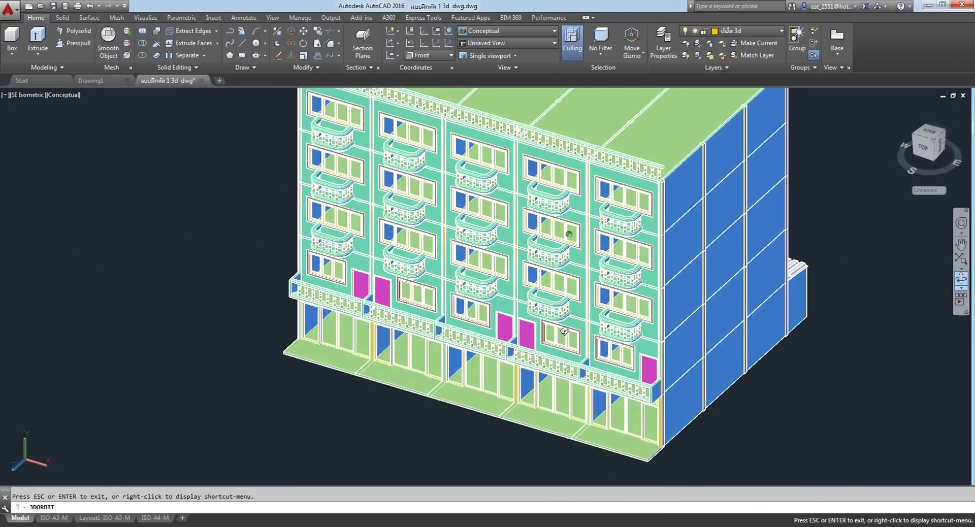
{"action": "left_click_drag", "start_coordinate": [628, 296], "coordinate": [455, 336]}
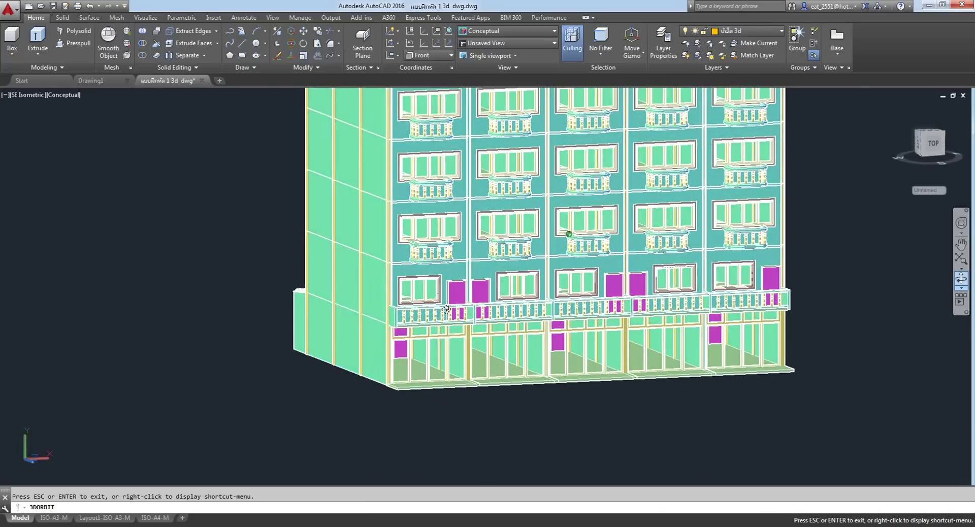
{"action": "scroll", "coordinate": [455, 335], "scroll_direction": "up", "scroll_amount": 3}
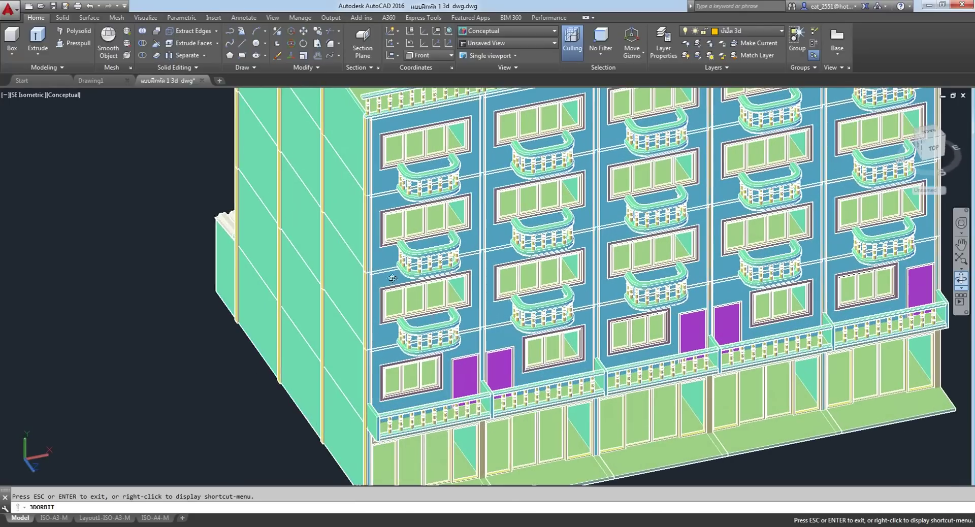
{"action": "scroll", "coordinate": [389, 283], "scroll_direction": "down", "scroll_amount": 2}
{"action": "scroll", "coordinate": [389, 269], "scroll_direction": "down", "scroll_amount": 1}
{"action": "scroll", "coordinate": [389, 259], "scroll_direction": "down", "scroll_amount": 1}
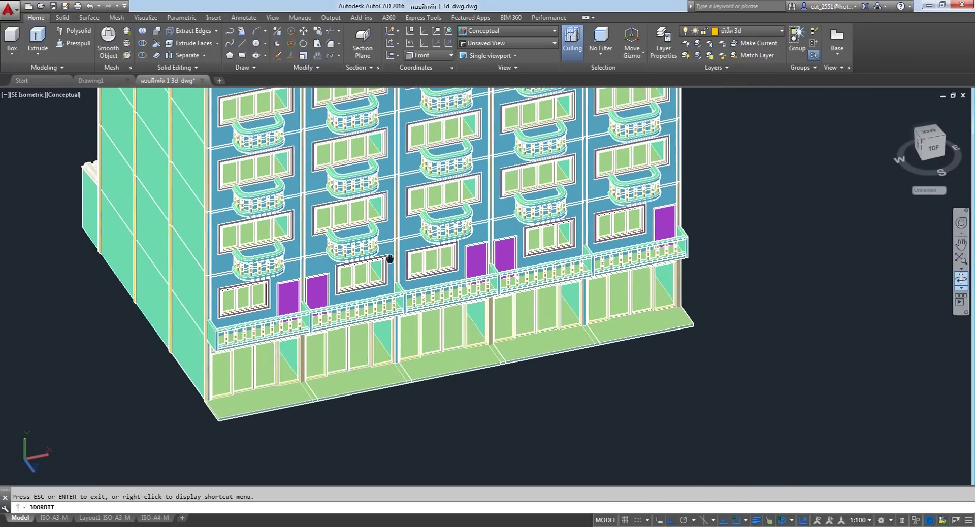
{"action": "scroll", "coordinate": [388, 269], "scroll_direction": "down", "scroll_amount": 1}
{"action": "scroll", "coordinate": [388, 281], "scroll_direction": "down", "scroll_amount": 1}
{"action": "scroll", "coordinate": [387, 283], "scroll_direction": "down", "scroll_amount": 1}
{"action": "scroll", "coordinate": [387, 283], "scroll_direction": "down", "scroll_amount": 1}
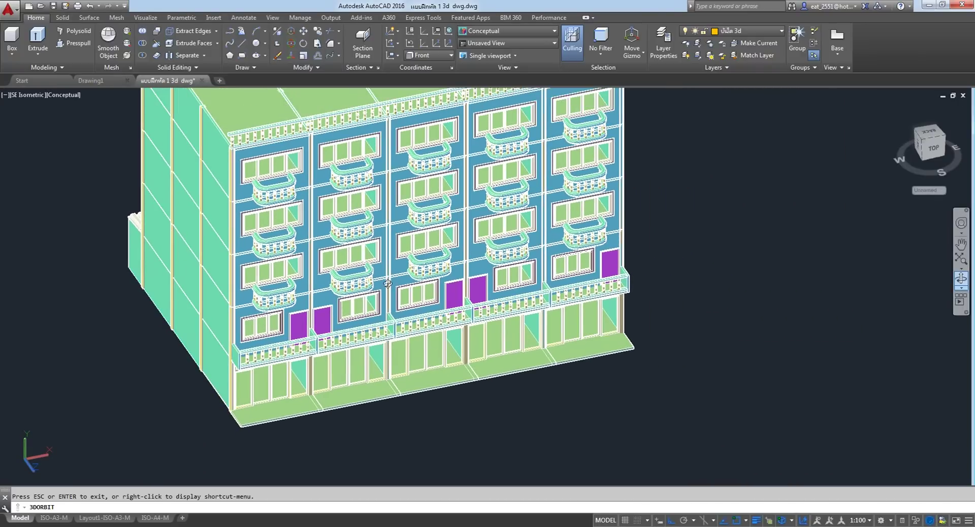
{"action": "left_click_drag", "start_coordinate": [456, 302], "coordinate": [433, 259]}
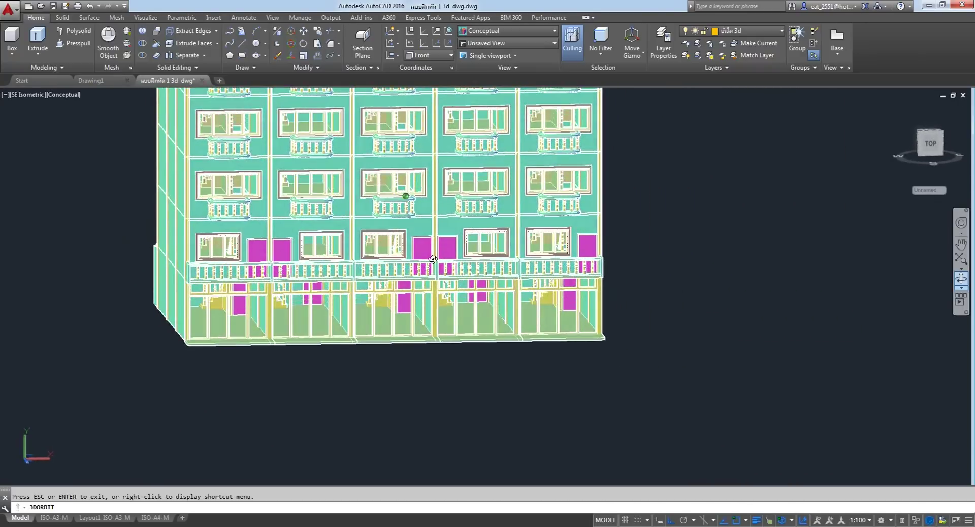
{"action": "middle_click_drag", "start_coordinate": [432, 259], "coordinate": [430, 348]}
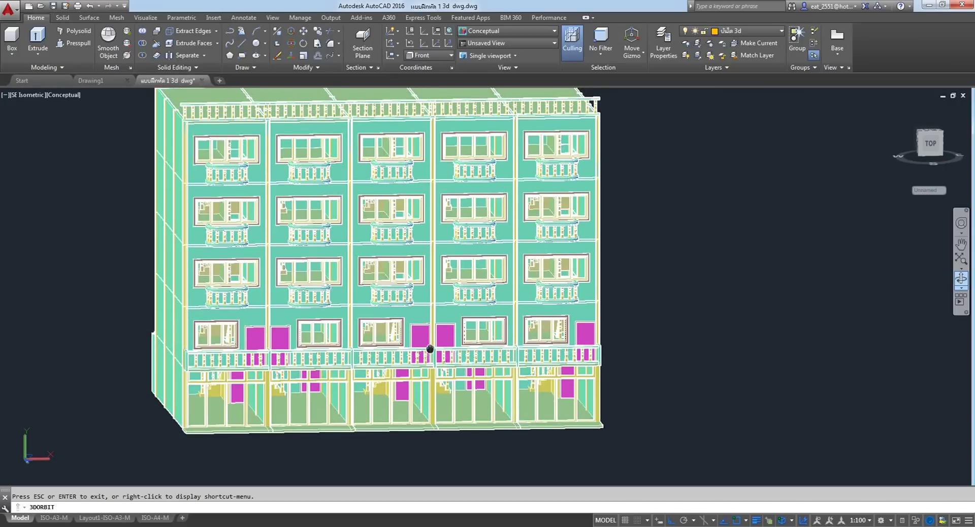
{"action": "left_click_drag", "start_coordinate": [424, 325], "coordinate": [450, 337]}
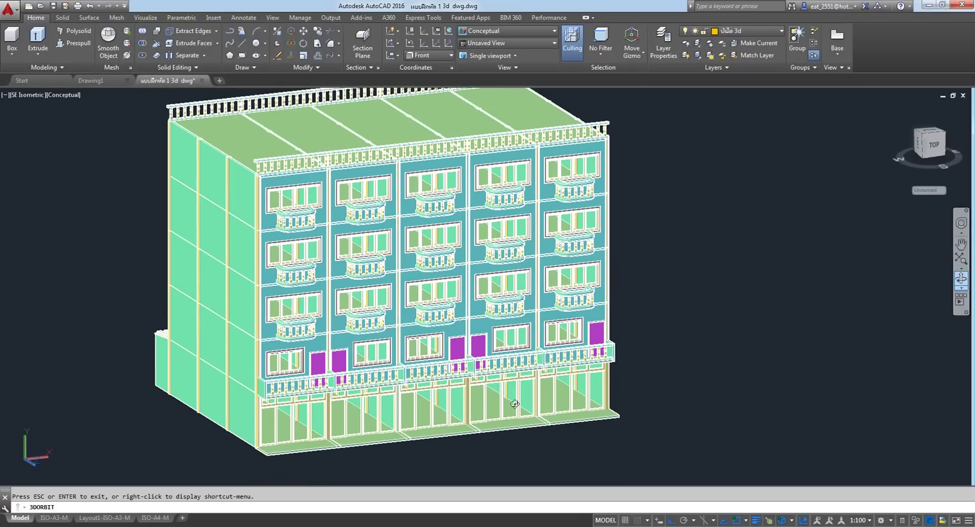
{"action": "scroll", "coordinate": [514, 404], "scroll_direction": "up", "scroll_amount": 1}
{"action": "right_click", "coordinate": [729, 284]}
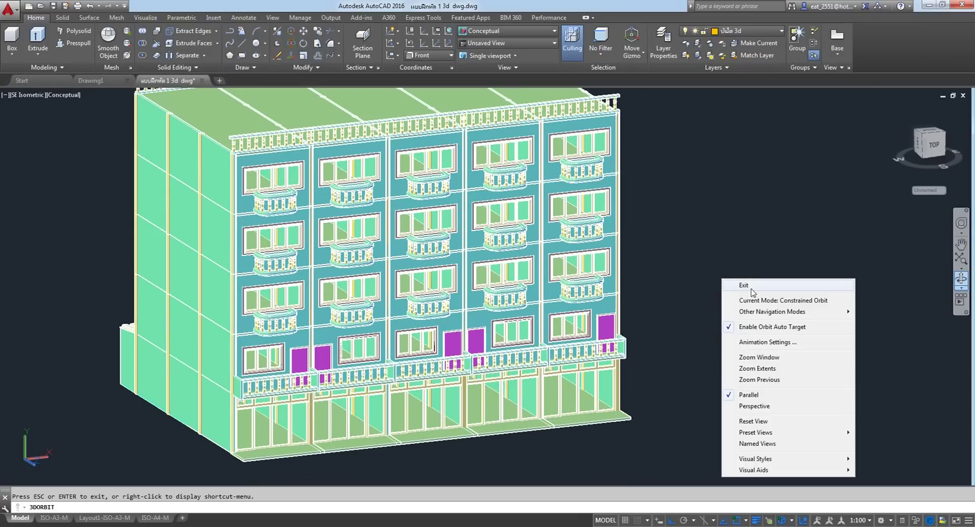
{"action": "left_click", "coordinate": [731, 285]}
Save the drawing and zoom in and out around the townhouse facade.
{"action": "left_click", "coordinate": [52, 6]}
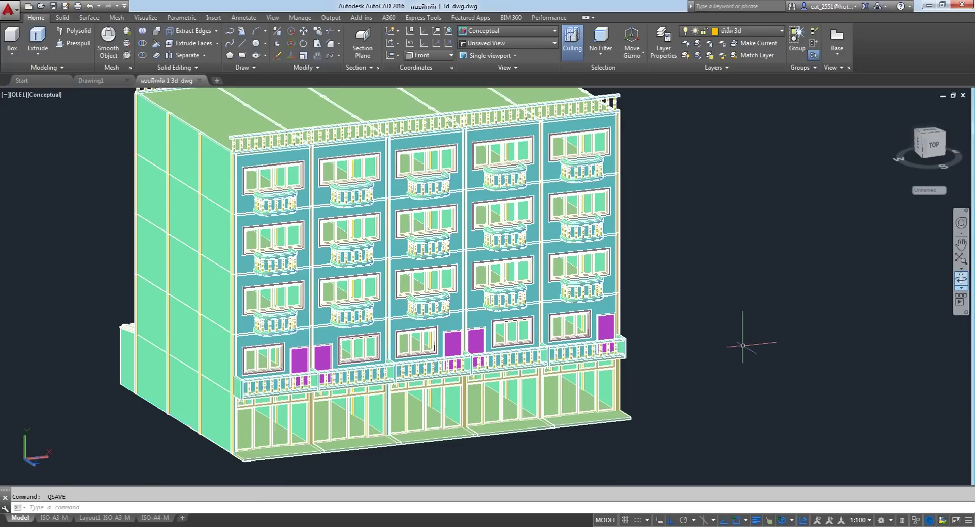
{"action": "scroll", "coordinate": [347, 173], "scroll_direction": "up", "scroll_amount": 2}
{"action": "scroll", "coordinate": [347, 173], "scroll_direction": "up", "scroll_amount": 3}
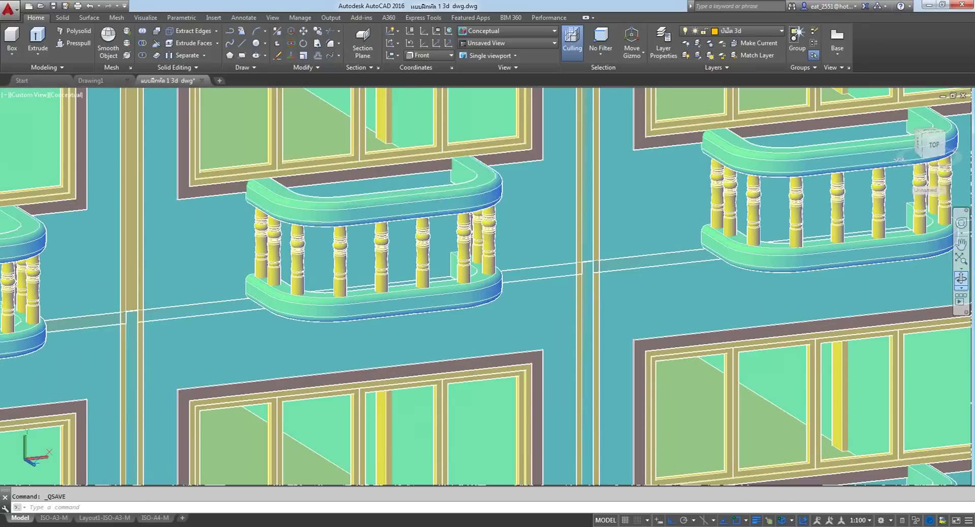
{"action": "scroll", "coordinate": [351, 206], "scroll_direction": "down", "scroll_amount": 3}
{"action": "mouse_move", "coordinate": [368, 268]}
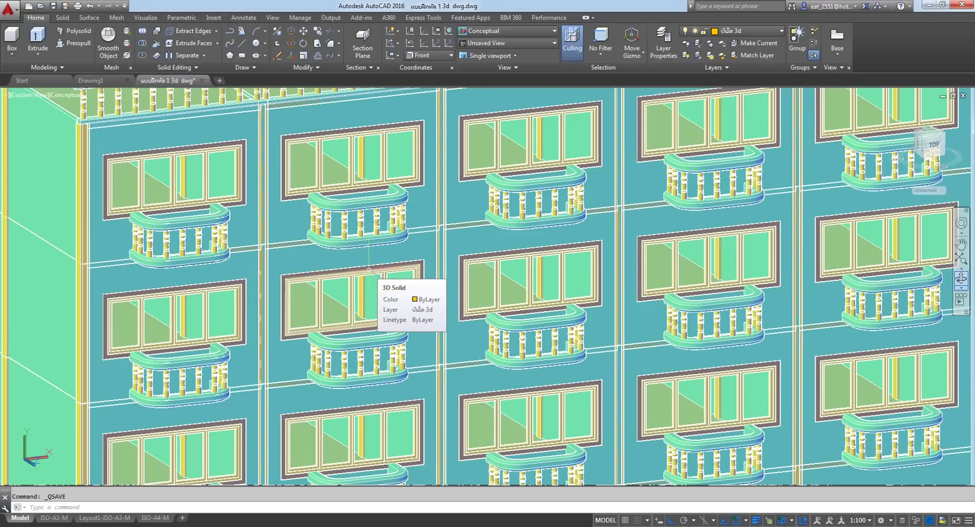
{"action": "scroll", "coordinate": [368, 269], "scroll_direction": "down", "scroll_amount": 5}
{"action": "scroll", "coordinate": [544, 312], "scroll_direction": "down", "scroll_amount": 2}
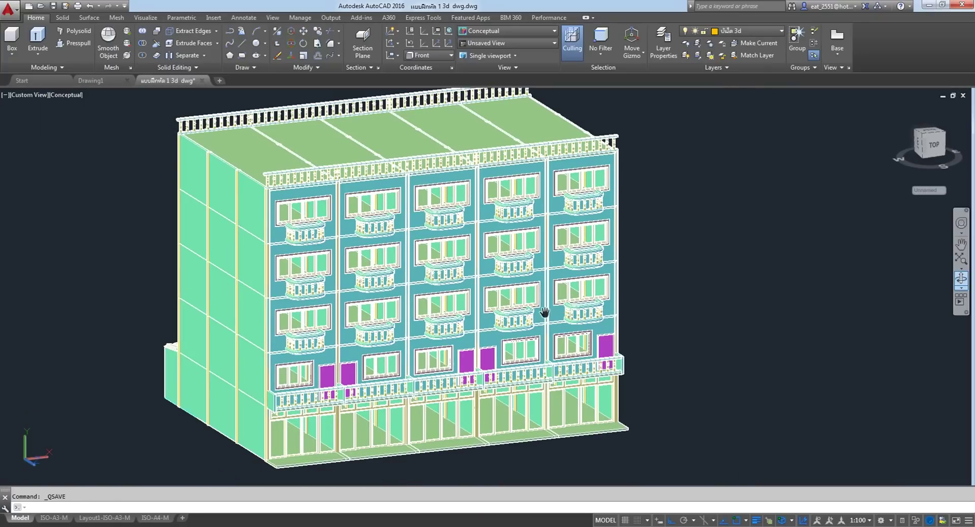
{"action": "scroll", "coordinate": [423, 404], "scroll_direction": "up", "scroll_amount": 5}
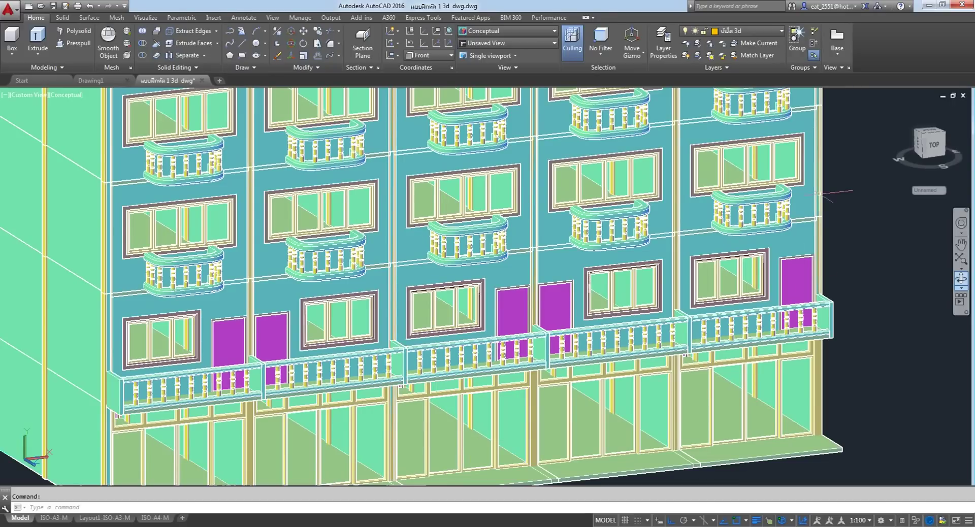
{"action": "scroll", "coordinate": [856, 236], "scroll_direction": "down", "scroll_amount": 3}
{"action": "scroll", "coordinate": [856, 237], "scroll_direction": "down", "scroll_amount": 2}
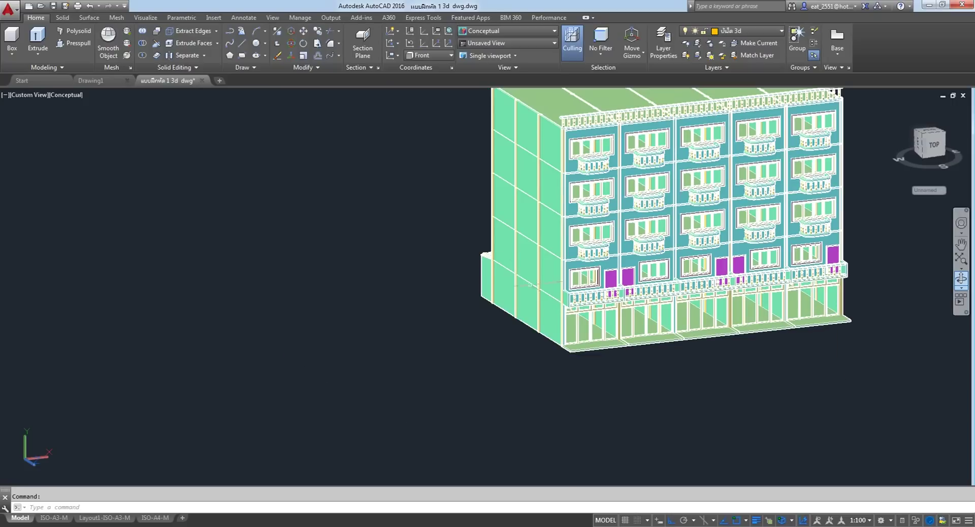
Pan the building into place and switch the viewport to the SE Isometric view.
{"action": "mouse_move", "coordinate": [592, 300]}
{"action": "left_mouse_down"}
{"action": "mouse_move", "coordinate": [458, 269]}
{"action": "mouse_move", "coordinate": [428, 274]}
{"action": "left_mouse_up"}
{"action": "key", "text": "Escape"}
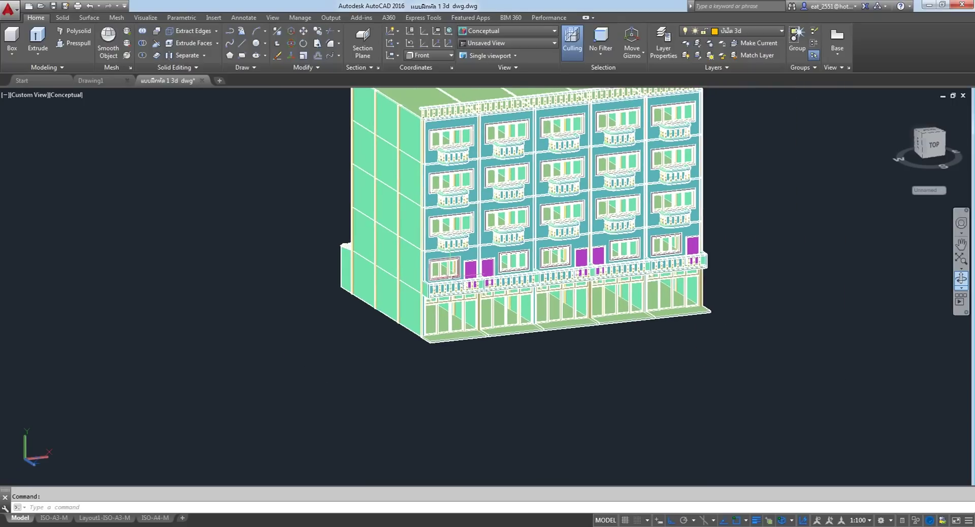
{"action": "left_click", "coordinate": [20, 96]}
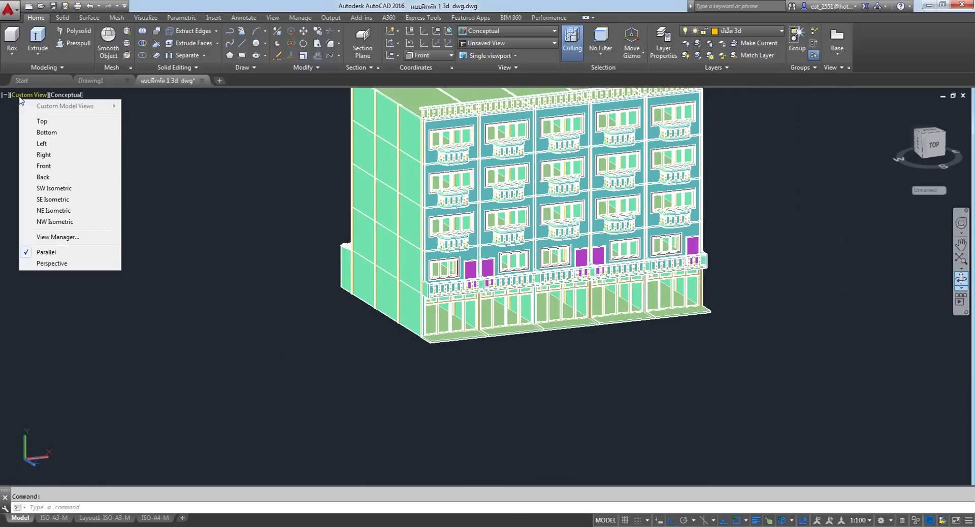
{"action": "left_click", "coordinate": [59, 210]}
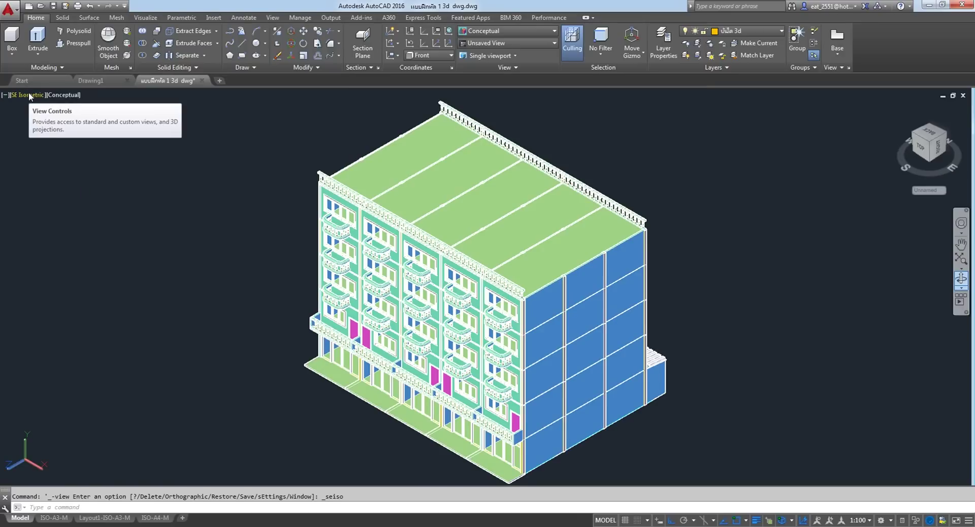
{"action": "scroll", "coordinate": [292, 412], "scroll_direction": "up", "scroll_amount": 2}
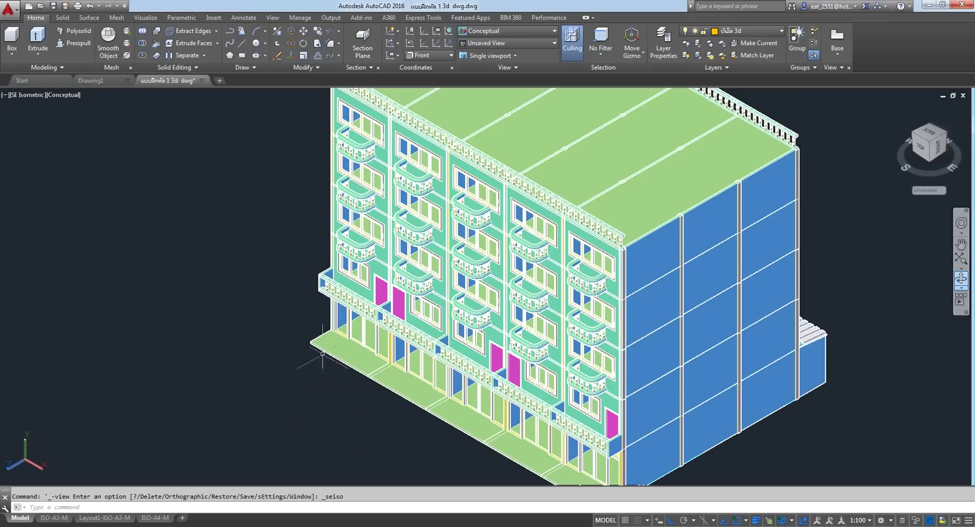
Try the 2D Wireframe and Hidden visual styles on the townhouse model.
{"action": "left_click", "coordinate": [61, 95]}
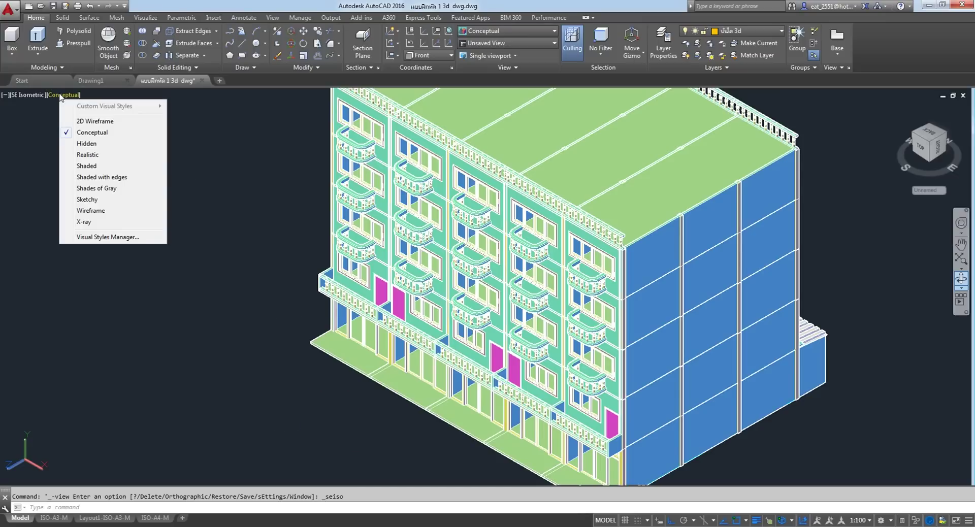
{"action": "left_click", "coordinate": [97, 121]}
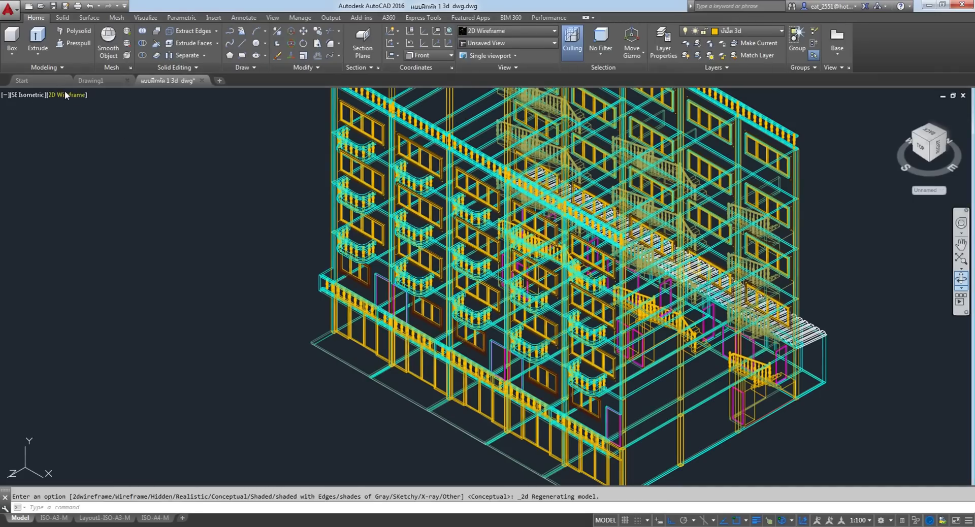
{"action": "left_click", "coordinate": [65, 94]}
{"action": "key", "text": "Escape"}
{"action": "left_click", "coordinate": [65, 95]}
{"action": "left_click", "coordinate": [87, 141]}
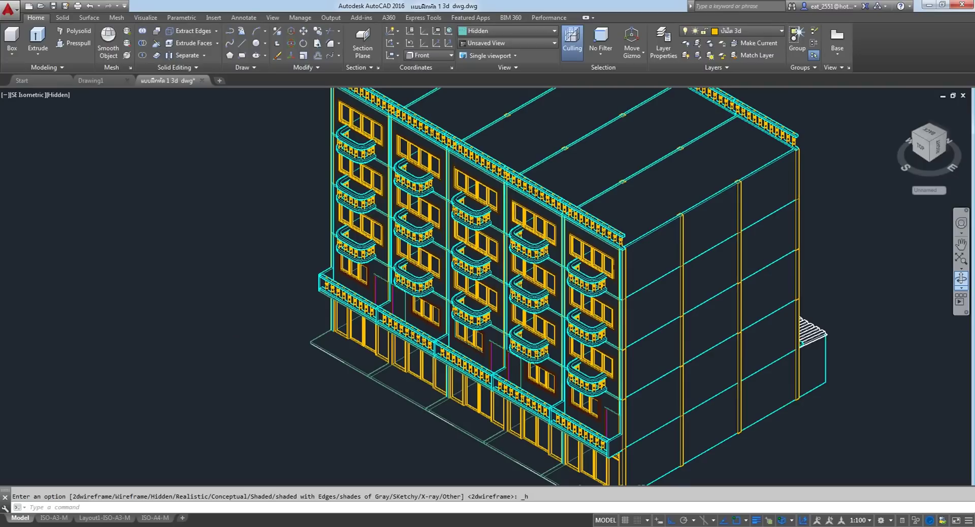
{"action": "scroll", "coordinate": [229, 311], "scroll_direction": "down", "scroll_amount": 2}
{"action": "scroll", "coordinate": [201, 322], "scroll_direction": "up", "scroll_amount": 1}
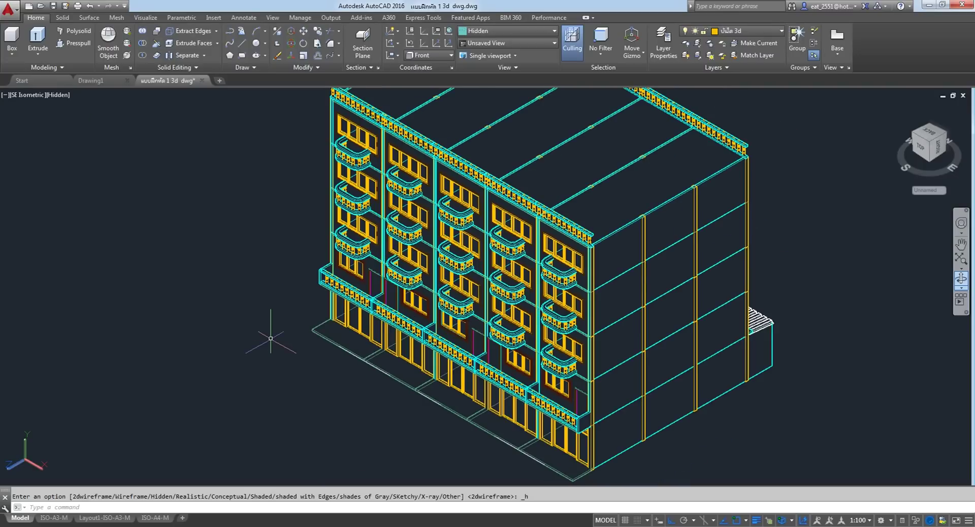
{"action": "scroll", "coordinate": [610, 269], "scroll_direction": "down", "scroll_amount": 2}
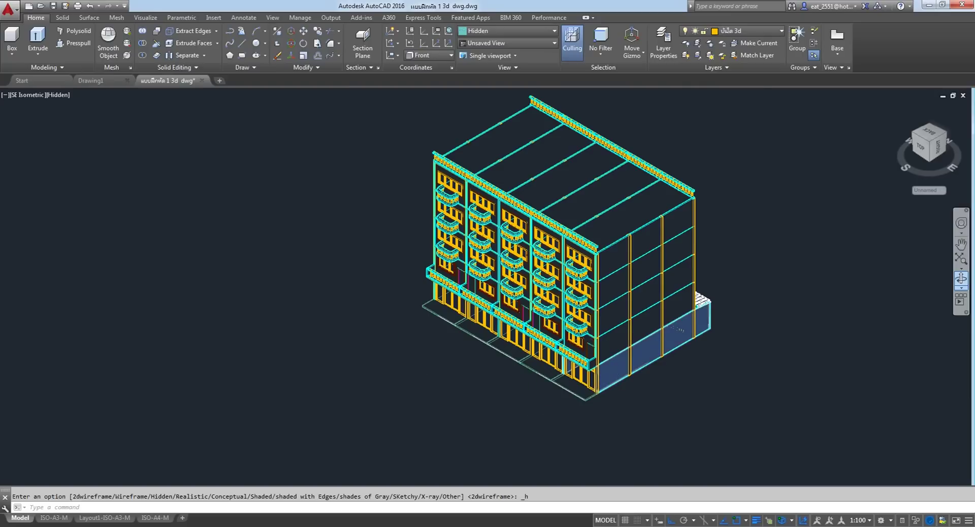
{"action": "scroll", "coordinate": [402, 335], "scroll_direction": "up", "scroll_amount": 2}
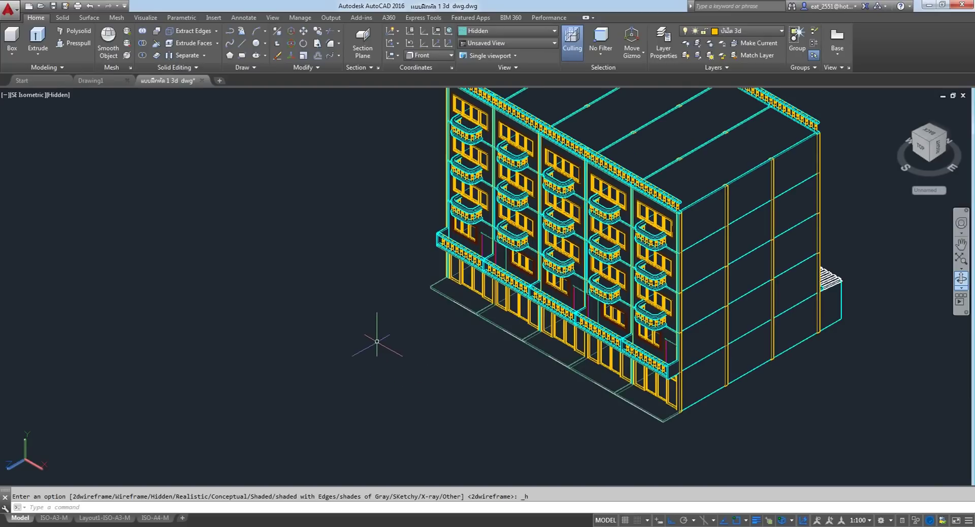
Return the display to 2D Wireframe and bring up the viewport configuration list.
{"action": "left_click", "coordinate": [61, 99]}
{"action": "left_click", "coordinate": [90, 121]}
{"action": "scroll", "coordinate": [270, 282], "scroll_direction": "down", "scroll_amount": 4}
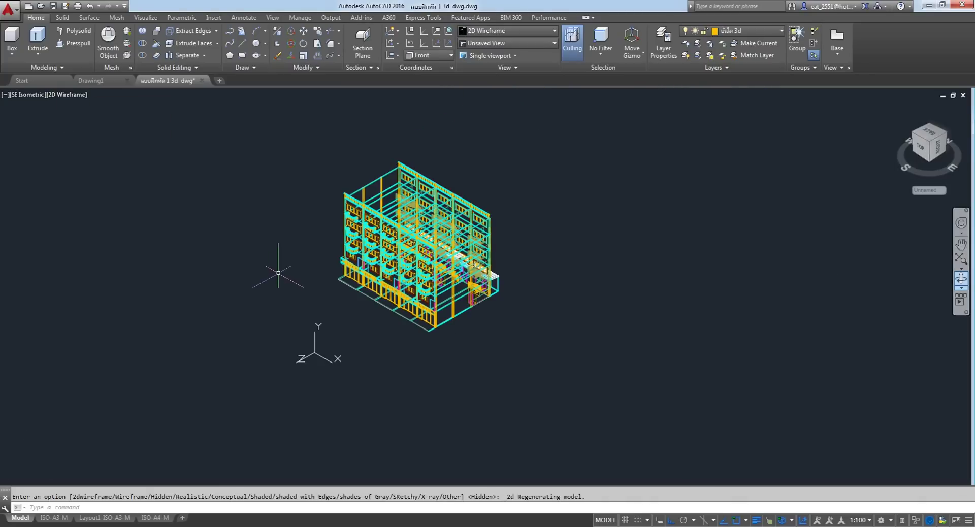
{"action": "scroll", "coordinate": [278, 272], "scroll_direction": "up", "scroll_amount": 2}
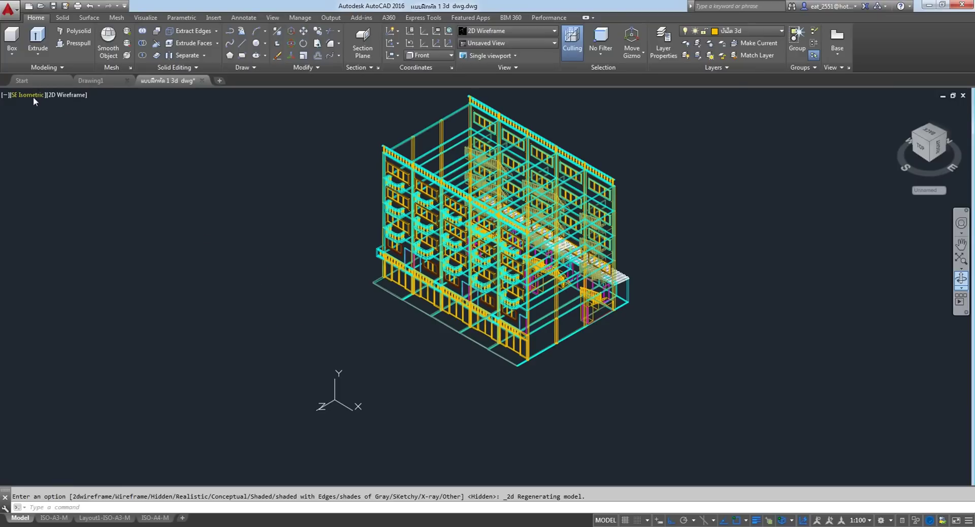
{"action": "left_click", "coordinate": [6, 95]}
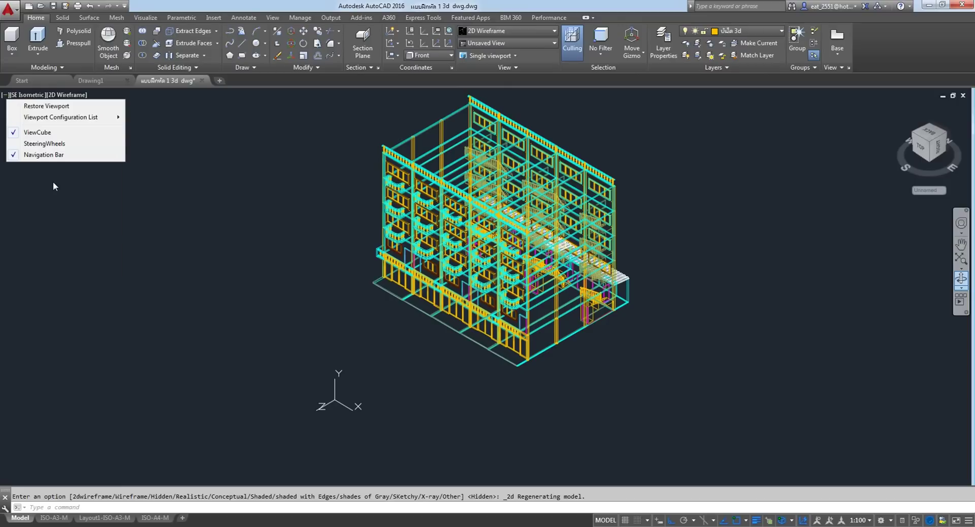
{"action": "mouse_move", "coordinate": [60, 118]}
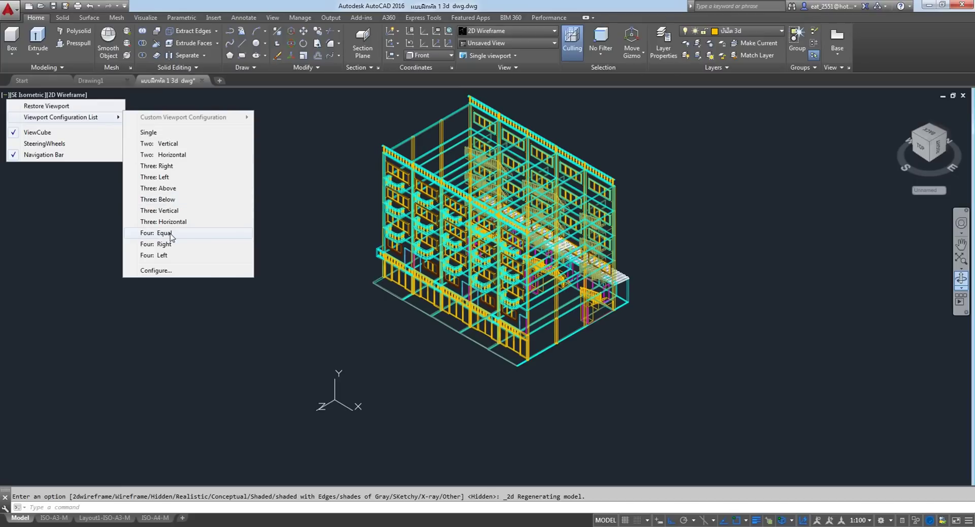
Split the screen into four viewports, setting top-left to Top and bottom-left to Front.
{"action": "left_click", "coordinate": [171, 234]}
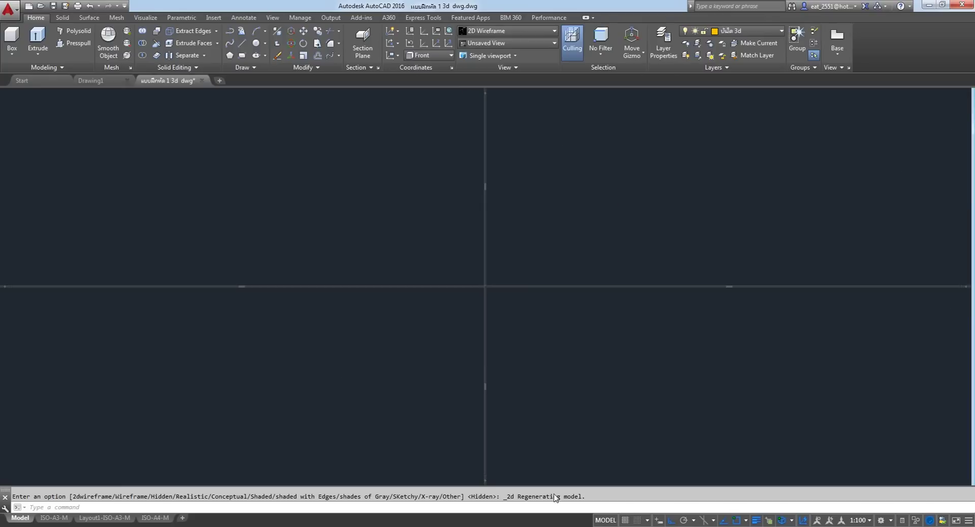
{"action": "left_click", "coordinate": [334, 242]}
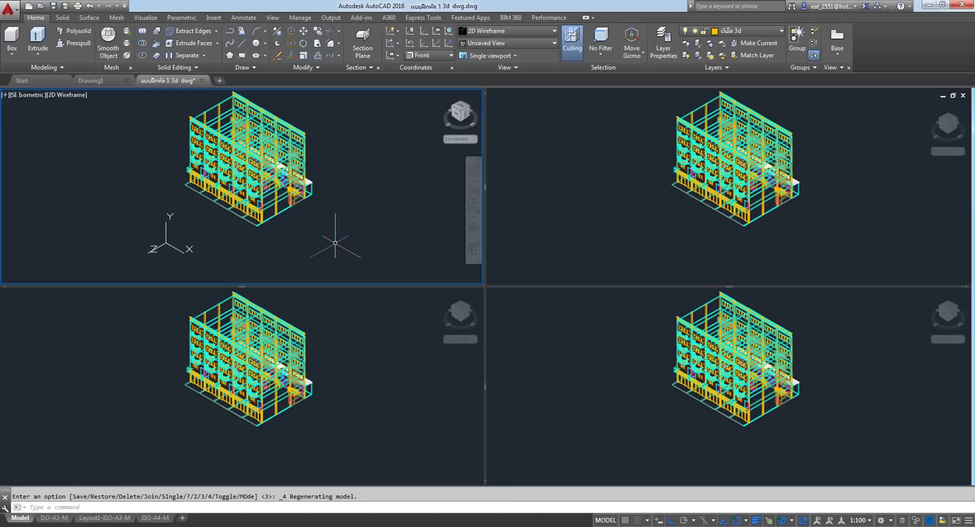
{"action": "left_click", "coordinate": [33, 98]}
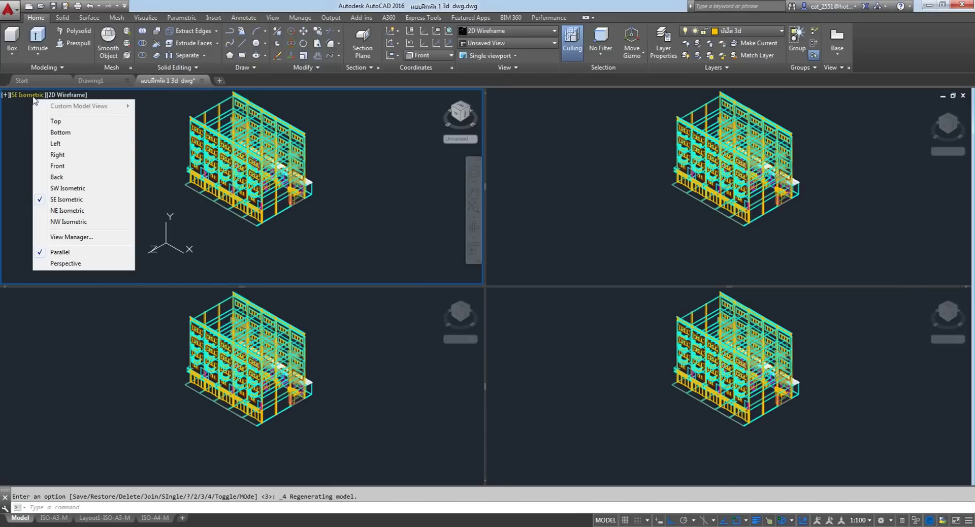
{"action": "left_click", "coordinate": [62, 122]}
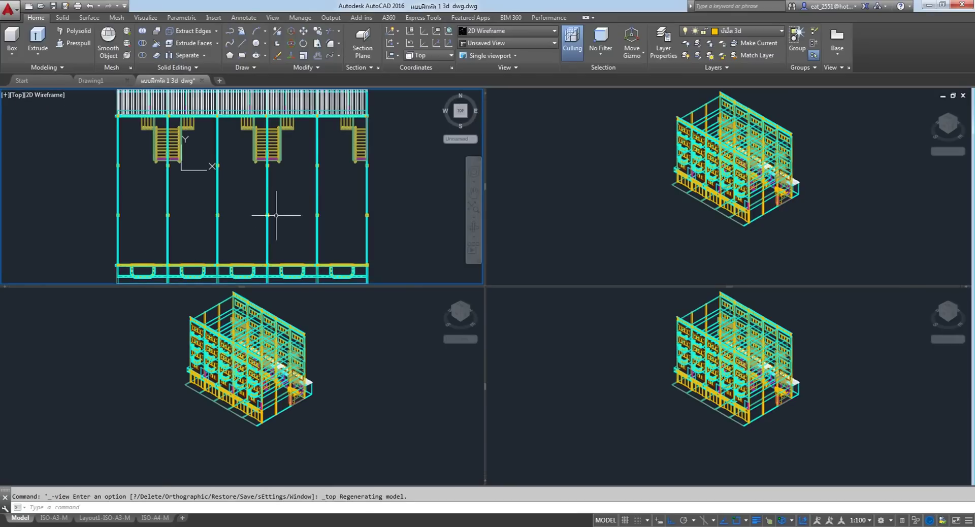
{"action": "left_click", "coordinate": [147, 376]}
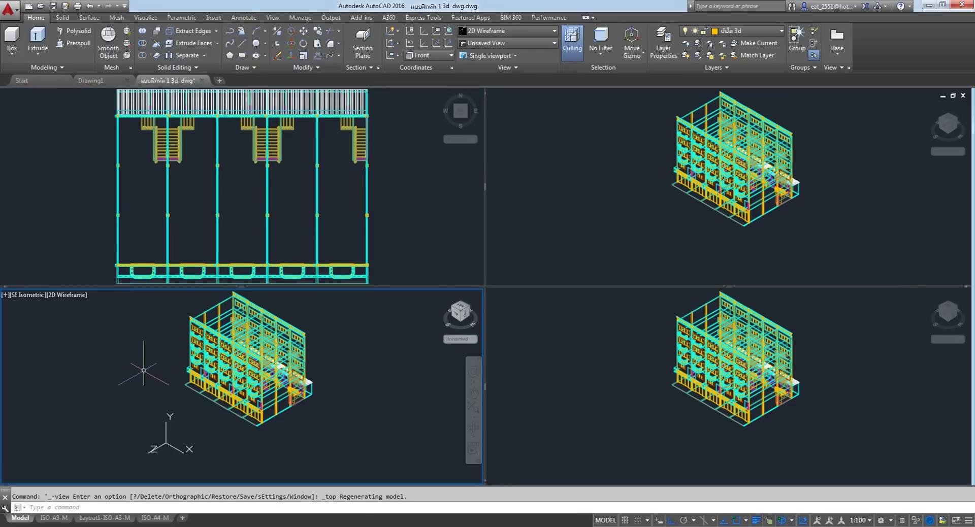
{"action": "left_click", "coordinate": [36, 295]}
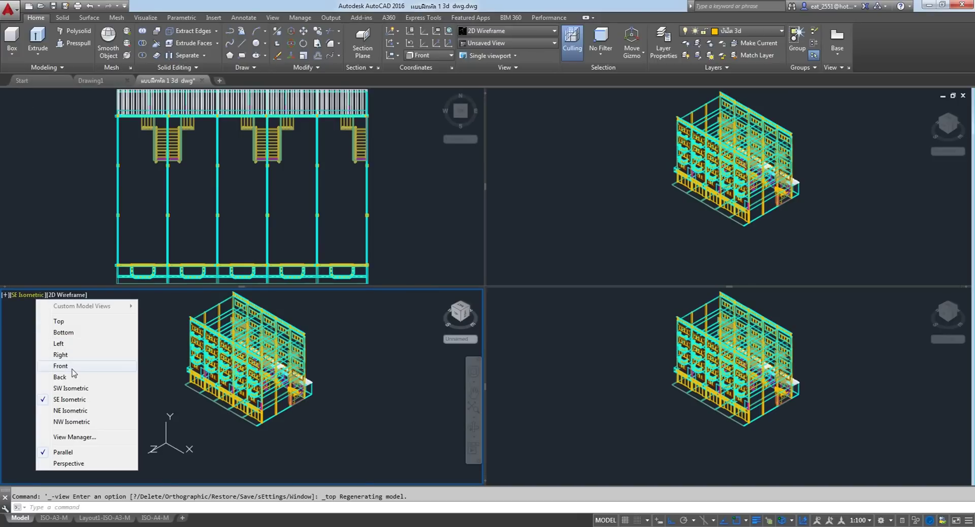
{"action": "left_click", "coordinate": [72, 369]}
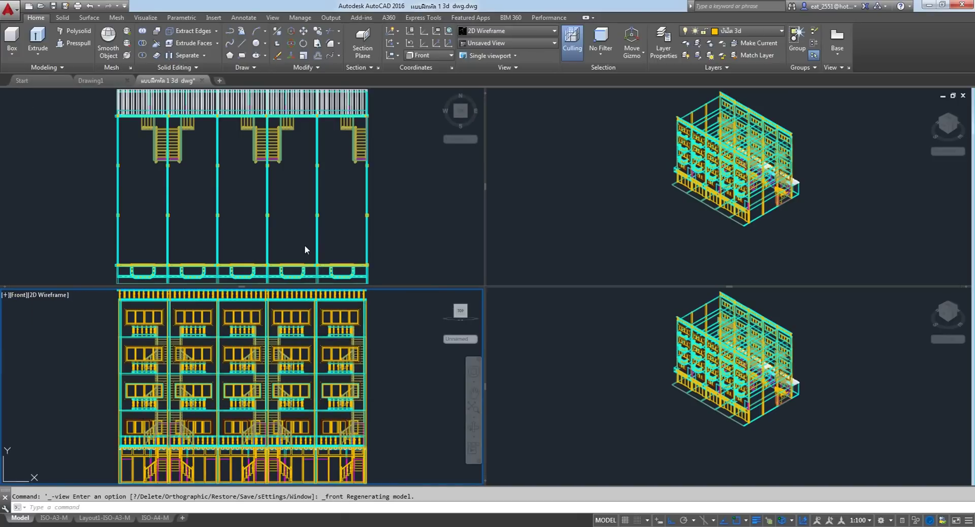
Set the top-right viewport to Right and enlarge the SE Isometric model.
{"action": "left_click", "coordinate": [675, 203]}
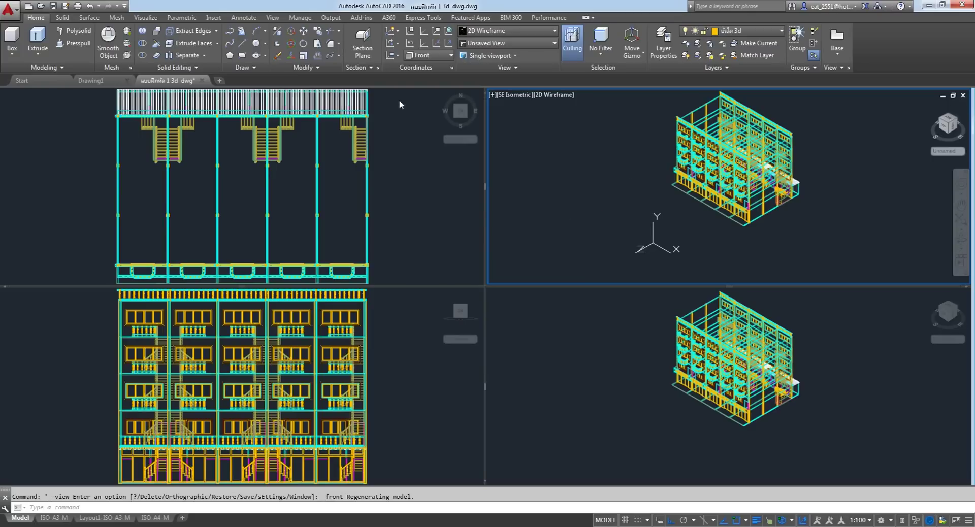
{"action": "left_click", "coordinate": [516, 94]}
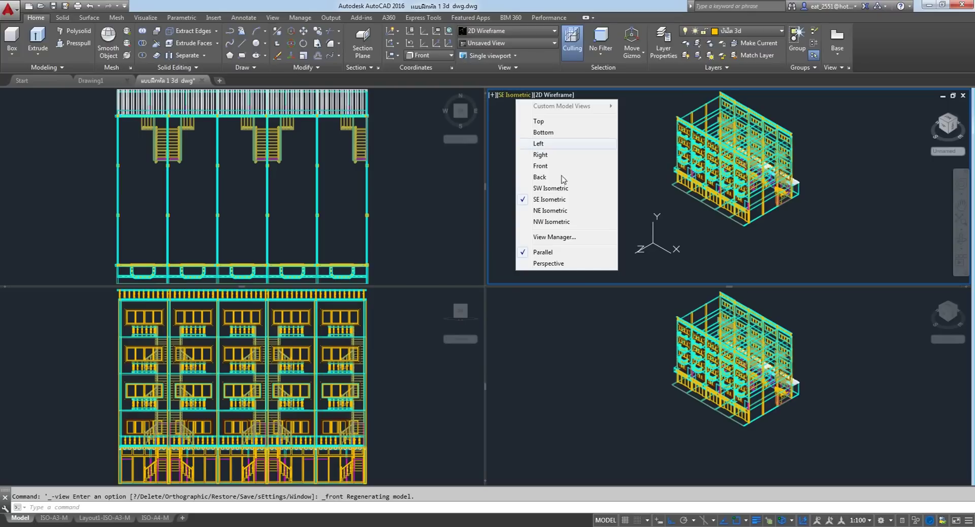
{"action": "left_click", "coordinate": [543, 155]}
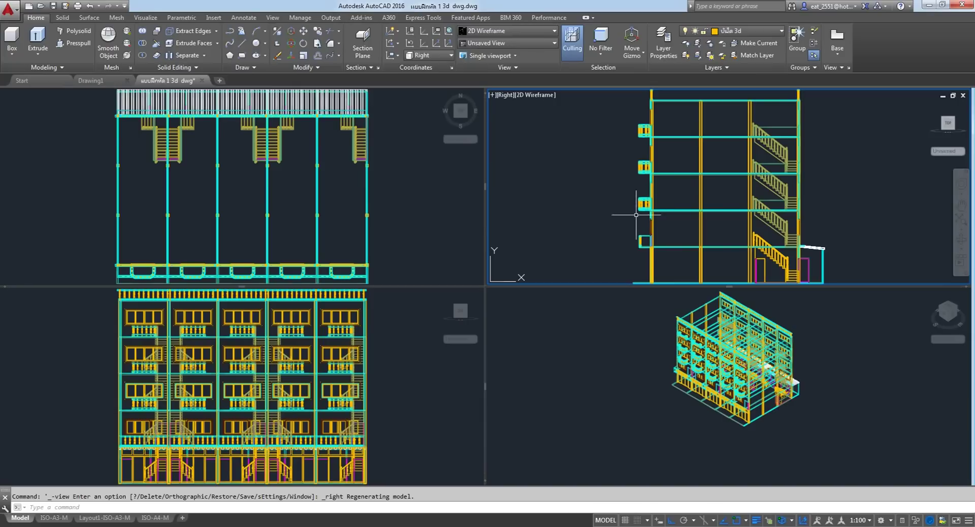
{"action": "left_click", "coordinate": [613, 379]}
{"action": "scroll", "coordinate": [700, 394], "scroll_direction": "up", "scroll_amount": 3}
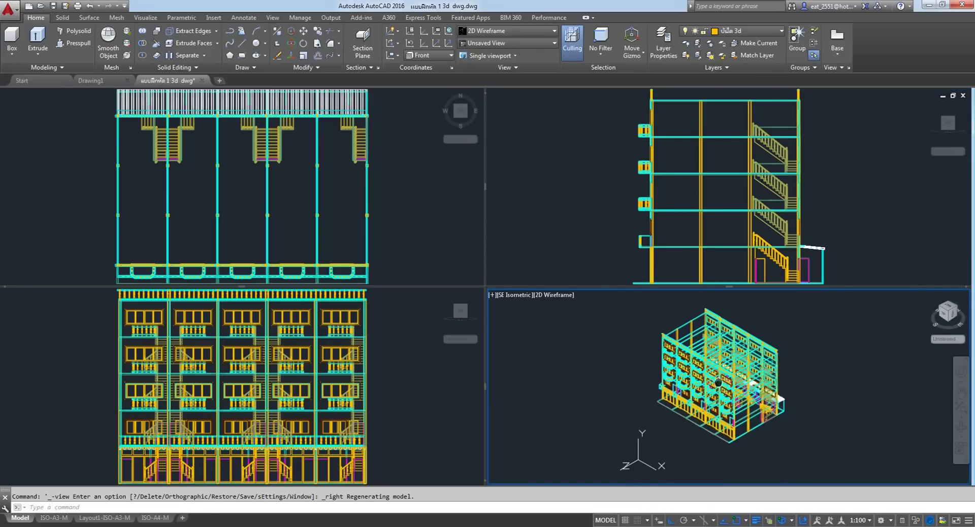
{"action": "middle_click_drag", "start_coordinate": [700, 394], "coordinate": [714, 397]}
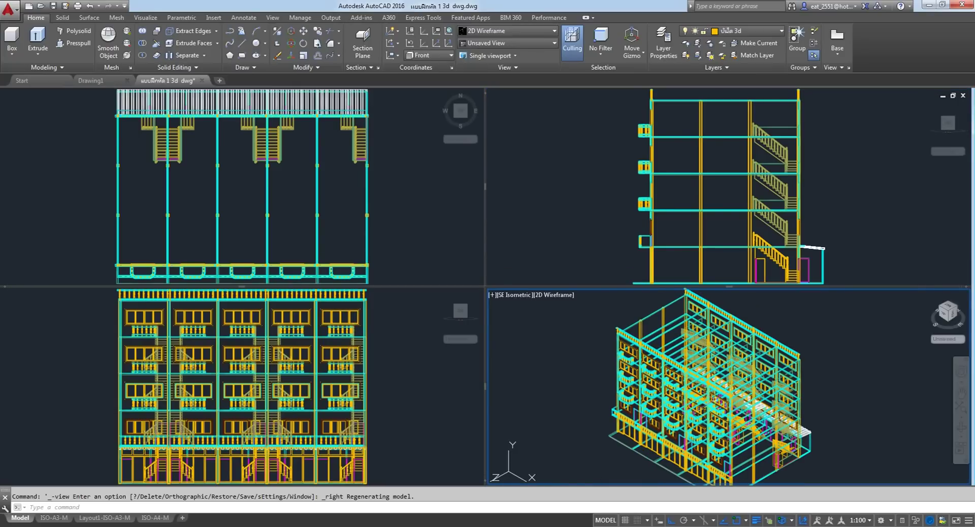
Cycle through the Right, Top and Front viewports, ending with Front active.
{"action": "left_click", "coordinate": [541, 226]}
{"action": "left_click", "coordinate": [426, 220]}
{"action": "left_click", "coordinate": [421, 343]}
{"action": "left_click", "coordinate": [402, 219]}
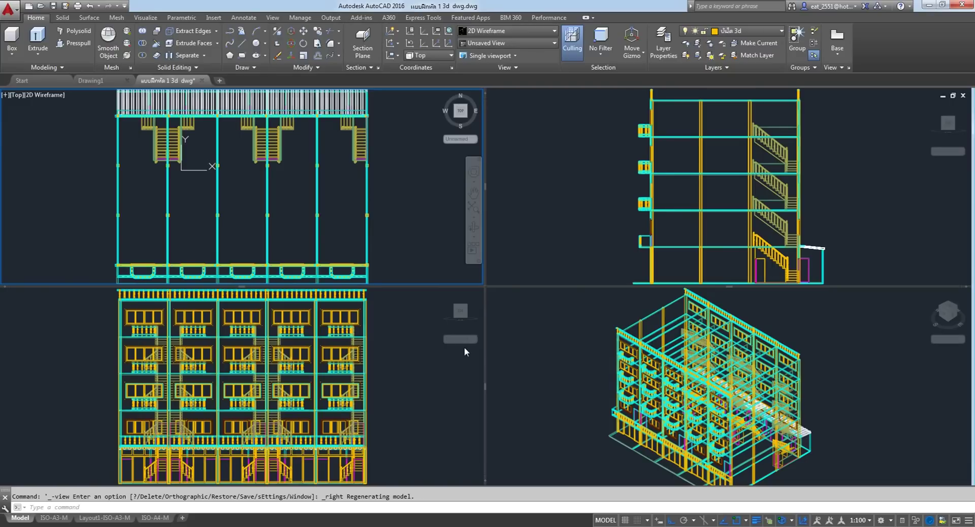
{"action": "left_click", "coordinate": [418, 373]}
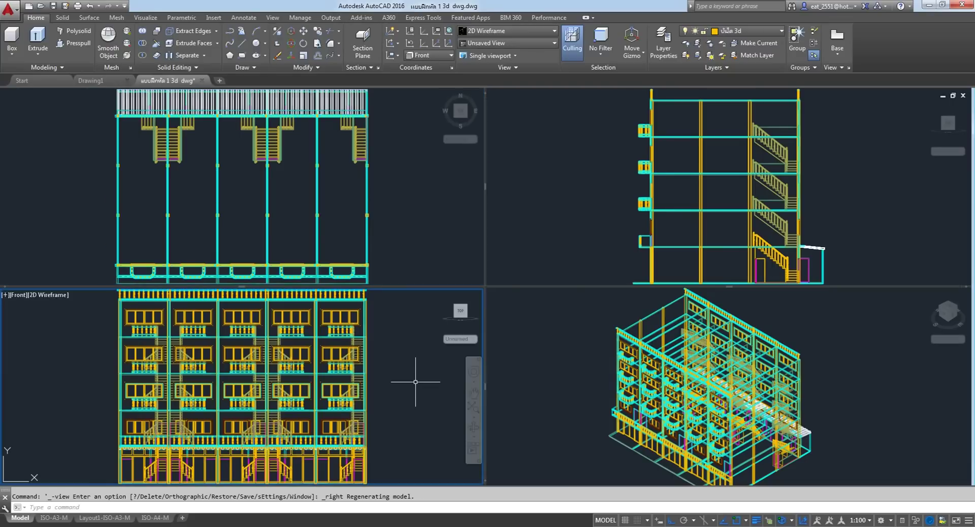
Shrink the front elevation toward the lower left, then launch FLATSHOT via F autocomplete.
{"action": "scroll", "coordinate": [411, 371], "scroll_direction": "down", "scroll_amount": 5}
{"action": "mouse_move", "coordinate": [407, 370]}
{"action": "middle_mouse_down"}
{"action": "mouse_move", "coordinate": [153, 374]}
{"action": "mouse_move", "coordinate": [155, 406]}
{"action": "middle_mouse_up"}
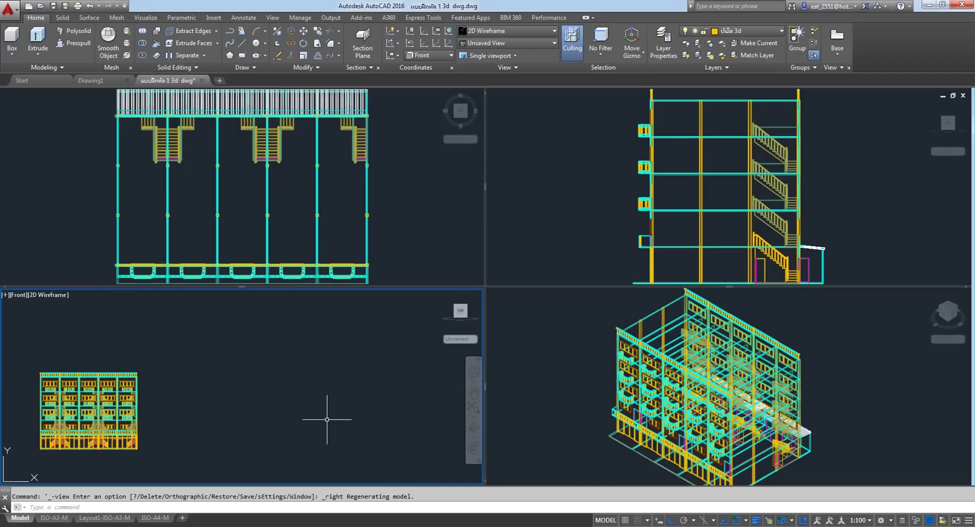
{"action": "middle_click_drag", "start_coordinate": [213, 405], "coordinate": [228, 418]}
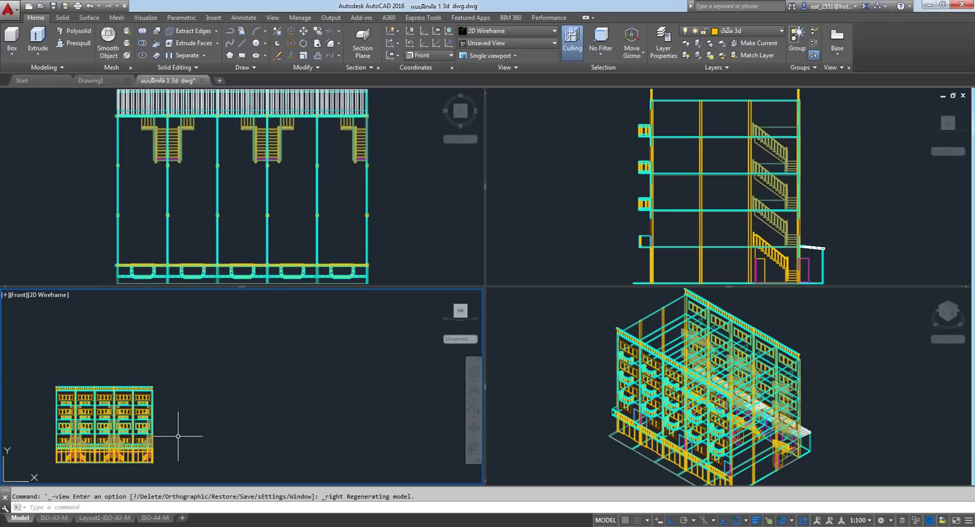
{"action": "middle_click_drag", "start_coordinate": [178, 436], "coordinate": [188, 437]}
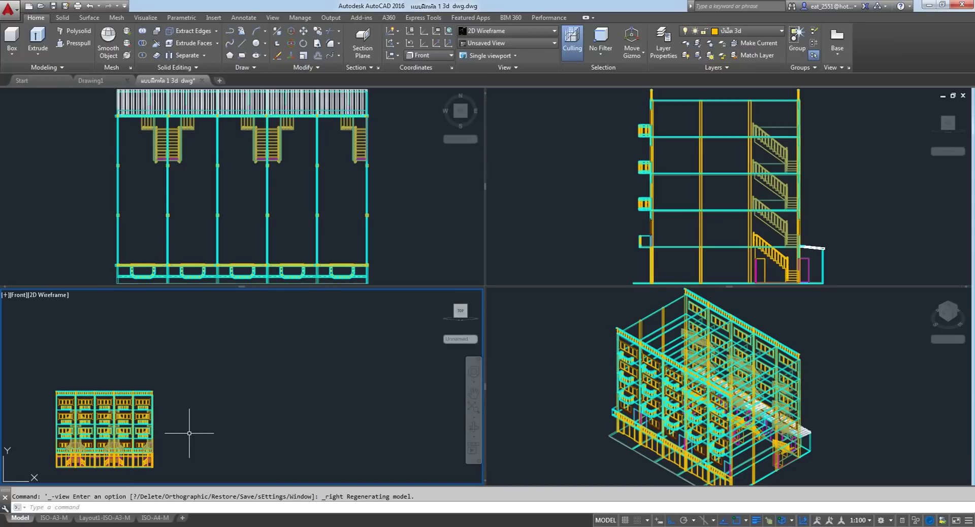
{"action": "type", "text": "FLATSHOT"}
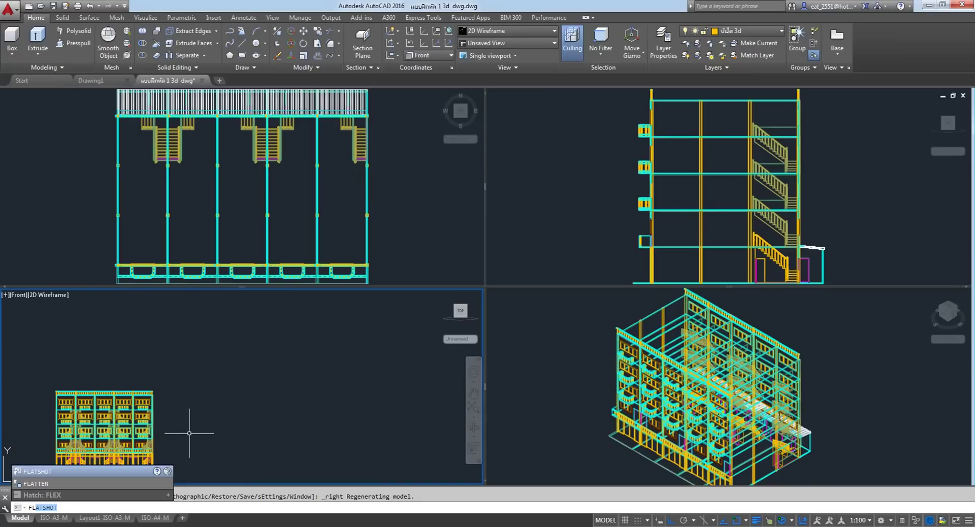
{"action": "left_click", "coordinate": [85, 471]}
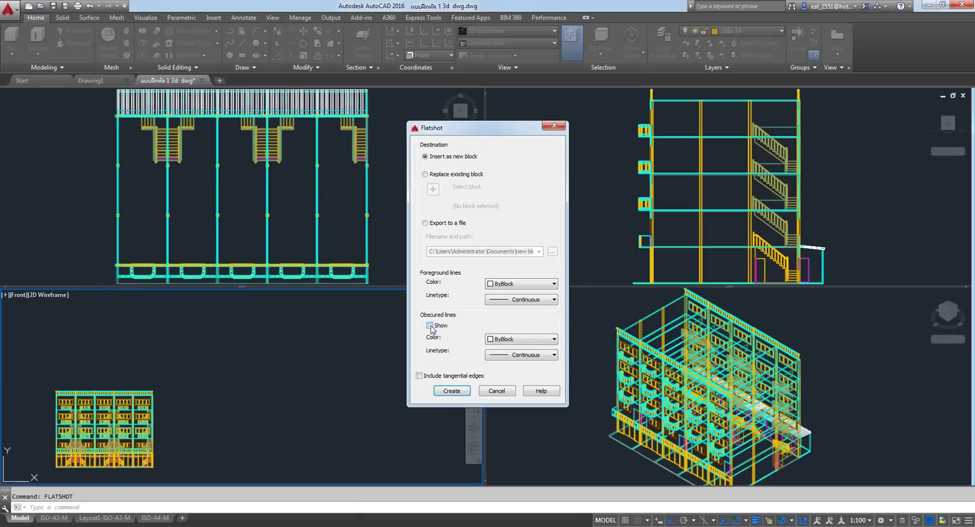
Create the Flatshot front block and insert it beside the model at default scale and rotation.
{"action": "left_click", "coordinate": [441, 392]}
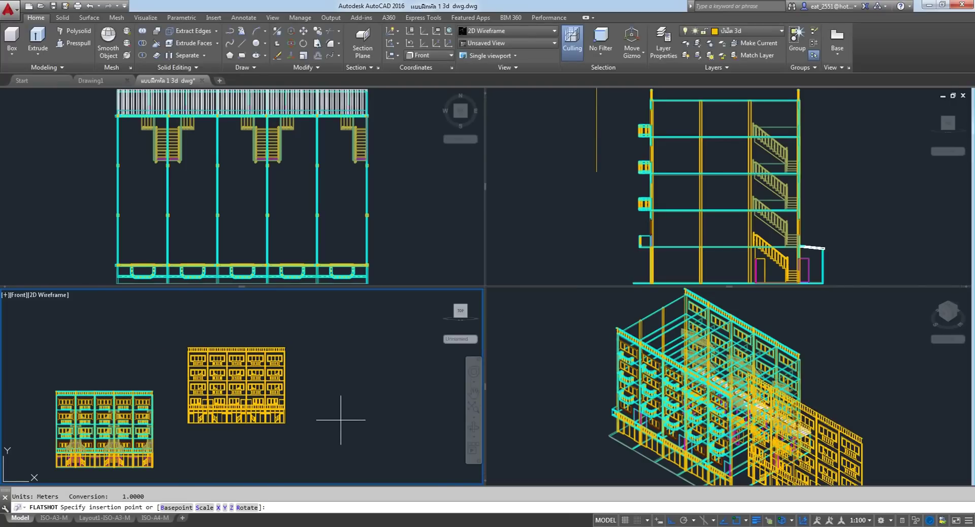
{"action": "mouse_move", "coordinate": [322, 433]}
{"action": "middle_mouse_down"}
{"action": "mouse_move", "coordinate": [371, 391]}
{"action": "mouse_move", "coordinate": [301, 437]}
{"action": "middle_mouse_up"}
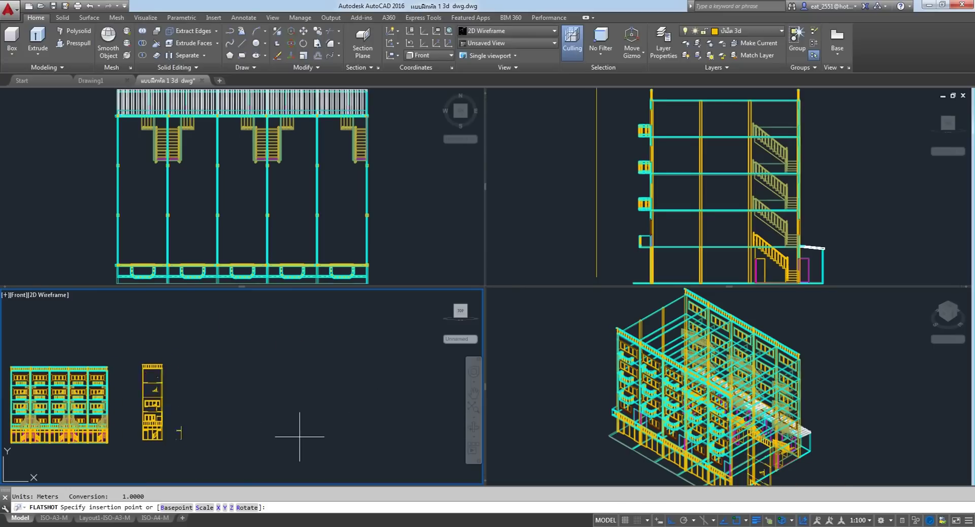
{"action": "scroll", "coordinate": [359, 440], "scroll_direction": "up", "scroll_amount": 4}
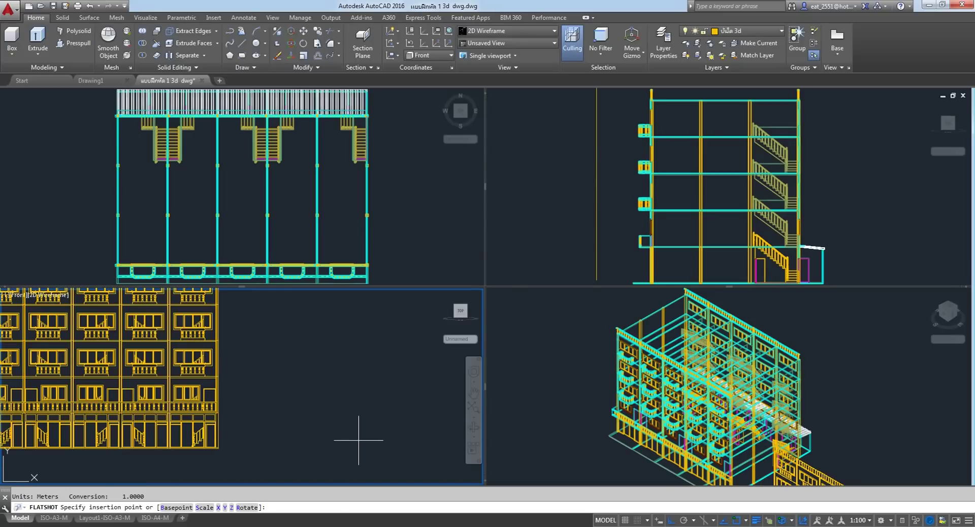
{"action": "scroll", "coordinate": [359, 440], "scroll_direction": "down", "scroll_amount": 2}
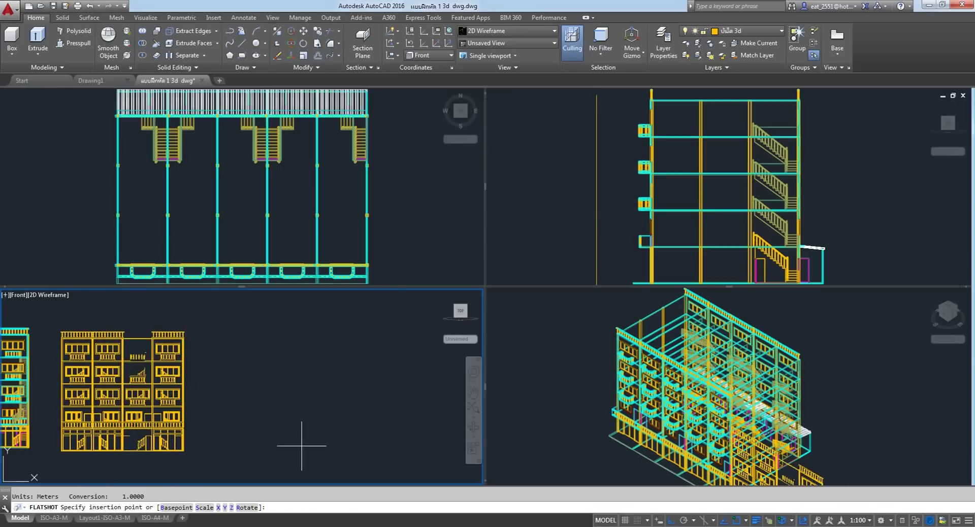
{"action": "left_click", "coordinate": [302, 442]}
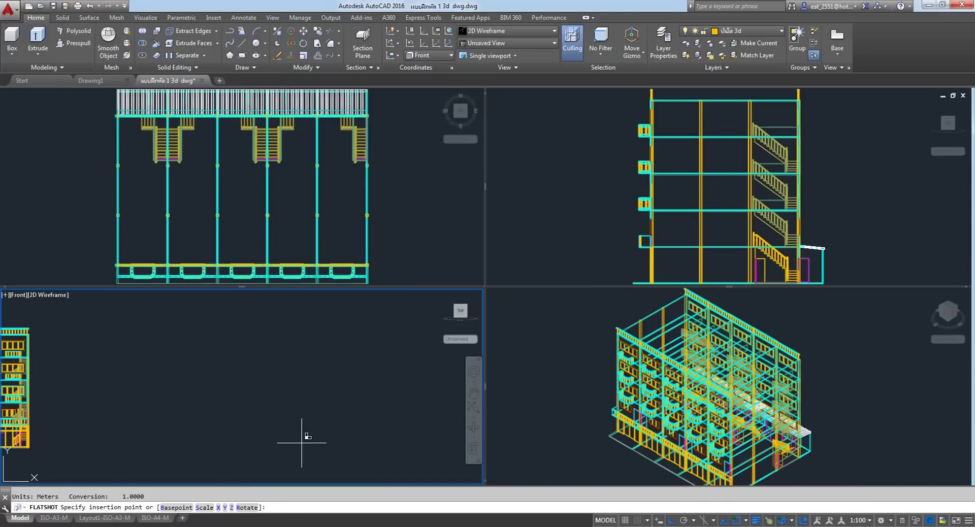
{"action": "key", "text": "Return"}
{"action": "key", "text": "Return"}
{"action": "key", "text": "Return"}
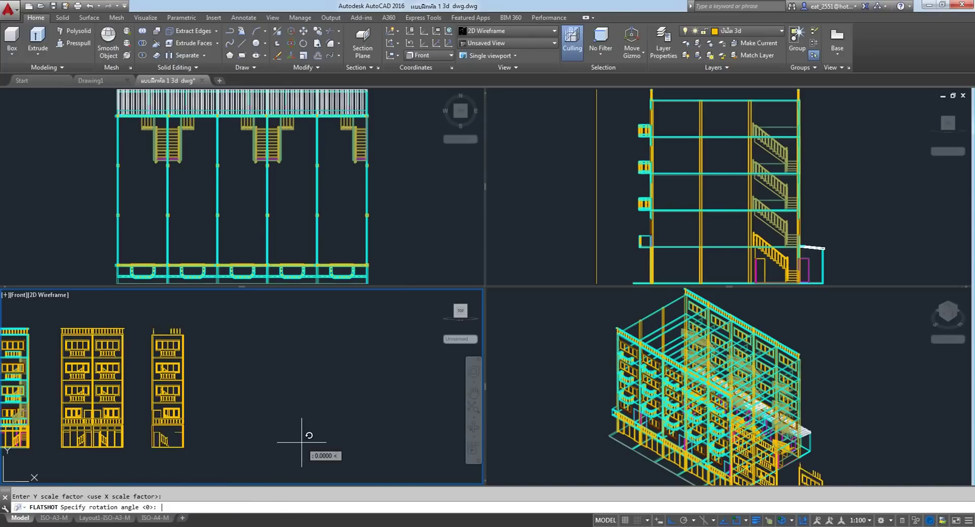
{"action": "key", "text": "Return"}
Fit both front elevations in the view and activate the Top viewport for Flatshot.
{"action": "scroll", "coordinate": [257, 398], "scroll_direction": "down", "scroll_amount": 2}
{"action": "scroll", "coordinate": [278, 399], "scroll_direction": "down", "scroll_amount": 2}
{"action": "mouse_move", "coordinate": [279, 398]}
{"action": "middle_mouse_down"}
{"action": "mouse_move", "coordinate": [235, 414]}
{"action": "mouse_move", "coordinate": [260, 422]}
{"action": "middle_mouse_up"}
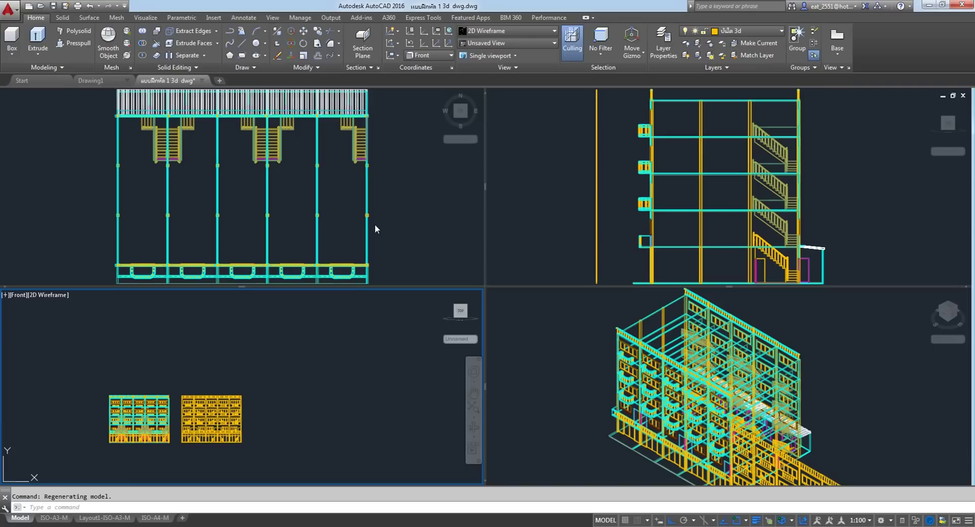
{"action": "left_click", "coordinate": [397, 223]}
{"action": "right_click", "coordinate": [398, 224]}
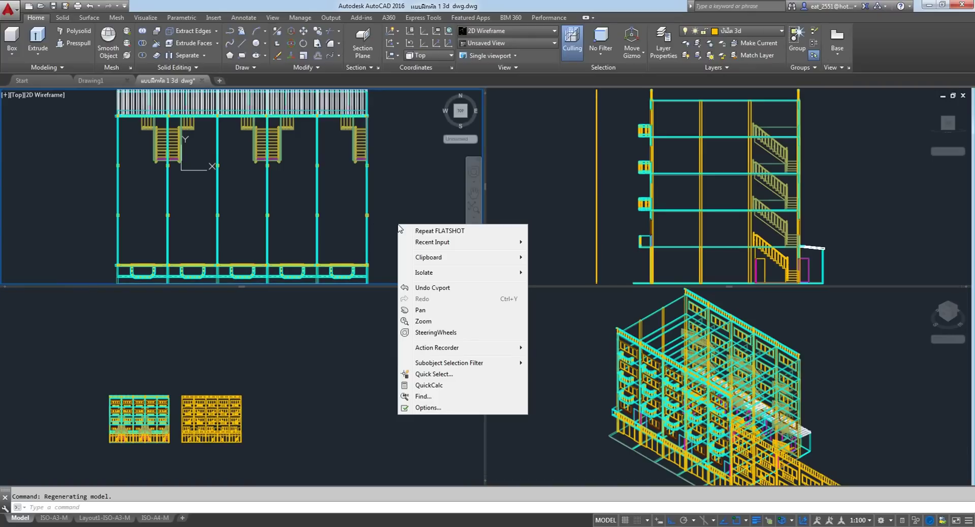
Repeat Flatshot on the Top view and place the flat plan block right of the plan.
{"action": "left_click", "coordinate": [453, 227]}
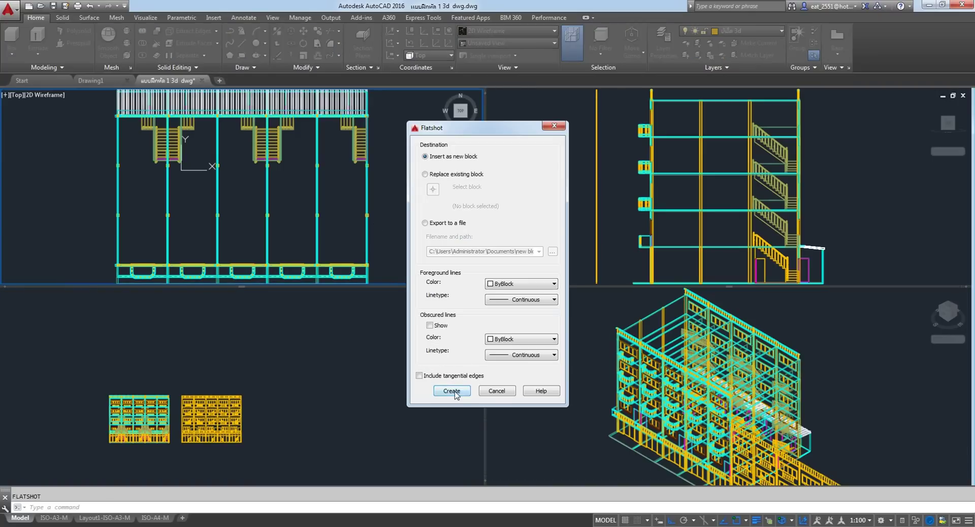
{"action": "left_click", "coordinate": [454, 391]}
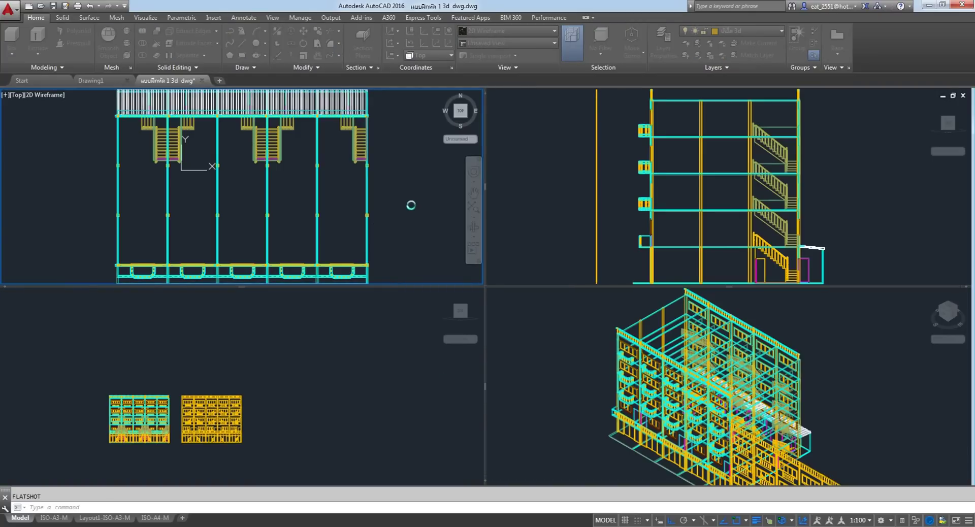
{"action": "scroll", "coordinate": [391, 217], "scroll_direction": "down", "scroll_amount": 3}
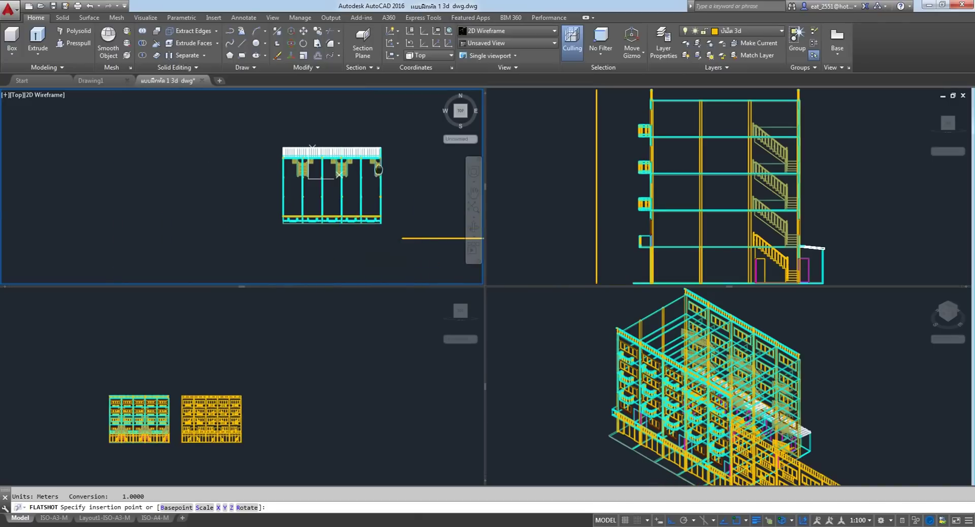
{"action": "scroll", "coordinate": [305, 204], "scroll_direction": "down", "scroll_amount": 2}
{"action": "middle_click_drag", "start_coordinate": [199, 103], "coordinate": [254, 123]}
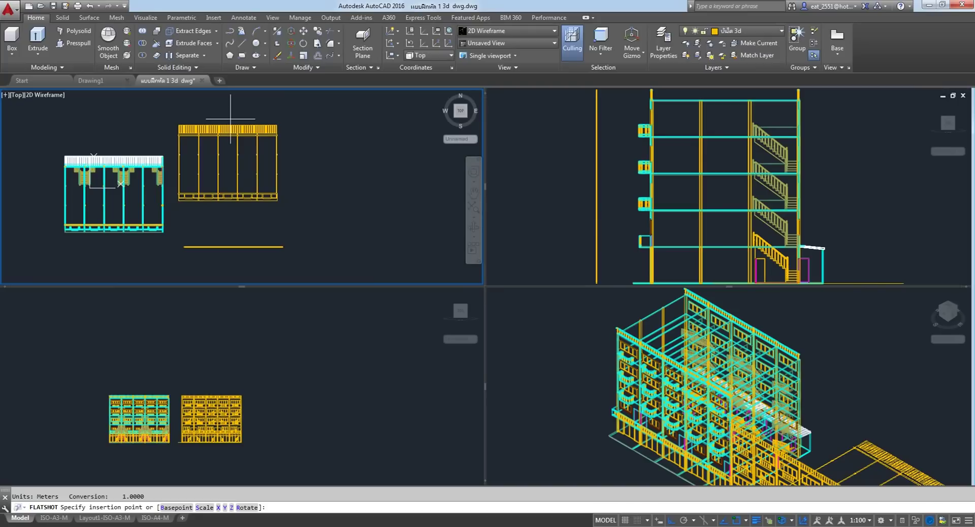
{"action": "left_click", "coordinate": [231, 119]}
{"action": "key", "text": "Return"}
{"action": "key", "text": "Return"}
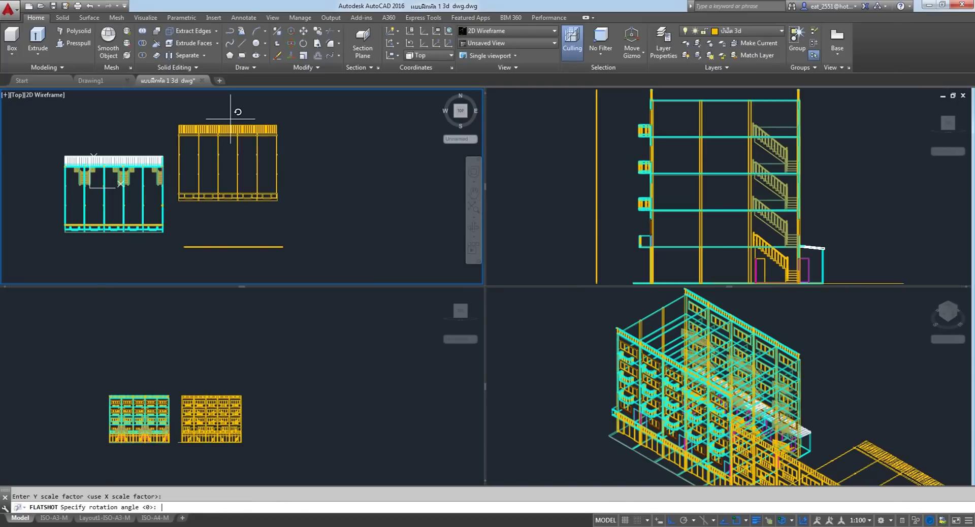
{"action": "key", "text": "Return"}
{"action": "left_click", "coordinate": [263, 327]}
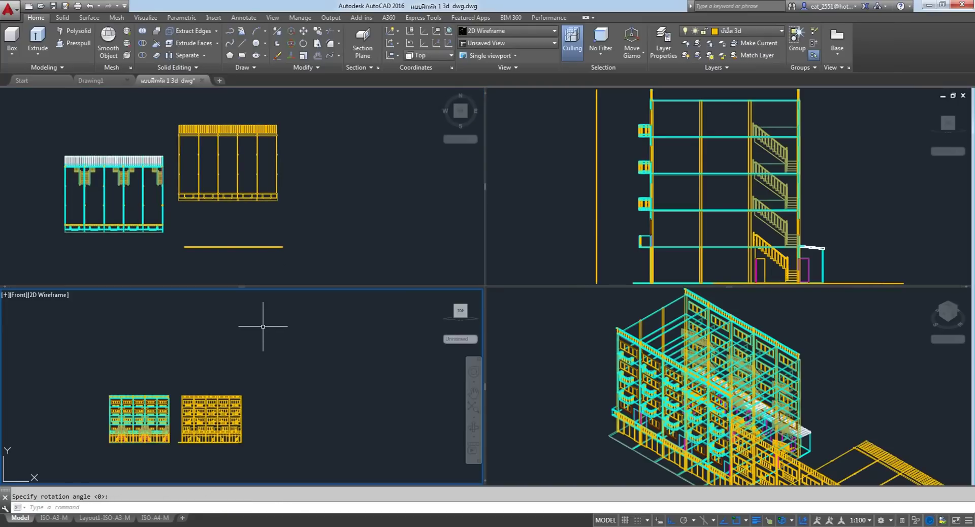
{"action": "left_click", "coordinate": [212, 19]}
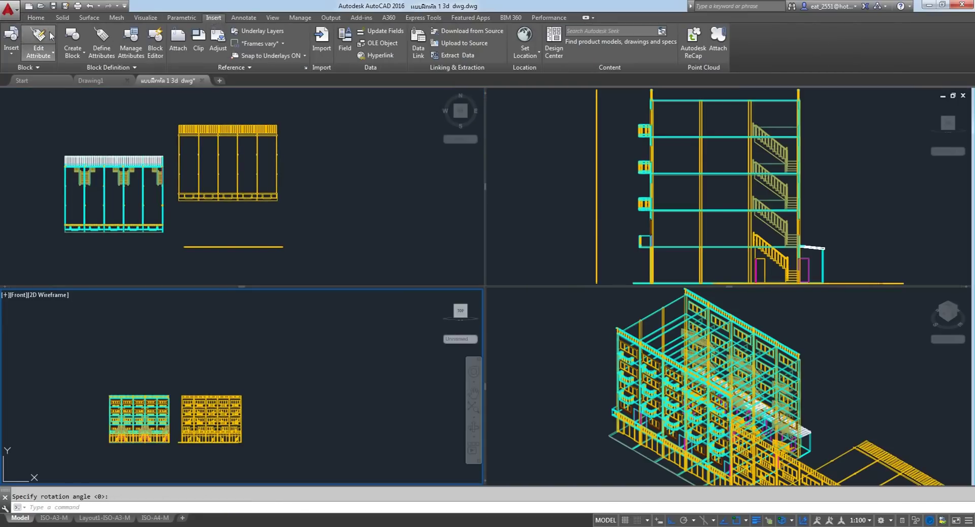
Insert block A$C46D65218 above the two elevation blocks in the Front viewport.
{"action": "left_click", "coordinate": [10, 56]}
{"action": "left_click_drag", "start_coordinate": [129, 75], "coordinate": [130, 157]}
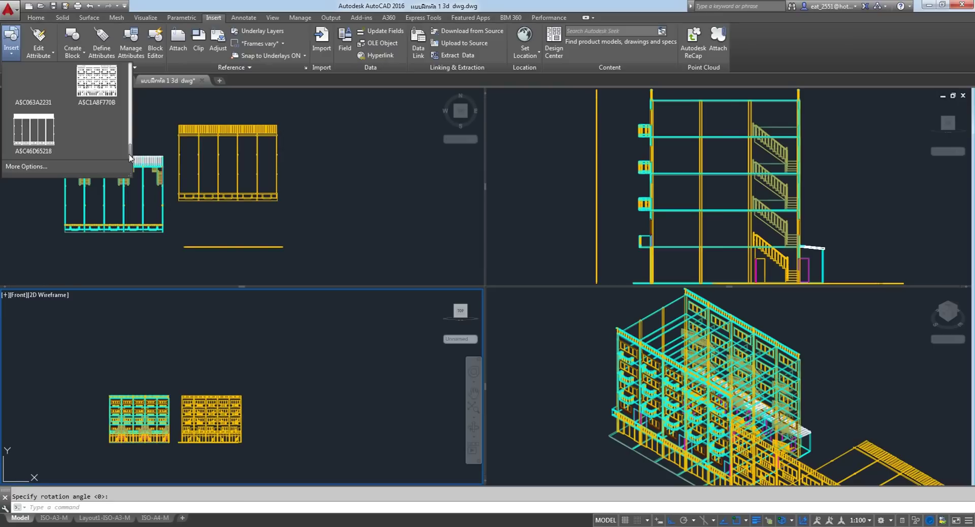
{"action": "left_click", "coordinate": [33, 129]}
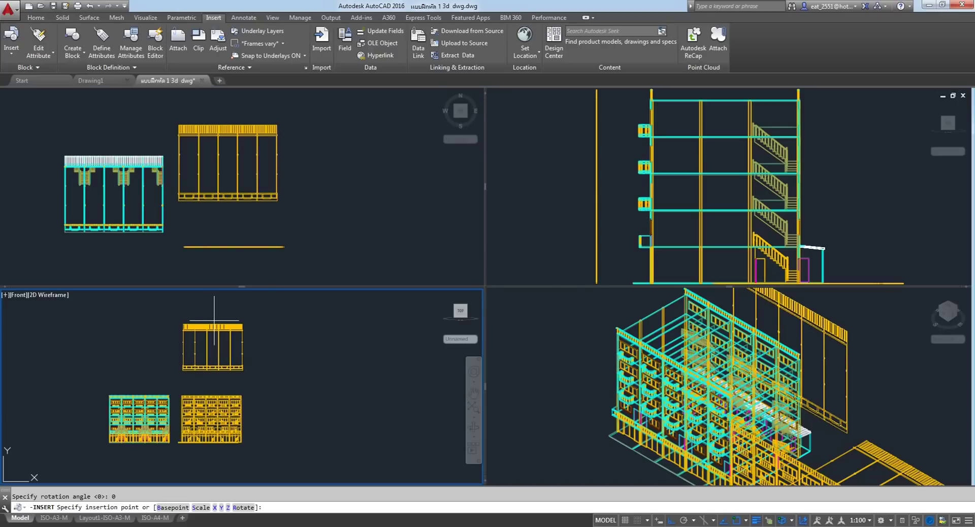
{"action": "left_click", "coordinate": [213, 320]}
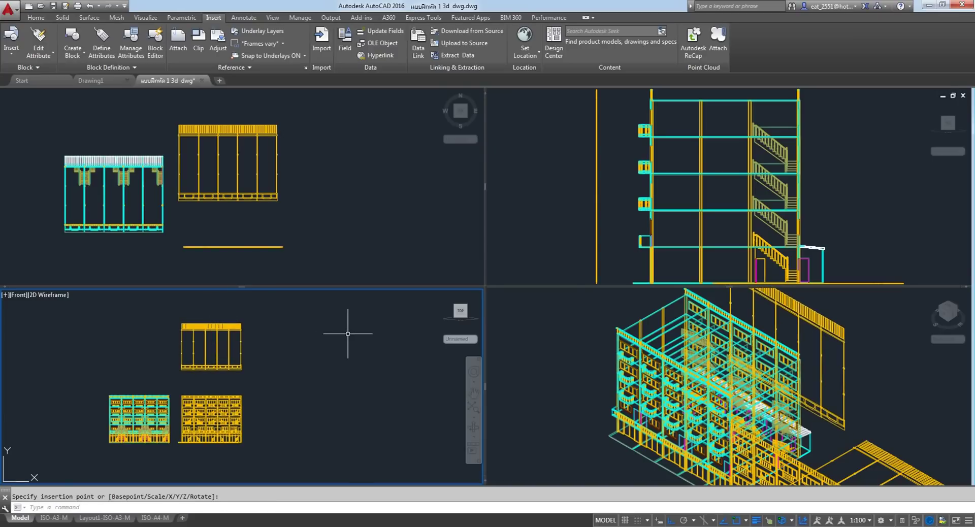
{"action": "left_click", "coordinate": [532, 221]}
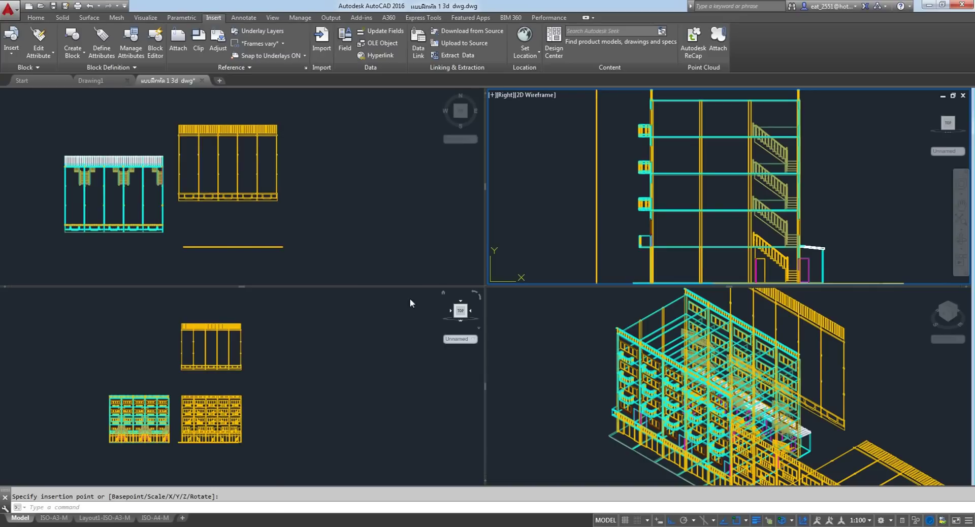
Cancel the pending INSERT, zoom the Right viewport, and save the drawing.
{"action": "key", "text": "Escape"}
{"action": "left_click", "coordinate": [523, 247]}
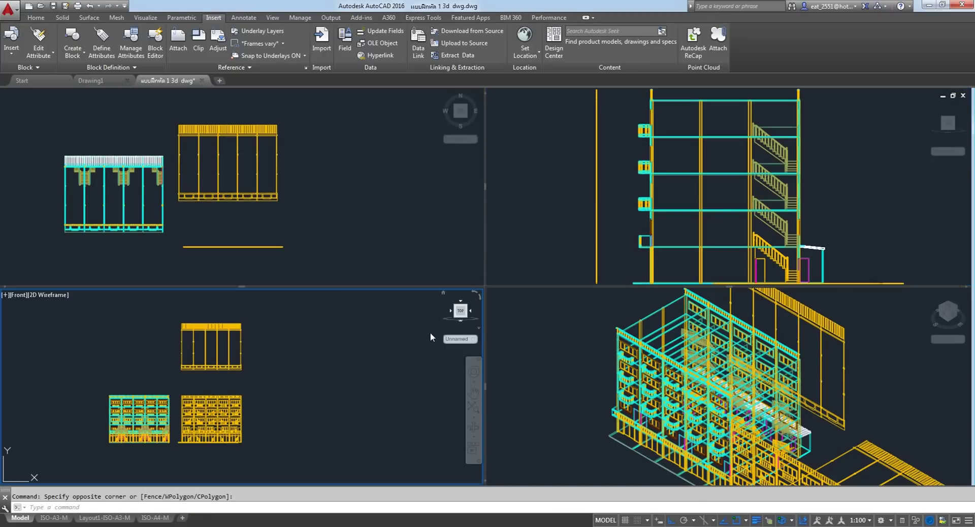
{"action": "scroll", "coordinate": [560, 208], "scroll_direction": "down", "scroll_amount": 4}
{"action": "scroll", "coordinate": [560, 209], "scroll_direction": "up", "scroll_amount": 3}
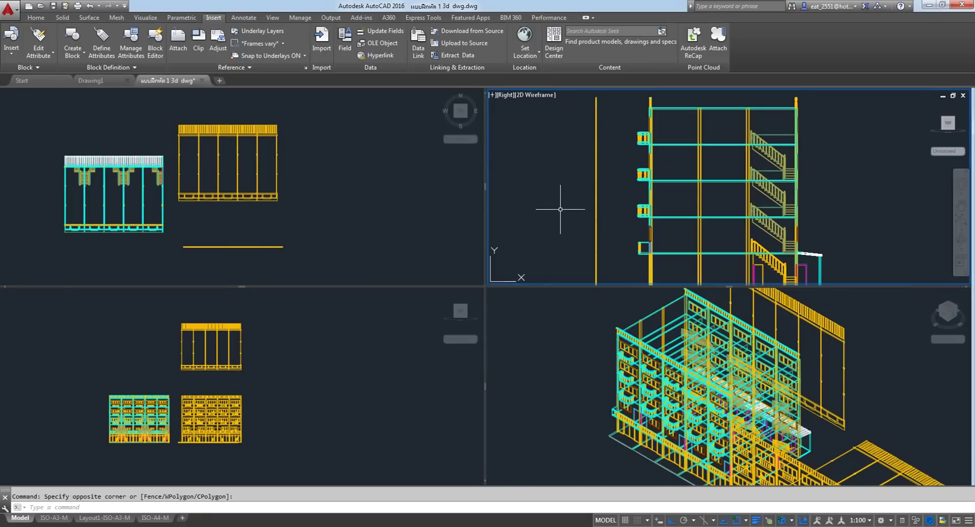
{"action": "scroll", "coordinate": [560, 209], "scroll_direction": "up", "scroll_amount": 2}
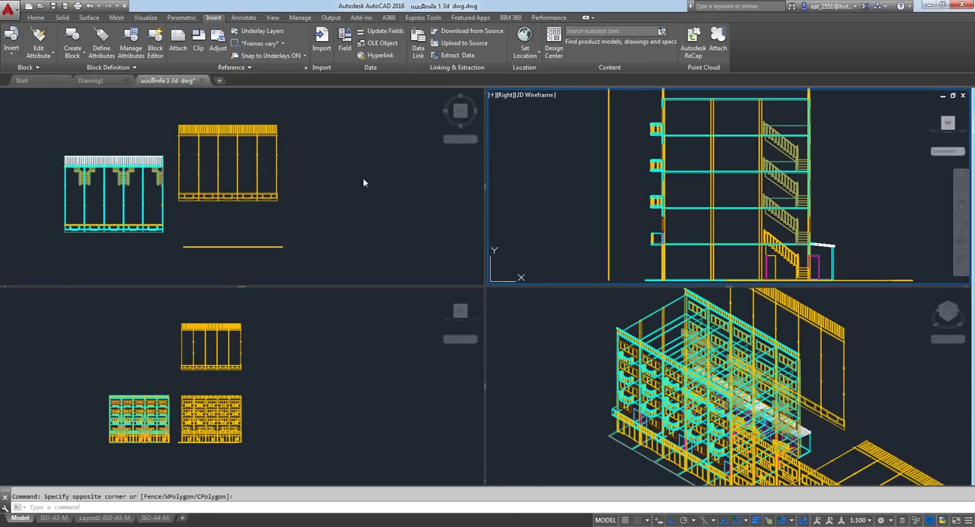
{"action": "left_click", "coordinate": [54, 6]}
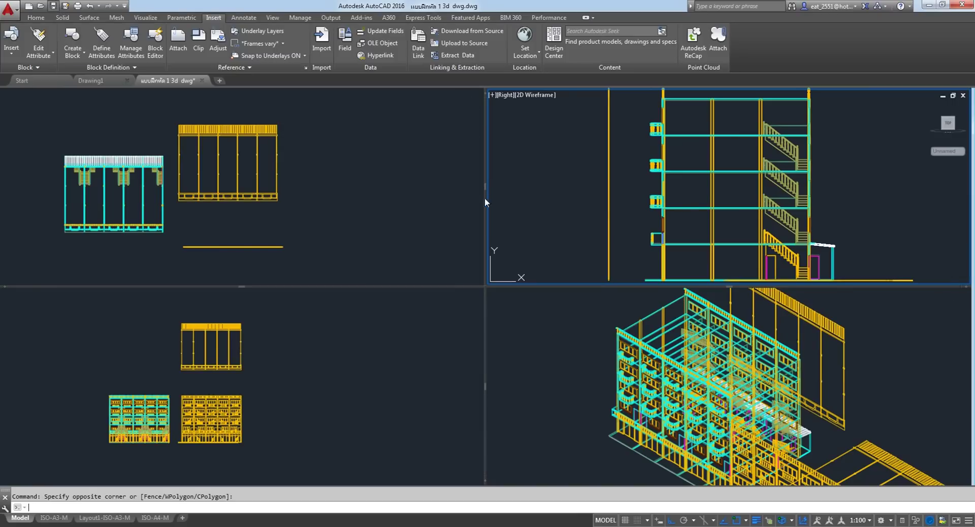
{"action": "left_click", "coordinate": [560, 221]}
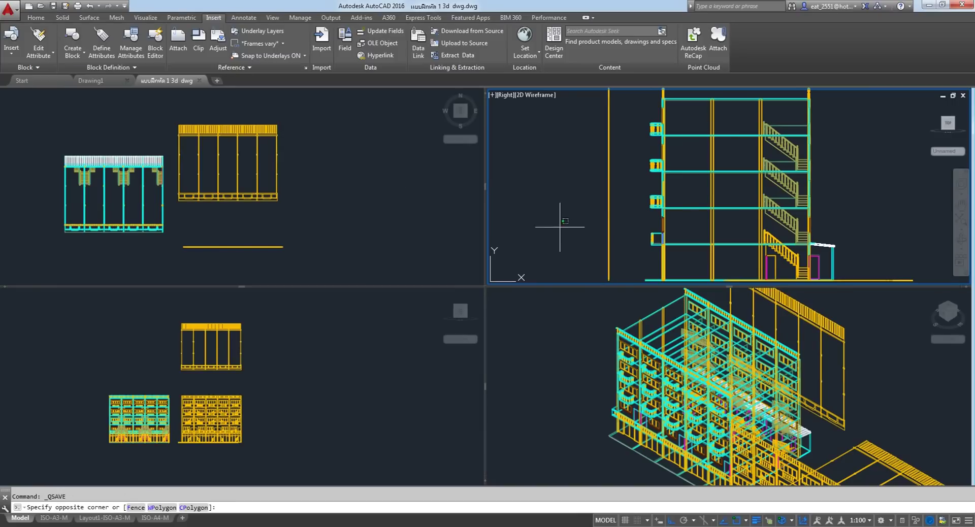
{"action": "scroll", "coordinate": [556, 207], "scroll_direction": "down", "scroll_amount": 4}
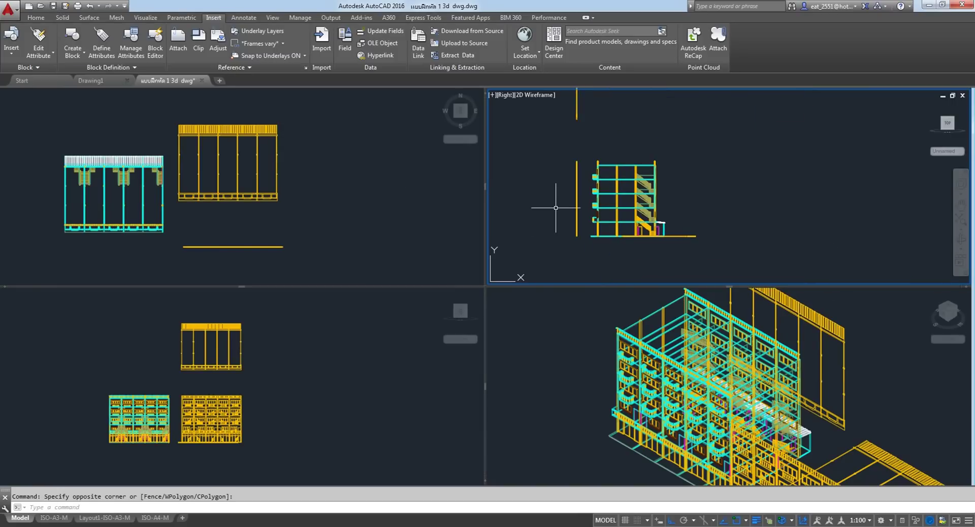
{"action": "scroll", "coordinate": [769, 201], "scroll_direction": "up", "scroll_amount": 2}
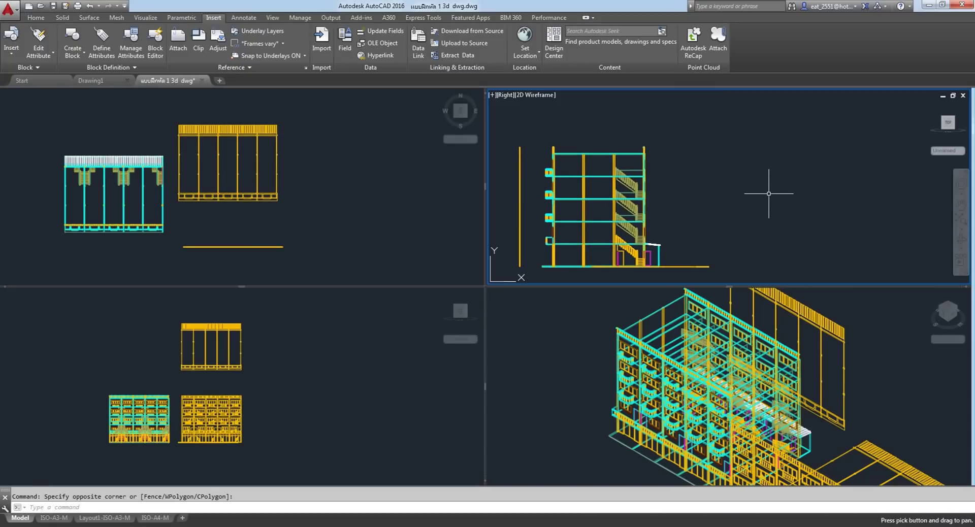
Run FLATSHOT to create a flattened 2D view of the model as a new block.
{"action": "type", "text": "FLATSHOT"}
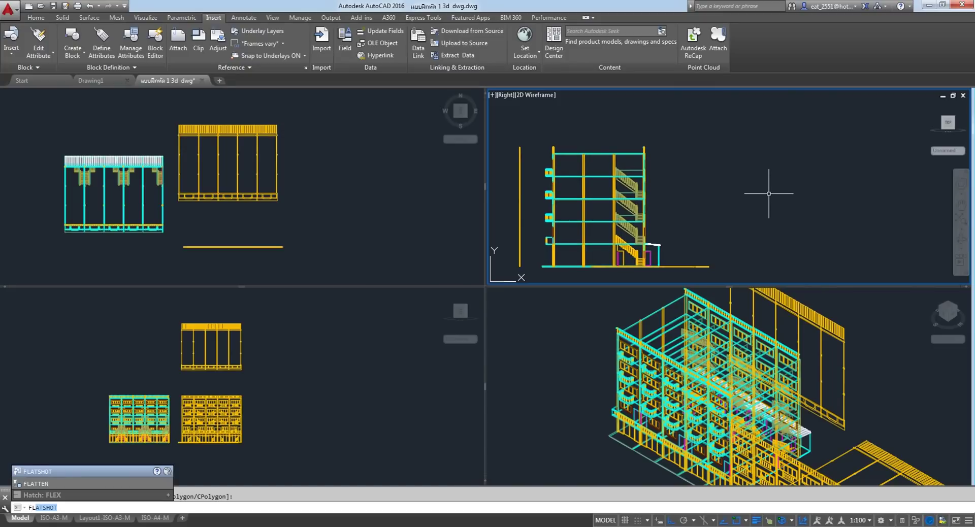
{"action": "key", "text": "Return"}
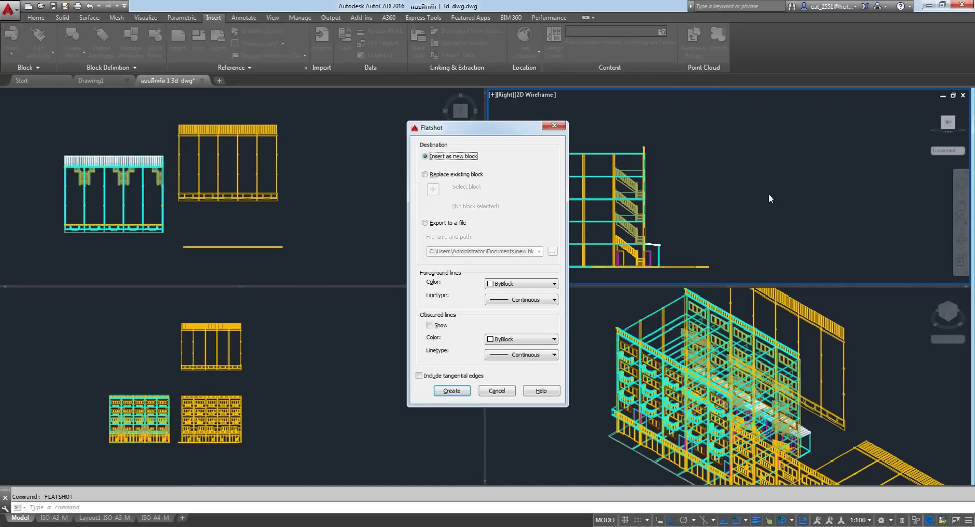
{"action": "left_click", "coordinate": [450, 392]}
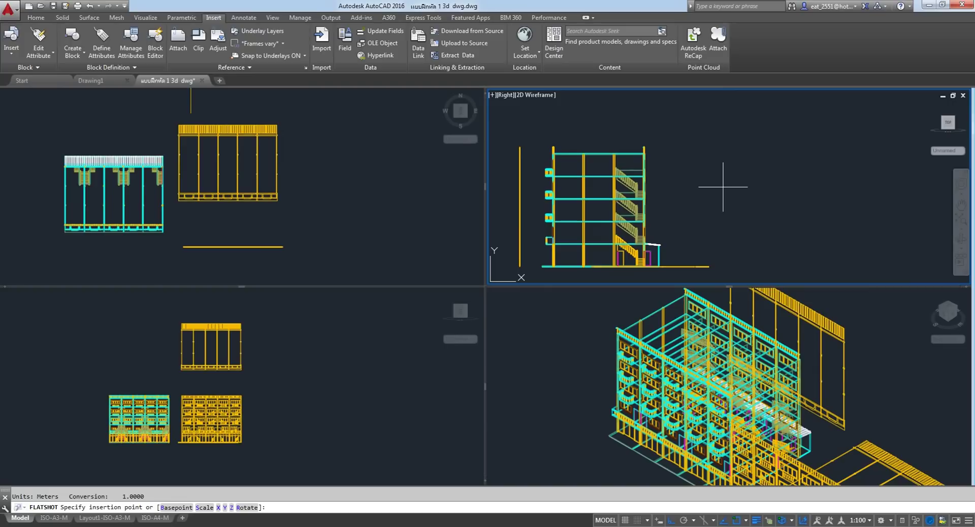
{"action": "scroll", "coordinate": [726, 188], "scroll_direction": "down", "scroll_amount": 2}
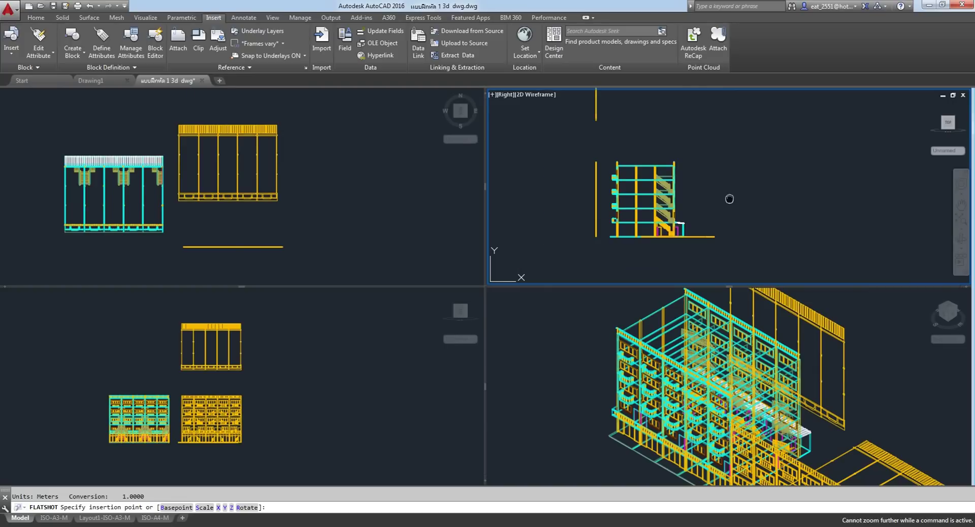
{"action": "scroll", "coordinate": [729, 198], "scroll_direction": "up", "scroll_amount": 2}
{"action": "scroll", "coordinate": [655, 193], "scroll_direction": "up", "scroll_amount": 2}
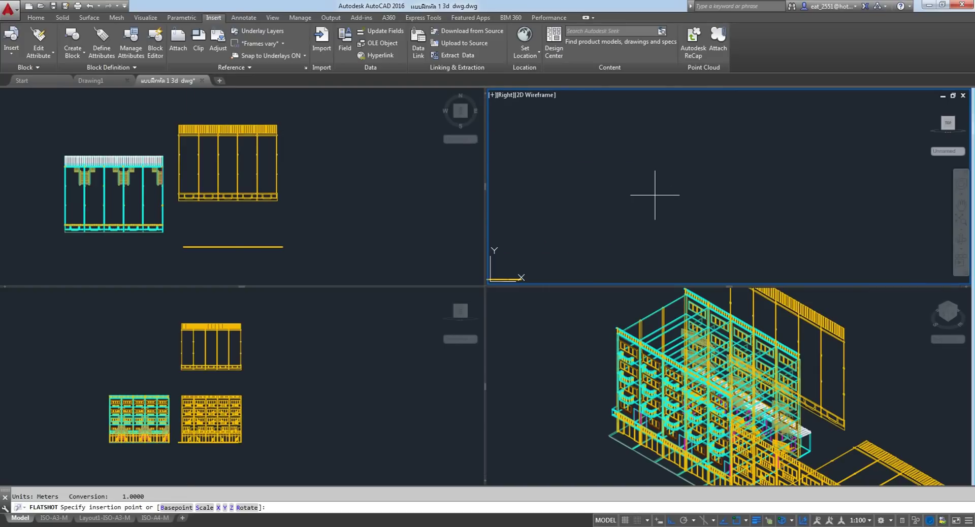
Place the flattened block below right of the section at default scale.
{"action": "middle_click_drag", "start_coordinate": [622, 209], "coordinate": [749, 165]}
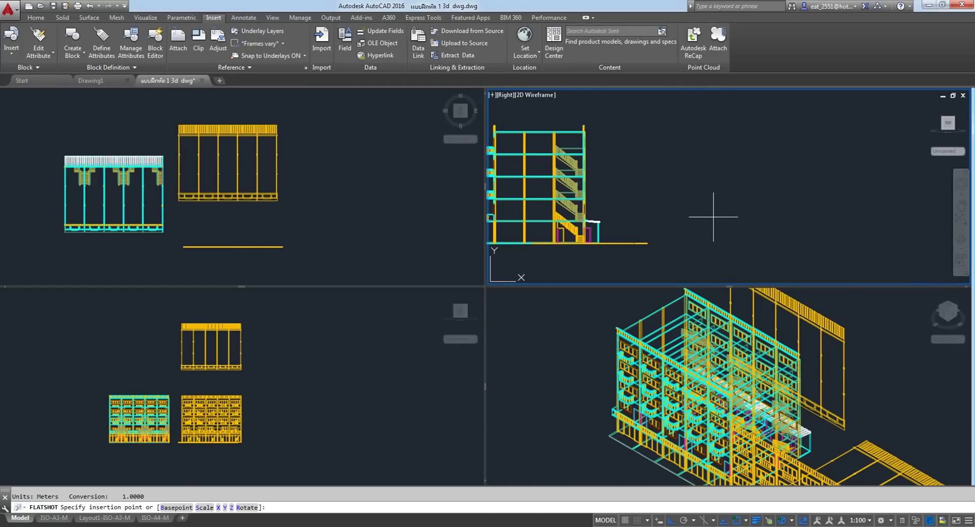
{"action": "scroll", "coordinate": [713, 209], "scroll_direction": "down", "scroll_amount": 2}
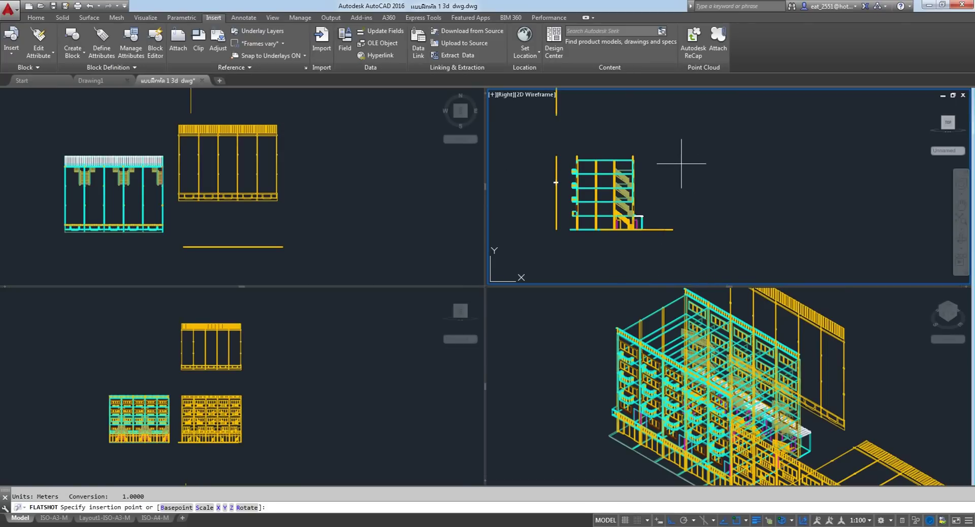
{"action": "middle_click_drag", "start_coordinate": [706, 102], "coordinate": [661, 128]}
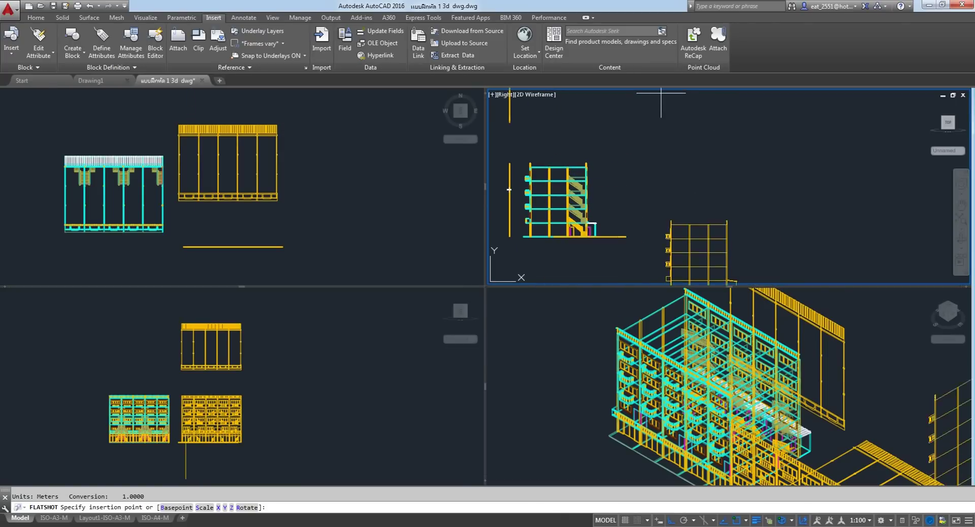
{"action": "middle_click_drag", "start_coordinate": [659, 218], "coordinate": [631, 106]}
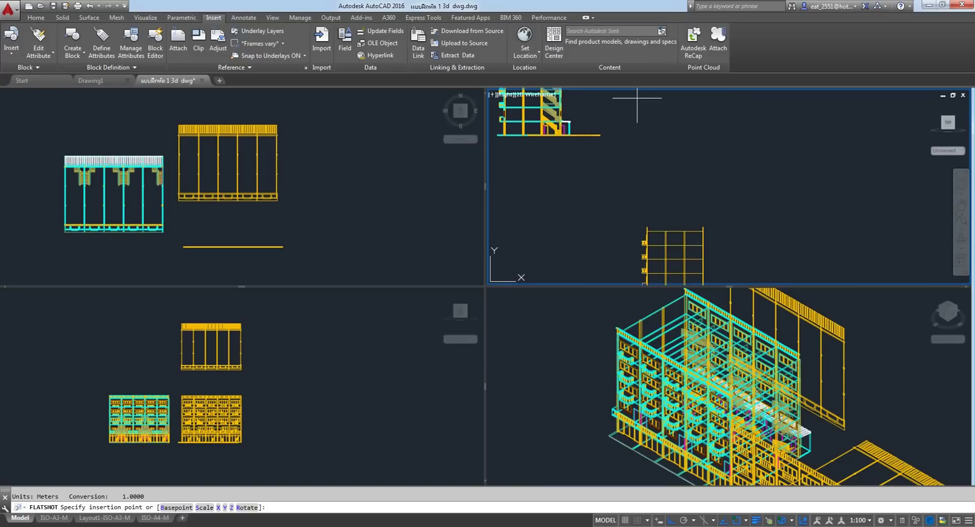
{"action": "scroll", "coordinate": [657, 143], "scroll_direction": "up", "scroll_amount": 1}
{"action": "middle_click_drag", "start_coordinate": [658, 154], "coordinate": [655, 241]}
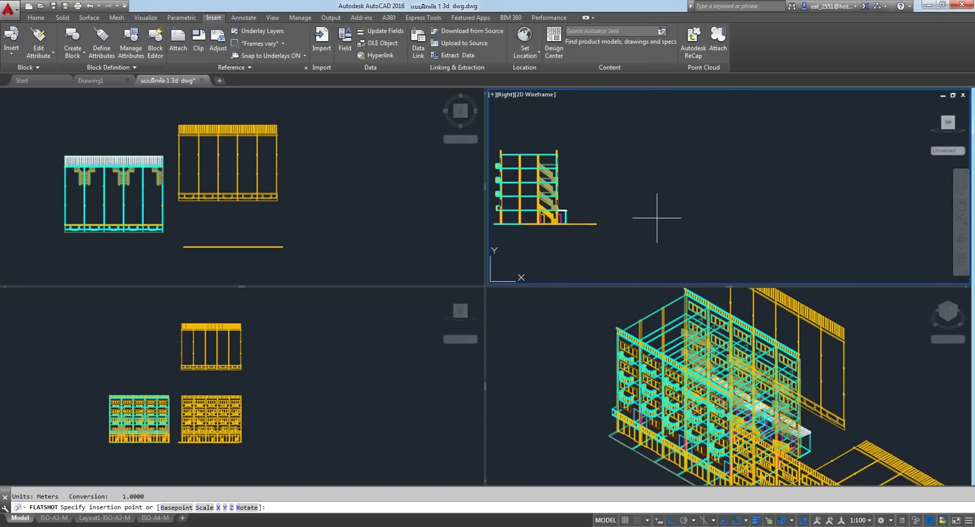
{"action": "left_click", "coordinate": [648, 113]}
{"action": "key", "text": "Return"}
{"action": "key", "text": "Return"}
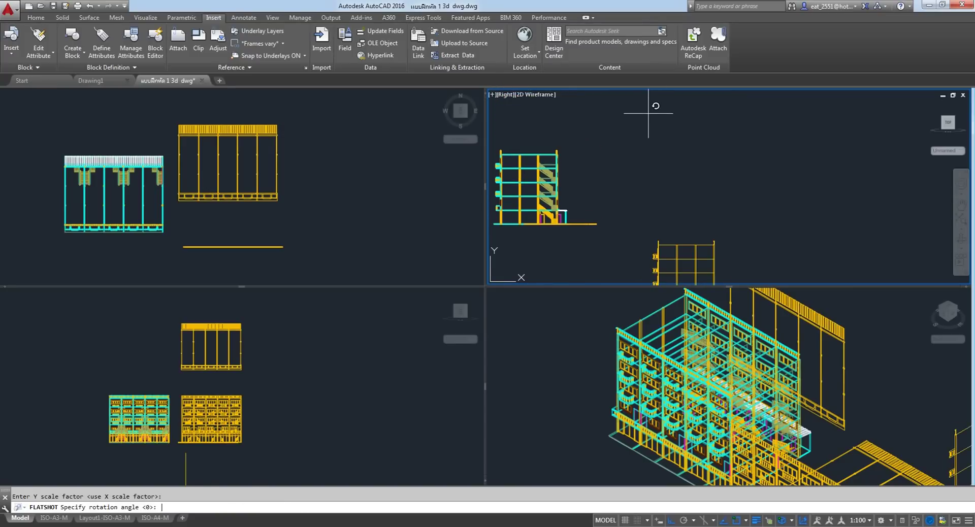
{"action": "key", "text": "Return"}
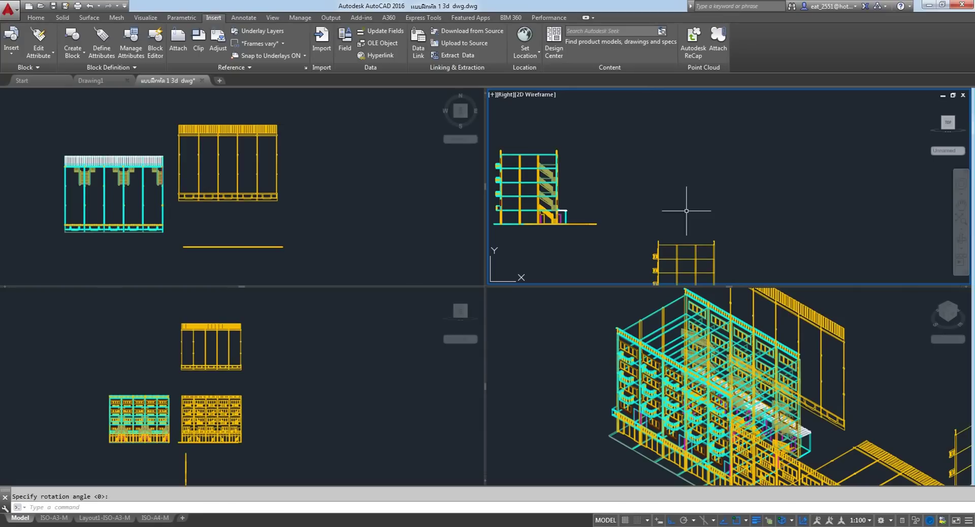
{"action": "left_click", "coordinate": [310, 383]}
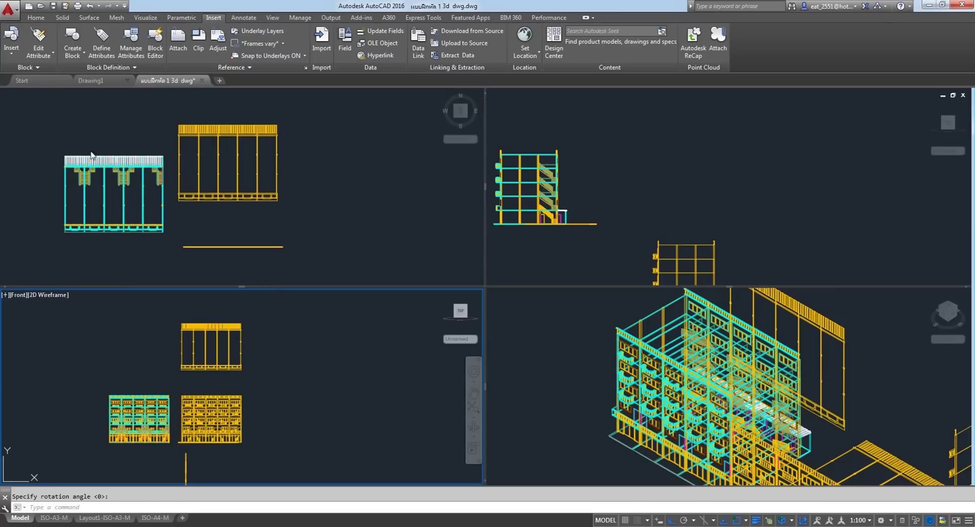
Insert the flattened block again beside the front elevations.
{"action": "left_click", "coordinate": [15, 58]}
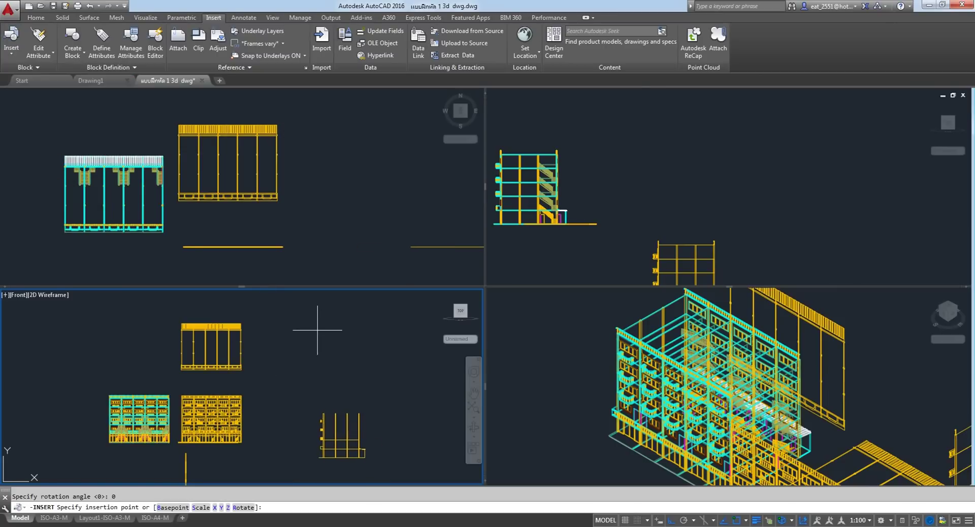
{"action": "left_click", "coordinate": [297, 321]}
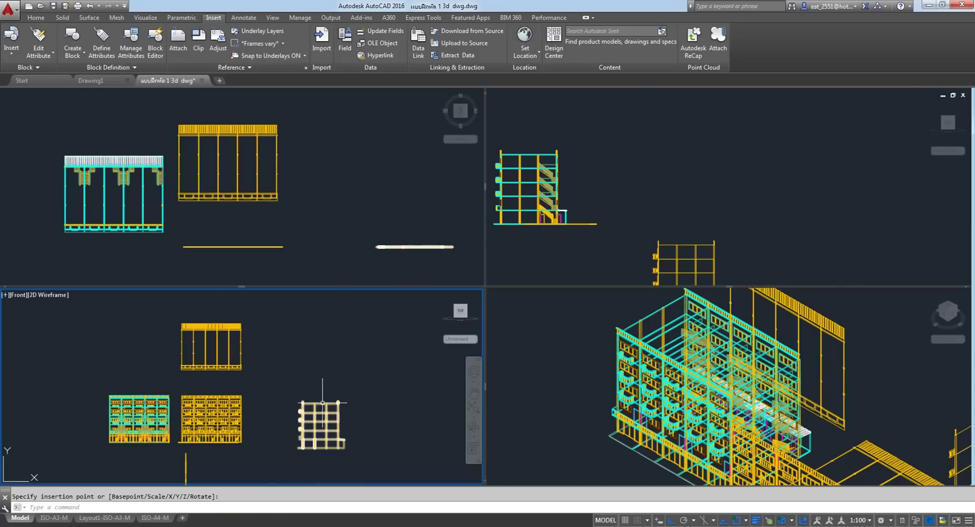
{"action": "scroll", "coordinate": [311, 359], "scroll_direction": "down", "scroll_amount": 2}
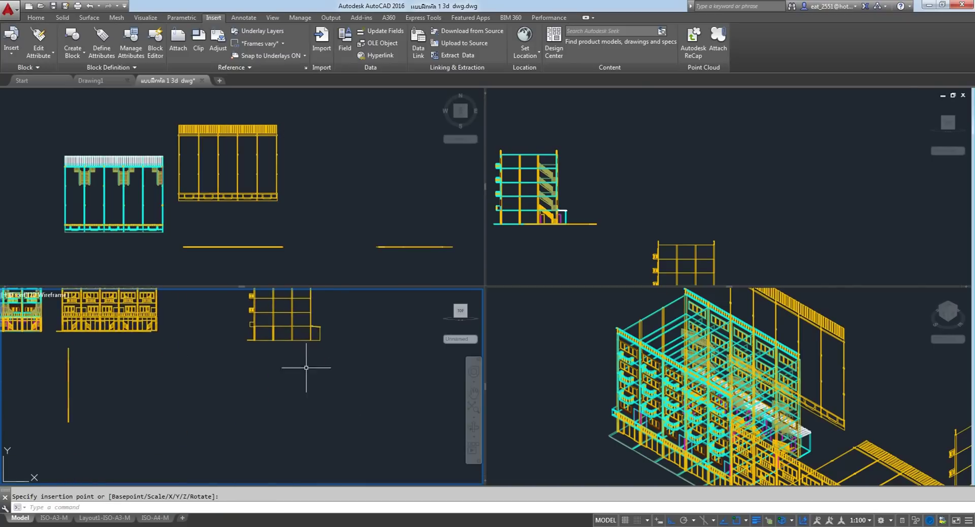
{"action": "scroll", "coordinate": [292, 350], "scroll_direction": "up", "scroll_amount": 2}
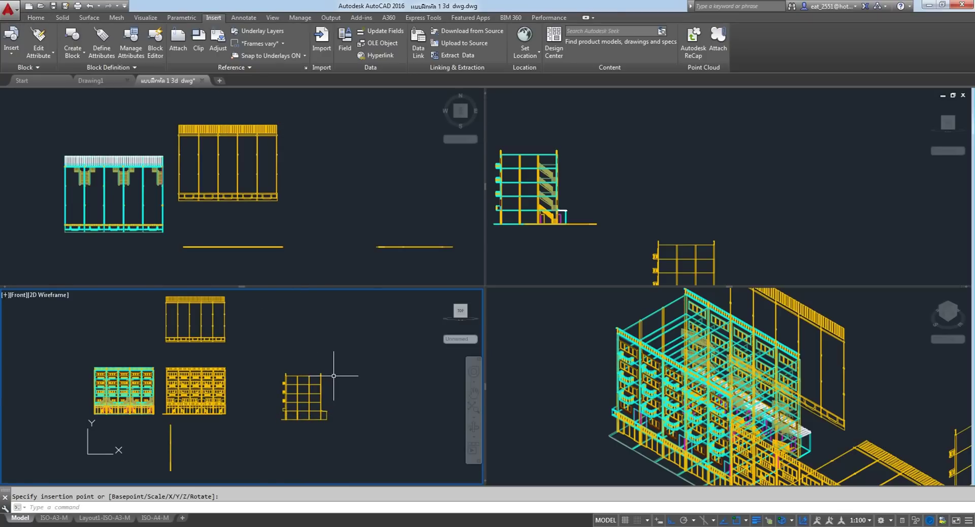
Move the grid block up beside the top elevation.
{"action": "type", "text": "M"}
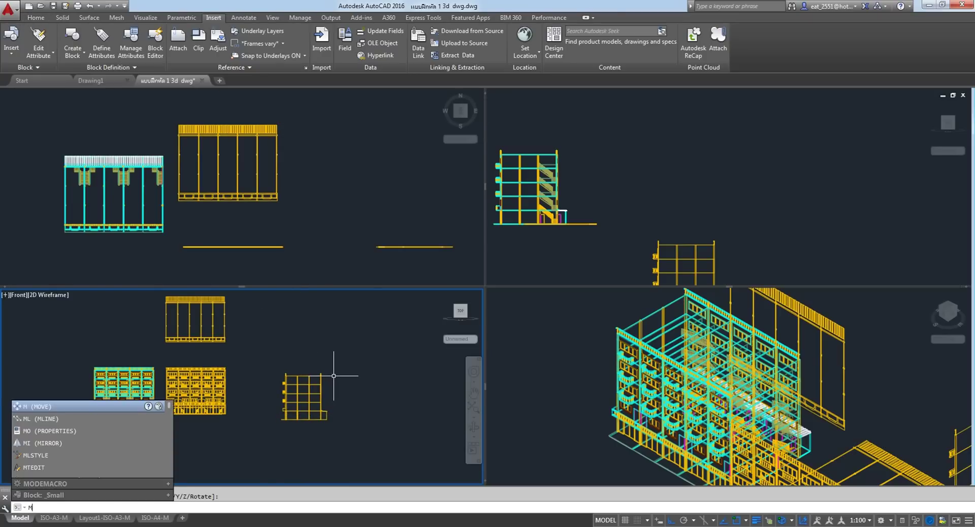
{"action": "left_click", "coordinate": [49, 406]}
{"action": "left_click", "coordinate": [355, 359]}
{"action": "left_click", "coordinate": [236, 463]}
{"action": "key", "text": "Return"}
{"action": "left_click", "coordinate": [387, 443]}
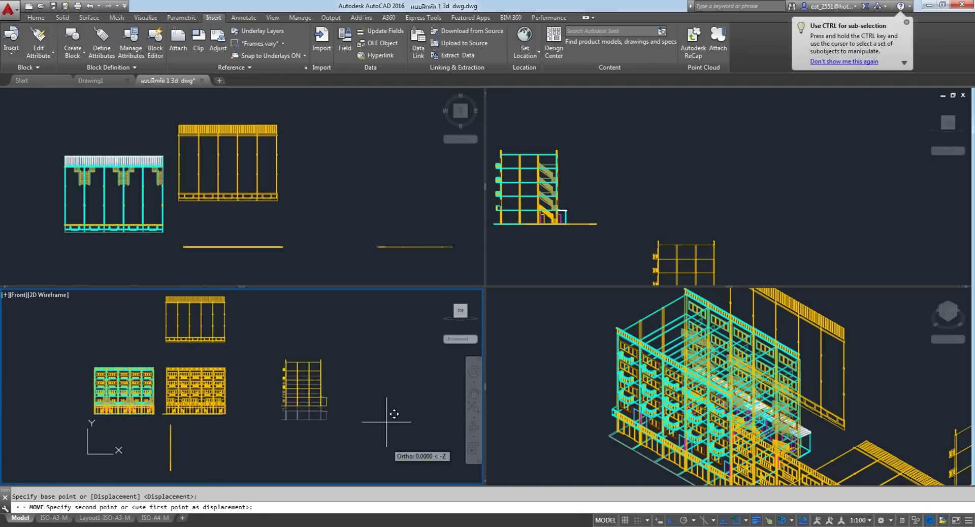
{"action": "left_click", "coordinate": [387, 358]}
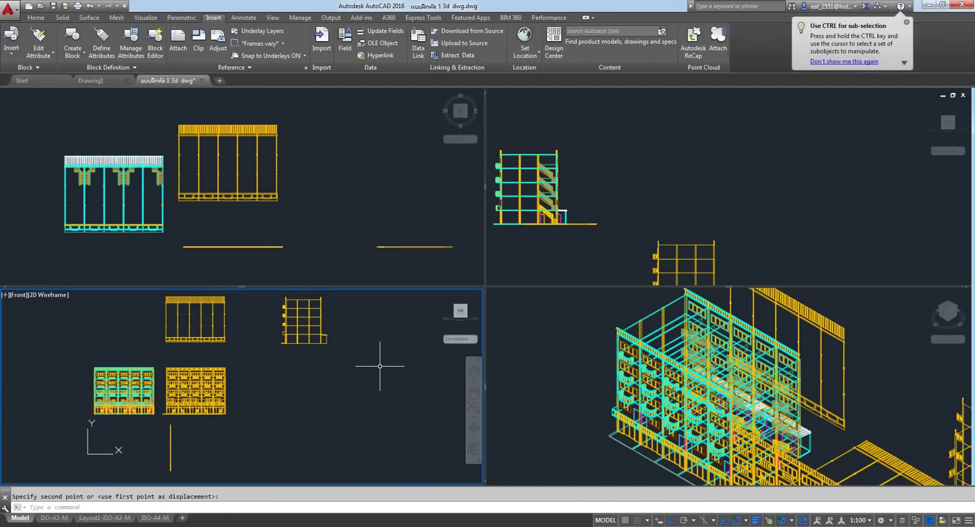
Recentre the isometric view and select the walkway frame.
{"action": "left_click", "coordinate": [573, 388]}
{"action": "scroll", "coordinate": [560, 372], "scroll_direction": "down", "scroll_amount": 2}
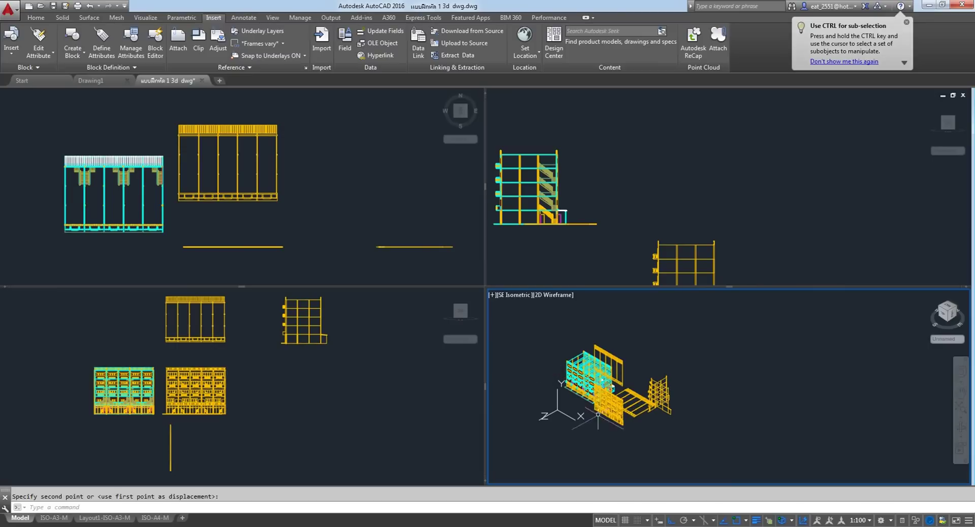
{"action": "middle_click_drag", "start_coordinate": [574, 401], "coordinate": [473, 333]}
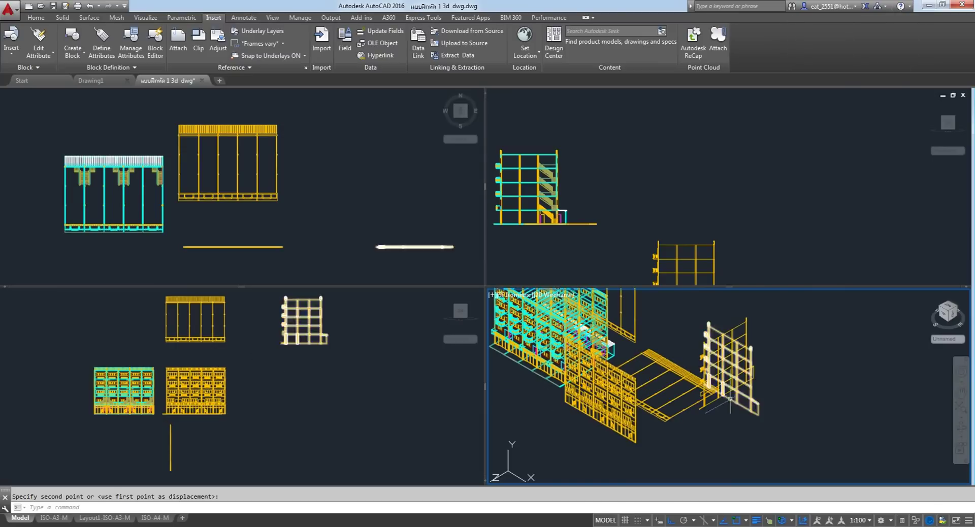
{"action": "left_click", "coordinate": [668, 418]}
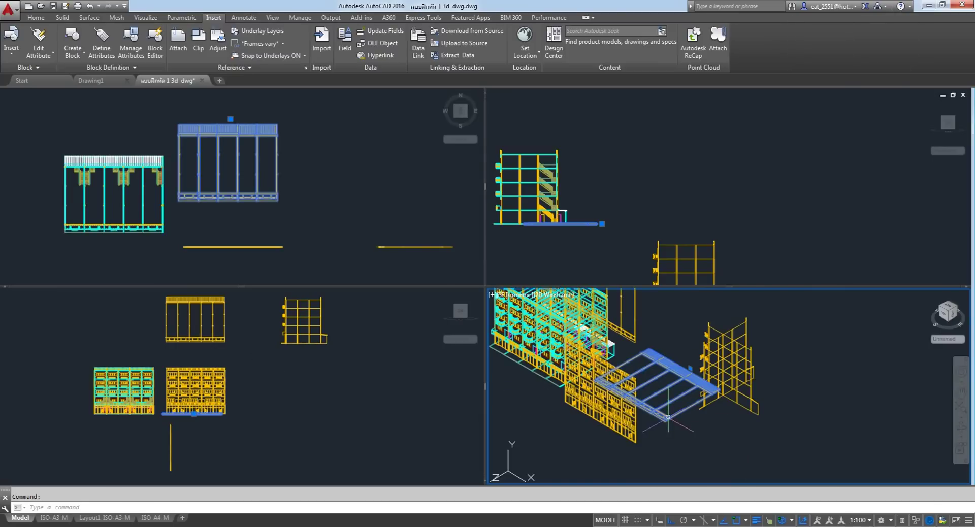
Delete the walkway frame and the loose grid frame.
{"action": "key", "text": "Delete"}
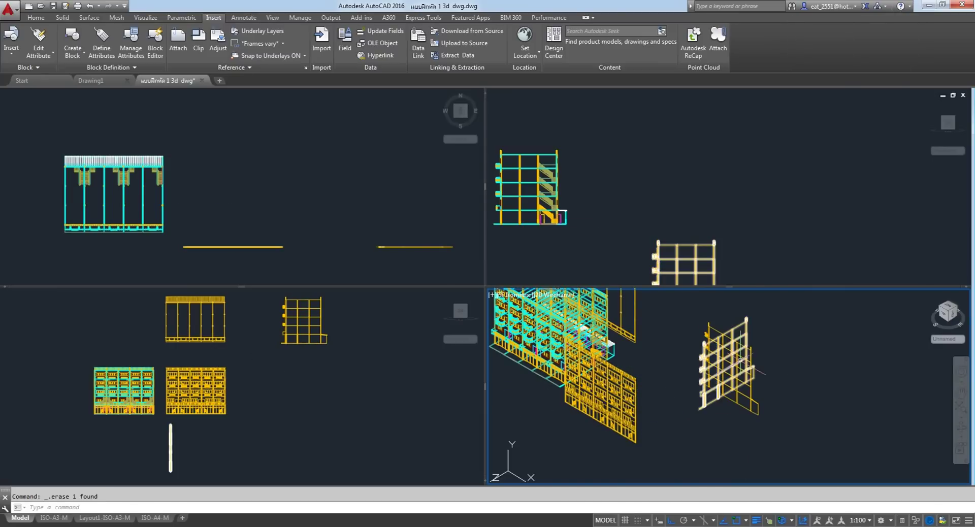
{"action": "left_click", "coordinate": [742, 409]}
{"action": "key", "text": "Delete"}
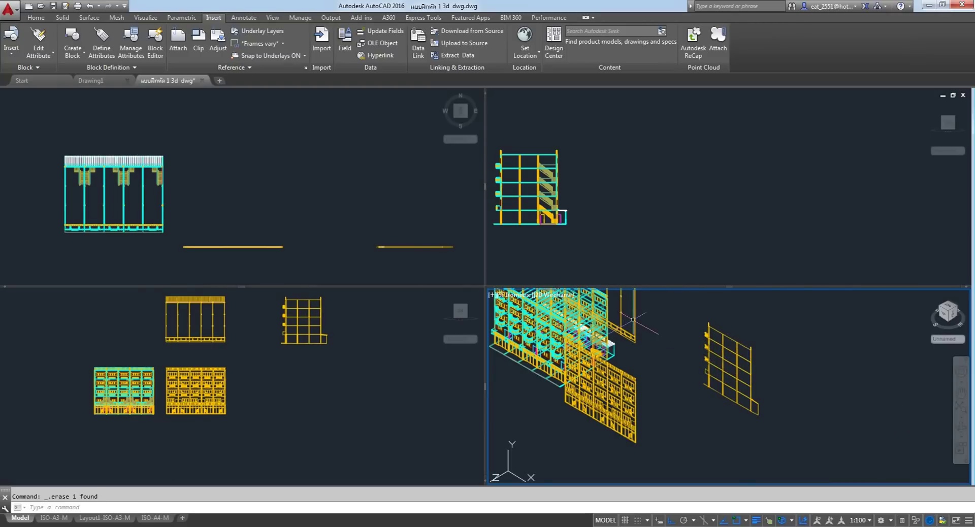
{"action": "scroll", "coordinate": [640, 356], "scroll_direction": "down", "scroll_amount": 3}
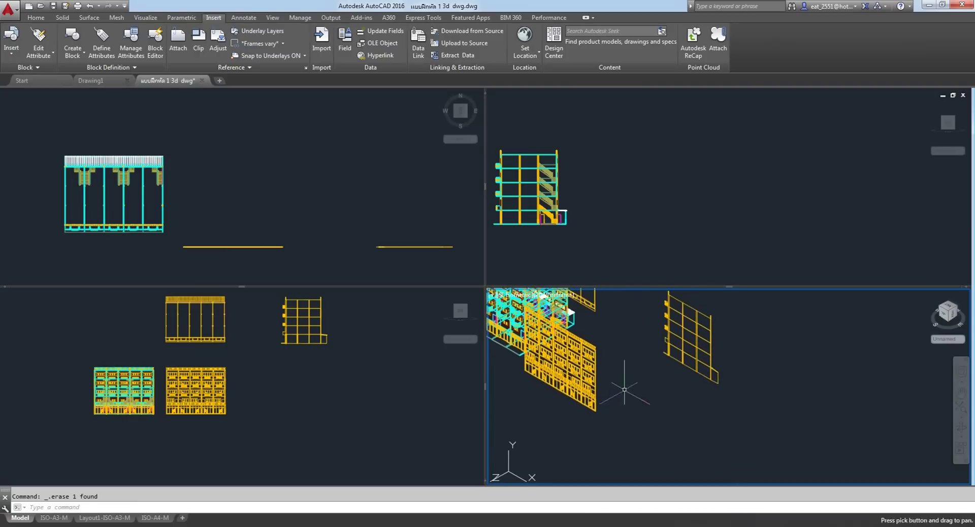
{"action": "scroll", "coordinate": [592, 358], "scroll_direction": "up", "scroll_amount": 2}
Zoom and pan the SE Isometric viewport to recentre the remaining building model.
{"action": "scroll", "coordinate": [591, 358], "scroll_direction": "up", "scroll_amount": 3}
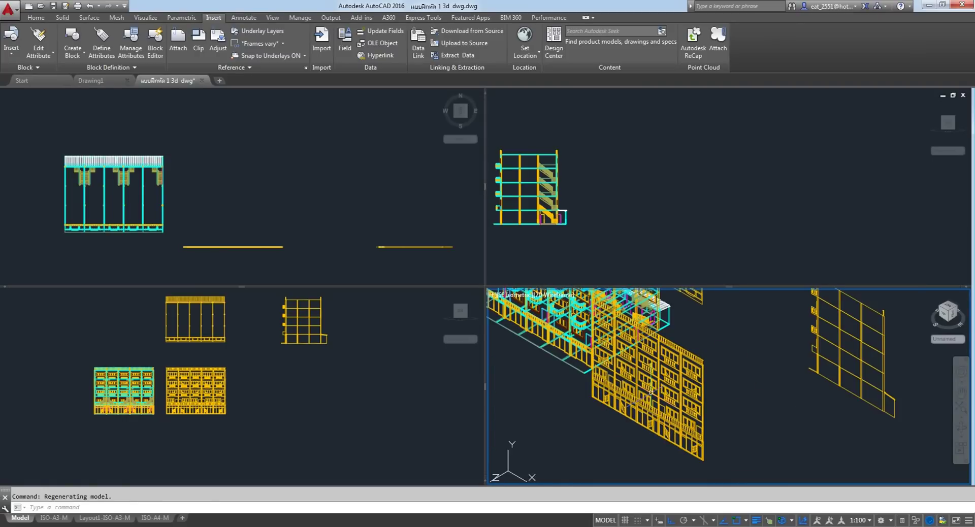
{"action": "scroll", "coordinate": [591, 358], "scroll_direction": "down", "scroll_amount": 3}
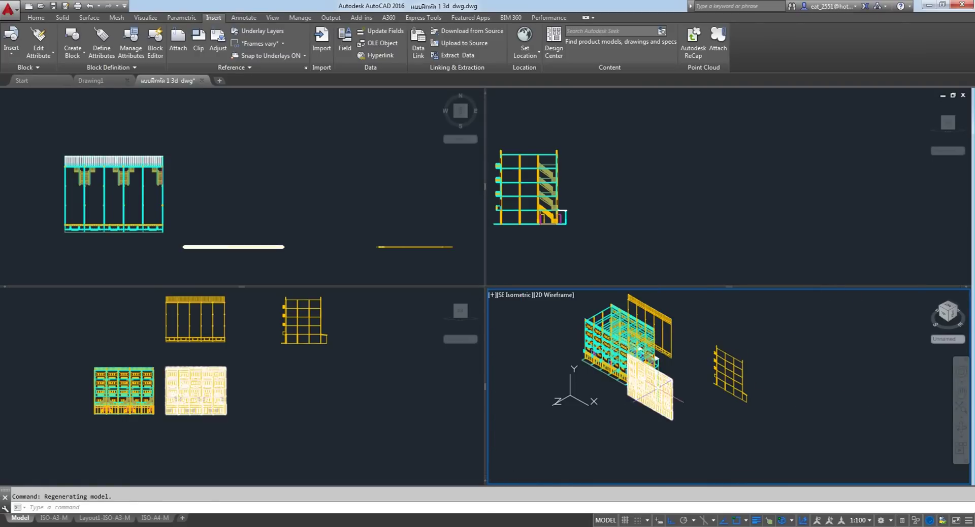
{"action": "scroll", "coordinate": [731, 375], "scroll_direction": "down", "scroll_amount": 2}
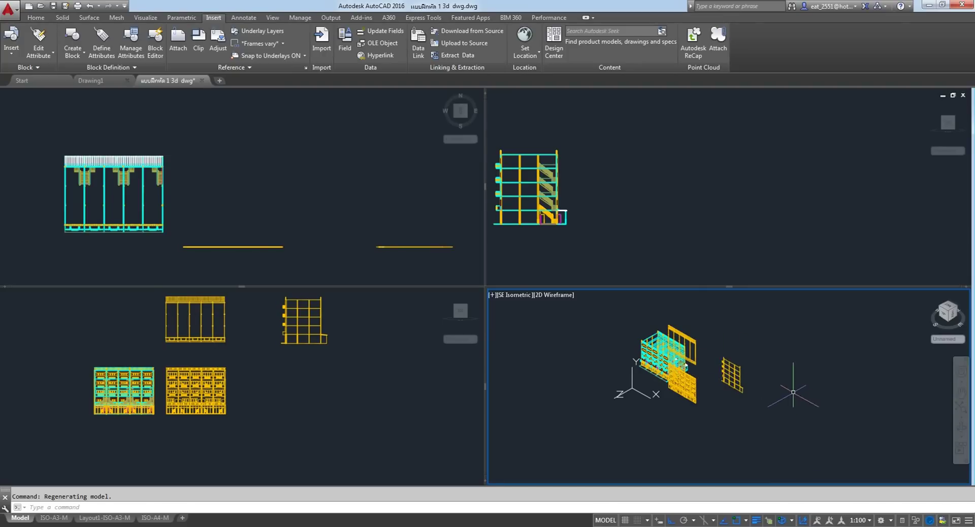
{"action": "scroll", "coordinate": [767, 372], "scroll_direction": "up", "scroll_amount": 3}
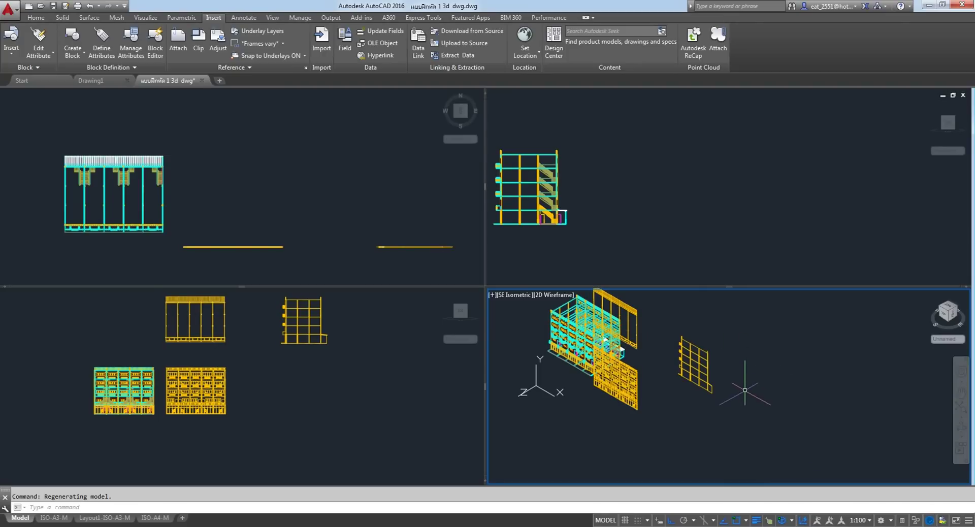
{"action": "scroll", "coordinate": [744, 390], "scroll_direction": "up", "scroll_amount": 5}
{"action": "scroll", "coordinate": [738, 387], "scroll_direction": "down", "scroll_amount": 5}
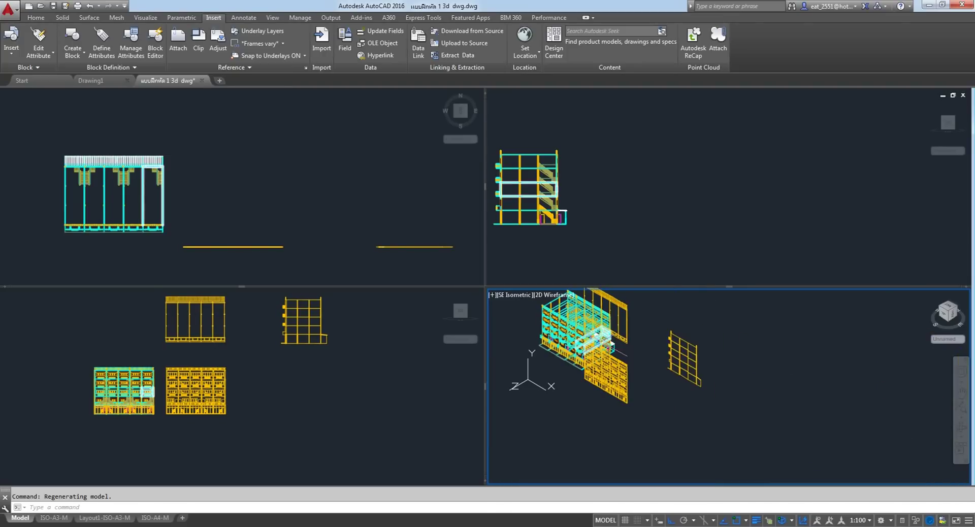
{"action": "middle_click_drag", "start_coordinate": [737, 388], "coordinate": [753, 406]}
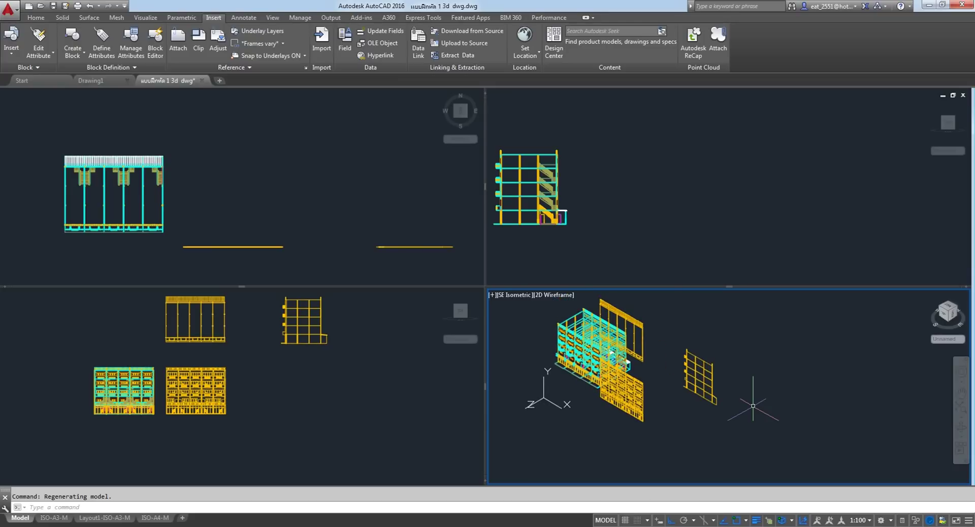
{"action": "type", "text": "f"}
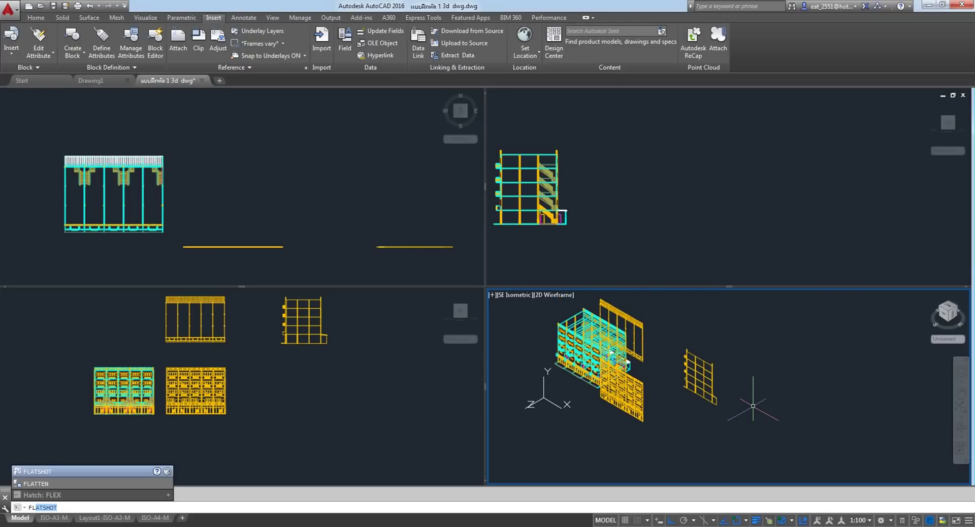
Use FLATSHOT to insert the isometric view as a new block at default scale and 0° rotation.
{"action": "key", "text": "Return"}
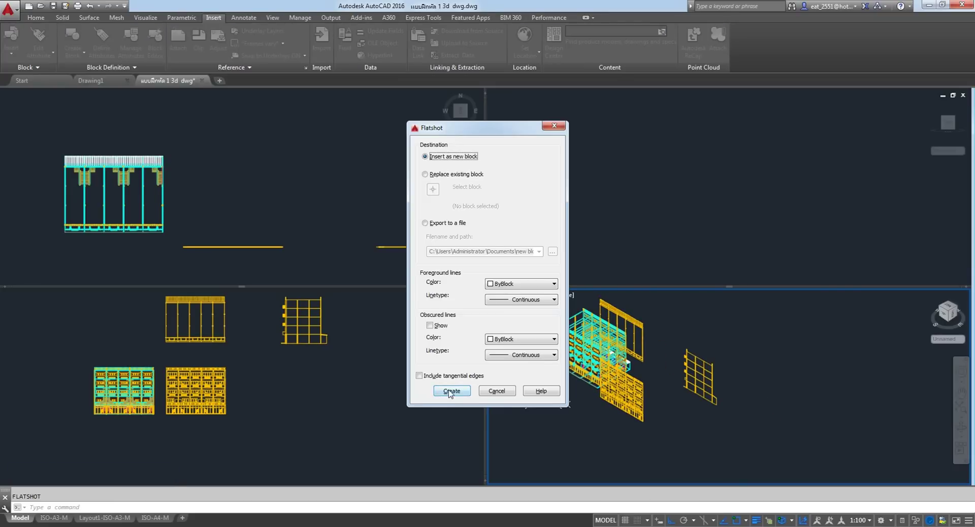
{"action": "left_click", "coordinate": [450, 391]}
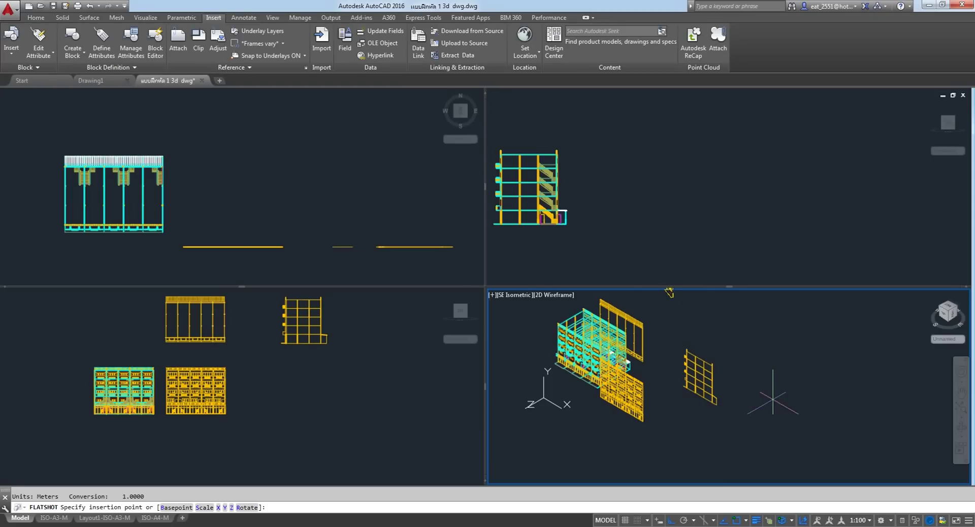
{"action": "scroll", "coordinate": [832, 428], "scroll_direction": "down", "scroll_amount": 5}
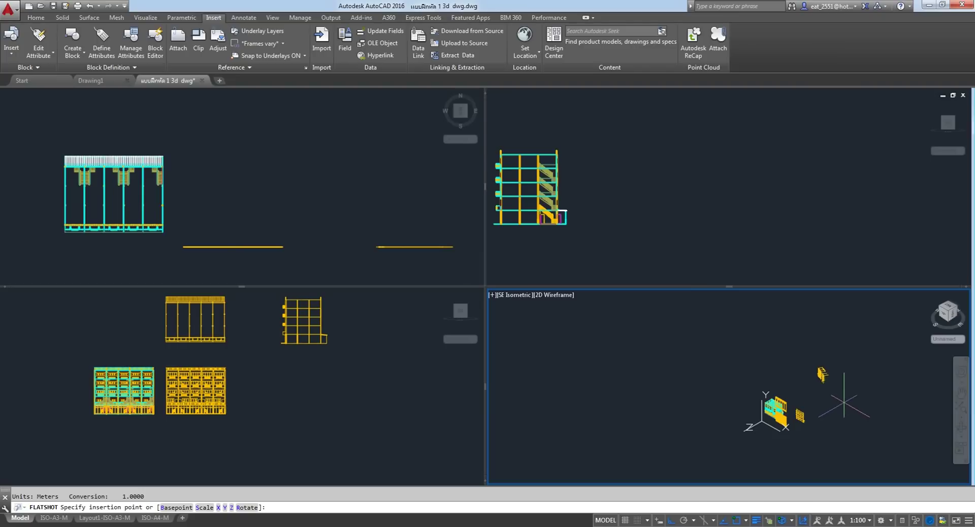
{"action": "middle_click_drag", "start_coordinate": [843, 395], "coordinate": [755, 395]}
{"action": "left_click", "coordinate": [796, 395]}
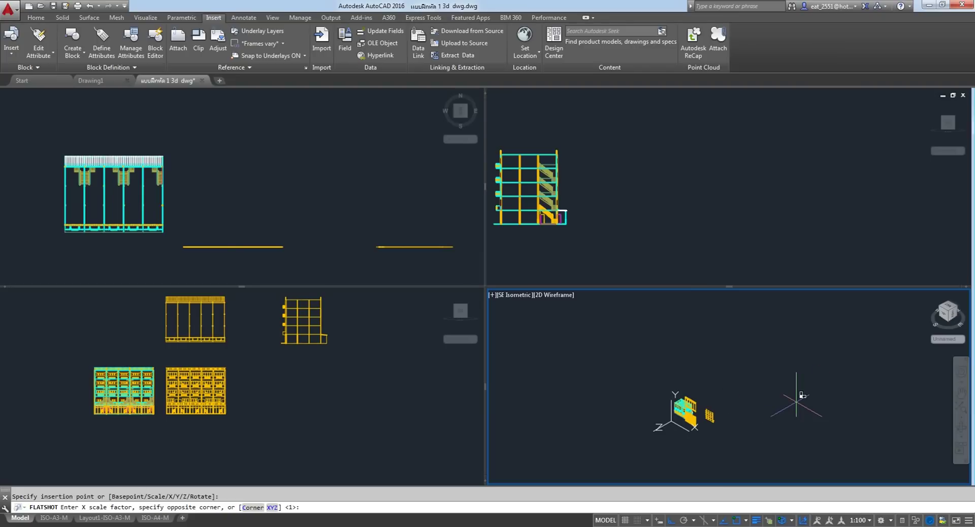
{"action": "key", "text": "Return"}
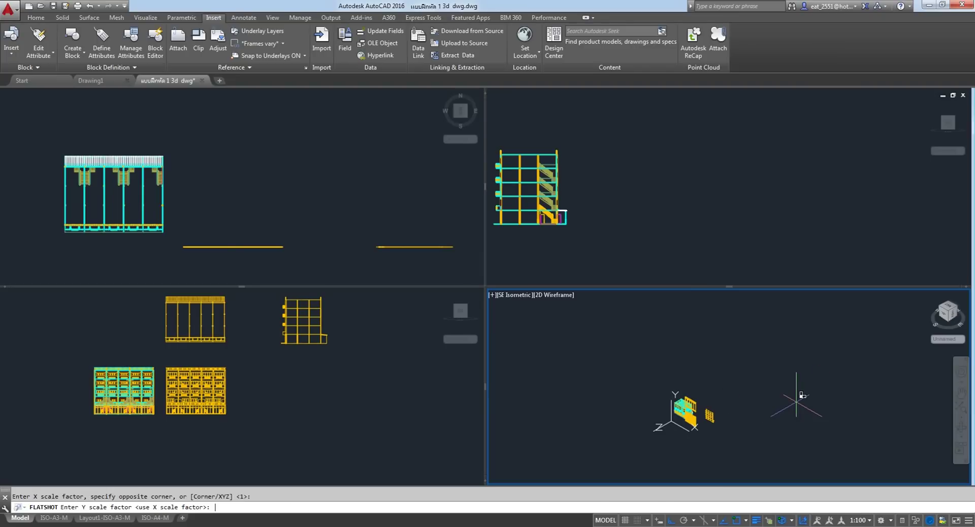
{"action": "key", "text": "Return"}
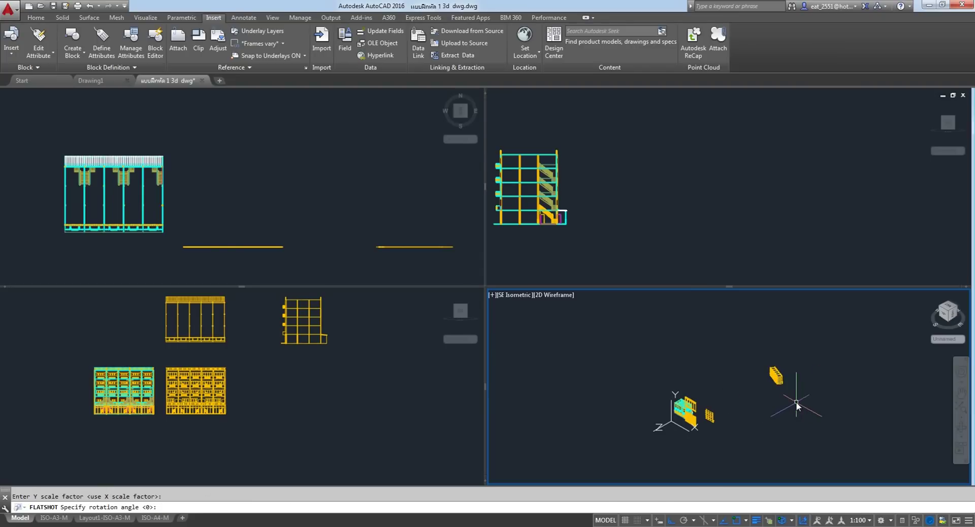
{"action": "key", "text": "Return"}
{"action": "scroll", "coordinate": [776, 384], "scroll_direction": "up", "scroll_amount": 5}
{"action": "scroll", "coordinate": [753, 411], "scroll_direction": "up", "scroll_amount": 3}
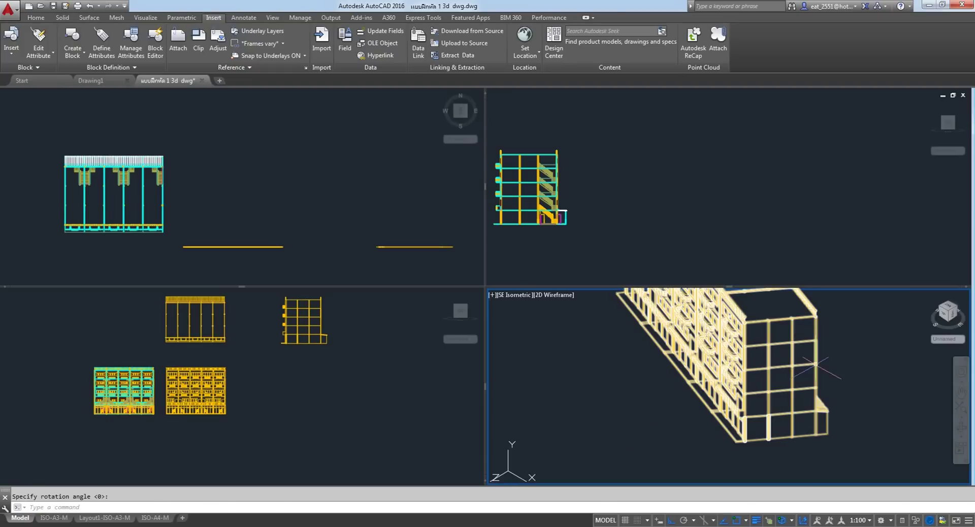
{"action": "scroll", "coordinate": [753, 411], "scroll_direction": "down", "scroll_amount": 2}
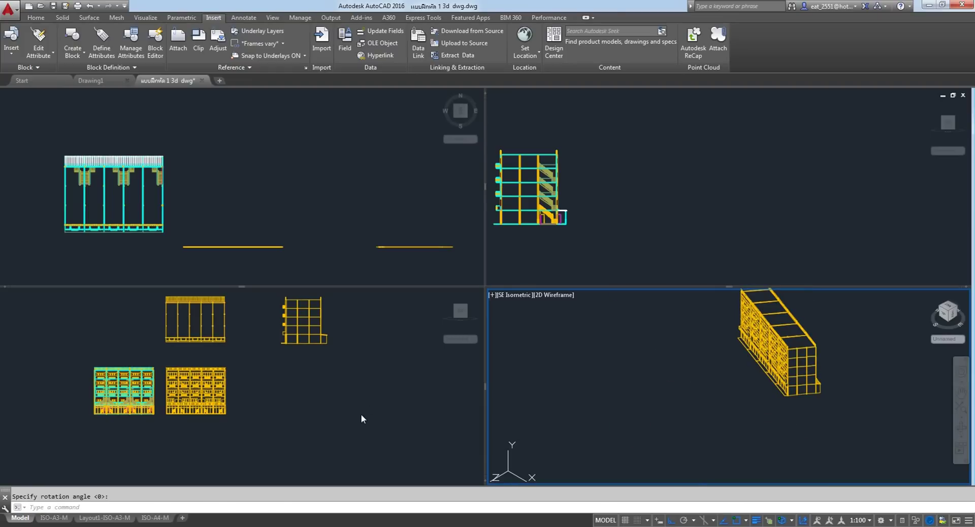
{"action": "left_click", "coordinate": [340, 416]}
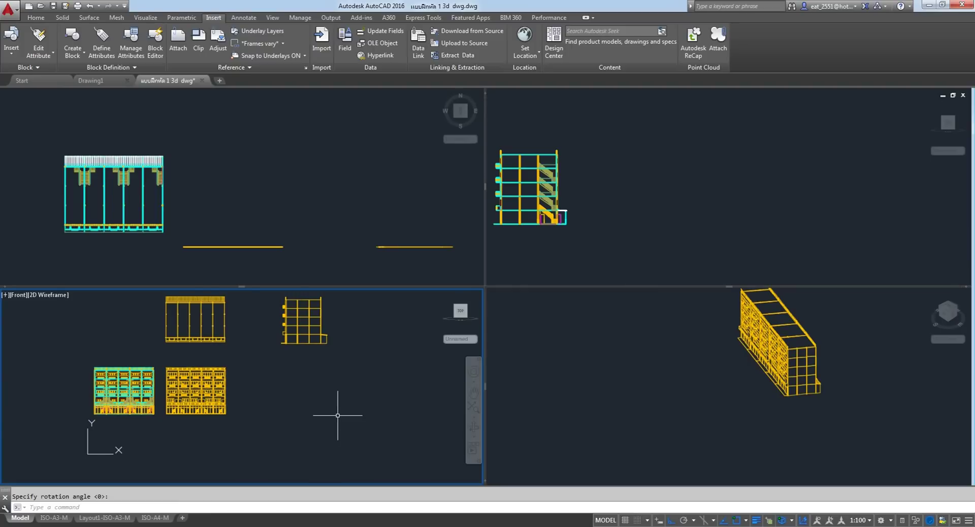
Insert block A$C251C50A8 from the block gallery to the right of the front elevations.
{"action": "left_click", "coordinate": [11, 59]}
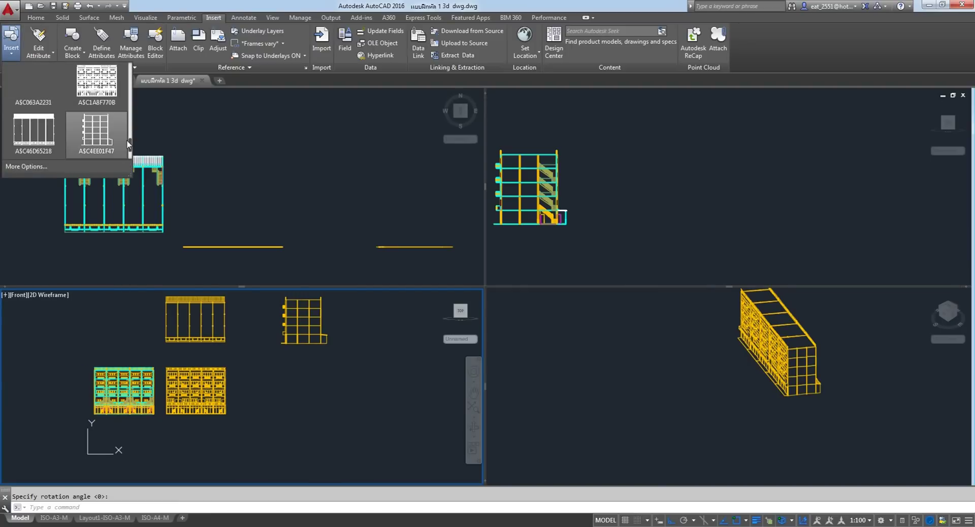
{"action": "left_click_drag", "start_coordinate": [128, 144], "coordinate": [130, 155]}
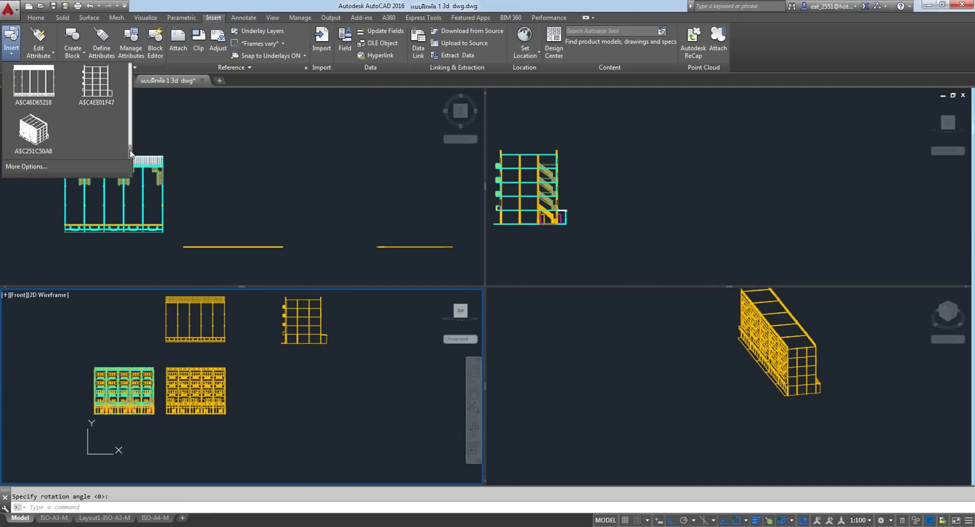
{"action": "left_click", "coordinate": [28, 137]}
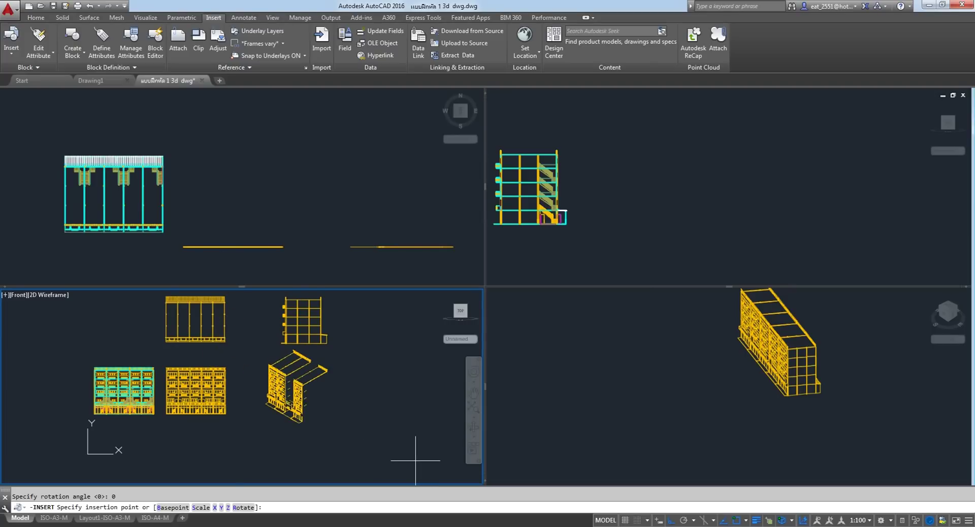
{"action": "scroll", "coordinate": [396, 416], "scroll_direction": "down", "scroll_amount": 2}
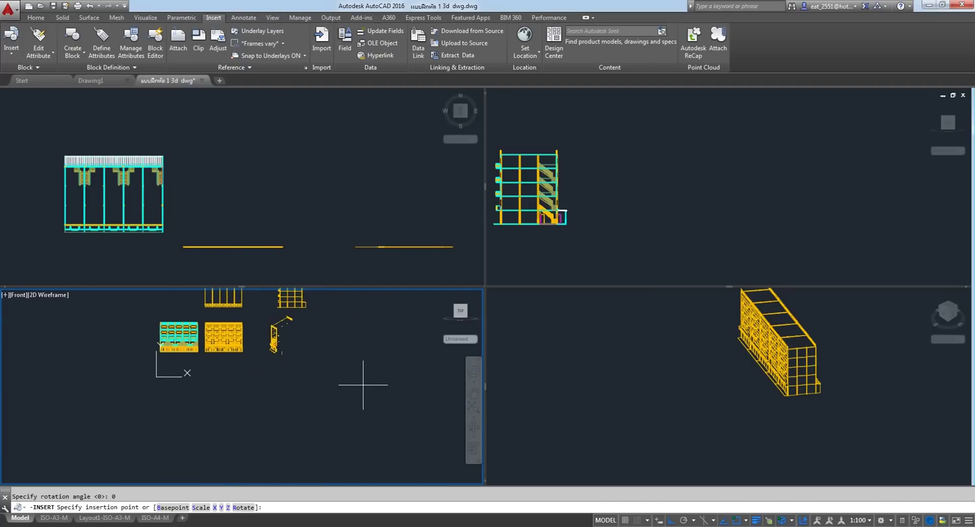
{"action": "left_click", "coordinate": [361, 384]}
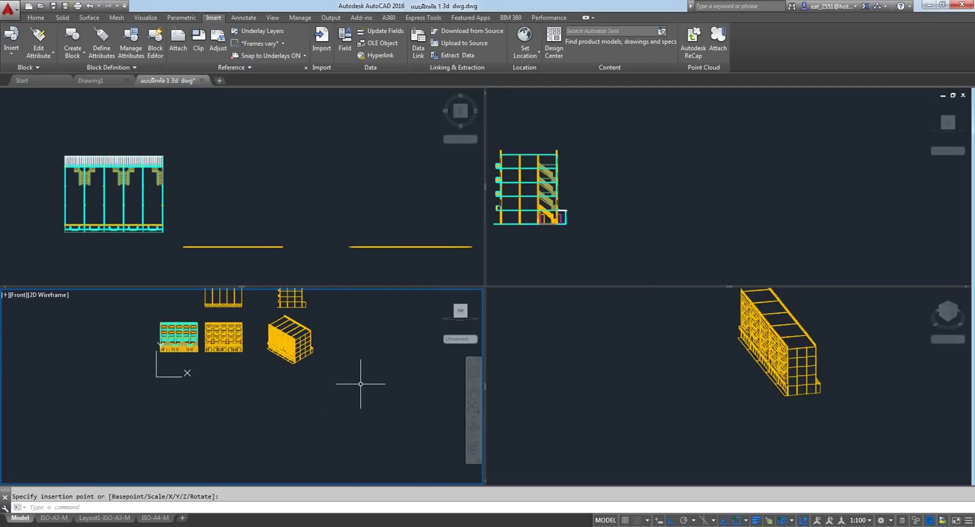
{"action": "scroll", "coordinate": [310, 335], "scroll_direction": "up", "scroll_amount": 1}
{"action": "scroll", "coordinate": [305, 330], "scroll_direction": "up", "scroll_amount": 5}
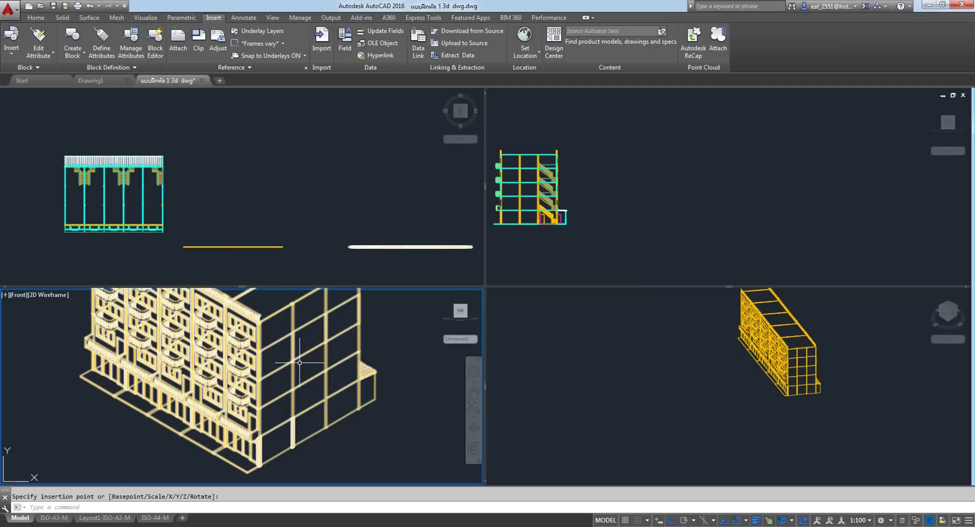
{"action": "scroll", "coordinate": [302, 365], "scroll_direction": "down", "scroll_amount": 2}
{"action": "scroll", "coordinate": [301, 365], "scroll_direction": "down", "scroll_amount": 2}
{"action": "scroll", "coordinate": [299, 366], "scroll_direction": "down", "scroll_amount": 2}
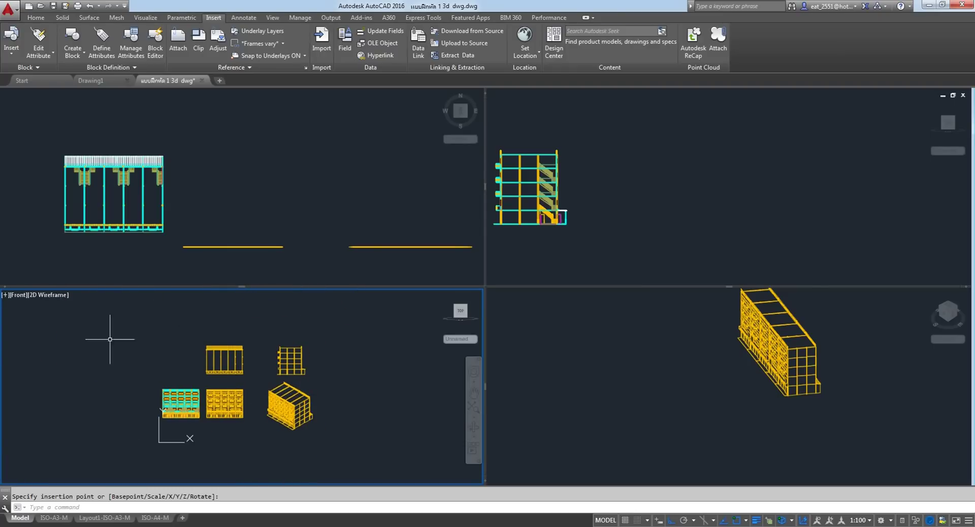
{"action": "left_click", "coordinate": [4, 296]}
{"action": "mouse_move", "coordinate": [58, 317]}
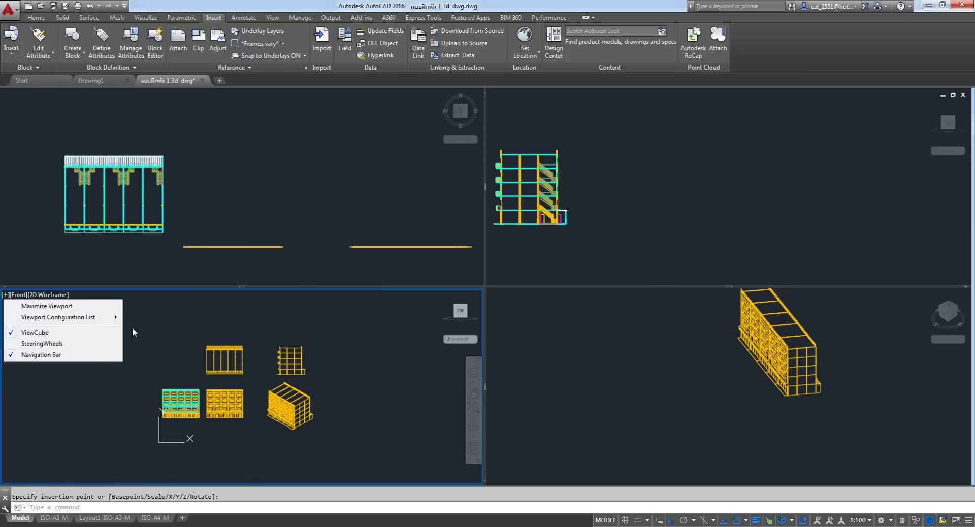
Dismiss the viewport options and zoom to frame the elevations and isometric block, with Home tools shown.
{"action": "key", "text": "Escape"}
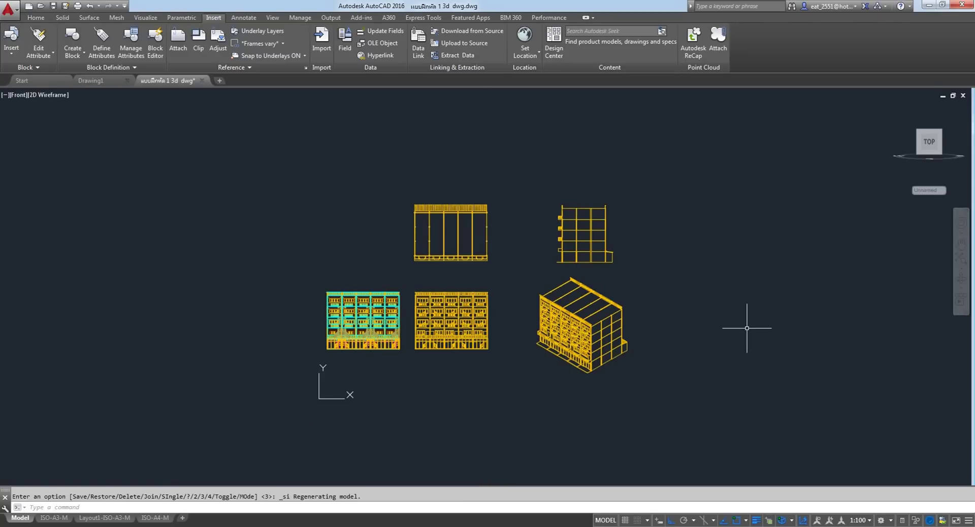
{"action": "scroll", "coordinate": [635, 238], "scroll_direction": "up", "scroll_amount": 5}
{"action": "scroll", "coordinate": [605, 264], "scroll_direction": "down", "scroll_amount": 3}
{"action": "scroll", "coordinate": [590, 295], "scroll_direction": "down", "scroll_amount": 2}
{"action": "scroll", "coordinate": [590, 295], "scroll_direction": "up", "scroll_amount": 4}
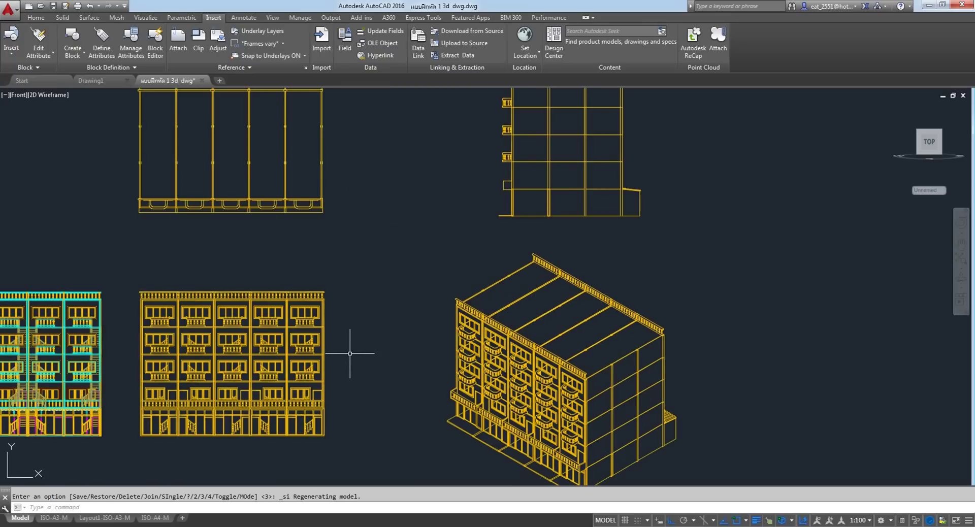
{"action": "scroll", "coordinate": [283, 327], "scroll_direction": "up", "scroll_amount": 2}
{"action": "scroll", "coordinate": [274, 333], "scroll_direction": "down", "scroll_amount": 4}
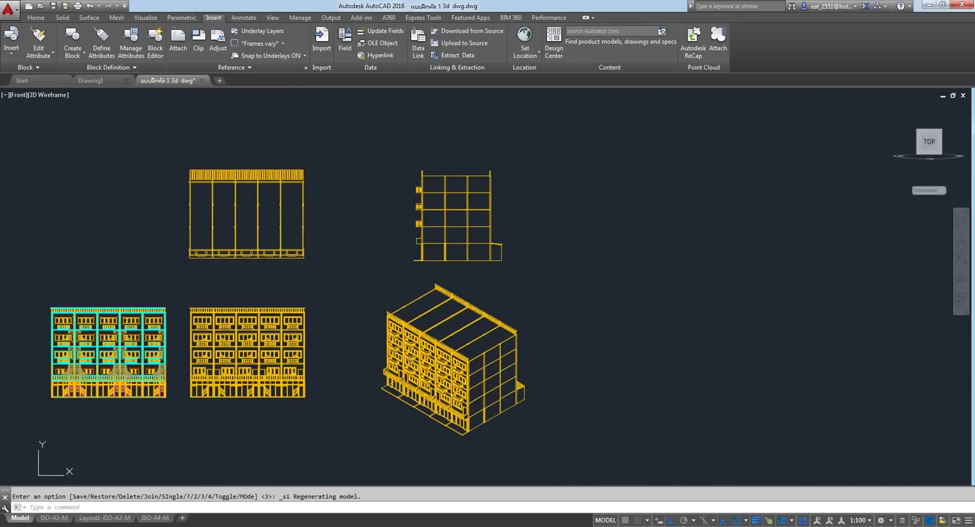
{"action": "scroll", "coordinate": [247, 314], "scroll_direction": "down", "scroll_amount": 1}
{"action": "scroll", "coordinate": [259, 305], "scroll_direction": "up", "scroll_amount": 2}
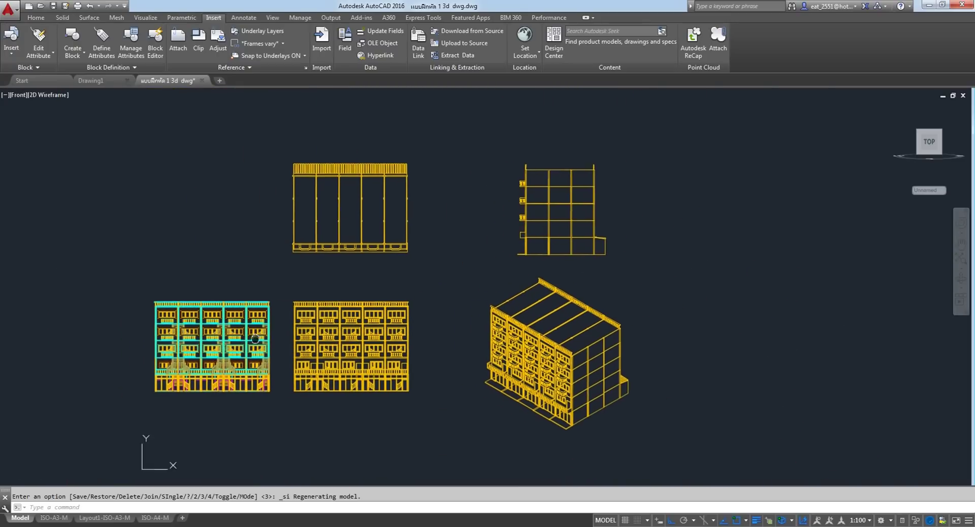
{"action": "scroll", "coordinate": [278, 296], "scroll_direction": "down", "scroll_amount": 1}
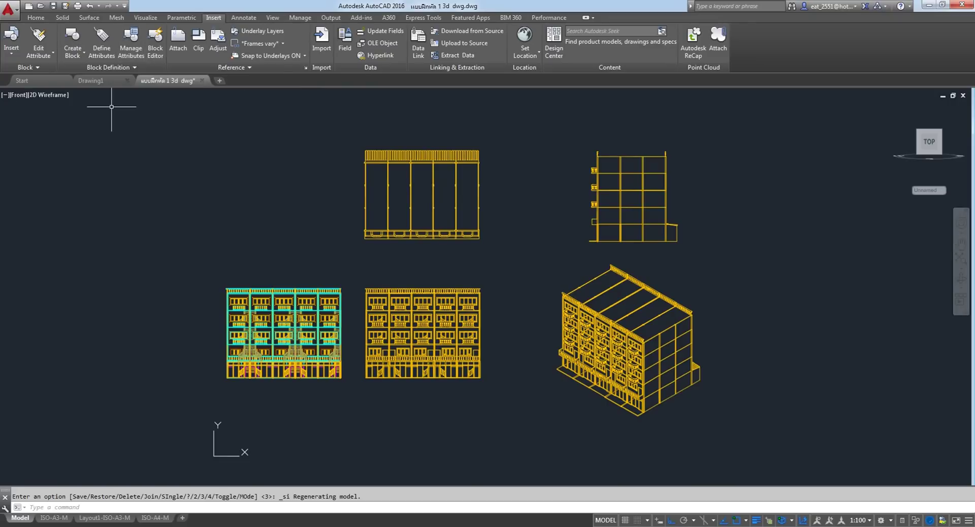
{"action": "left_click", "coordinate": [35, 21]}
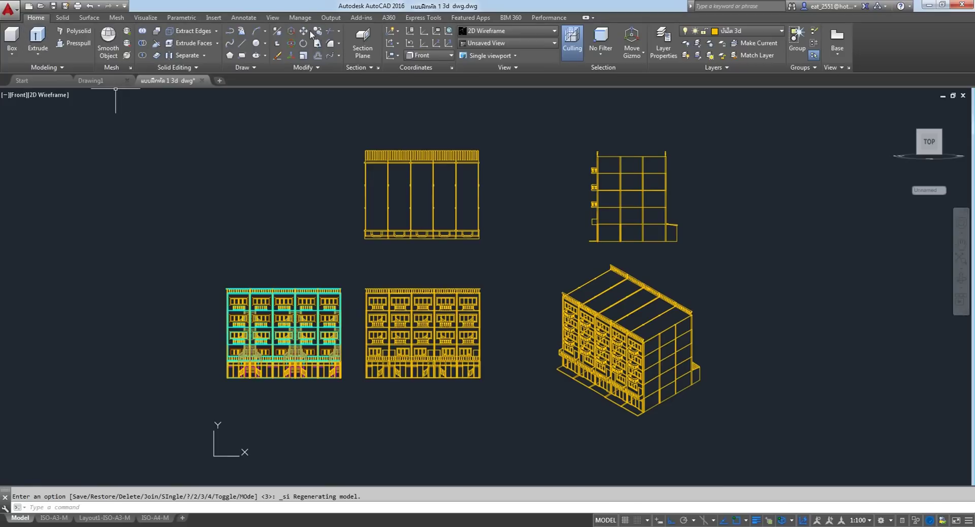
Use MOVE to shift the cyan front elevation left, leaving a clear gap from the yellow one.
{"action": "type", "text": "m"}
{"action": "key", "text": "Return"}
{"action": "left_click_drag", "start_coordinate": [355, 256], "coordinate": [143, 435]}
{"action": "key", "text": "Return"}
{"action": "left_click", "coordinate": [315, 432]}
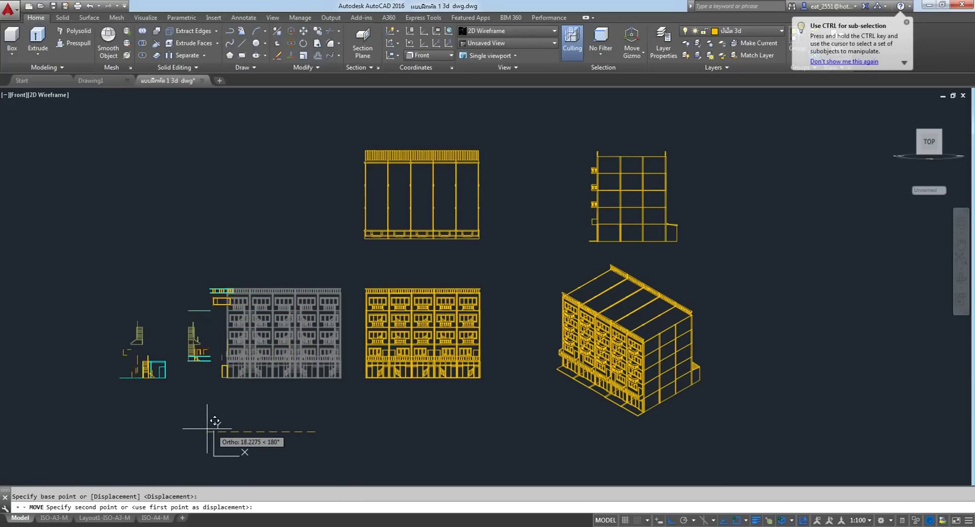
{"action": "left_click", "coordinate": [171, 428]}
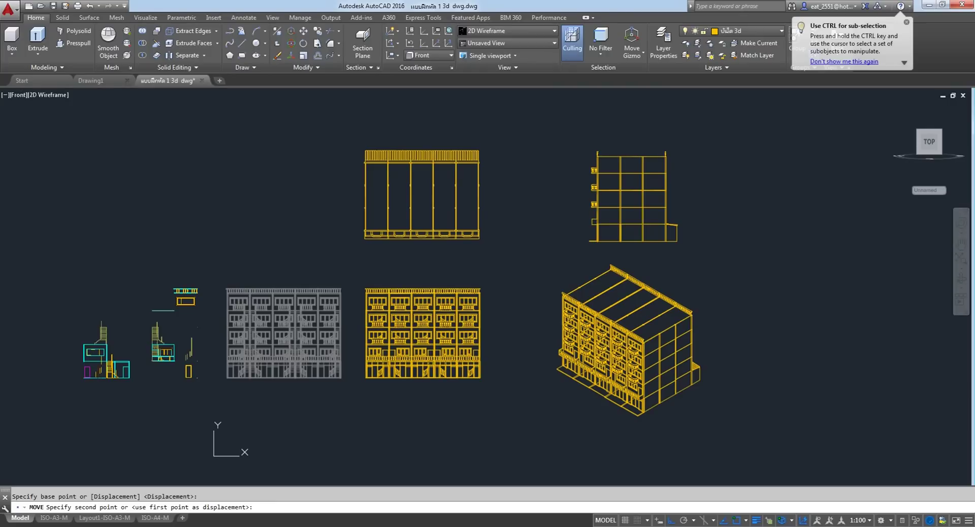
{"action": "scroll", "coordinate": [268, 305], "scroll_direction": "down", "scroll_amount": 2}
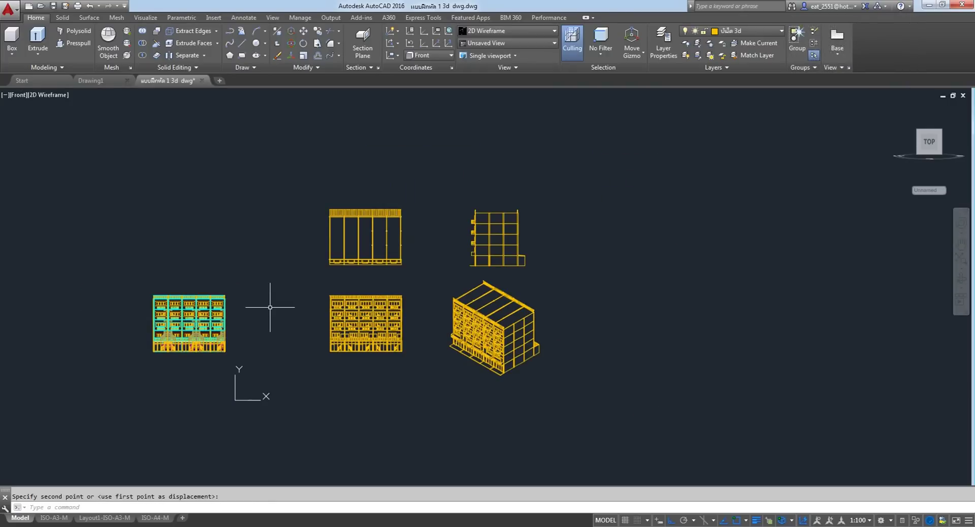
{"action": "scroll", "coordinate": [270, 307], "scroll_direction": "up", "scroll_amount": 2}
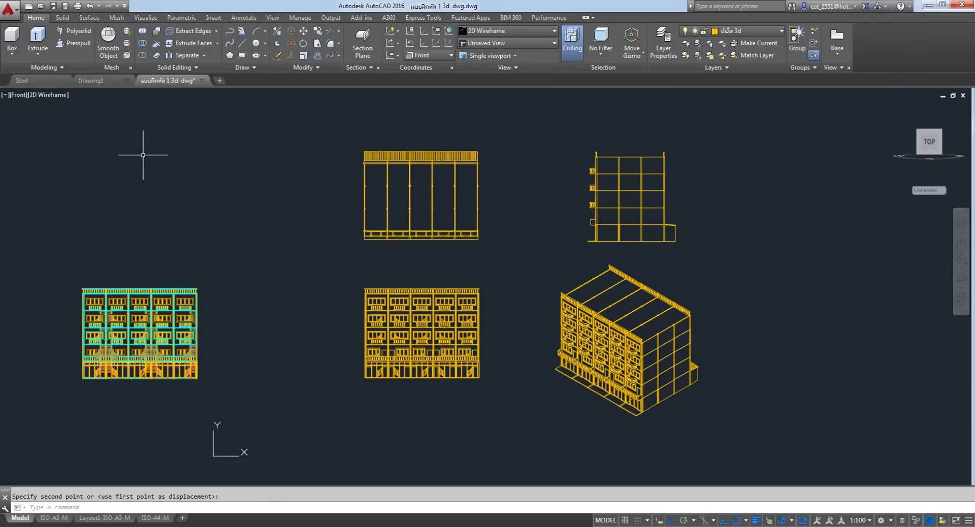
{"action": "left_click", "coordinate": [14, 11]}
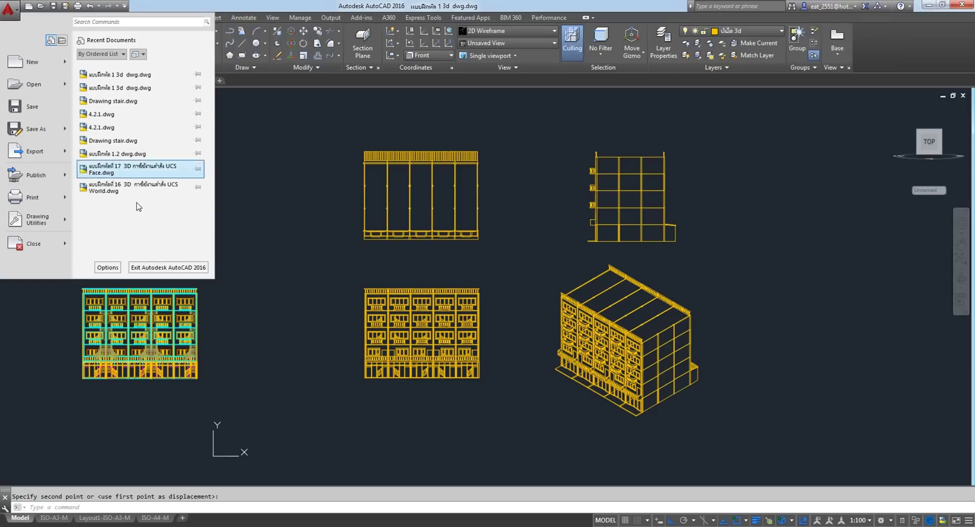
Save As 'แบบฝึกหัด 1 อาคาร 2d.dwg' in the Autocad 2016 3d folder.
{"action": "left_click", "coordinate": [32, 131]}
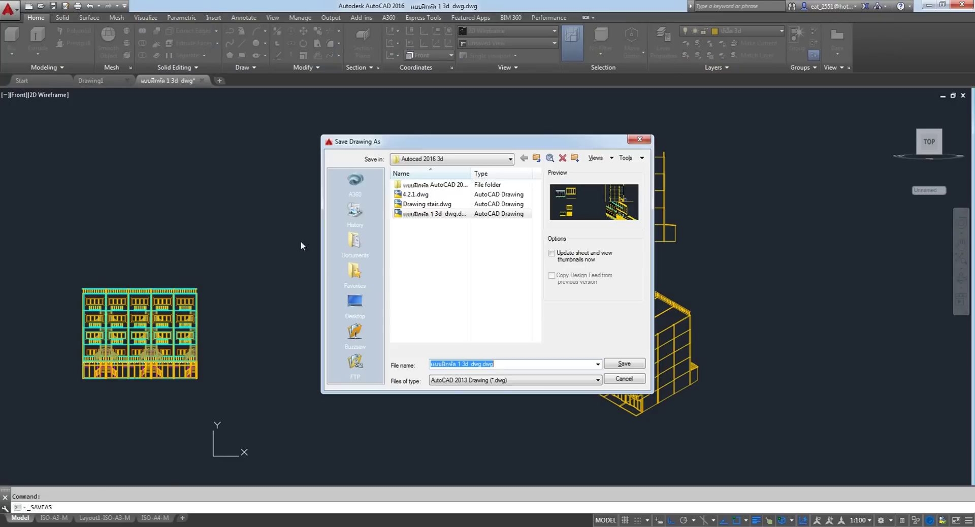
{"action": "left_click", "coordinate": [513, 366]}
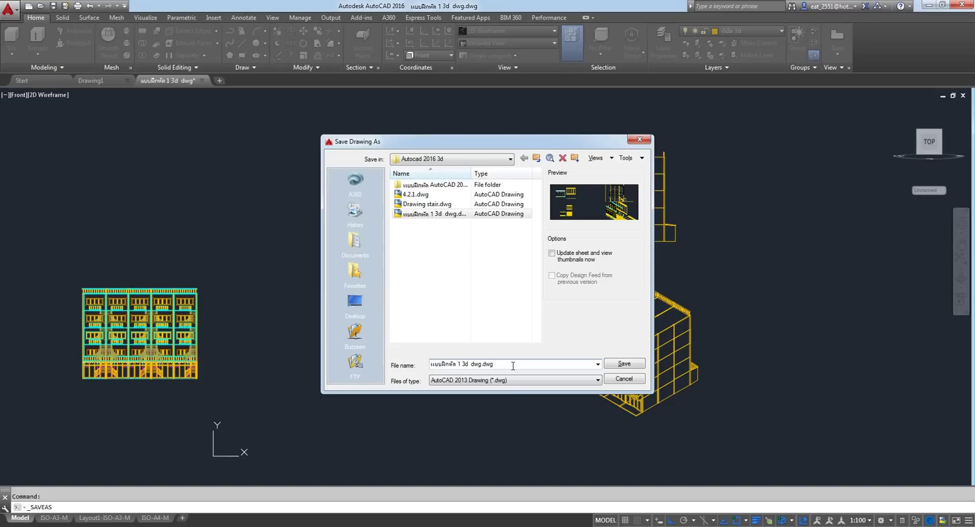
{"action": "key", "text": "BackSpace"}
{"action": "left_click", "coordinate": [617, 368]}
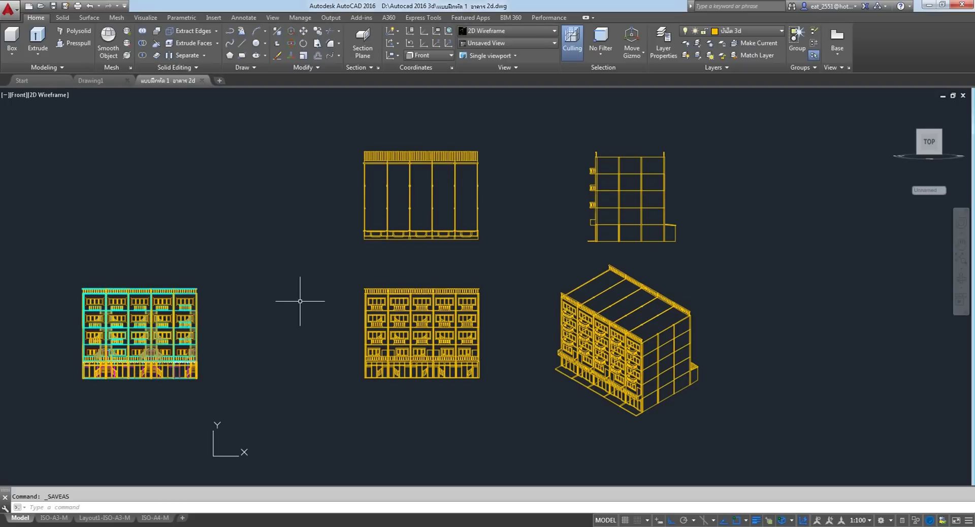
Pan the drawings, clear the elevation selection, and show the Recent Documents list.
{"action": "scroll", "coordinate": [127, 314], "scroll_direction": "up", "scroll_amount": 2}
{"action": "middle_click_drag", "start_coordinate": [167, 305], "coordinate": [226, 305]}
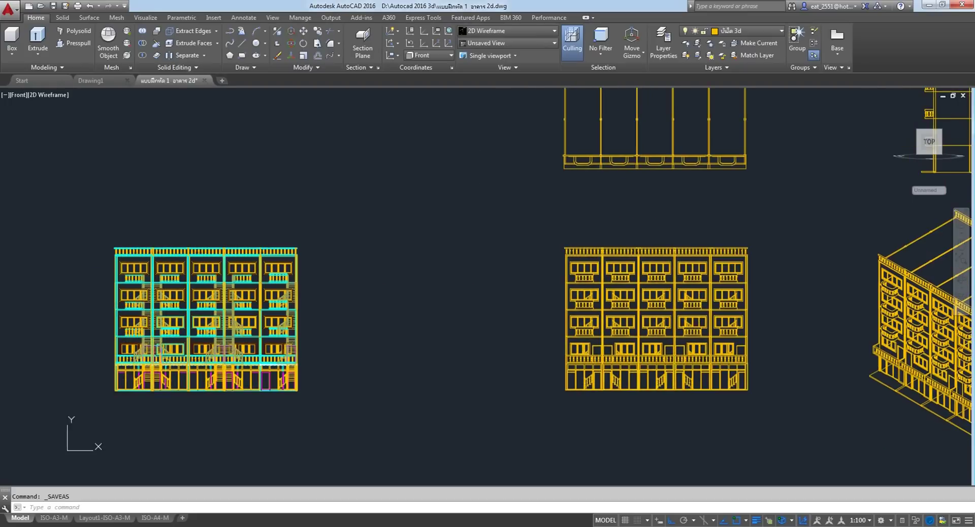
{"action": "scroll", "coordinate": [238, 300], "scroll_direction": "down", "scroll_amount": 2}
{"action": "left_click", "coordinate": [308, 207]}
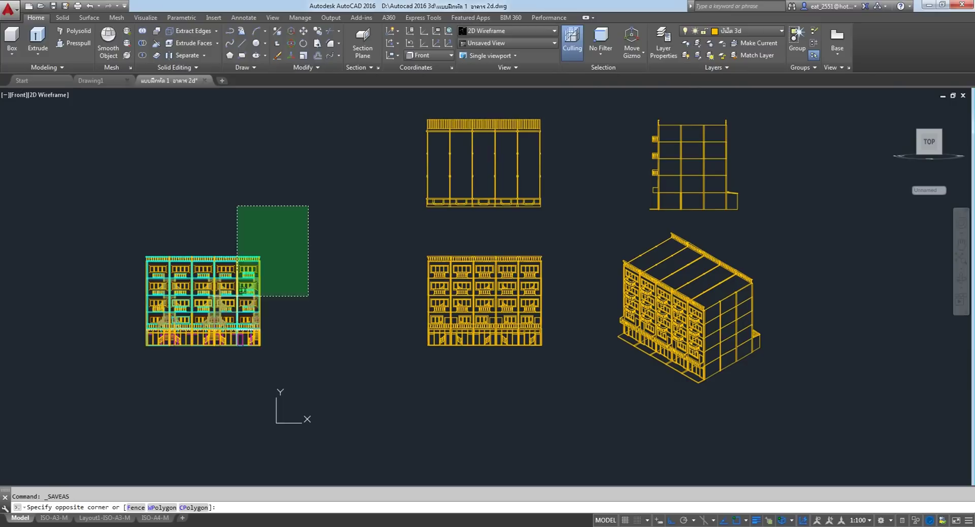
{"action": "left_click", "coordinate": [65, 436]}
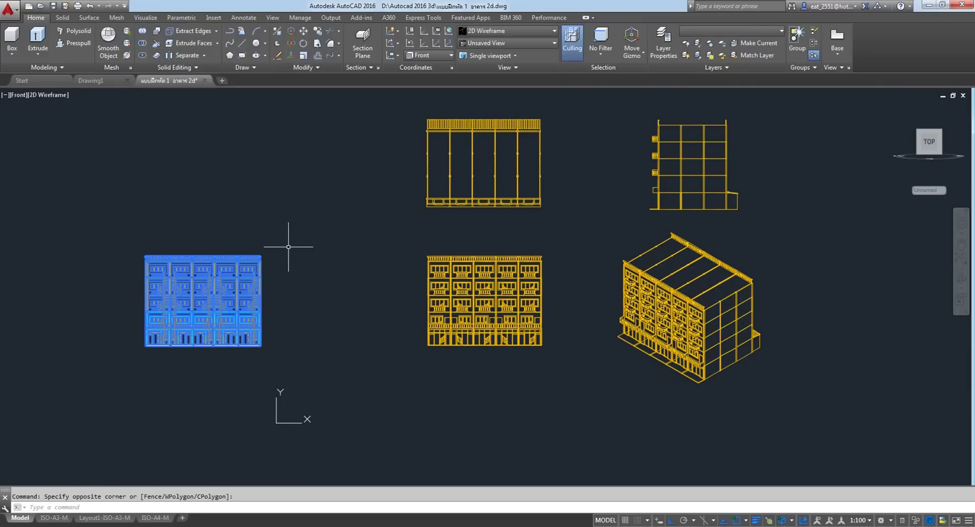
{"action": "left_click", "coordinate": [333, 194]}
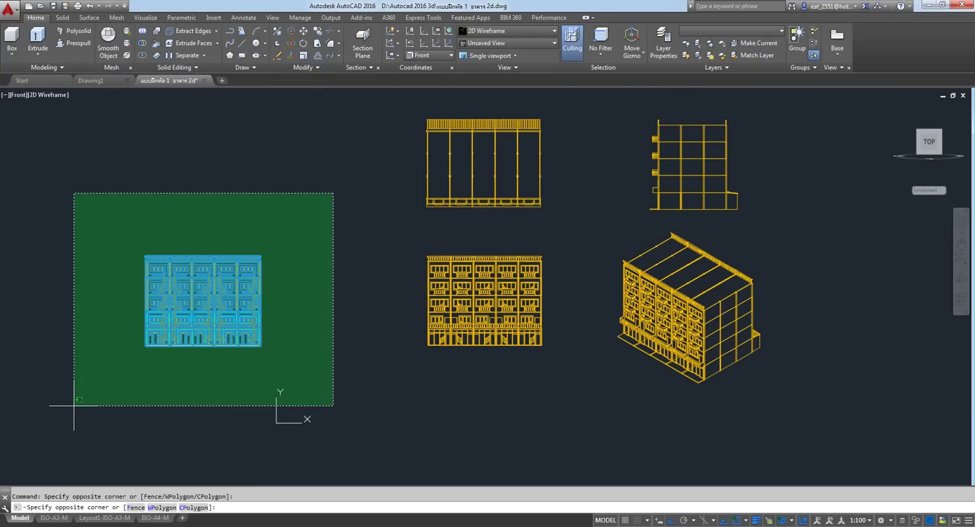
{"action": "key", "text": "Escape"}
{"action": "key", "text": "Escape"}
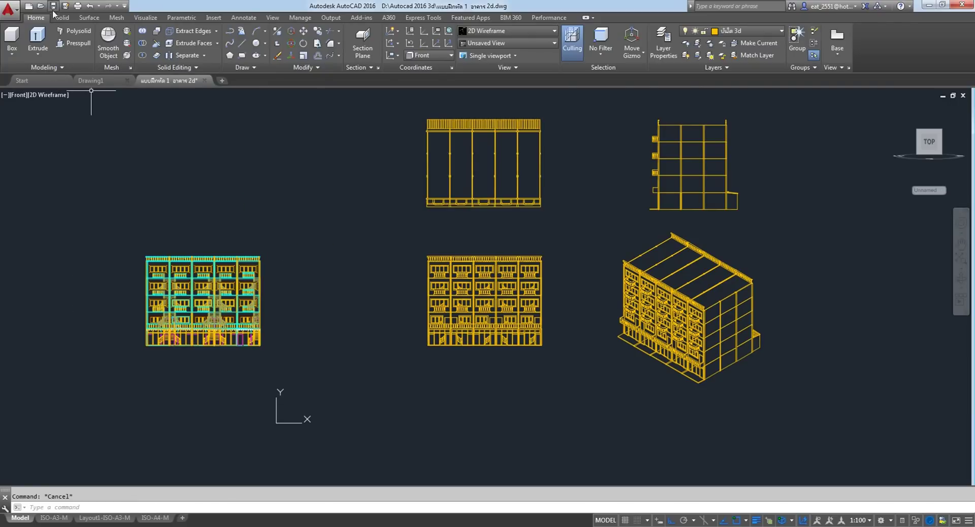
{"action": "left_click", "coordinate": [10, 11]}
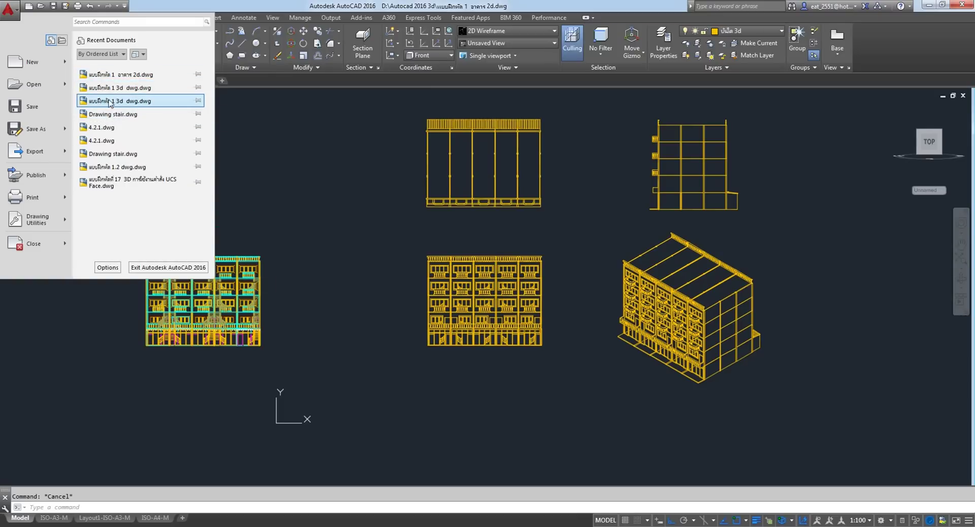
Close the recent-drawings menu, frame the two front elevations, and start Save As.
{"action": "left_click", "coordinate": [105, 75]}
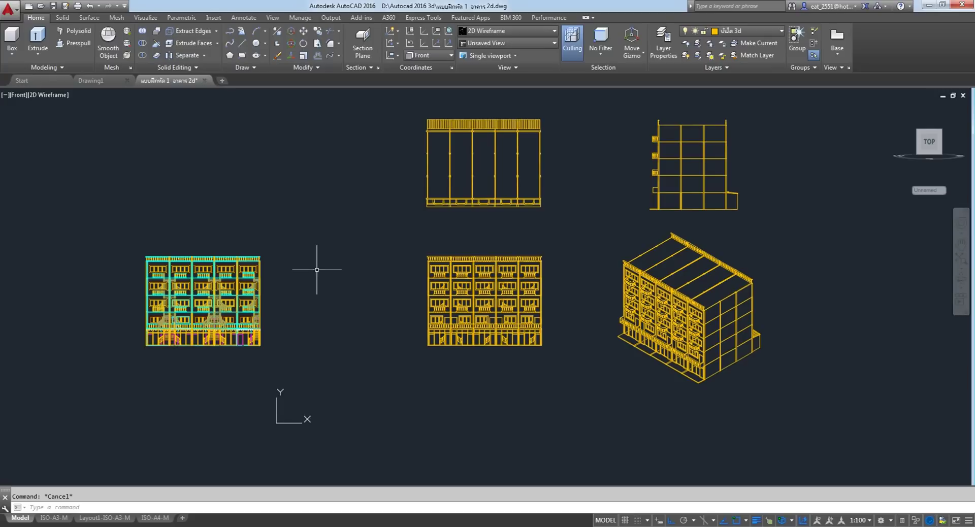
{"action": "middle_click_drag", "start_coordinate": [225, 247], "coordinate": [272, 235]}
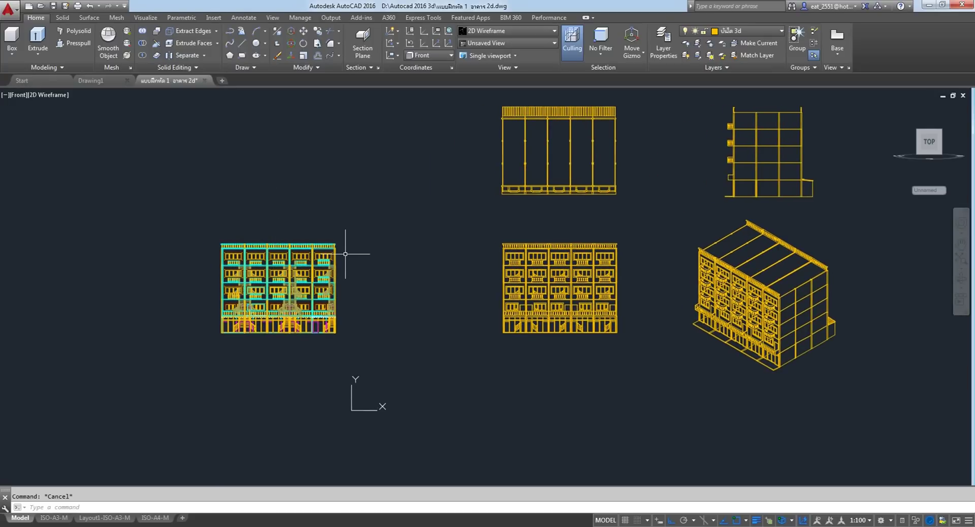
{"action": "scroll", "coordinate": [345, 254], "scroll_direction": "down", "scroll_amount": 2}
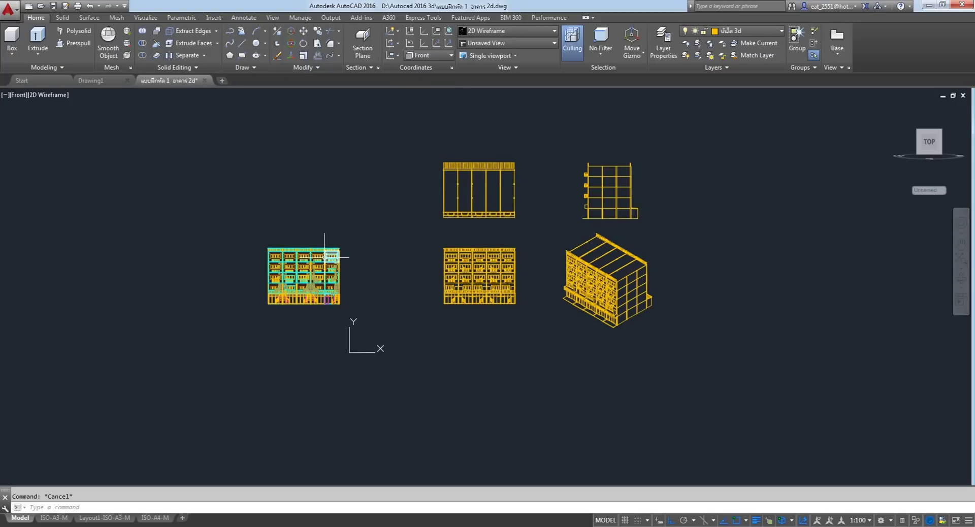
{"action": "scroll", "coordinate": [325, 254], "scroll_direction": "up", "scroll_amount": 4}
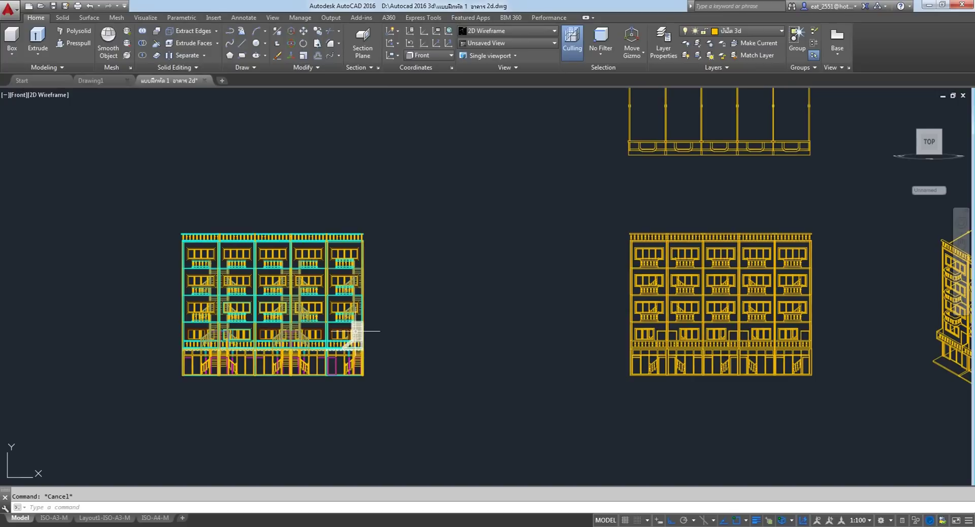
{"action": "middle_click_drag", "start_coordinate": [371, 261], "coordinate": [445, 261]}
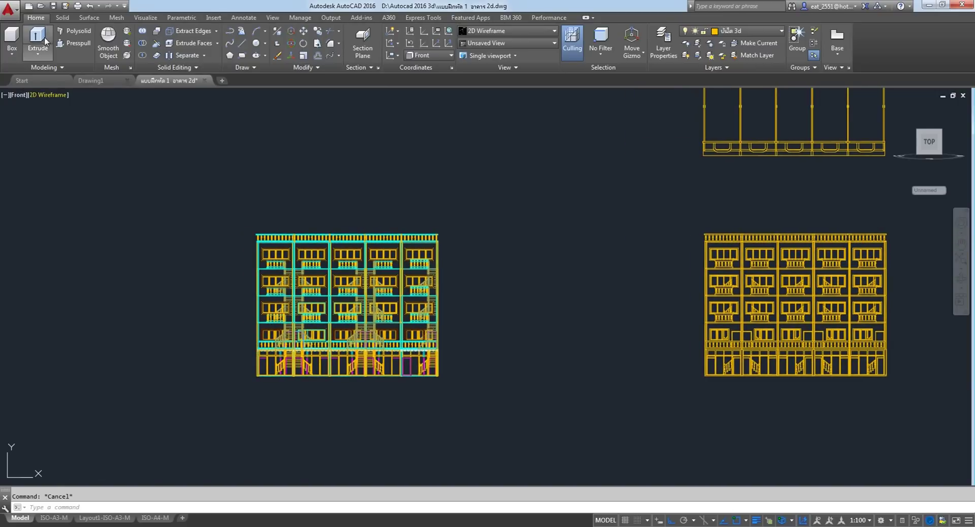
{"action": "left_click", "coordinate": [8, 9]}
{"action": "left_click", "coordinate": [31, 130]}
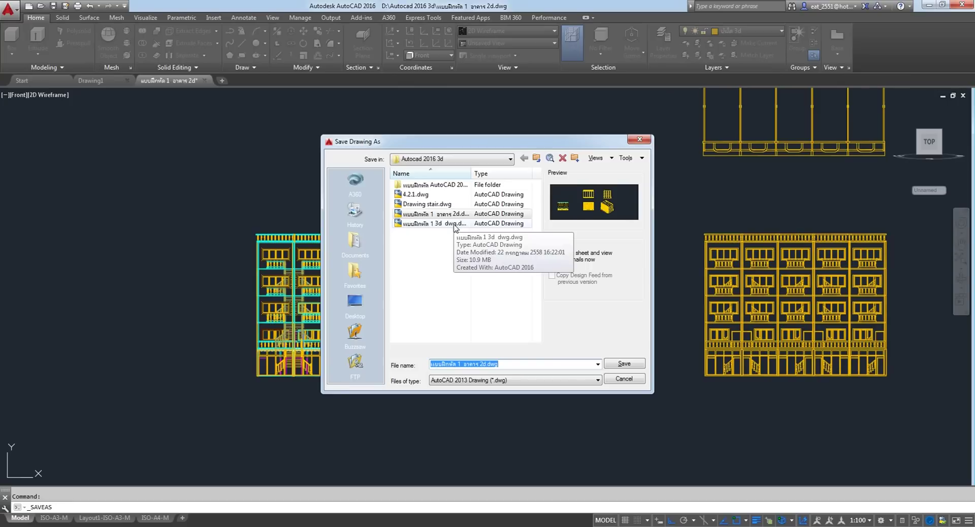
{"action": "left_click", "coordinate": [455, 226]}
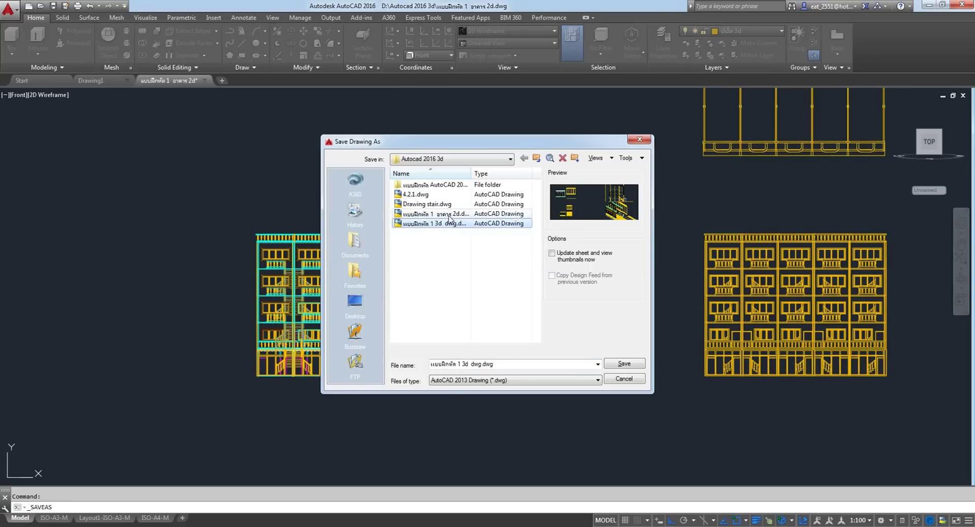
{"action": "left_click", "coordinate": [448, 217]}
{"action": "left_click", "coordinate": [451, 223]}
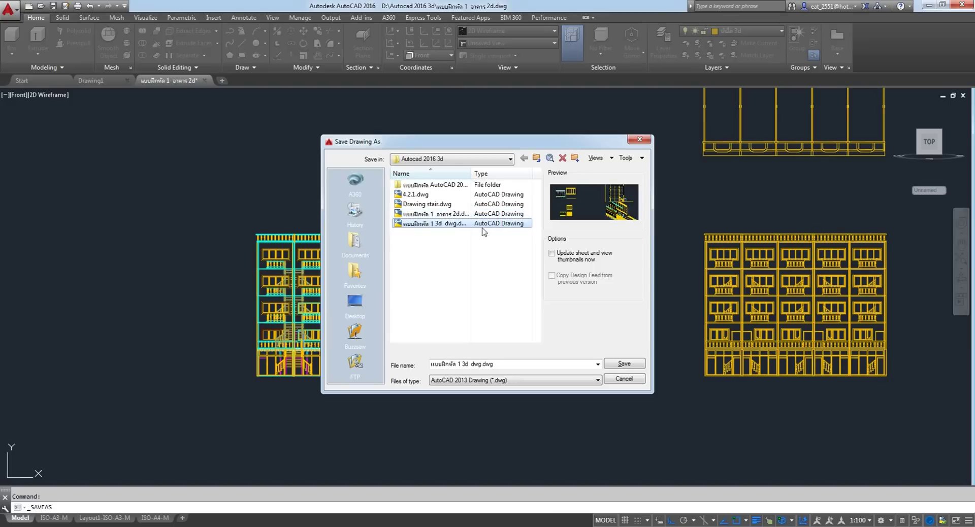
{"action": "left_click", "coordinate": [639, 139]}
{"action": "left_click", "coordinate": [555, 182]}
{"action": "left_click", "coordinate": [168, 455]}
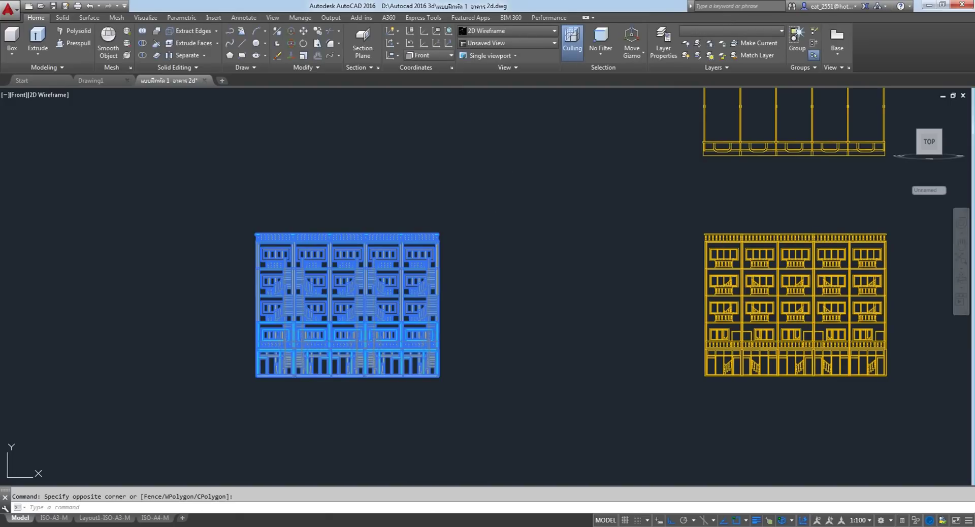
Erase the selected stray building object and window-select the leftover 3D building.
{"action": "key", "text": "Delete"}
{"action": "scroll", "coordinate": [572, 220], "scroll_direction": "down", "scroll_amount": 5}
{"action": "scroll", "coordinate": [498, 231], "scroll_direction": "up", "scroll_amount": 2}
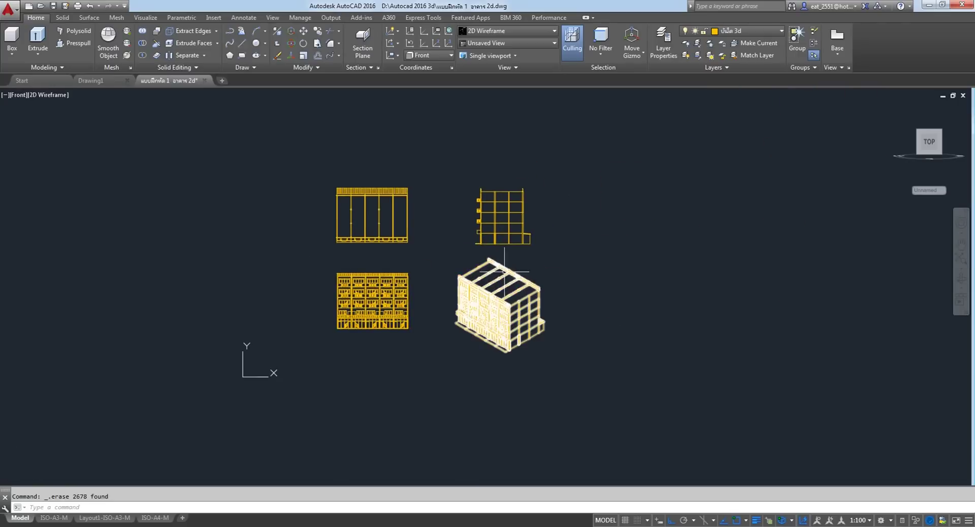
{"action": "scroll", "coordinate": [504, 272], "scroll_direction": "up", "scroll_amount": 2}
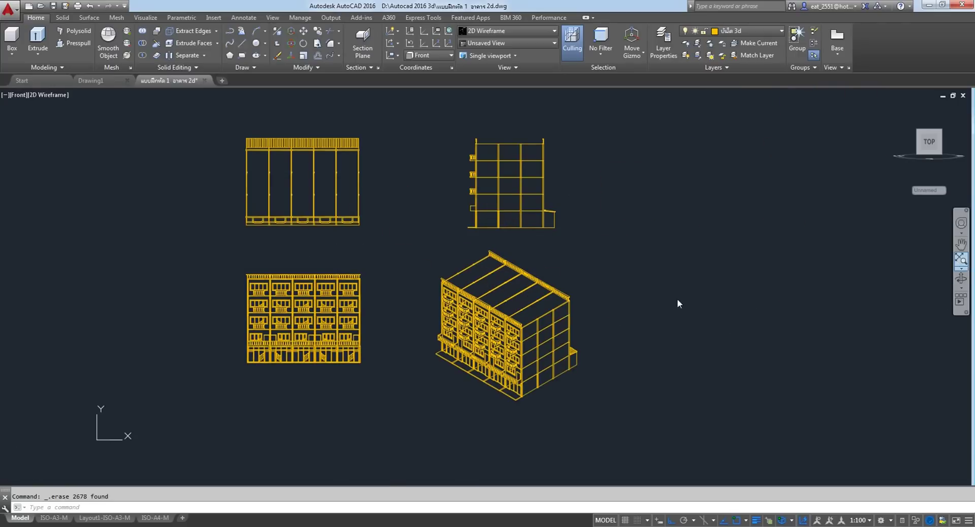
{"action": "scroll", "coordinate": [702, 304], "scroll_direction": "down", "scroll_amount": 3}
{"action": "middle_click_drag", "start_coordinate": [622, 202], "coordinate": [603, 274]}
{"action": "left_click", "coordinate": [699, 128]}
{"action": "left_click", "coordinate": [439, 350]}
Window-select the four remaining building drawings to check them, then save the drawing.
{"action": "scroll", "coordinate": [439, 346], "scroll_direction": "down", "scroll_amount": 5}
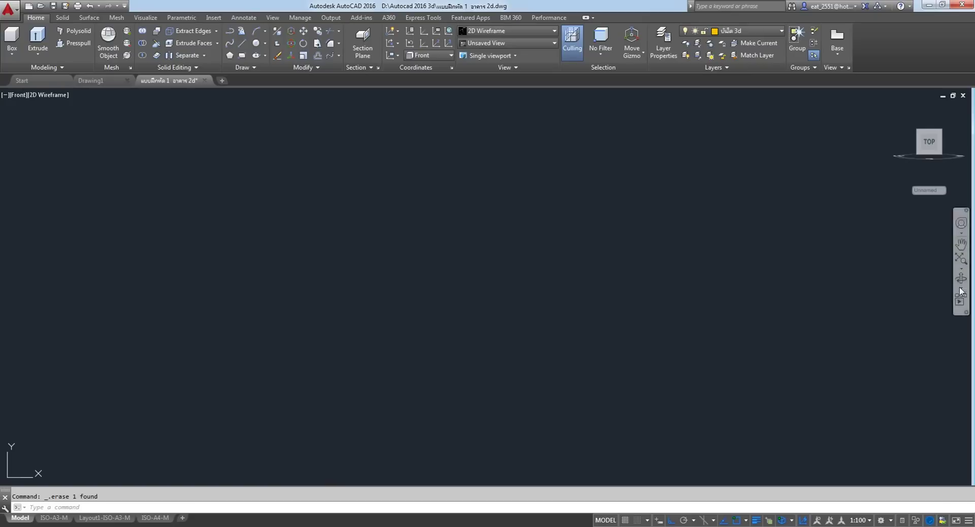
{"action": "scroll", "coordinate": [437, 403], "scroll_direction": "up", "scroll_amount": 5}
{"action": "scroll", "coordinate": [516, 189], "scroll_direction": "down", "scroll_amount": 2}
{"action": "left_click", "coordinate": [544, 161]}
{"action": "left_click", "coordinate": [174, 463]}
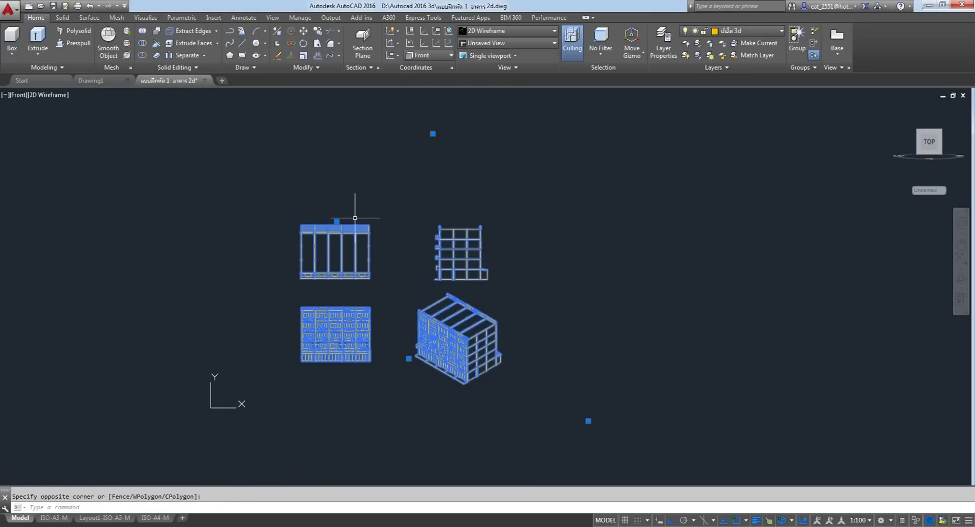
{"action": "key", "text": "Escape"}
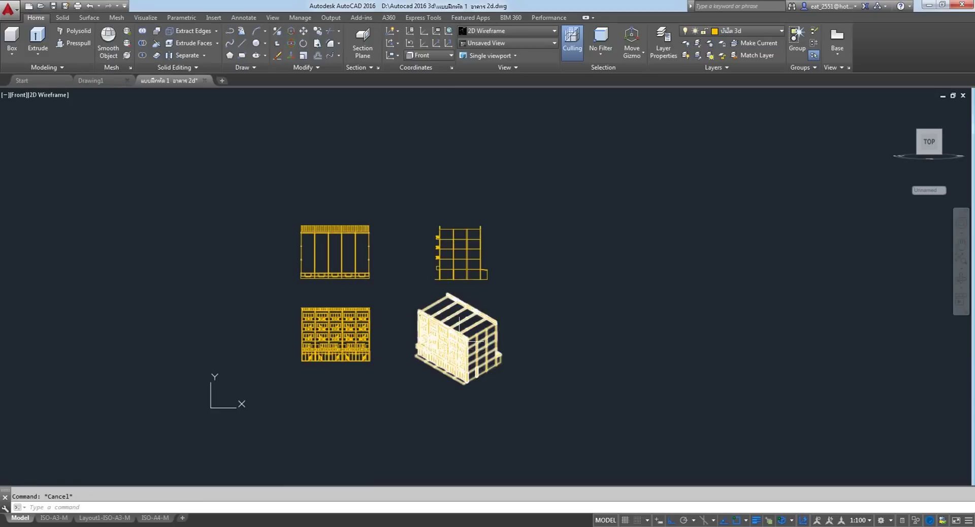
{"action": "scroll", "coordinate": [459, 351], "scroll_direction": "up", "scroll_amount": 5}
{"action": "scroll", "coordinate": [459, 350], "scroll_direction": "down", "scroll_amount": 4}
{"action": "left_click", "coordinate": [553, 109]}
{"action": "left_click", "coordinate": [135, 404]}
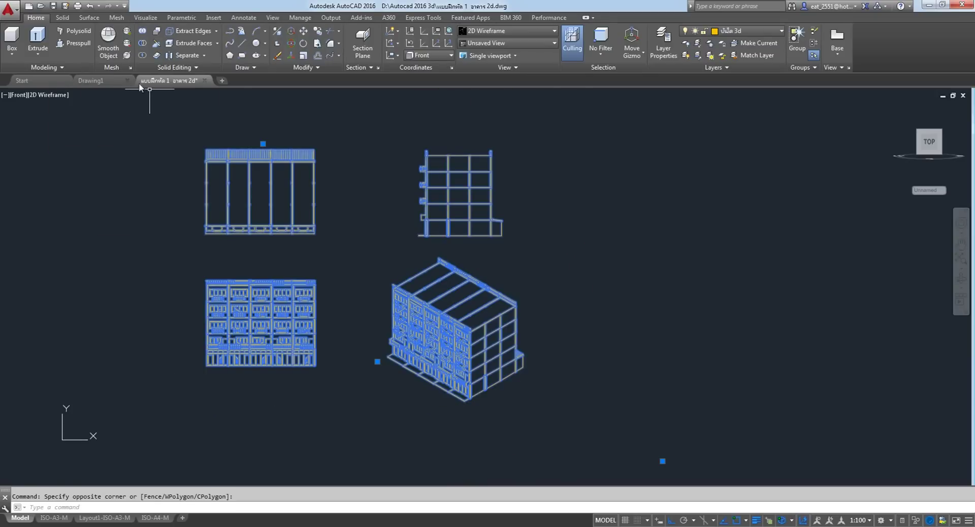
{"action": "key", "text": "Escape"}
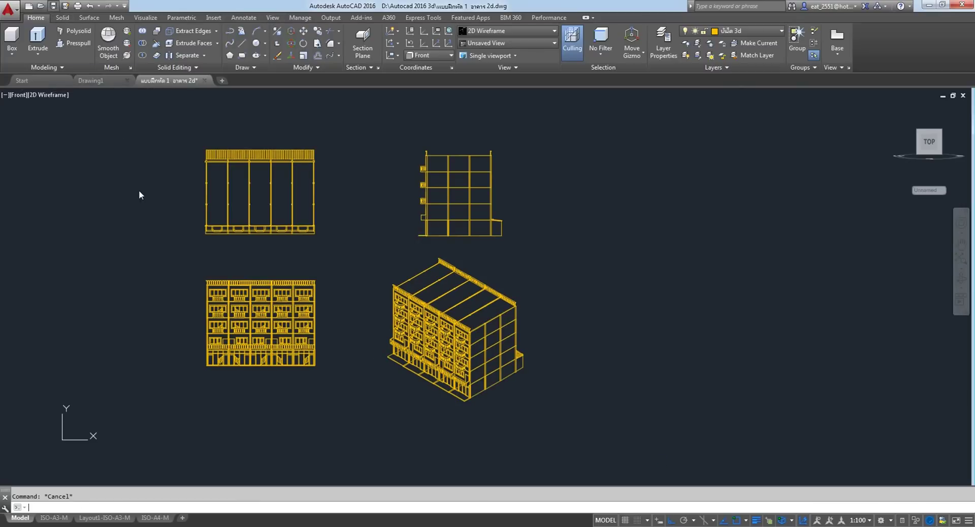
{"action": "key", "text": "ctrl+s"}
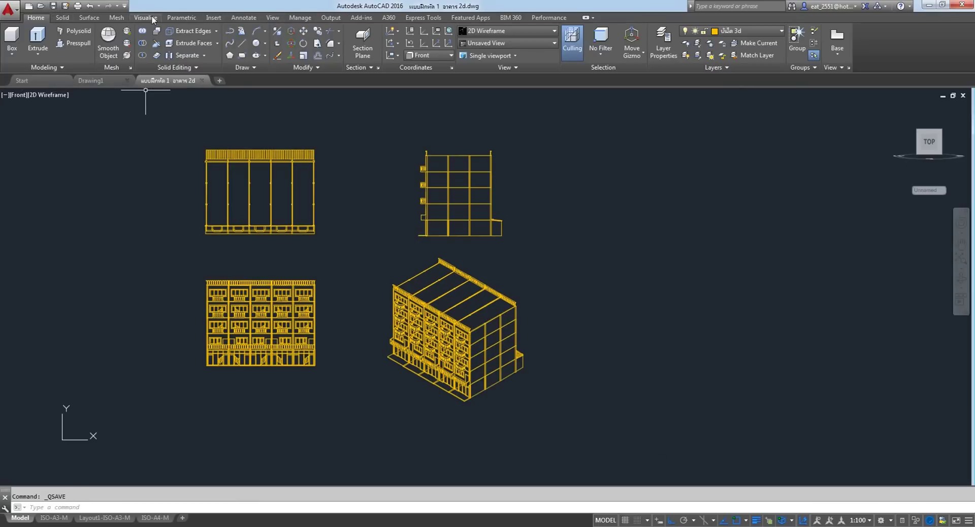
Window-select all four building drawings and set their Color to ByBlock in Properties.
{"action": "left_click", "coordinate": [273, 17]}
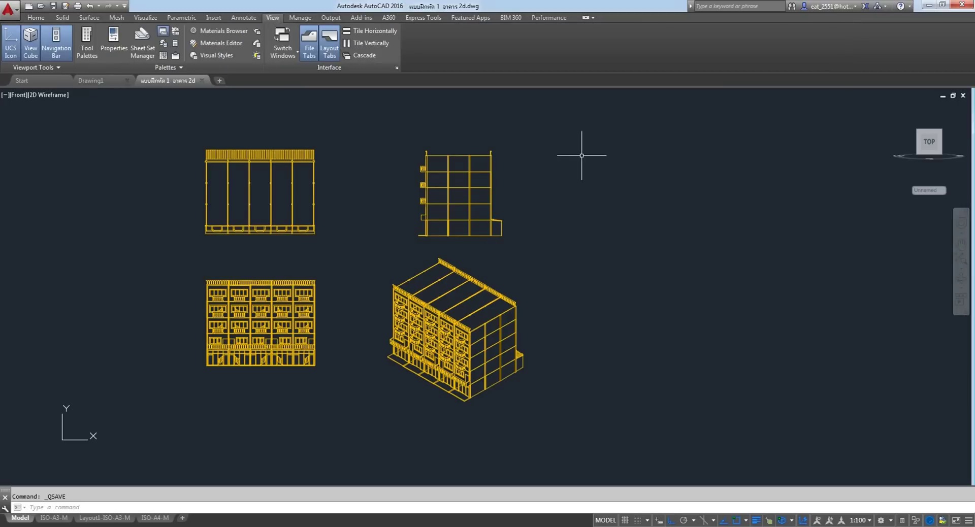
{"action": "left_click", "coordinate": [599, 119]}
{"action": "left_click", "coordinate": [170, 430]}
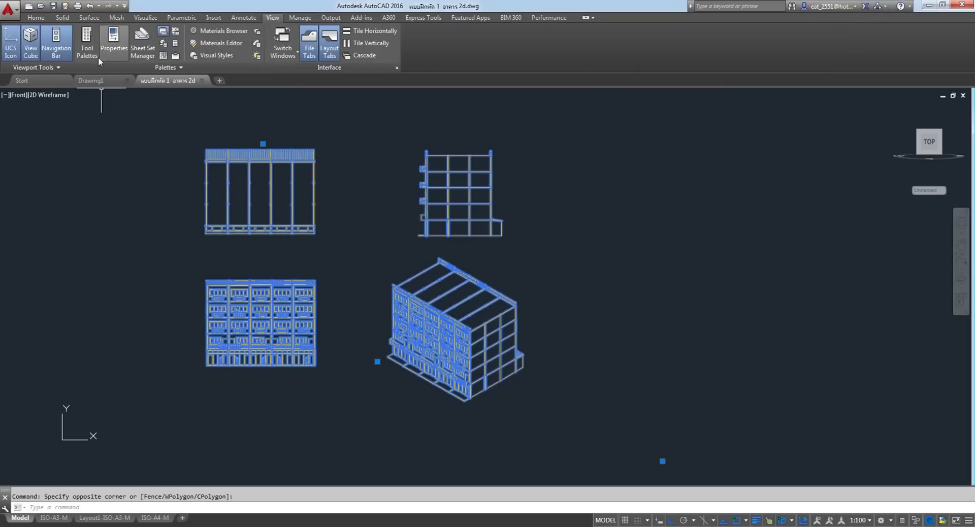
{"action": "left_click", "coordinate": [114, 50]}
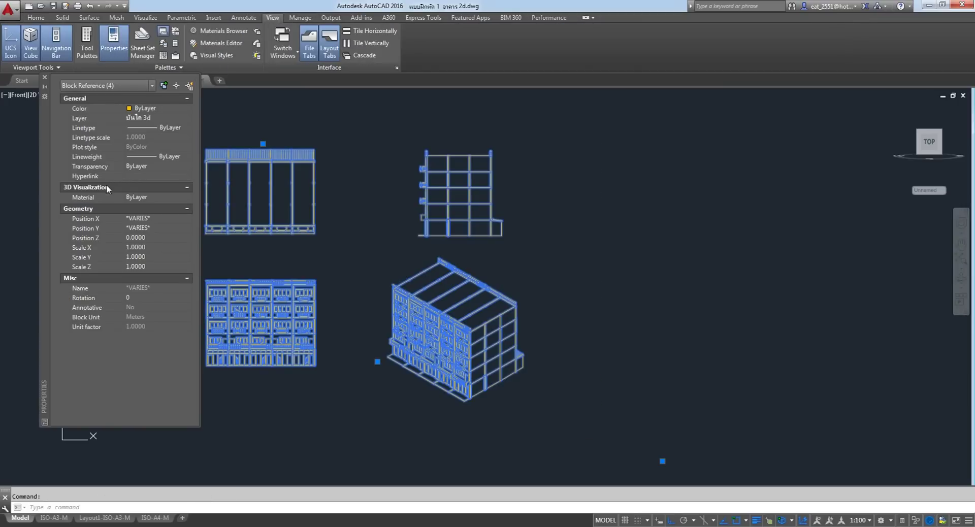
{"action": "left_click", "coordinate": [188, 109]}
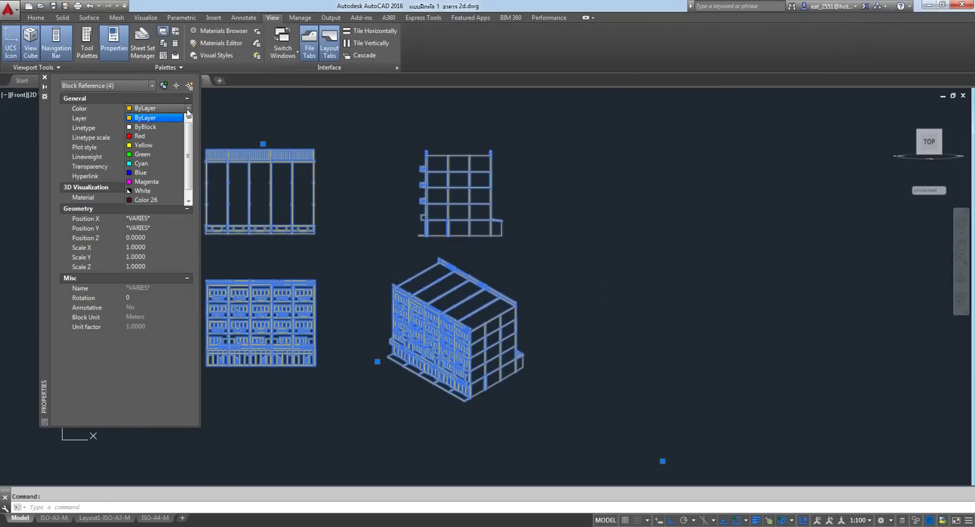
{"action": "left_click", "coordinate": [155, 127]}
{"action": "key", "text": "Escape"}
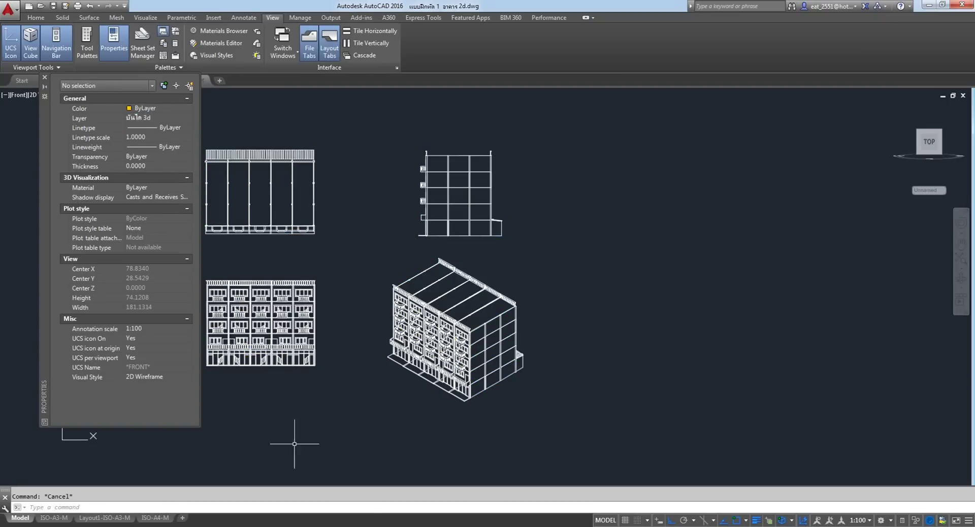
{"action": "left_click", "coordinate": [46, 79]}
Reframe the view around the four now-white building drawings.
{"action": "scroll", "coordinate": [326, 213], "scroll_direction": "up", "scroll_amount": 3}
{"action": "scroll", "coordinate": [327, 213], "scroll_direction": "down", "scroll_amount": 3}
{"action": "middle_click_drag", "start_coordinate": [322, 213], "coordinate": [312, 283]}
{"action": "scroll", "coordinate": [311, 282], "scroll_direction": "up", "scroll_amount": 8}
{"action": "scroll", "coordinate": [294, 272], "scroll_direction": "down", "scroll_amount": 7}
{"action": "scroll", "coordinate": [266, 330], "scroll_direction": "up", "scroll_amount": 2}
{"action": "scroll", "coordinate": [256, 314], "scroll_direction": "down", "scroll_amount": 1}
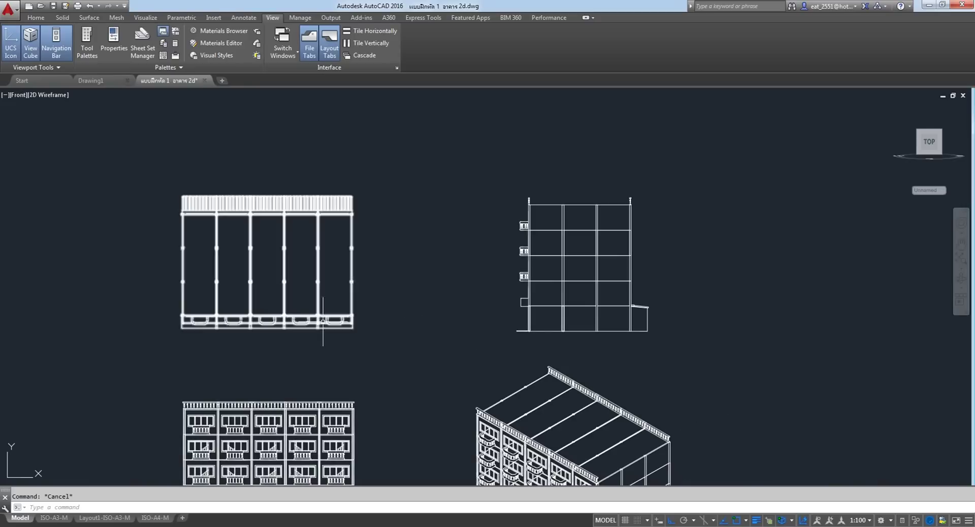
{"action": "middle_click_drag", "start_coordinate": [278, 275], "coordinate": [280, 301]}
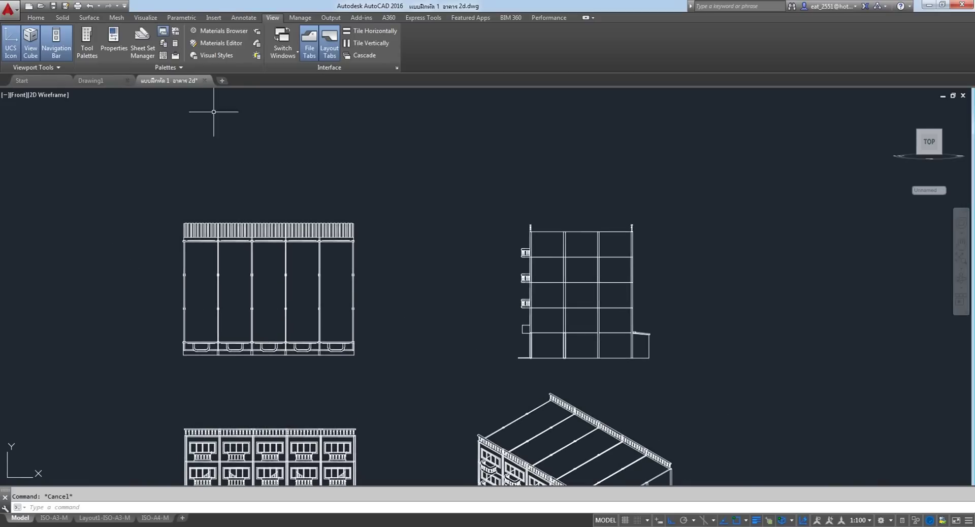
{"action": "left_click", "coordinate": [36, 17]}
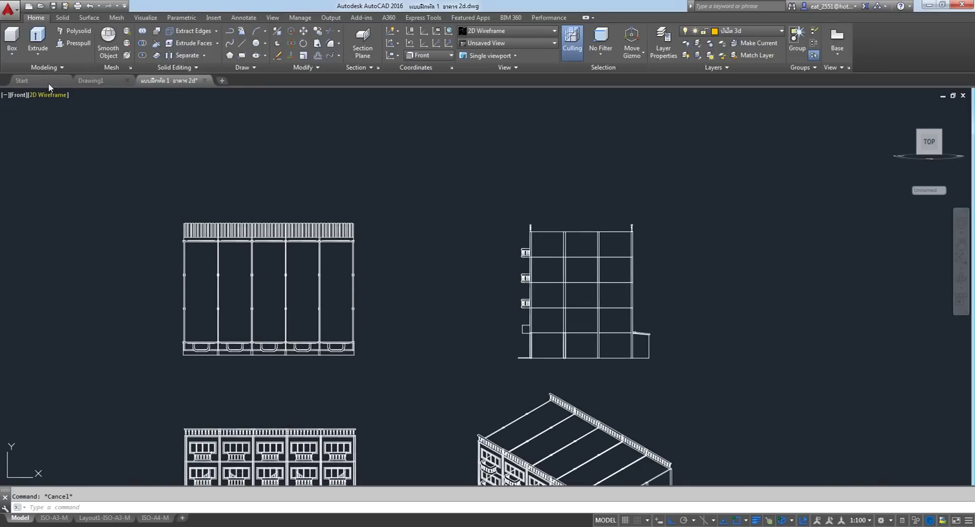
Draw a horizontal ground line from the elevation's bottom corner out to the right.
{"action": "left_click", "coordinate": [242, 45]}
{"action": "scroll", "coordinate": [204, 354], "scroll_direction": "up", "scroll_amount": 6}
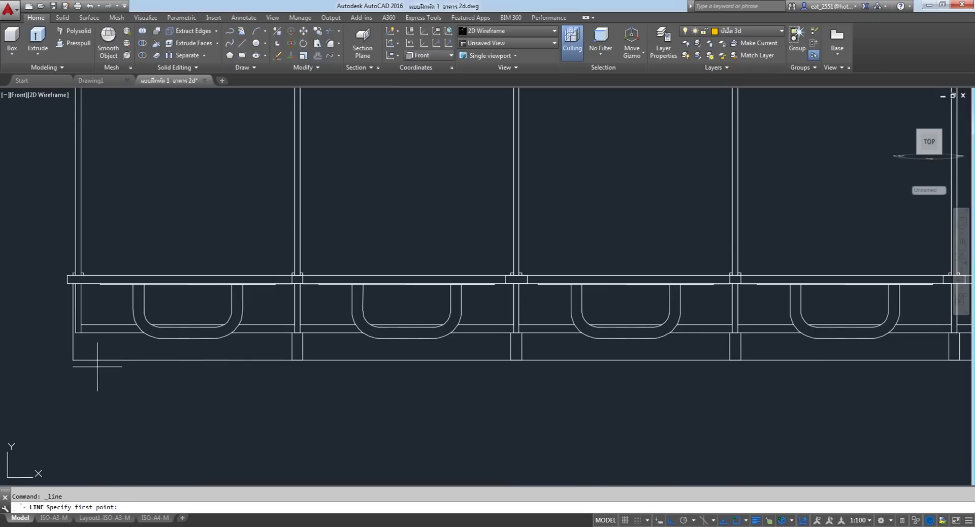
{"action": "left_click", "coordinate": [73, 361]}
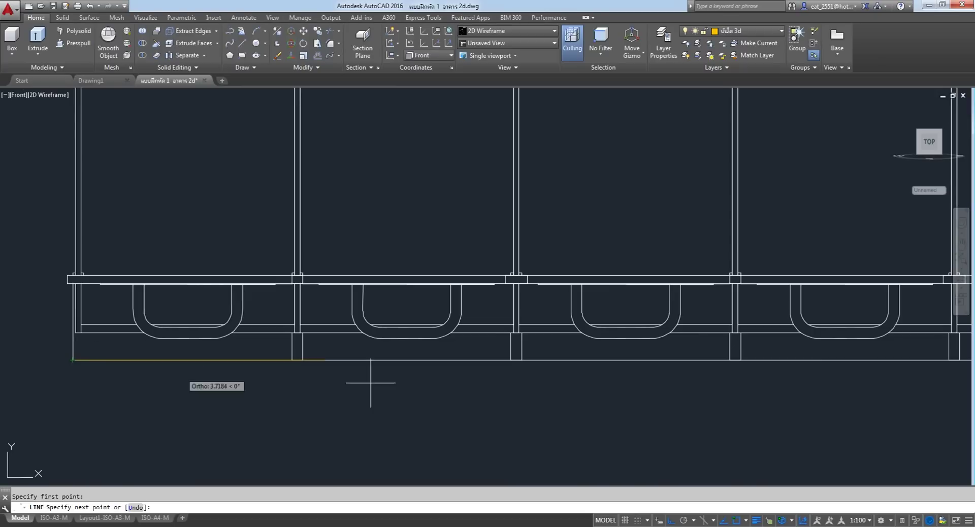
{"action": "scroll", "coordinate": [221, 341], "scroll_direction": "down", "scroll_amount": 8}
{"action": "left_click", "coordinate": [742, 327]}
{"action": "right_click", "coordinate": [736, 284]}
{"action": "left_click", "coordinate": [744, 289]}
{"action": "middle_click_drag", "start_coordinate": [726, 329], "coordinate": [592, 341]}
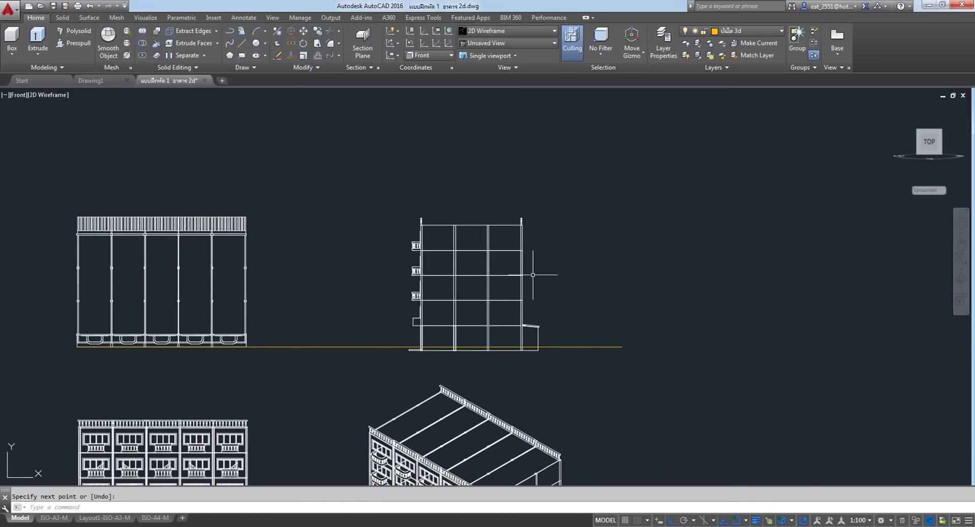
Move the right-hand elevation with M, leaving it at its original position.
{"action": "type", "text": "m"}
{"action": "key", "text": "Return"}
{"action": "left_click", "coordinate": [349, 159]}
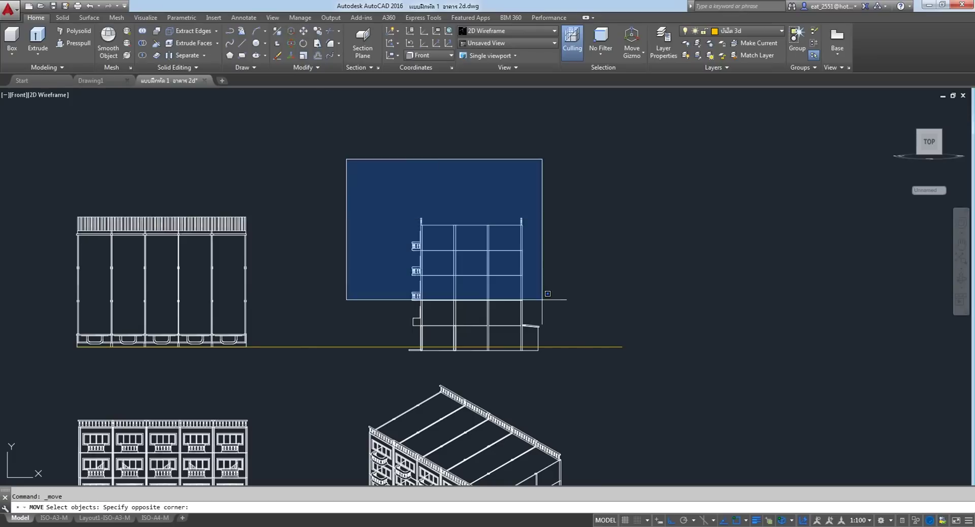
{"action": "left_click", "coordinate": [573, 387]}
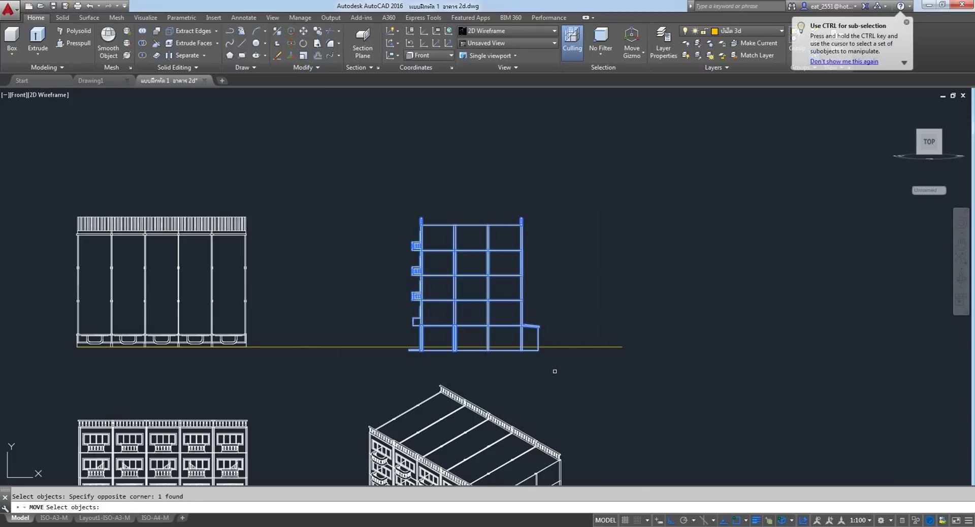
{"action": "left_click", "coordinate": [471, 350]}
{"action": "left_click", "coordinate": [472, 347]}
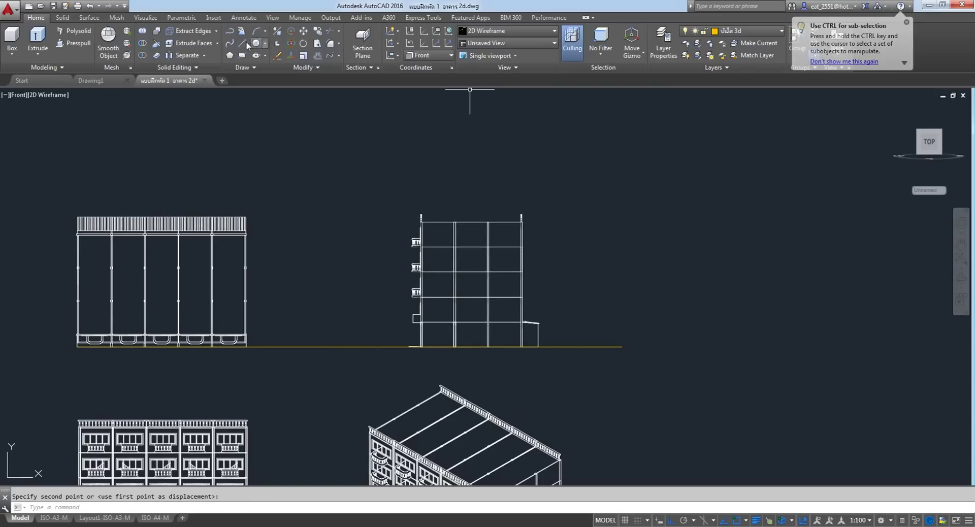
Move the right-hand elevation further left toward the front elevation.
{"action": "left_click", "coordinate": [303, 30]}
{"action": "left_click", "coordinate": [355, 166]}
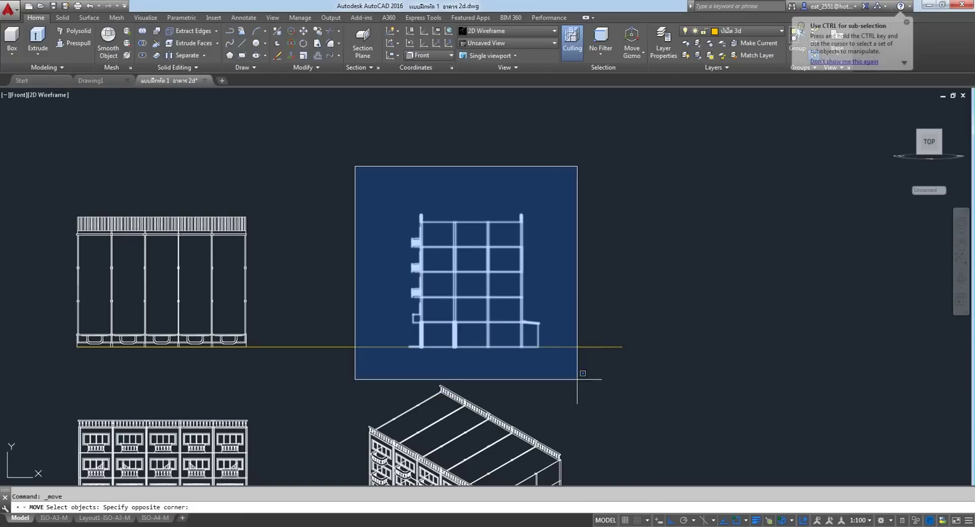
{"action": "left_click", "coordinate": [573, 387]}
{"action": "left_click", "coordinate": [731, 237]}
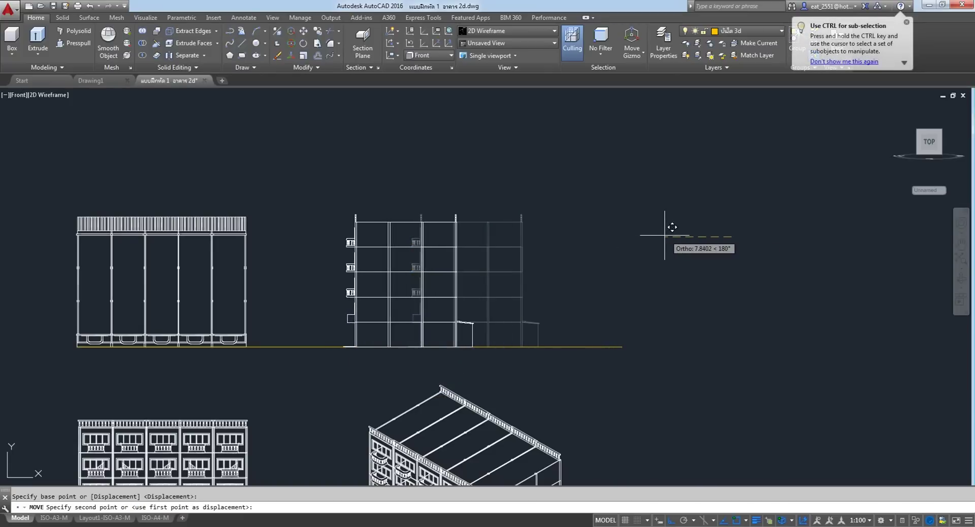
{"action": "left_click", "coordinate": [650, 228]}
{"action": "scroll", "coordinate": [642, 219], "scroll_direction": "down", "scroll_amount": 5}
{"action": "scroll", "coordinate": [579, 251], "scroll_direction": "up", "scroll_amount": 4}
{"action": "scroll", "coordinate": [578, 251], "scroll_direction": "up", "scroll_amount": 3}
{"action": "middle_click_drag", "start_coordinate": [415, 249], "coordinate": [517, 275]}
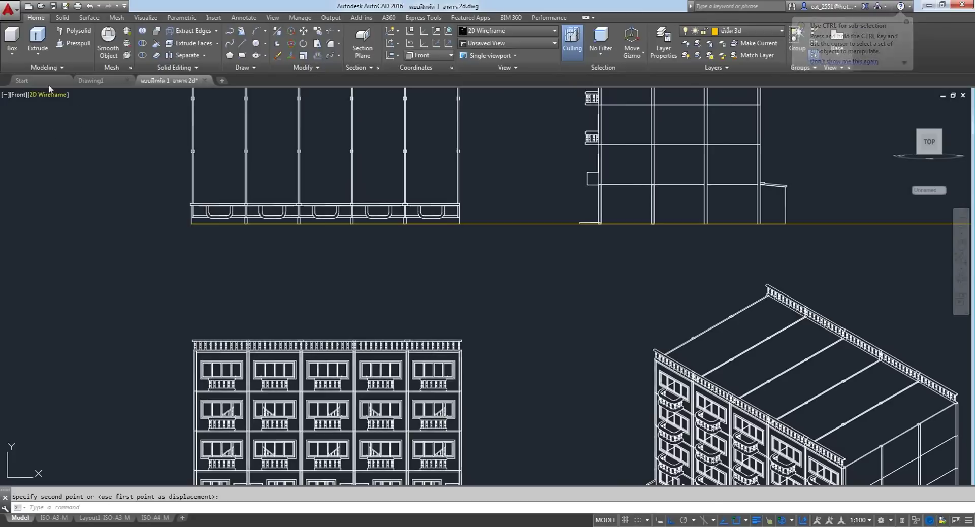
Draw a vertical guide line from the railing corner down to the lower front elevation.
{"action": "left_click", "coordinate": [240, 44]}
{"action": "scroll", "coordinate": [203, 211], "scroll_direction": "up", "scroll_amount": 6}
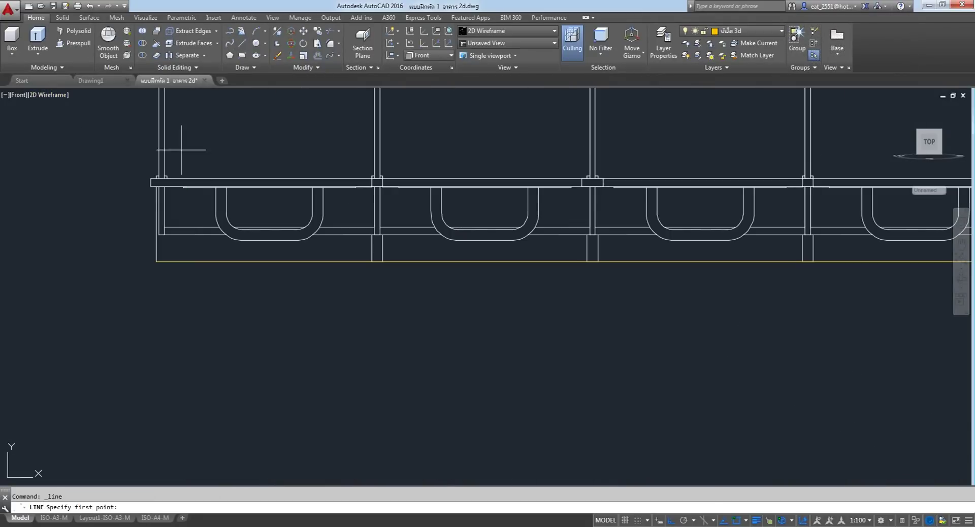
{"action": "scroll", "coordinate": [159, 176], "scroll_direction": "up", "scroll_amount": 4}
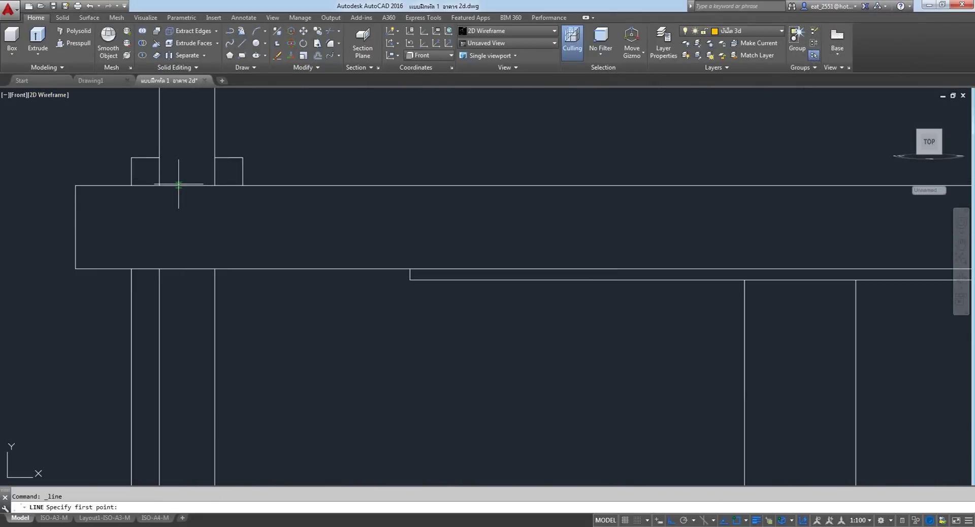
{"action": "scroll", "coordinate": [207, 200], "scroll_direction": "down", "scroll_amount": 5}
{"action": "middle_click_drag", "start_coordinate": [206, 197], "coordinate": [220, 370]}
{"action": "scroll", "coordinate": [231, 396], "scroll_direction": "up", "scroll_amount": 2}
{"action": "scroll", "coordinate": [219, 356], "scroll_direction": "down", "scroll_amount": 3}
{"action": "scroll", "coordinate": [216, 401], "scroll_direction": "up", "scroll_amount": 3}
{"action": "left_click", "coordinate": [222, 327]}
{"action": "scroll", "coordinate": [255, 249], "scroll_direction": "down", "scroll_amount": 8}
{"action": "middle_click_drag", "start_coordinate": [254, 445], "coordinate": [296, 244]}
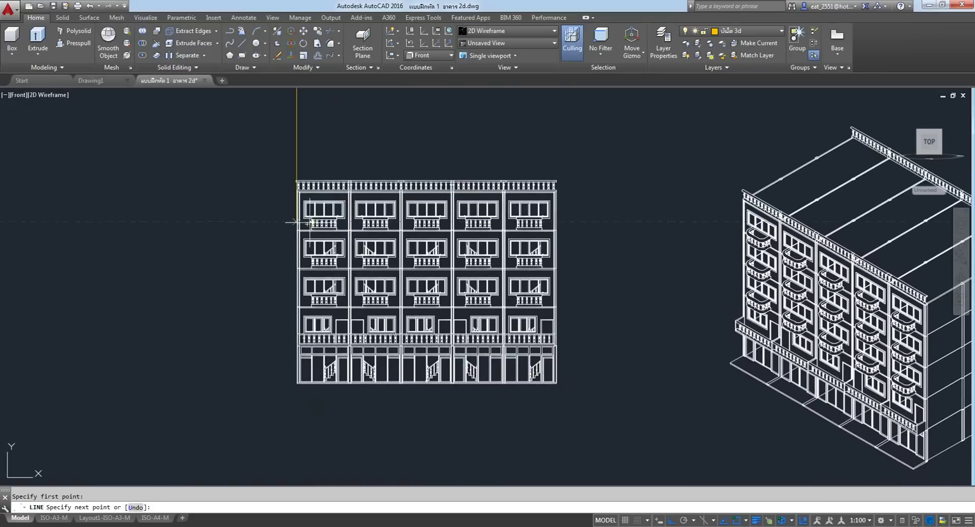
{"action": "left_click", "coordinate": [295, 461]}
{"action": "right_click", "coordinate": [297, 426]}
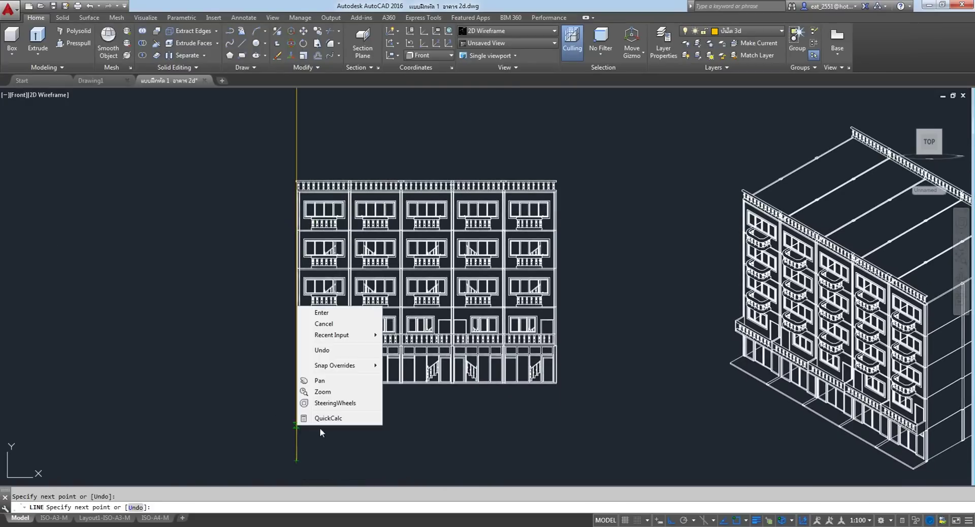
{"action": "left_click", "coordinate": [319, 313]}
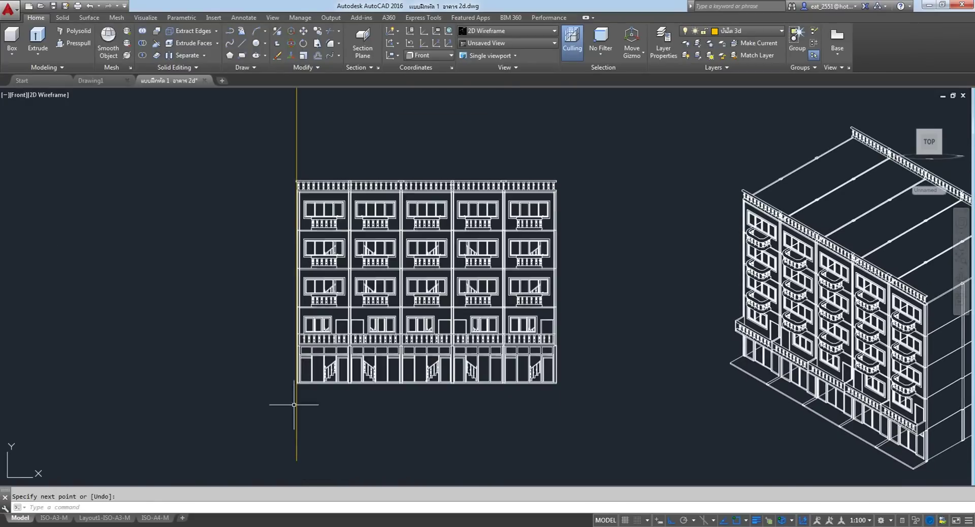
Start moving the front elevation from the balustrade's left end, then cancel the move.
{"action": "scroll", "coordinate": [305, 398], "scroll_direction": "up", "scroll_amount": 5}
{"action": "scroll", "coordinate": [346, 398], "scroll_direction": "down", "scroll_amount": 3}
{"action": "scroll", "coordinate": [325, 393], "scroll_direction": "down", "scroll_amount": 3}
{"action": "scroll", "coordinate": [304, 389], "scroll_direction": "down", "scroll_amount": 2}
{"action": "scroll", "coordinate": [229, 242], "scroll_direction": "up", "scroll_amount": 6}
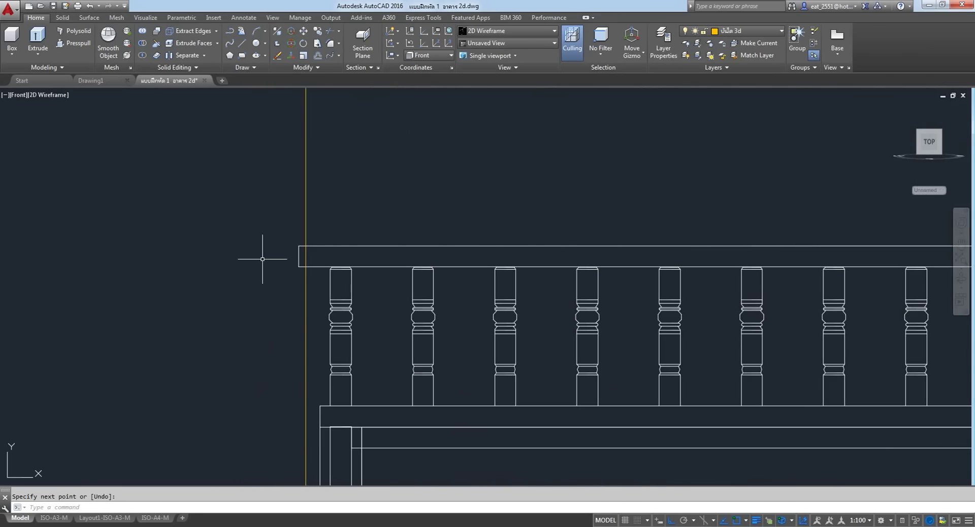
{"action": "scroll", "coordinate": [392, 312], "scroll_direction": "down", "scroll_amount": 2}
{"action": "scroll", "coordinate": [250, 254], "scroll_direction": "down", "scroll_amount": 2}
{"action": "scroll", "coordinate": [500, 356], "scroll_direction": "down", "scroll_amount": 2}
{"action": "scroll", "coordinate": [274, 282], "scroll_direction": "down", "scroll_amount": 2}
{"action": "scroll", "coordinate": [274, 282], "scroll_direction": "down", "scroll_amount": 3}
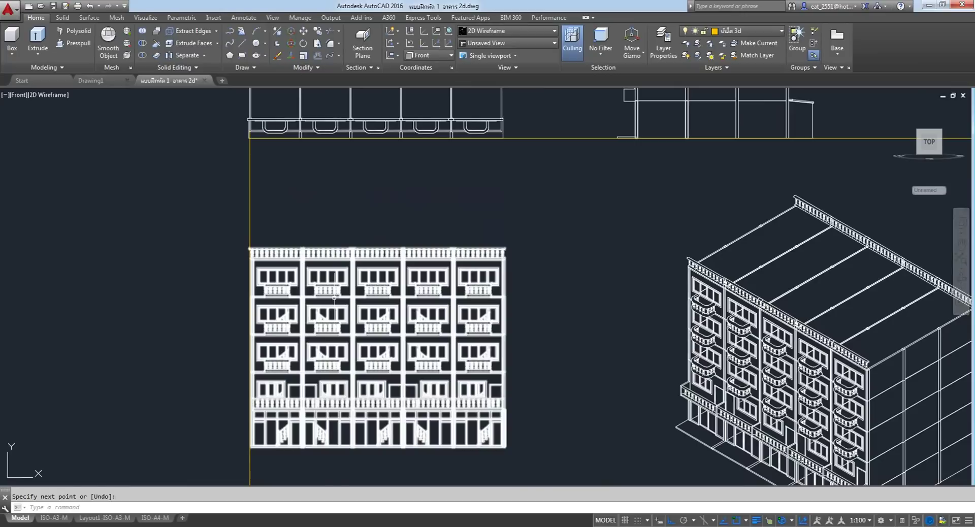
{"action": "left_click", "coordinate": [307, 34]}
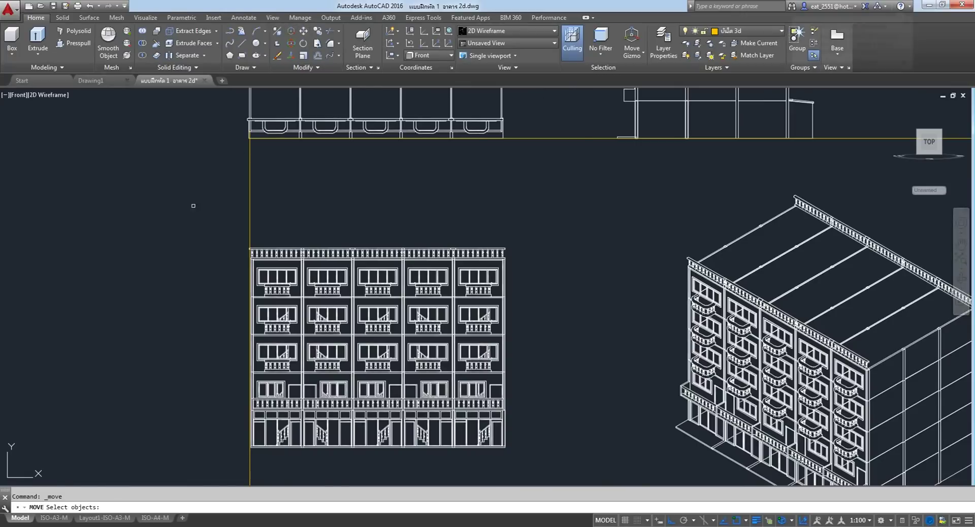
{"action": "left_click", "coordinate": [192, 208]}
{"action": "left_click", "coordinate": [580, 483]}
{"action": "key", "text": "Return"}
{"action": "scroll", "coordinate": [264, 224], "scroll_direction": "up", "scroll_amount": 3}
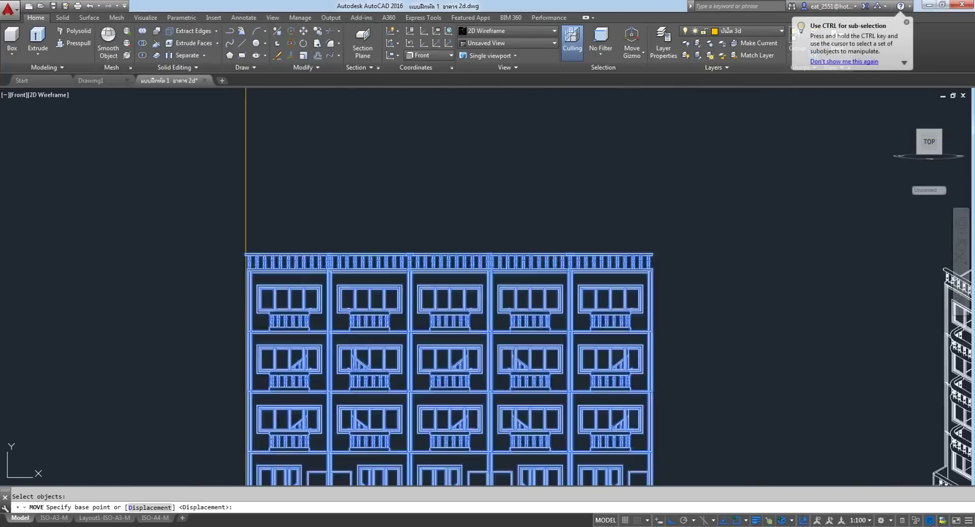
{"action": "scroll", "coordinate": [253, 228], "scroll_direction": "up", "scroll_amount": 2}
{"action": "scroll", "coordinate": [230, 320], "scroll_direction": "up", "scroll_amount": 2}
{"action": "scroll", "coordinate": [230, 321], "scroll_direction": "up", "scroll_amount": 5}
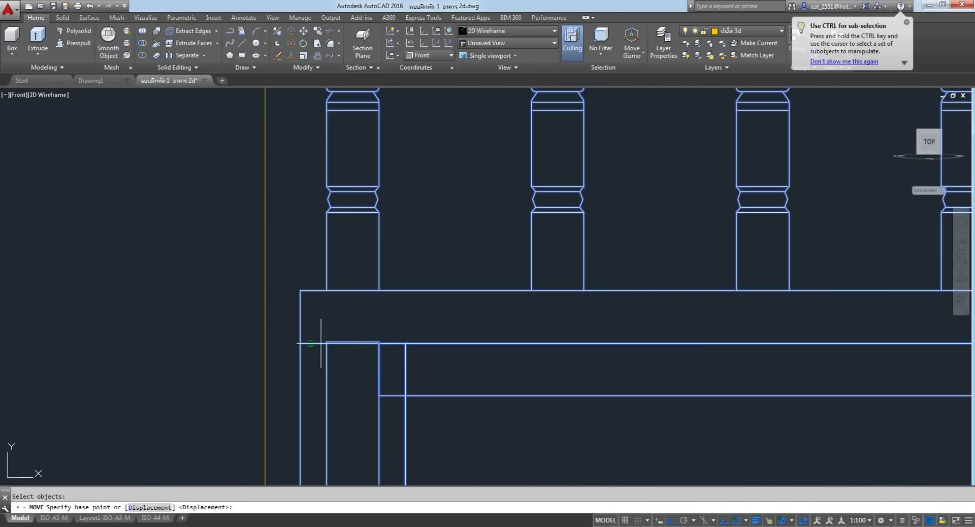
{"action": "left_click", "coordinate": [352, 342]}
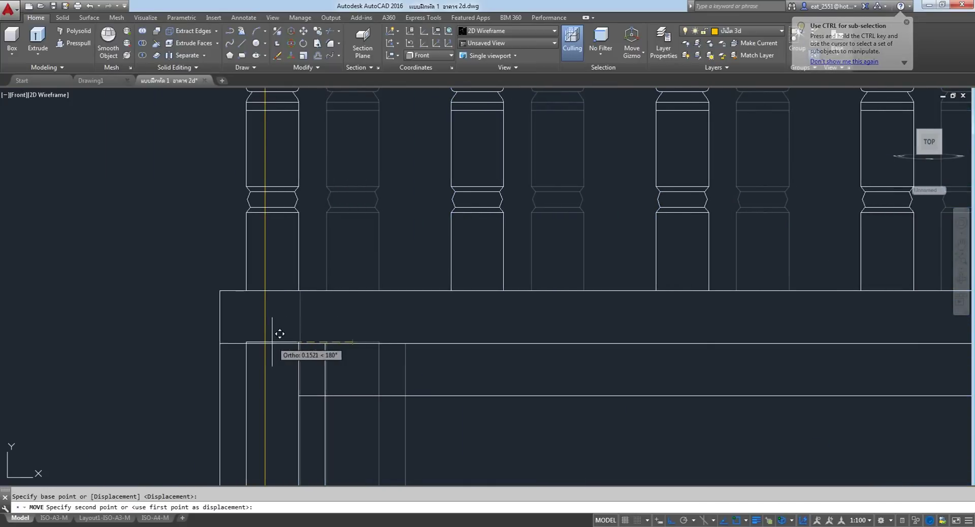
{"action": "key", "text": "Escape"}
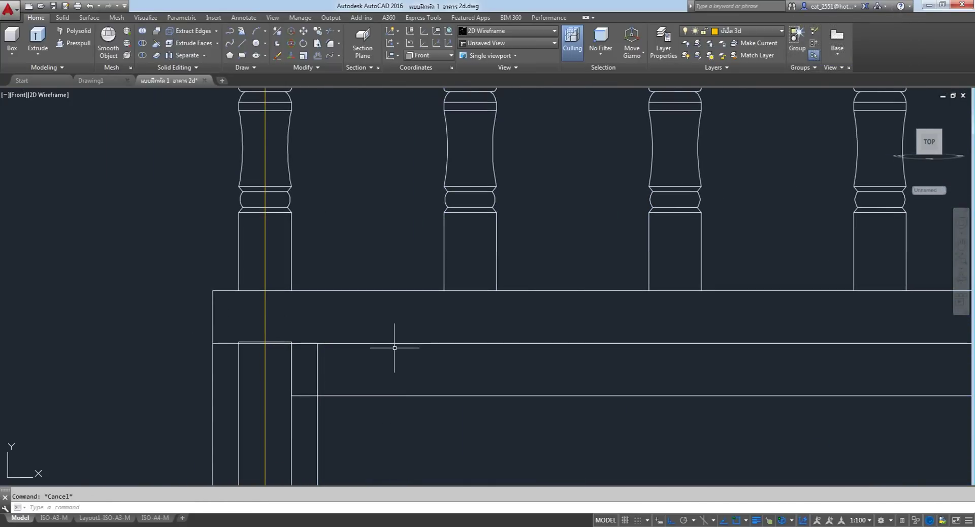
Select the vertical yellow guide line.
{"action": "scroll", "coordinate": [392, 342], "scroll_direction": "down", "scroll_amount": 5}
{"action": "left_click", "coordinate": [414, 180]}
{"action": "left_click", "coordinate": [181, 213]}
{"action": "scroll", "coordinate": [192, 224], "scroll_direction": "down", "scroll_amount": 5}
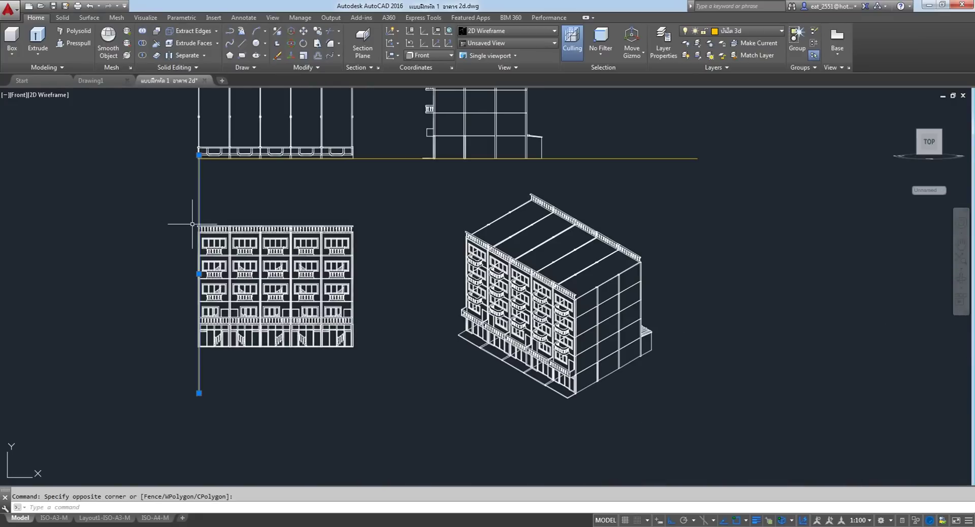
Erase the vertical and horizontal yellow guide lines.
{"action": "key", "text": "Delete"}
{"action": "left_click", "coordinate": [404, 147]}
{"action": "left_click", "coordinate": [389, 190]}
{"action": "key", "text": "Delete"}
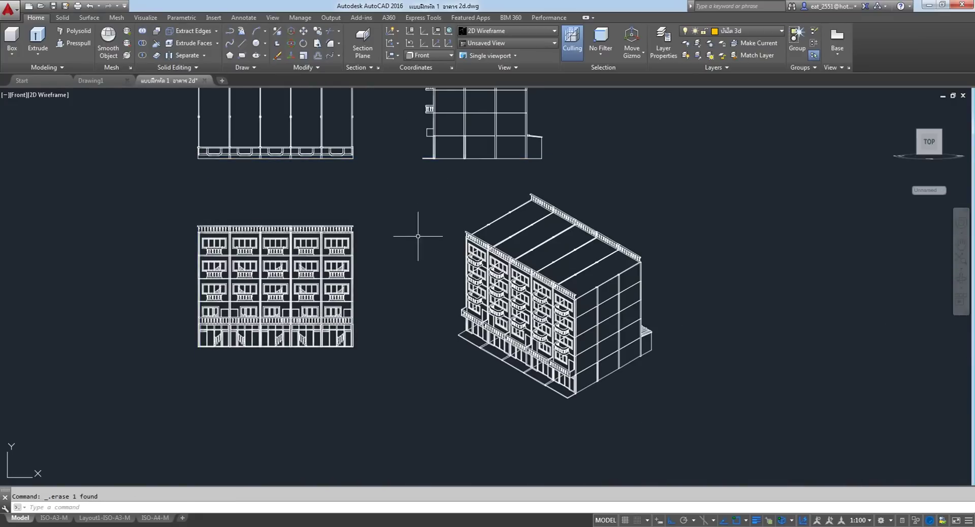
{"action": "middle_click_drag", "start_coordinate": [330, 206], "coordinate": [373, 360]}
{"action": "scroll", "coordinate": [388, 323], "scroll_direction": "down", "scroll_amount": 2}
{"action": "scroll", "coordinate": [381, 369], "scroll_direction": "up", "scroll_amount": 2}
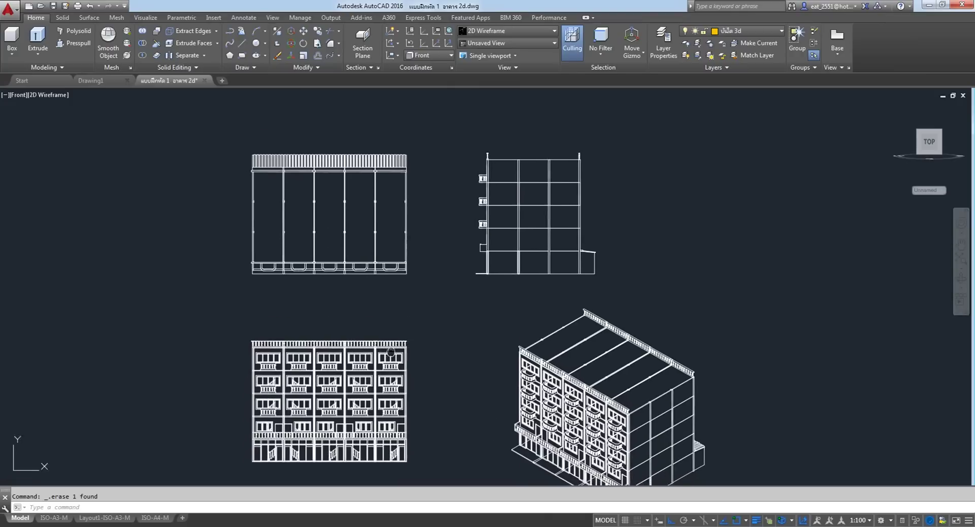
Move the lower front elevation higher up.
{"action": "left_click", "coordinate": [303, 31]}
{"action": "left_click", "coordinate": [447, 257]}
{"action": "left_click", "coordinate": [163, 472]}
{"action": "key", "text": "Return"}
{"action": "left_click", "coordinate": [182, 394]}
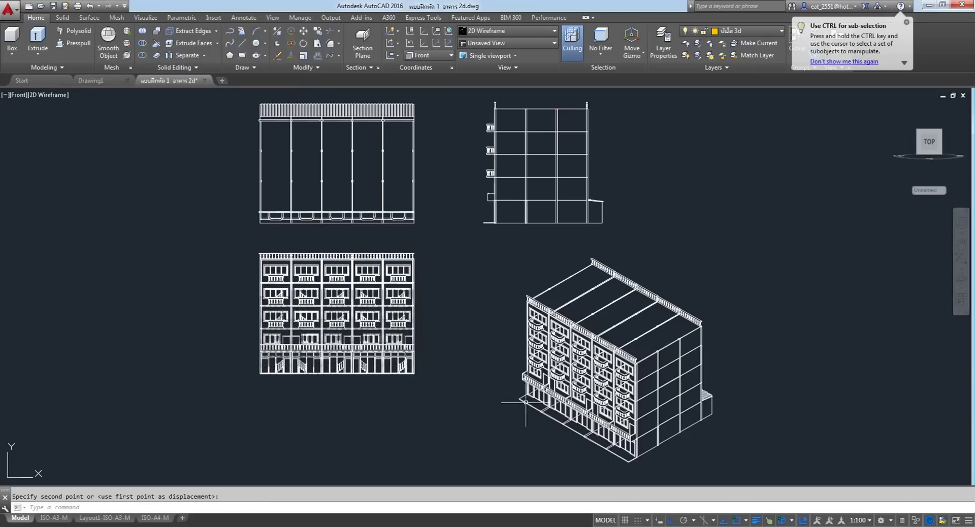
With Ortho off (F8), move the isometric building beside the front elevation.
{"action": "middle_click_drag", "start_coordinate": [392, 398], "coordinate": [265, 388]}
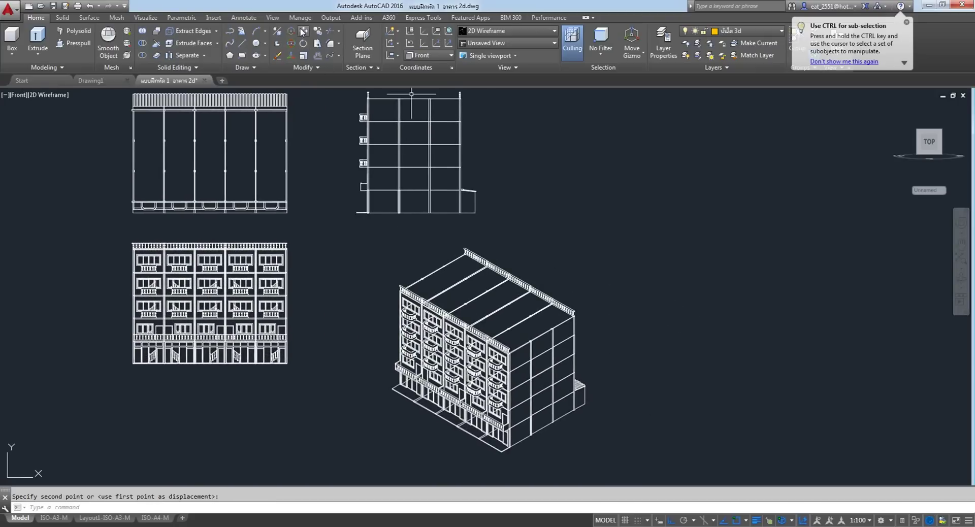
{"action": "left_click", "coordinate": [643, 246]}
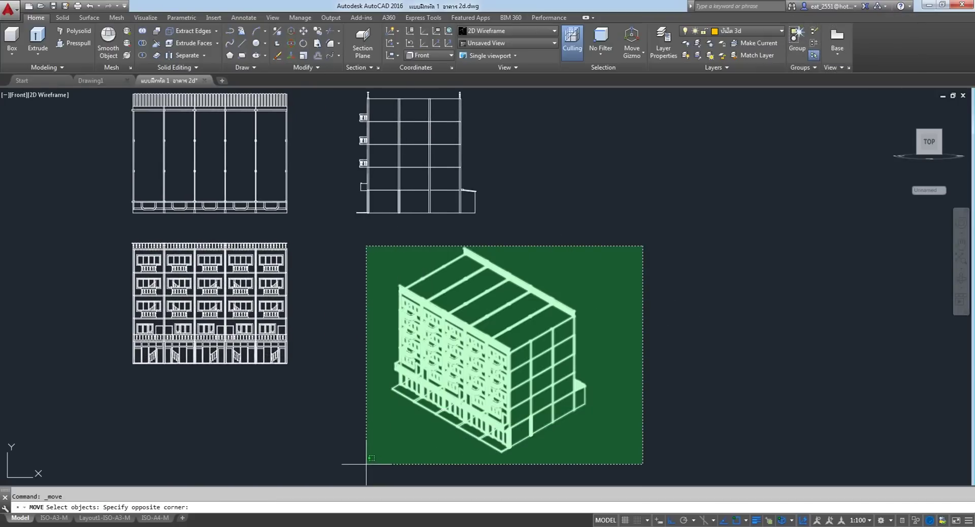
{"action": "left_click", "coordinate": [341, 486]}
{"action": "key", "text": "Return"}
{"action": "left_click", "coordinate": [759, 409]}
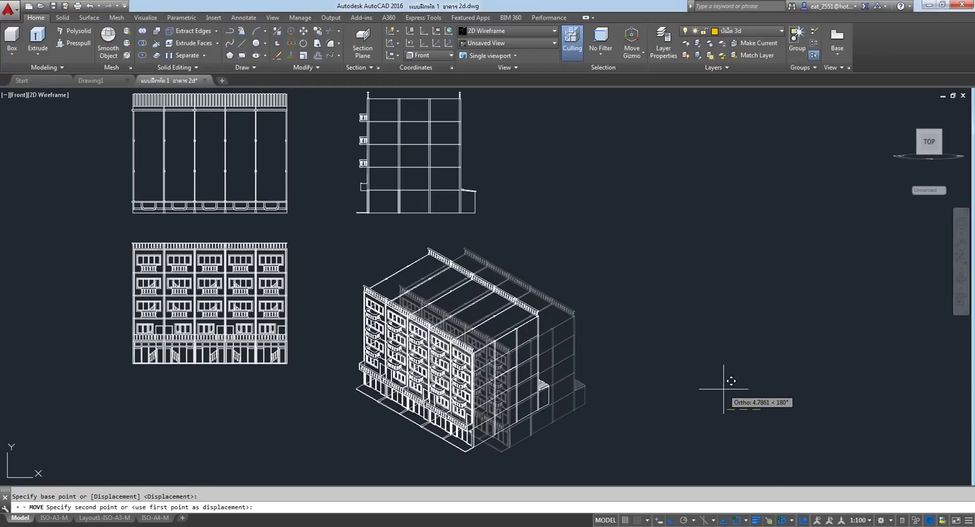
{"action": "key", "text": "F8"}
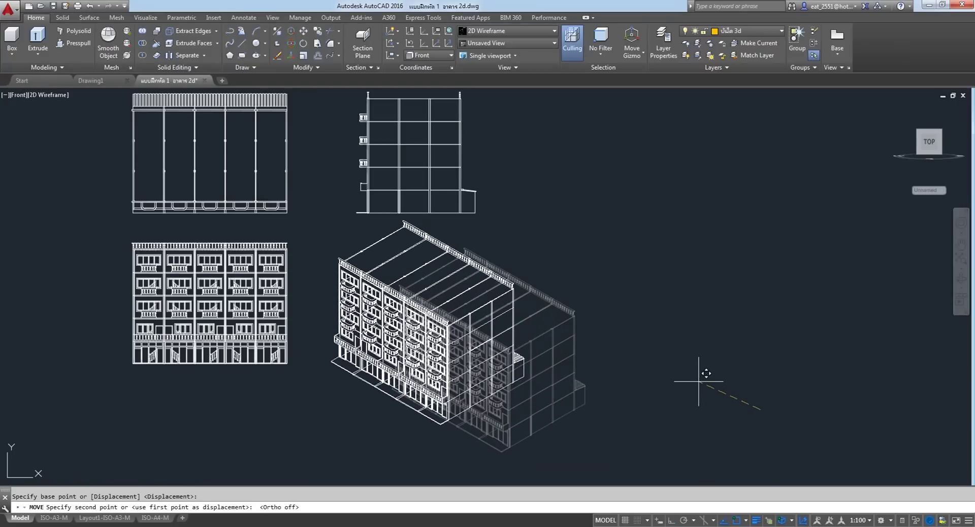
{"action": "left_click", "coordinate": [699, 385]}
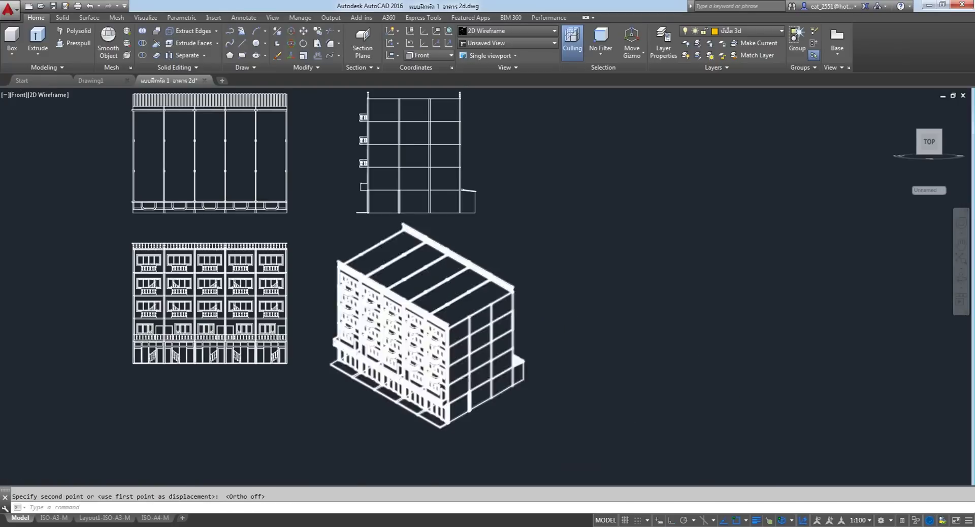
{"action": "scroll", "coordinate": [469, 378], "scroll_direction": "up", "scroll_amount": 5}
{"action": "scroll", "coordinate": [469, 379], "scroll_direction": "down", "scroll_amount": 10}
{"action": "scroll", "coordinate": [457, 400], "scroll_direction": "up", "scroll_amount": 10}
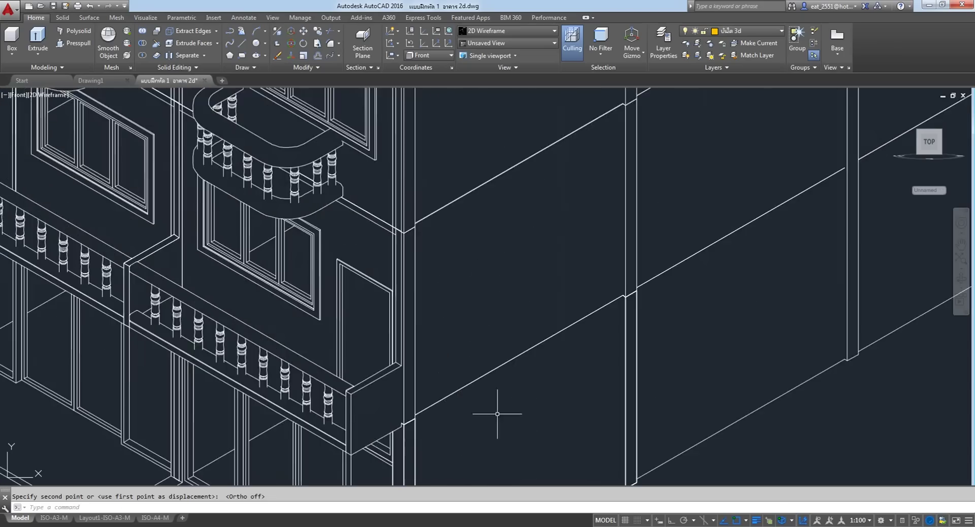
{"action": "scroll", "coordinate": [562, 380], "scroll_direction": "down", "scroll_amount": 2}
{"action": "scroll", "coordinate": [485, 414], "scroll_direction": "up", "scroll_amount": 1}
{"action": "scroll", "coordinate": [485, 415], "scroll_direction": "down", "scroll_amount": 5}
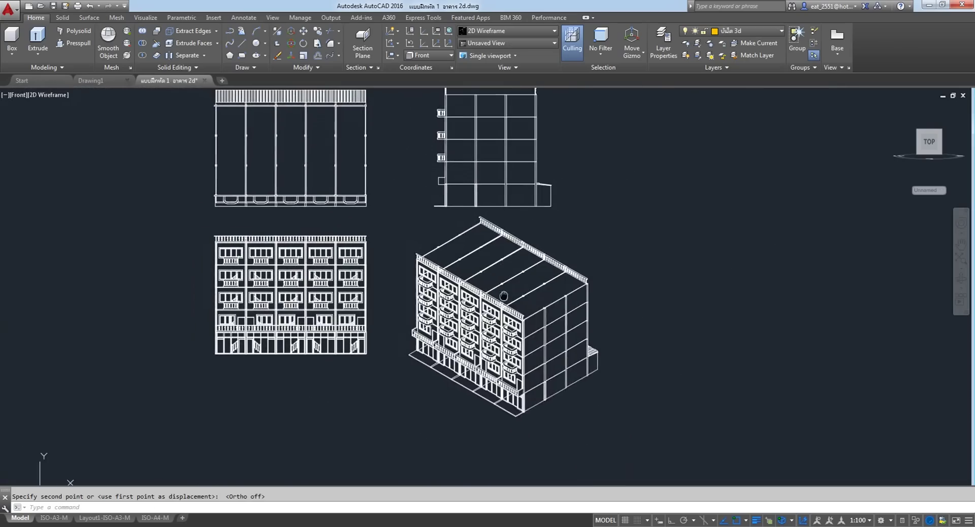
{"action": "scroll", "coordinate": [588, 308], "scroll_direction": "up", "scroll_amount": 4}
{"action": "scroll", "coordinate": [316, 392], "scroll_direction": "down", "scroll_amount": 1}
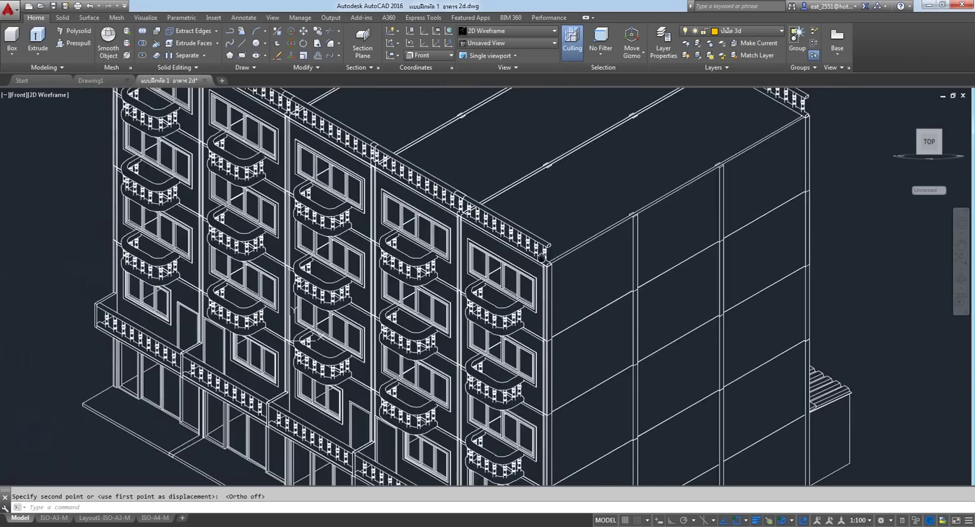
{"action": "scroll", "coordinate": [312, 321], "scroll_direction": "up", "scroll_amount": 5}
{"action": "scroll", "coordinate": [311, 321], "scroll_direction": "down", "scroll_amount": 5}
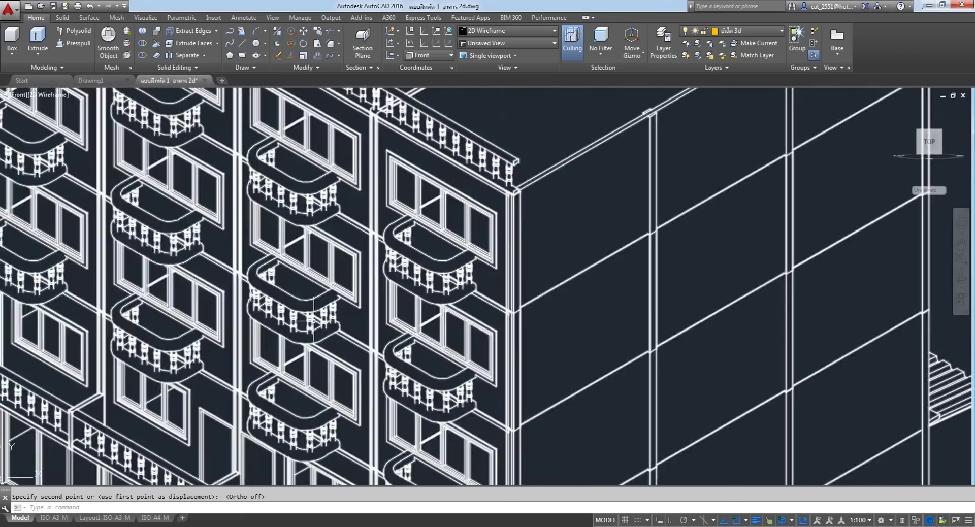
{"action": "scroll", "coordinate": [311, 321], "scroll_direction": "down", "scroll_amount": 3}
{"action": "middle_click_drag", "start_coordinate": [241, 167], "coordinate": [509, 218]}
{"action": "scroll", "coordinate": [510, 219], "scroll_direction": "up", "scroll_amount": 3}
{"action": "scroll", "coordinate": [479, 181], "scroll_direction": "down", "scroll_amount": 3}
{"action": "mouse_move", "coordinate": [479, 174]}
{"action": "middle_mouse_down"}
{"action": "mouse_move", "coordinate": [436, 206]}
{"action": "mouse_move", "coordinate": [457, 183]}
{"action": "middle_mouse_up"}
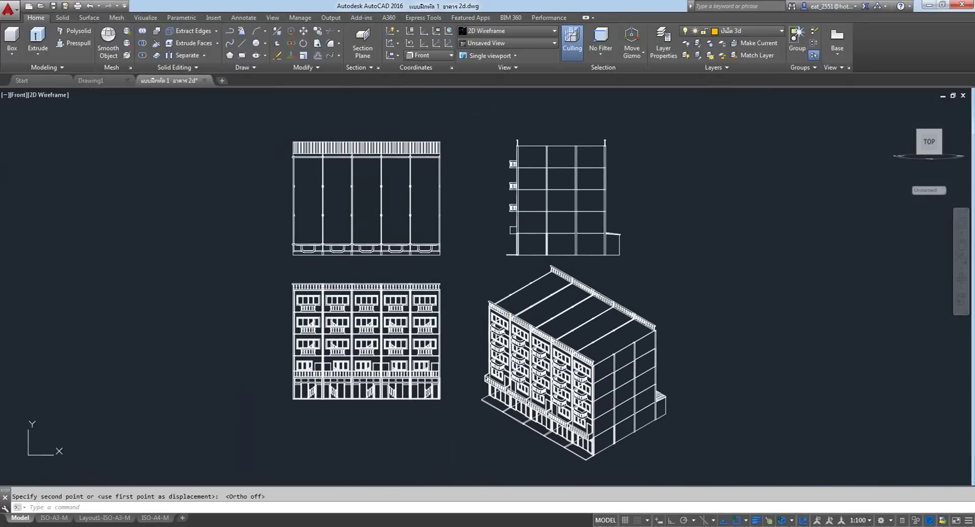
On the Layout1-ISO-A3-M sheet, delete both small right viewports and their two 1:50 labels.
{"action": "left_click", "coordinate": [115, 519]}
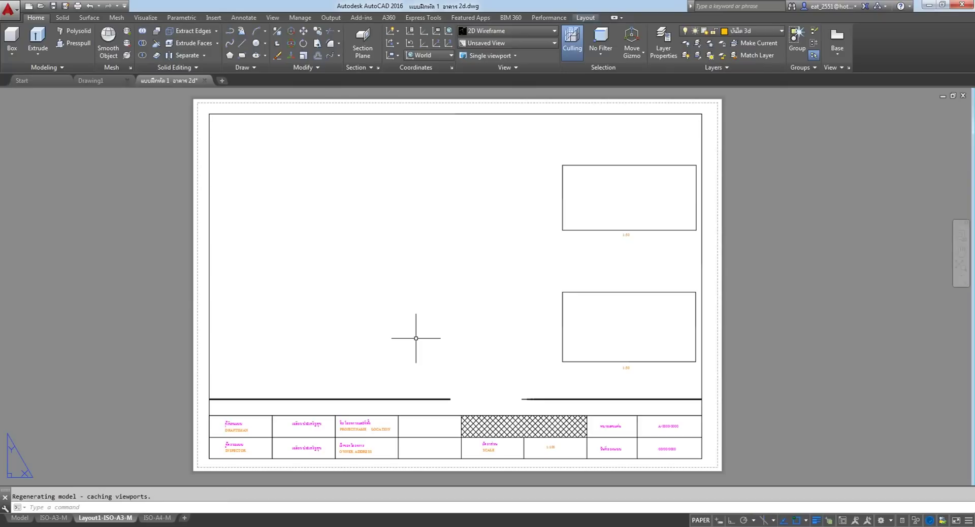
{"action": "left_click", "coordinate": [563, 213]}
{"action": "left_click", "coordinate": [576, 292]}
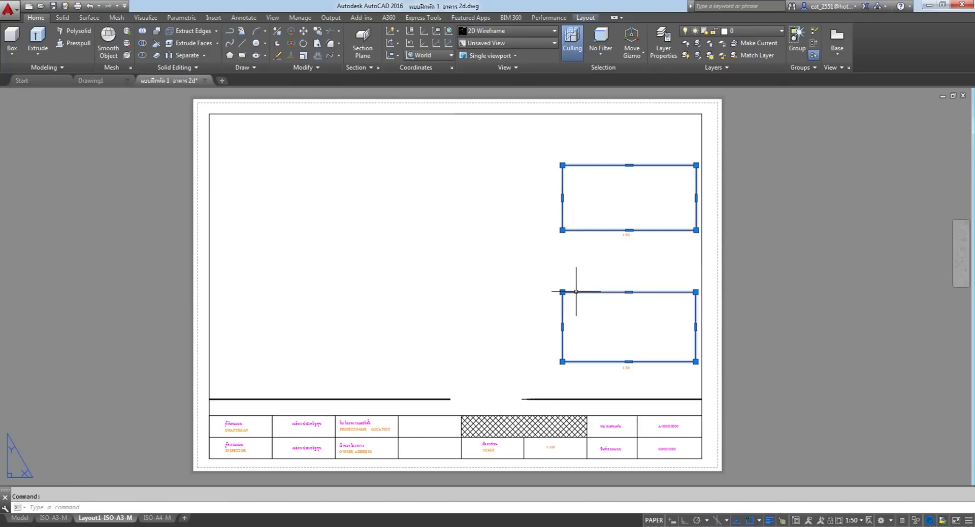
{"action": "key", "text": "Delete"}
{"action": "left_click", "coordinate": [666, 191]}
{"action": "left_click", "coordinate": [533, 373]}
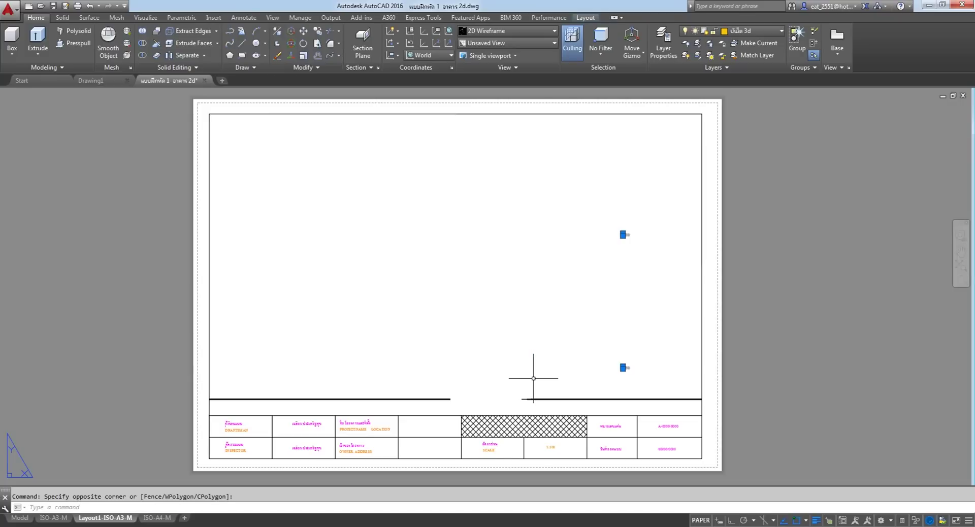
{"action": "key", "text": "Delete"}
Inside the main viewport, try the Right preset view, then settle on Front.
{"action": "double_click", "coordinate": [285, 200]}
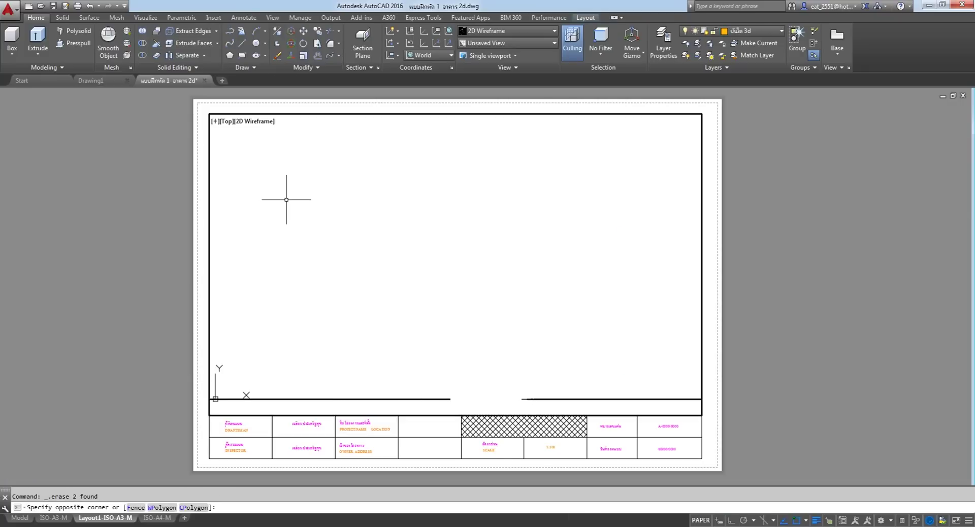
{"action": "left_click", "coordinate": [227, 122]}
{"action": "left_click", "coordinate": [250, 181]}
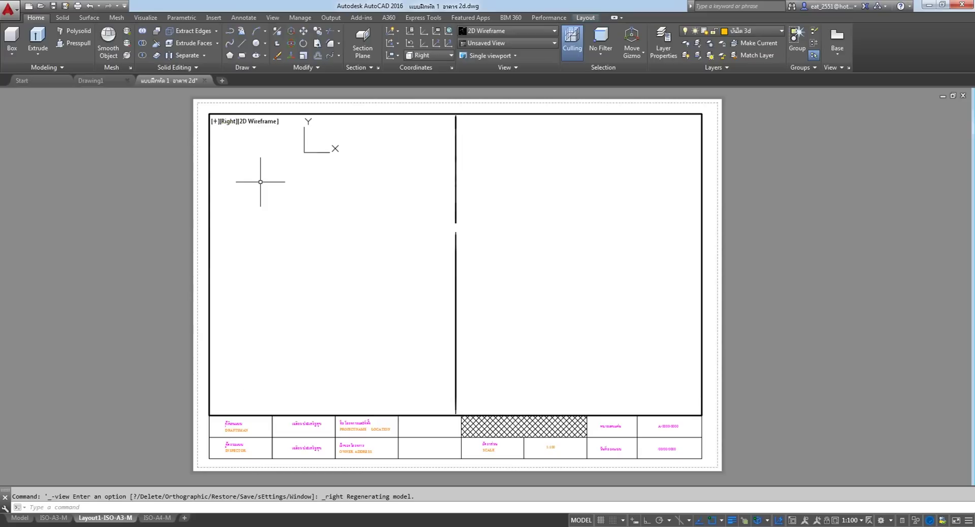
{"action": "left_click", "coordinate": [226, 122]}
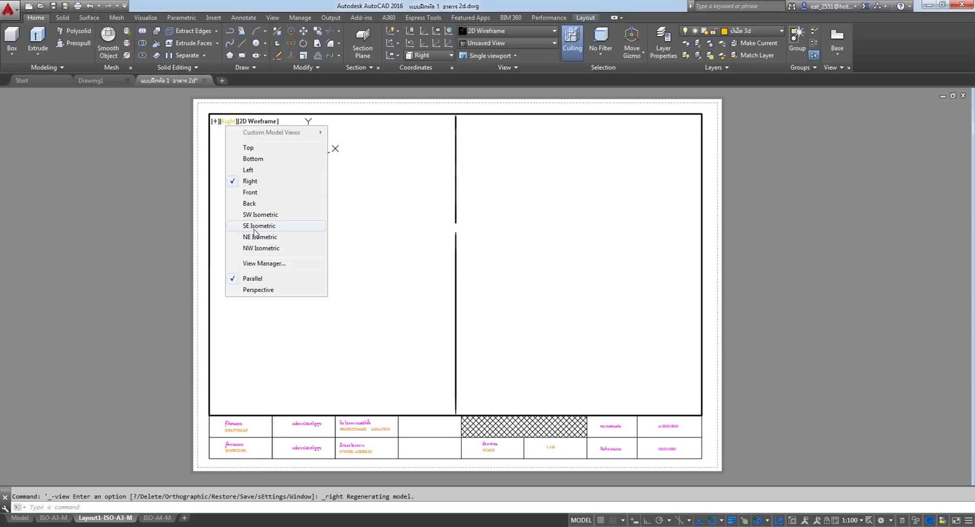
{"action": "left_click", "coordinate": [254, 181]}
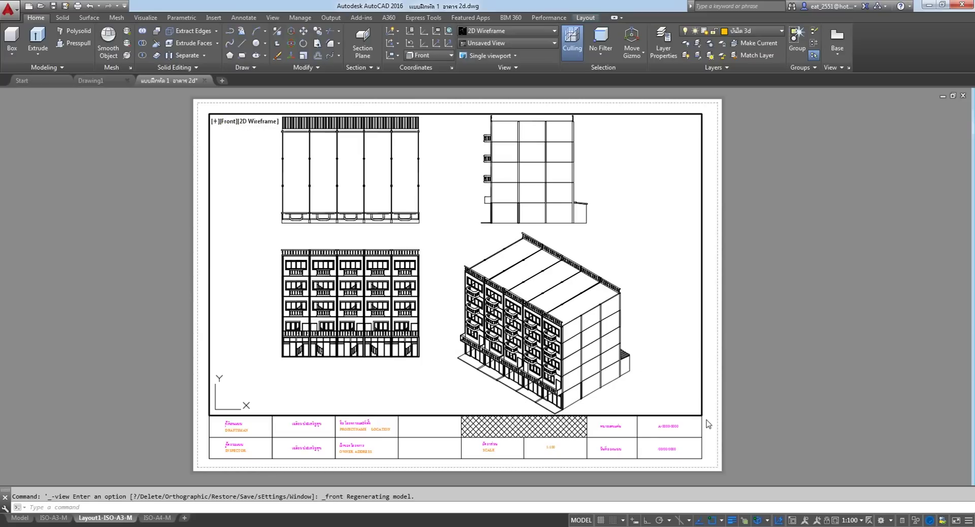
{"action": "double_click", "coordinate": [437, 257]}
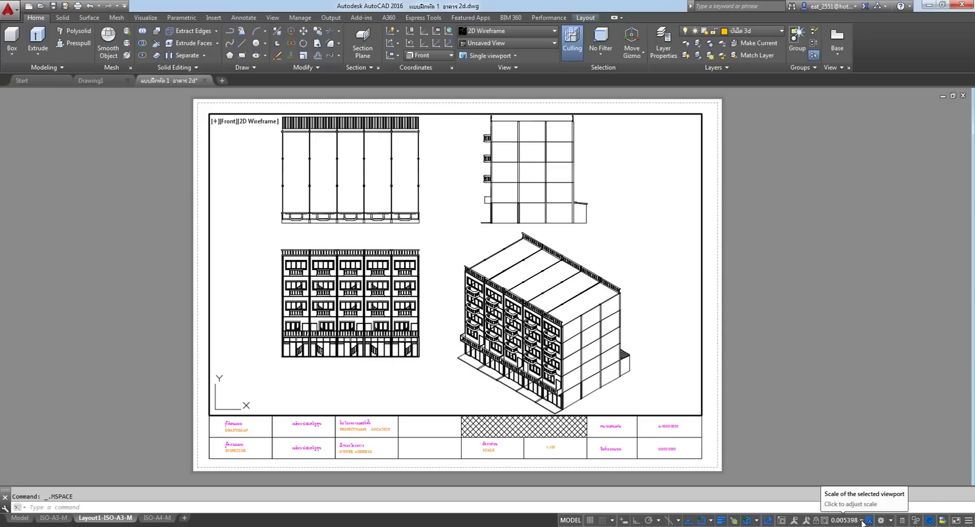
Try viewport scales 1:100 and then 1:125, and turn on lineweight display.
{"action": "left_click", "coordinate": [858, 521]}
{"action": "left_click", "coordinate": [837, 372]}
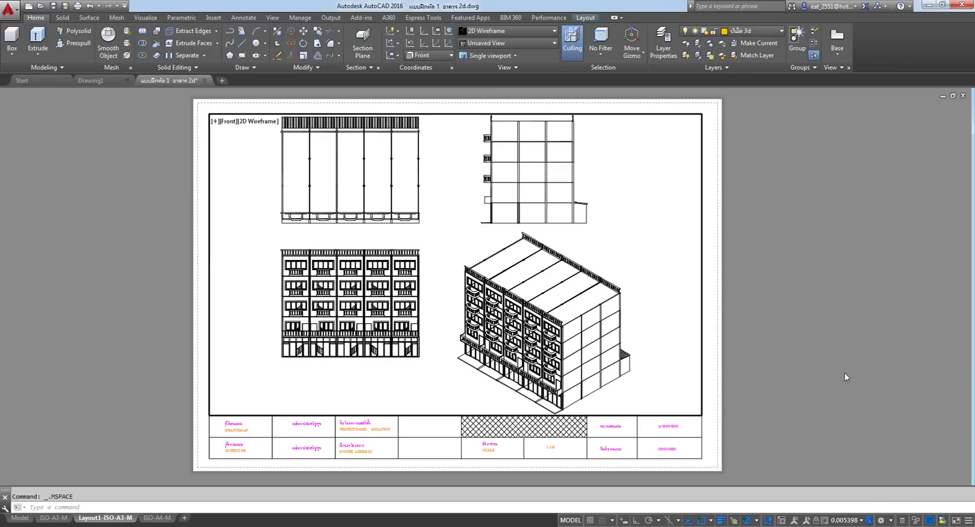
{"action": "left_click", "coordinate": [862, 521]}
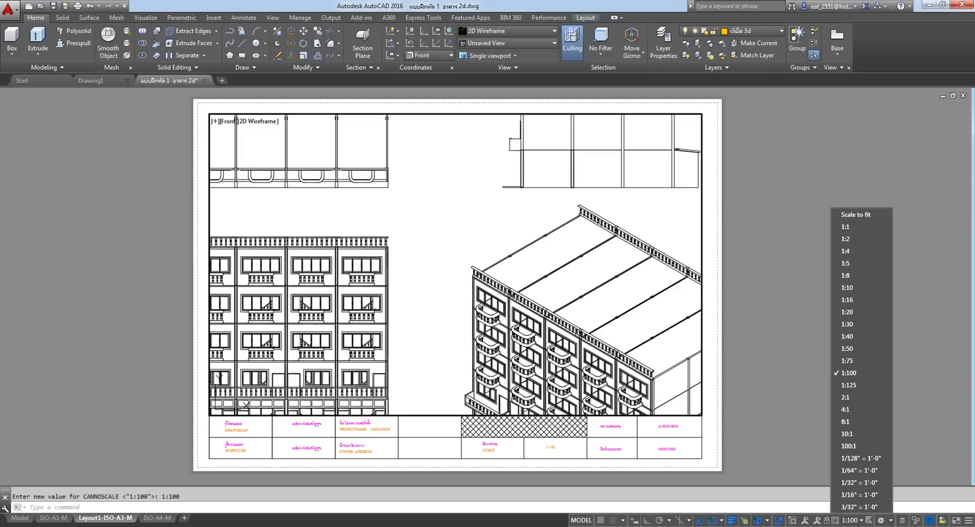
{"action": "left_click", "coordinate": [867, 385]}
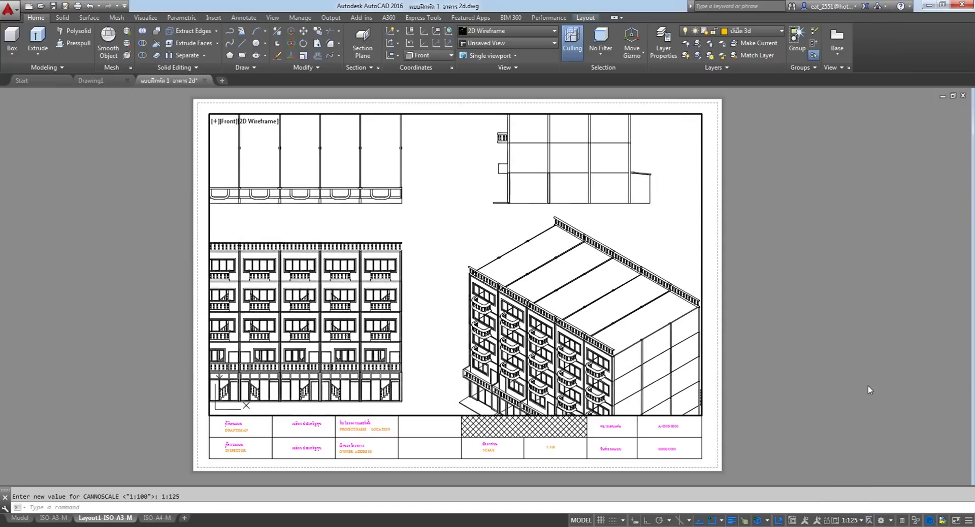
{"action": "left_click", "coordinate": [872, 523]}
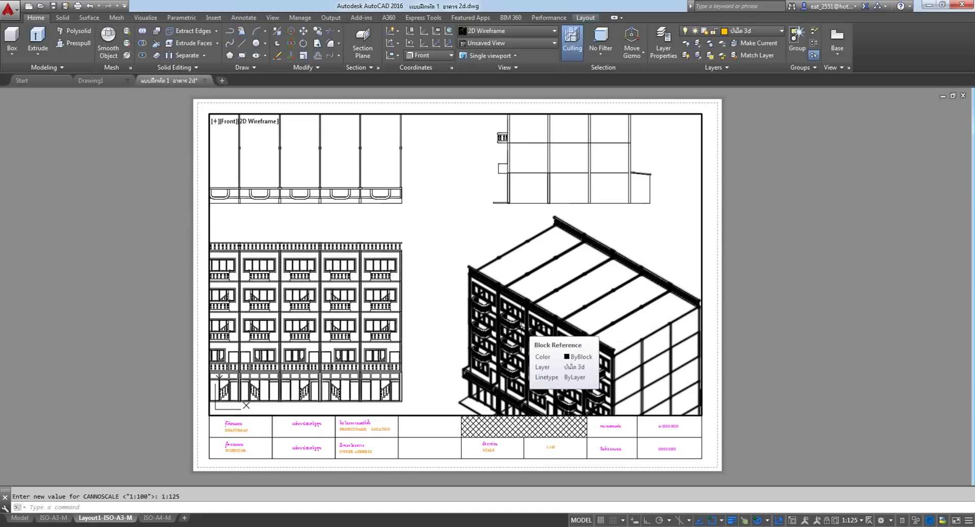
Zoom out so all four building views fit back inside the viewport.
{"action": "left_click", "coordinate": [436, 277]}
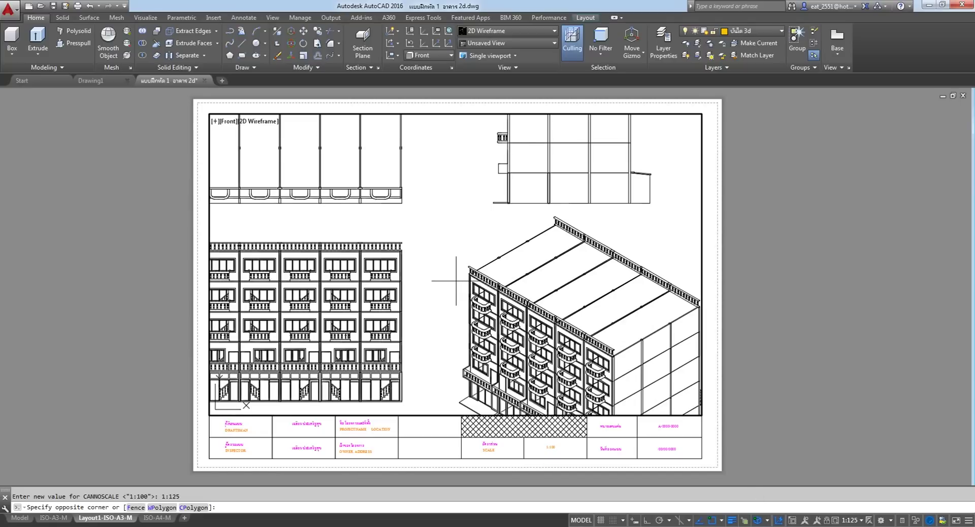
{"action": "scroll", "coordinate": [444, 299], "scroll_direction": "down", "scroll_amount": 2}
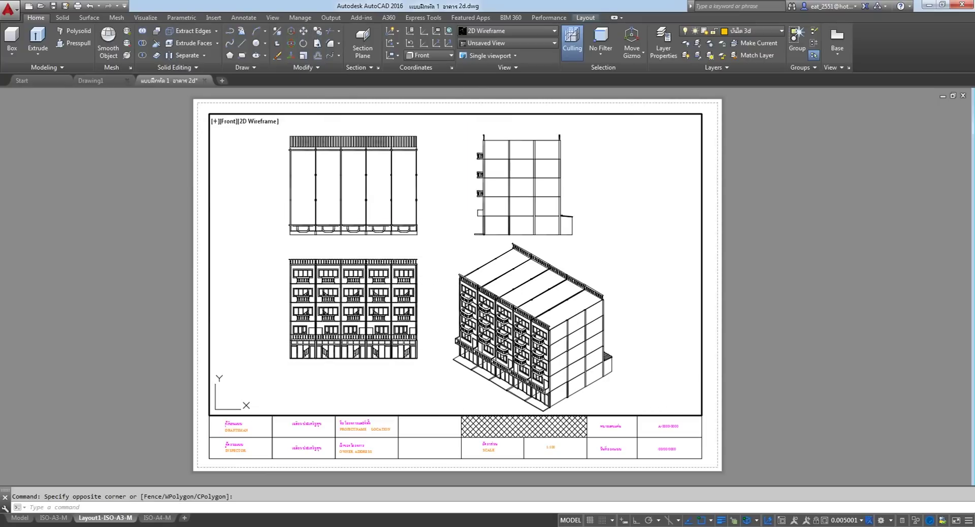
{"action": "left_click", "coordinate": [861, 520]}
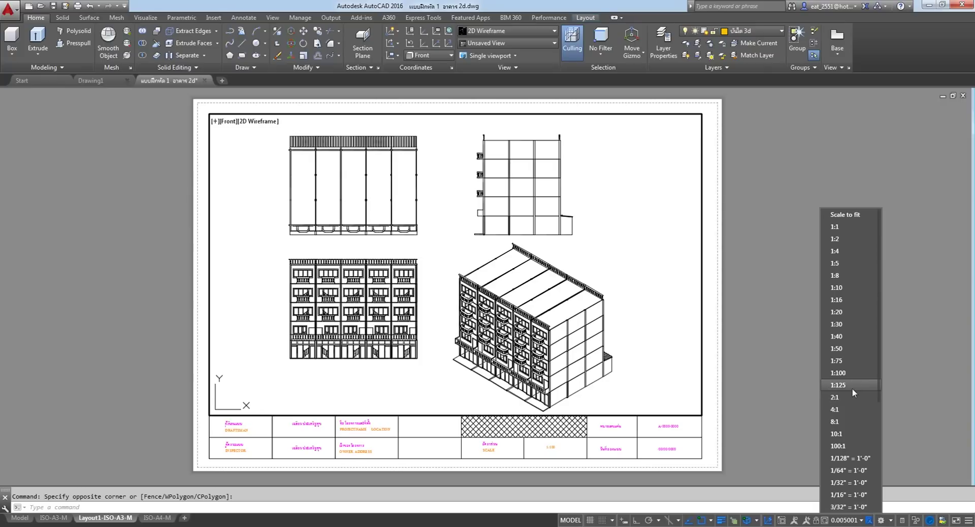
{"action": "left_click", "coordinate": [760, 375]}
{"action": "key", "text": "Escape"}
{"action": "left_click", "coordinate": [857, 522]}
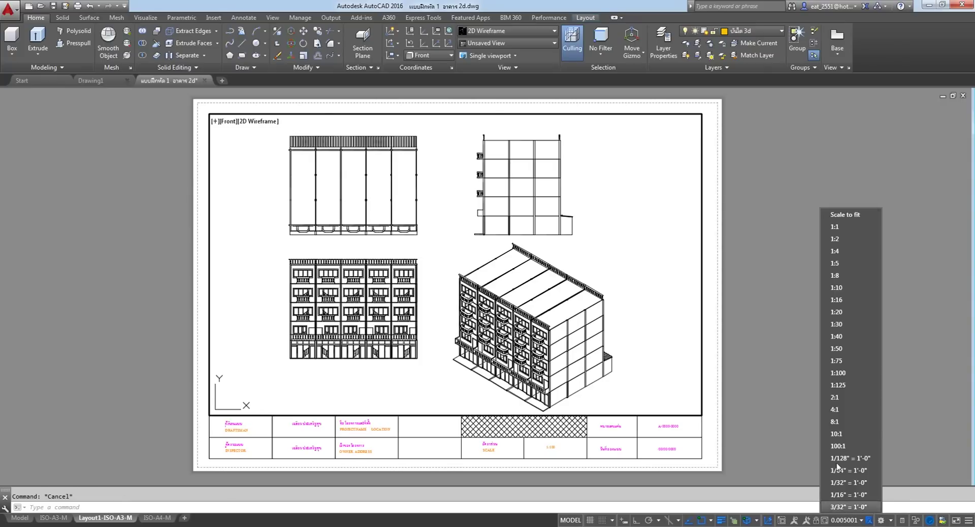
{"action": "scroll", "coordinate": [835, 452], "scroll_direction": "down", "scroll_amount": 5}
{"action": "left_click", "coordinate": [716, 458]}
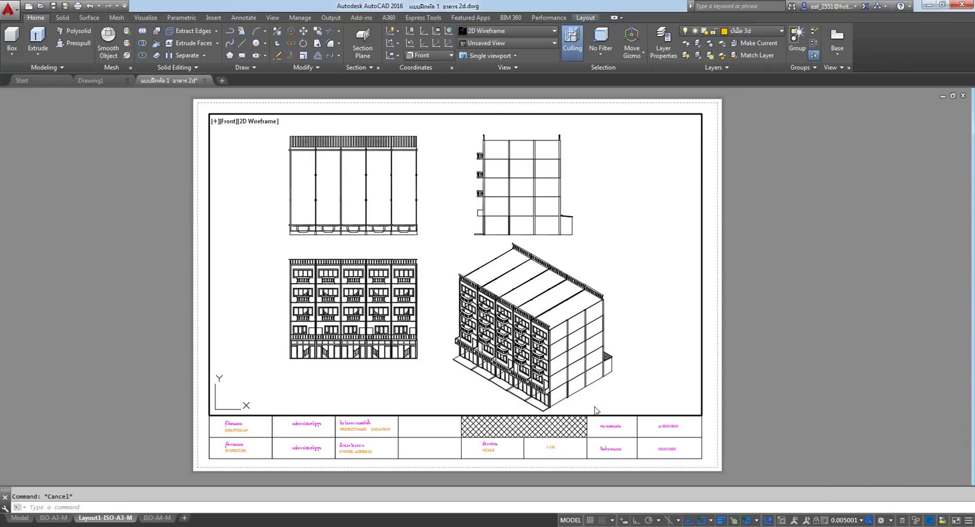
Add a custom 1:150 scale, place it below 1:125 in the list, and save the list.
{"action": "left_click", "coordinate": [459, 173]}
{"action": "type", "text": "150"}
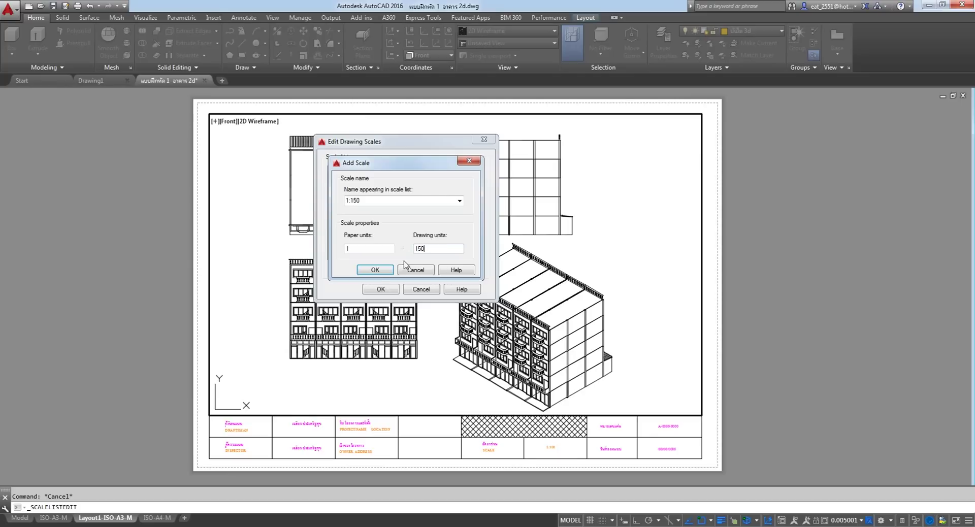
{"action": "left_click", "coordinate": [376, 270]}
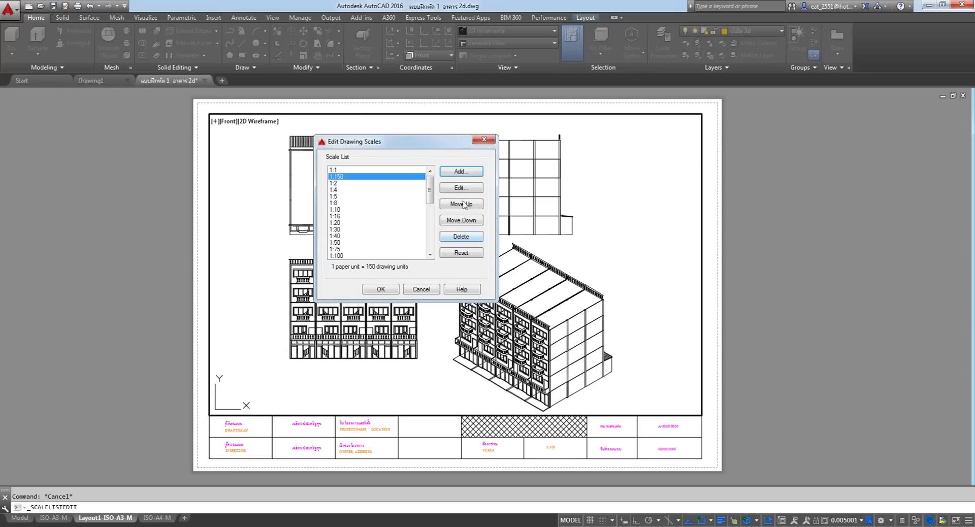
{"action": "left_click", "coordinate": [461, 220]}
{"action": "left_click", "coordinate": [461, 219]}
{"action": "left_click", "coordinate": [461, 220]}
{"action": "left_click", "coordinate": [461, 220]}
{"action": "left_click", "coordinate": [461, 219]}
{"action": "left_click", "coordinate": [461, 220]}
{"action": "left_click", "coordinate": [461, 220]}
{"action": "left_click", "coordinate": [461, 220]}
{"action": "left_click", "coordinate": [461, 220]}
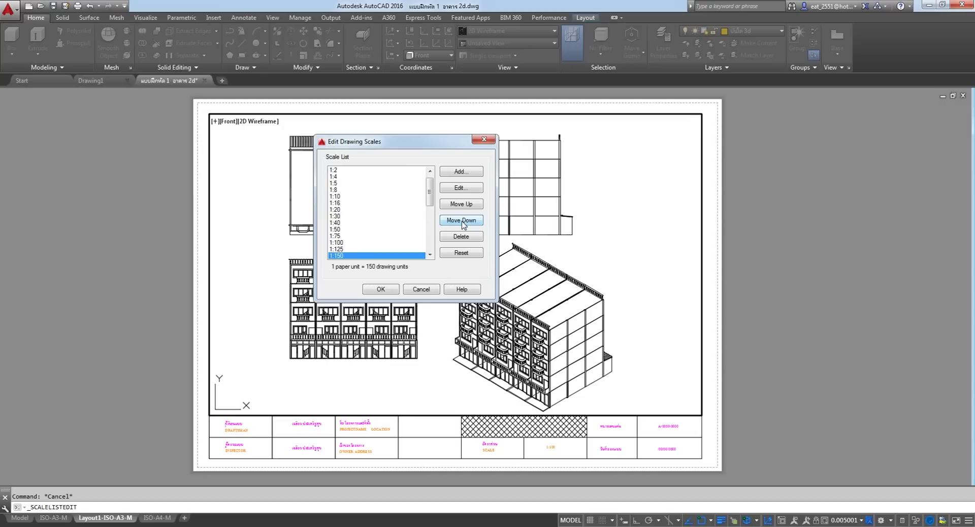
{"action": "left_click", "coordinate": [378, 289]}
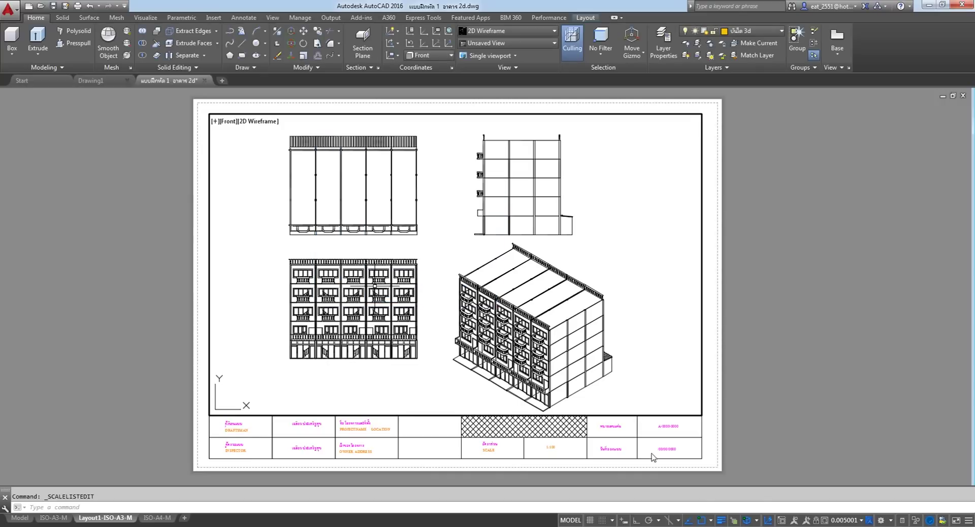
Apply the new 1:150 scale from the viewport scale list.
{"action": "left_click", "coordinate": [860, 521]}
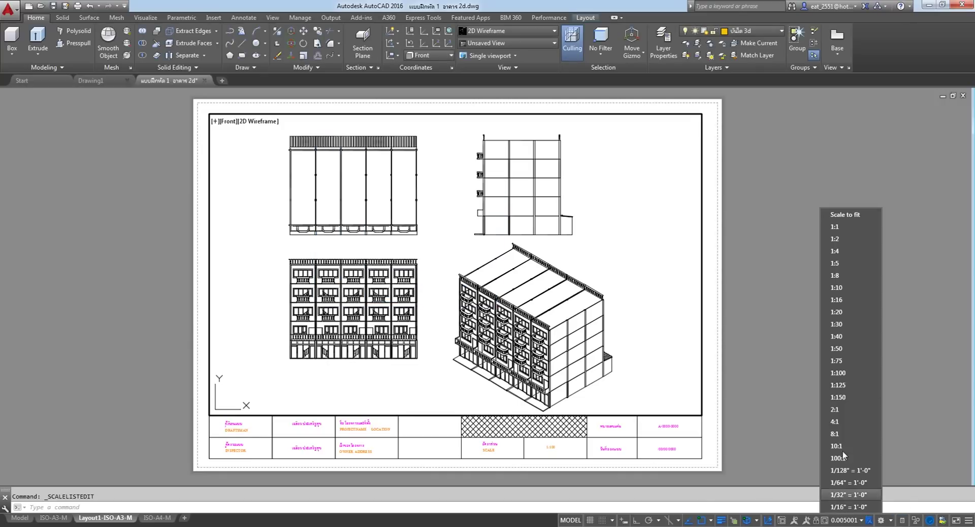
{"action": "left_click", "coordinate": [846, 404]}
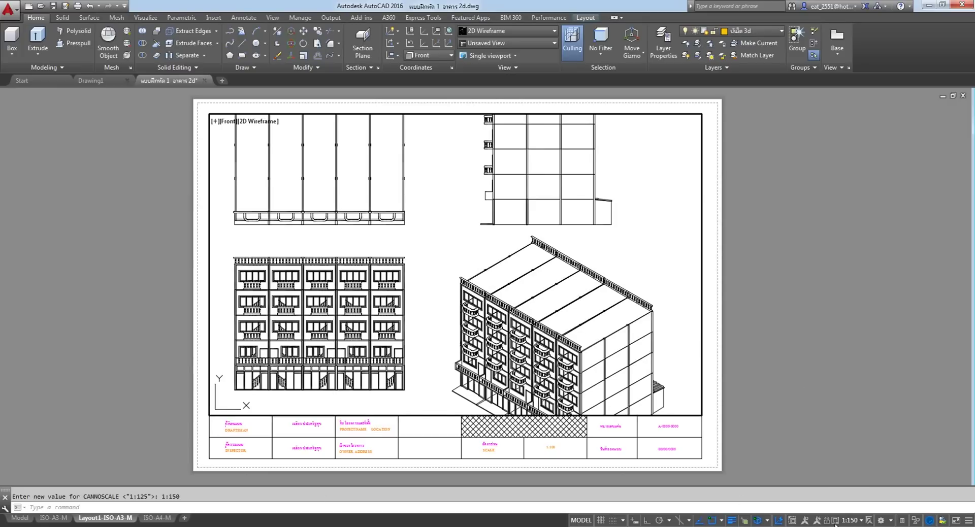
{"action": "left_click", "coordinate": [861, 520]}
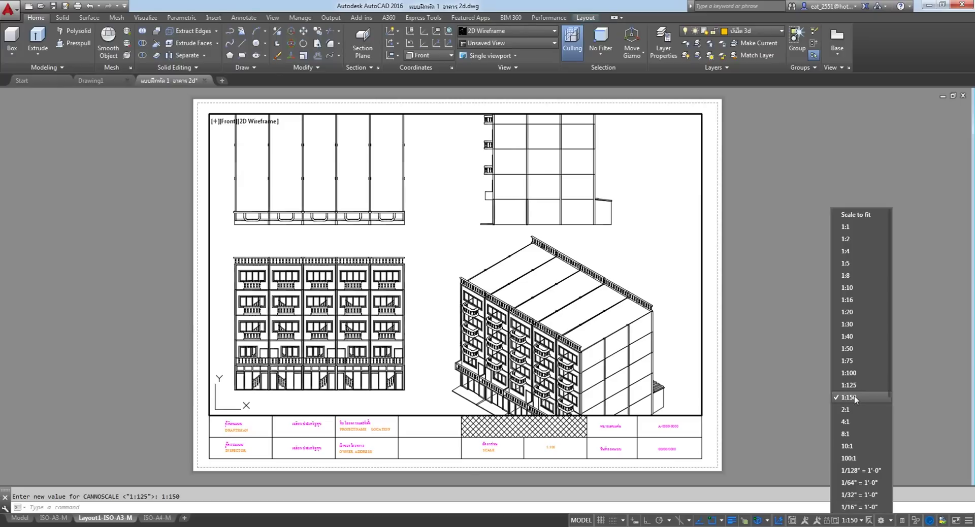
{"action": "scroll", "coordinate": [863, 446], "scroll_direction": "down", "scroll_amount": 3}
{"action": "scroll", "coordinate": [863, 447], "scroll_direction": "down", "scroll_amount": 2}
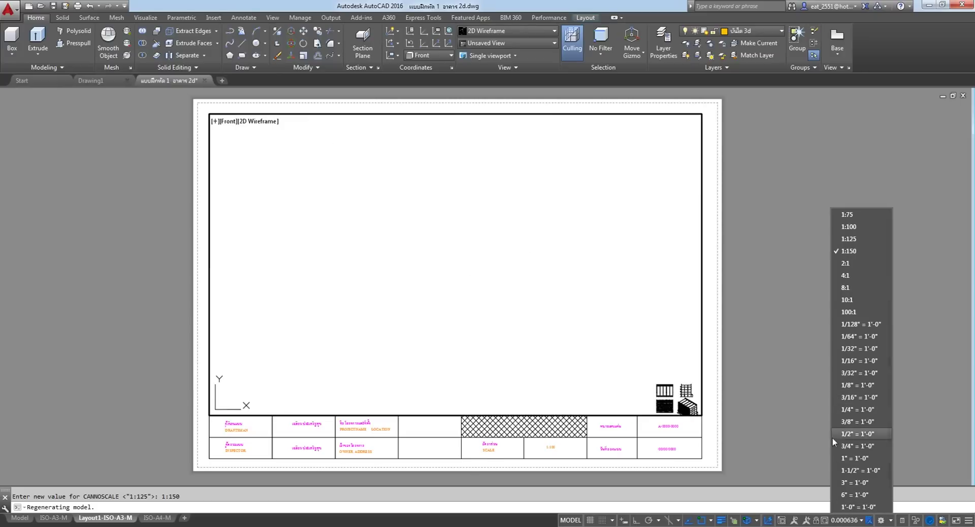
{"action": "left_click", "coordinate": [534, 346]}
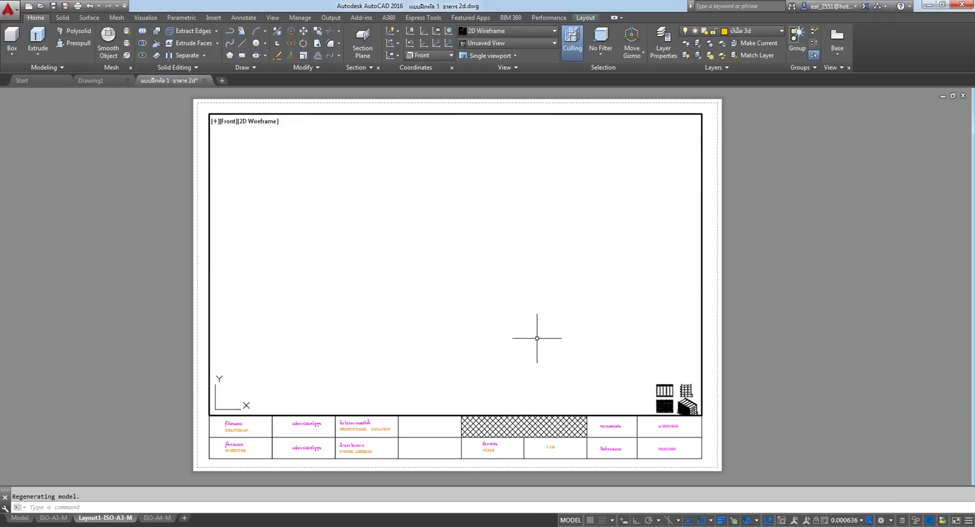
Reopen the Custom scale list editor from the bottom of the viewport scale list.
{"action": "left_click", "coordinate": [862, 521]}
{"action": "scroll", "coordinate": [856, 409], "scroll_direction": "down", "scroll_amount": 2}
{"action": "scroll", "coordinate": [869, 401], "scroll_direction": "down", "scroll_amount": 2}
{"action": "scroll", "coordinate": [871, 432], "scroll_direction": "down", "scroll_amount": 2}
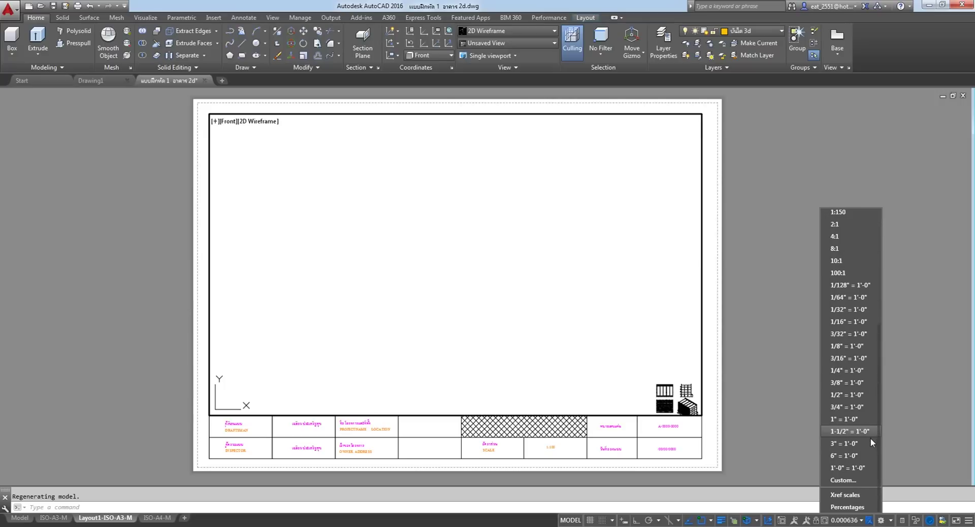
{"action": "left_click", "coordinate": [853, 481]}
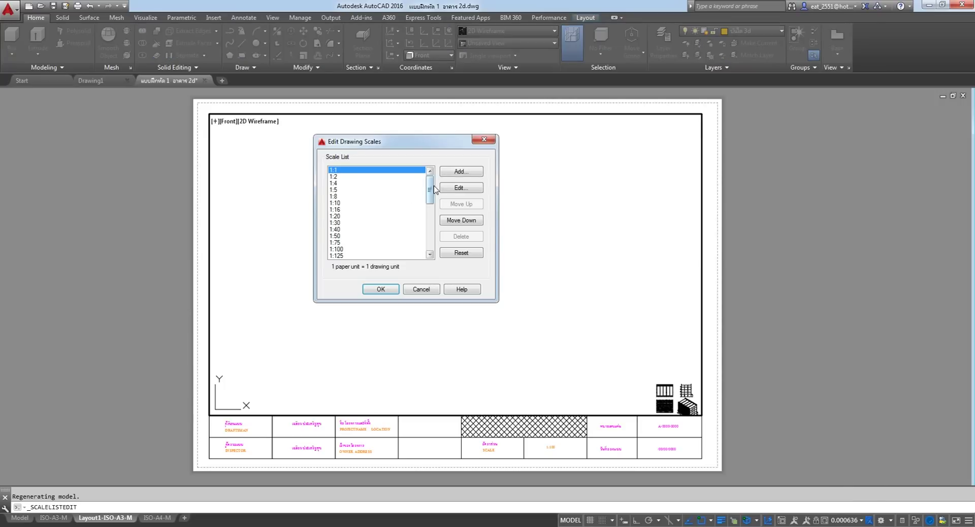
Add a custom 1:175 scale below 1:150 in the scale list and save it.
{"action": "left_click", "coordinate": [460, 171]}
{"action": "type", "text": "1:175"}
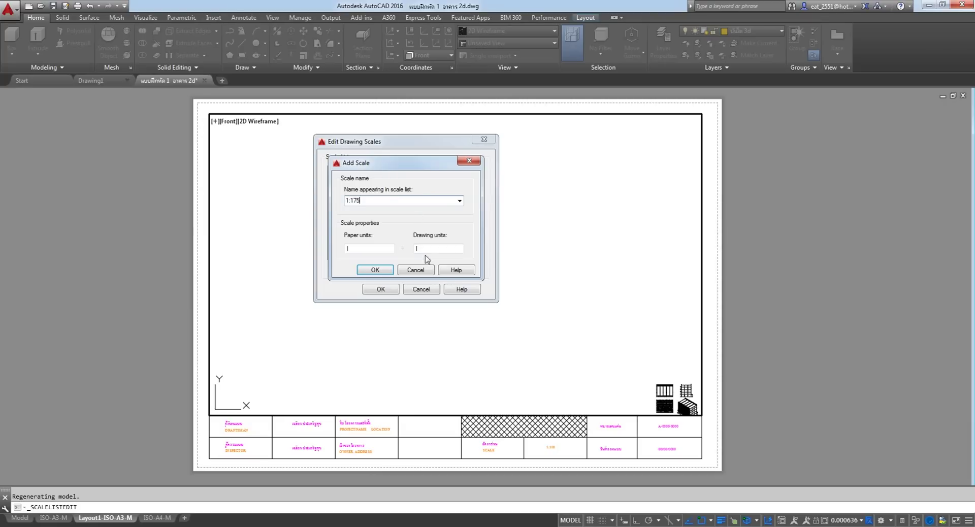
{"action": "left_click", "coordinate": [426, 248]}
{"action": "left_click", "coordinate": [375, 269]}
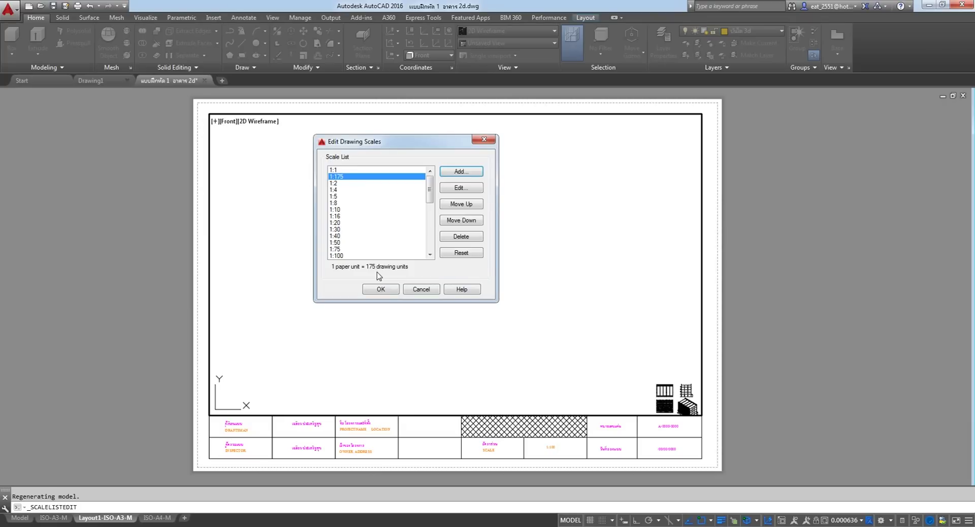
{"action": "left_click", "coordinate": [465, 222]}
{"action": "left_click", "coordinate": [465, 222]}
{"action": "left_click", "coordinate": [465, 222]}
{"action": "left_click", "coordinate": [465, 222]}
{"action": "left_click", "coordinate": [465, 222]}
{"action": "left_click", "coordinate": [466, 222]}
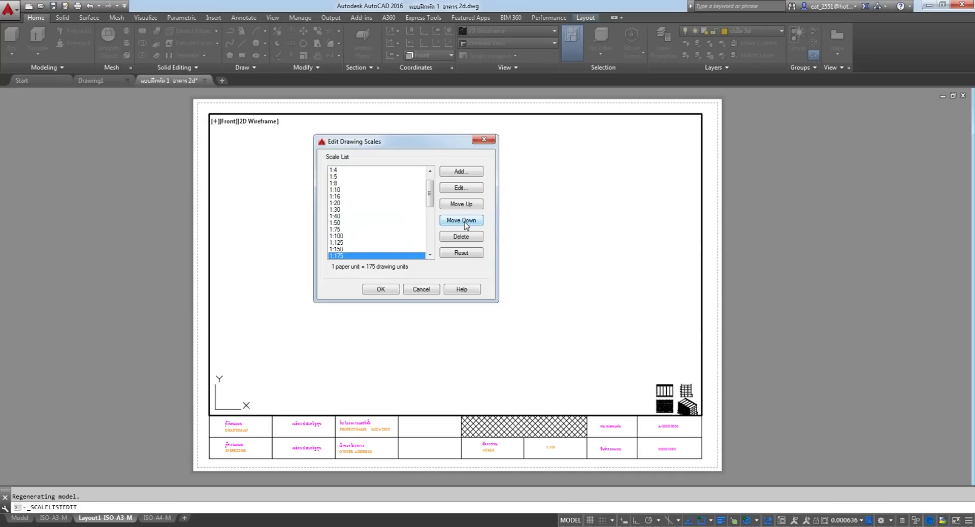
{"action": "left_click", "coordinate": [381, 290]}
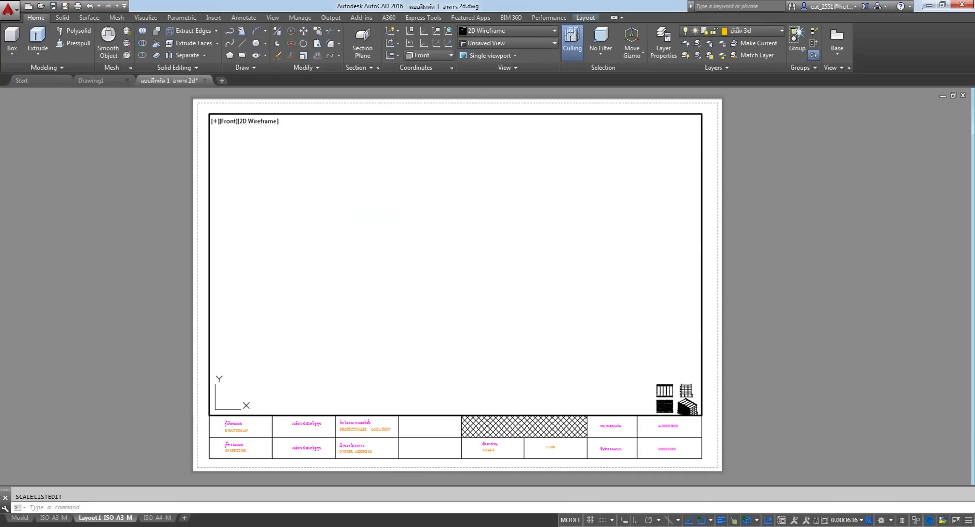
Set the viewport scale to 1:175 and pan the building views slightly right and up.
{"action": "left_click", "coordinate": [862, 521]}
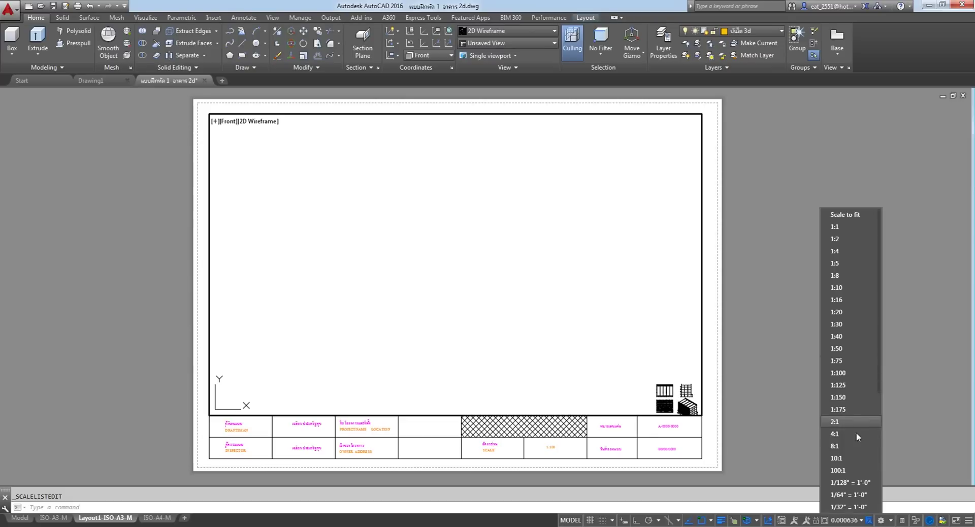
{"action": "left_click", "coordinate": [850, 409]}
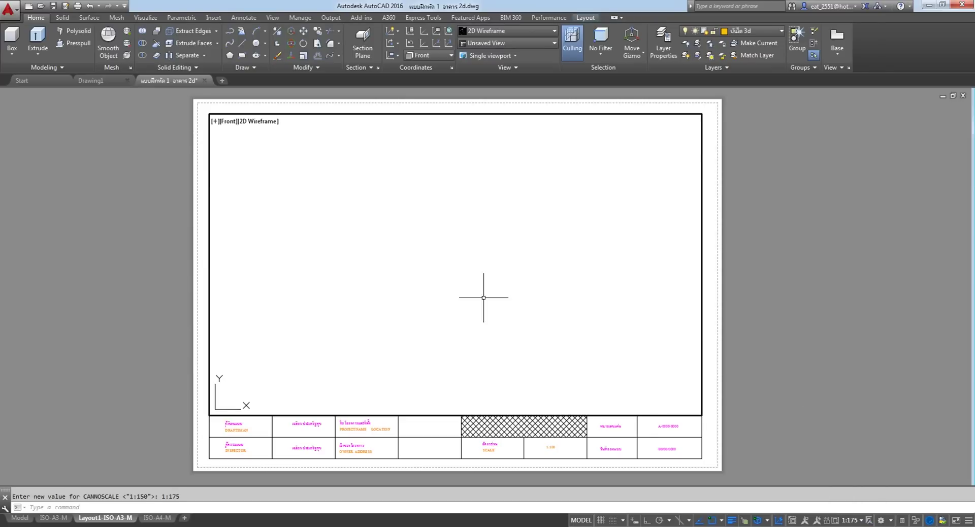
{"action": "scroll", "coordinate": [501, 276], "scroll_direction": "up", "scroll_amount": 3}
{"action": "scroll", "coordinate": [427, 311], "scroll_direction": "up", "scroll_amount": 3}
{"action": "scroll", "coordinate": [419, 313], "scroll_direction": "up", "scroll_amount": 2}
{"action": "scroll", "coordinate": [419, 313], "scroll_direction": "up", "scroll_amount": 2}
{"action": "scroll", "coordinate": [419, 313], "scroll_direction": "down", "scroll_amount": 2}
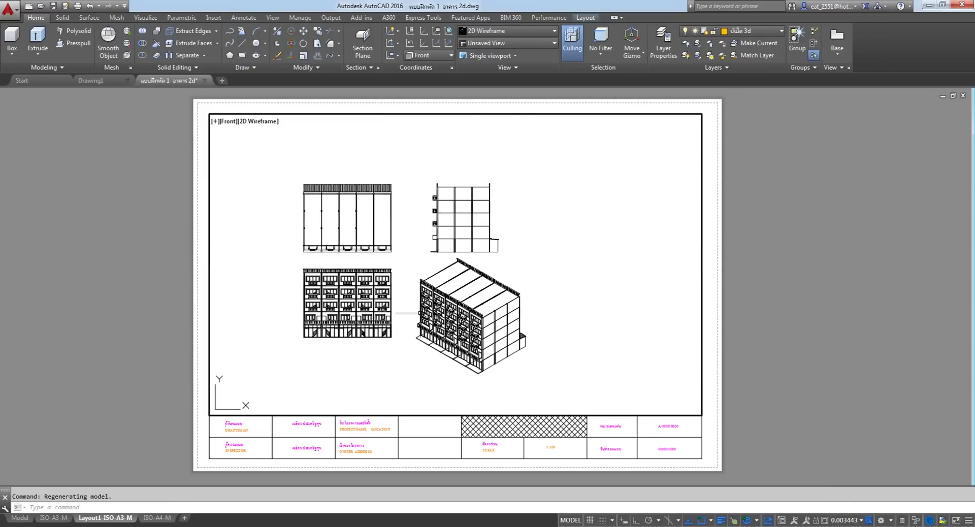
{"action": "middle_click_drag", "start_coordinate": [419, 313], "coordinate": [443, 302]}
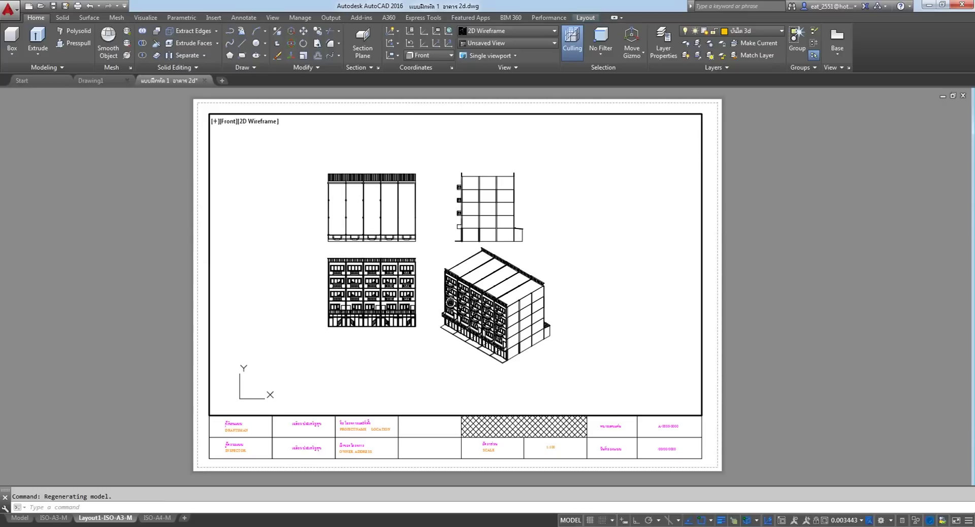
Reapply 1:175, recentre the drawings in the viewport, and switch to the Model tab.
{"action": "left_click", "coordinate": [862, 521]}
{"action": "left_click", "coordinate": [845, 411]}
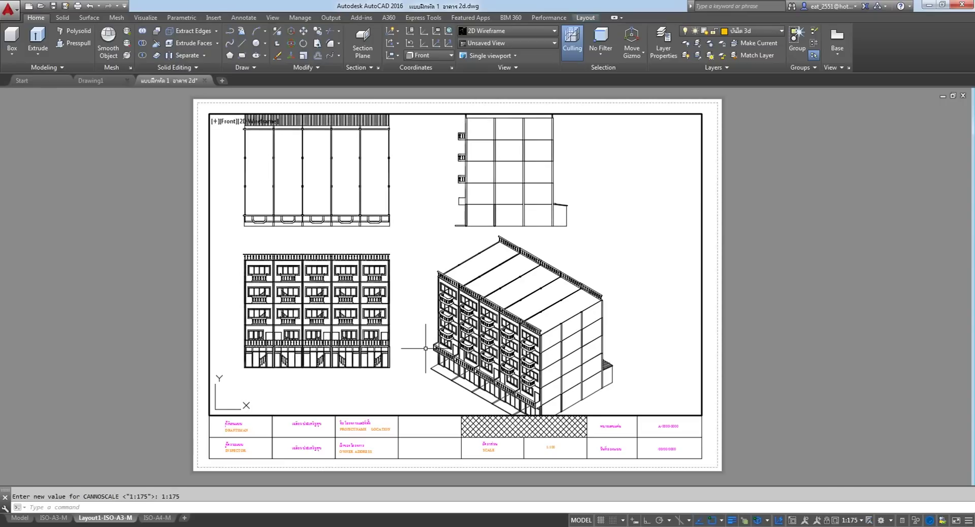
{"action": "middle_click_drag", "start_coordinate": [425, 348], "coordinate": [466, 352]}
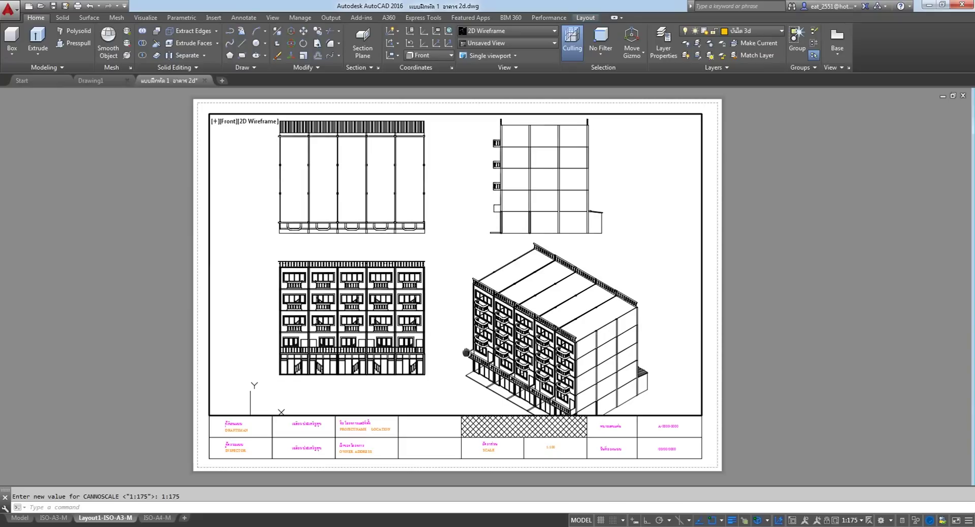
{"action": "mouse_move", "coordinate": [466, 352]}
{"action": "middle_mouse_down"}
{"action": "mouse_move", "coordinate": [461, 333]}
{"action": "mouse_move", "coordinate": [461, 346]}
{"action": "middle_mouse_up"}
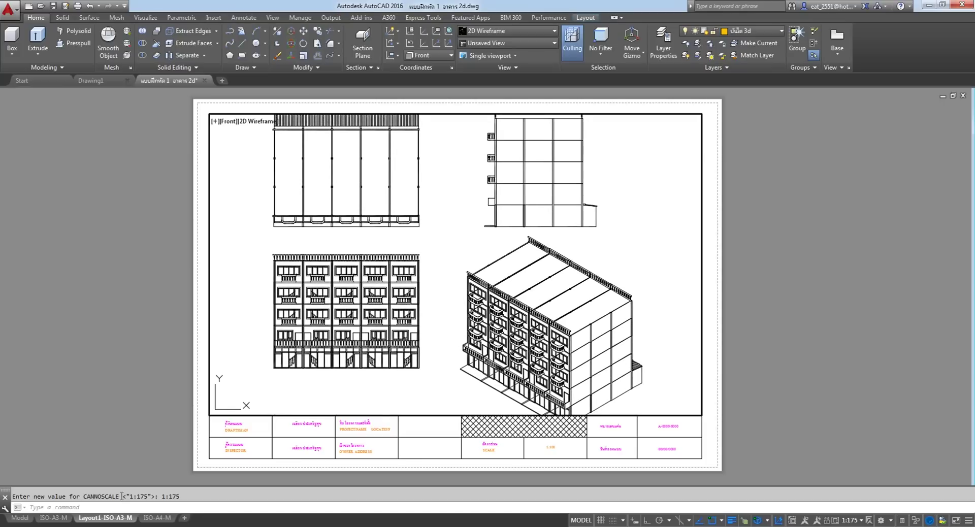
{"action": "left_click", "coordinate": [15, 522]}
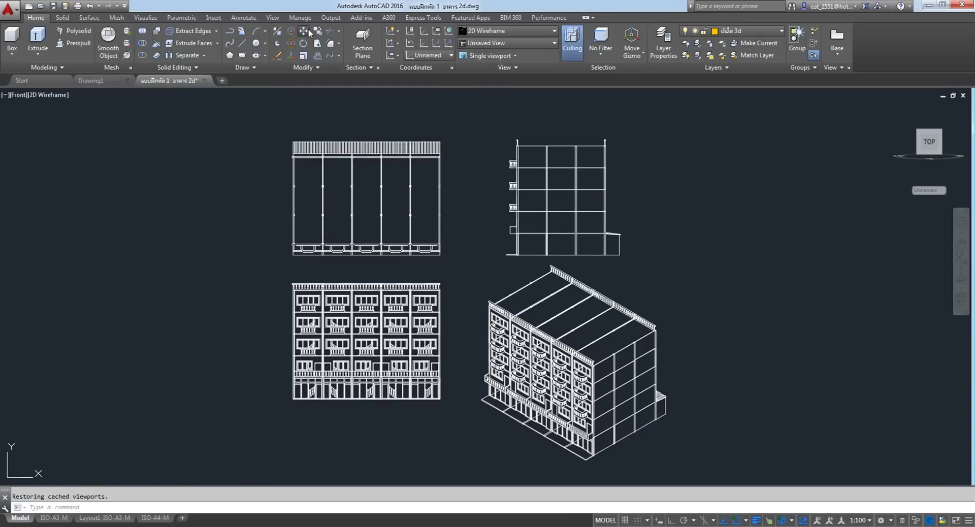
Move the two top elevations straight down toward the lower drawings with Ortho on.
{"action": "left_click", "coordinate": [686, 93]}
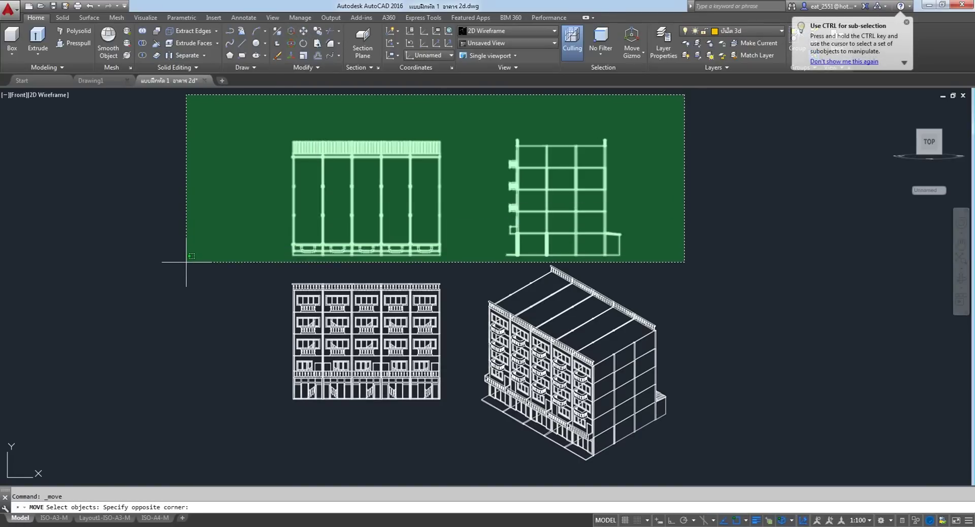
{"action": "left_click", "coordinate": [161, 262]}
{"action": "key", "text": "Return"}
{"action": "left_click", "coordinate": [756, 199]}
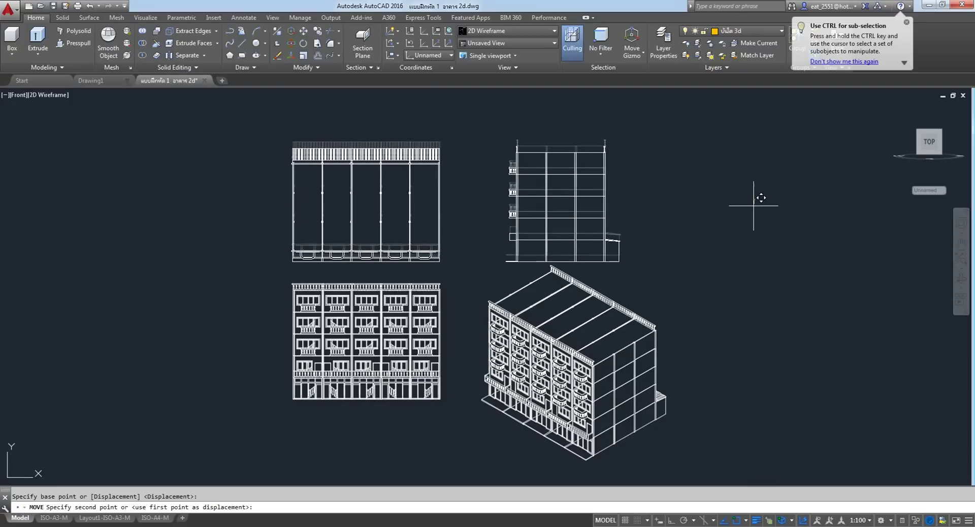
{"action": "key", "text": "F8"}
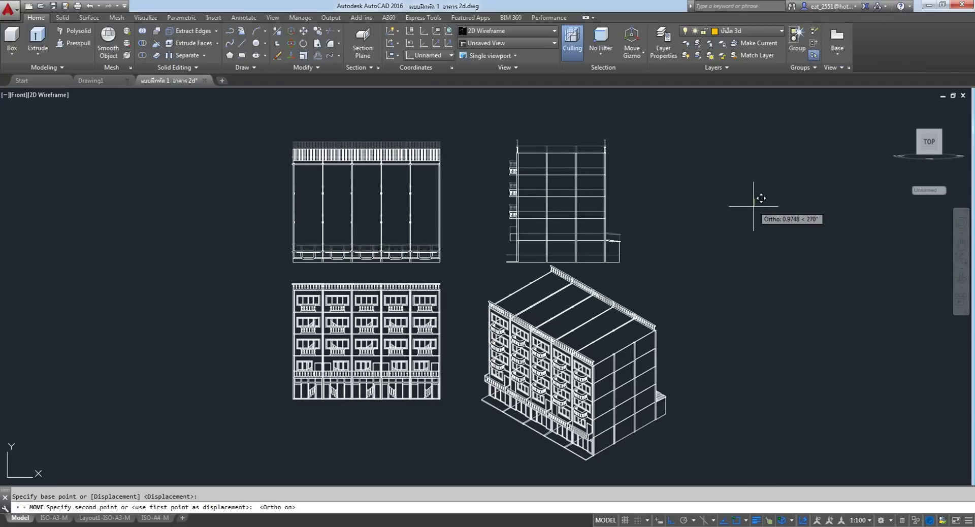
{"action": "left_click", "coordinate": [753, 206]}
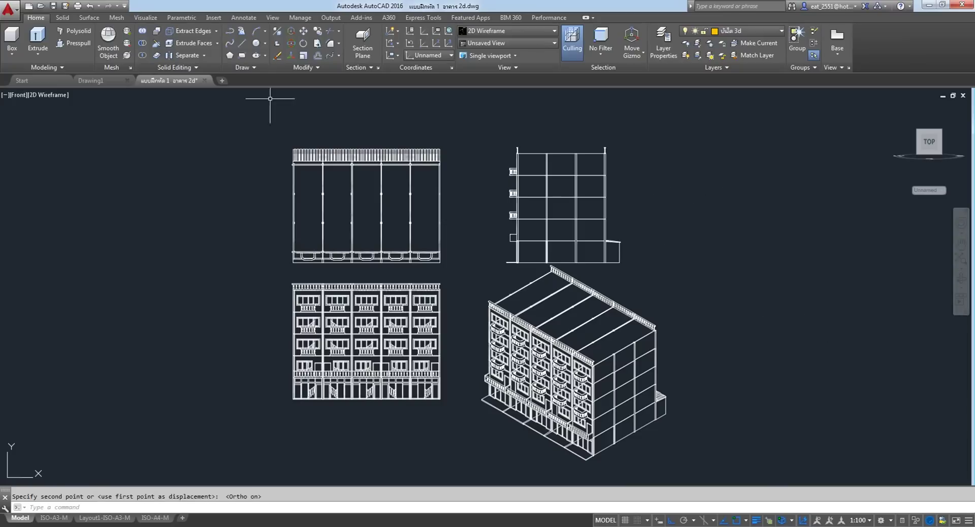
Move the side elevation and isometric left, then return to the Layout1-ISO-A3-M sheet.
{"action": "left_click", "coordinate": [303, 31]}
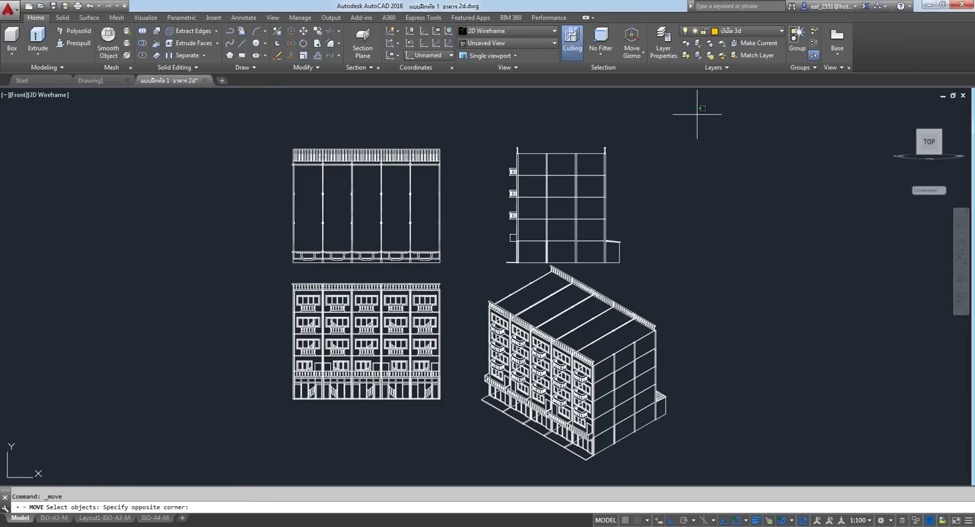
{"action": "left_click", "coordinate": [697, 115]}
{"action": "left_click", "coordinate": [478, 454]}
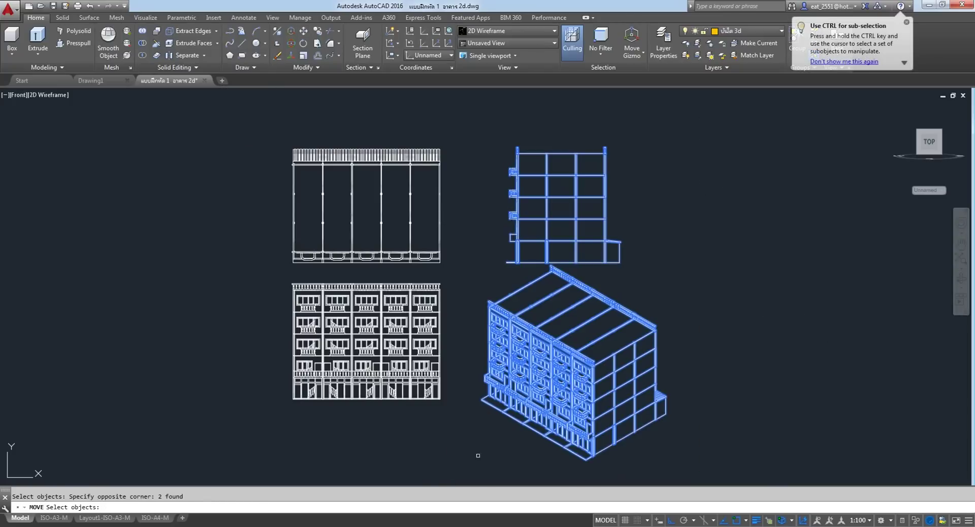
{"action": "key", "text": "Return"}
{"action": "left_click", "coordinate": [794, 248]}
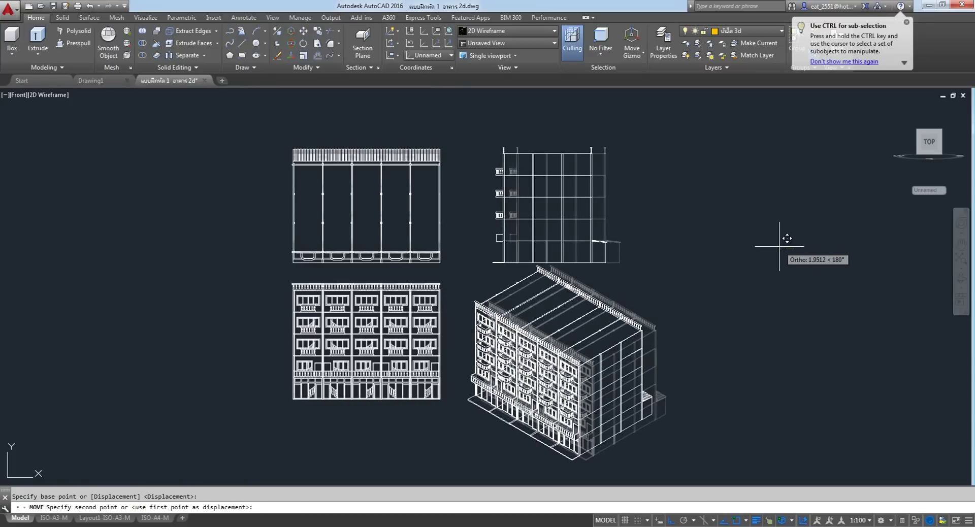
{"action": "left_click", "coordinate": [644, 357]}
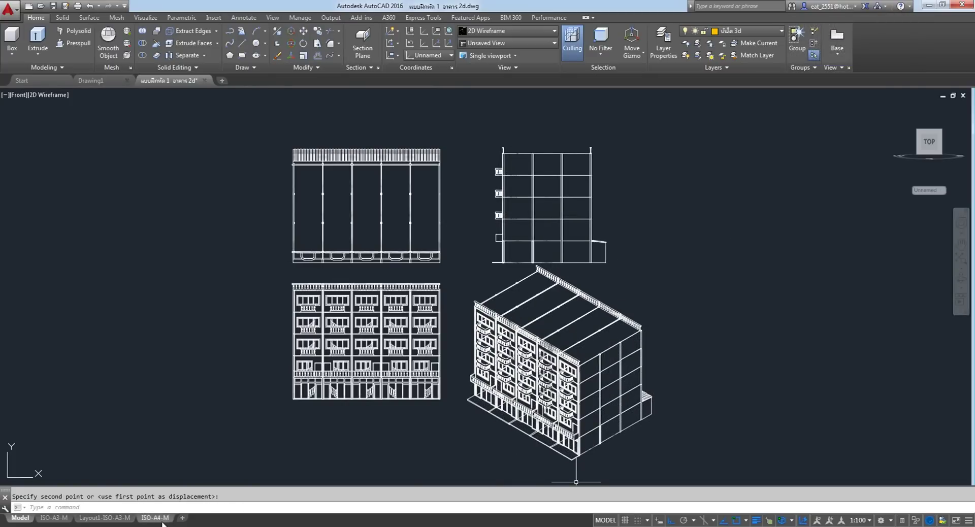
{"action": "left_click", "coordinate": [105, 518]}
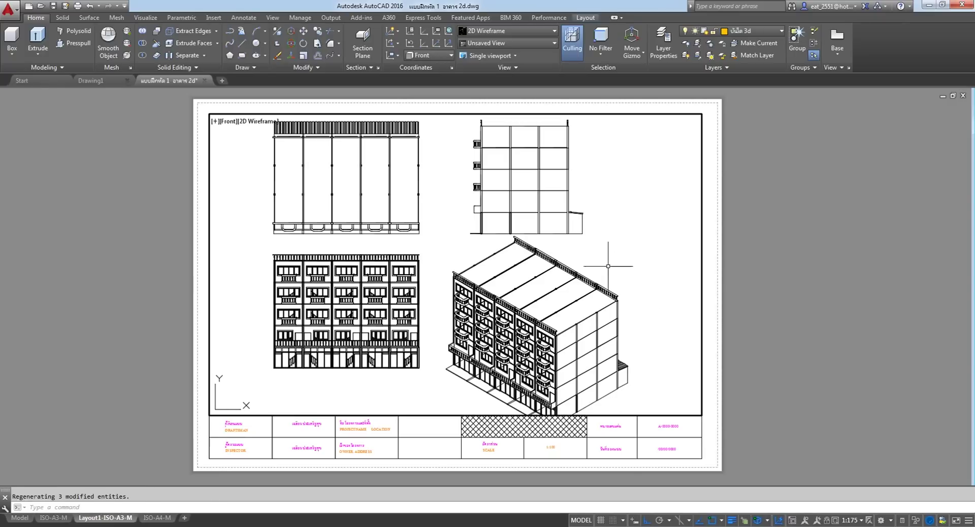
Nudge the drawings, then stretch the viewport's top edge higher on the sheet in paper space.
{"action": "middle_click_drag", "start_coordinate": [407, 260], "coordinate": [408, 254]}
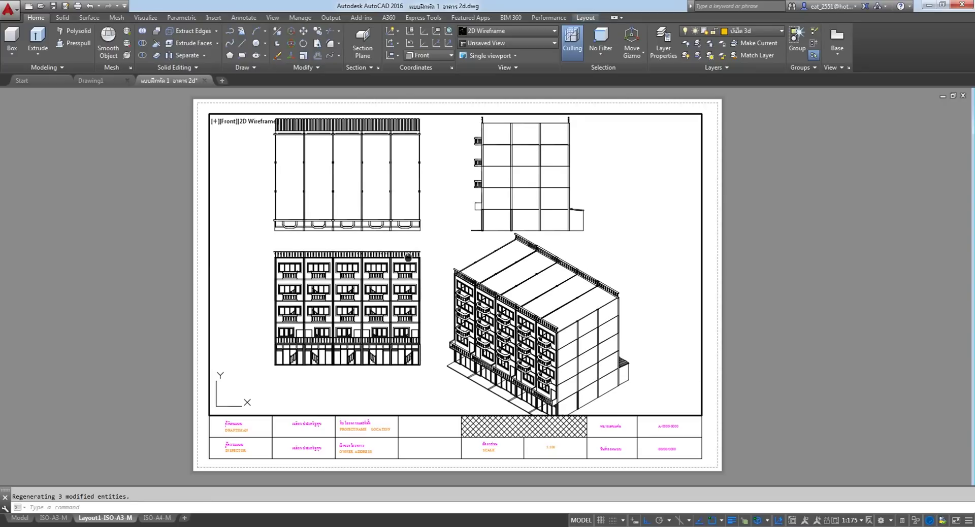
{"action": "middle_click_drag", "start_coordinate": [408, 254], "coordinate": [407, 255]}
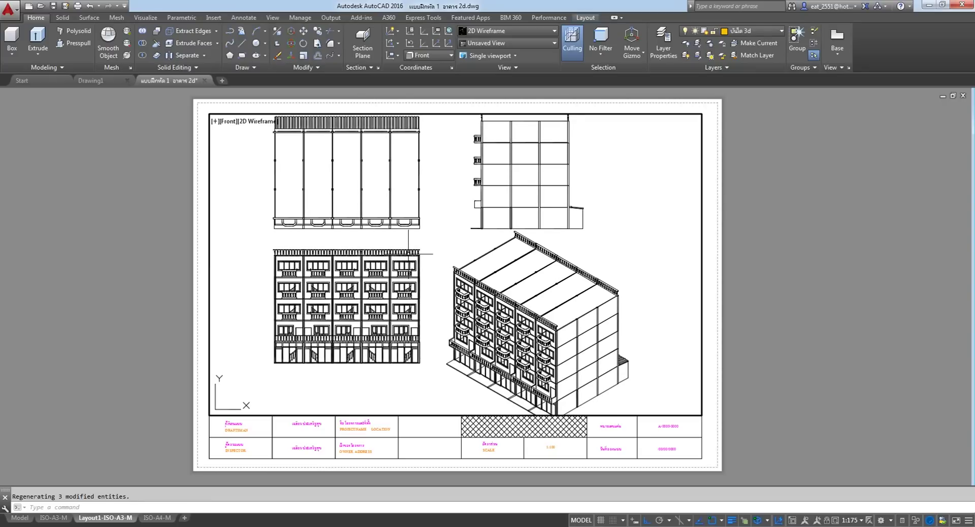
{"action": "double_click", "coordinate": [707, 251]}
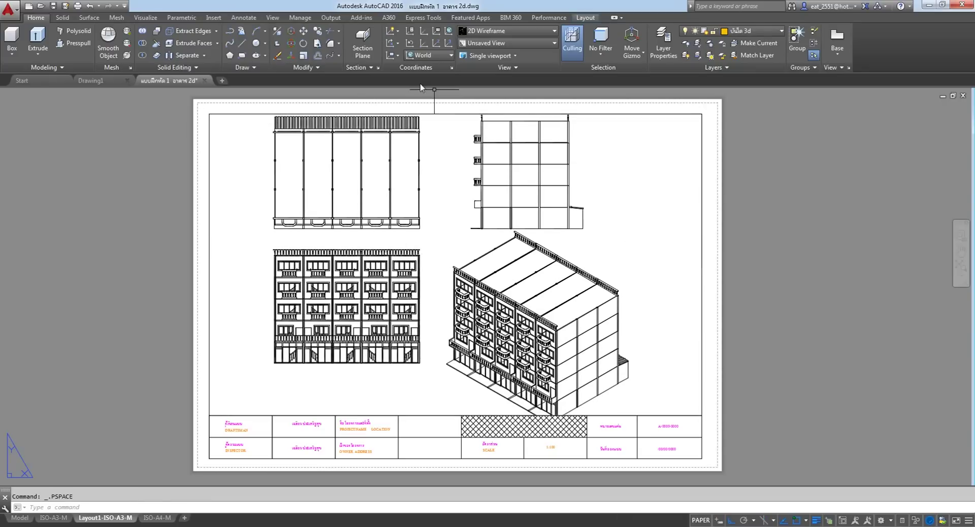
{"action": "left_click", "coordinate": [683, 115]}
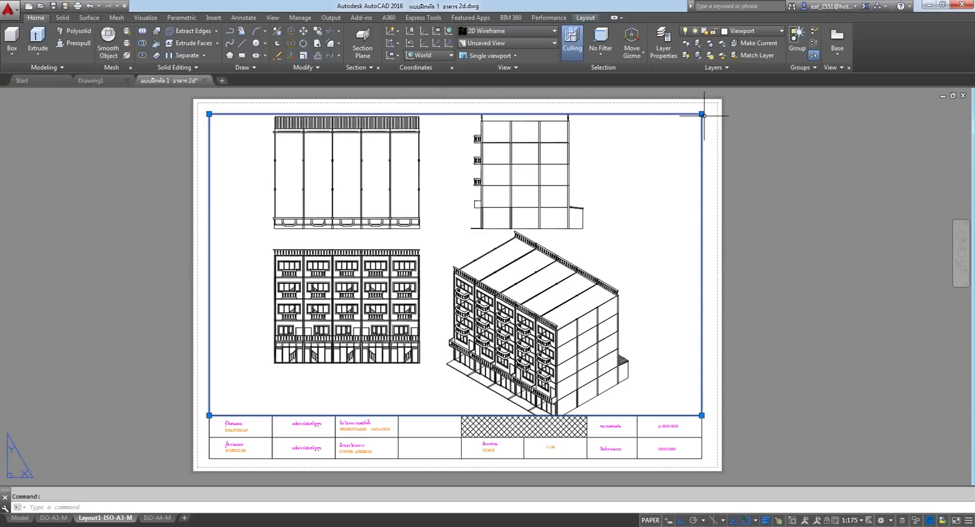
{"action": "left_click", "coordinate": [702, 114]}
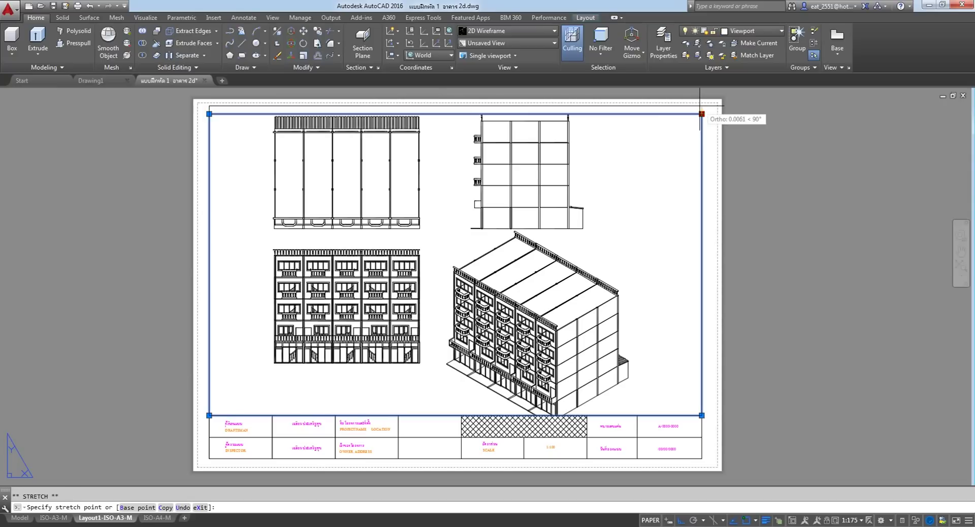
{"action": "left_click", "coordinate": [702, 106]}
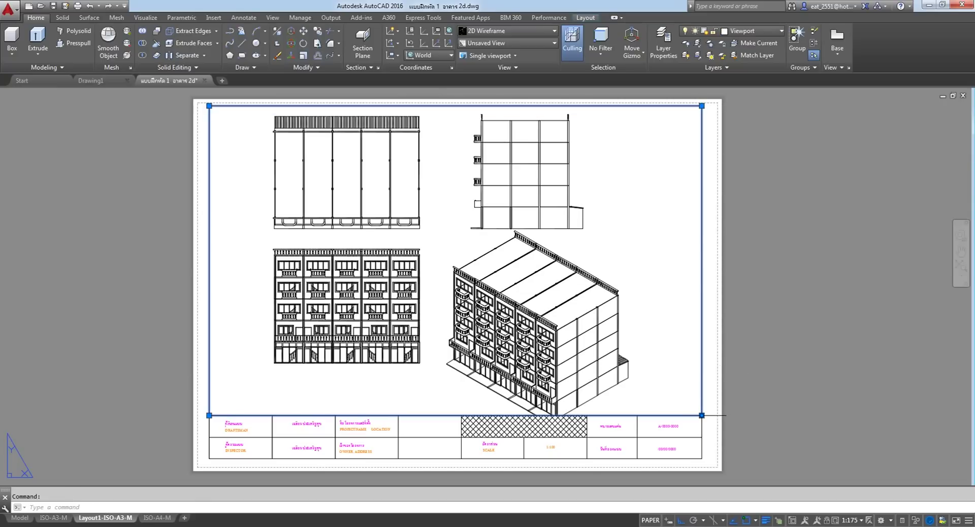
{"action": "key", "text": "Escape"}
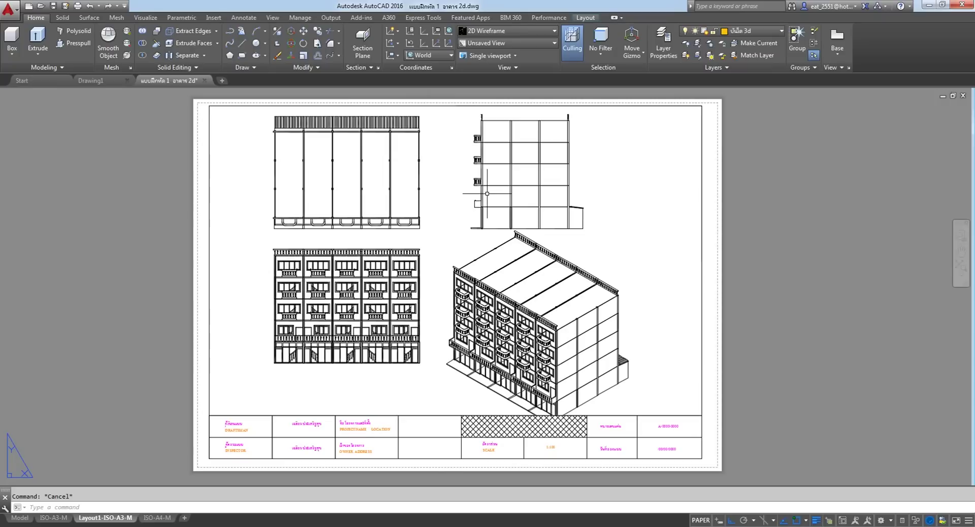
Pan the drawings up inside the viewport to recentre them, then return to paper space.
{"action": "double_click", "coordinate": [388, 258]}
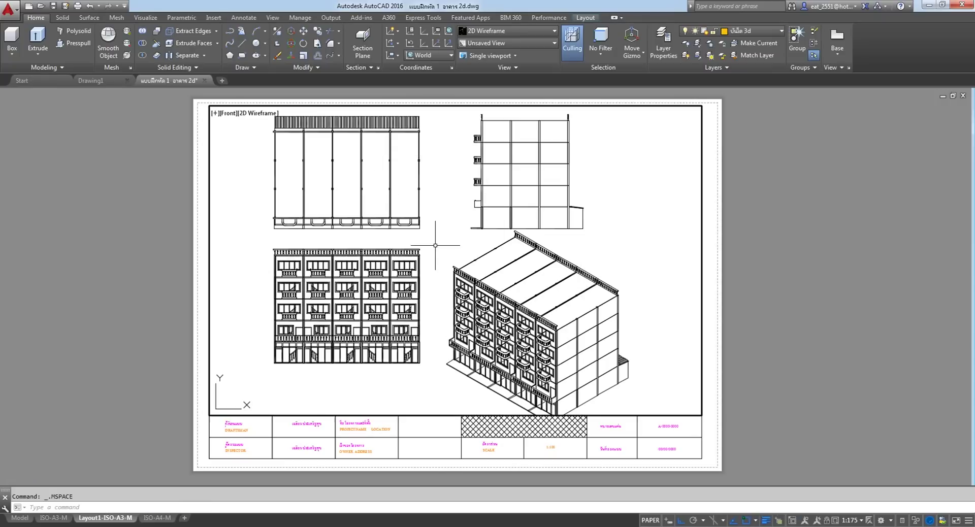
{"action": "middle_click_drag", "start_coordinate": [453, 287], "coordinate": [455, 280]}
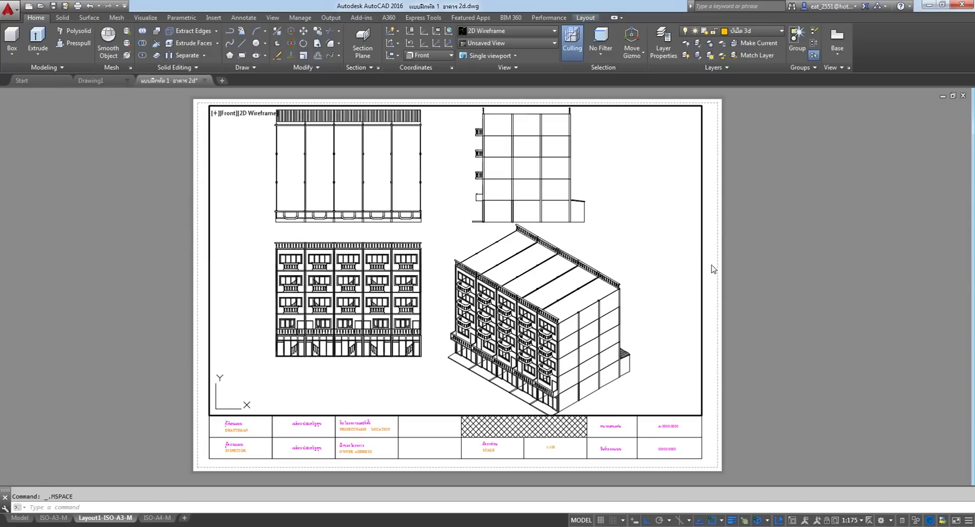
{"action": "double_click", "coordinate": [713, 269]}
{"action": "left_click", "coordinate": [643, 289]}
{"action": "double_click", "coordinate": [643, 289]}
{"action": "double_click", "coordinate": [711, 252]}
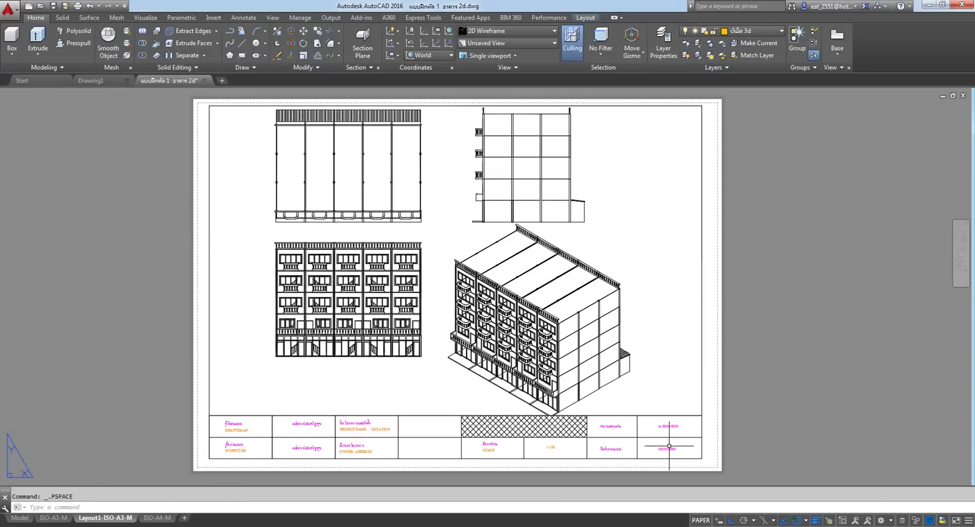
Edit the title block's scale attribute from 1:100 to 1:175.
{"action": "scroll", "coordinate": [554, 447], "scroll_direction": "up", "scroll_amount": 3}
{"action": "scroll", "coordinate": [531, 425], "scroll_direction": "up", "scroll_amount": 3}
{"action": "scroll", "coordinate": [531, 425], "scroll_direction": "up", "scroll_amount": 3}
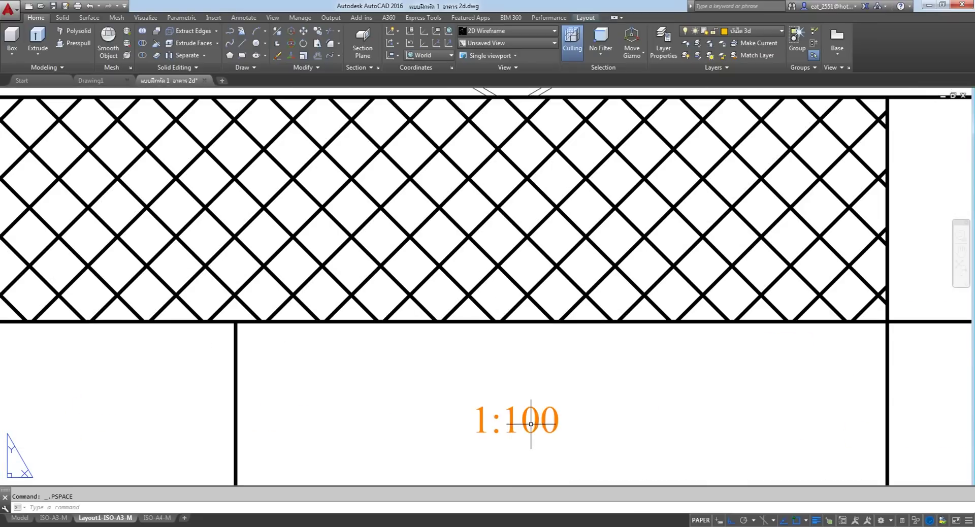
{"action": "left_click", "coordinate": [525, 421]}
{"action": "double_click", "coordinate": [525, 421]}
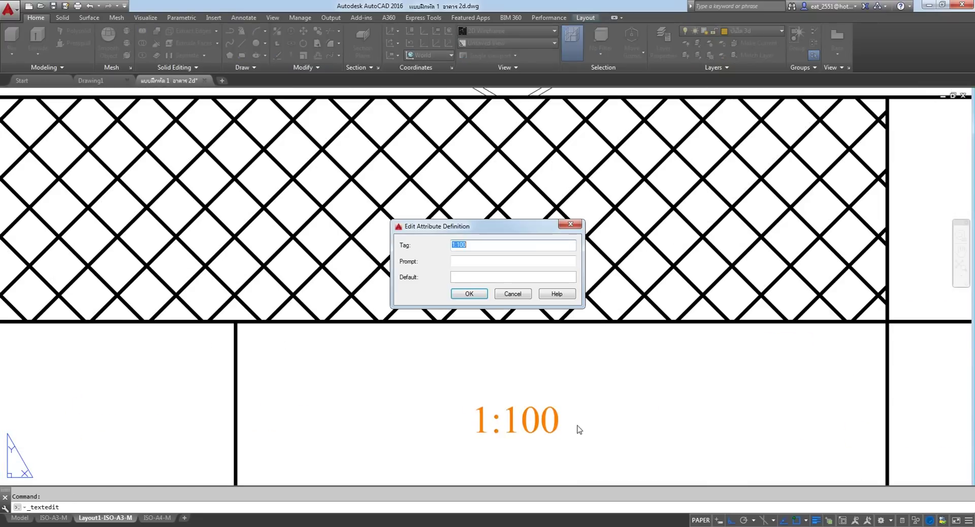
{"action": "left_click", "coordinate": [492, 243]}
{"action": "left_click", "coordinate": [469, 294]}
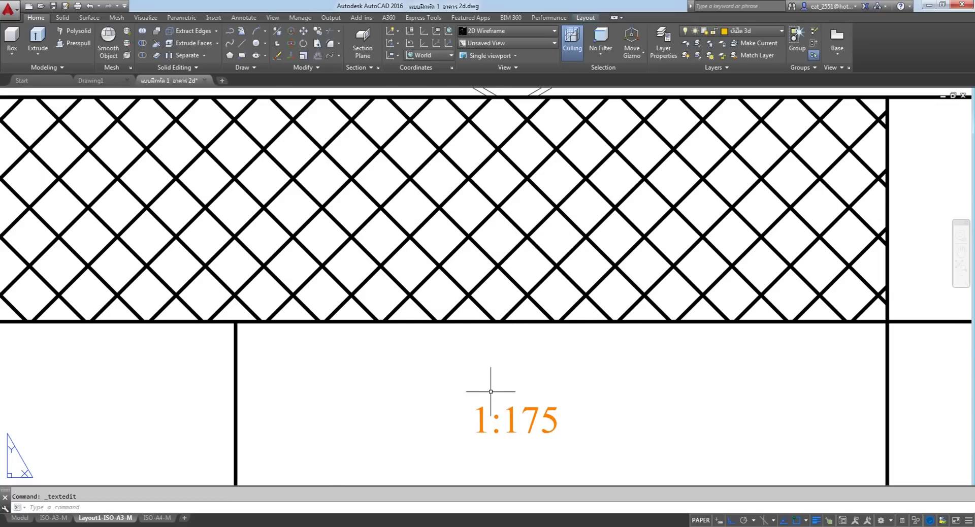
{"action": "scroll", "coordinate": [491, 392], "scroll_direction": "down", "scroll_amount": 10}
{"action": "scroll", "coordinate": [490, 391], "scroll_direction": "down", "scroll_amount": 1}
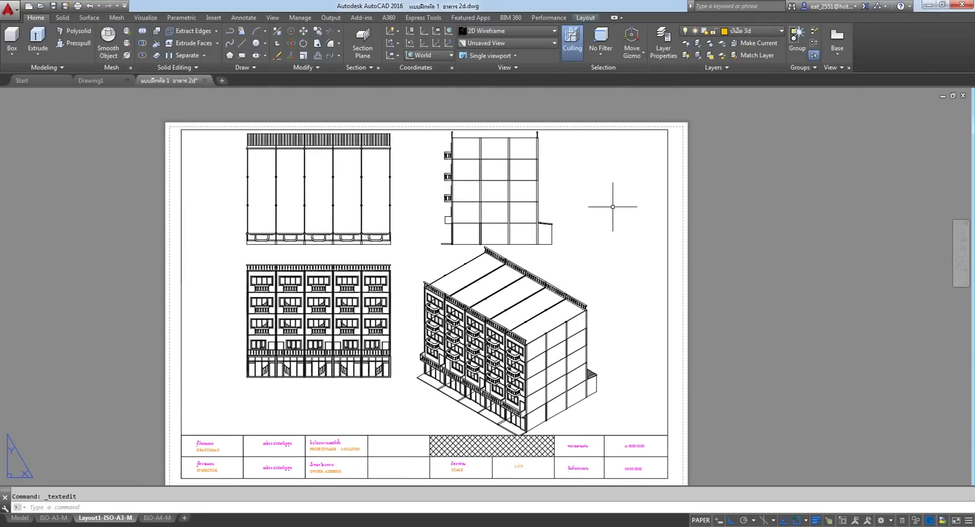
{"action": "scroll", "coordinate": [477, 156], "scroll_direction": "up", "scroll_amount": 2}
{"action": "scroll", "coordinate": [450, 166], "scroll_direction": "down", "scroll_amount": 2}
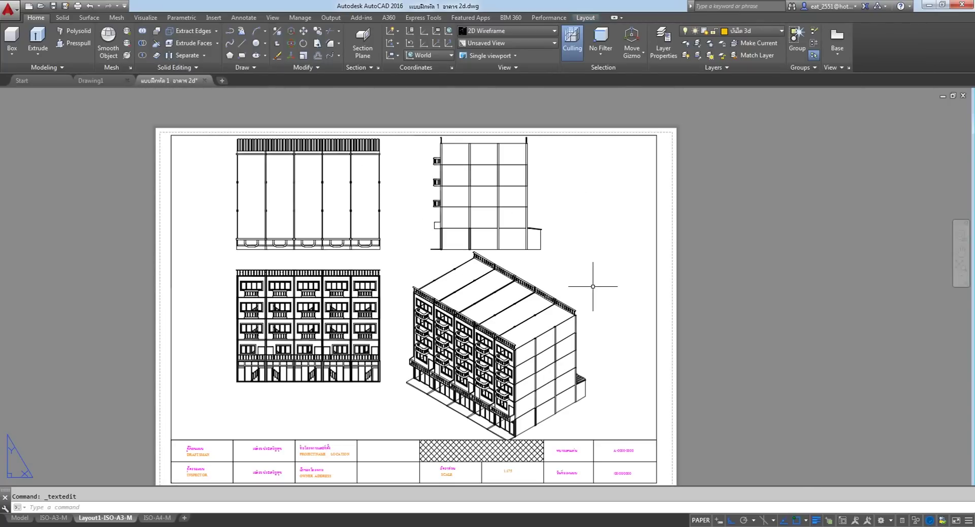
{"action": "scroll", "coordinate": [548, 378], "scroll_direction": "up", "scroll_amount": 2}
{"action": "scroll", "coordinate": [599, 333], "scroll_direction": "up", "scroll_amount": 2}
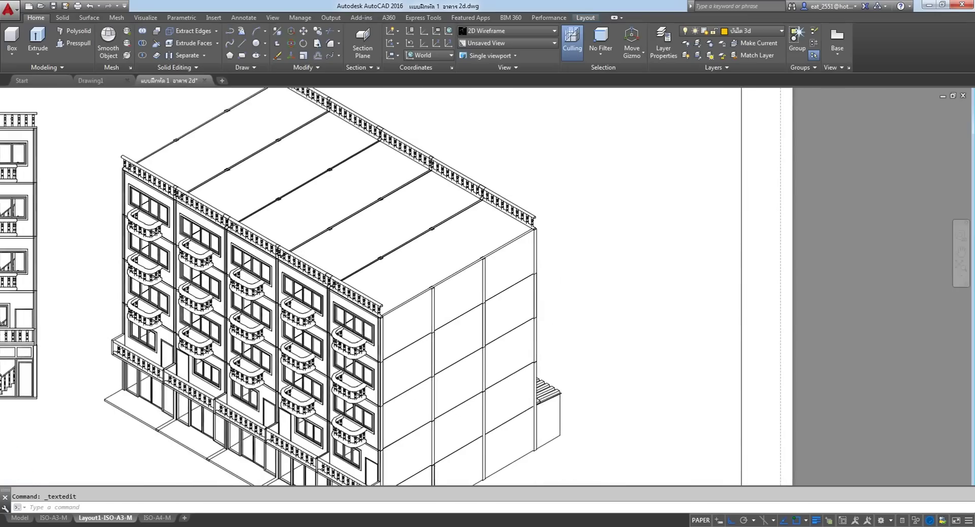
{"action": "scroll", "coordinate": [569, 258], "scroll_direction": "down", "scroll_amount": 5}
{"action": "scroll", "coordinate": [568, 232], "scroll_direction": "up", "scroll_amount": 4}
{"action": "scroll", "coordinate": [584, 279], "scroll_direction": "down", "scroll_amount": 4}
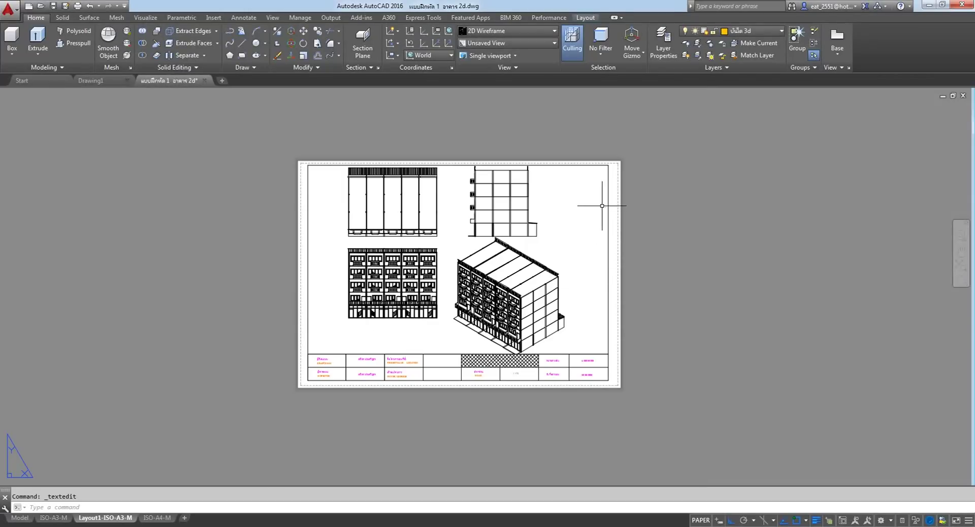
{"action": "scroll", "coordinate": [598, 191], "scroll_direction": "up", "scroll_amount": 2}
{"action": "middle_click_drag", "start_coordinate": [598, 192], "coordinate": [507, 211]}
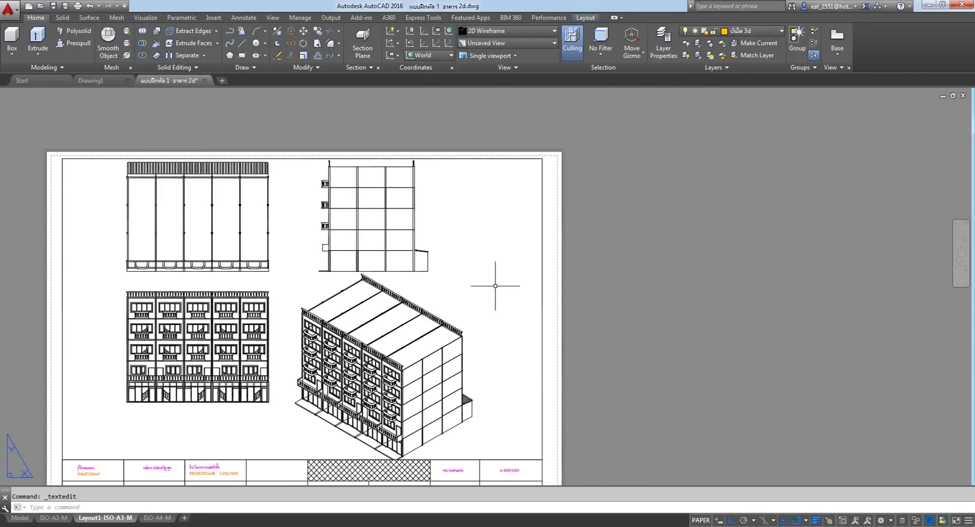
{"action": "scroll", "coordinate": [324, 181], "scroll_direction": "up", "scroll_amount": 5}
{"action": "scroll", "coordinate": [324, 180], "scroll_direction": "up", "scroll_amount": 3}
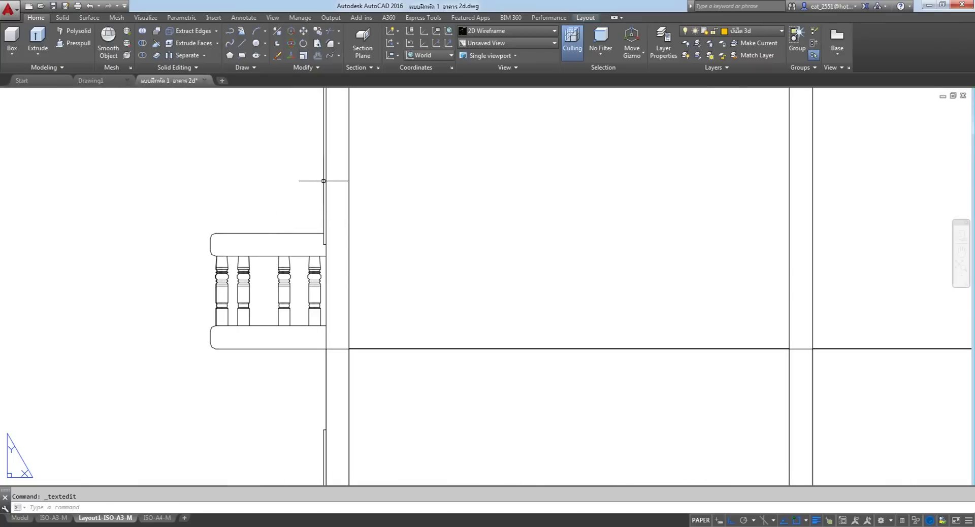
{"action": "scroll", "coordinate": [323, 180], "scroll_direction": "down", "scroll_amount": 8}
{"action": "scroll", "coordinate": [447, 298], "scroll_direction": "up", "scroll_amount": 2}
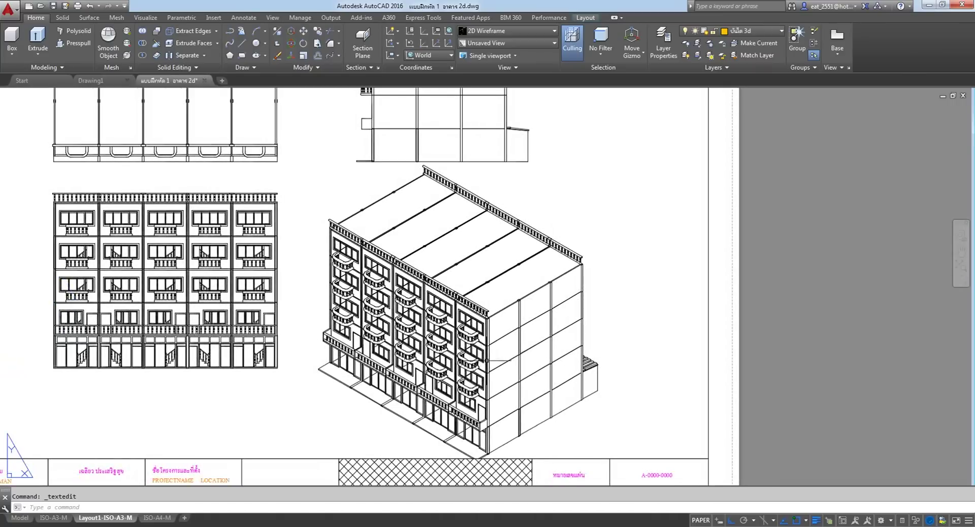
{"action": "scroll", "coordinate": [480, 317], "scroll_direction": "up", "scroll_amount": 4}
{"action": "scroll", "coordinate": [480, 316], "scroll_direction": "down", "scroll_amount": 4}
{"action": "scroll", "coordinate": [480, 316], "scroll_direction": "down", "scroll_amount": 4}
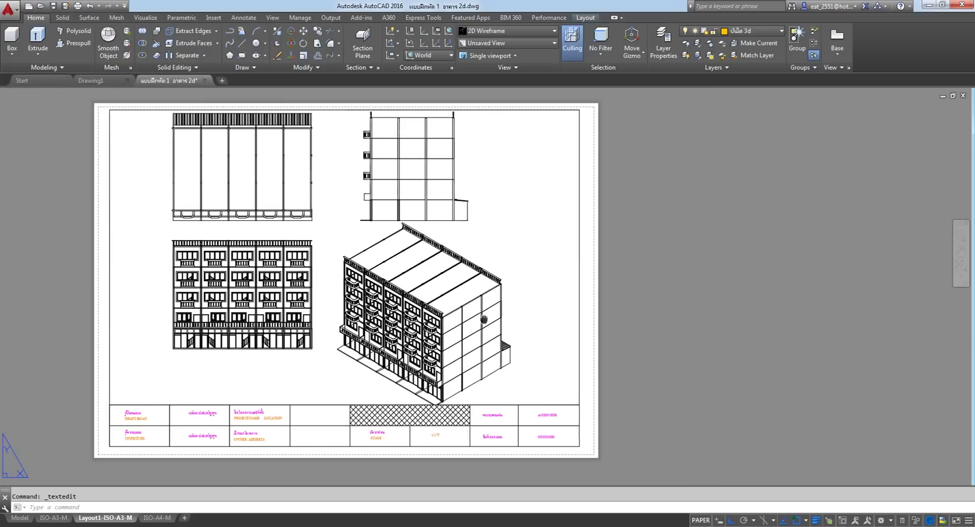
{"action": "middle_click_drag", "start_coordinate": [469, 240], "coordinate": [470, 279]}
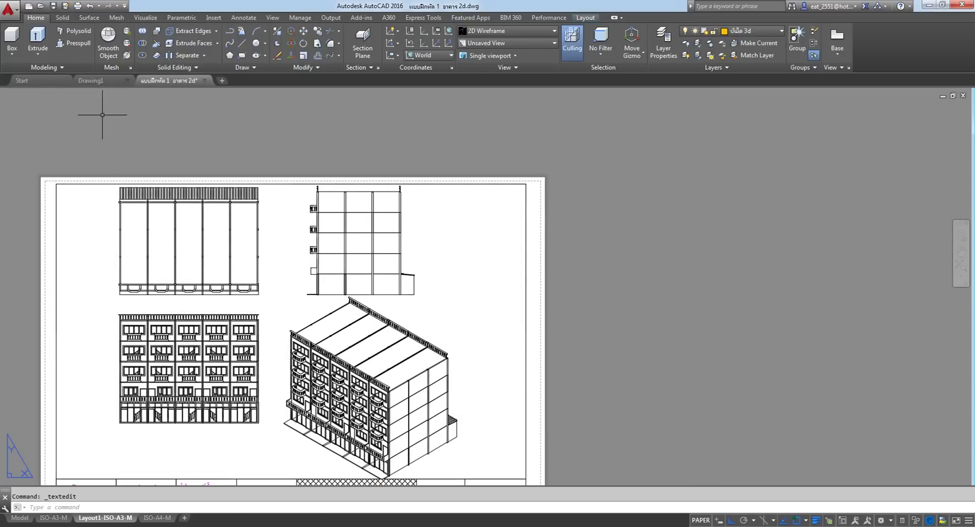
Draw a square frame at the sheet's top-right and copy it downward.
{"action": "left_click", "coordinate": [241, 55]}
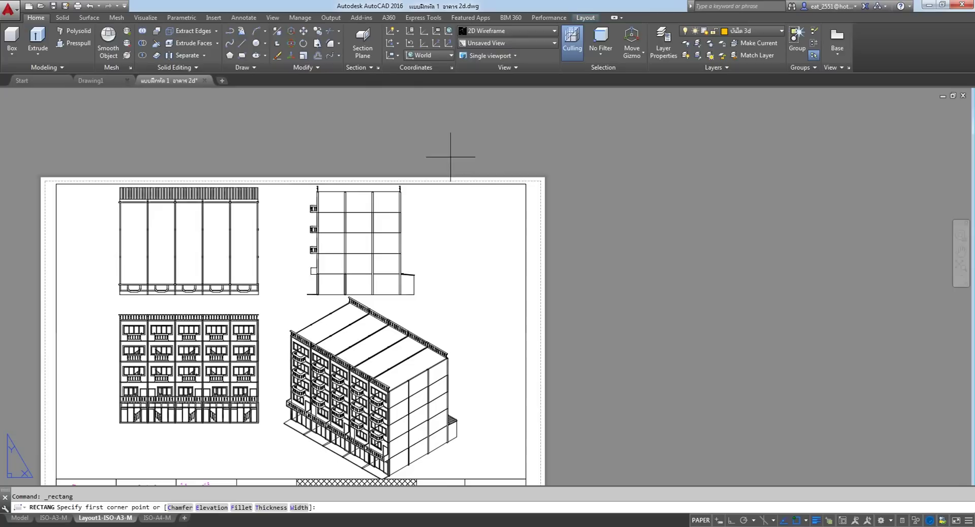
{"action": "left_click", "coordinate": [526, 184]}
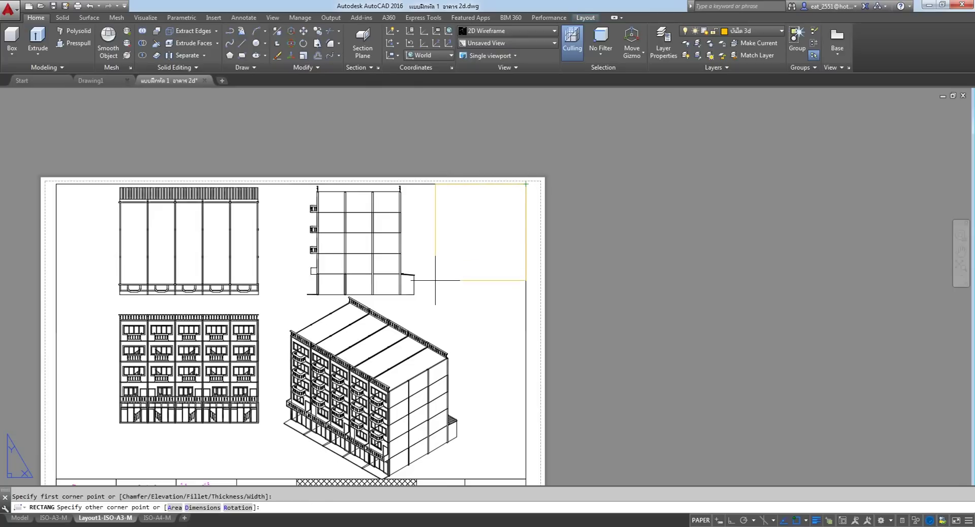
{"action": "left_click", "coordinate": [461, 244]}
{"action": "left_click", "coordinate": [319, 33]}
{"action": "left_click", "coordinate": [472, 244]}
{"action": "key", "text": "Return"}
{"action": "left_click", "coordinate": [724, 210]}
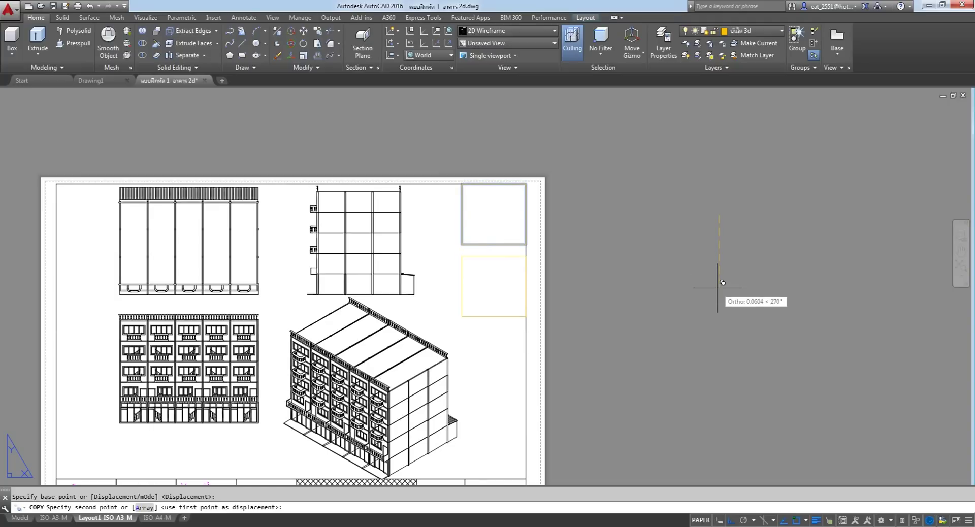
{"action": "left_click", "coordinate": [718, 299]}
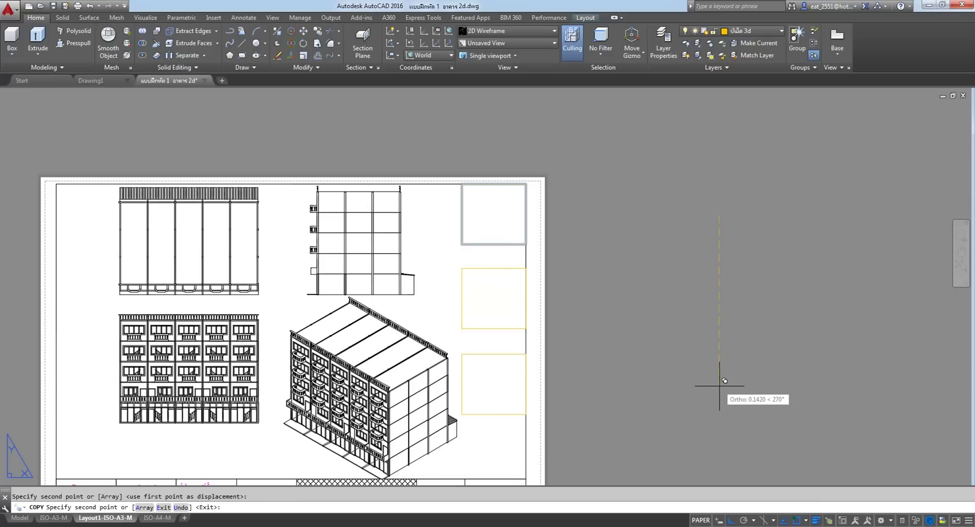
{"action": "right_click", "coordinate": [692, 303]}
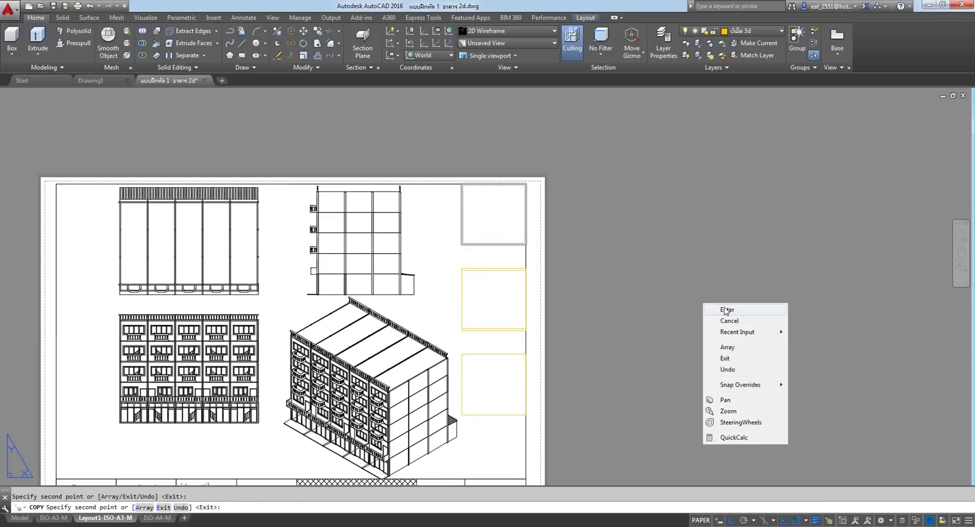
{"action": "left_click", "coordinate": [708, 307]}
Move the three right-side frames slightly down into alignment with the drawings.
{"action": "left_click", "coordinate": [303, 30]}
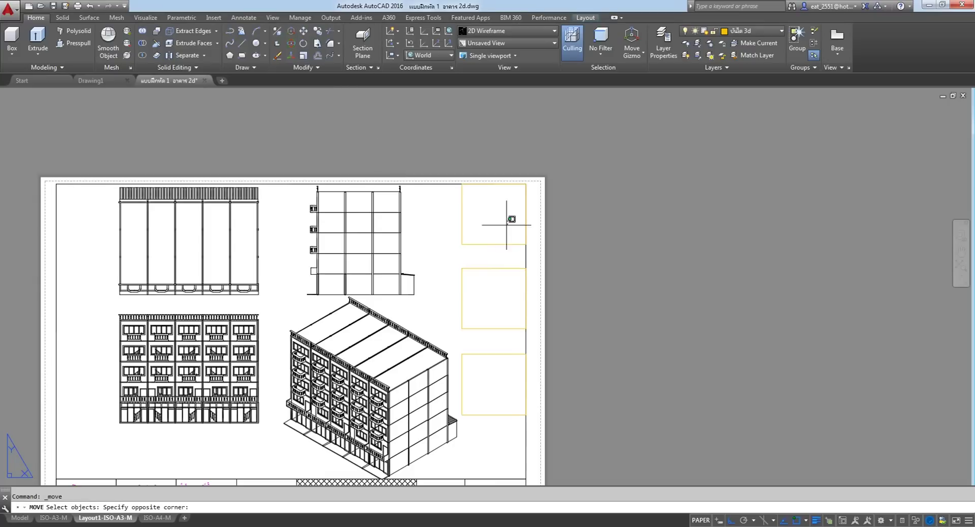
{"action": "left_click", "coordinate": [508, 220]}
{"action": "left_click", "coordinate": [465, 367]}
{"action": "key", "text": "Return"}
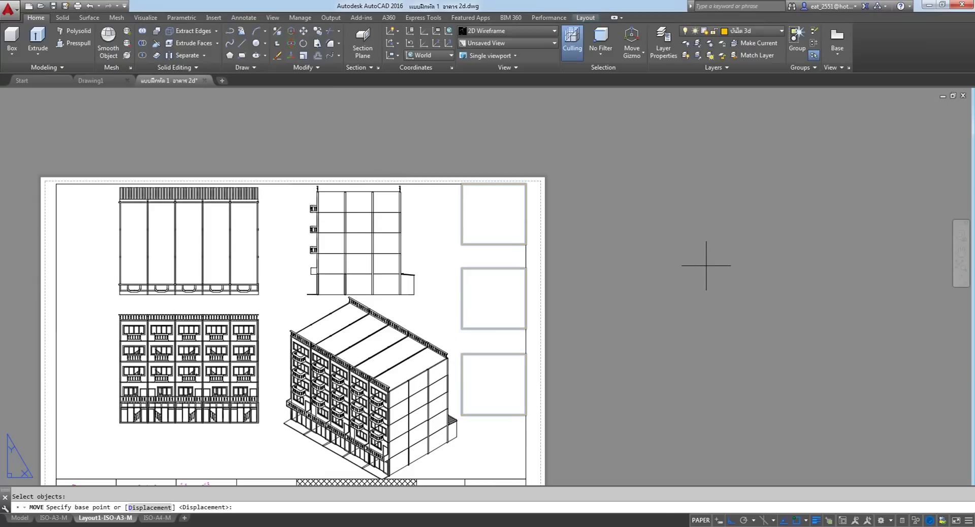
{"action": "left_click", "coordinate": [704, 265]}
{"action": "left_click", "coordinate": [703, 265]}
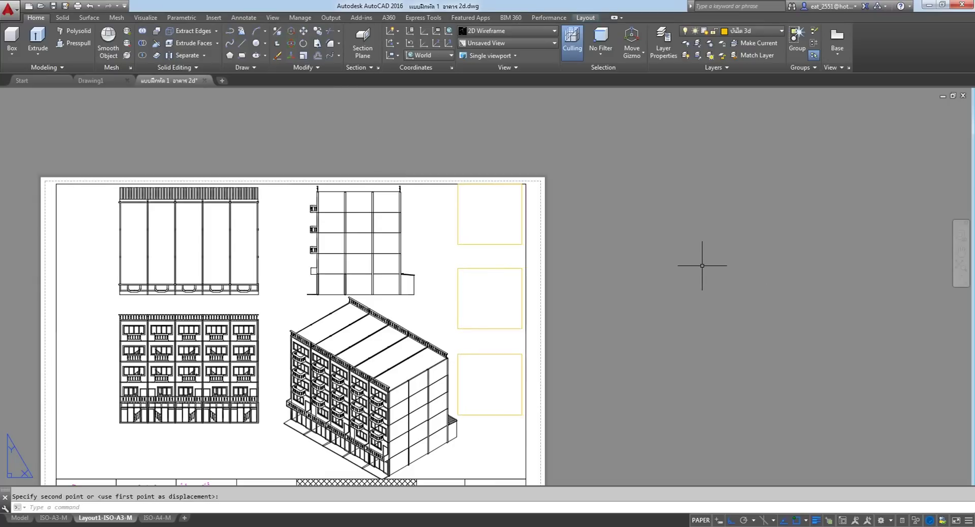
{"action": "left_click", "coordinate": [303, 31]}
{"action": "left_click", "coordinate": [527, 178]}
{"action": "left_click", "coordinate": [468, 356]}
{"action": "key", "text": "Return"}
{"action": "left_click", "coordinate": [717, 277]}
{"action": "left_click", "coordinate": [718, 280]}
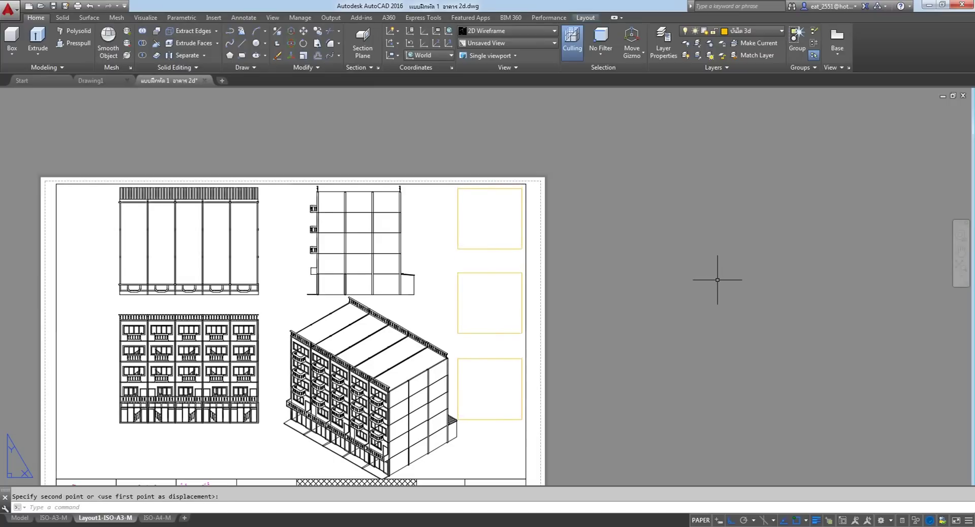
Select the top, middle and bottom frames together.
{"action": "left_click", "coordinate": [458, 235]}
{"action": "left_click", "coordinate": [458, 282]}
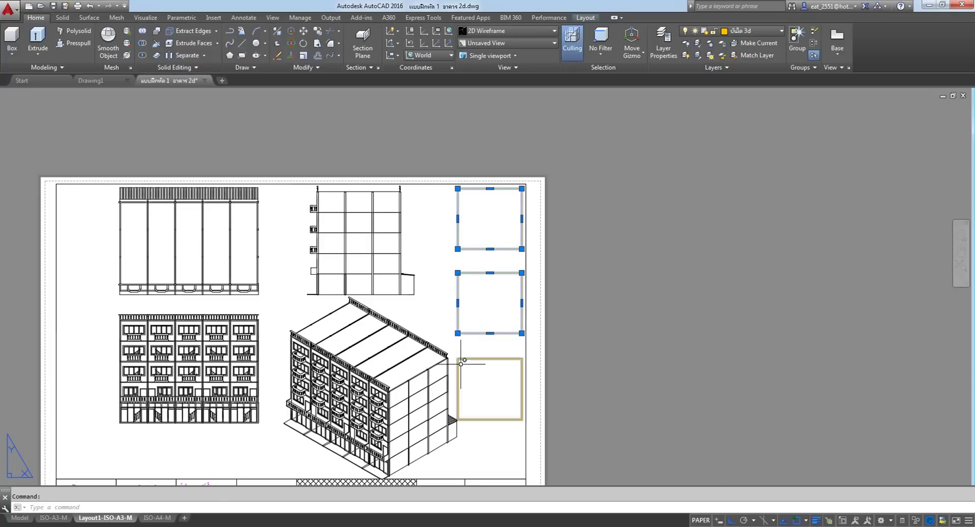
{"action": "left_click", "coordinate": [458, 363]}
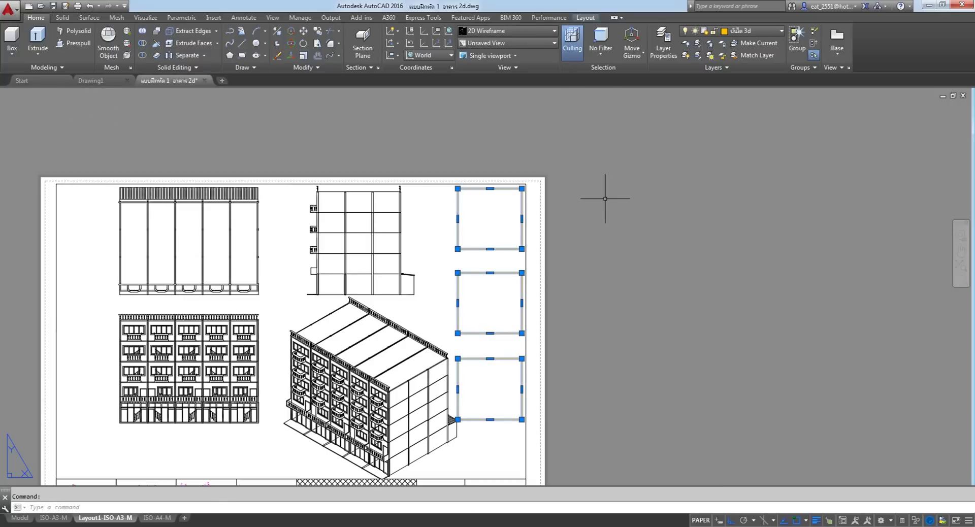
{"action": "key", "text": "Escape"}
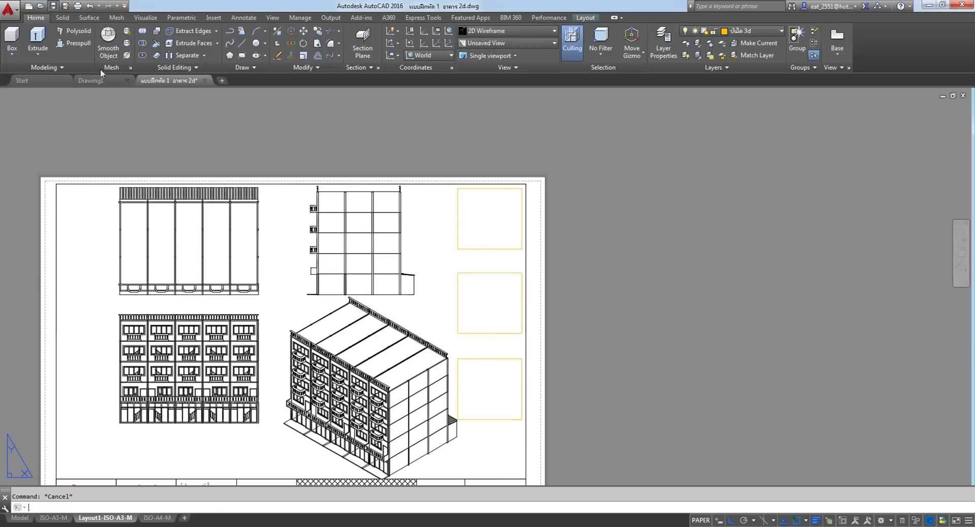
{"action": "left_click", "coordinate": [510, 248]}
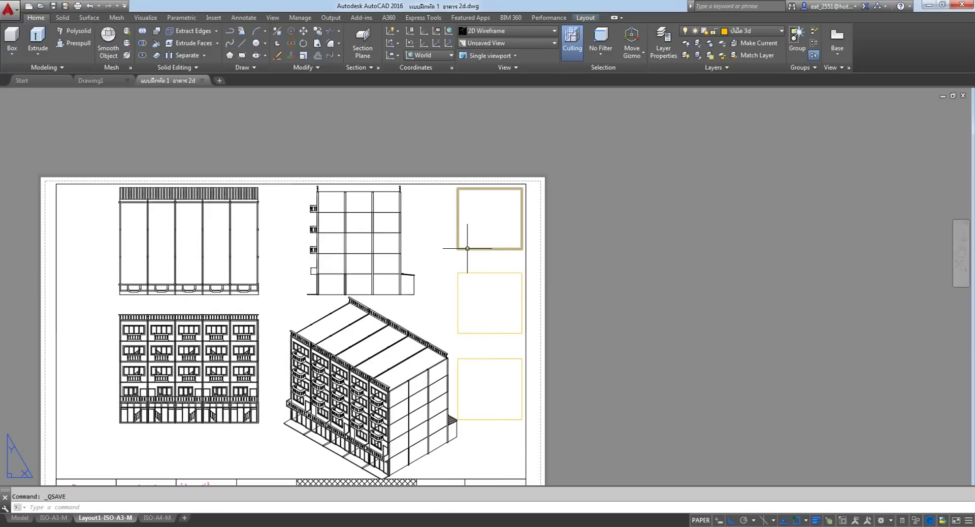
{"action": "left_click", "coordinate": [468, 273]}
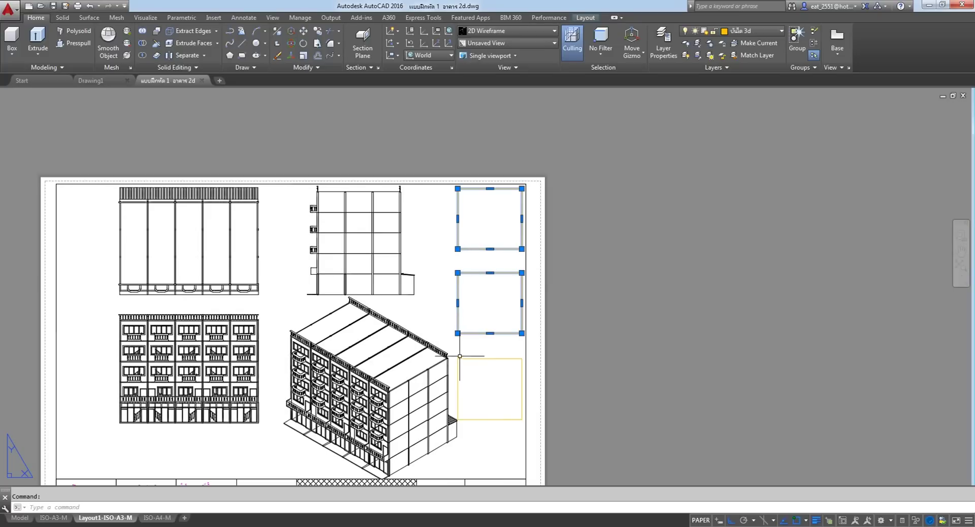
{"action": "left_click", "coordinate": [460, 359]}
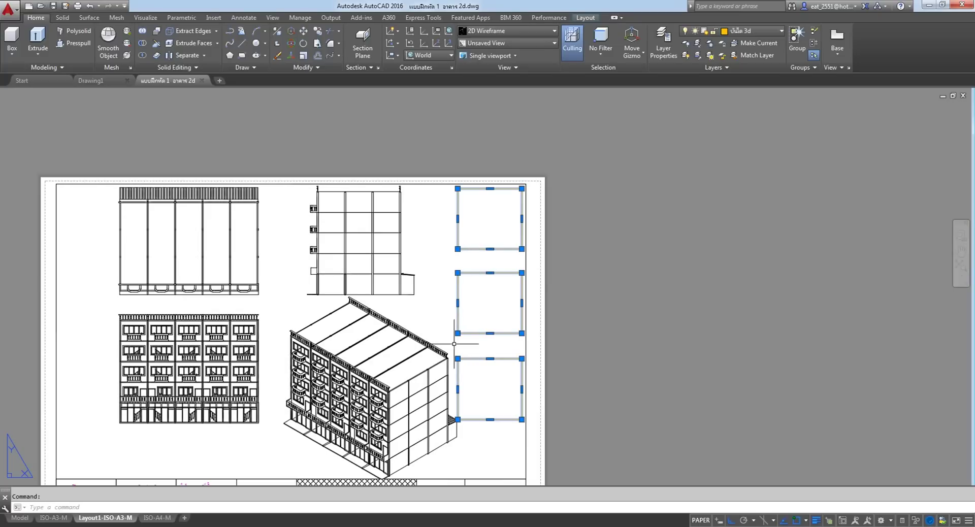
Set the three frames' Color to ByBlock in Properties, then close the palette.
{"action": "left_click", "coordinate": [272, 18]}
{"action": "left_click", "coordinate": [112, 47]}
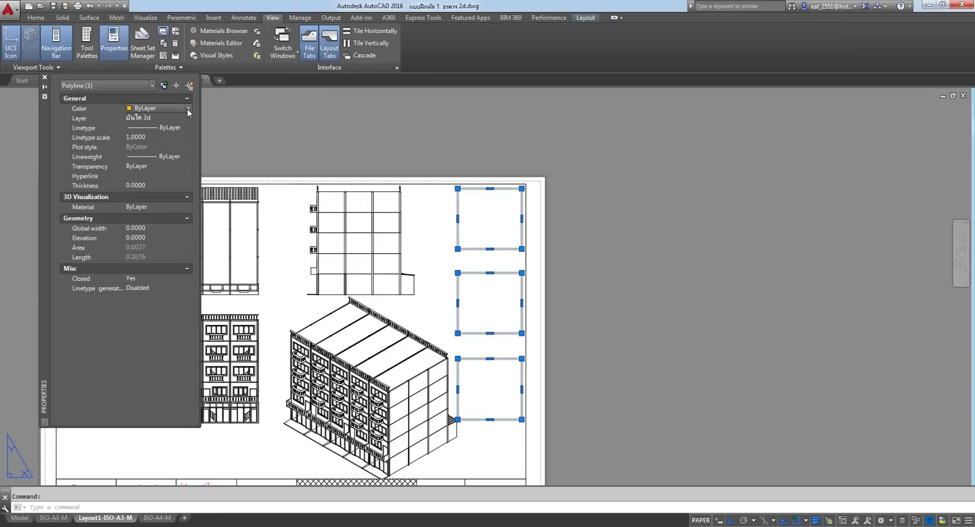
{"action": "left_click", "coordinate": [186, 109]}
{"action": "left_click", "coordinate": [161, 129]}
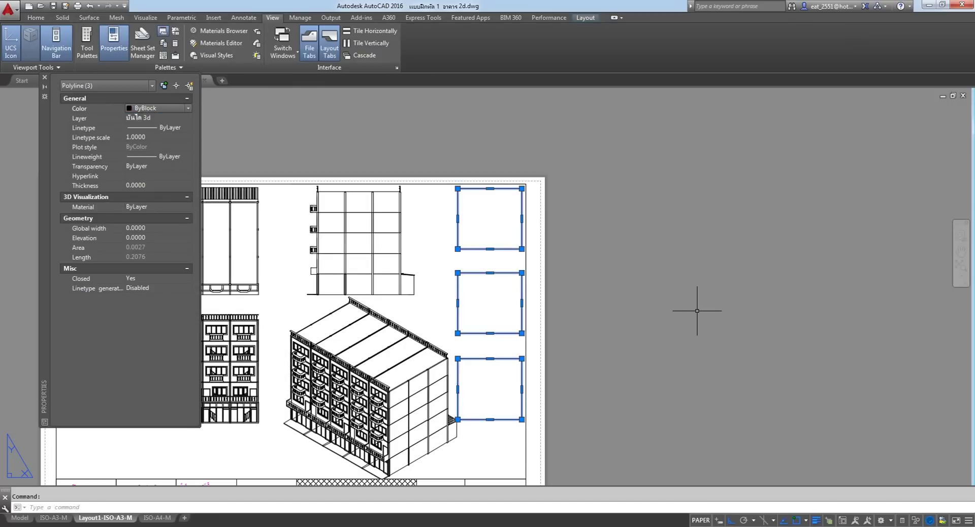
{"action": "key", "text": "Escape"}
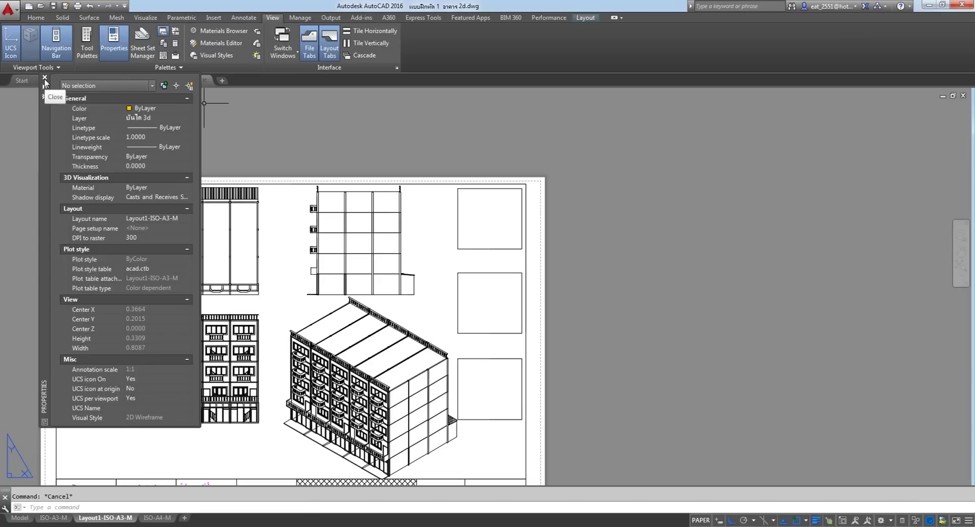
{"action": "left_click", "coordinate": [45, 78]}
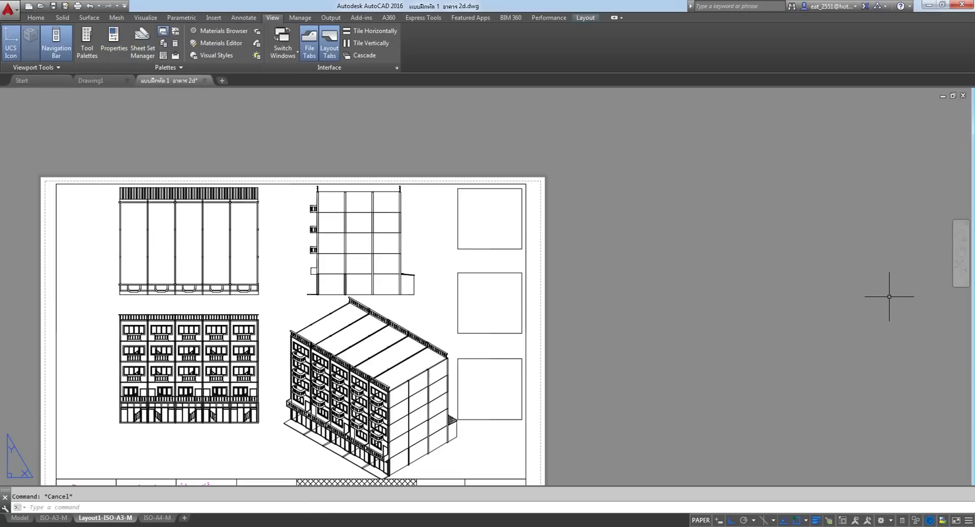
Convert the top-right frame into a viewport showing a zoomed isometric balcony close-up.
{"action": "left_click", "coordinate": [35, 19]}
{"action": "left_click", "coordinate": [588, 19]}
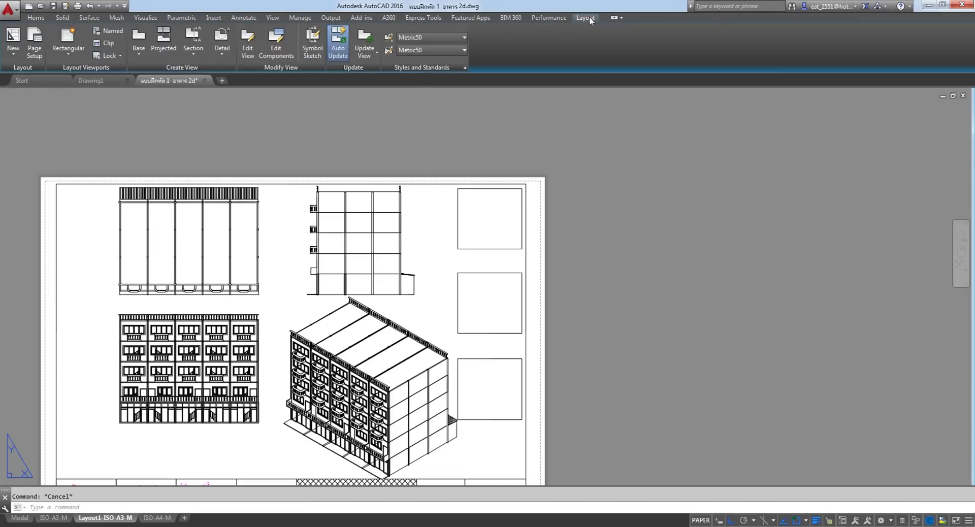
{"action": "left_click", "coordinate": [69, 53]}
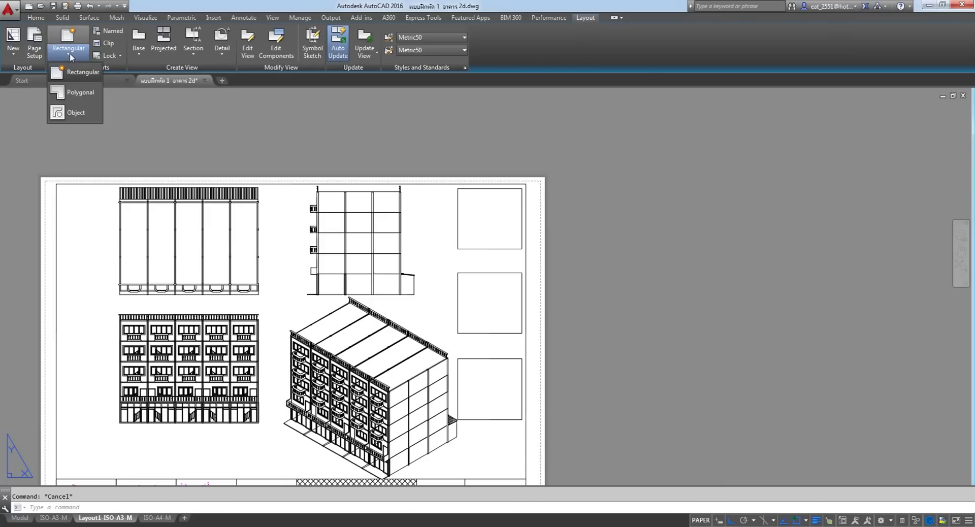
{"action": "left_click", "coordinate": [72, 116]}
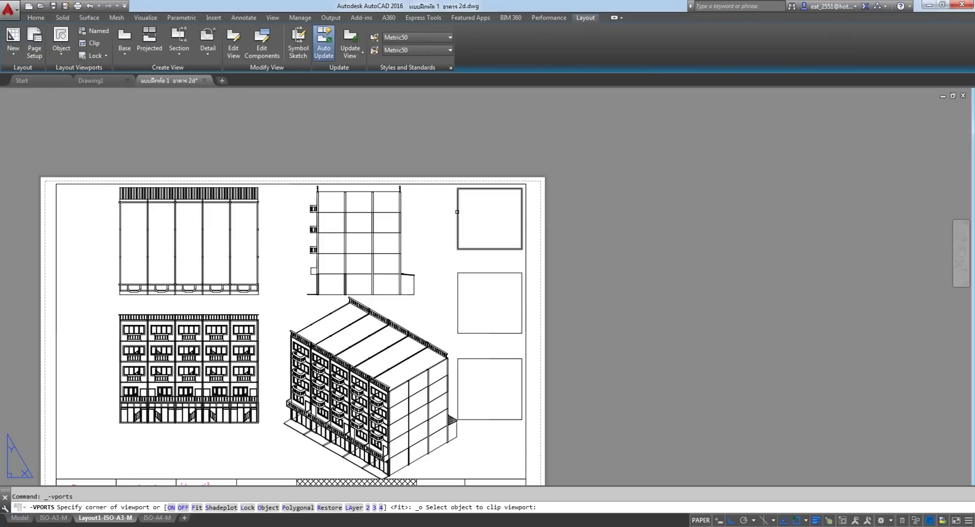
{"action": "left_click", "coordinate": [457, 212]}
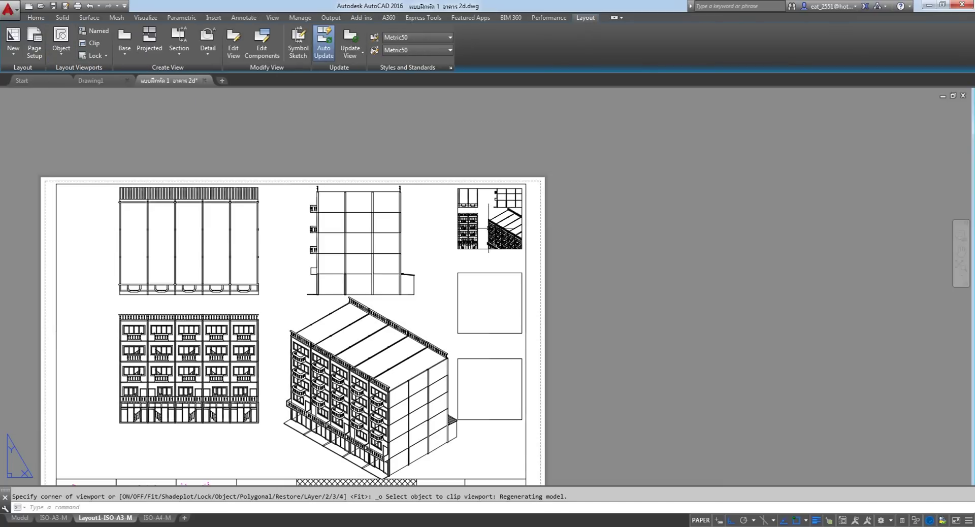
{"action": "double_click", "coordinate": [488, 227]}
{"action": "scroll", "coordinate": [488, 227], "scroll_direction": "up", "scroll_amount": 3}
{"action": "scroll", "coordinate": [489, 227], "scroll_direction": "up", "scroll_amount": 5}
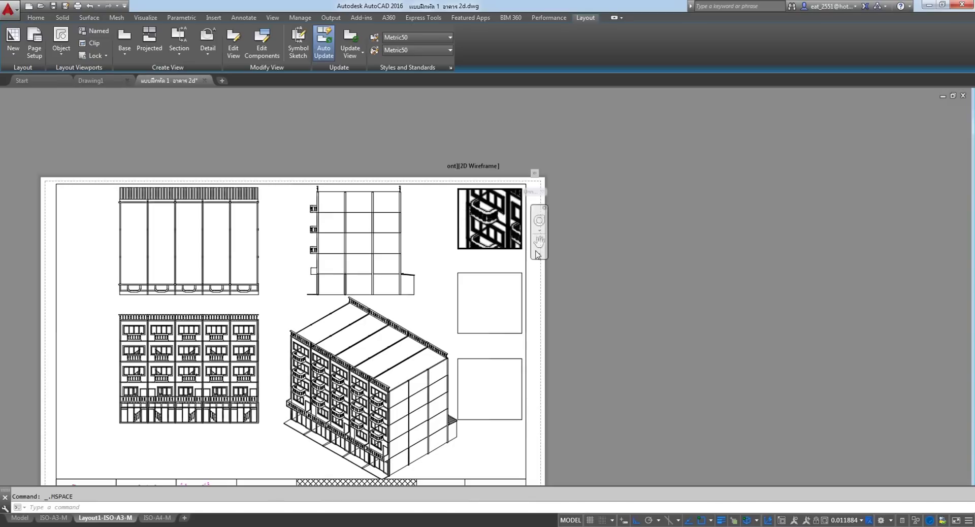
{"action": "scroll", "coordinate": [484, 222], "scroll_direction": "up", "scroll_amount": 1}
{"action": "scroll", "coordinate": [484, 222], "scroll_direction": "up", "scroll_amount": 1}
{"action": "middle_click_drag", "start_coordinate": [484, 221], "coordinate": [485, 222], "text": "shift"}
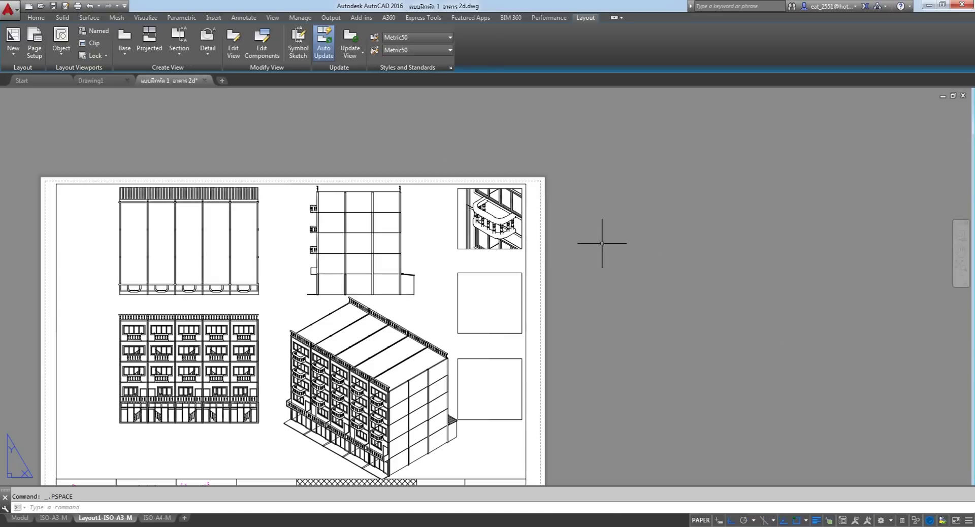
{"action": "double_click", "coordinate": [553, 269]}
Turn the middle-right rectangle into a viewport framing a close-up of the front balcony railing.
{"action": "left_click", "coordinate": [63, 53]}
{"action": "left_click", "coordinate": [474, 272]}
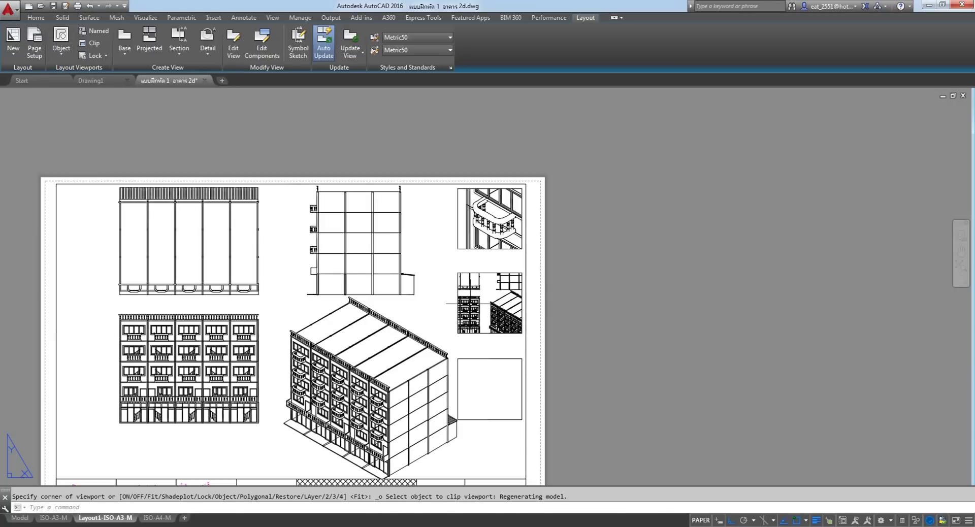
{"action": "double_click", "coordinate": [505, 303]}
{"action": "scroll", "coordinate": [505, 304], "scroll_direction": "up", "scroll_amount": 5}
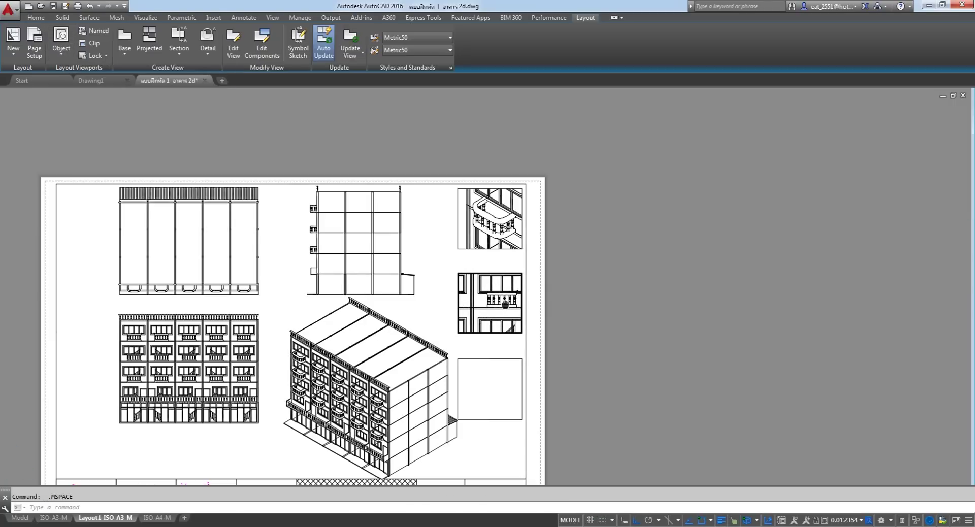
{"action": "scroll", "coordinate": [500, 303], "scroll_direction": "up", "scroll_amount": 2}
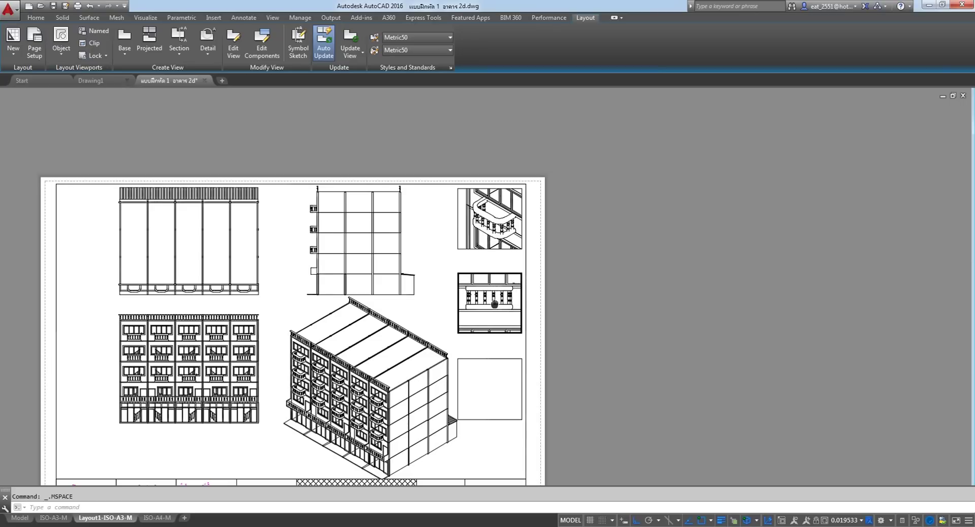
{"action": "middle_click_drag", "start_coordinate": [494, 304], "coordinate": [495, 307]}
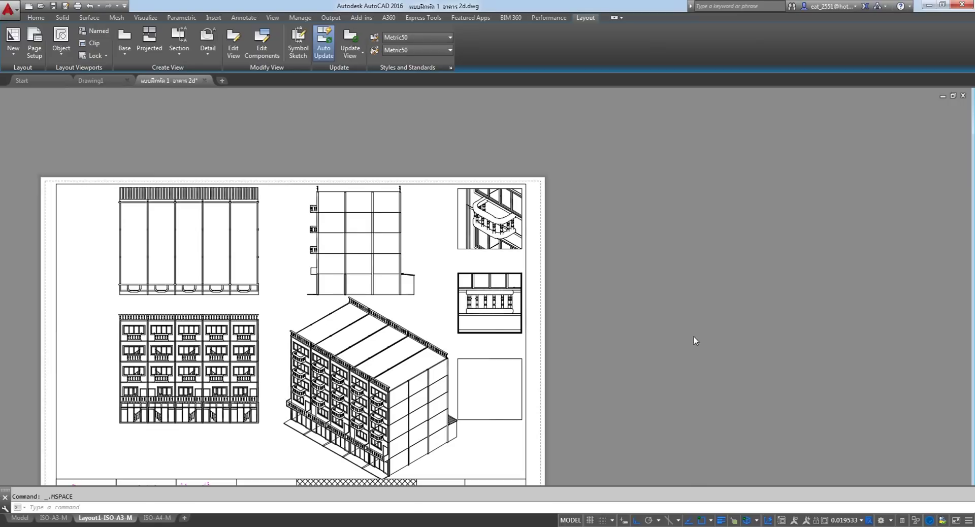
{"action": "double_click", "coordinate": [599, 306]}
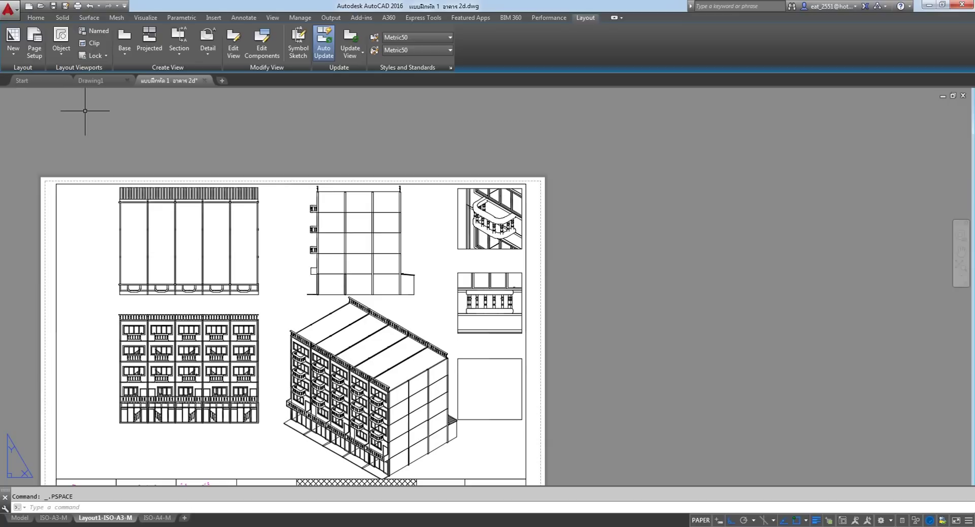
Convert the bottom-right rectangle into a viewport using the Object option.
{"action": "left_click", "coordinate": [61, 51]}
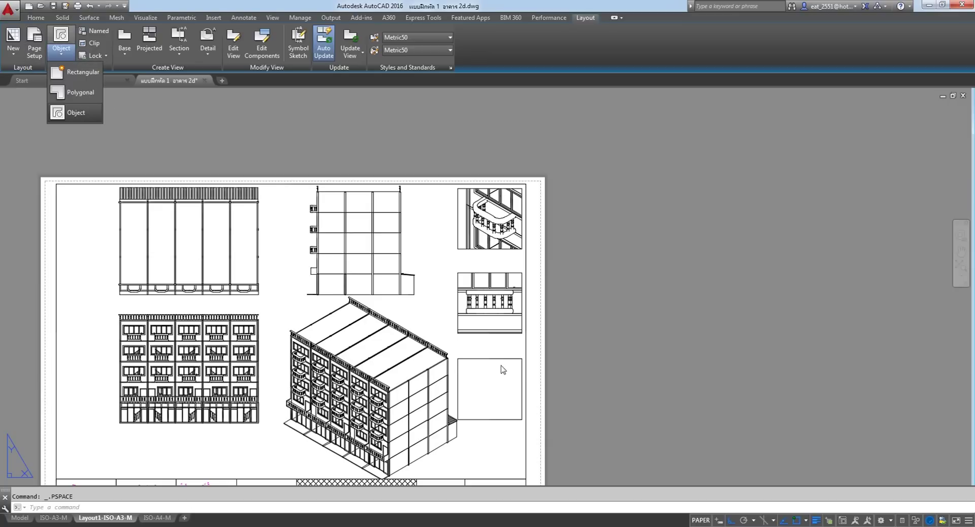
{"action": "left_click", "coordinate": [76, 113]}
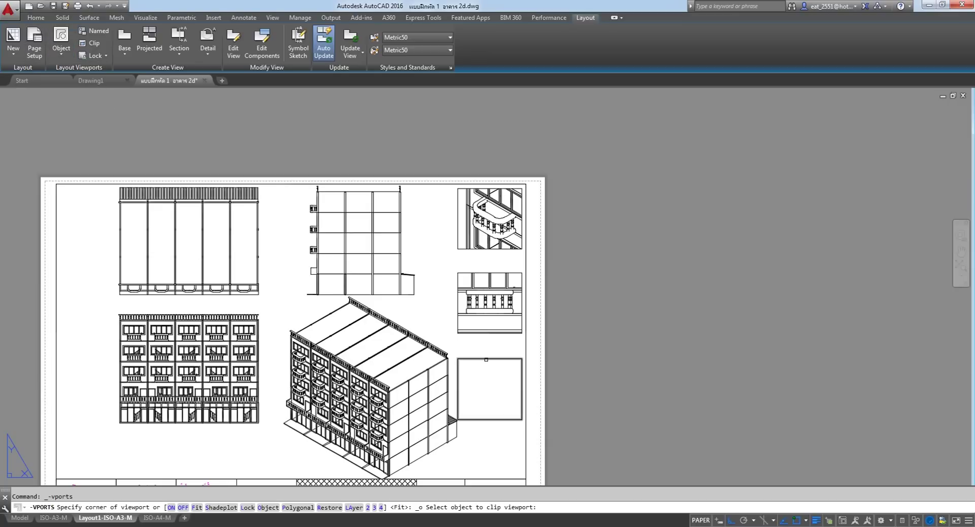
{"action": "left_click", "coordinate": [486, 359]}
{"action": "scroll", "coordinate": [481, 400], "scroll_direction": "up", "scroll_amount": 4}
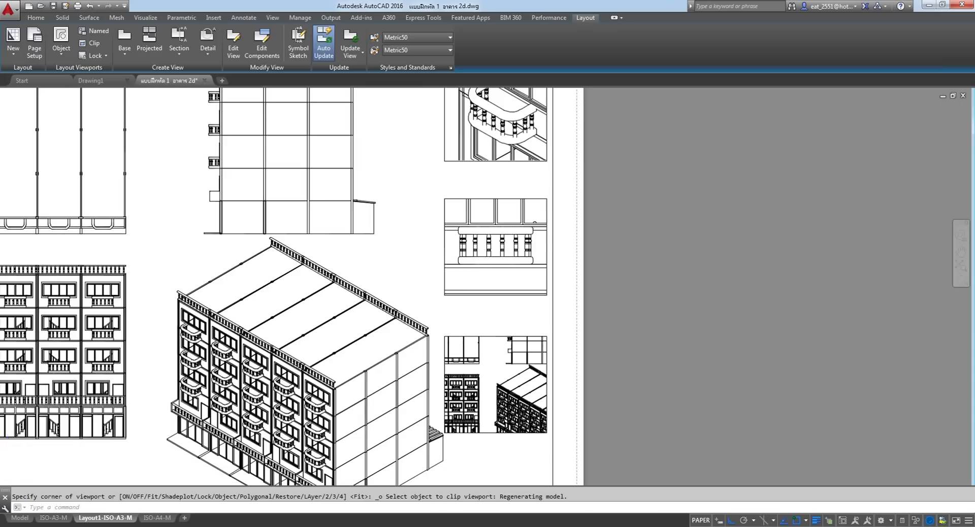
{"action": "scroll", "coordinate": [481, 400], "scroll_direction": "down", "scroll_amount": 5}
Zoom and pan inside it to frame a front close-up of the lower-storey entrance bay.
{"action": "double_click", "coordinate": [481, 400]}
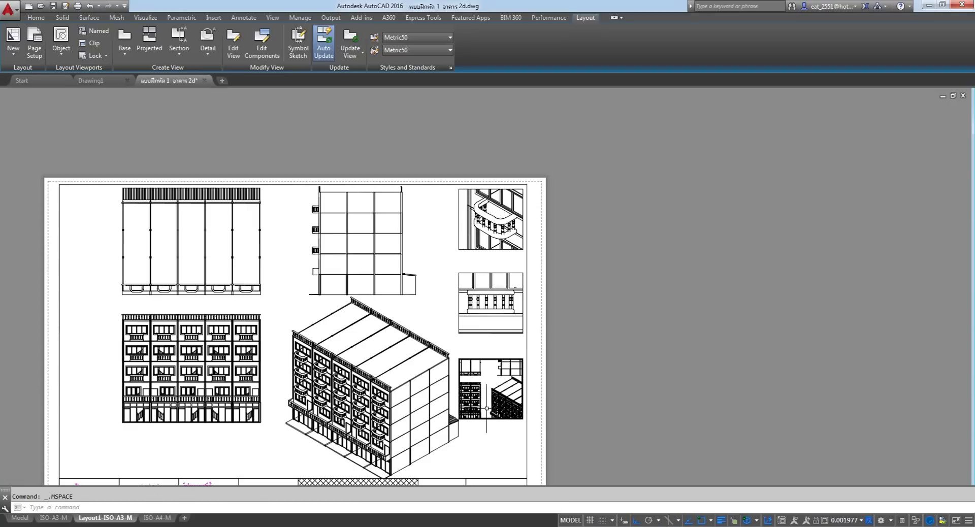
{"action": "scroll", "coordinate": [488, 391], "scroll_direction": "up", "scroll_amount": 5}
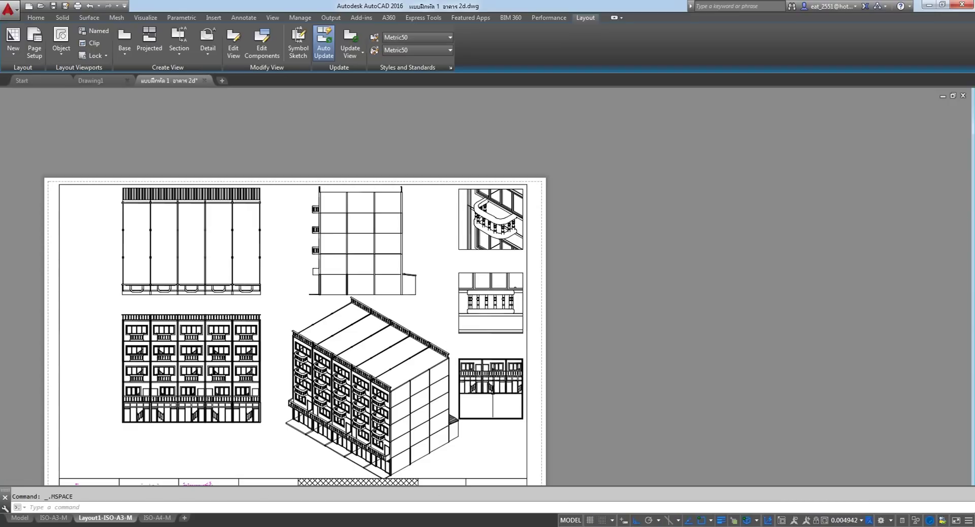
{"action": "scroll", "coordinate": [493, 388], "scroll_direction": "up", "scroll_amount": 2}
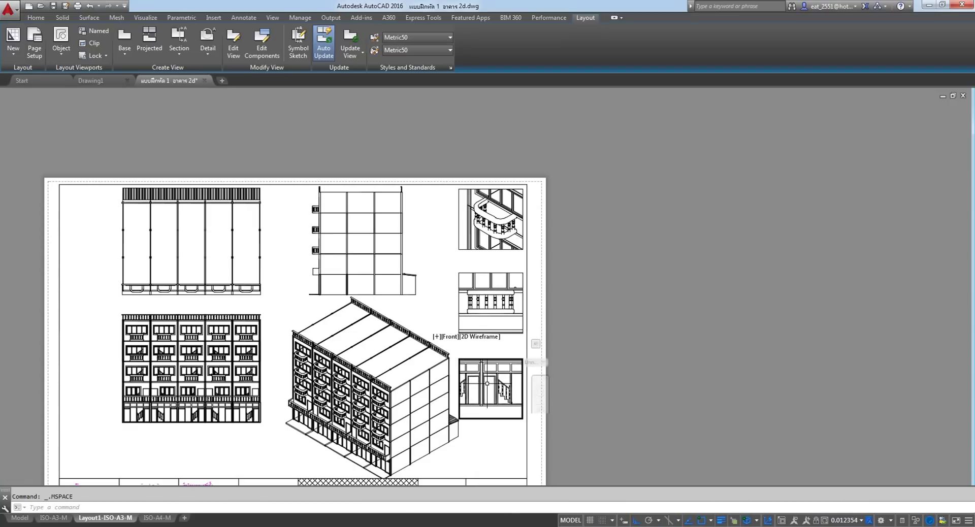
{"action": "middle_click_drag", "start_coordinate": [516, 385], "coordinate": [511, 381]}
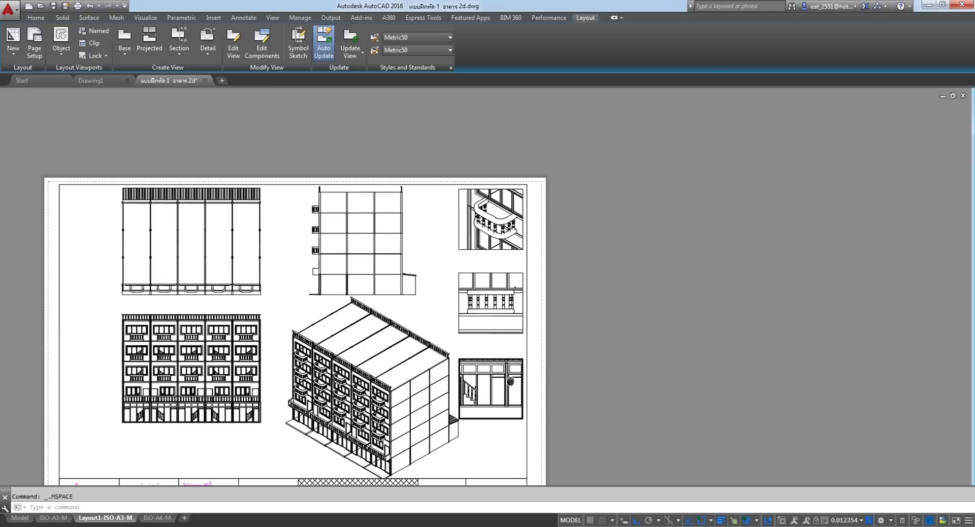
{"action": "scroll", "coordinate": [513, 385], "scroll_direction": "down", "scroll_amount": 4}
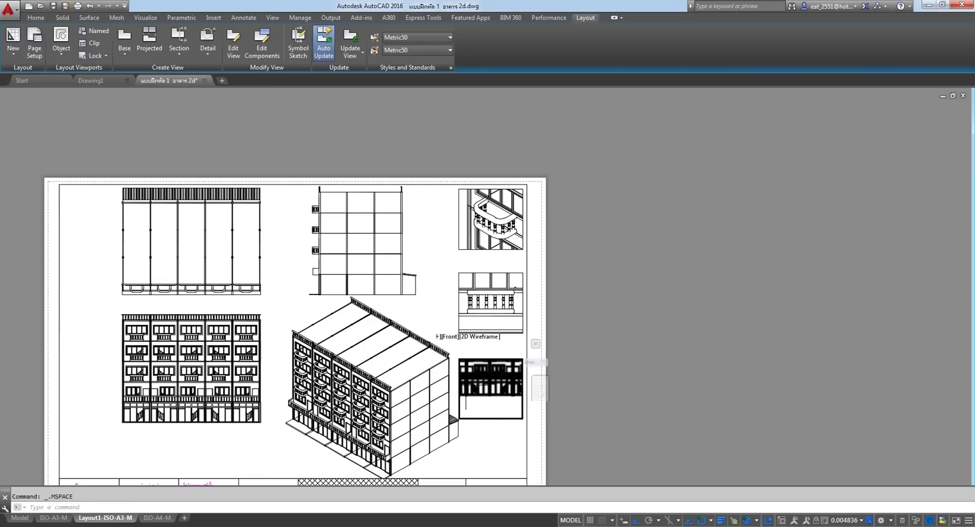
{"action": "scroll", "coordinate": [483, 399], "scroll_direction": "up", "scroll_amount": 4}
{"action": "middle_click_drag", "start_coordinate": [483, 399], "coordinate": [492, 392]}
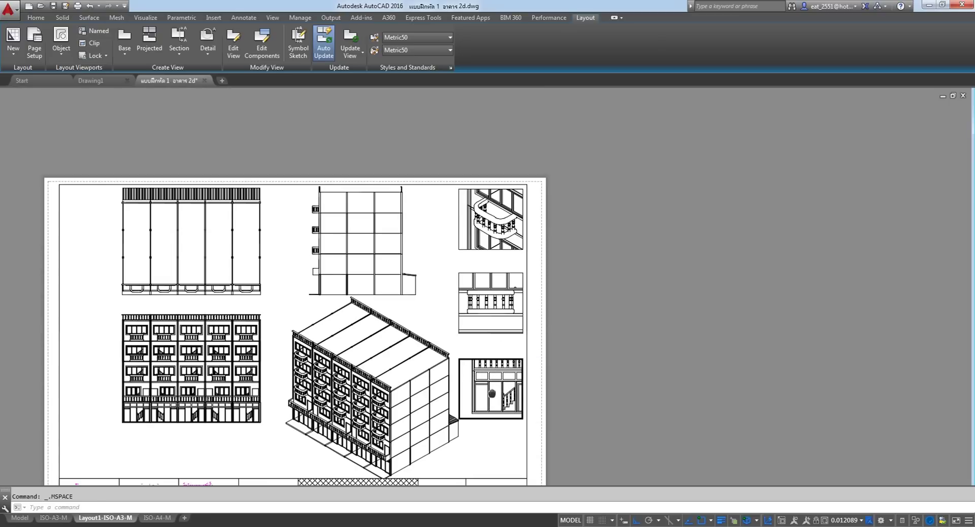
{"action": "scroll", "coordinate": [493, 392], "scroll_direction": "down", "scroll_amount": 1}
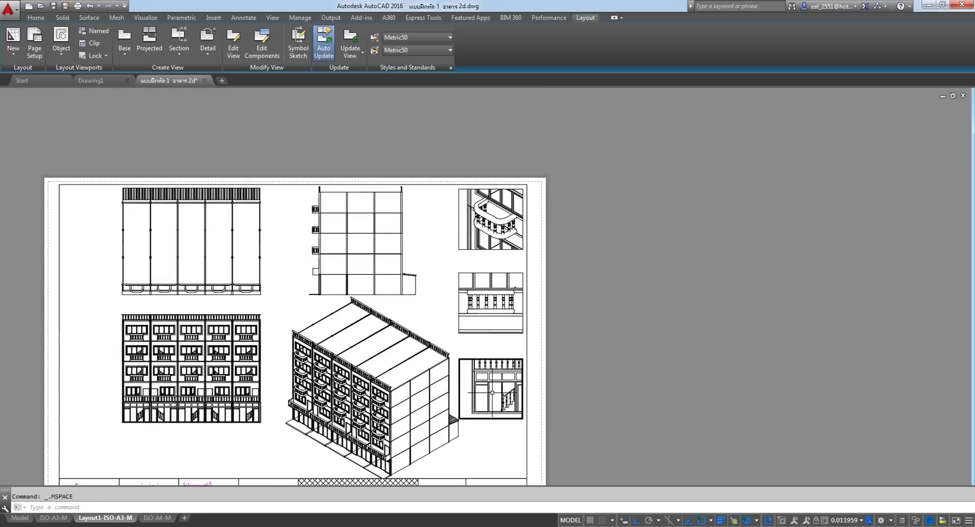
{"action": "middle_click_drag", "start_coordinate": [492, 393], "coordinate": [487, 392]}
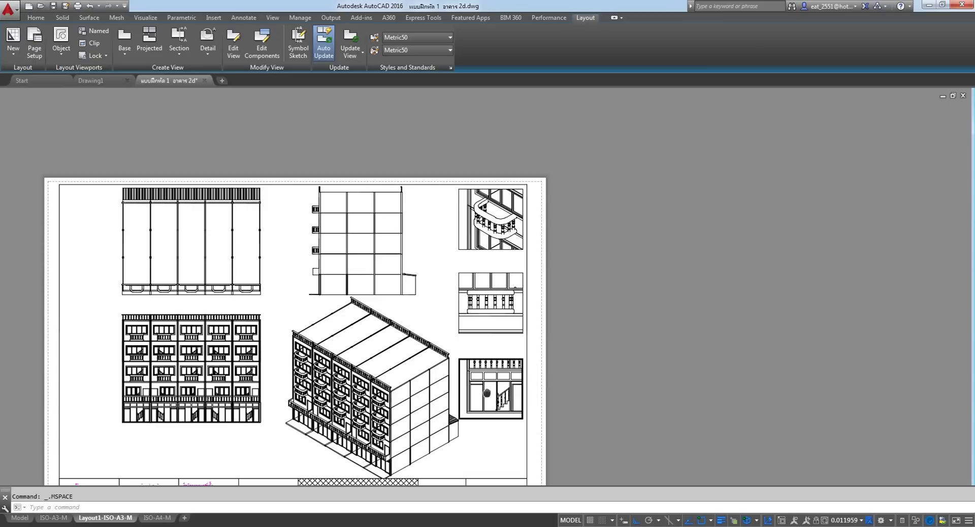
{"action": "scroll", "coordinate": [486, 392], "scroll_direction": "down", "scroll_amount": 2}
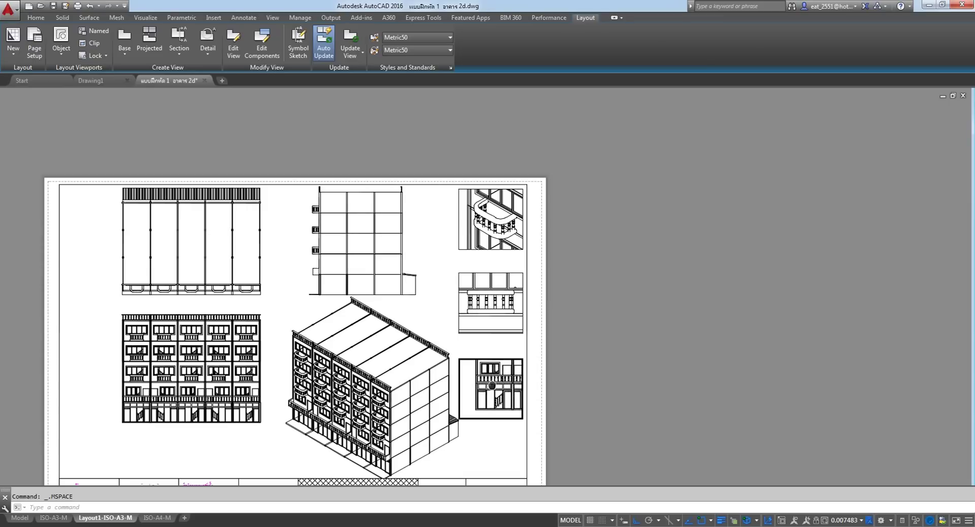
{"action": "middle_click_drag", "start_coordinate": [492, 385], "coordinate": [492, 388]}
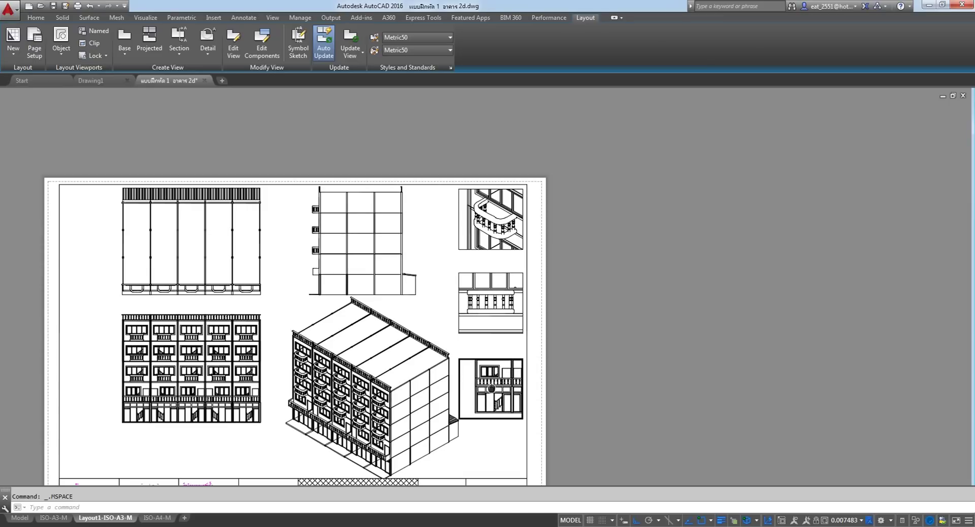
{"action": "left_click", "coordinate": [544, 370]}
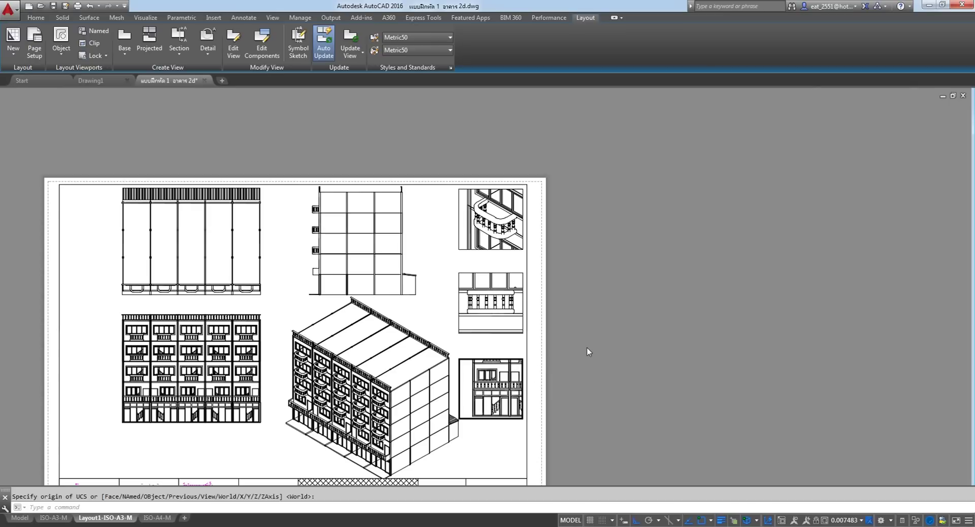
Save the drawing from the Quick Access Toolbar.
{"action": "left_click", "coordinate": [41, 16]}
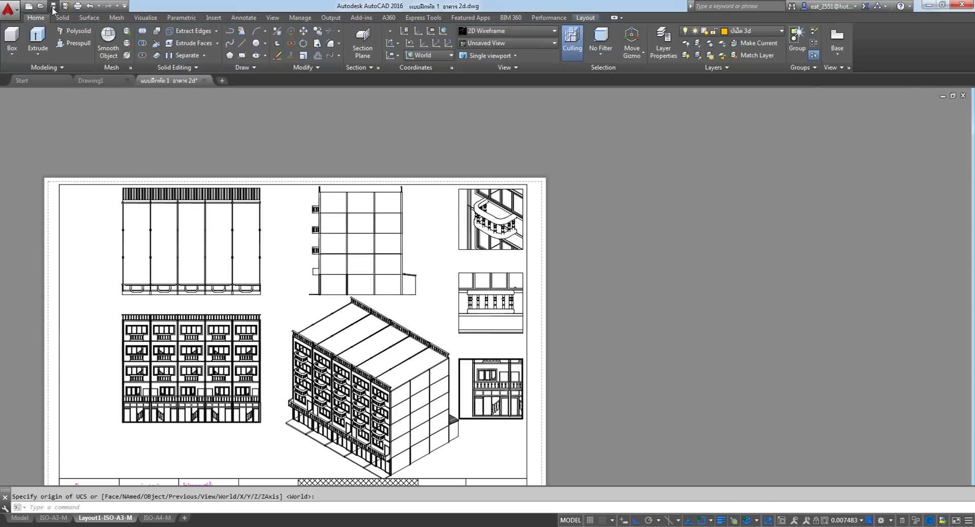
{"action": "left_click", "coordinate": [54, 9]}
{"action": "right_click", "coordinate": [634, 248]}
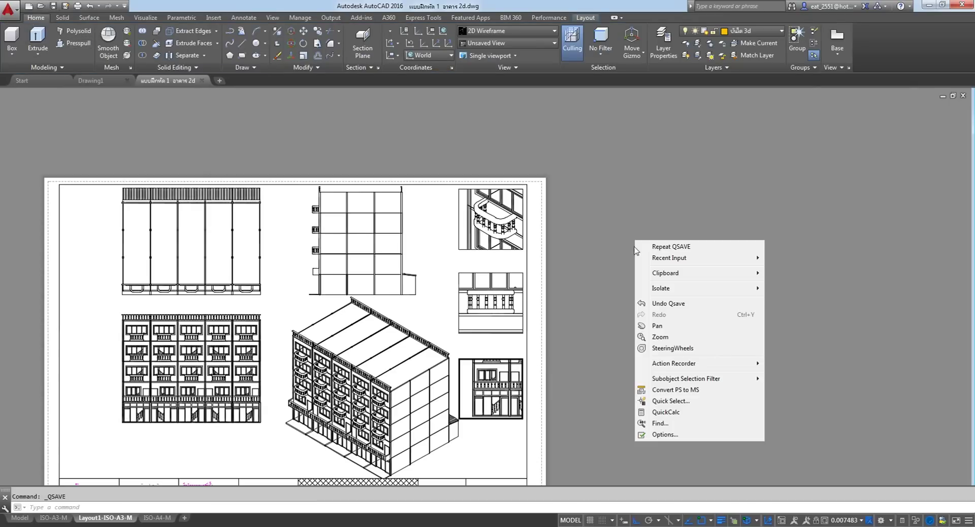
{"action": "left_click", "coordinate": [570, 273]}
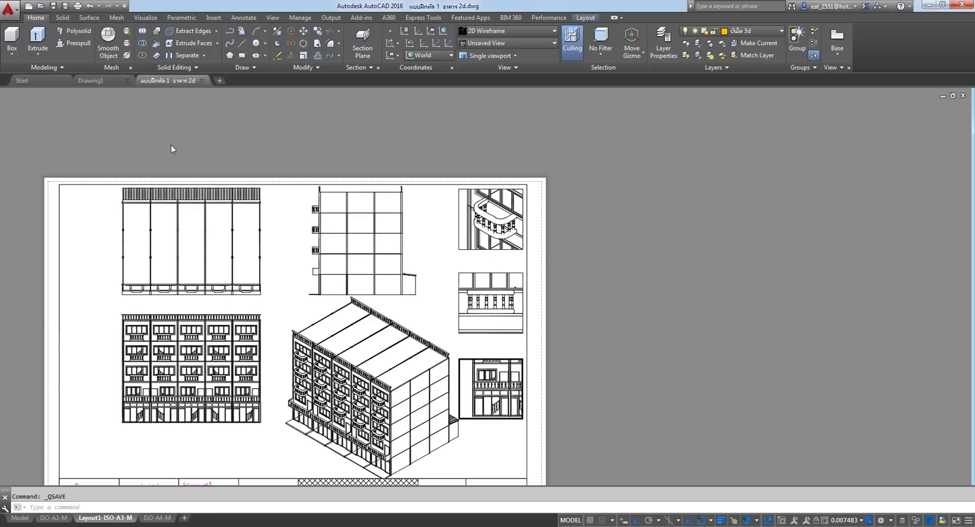
Return to paper space and view the whole A3 sheet with its title block.
{"action": "double_click", "coordinate": [157, 251]}
{"action": "double_click", "coordinate": [362, 151]}
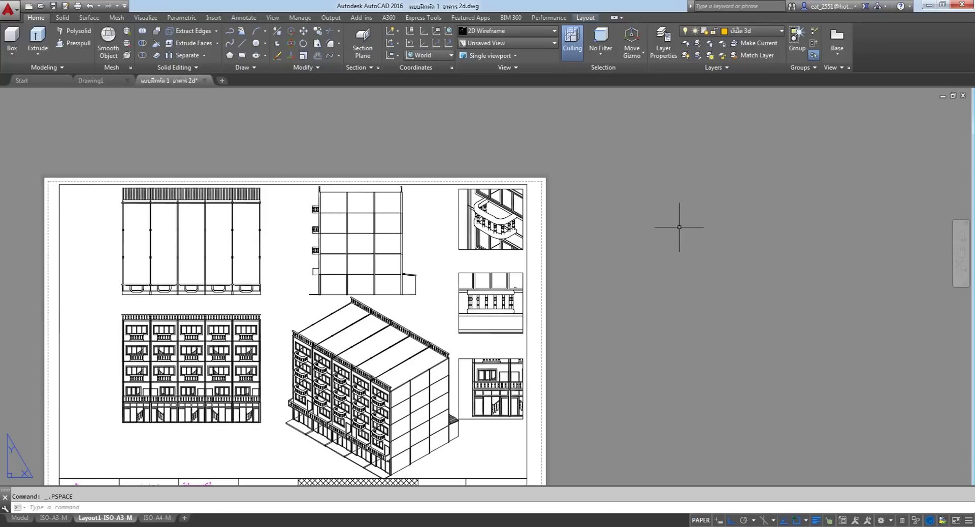
{"action": "scroll", "coordinate": [650, 228], "scroll_direction": "down", "scroll_amount": 4}
{"action": "scroll", "coordinate": [604, 220], "scroll_direction": "up", "scroll_amount": 4}
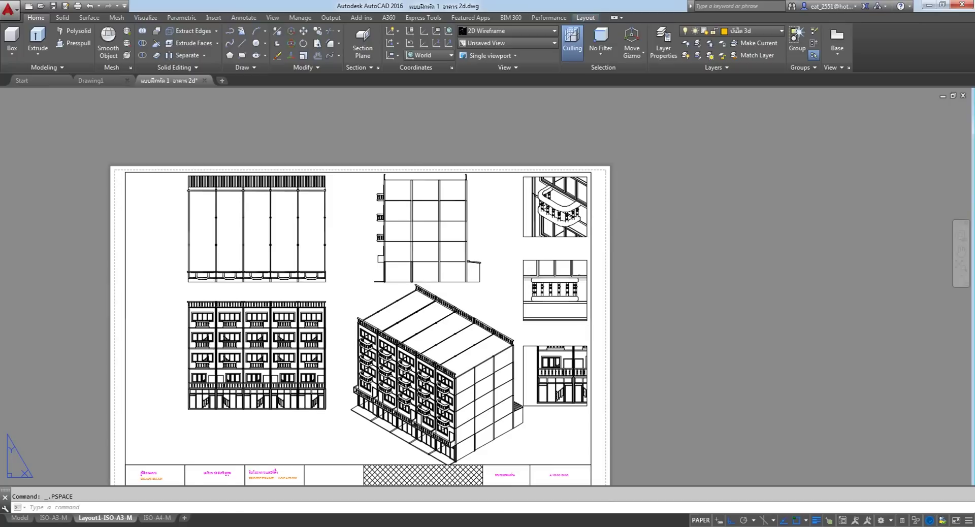
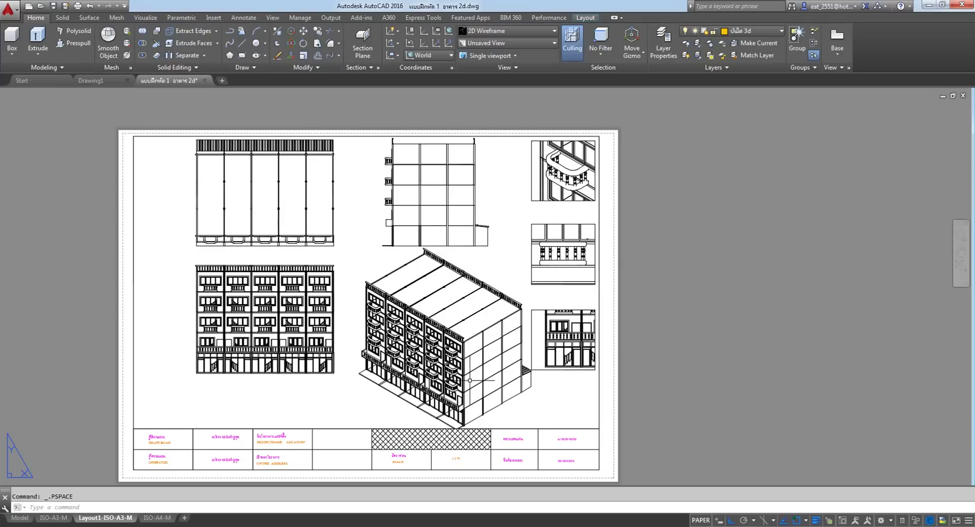
Zoom around the Layout1 sheet, then switch to model space to show the shophouse elevations.
{"action": "scroll", "coordinate": [259, 236], "scroll_direction": "up", "scroll_amount": 1}
{"action": "scroll", "coordinate": [261, 224], "scroll_direction": "up", "scroll_amount": 5}
{"action": "scroll", "coordinate": [261, 225], "scroll_direction": "down", "scroll_amount": 5}
{"action": "scroll", "coordinate": [269, 265], "scroll_direction": "up", "scroll_amount": 3}
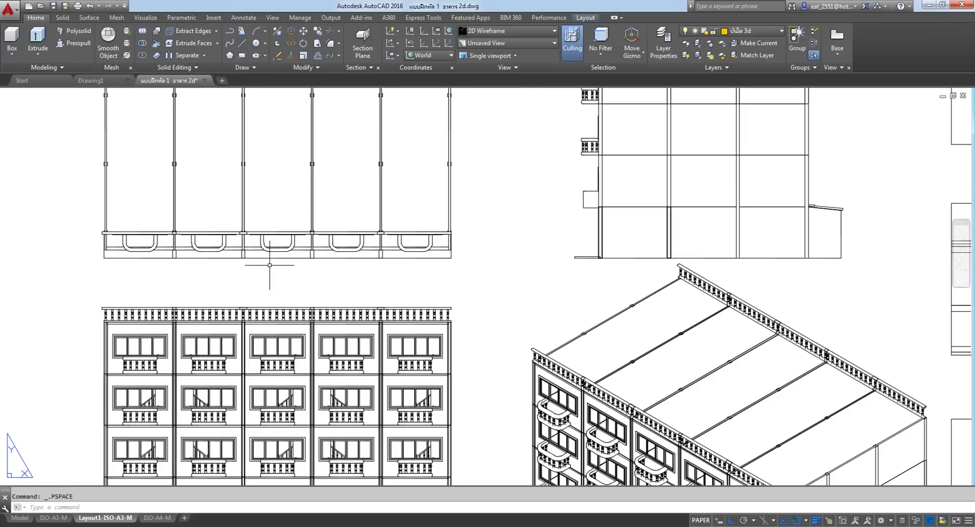
{"action": "scroll", "coordinate": [267, 238], "scroll_direction": "up", "scroll_amount": 6}
{"action": "scroll", "coordinate": [268, 235], "scroll_direction": "down", "scroll_amount": 8}
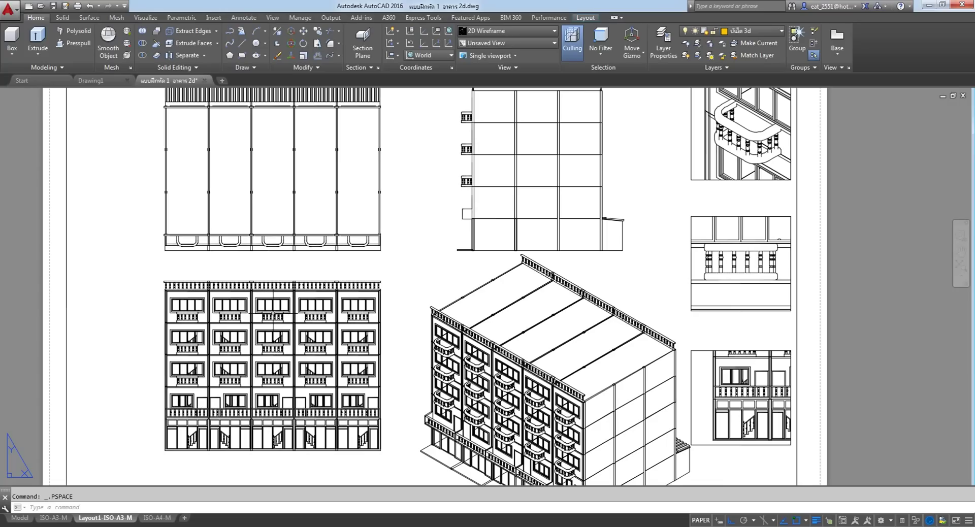
{"action": "scroll", "coordinate": [287, 345], "scroll_direction": "down", "scroll_amount": 2}
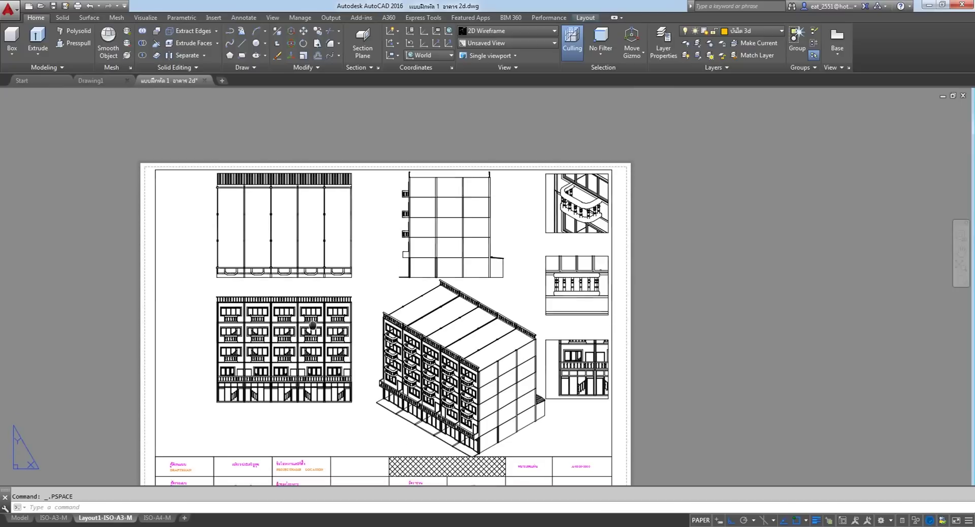
{"action": "scroll", "coordinate": [283, 335], "scroll_direction": "down", "scroll_amount": 1}
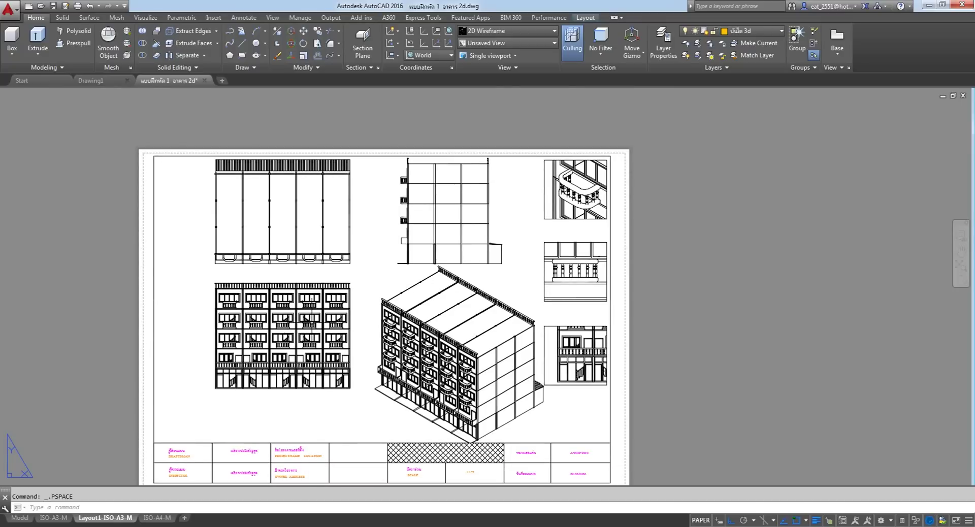
{"action": "left_click", "coordinate": [23, 518]}
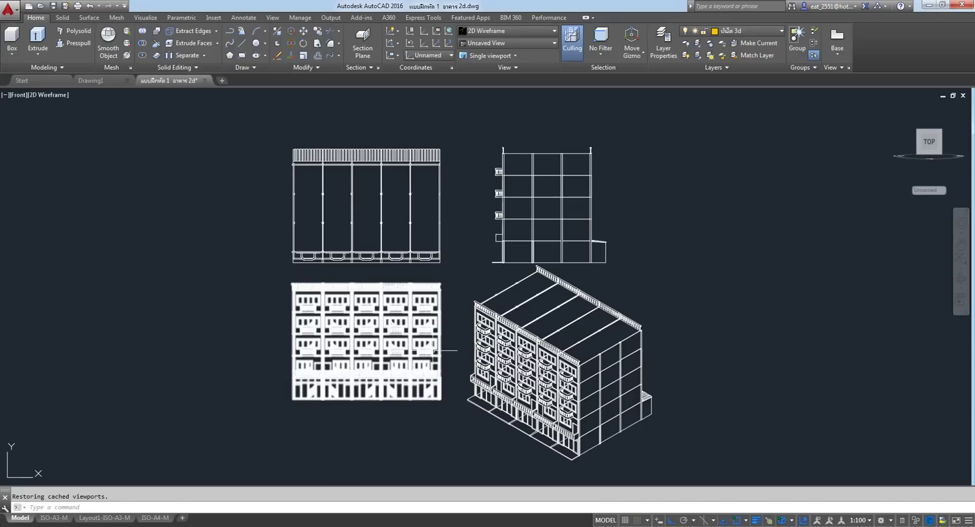
Pan to the top view and try a Single Line text, then cancel it.
{"action": "mouse_move", "coordinate": [550, 367]}
{"action": "middle_mouse_down"}
{"action": "mouse_move", "coordinate": [531, 337]}
{"action": "mouse_move", "coordinate": [536, 351]}
{"action": "middle_mouse_up"}
{"action": "scroll", "coordinate": [532, 337], "scroll_direction": "up", "scroll_amount": 2}
{"action": "scroll", "coordinate": [531, 336], "scroll_direction": "down", "scroll_amount": 2}
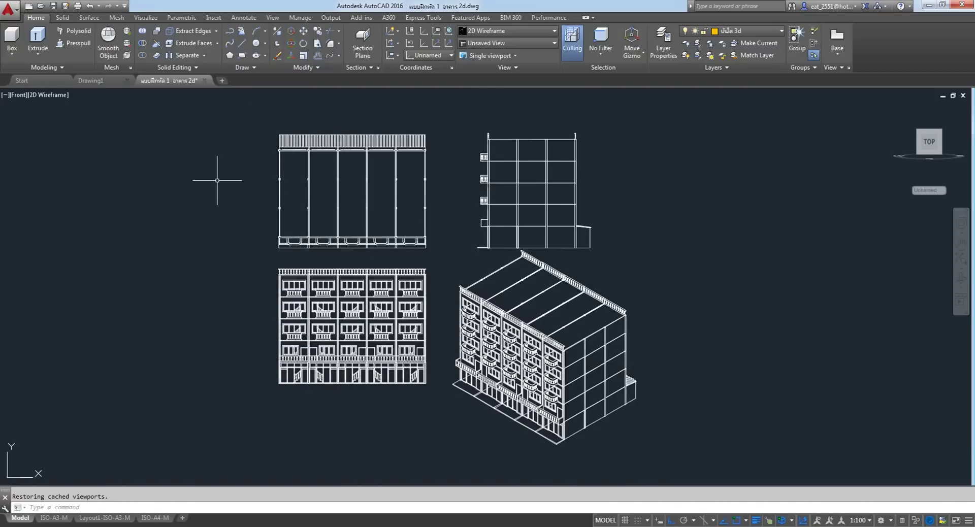
{"action": "left_click", "coordinate": [244, 17]}
{"action": "left_click", "coordinate": [23, 54]}
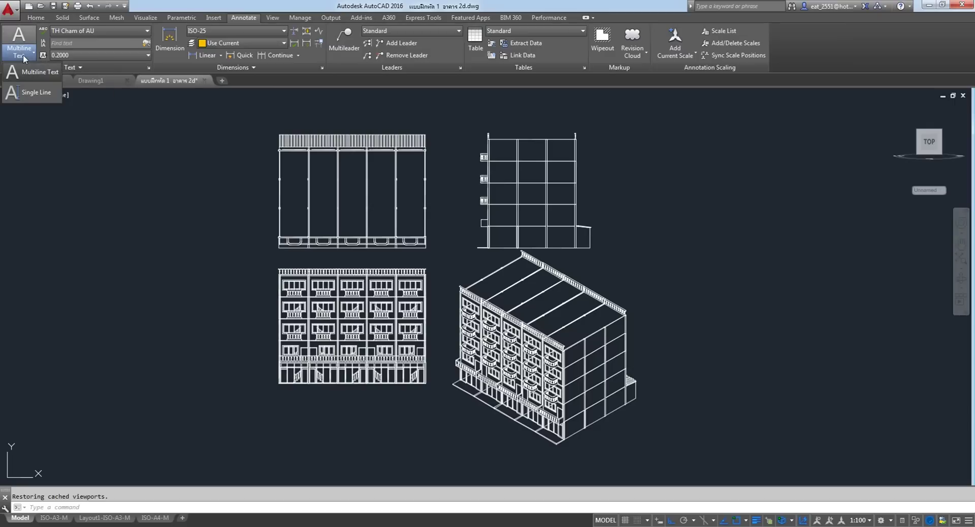
{"action": "left_click", "coordinate": [30, 96]}
{"action": "middle_click_drag", "start_coordinate": [343, 116], "coordinate": [341, 207]}
{"action": "scroll", "coordinate": [340, 207], "scroll_direction": "up", "scroll_amount": 2}
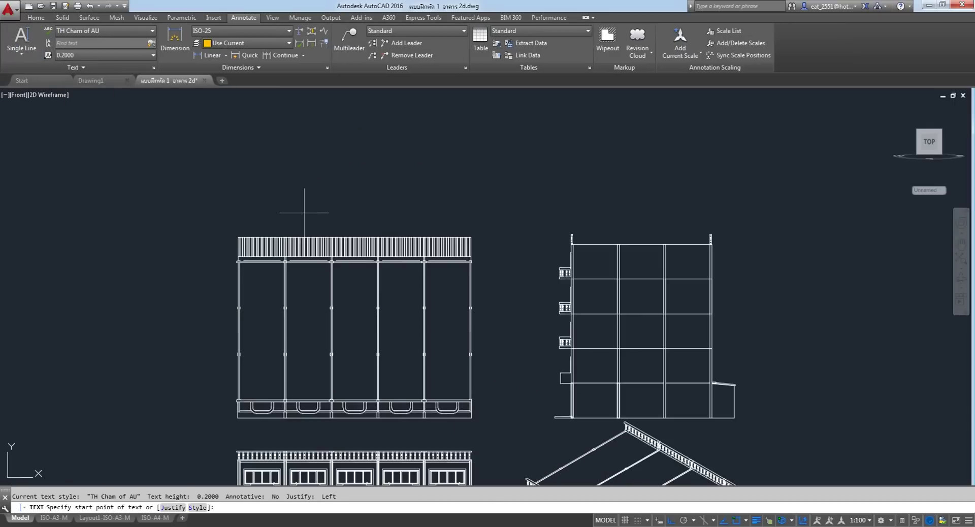
{"action": "key", "text": "Escape"}
Check the layer list without changes and restart Single Line text above the top view.
{"action": "left_click", "coordinate": [36, 17]}
{"action": "left_click", "coordinate": [781, 31]}
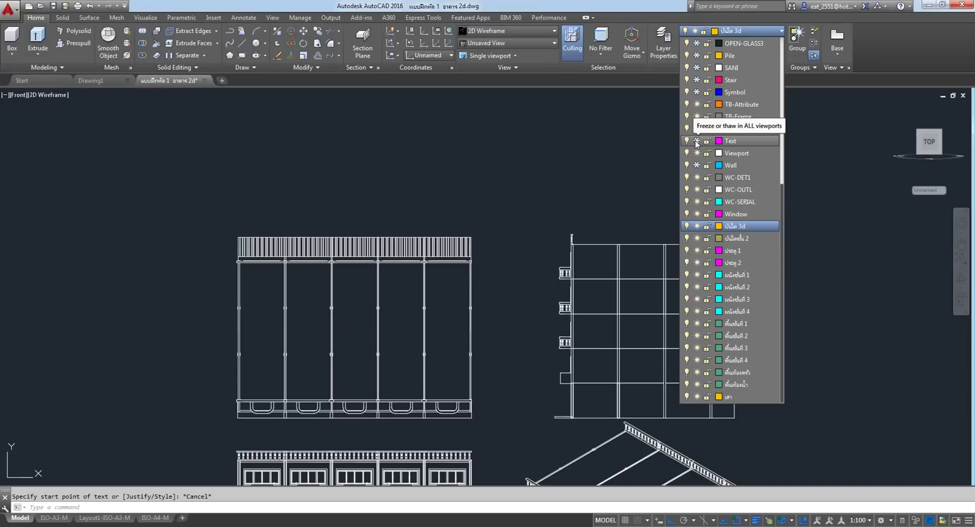
{"action": "left_click", "coordinate": [454, 186]}
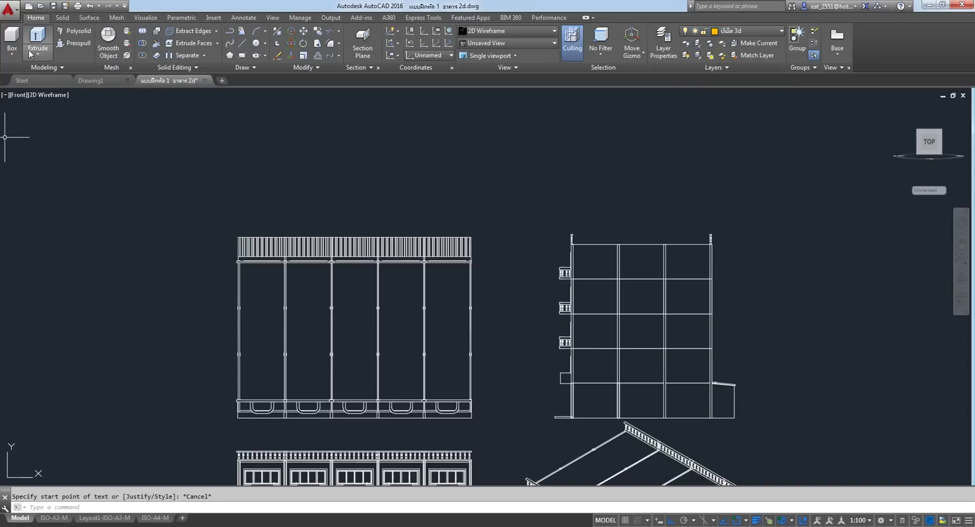
{"action": "left_click", "coordinate": [249, 19]}
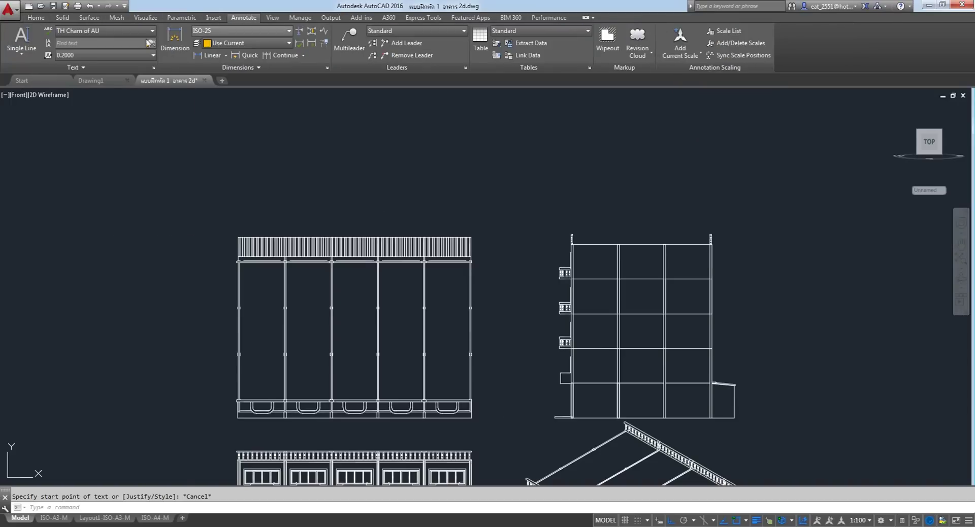
{"action": "left_click", "coordinate": [21, 53]}
{"action": "left_click", "coordinate": [32, 94]}
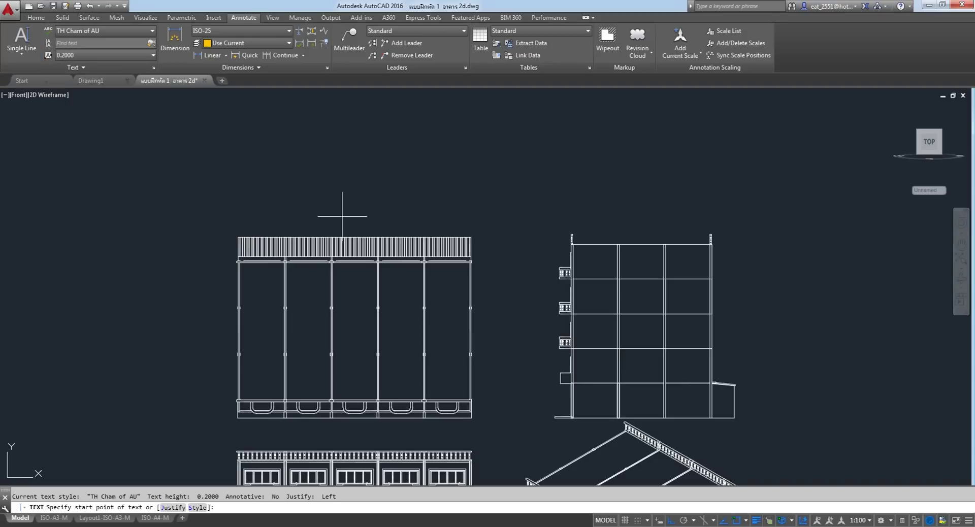
Place a 0.2-high label reading 'TOP VIWE' above the top view.
{"action": "left_click", "coordinate": [300, 210]}
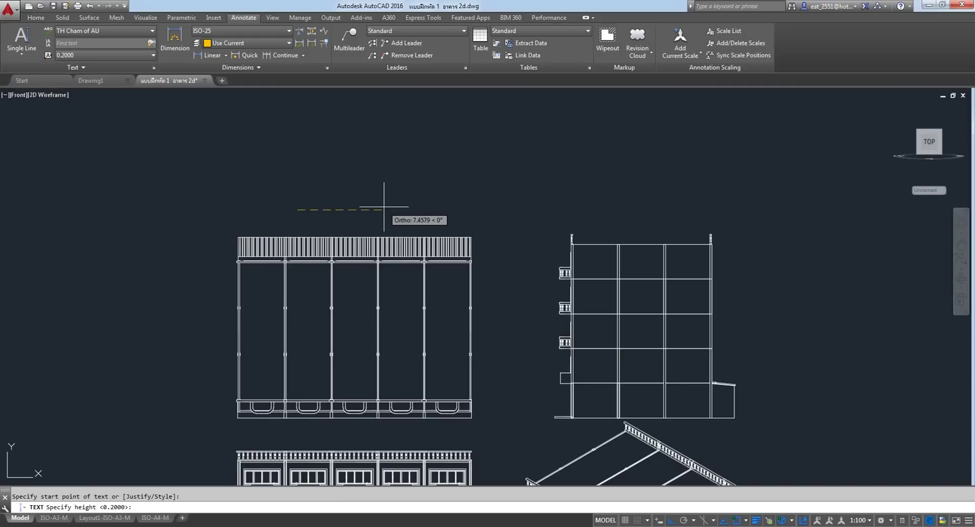
{"action": "type", "text": ".2"}
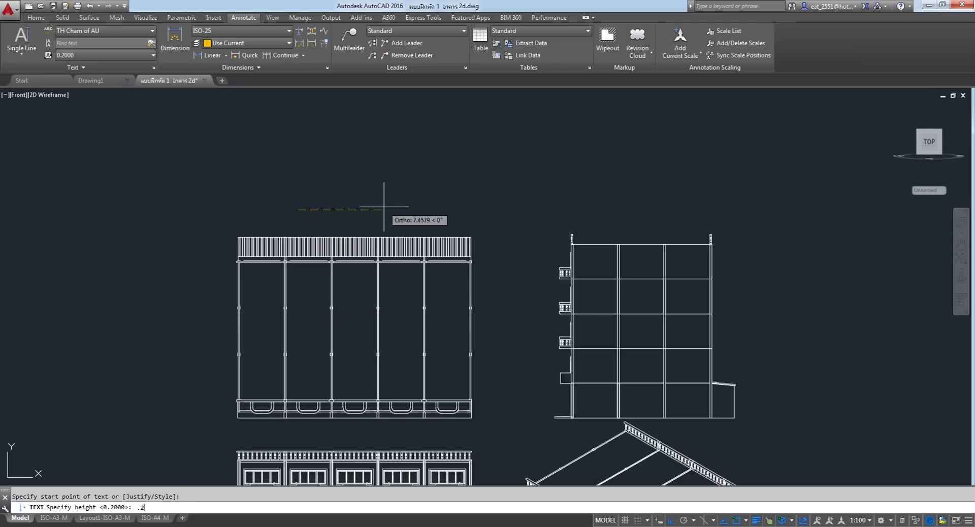
{"action": "key", "text": "Return"}
{"action": "key", "text": "Return"}
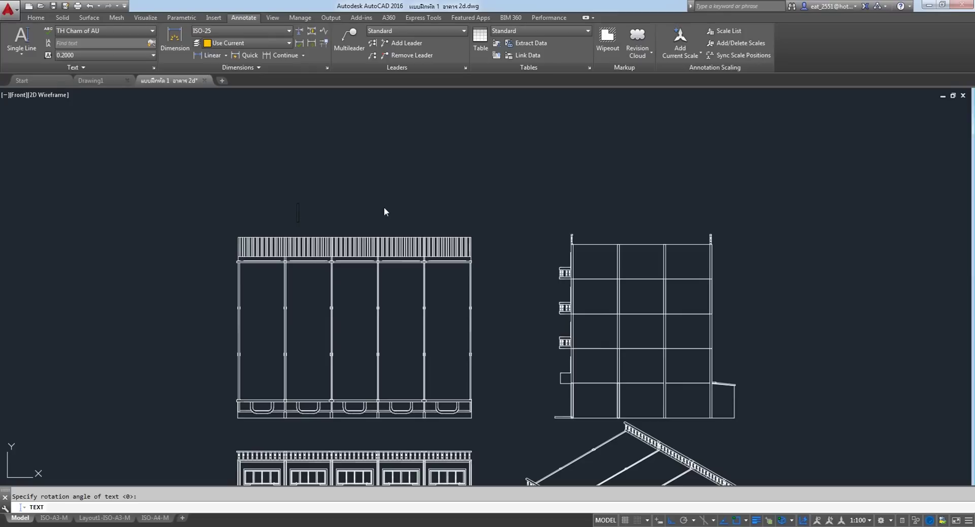
{"action": "type", "text": "ร"}
{"action": "type", "text": "ป"}
{"action": "type", "text": "P"}
{"action": "type", "text": " V"}
{"action": "type", "text": "I"}
{"action": "type", "text": "WE"}
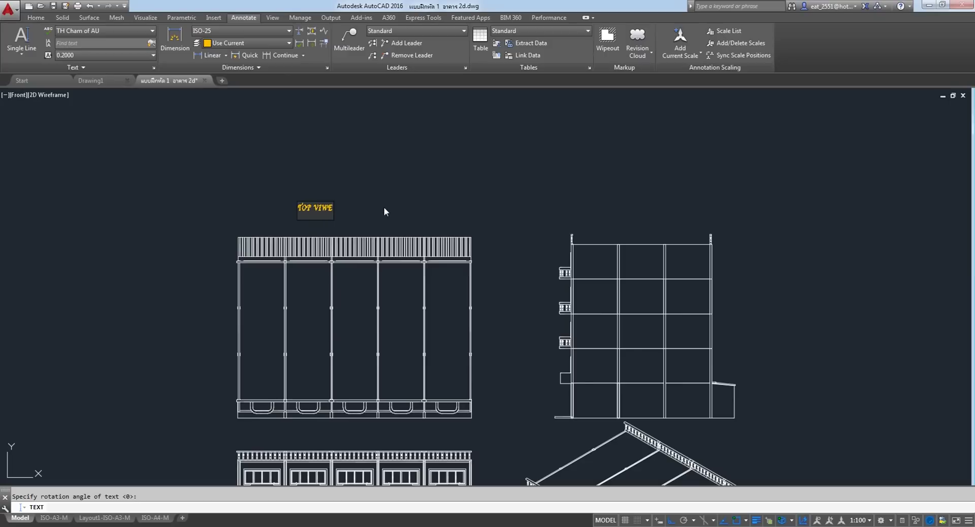
{"action": "scroll", "coordinate": [320, 220], "scroll_direction": "up", "scroll_amount": 5}
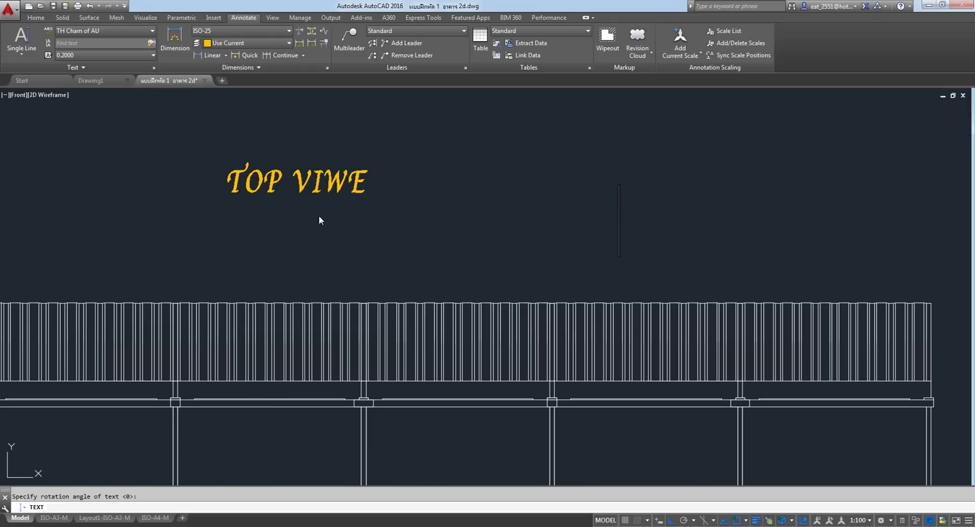
{"action": "scroll", "coordinate": [319, 219], "scroll_direction": "down", "scroll_amount": 2}
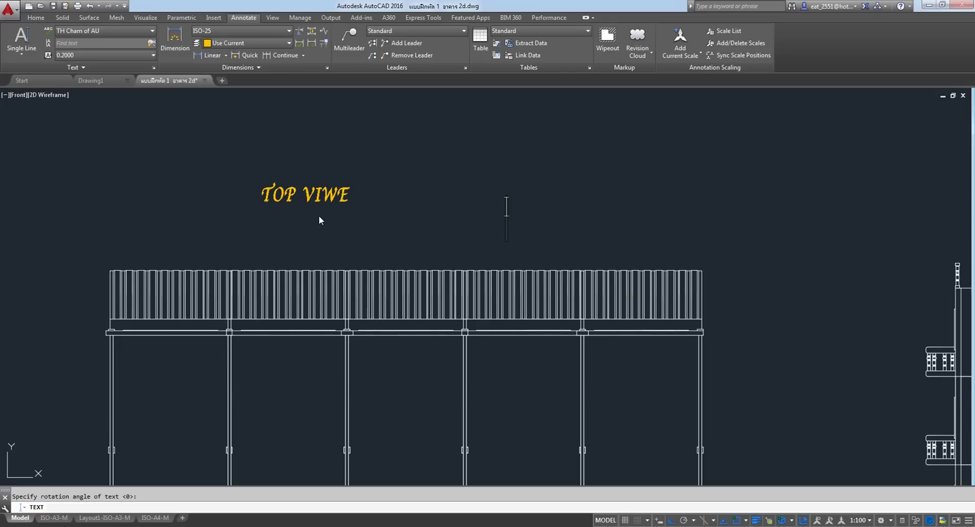
{"action": "left_click", "coordinate": [20, 97]}
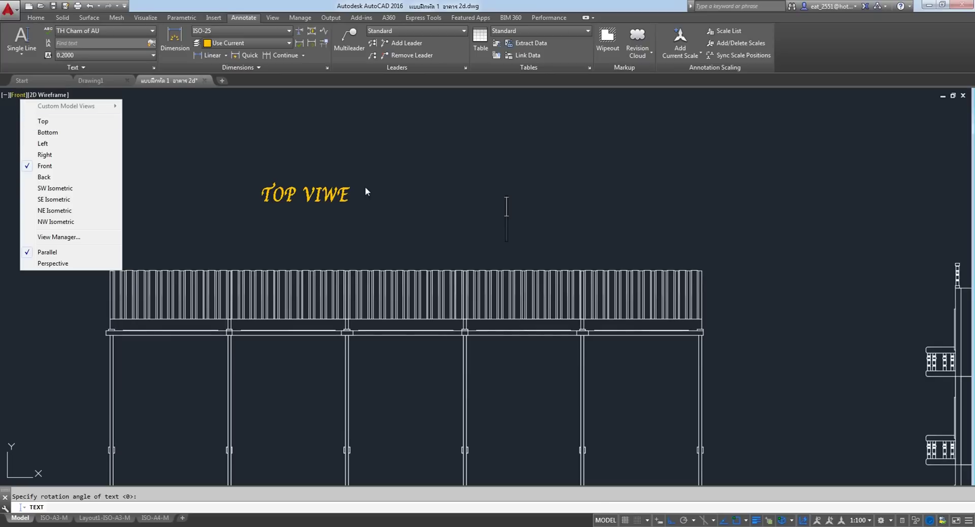
{"action": "left_click", "coordinate": [324, 204]}
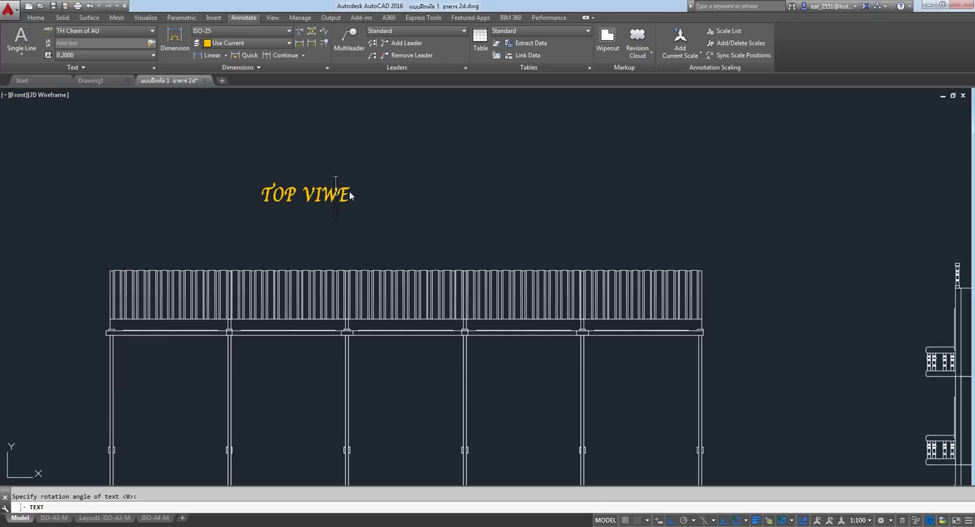
{"action": "key", "text": "Return"}
{"action": "key", "text": "Return"}
{"action": "scroll", "coordinate": [268, 196], "scroll_direction": "up", "scroll_amount": 4}
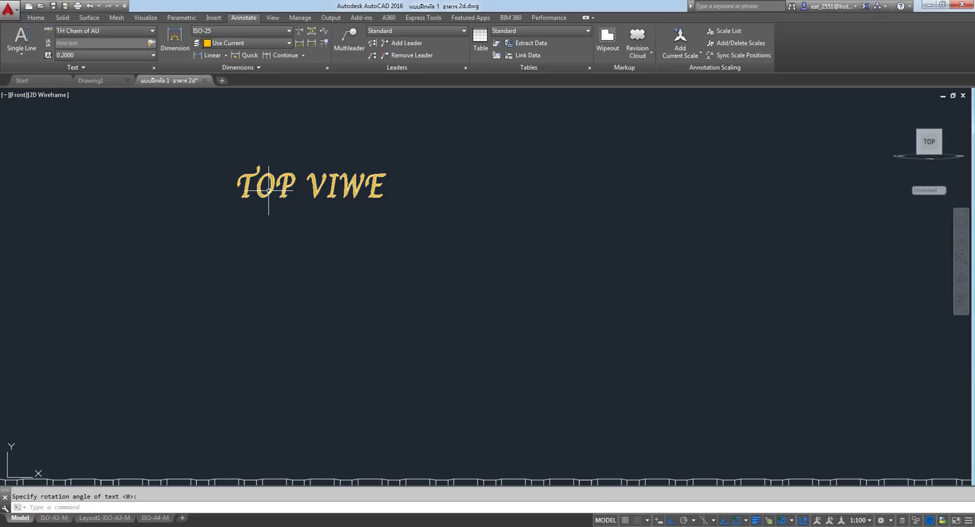
Fix the label's ending so 'TOP VIWE' reads 'TOP VIEW'.
{"action": "double_click", "coordinate": [377, 185]}
{"action": "left_click", "coordinate": [386, 213]}
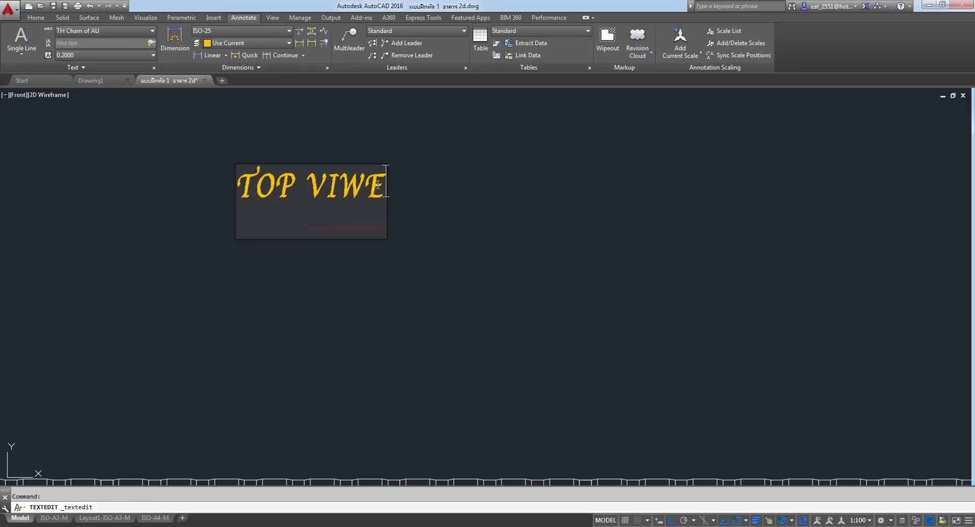
{"action": "key", "text": "BackSpace"}
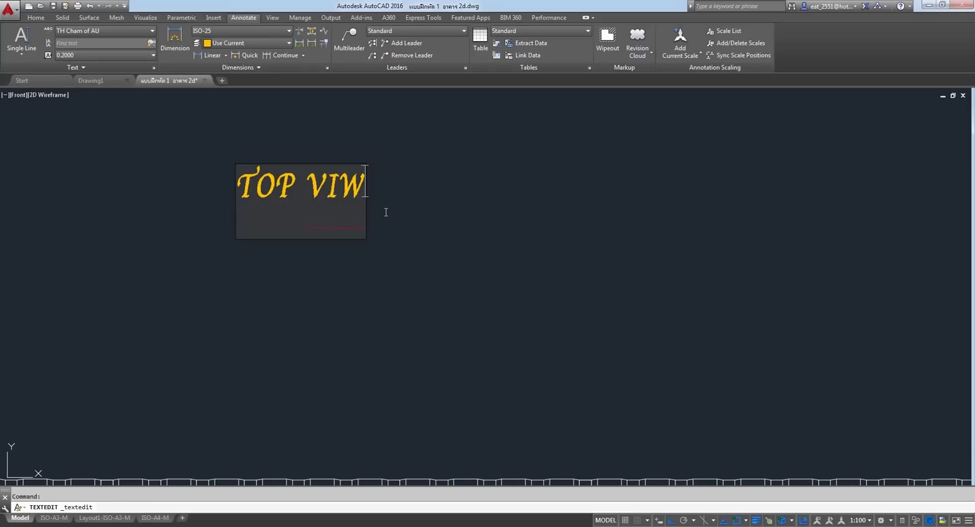
{"action": "key", "text": "BackSpace"}
{"action": "type", "text": "E"}
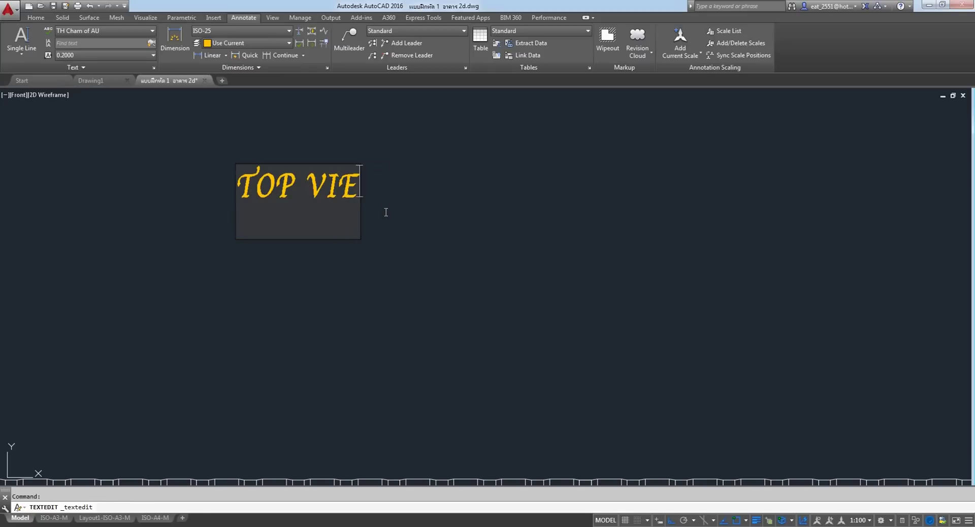
{"action": "type", "text": "W"}
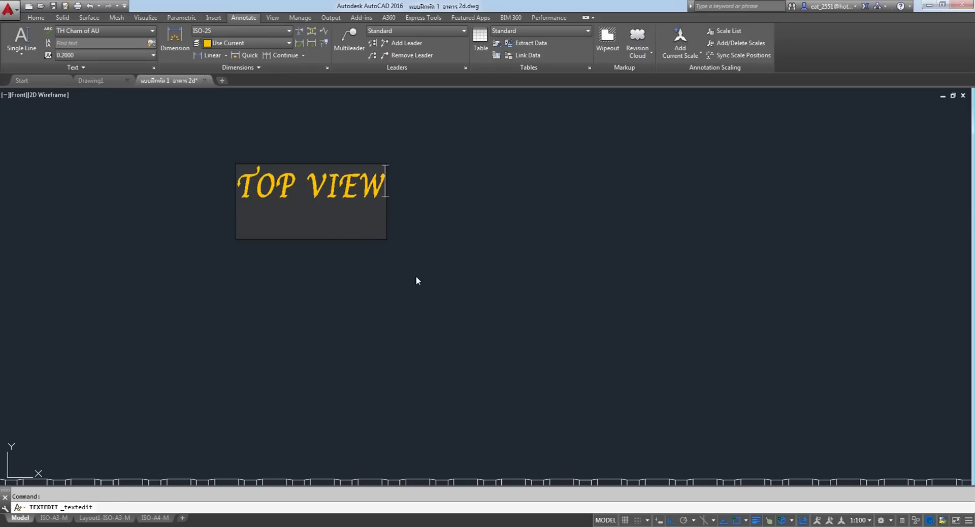
{"action": "left_click", "coordinate": [416, 276]}
Clear the selection around the label, zoom to check it, and return to Home tools.
{"action": "right_click", "coordinate": [437, 192]}
{"action": "left_click", "coordinate": [376, 197]}
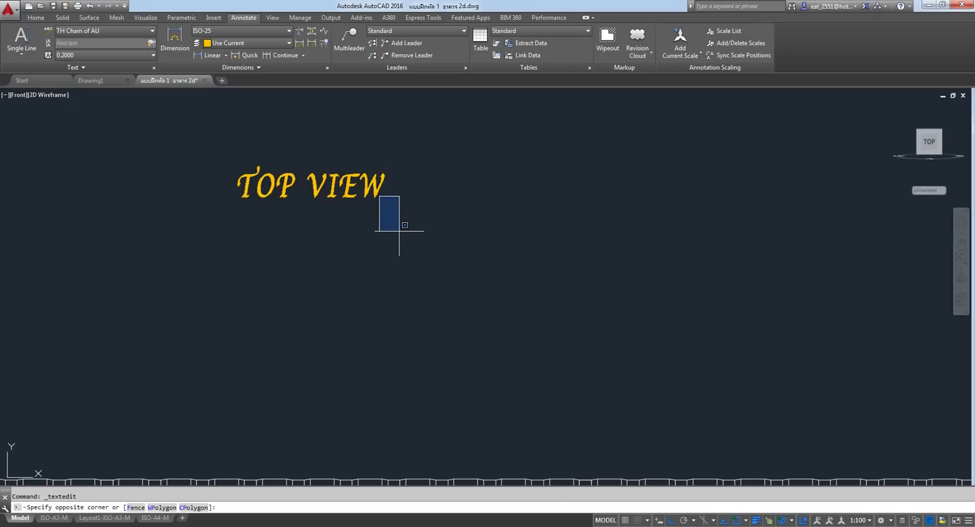
{"action": "scroll", "coordinate": [285, 196], "scroll_direction": "down", "scroll_amount": 4}
{"action": "scroll", "coordinate": [284, 196], "scroll_direction": "up", "scroll_amount": 1}
{"action": "scroll", "coordinate": [285, 196], "scroll_direction": "down", "scroll_amount": 1}
{"action": "scroll", "coordinate": [285, 204], "scroll_direction": "up", "scroll_amount": 5}
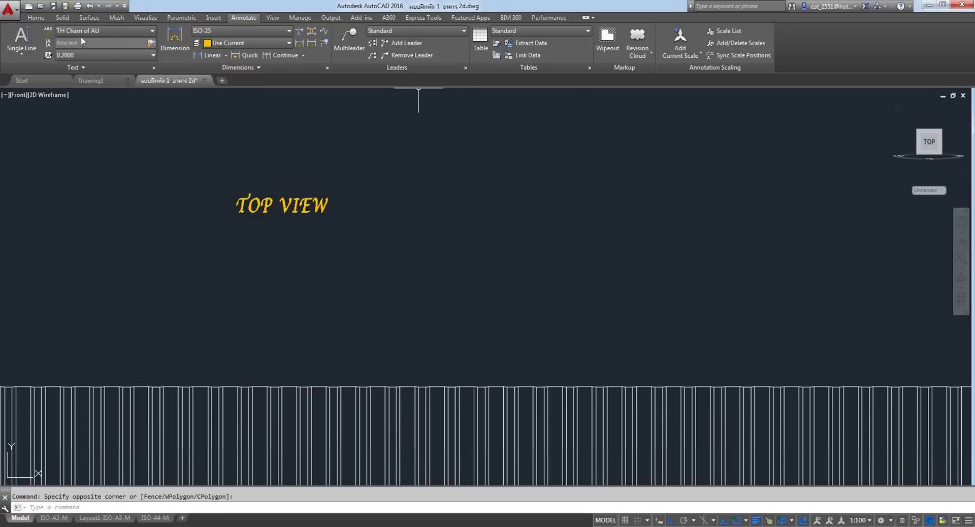
{"action": "left_click", "coordinate": [34, 17]}
Copy the TOP VIEW label three times to the right, forming a row of four.
{"action": "left_click", "coordinate": [315, 35]}
{"action": "left_click", "coordinate": [399, 151]}
{"action": "left_click", "coordinate": [124, 301]}
{"action": "key", "text": "Return"}
{"action": "left_click", "coordinate": [249, 272]}
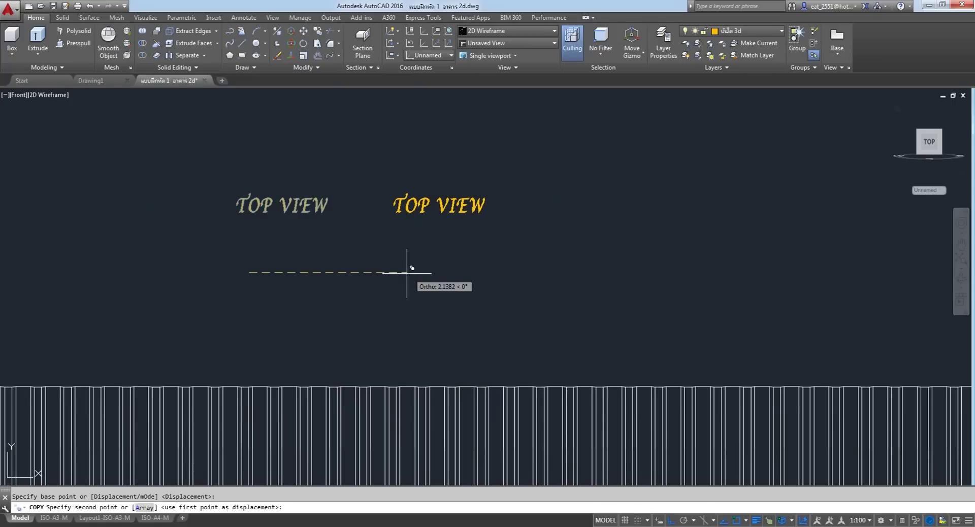
{"action": "left_click", "coordinate": [407, 273]}
{"action": "left_click", "coordinate": [557, 273]}
{"action": "left_click", "coordinate": [702, 258]}
{"action": "right_click", "coordinate": [720, 137]}
{"action": "left_click", "coordinate": [751, 170]}
{"action": "scroll", "coordinate": [608, 197], "scroll_direction": "down", "scroll_amount": 1}
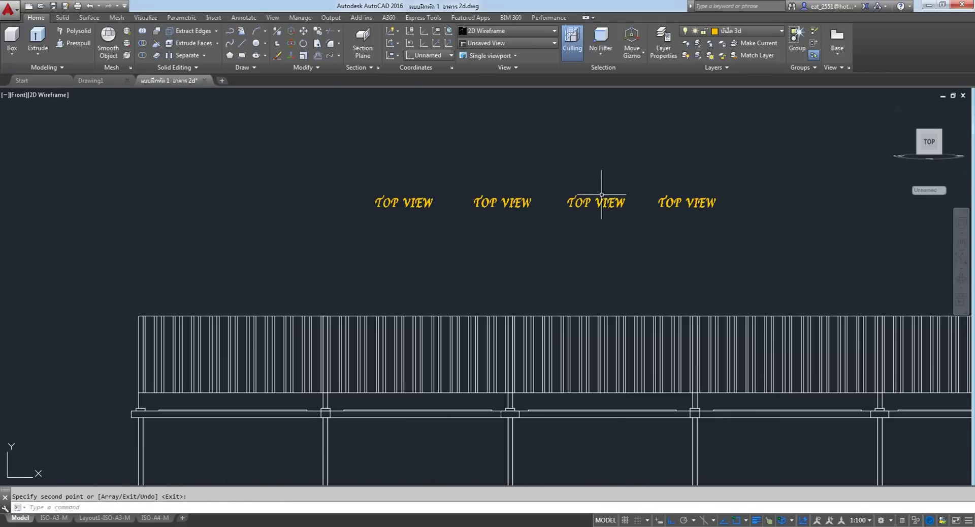
{"action": "middle_click_drag", "start_coordinate": [607, 197], "coordinate": [534, 197]}
{"action": "key", "text": "Escape"}
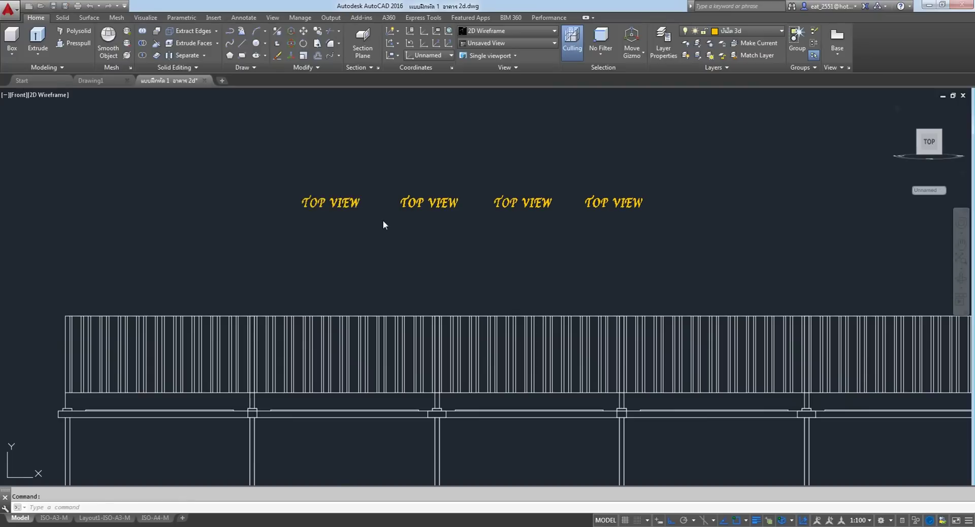
Rename the second label to FRONT VIEW.
{"action": "double_click", "coordinate": [429, 206]}
{"action": "left_click", "coordinate": [423, 203]}
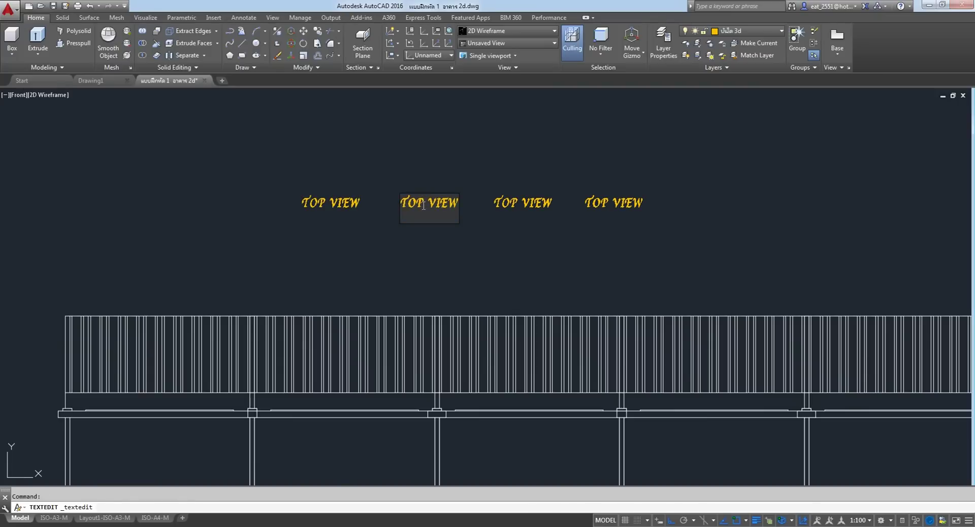
{"action": "key", "text": "BackSpace"}
{"action": "key", "text": "BackSpace"}
{"action": "key", "text": "BackSpace"}
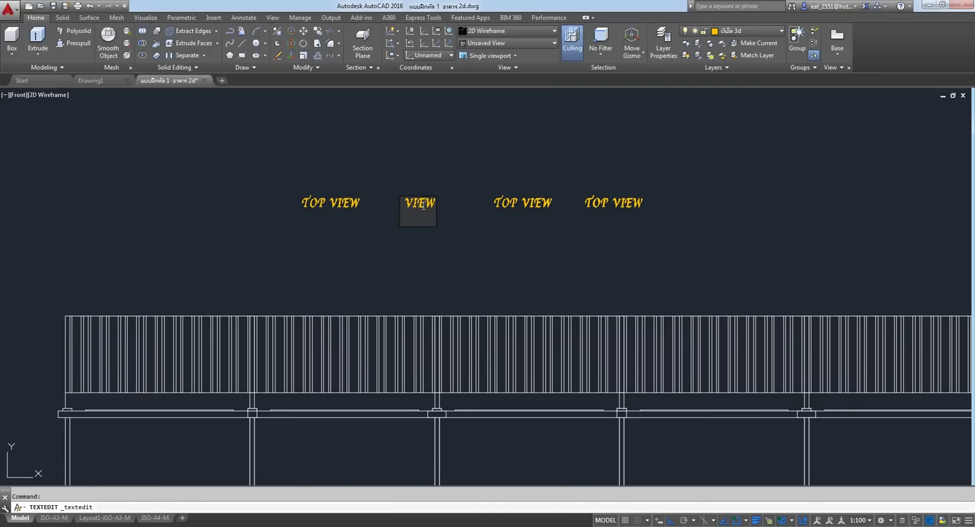
{"action": "type", "text": "FRONT"}
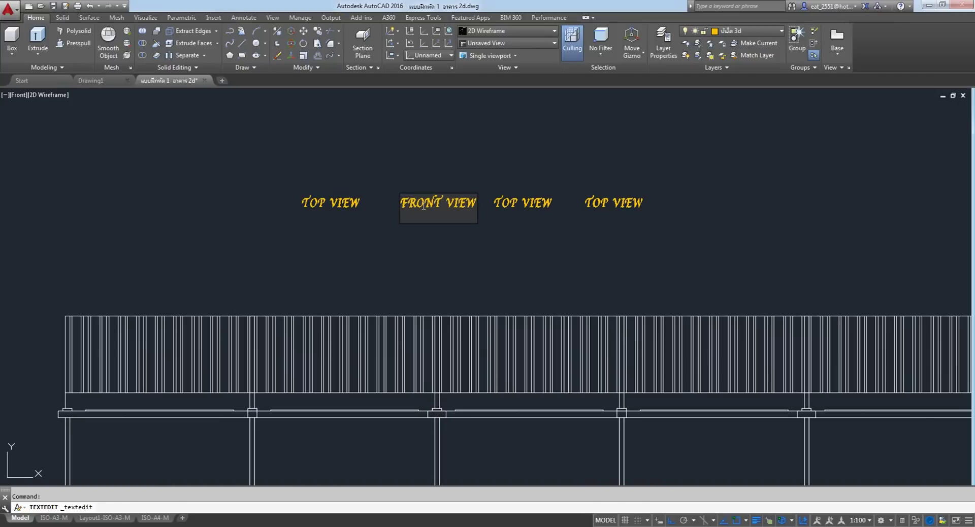
{"action": "left_click", "coordinate": [471, 245]}
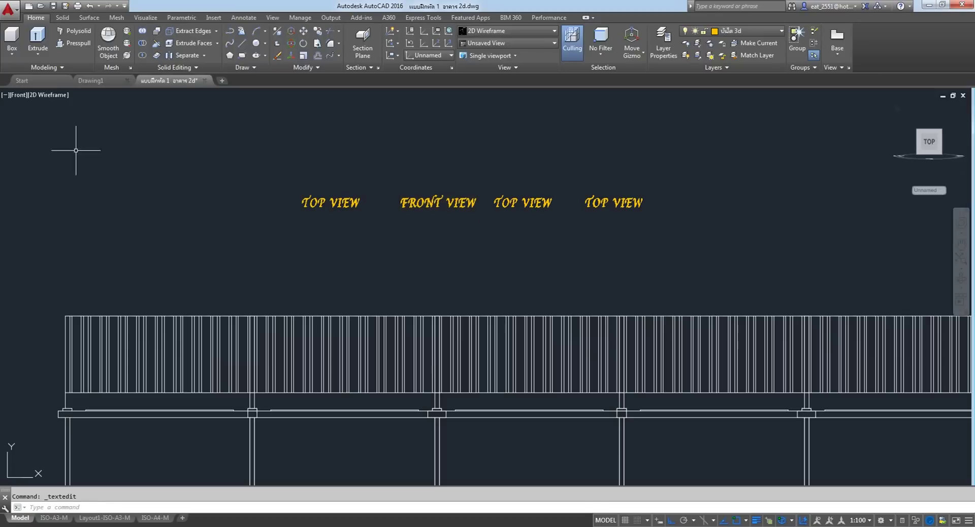
{"action": "left_click", "coordinate": [21, 94]}
{"action": "left_click", "coordinate": [150, 194]}
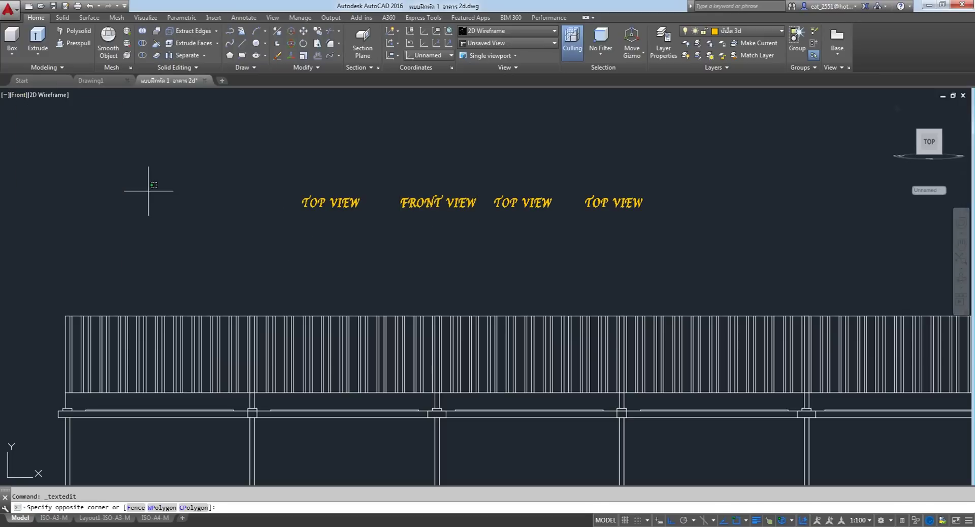
{"action": "left_click", "coordinate": [514, 202]}
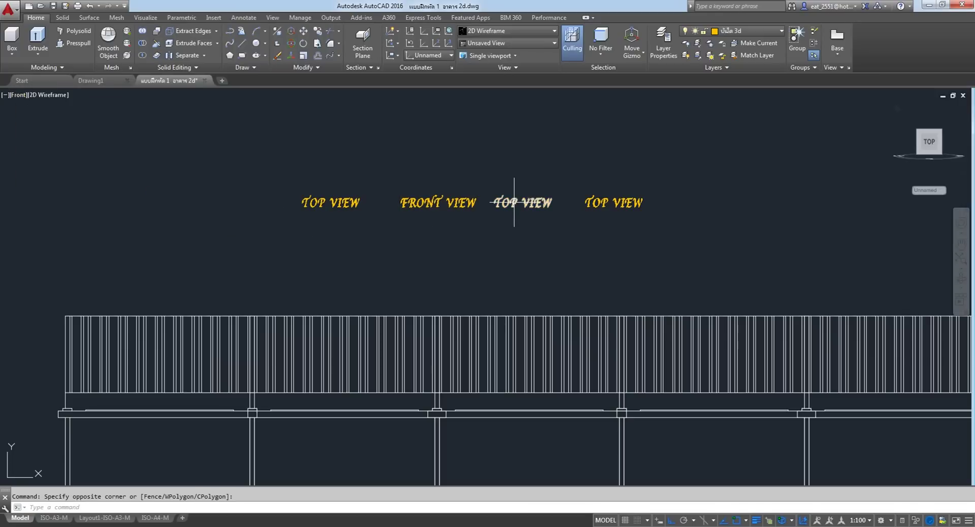
Rename the third label to RIGHT VIEW, correcting the RITH typo.
{"action": "double_click", "coordinate": [514, 202]}
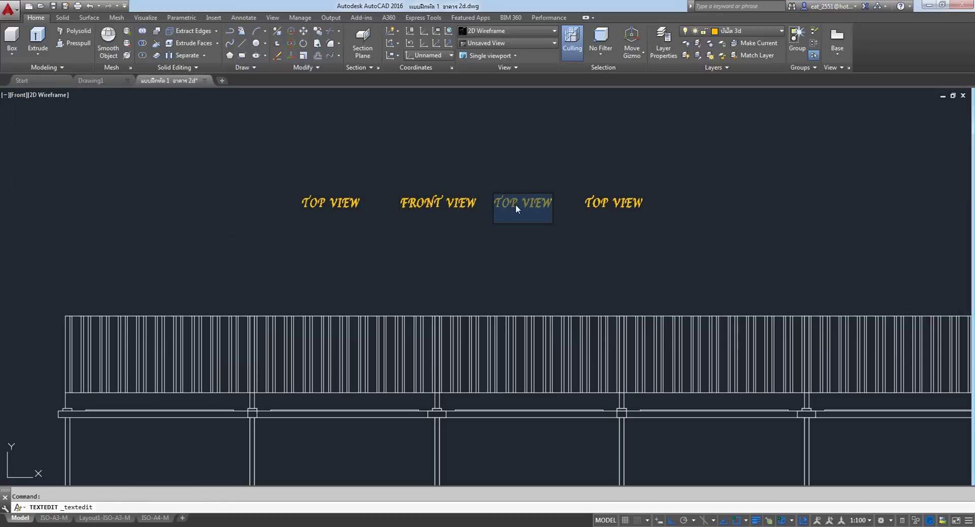
{"action": "left_click", "coordinate": [516, 205]}
{"action": "key", "text": "BackSpace"}
{"action": "key", "text": "BackSpace"}
{"action": "key", "text": "BackSpace"}
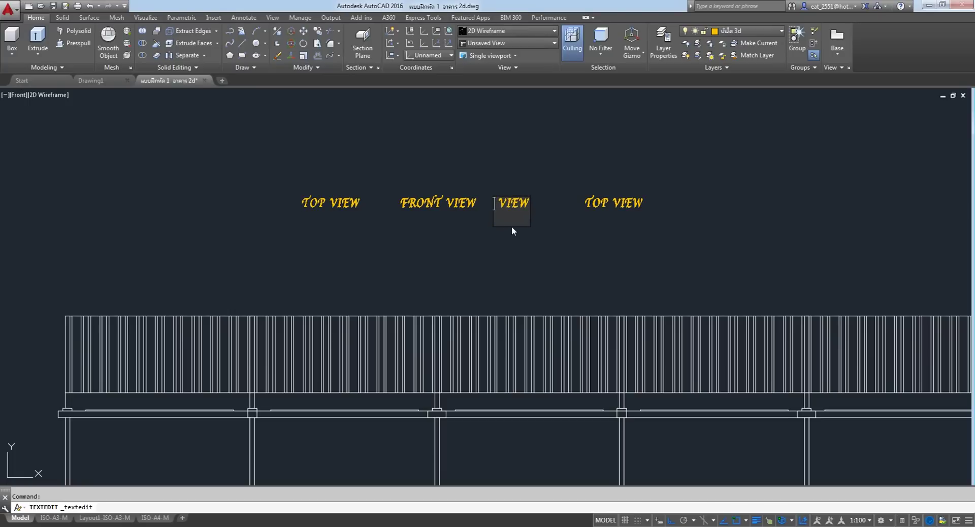
{"action": "type", "text": "R ITH"}
{"action": "left_click", "coordinate": [554, 295]}
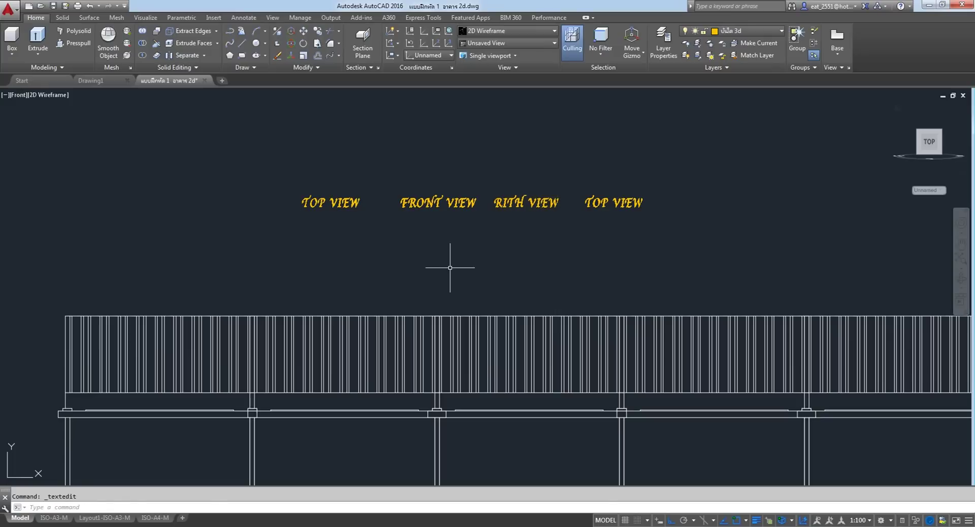
{"action": "left_click", "coordinate": [23, 95]}
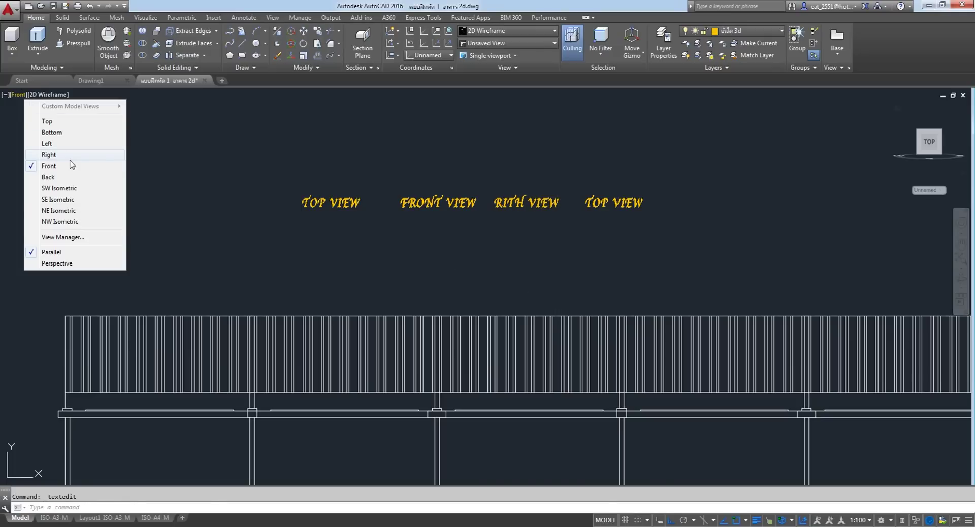
{"action": "left_click", "coordinate": [483, 212]}
{"action": "double_click", "coordinate": [518, 207]}
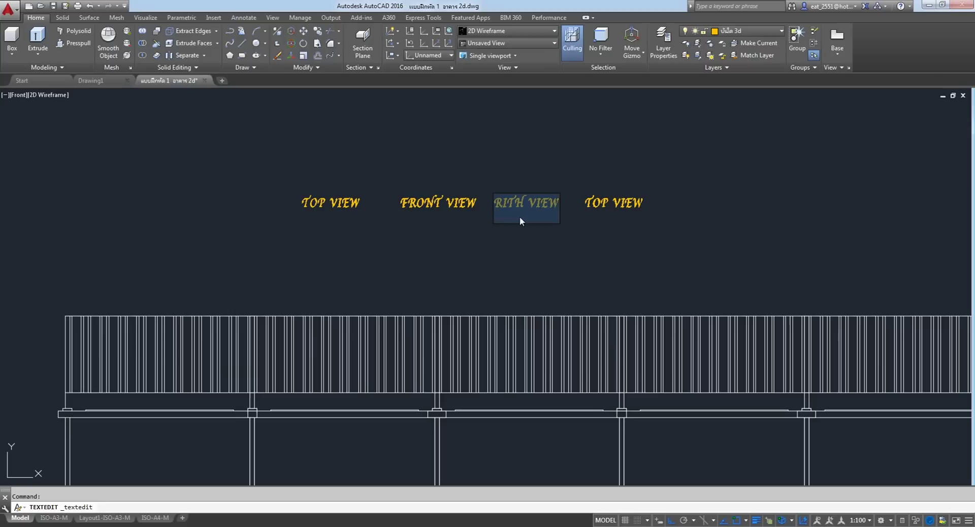
{"action": "key", "text": "End"}
{"action": "key", "text": "BackSpace"}
{"action": "key", "text": "BackSpace"}
{"action": "type", "text": "GHT"}
{"action": "left_click", "coordinate": [595, 269]}
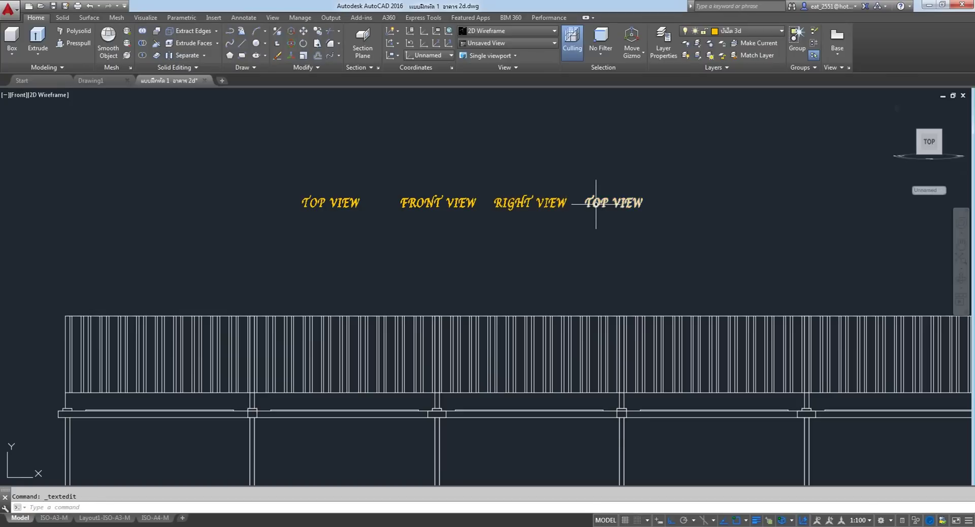
Rename the fourth label to ISO VIEW.
{"action": "double_click", "coordinate": [604, 203]}
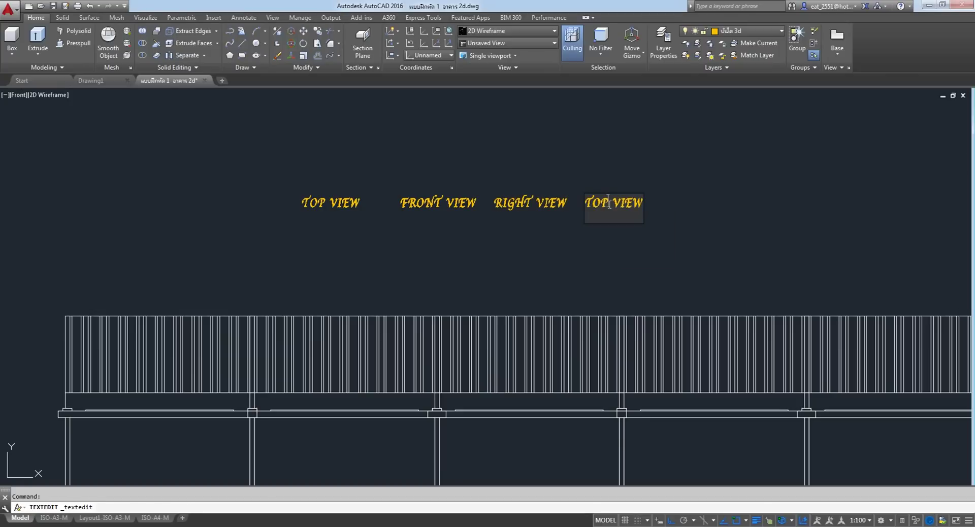
{"action": "key", "text": "BackSpace"}
{"action": "key", "text": "BackSpace"}
{"action": "key", "text": "BackSpace"}
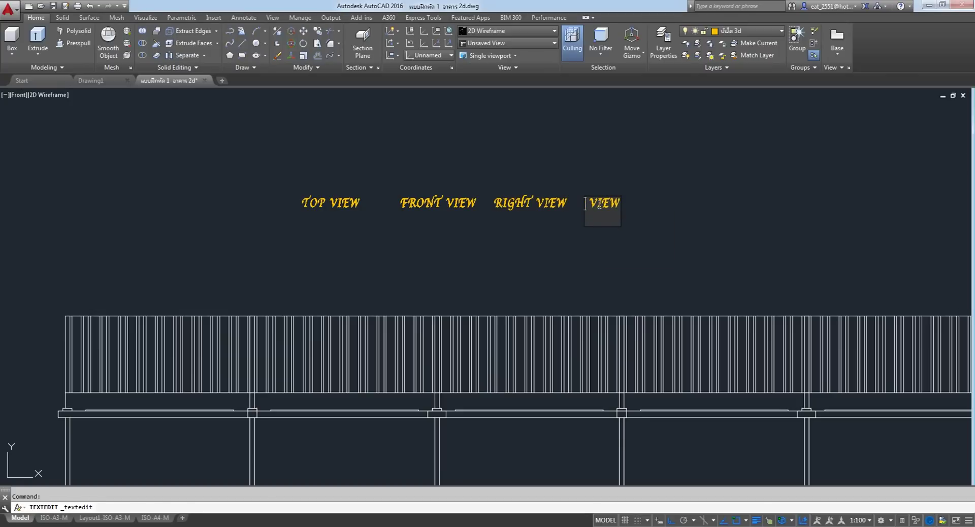
{"action": "type", "text": "ISO"}
{"action": "key", "text": "Escape"}
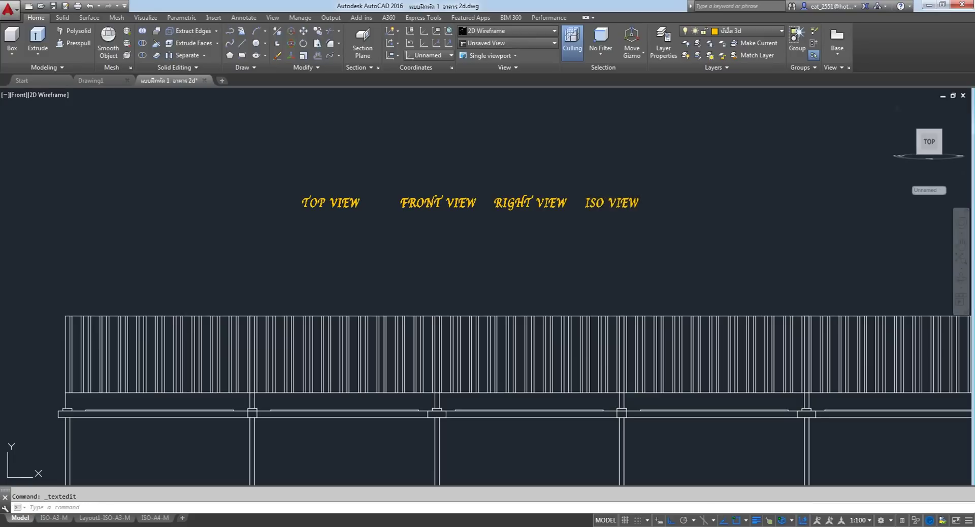
{"action": "scroll", "coordinate": [584, 167], "scroll_direction": "down", "scroll_amount": 2}
Save the drawing.
{"action": "scroll", "coordinate": [582, 193], "scroll_direction": "up", "scroll_amount": 2}
{"action": "scroll", "coordinate": [582, 193], "scroll_direction": "down", "scroll_amount": 2}
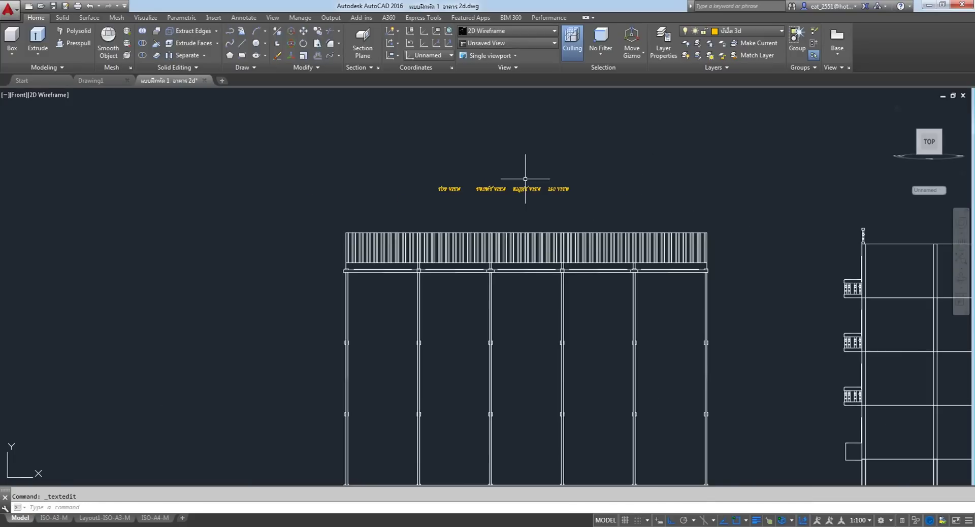
{"action": "left_click", "coordinate": [604, 155]}
{"action": "left_click", "coordinate": [385, 207]}
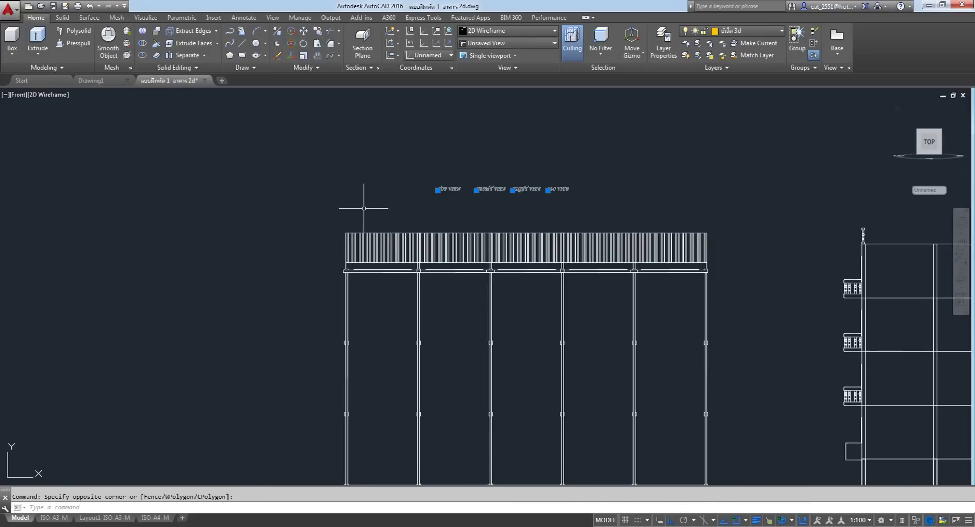
{"action": "key", "text": "Escape"}
{"action": "left_click", "coordinate": [53, 6]}
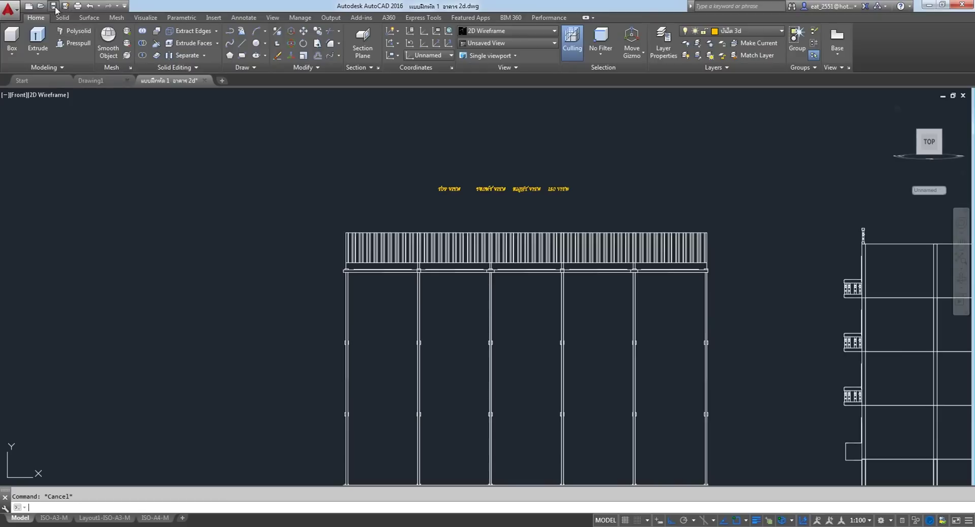
Set the four view labels' text height to 0.4 in the Properties palette.
{"action": "left_click", "coordinate": [272, 18]}
{"action": "left_click", "coordinate": [101, 51]}
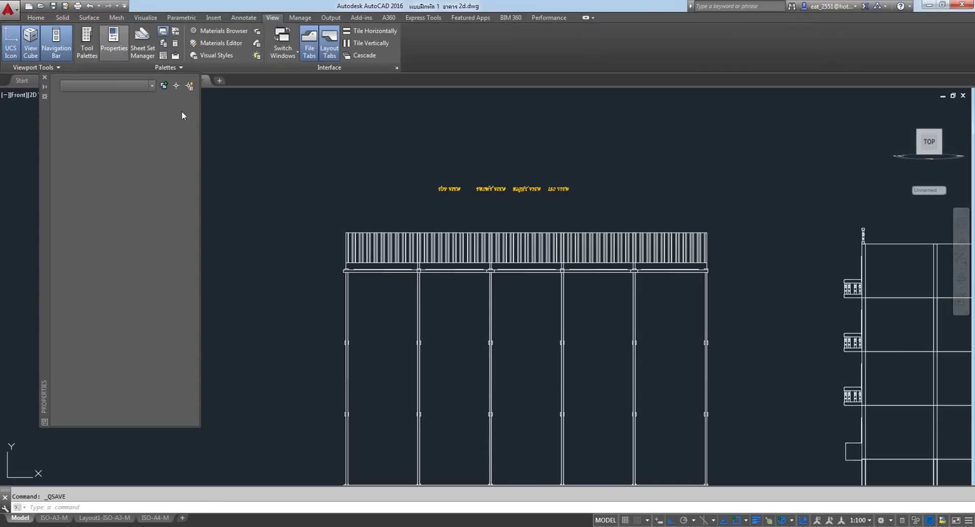
{"action": "left_click", "coordinate": [612, 135]}
{"action": "left_click", "coordinate": [323, 199]}
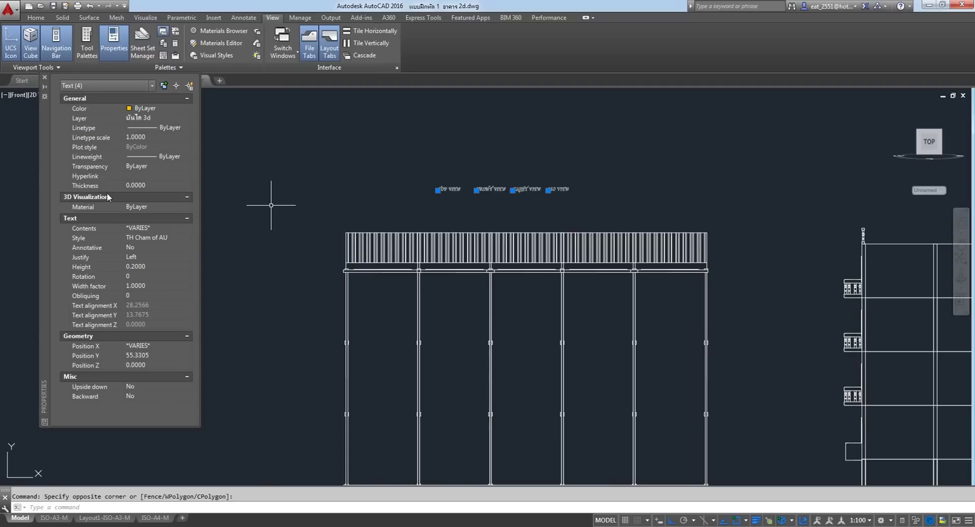
{"action": "left_click", "coordinate": [153, 267]}
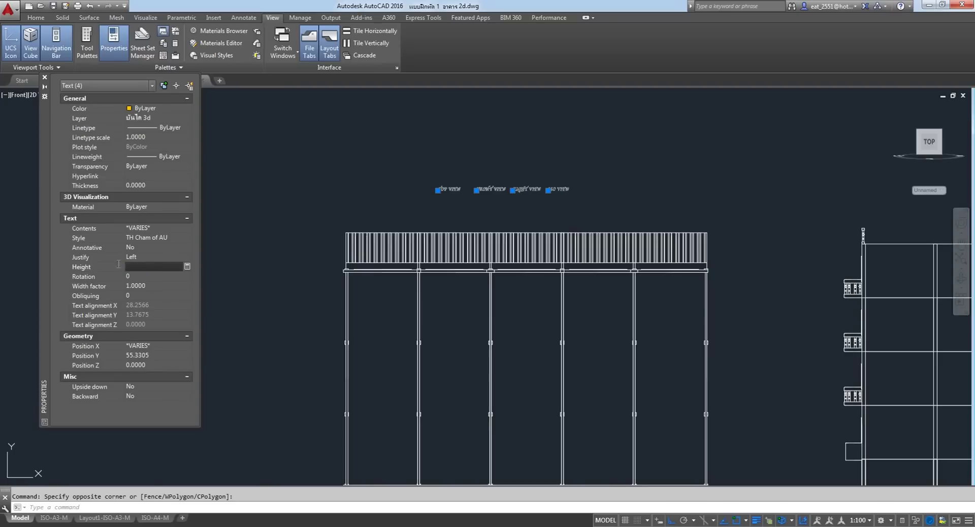
{"action": "type", "text": "0."}
{"action": "key", "text": "Return"}
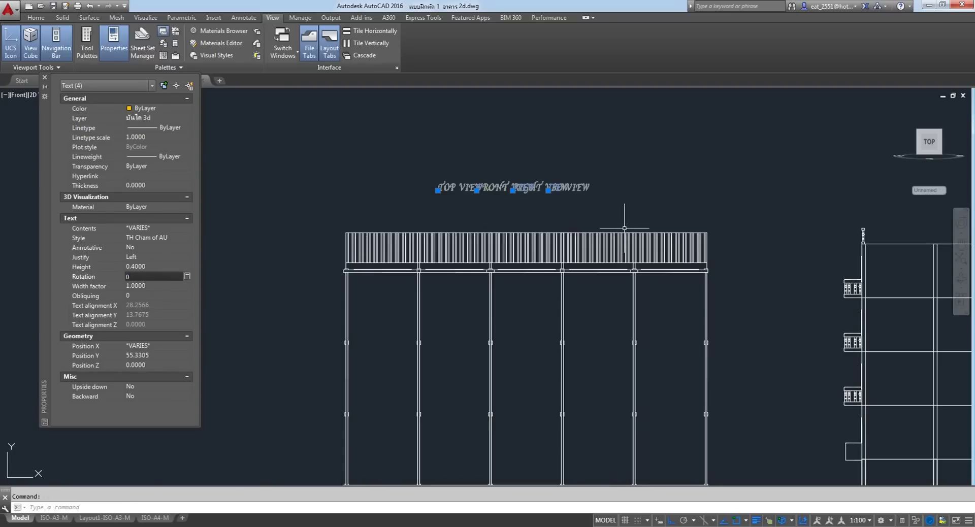
{"action": "key", "text": "Escape"}
Close the Properties palette and move the TOP VIEW label below the top view.
{"action": "scroll", "coordinate": [489, 160], "scroll_direction": "down", "scroll_amount": 4}
{"action": "scroll", "coordinate": [480, 169], "scroll_direction": "up", "scroll_amount": 8}
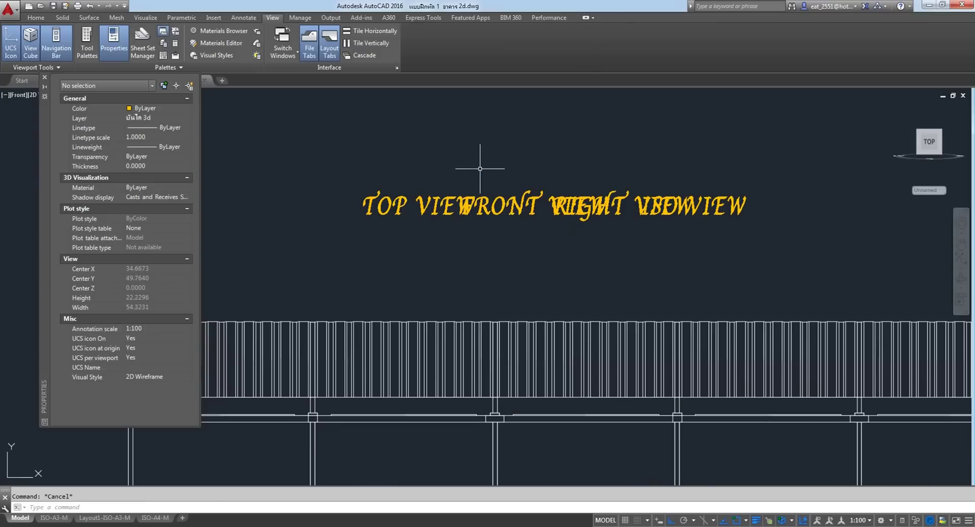
{"action": "scroll", "coordinate": [342, 152], "scroll_direction": "down", "scroll_amount": 7}
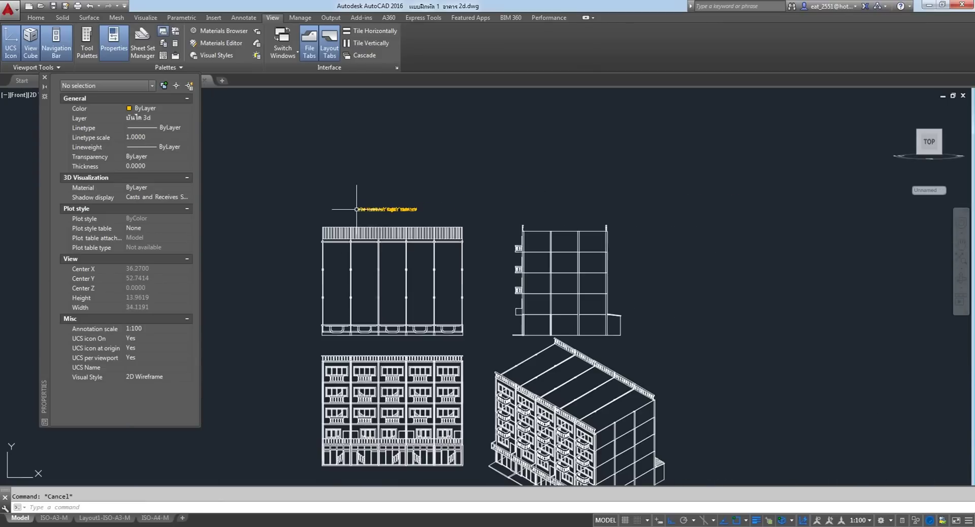
{"action": "scroll", "coordinate": [325, 271], "scroll_direction": "up", "scroll_amount": 1}
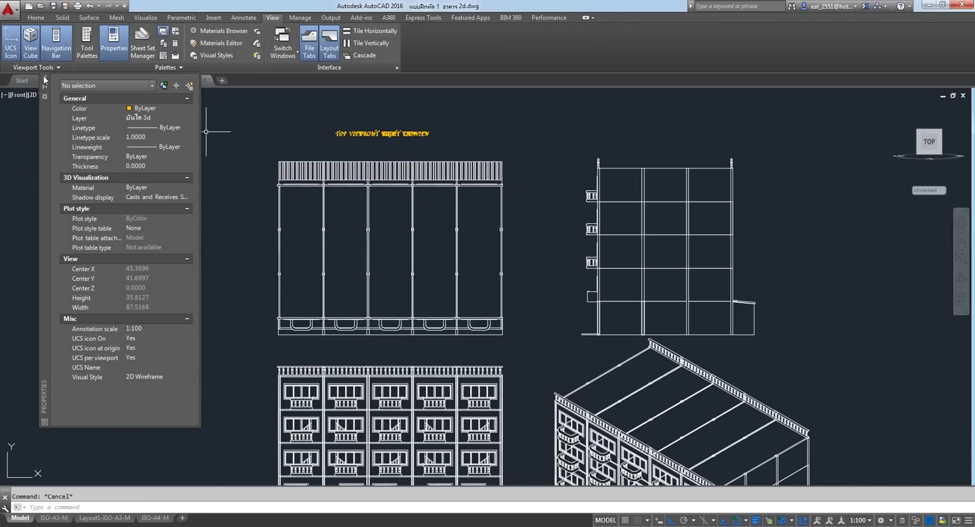
{"action": "left_click", "coordinate": [44, 76]}
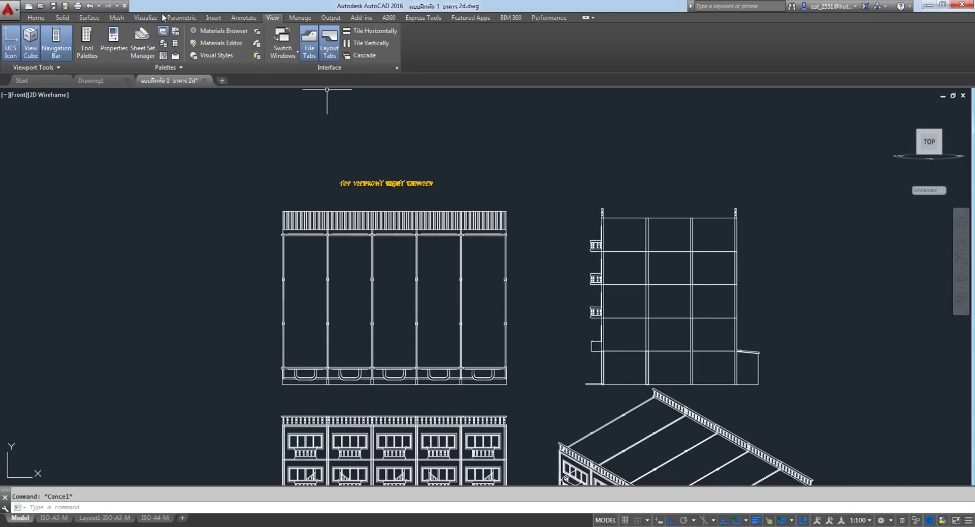
{"action": "left_click", "coordinate": [36, 19]}
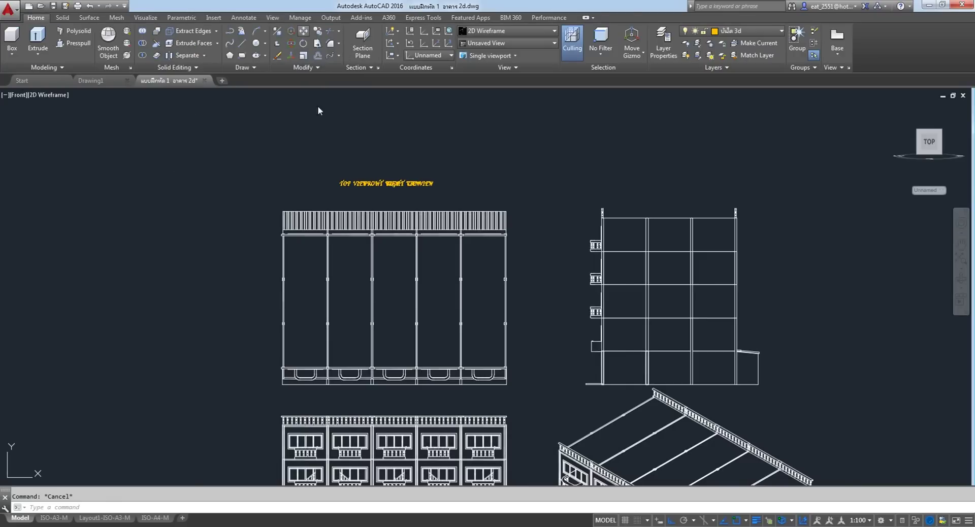
{"action": "left_click", "coordinate": [303, 31]}
{"action": "scroll", "coordinate": [331, 170], "scroll_direction": "up", "scroll_amount": 5}
{"action": "left_click", "coordinate": [387, 148]}
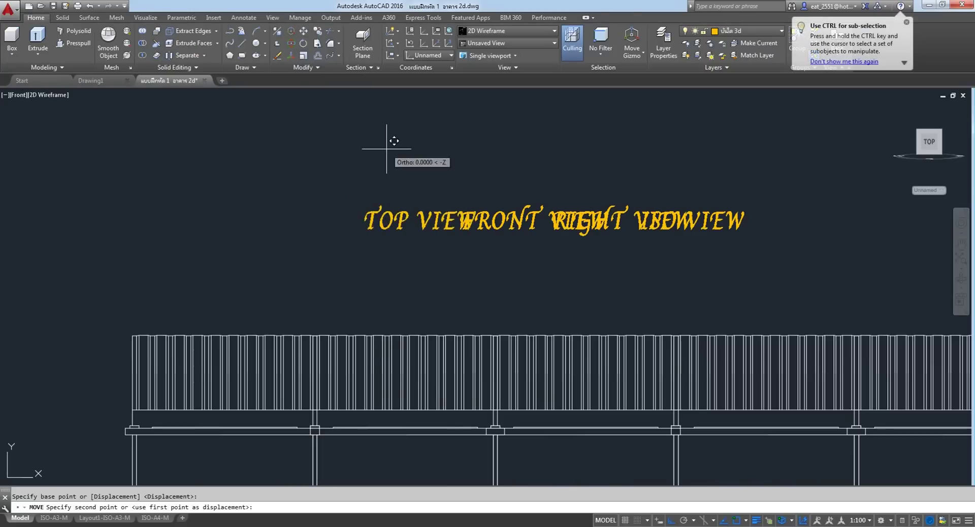
{"action": "scroll", "coordinate": [382, 186], "scroll_direction": "down", "scroll_amount": 5}
{"action": "scroll", "coordinate": [387, 263], "scroll_direction": "up", "scroll_amount": 5}
{"action": "scroll", "coordinate": [386, 262], "scroll_direction": "up", "scroll_amount": 1}
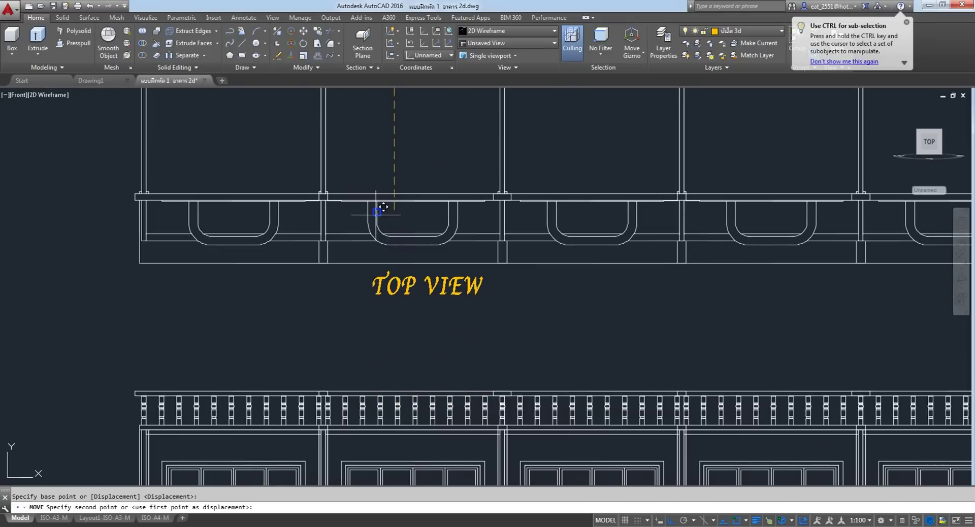
{"action": "left_click", "coordinate": [385, 261]}
{"action": "scroll", "coordinate": [436, 294], "scroll_direction": "down", "scroll_amount": 5}
{"action": "scroll", "coordinate": [426, 211], "scroll_direction": "up", "scroll_amount": 1}
{"action": "scroll", "coordinate": [428, 210], "scroll_direction": "up", "scroll_amount": 4}
{"action": "scroll", "coordinate": [427, 210], "scroll_direction": "down", "scroll_amount": 5}
{"action": "scroll", "coordinate": [451, 207], "scroll_direction": "up", "scroll_amount": 5}
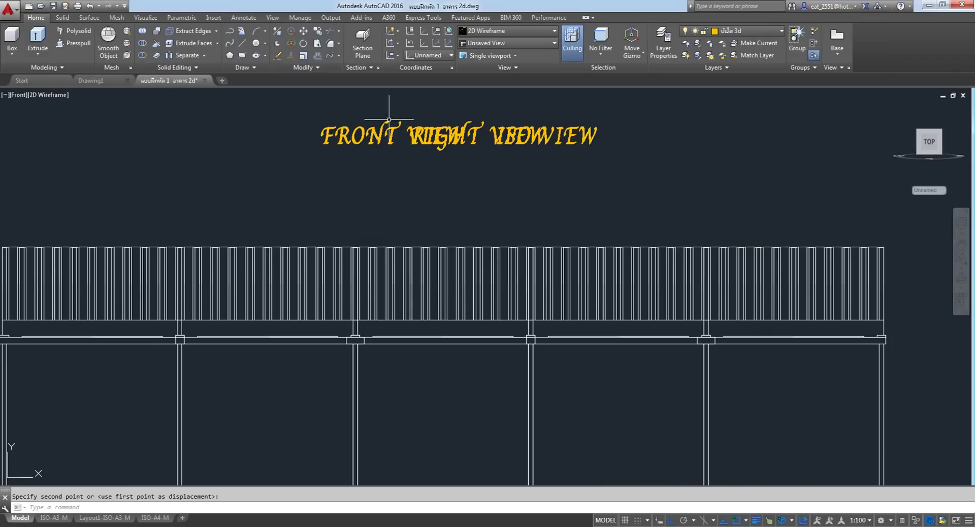
Move the FRONT VIEW label beneath the front elevation.
{"action": "key", "text": "Return"}
{"action": "left_click", "coordinate": [376, 134]}
{"action": "scroll", "coordinate": [439, 114], "scroll_direction": "down", "scroll_amount": 5}
{"action": "key", "text": "Return"}
{"action": "left_click", "coordinate": [446, 107]}
{"action": "scroll", "coordinate": [457, 274], "scroll_direction": "up", "scroll_amount": 5}
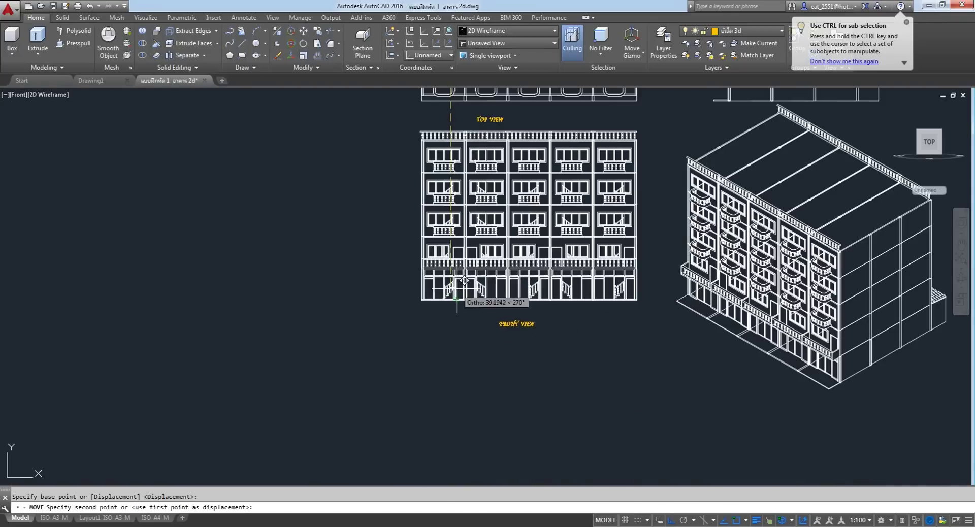
{"action": "scroll", "coordinate": [464, 282], "scroll_direction": "up", "scroll_amount": 3}
{"action": "left_click", "coordinate": [446, 392]}
{"action": "scroll", "coordinate": [300, 152], "scroll_direction": "down", "scroll_amount": 2}
{"action": "scroll", "coordinate": [279, 185], "scroll_direction": "down", "scroll_amount": 3}
{"action": "middle_click_drag", "start_coordinate": [370, 127], "coordinate": [371, 279]}
{"action": "scroll", "coordinate": [370, 127], "scroll_direction": "up", "scroll_amount": 5}
{"action": "scroll", "coordinate": [285, 197], "scroll_direction": "up", "scroll_amount": 2}
{"action": "left_click", "coordinate": [285, 197]}
{"action": "left_click", "coordinate": [303, 30]}
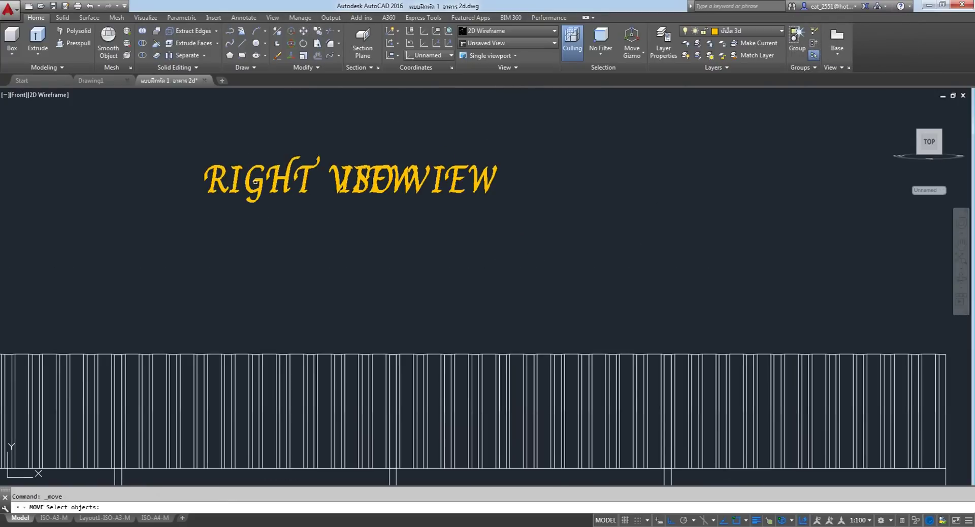
With Ortho off, move the RIGHT VIEW label under the side elevation.
{"action": "left_click", "coordinate": [259, 175]}
{"action": "key", "text": "Return"}
{"action": "left_click", "coordinate": [262, 145]}
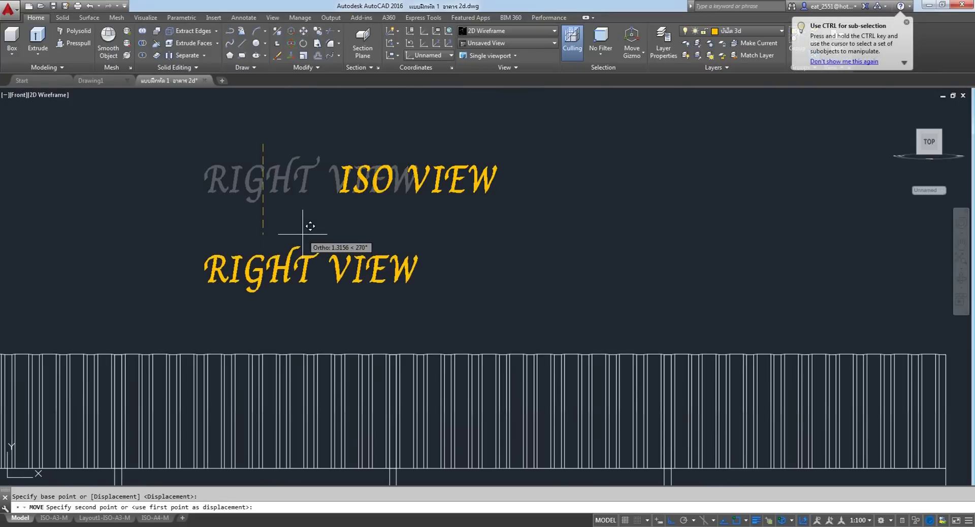
{"action": "key", "text": "F8"}
{"action": "scroll", "coordinate": [310, 226], "scroll_direction": "down", "scroll_amount": 5}
{"action": "scroll", "coordinate": [356, 254], "scroll_direction": "down", "scroll_amount": 2}
{"action": "scroll", "coordinate": [422, 290], "scroll_direction": "up", "scroll_amount": 2}
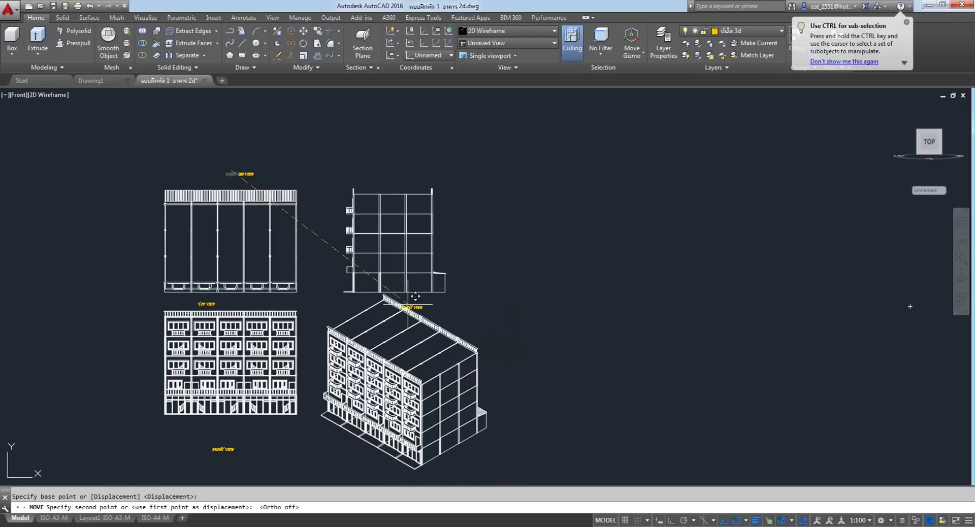
{"action": "scroll", "coordinate": [421, 290], "scroll_direction": "up", "scroll_amount": 5}
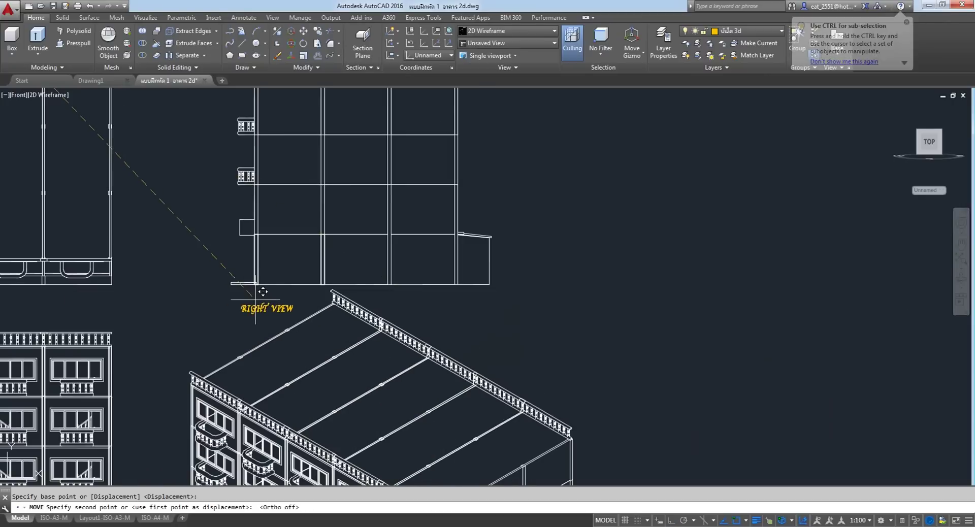
{"action": "scroll", "coordinate": [263, 292], "scroll_direction": "up", "scroll_amount": 6}
{"action": "left_click", "coordinate": [319, 275]}
Move the ISO VIEW label under the isometric building.
{"action": "scroll", "coordinate": [322, 272], "scroll_direction": "down", "scroll_amount": 10}
{"action": "scroll", "coordinate": [313, 217], "scroll_direction": "up", "scroll_amount": 1}
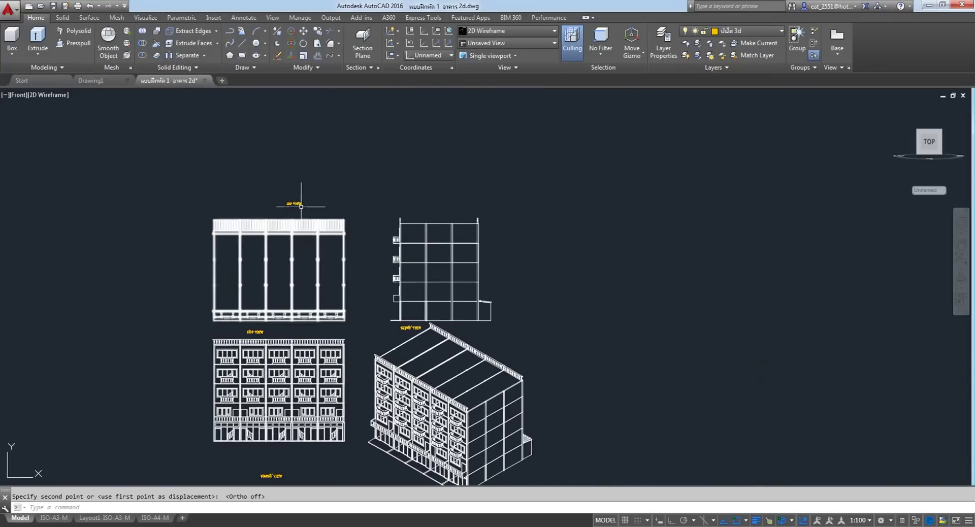
{"action": "scroll", "coordinate": [314, 217], "scroll_direction": "up", "scroll_amount": 5}
{"action": "left_click", "coordinate": [330, 215]}
{"action": "left_click", "coordinate": [204, 261]}
{"action": "left_click", "coordinate": [302, 32]}
{"action": "left_click", "coordinate": [271, 237]}
{"action": "scroll", "coordinate": [320, 196], "scroll_direction": "down", "scroll_amount": 5}
{"action": "scroll", "coordinate": [330, 313], "scroll_direction": "up", "scroll_amount": 4}
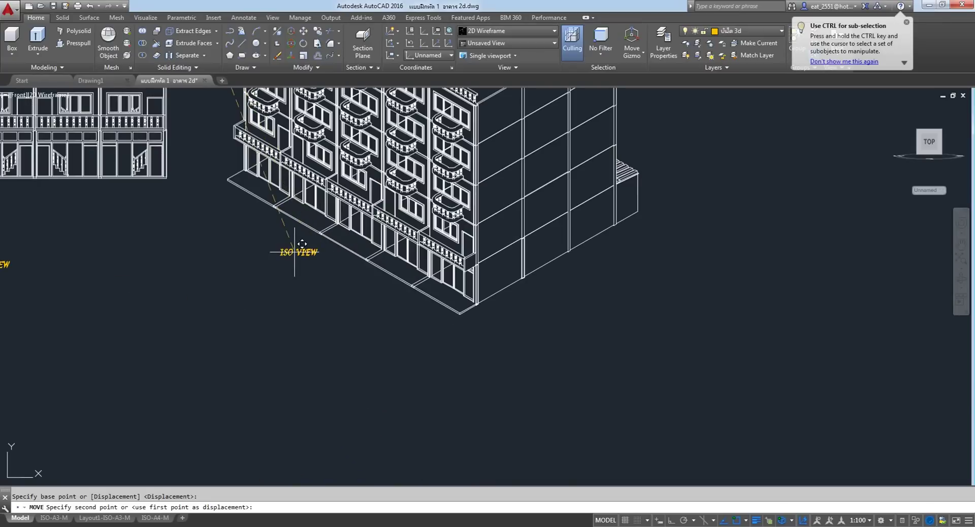
{"action": "left_click", "coordinate": [302, 247]}
Shift the TOP VIEW label right to centre it under the top view.
{"action": "scroll", "coordinate": [300, 248], "scroll_direction": "down", "scroll_amount": 3}
{"action": "scroll", "coordinate": [284, 257], "scroll_direction": "down", "scroll_amount": 2}
{"action": "middle_click_drag", "start_coordinate": [195, 262], "coordinate": [202, 266]}
{"action": "scroll", "coordinate": [202, 266], "scroll_direction": "up", "scroll_amount": 3}
{"action": "scroll", "coordinate": [229, 299], "scroll_direction": "up", "scroll_amount": 2}
{"action": "scroll", "coordinate": [264, 203], "scroll_direction": "up", "scroll_amount": 1}
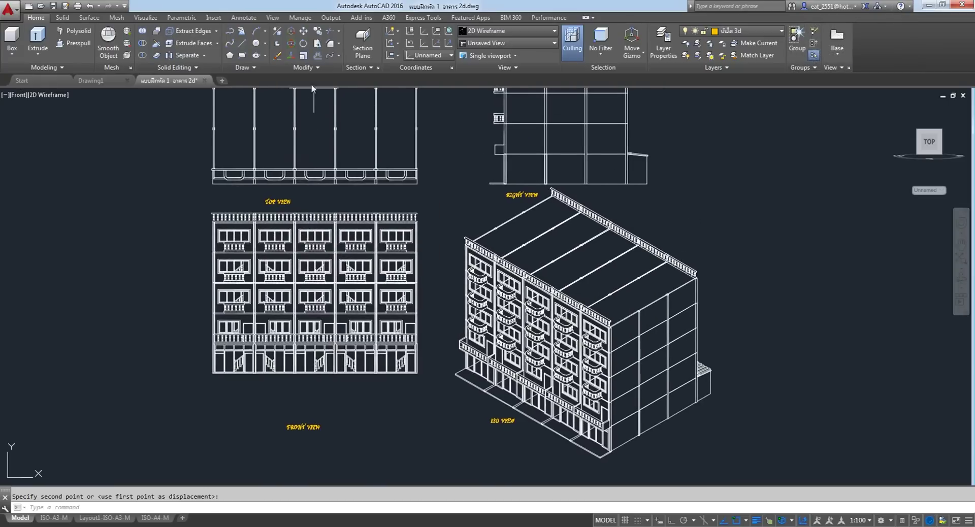
{"action": "left_click", "coordinate": [303, 30]}
{"action": "left_click", "coordinate": [277, 201]}
{"action": "left_click", "coordinate": [137, 210]}
Move the FRONT VIEW label to sit just below the front elevation.
{"action": "left_click", "coordinate": [301, 428]}
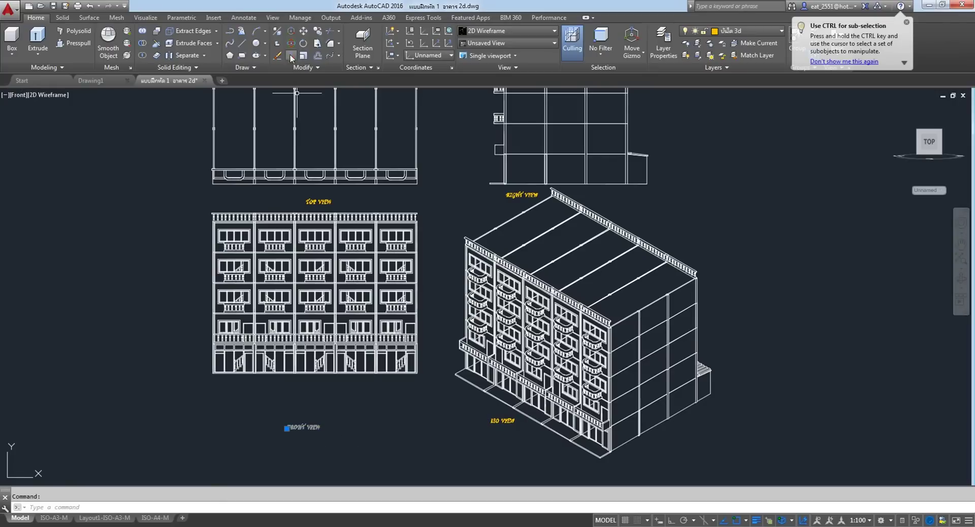
{"action": "left_click", "coordinate": [303, 31]}
{"action": "left_click", "coordinate": [72, 278]}
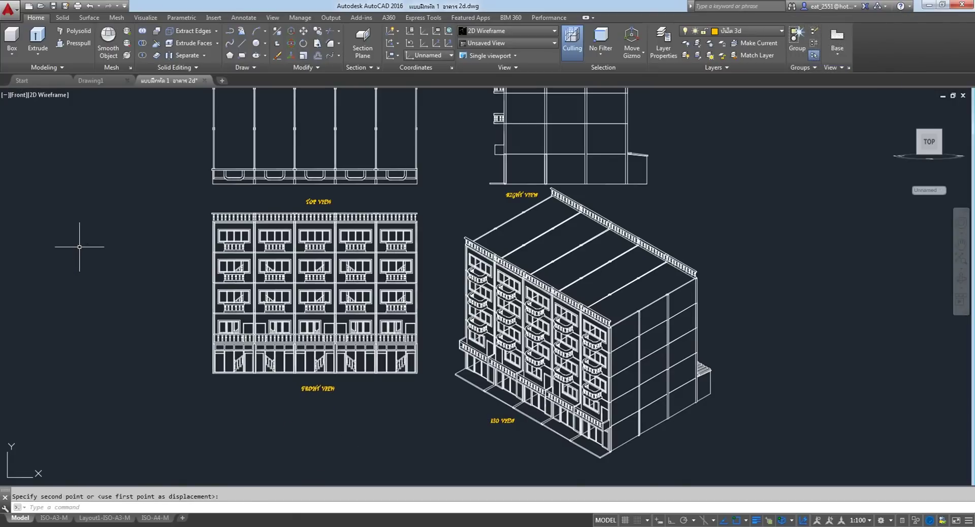
{"action": "scroll", "coordinate": [406, 249], "scroll_direction": "down", "scroll_amount": 4}
{"action": "scroll", "coordinate": [374, 223], "scroll_direction": "up", "scroll_amount": 6}
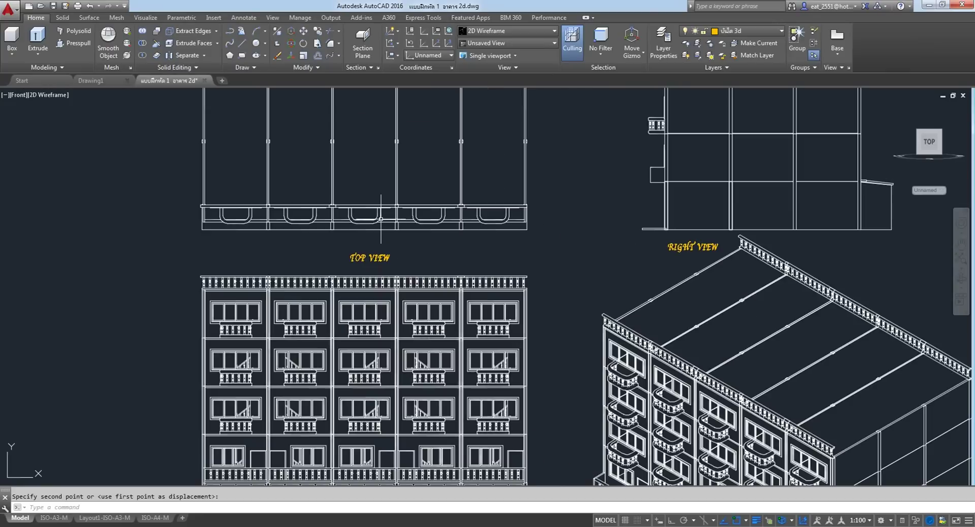
{"action": "scroll", "coordinate": [363, 221], "scroll_direction": "down", "scroll_amount": 4}
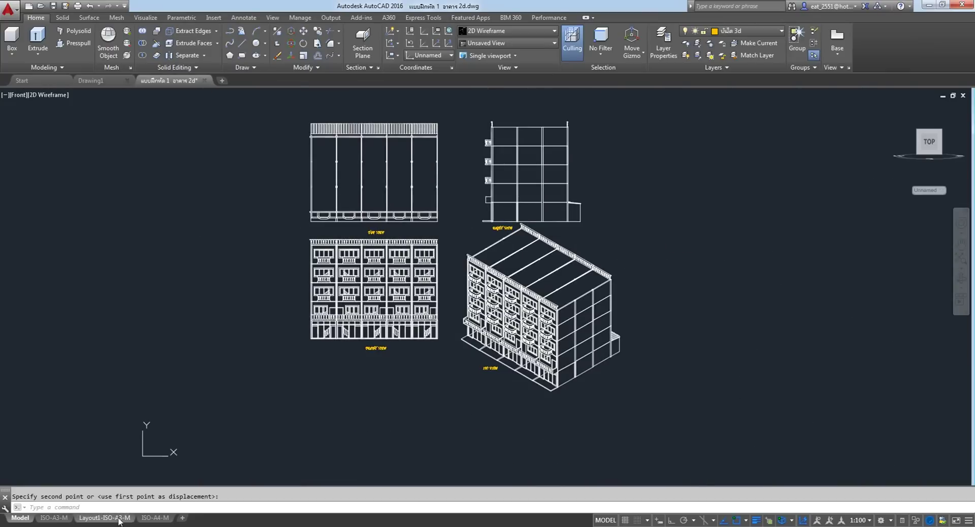
{"action": "left_click", "coordinate": [122, 519]}
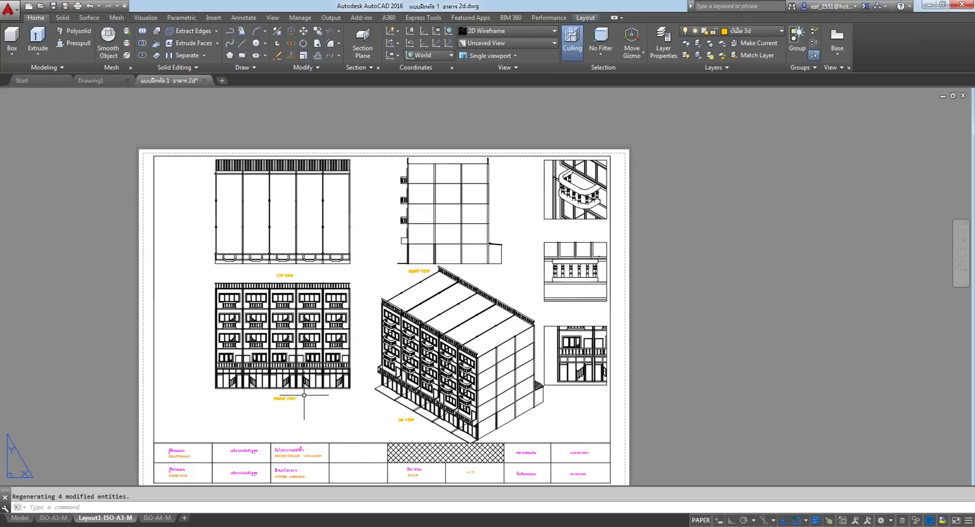
{"action": "scroll", "coordinate": [414, 289], "scroll_direction": "up", "scroll_amount": 2}
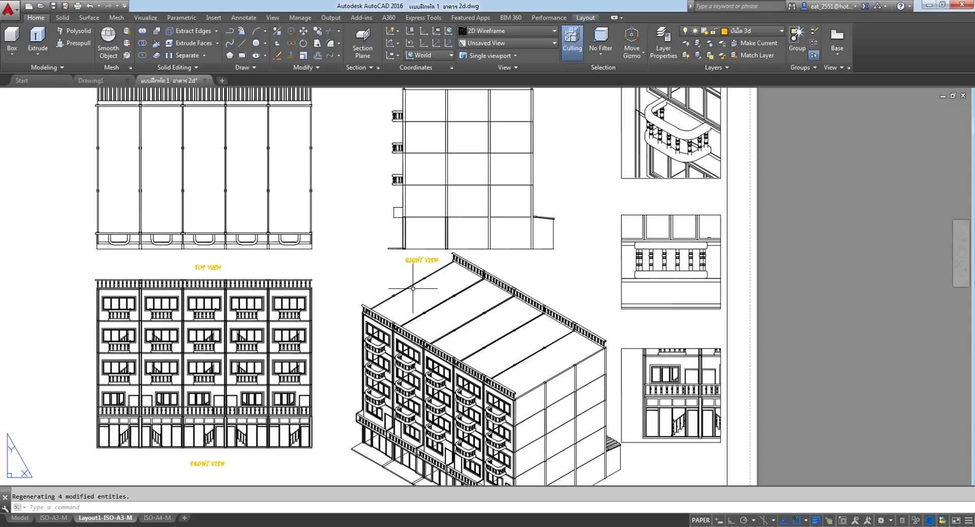
{"action": "scroll", "coordinate": [412, 283], "scroll_direction": "up", "scroll_amount": 2}
{"action": "scroll", "coordinate": [406, 277], "scroll_direction": "down", "scroll_amount": 5}
{"action": "scroll", "coordinate": [510, 247], "scroll_direction": "down", "scroll_amount": 1}
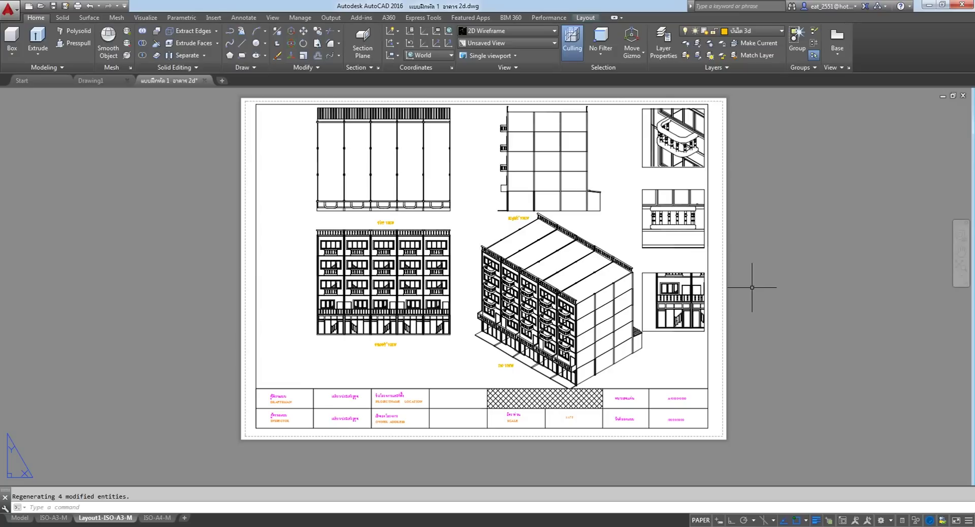
{"action": "left_click", "coordinate": [19, 519]}
{"action": "scroll", "coordinate": [454, 264], "scroll_direction": "up", "scroll_amount": 3}
{"action": "middle_click_drag", "start_coordinate": [427, 254], "coordinate": [455, 264]}
{"action": "scroll", "coordinate": [455, 264], "scroll_direction": "down", "scroll_amount": 3}
{"action": "scroll", "coordinate": [460, 263], "scroll_direction": "up", "scroll_amount": 1}
{"action": "scroll", "coordinate": [461, 264], "scroll_direction": "up", "scroll_amount": 2}
{"action": "scroll", "coordinate": [461, 264], "scroll_direction": "down", "scroll_amount": 2}
{"action": "middle_click_drag", "start_coordinate": [464, 252], "coordinate": [497, 265]}
{"action": "scroll", "coordinate": [483, 255], "scroll_direction": "up", "scroll_amount": 2}
{"action": "scroll", "coordinate": [483, 255], "scroll_direction": "down", "scroll_amount": 2}
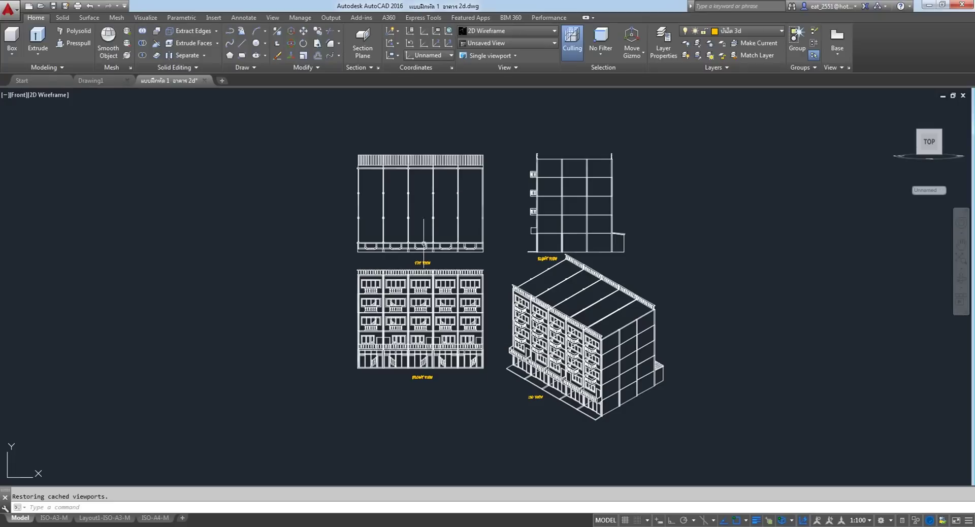
{"action": "middle_click_drag", "start_coordinate": [493, 247], "coordinate": [435, 242]}
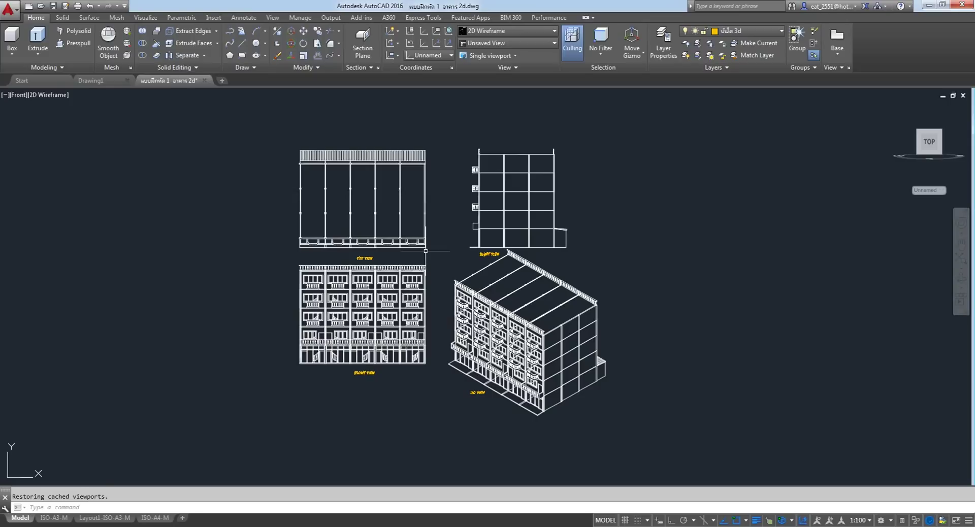
{"action": "middle_click_drag", "start_coordinate": [426, 251], "coordinate": [455, 256]}
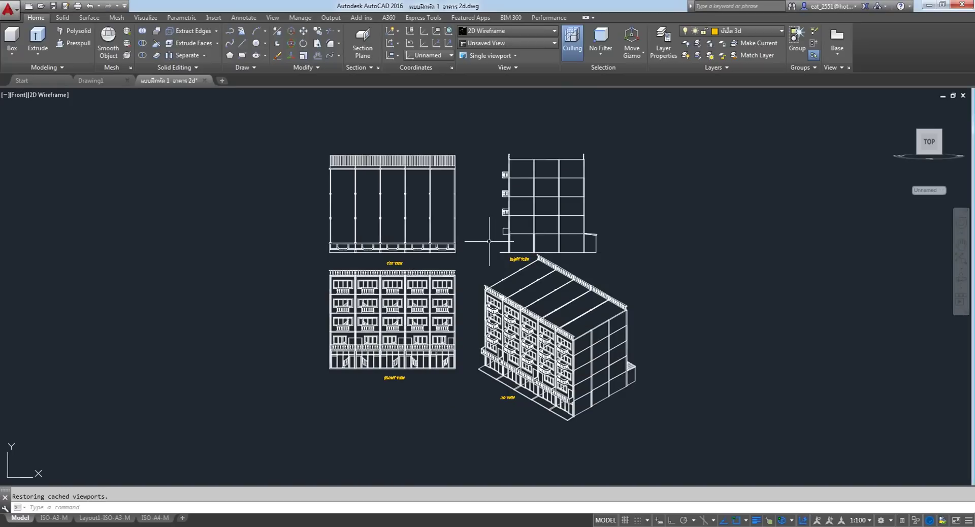
{"action": "scroll", "coordinate": [487, 243], "scroll_direction": "up", "scroll_amount": 2}
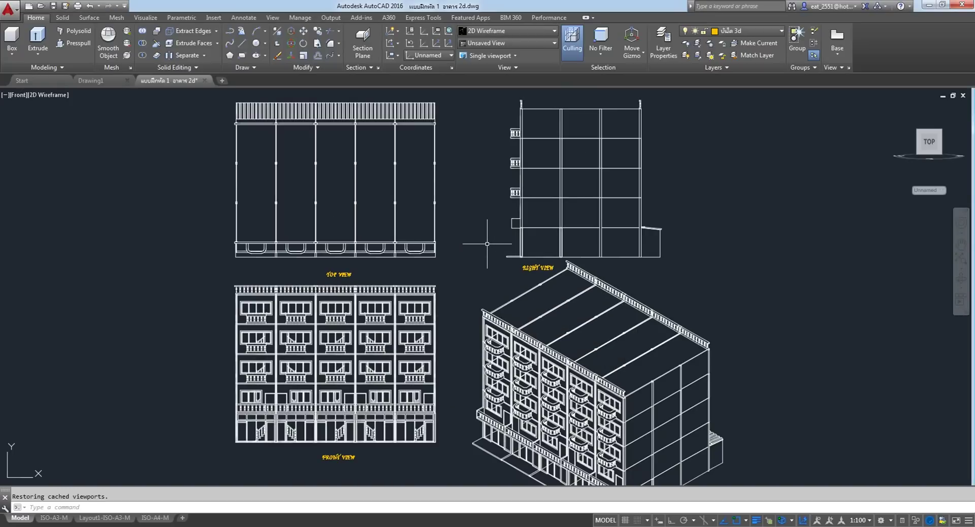
{"action": "middle_click_drag", "start_coordinate": [474, 242], "coordinate": [473, 234]}
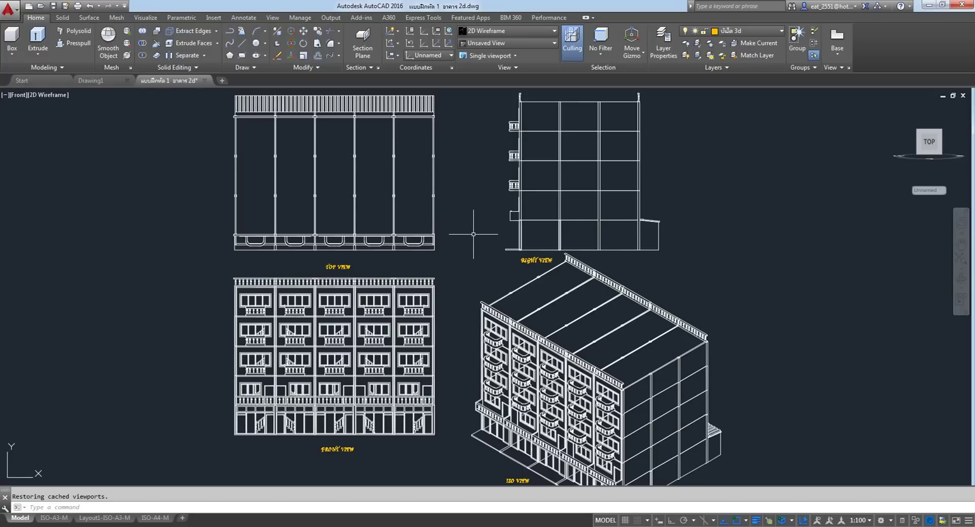